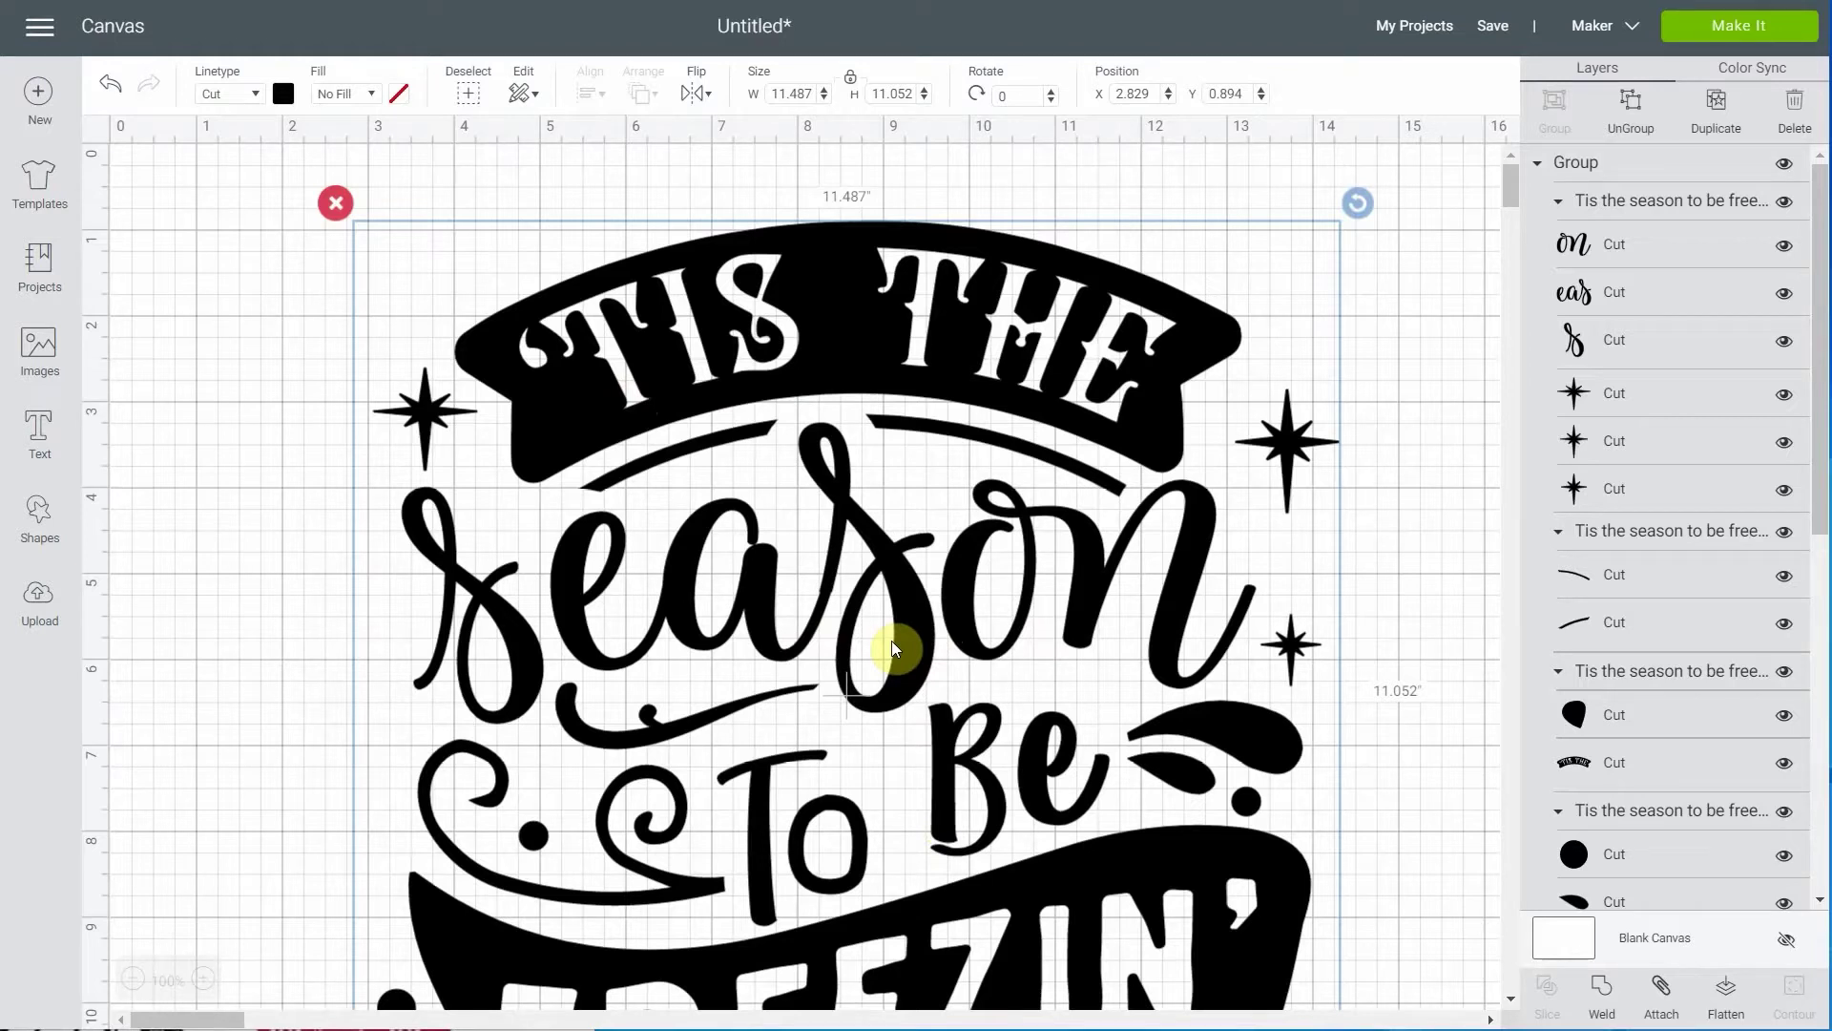
Resize the grouped design to 5 inches wide and place it near X 4.954, Y 1.338
click(811, 92)
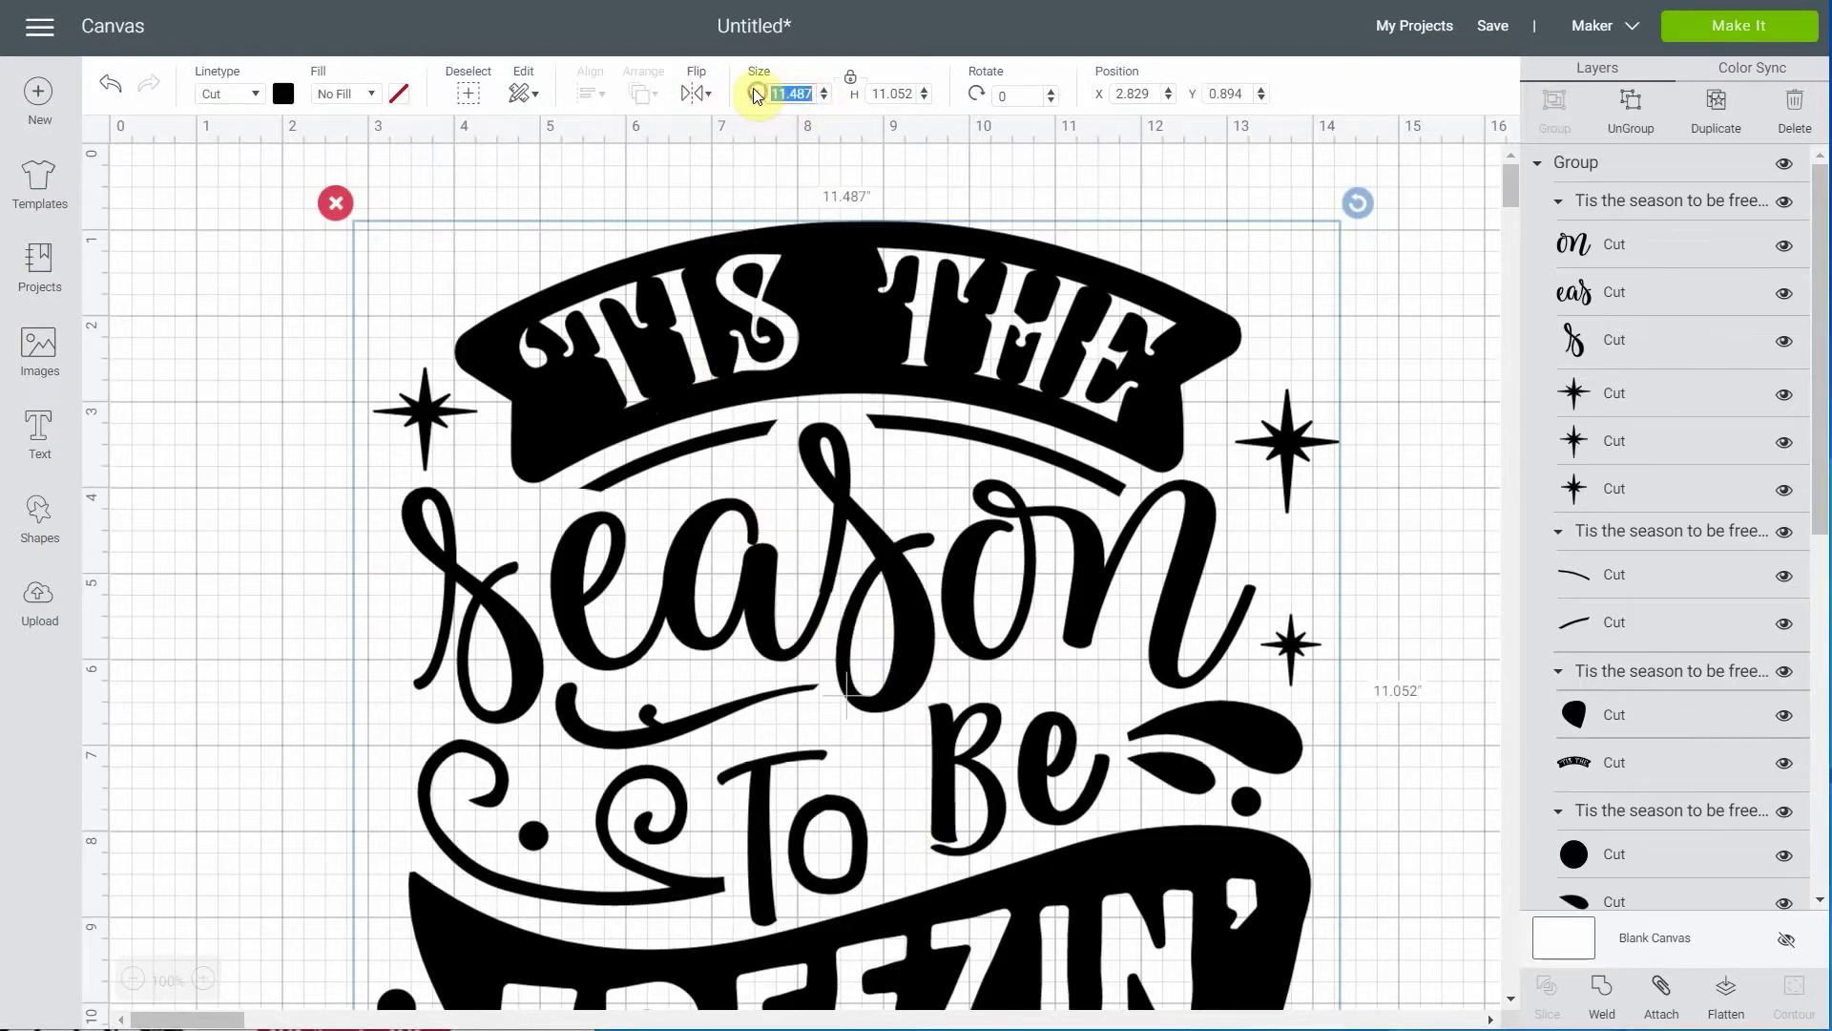
key(Return)
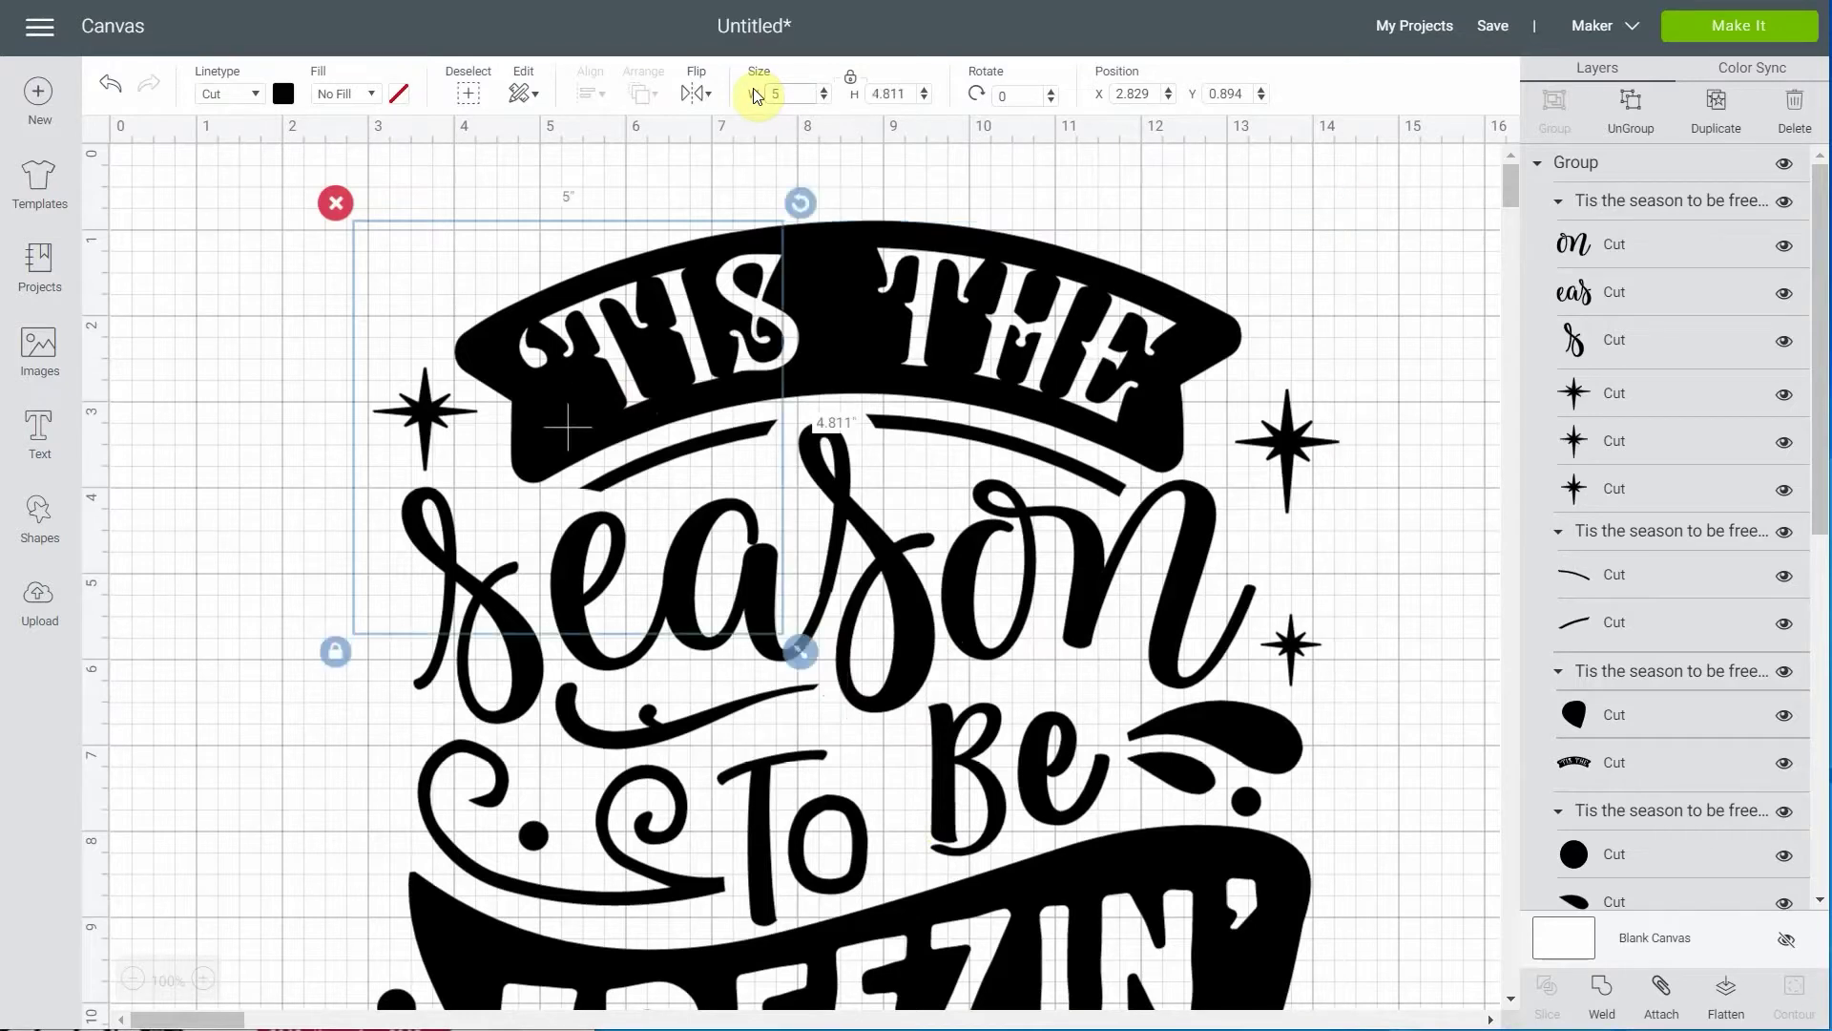
drag(605, 403, 787, 434)
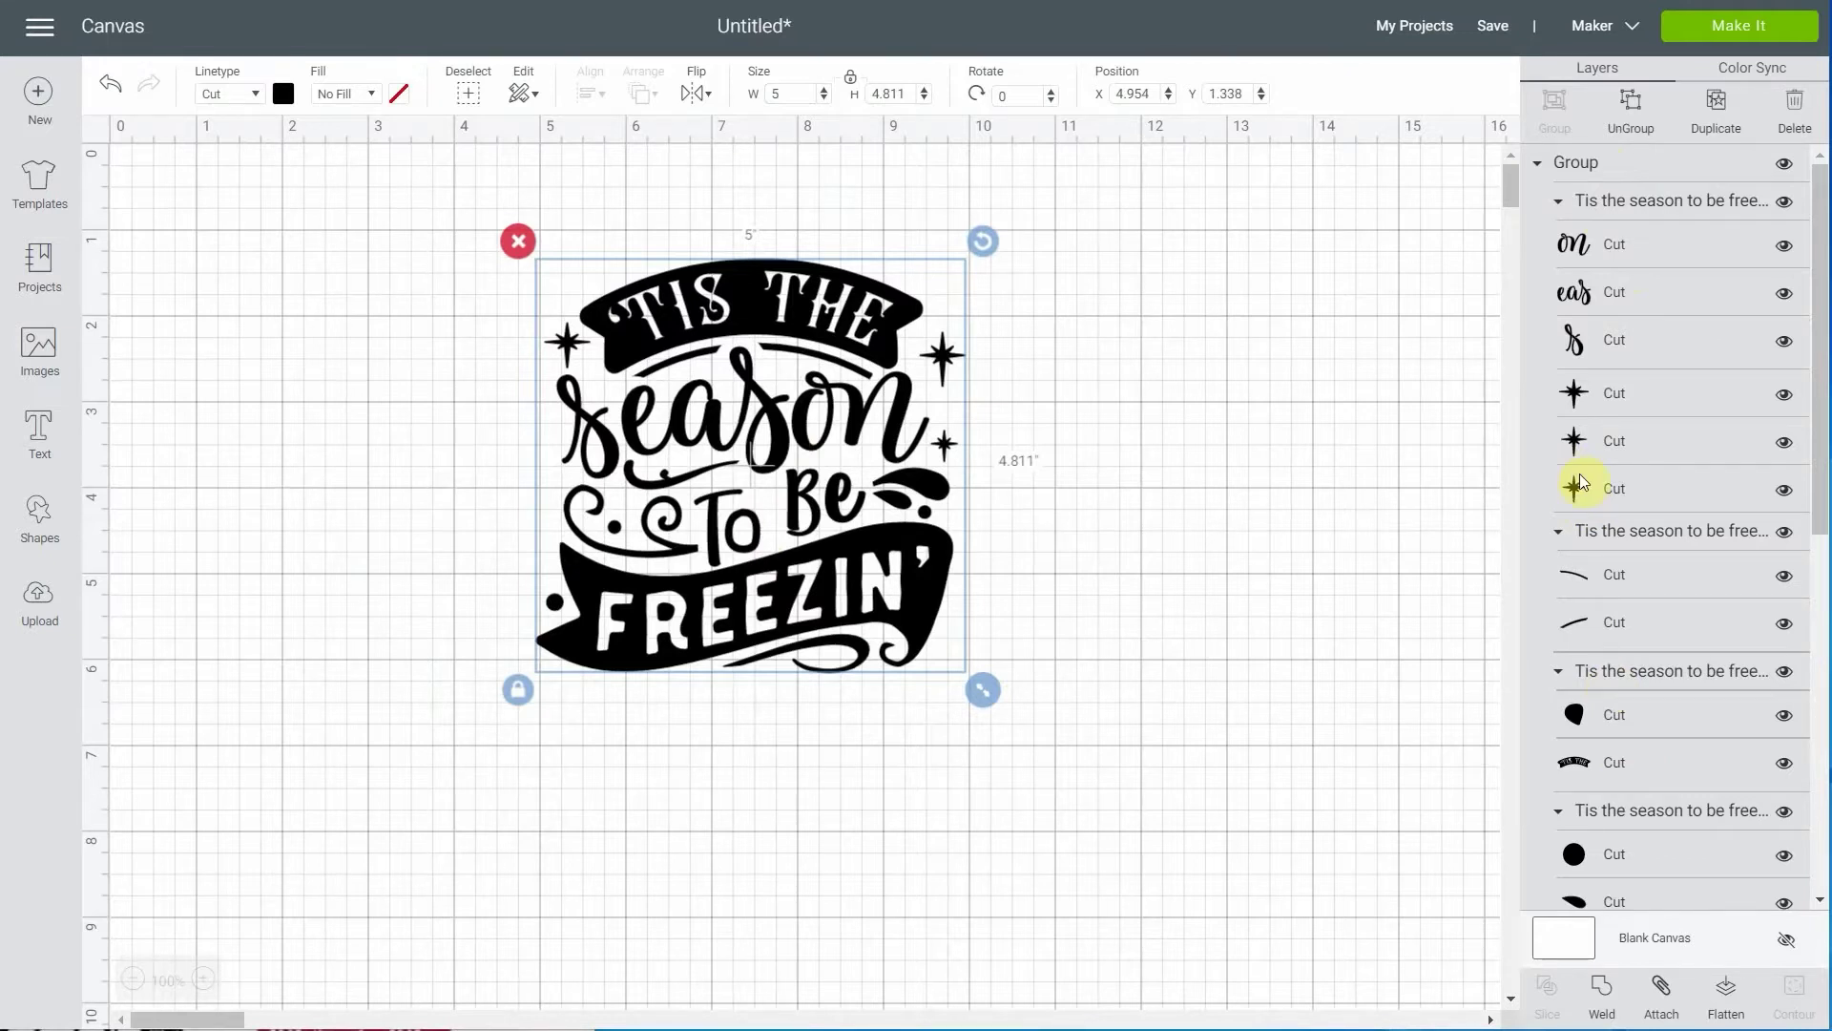
Weld the grouped design into a single layer and place a duplicate of it directly beside the original
click(1603, 993)
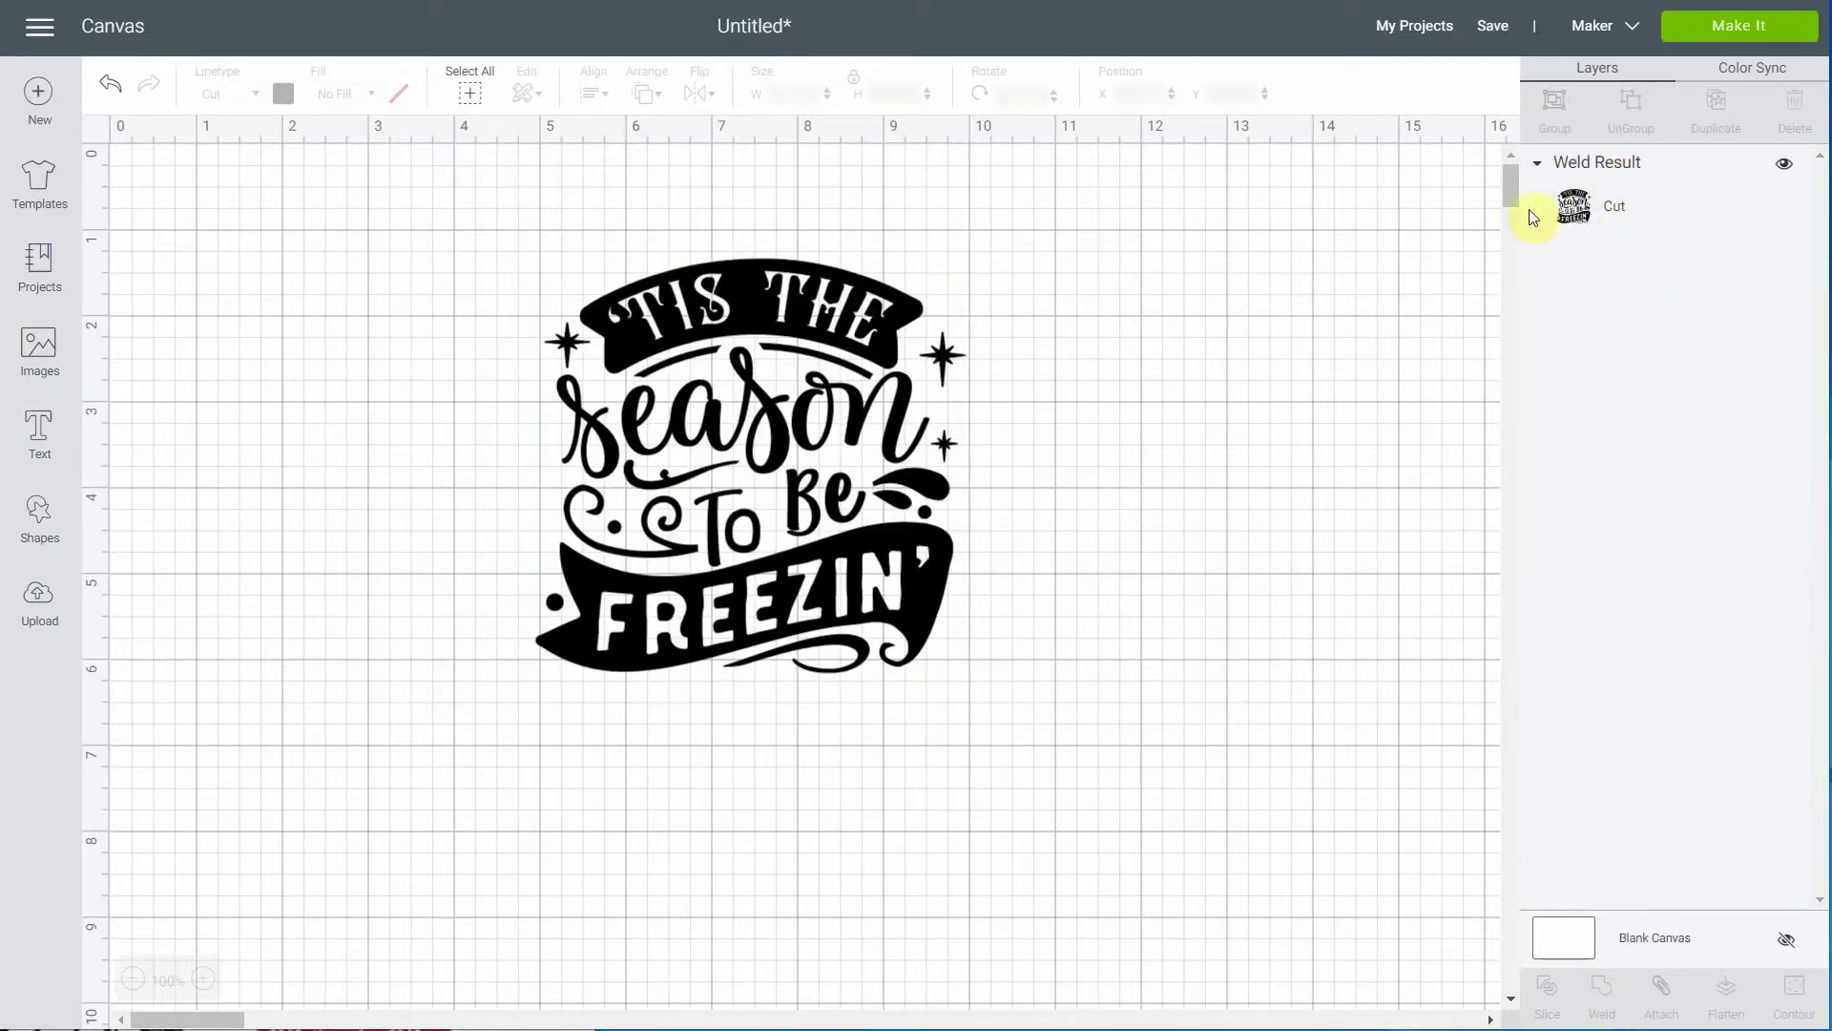
click(1624, 216)
click(1726, 105)
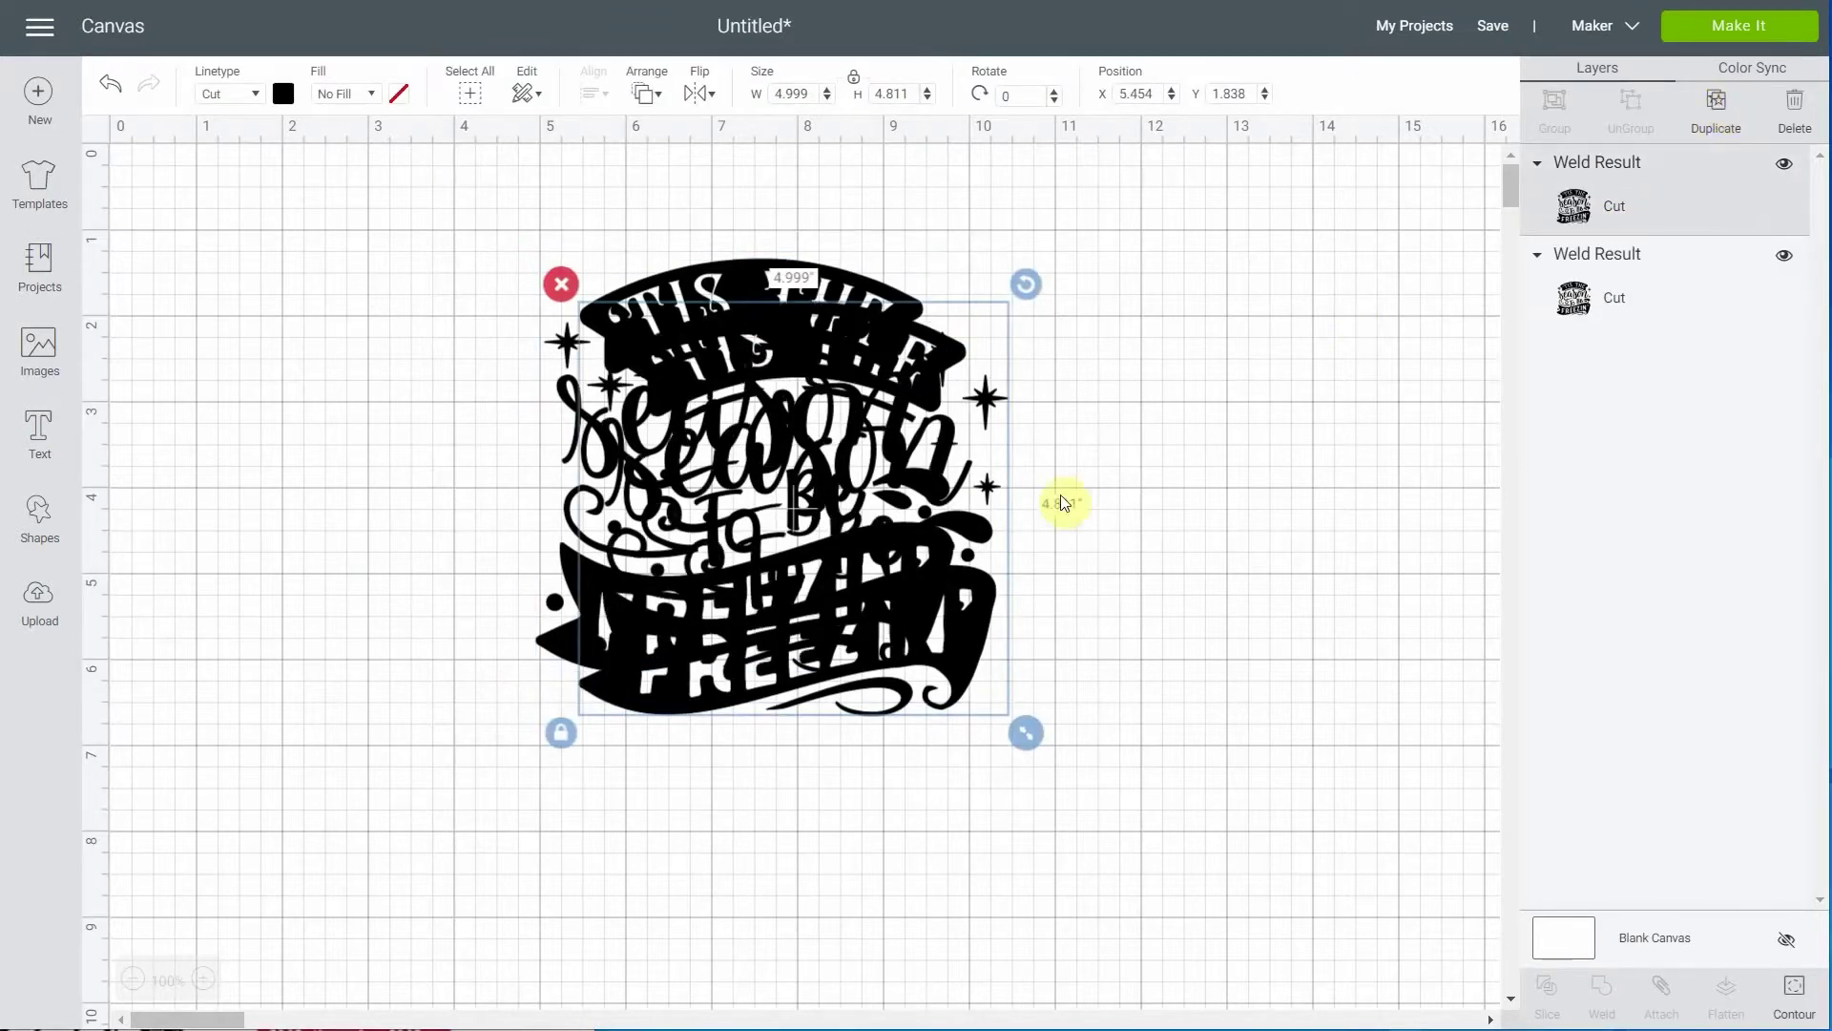
drag(955, 603, 937, 553)
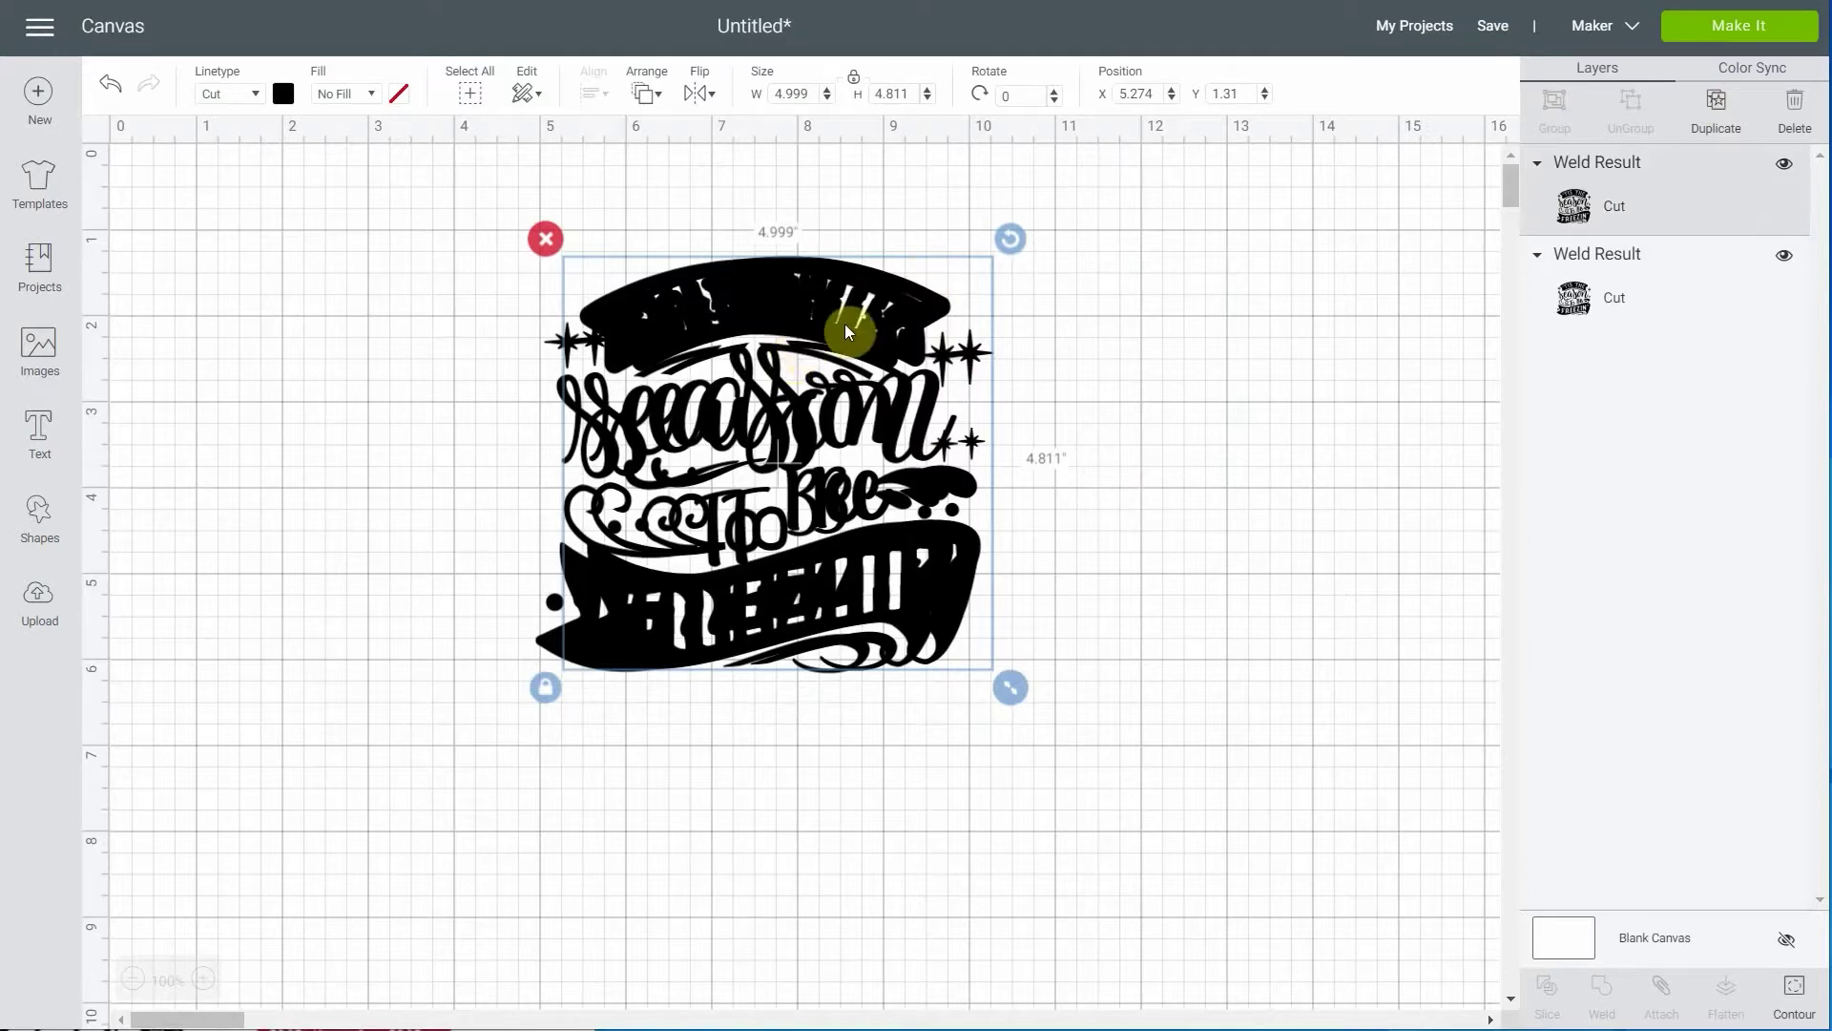
drag(947, 614, 1361, 612)
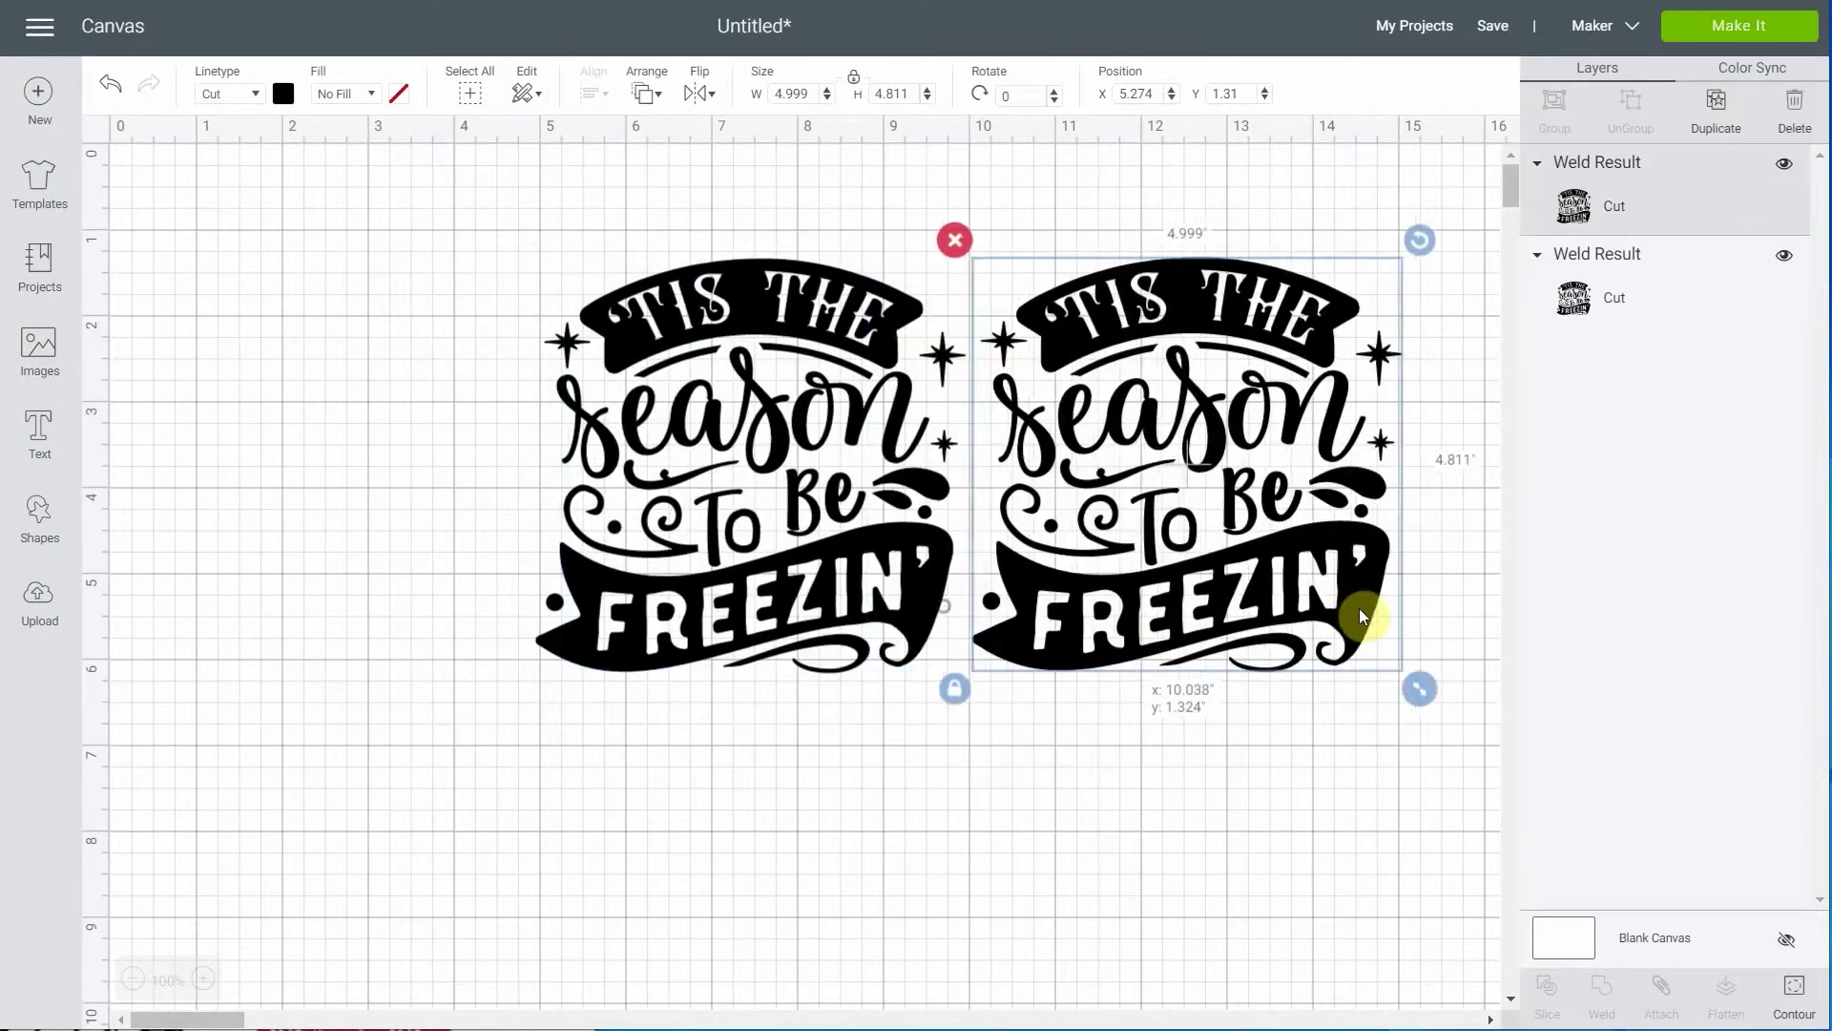
Change both copies to the Engrave linetype and move the duplicate partly over the original, to about X 8.982, Y 1.199
click(1359, 792)
drag(1359, 808, 721, 507)
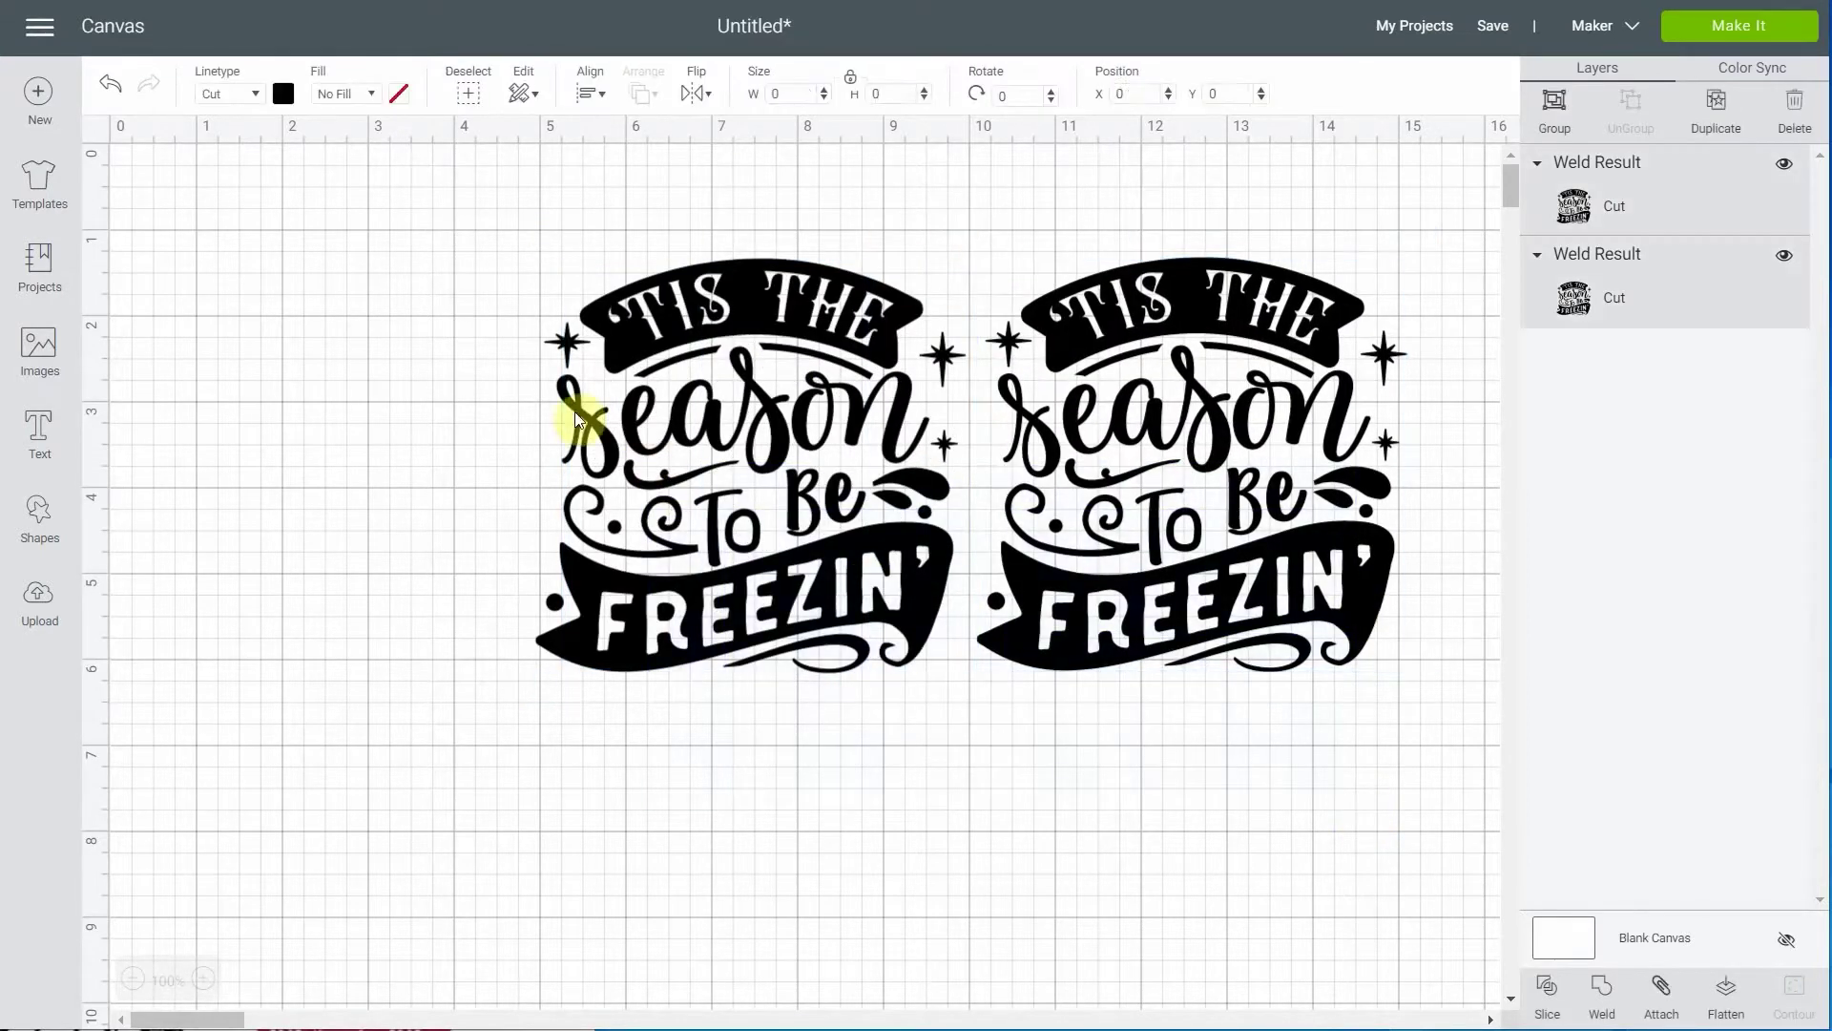
click(252, 94)
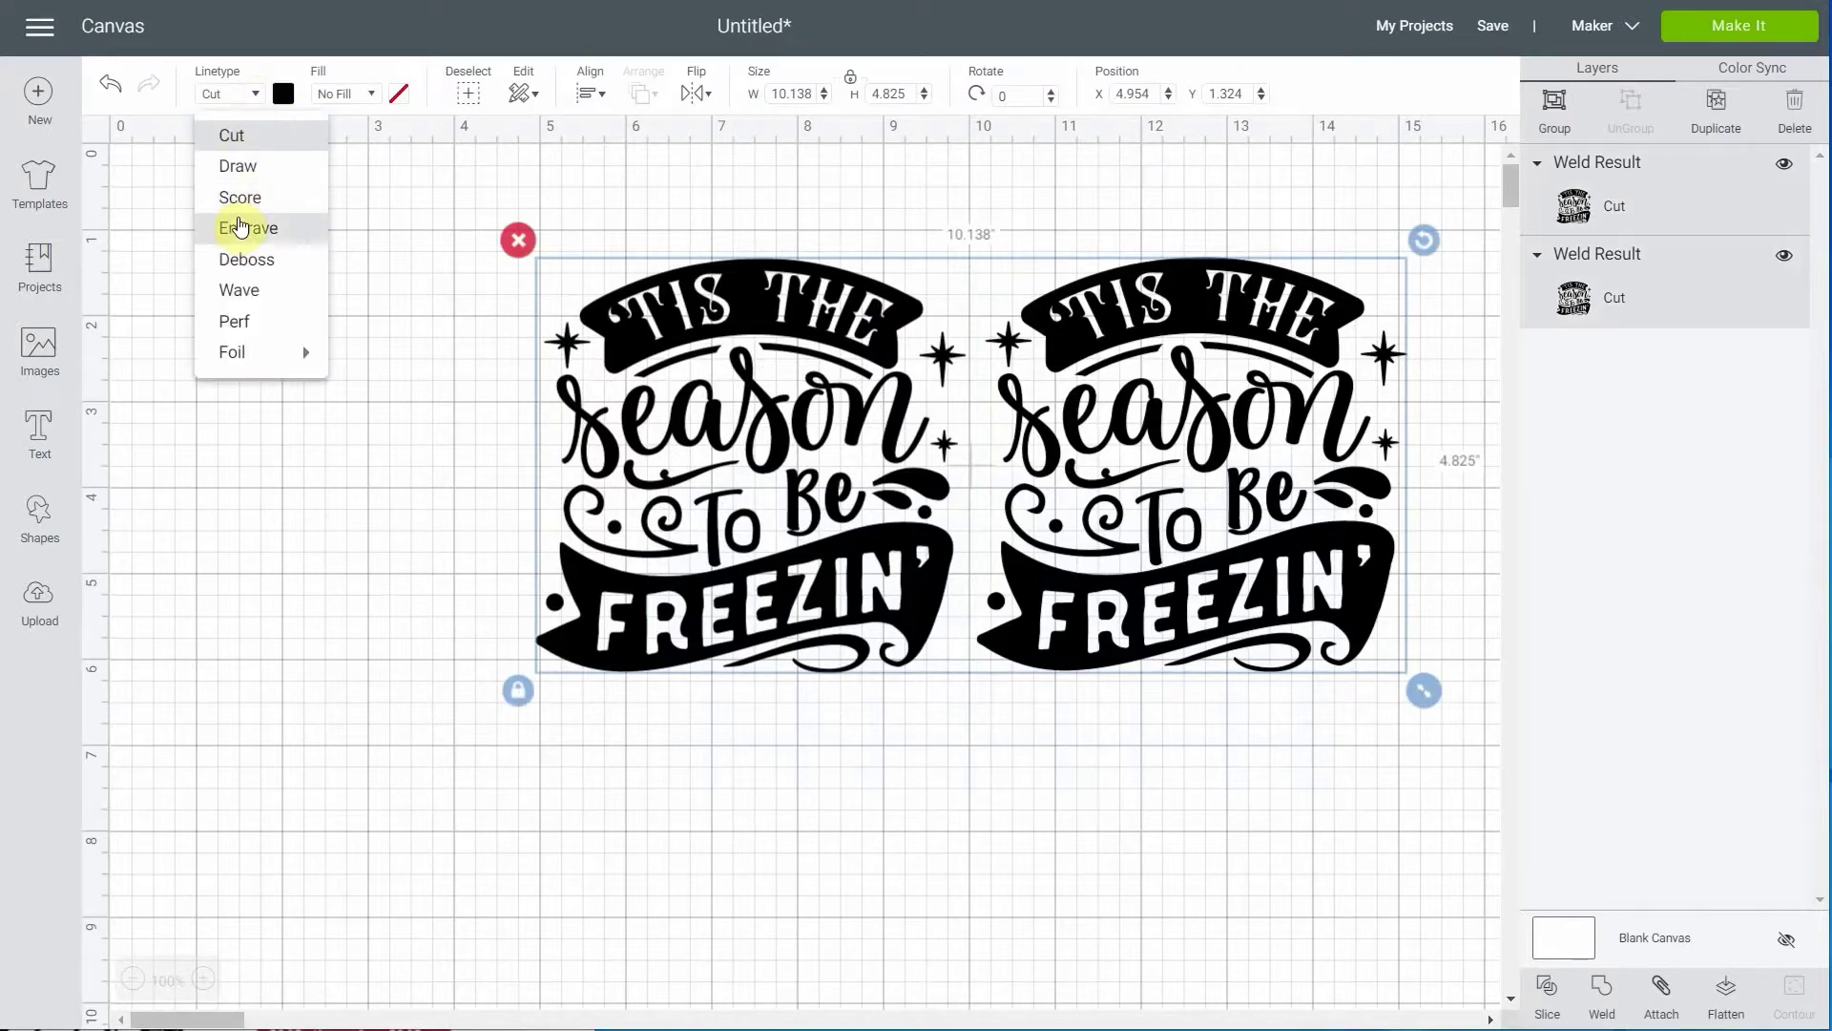
click(242, 229)
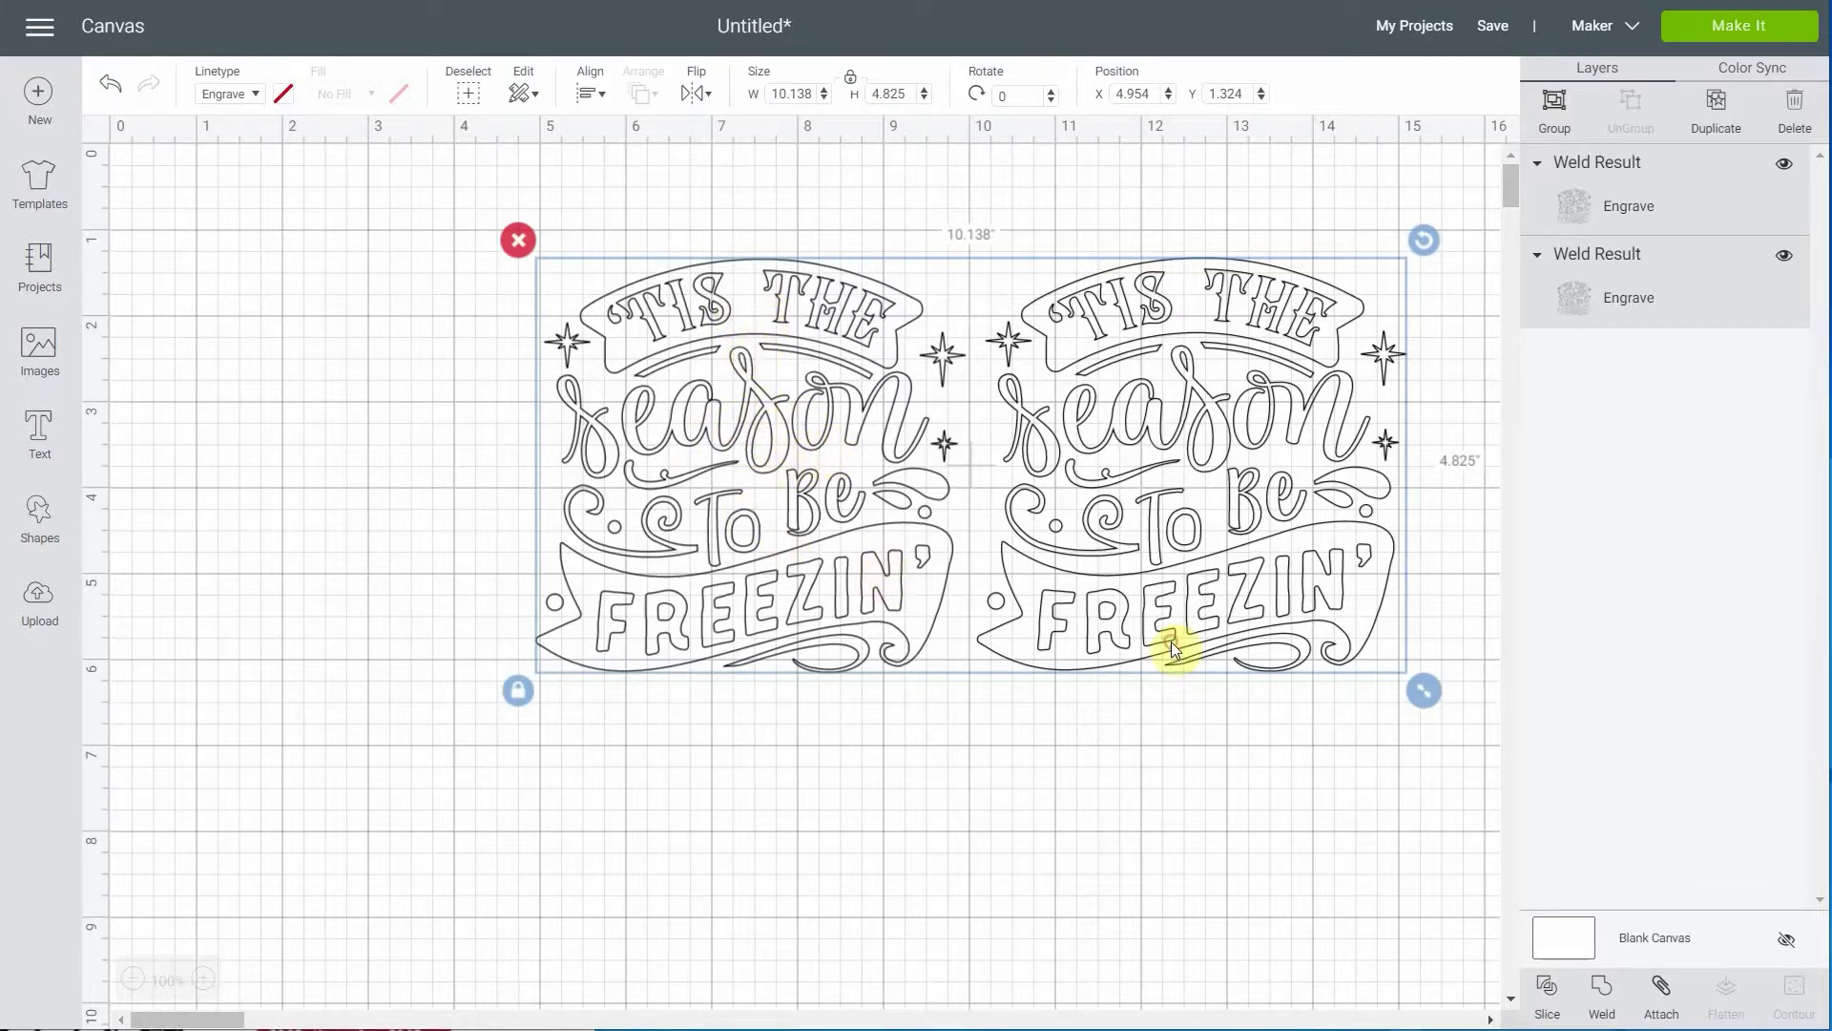
click(1259, 627)
drag(1274, 639, 771, 580)
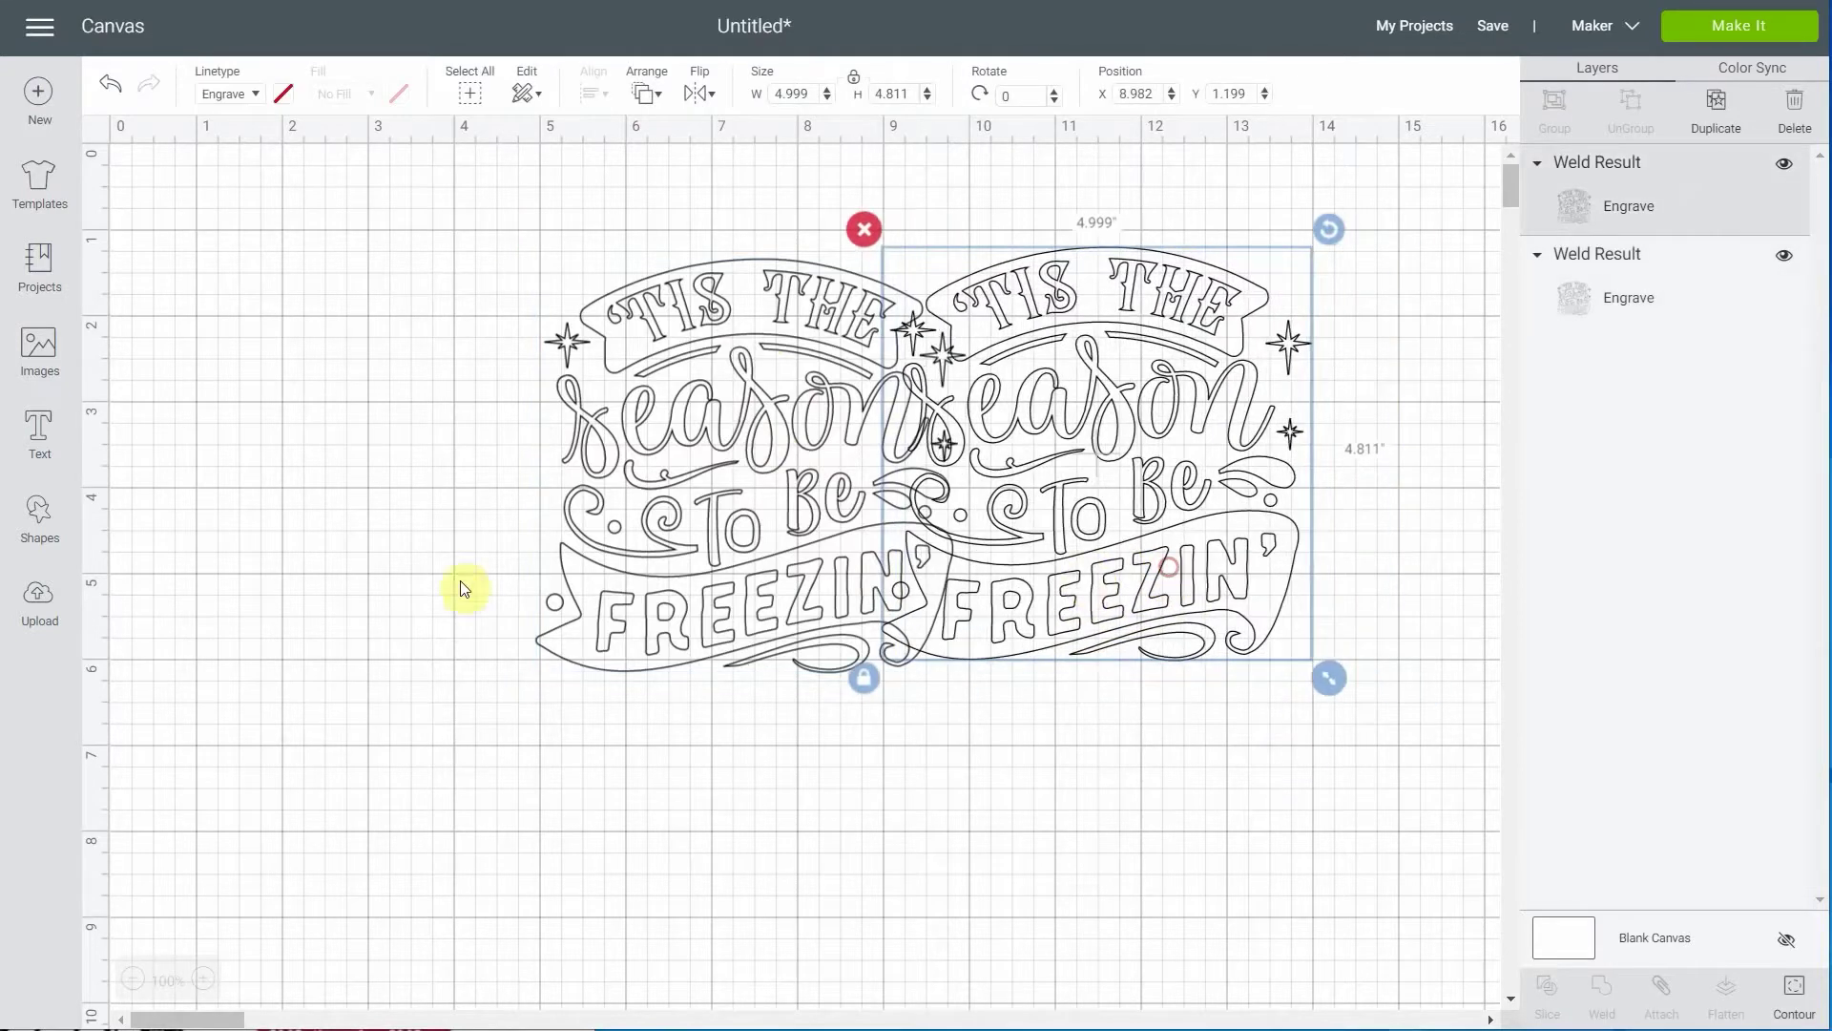
Upload the 0.005-120-NeliDesign.svg file as an image and insert it onto the canvas
click(54, 619)
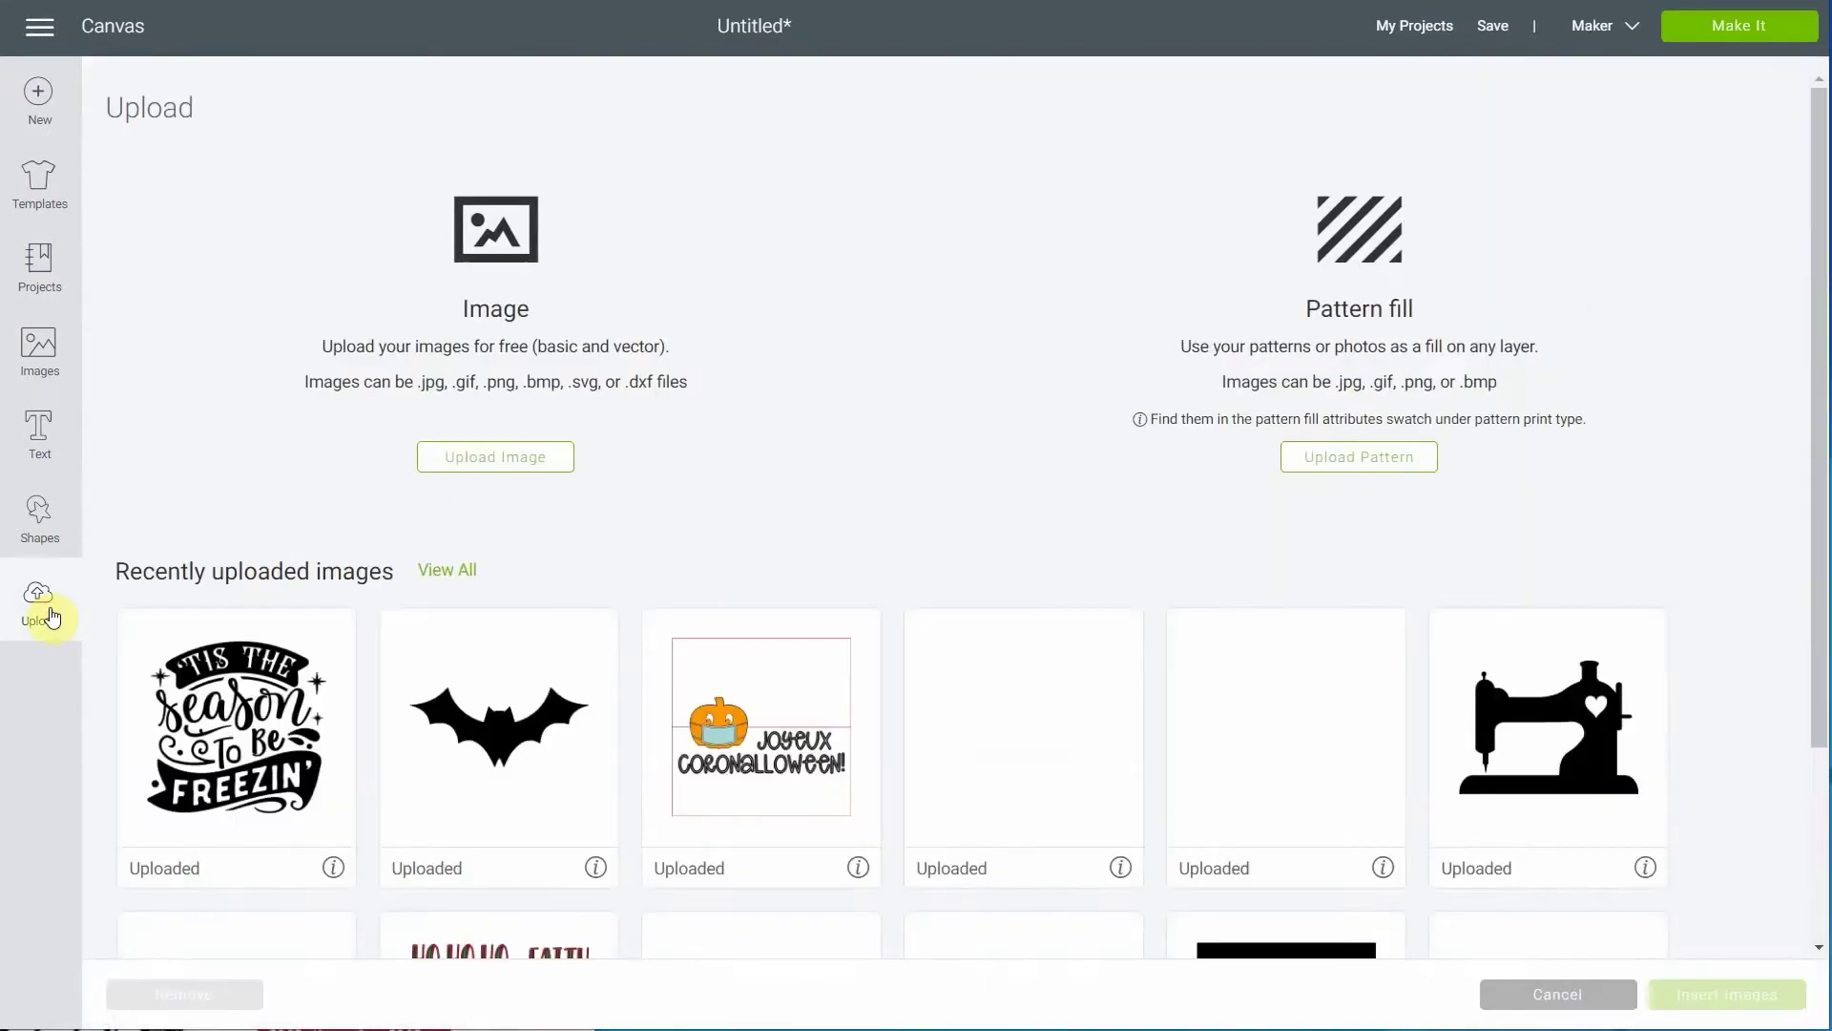
click(474, 463)
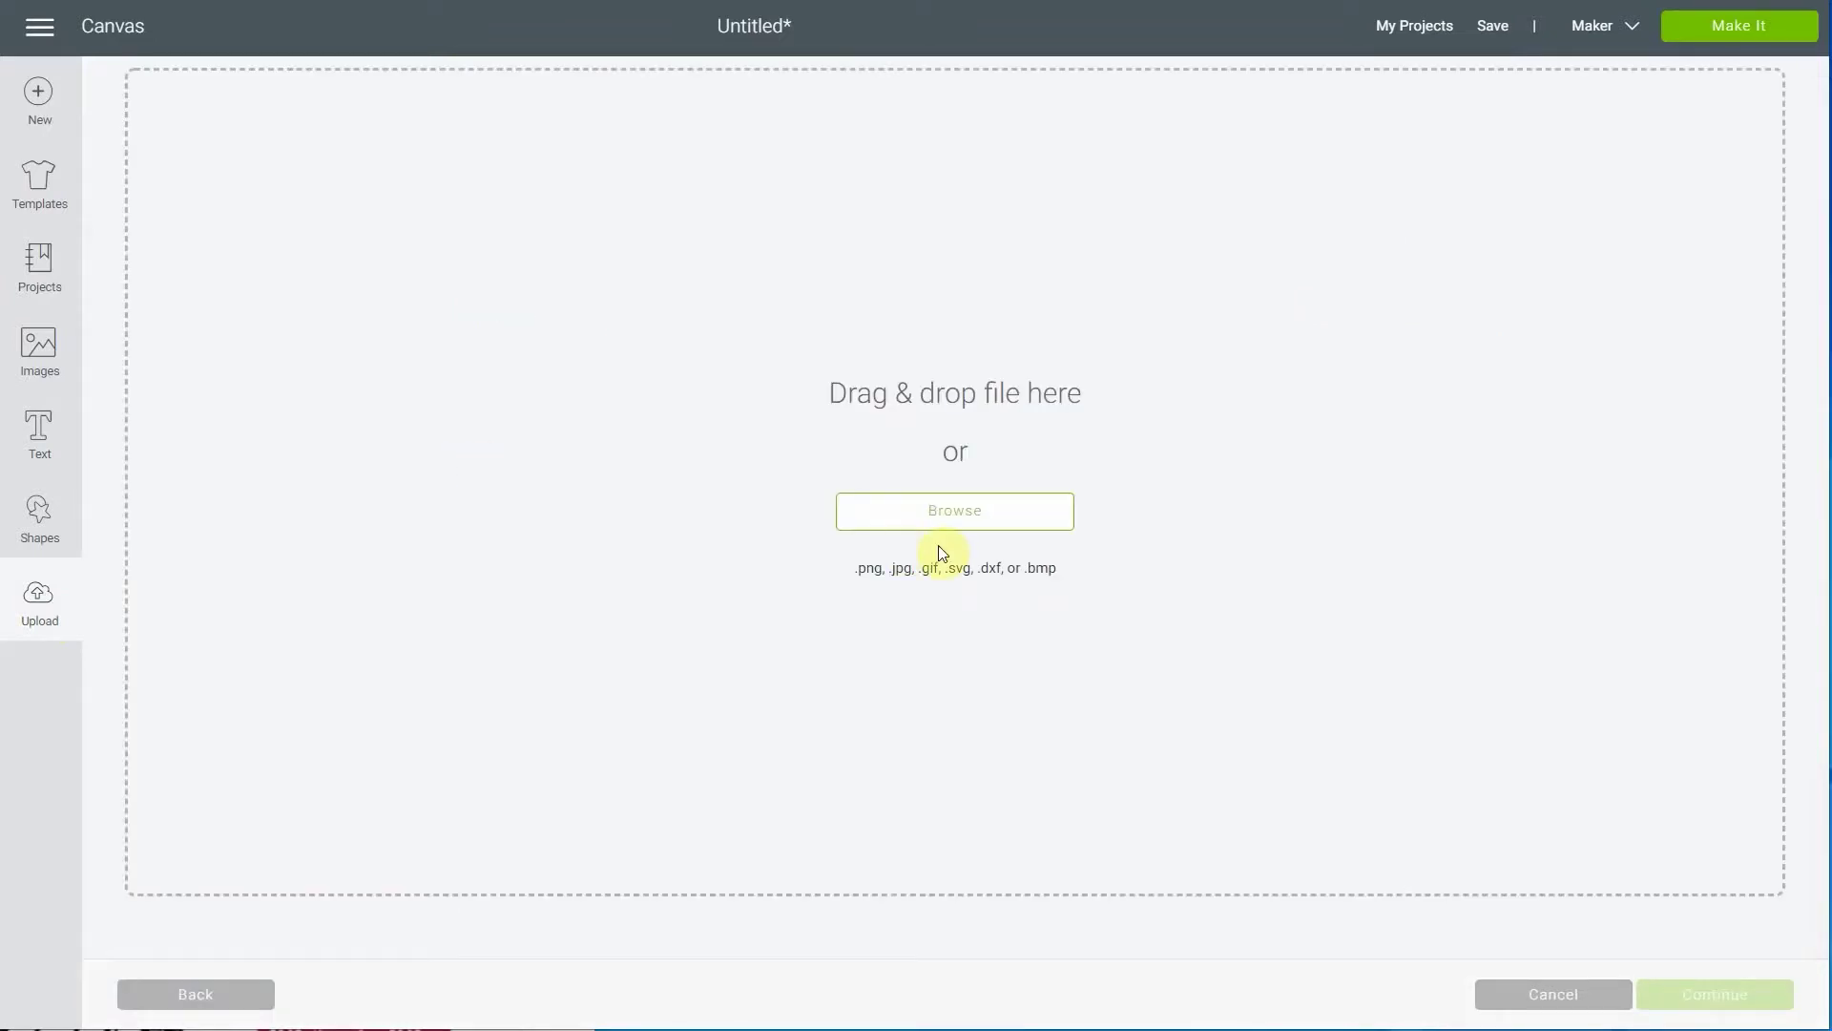
click(932, 512)
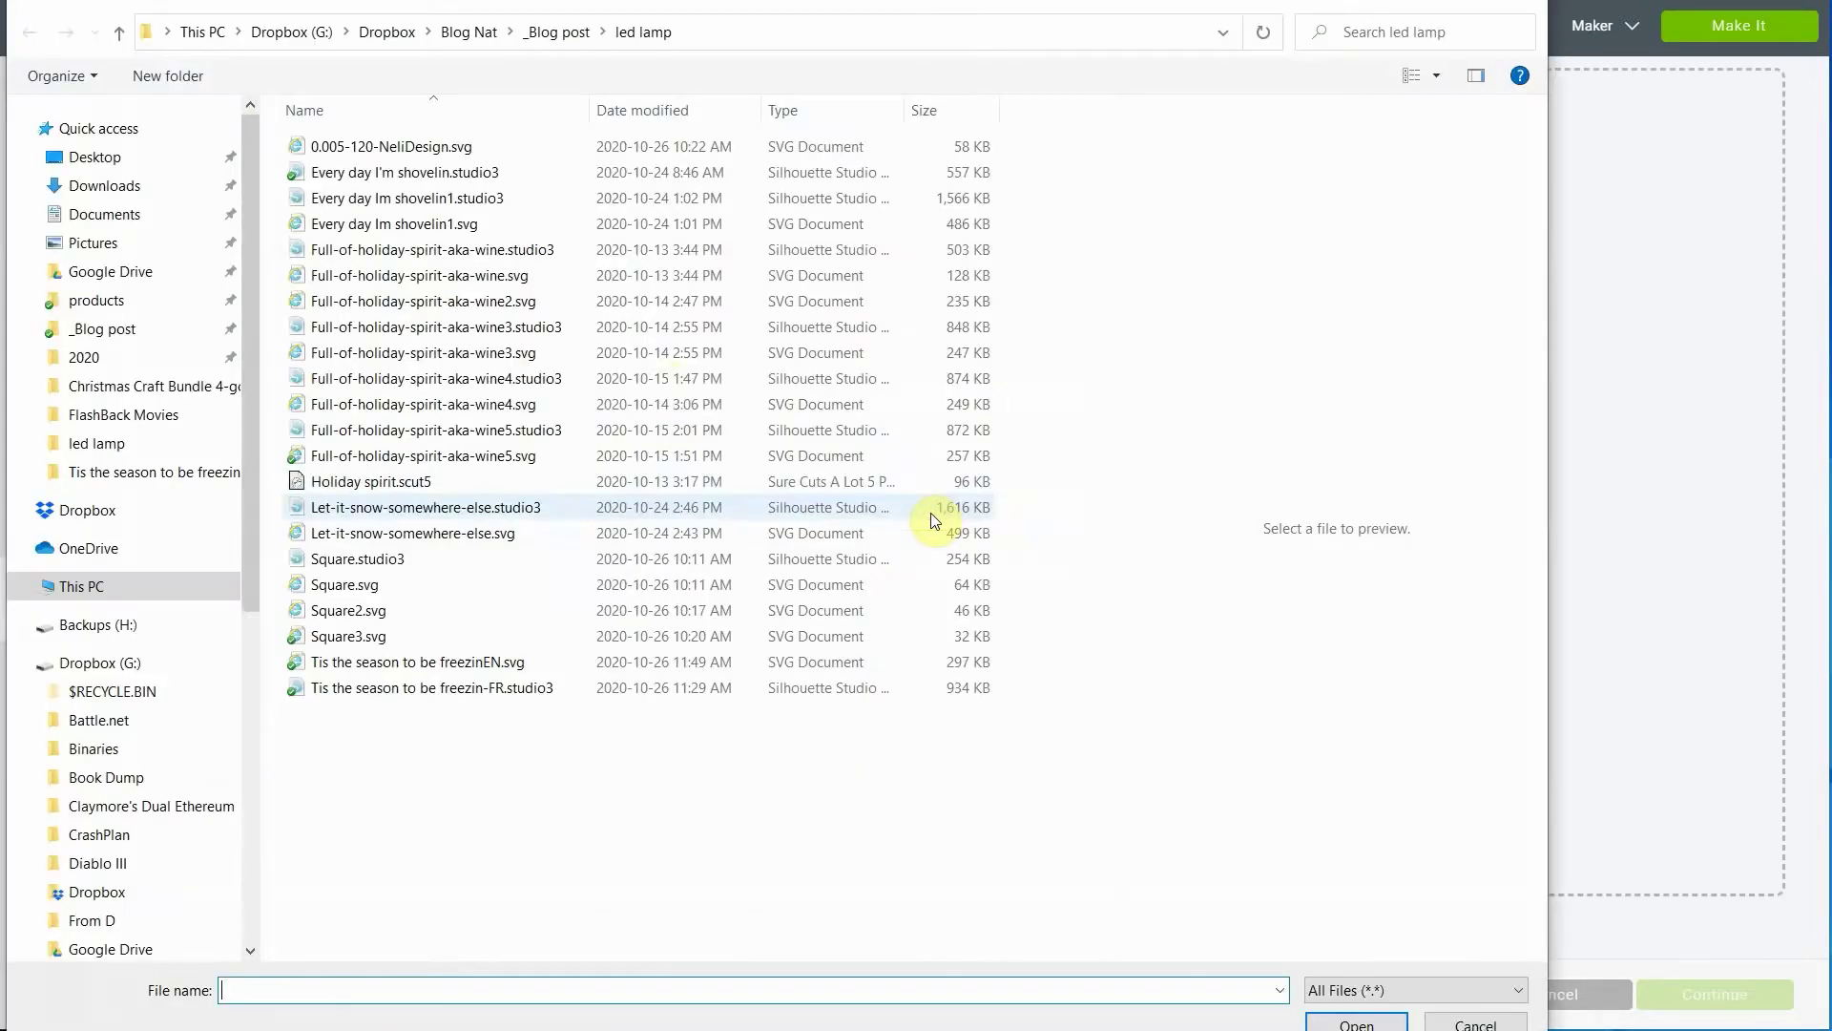
click(351, 146)
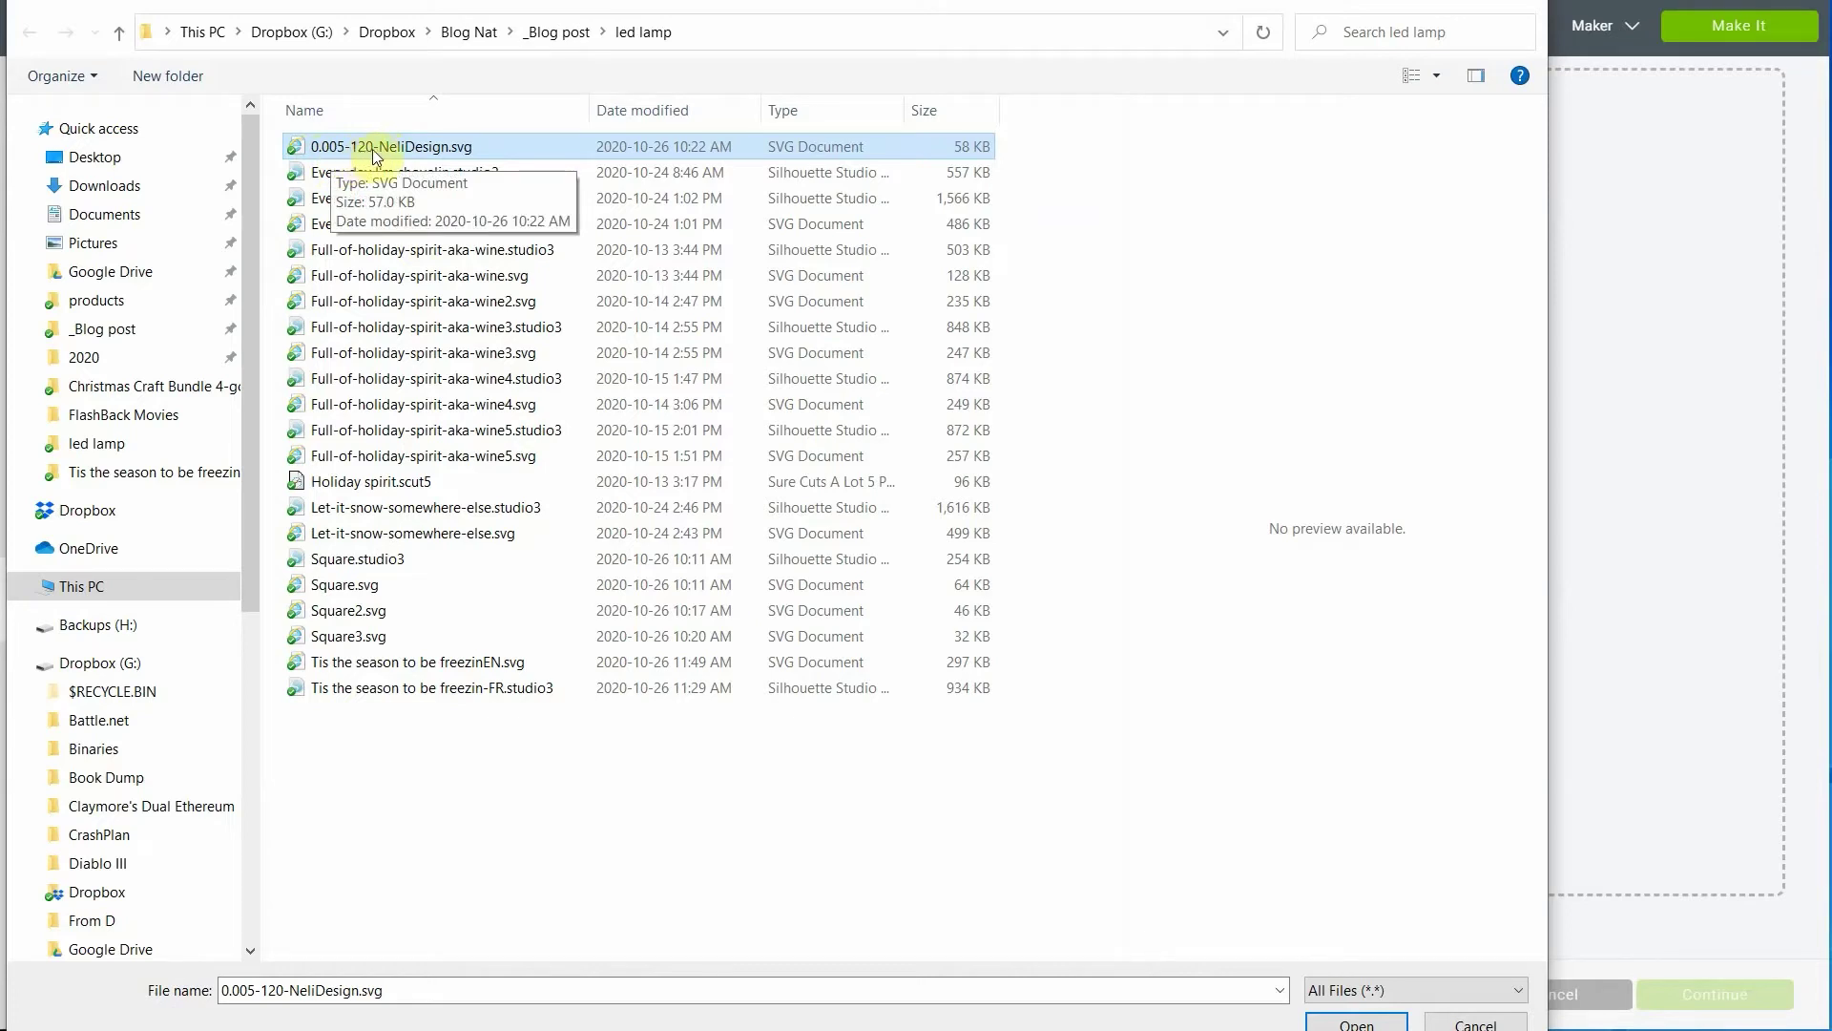
click(1357, 1017)
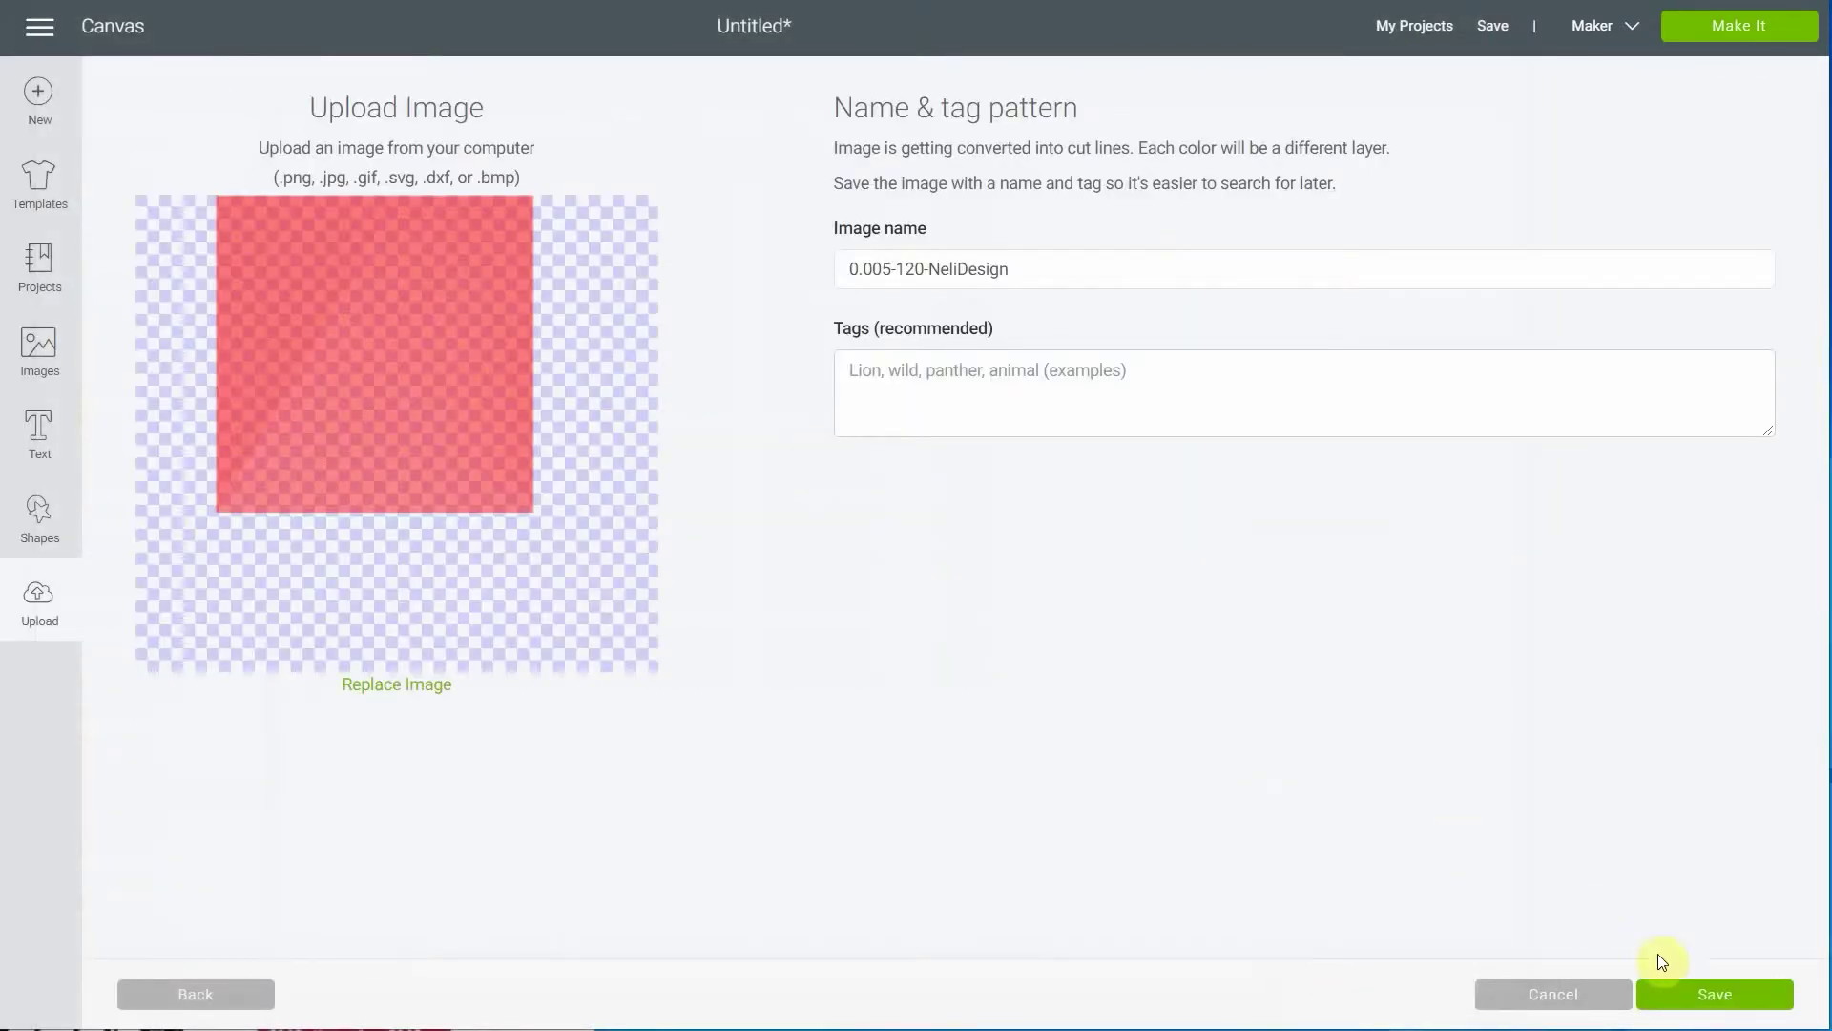
click(1708, 1004)
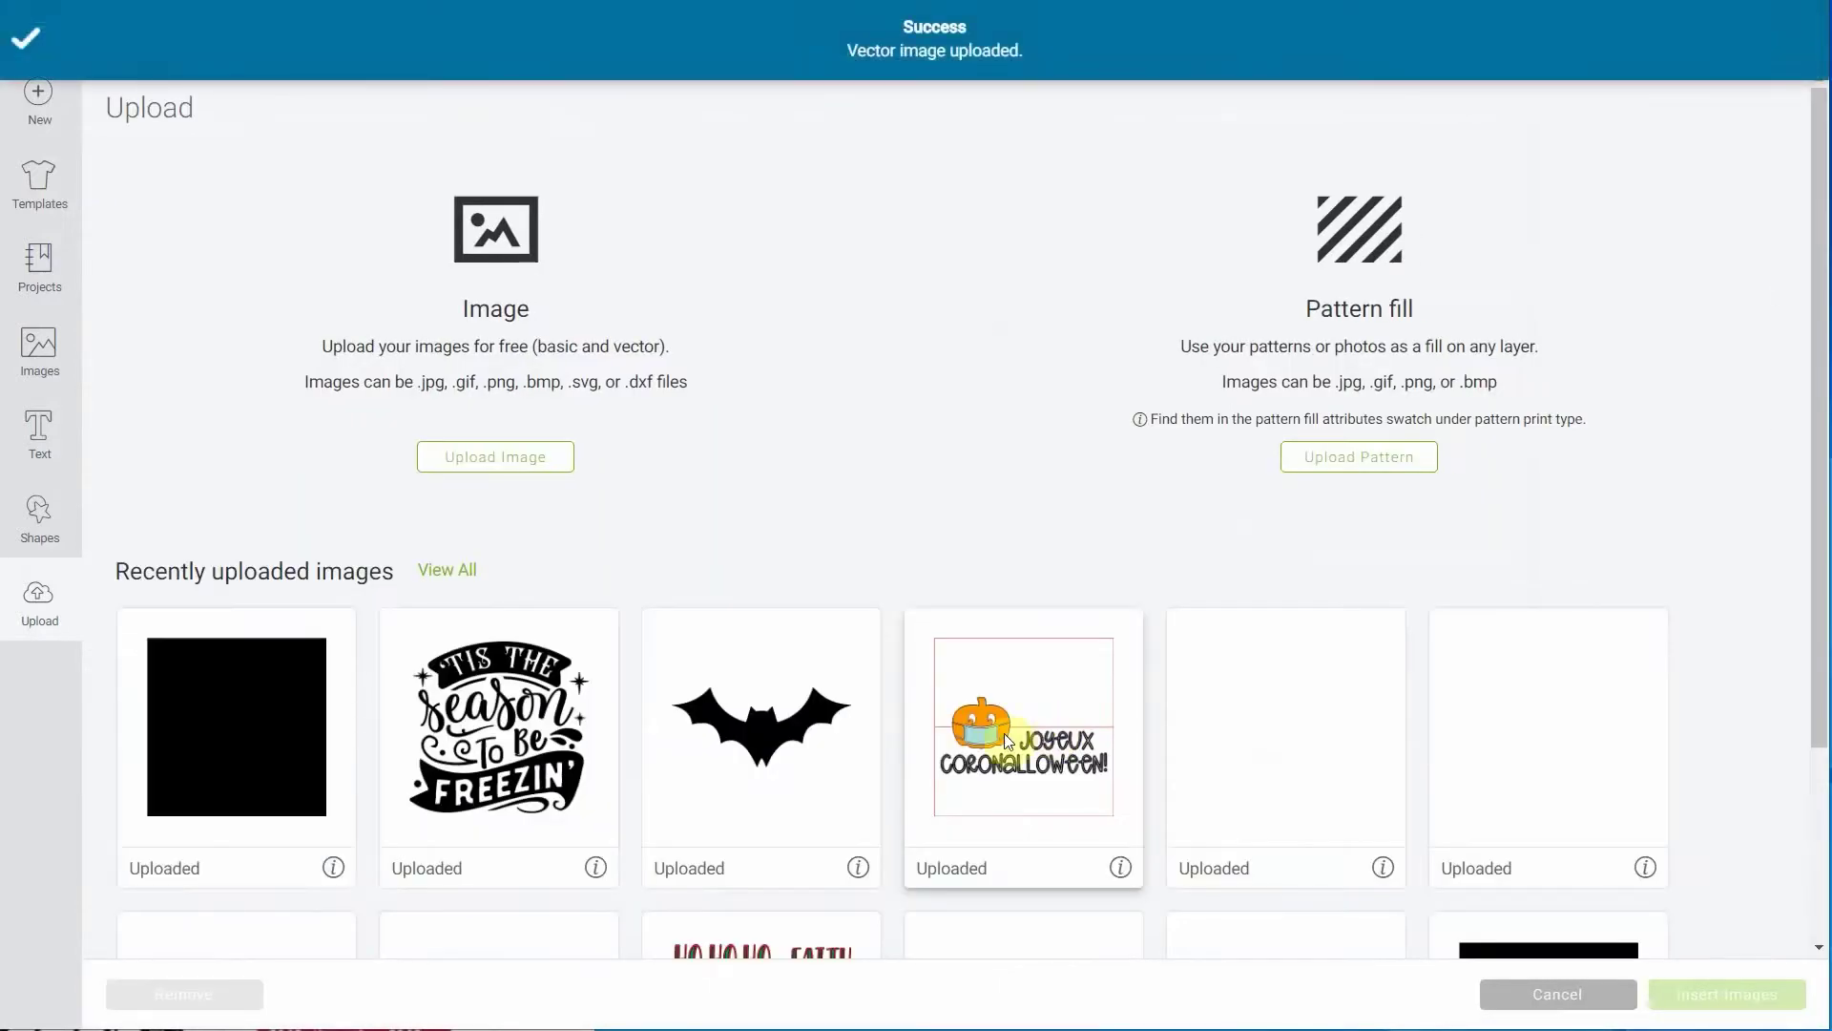
click(254, 735)
click(1672, 994)
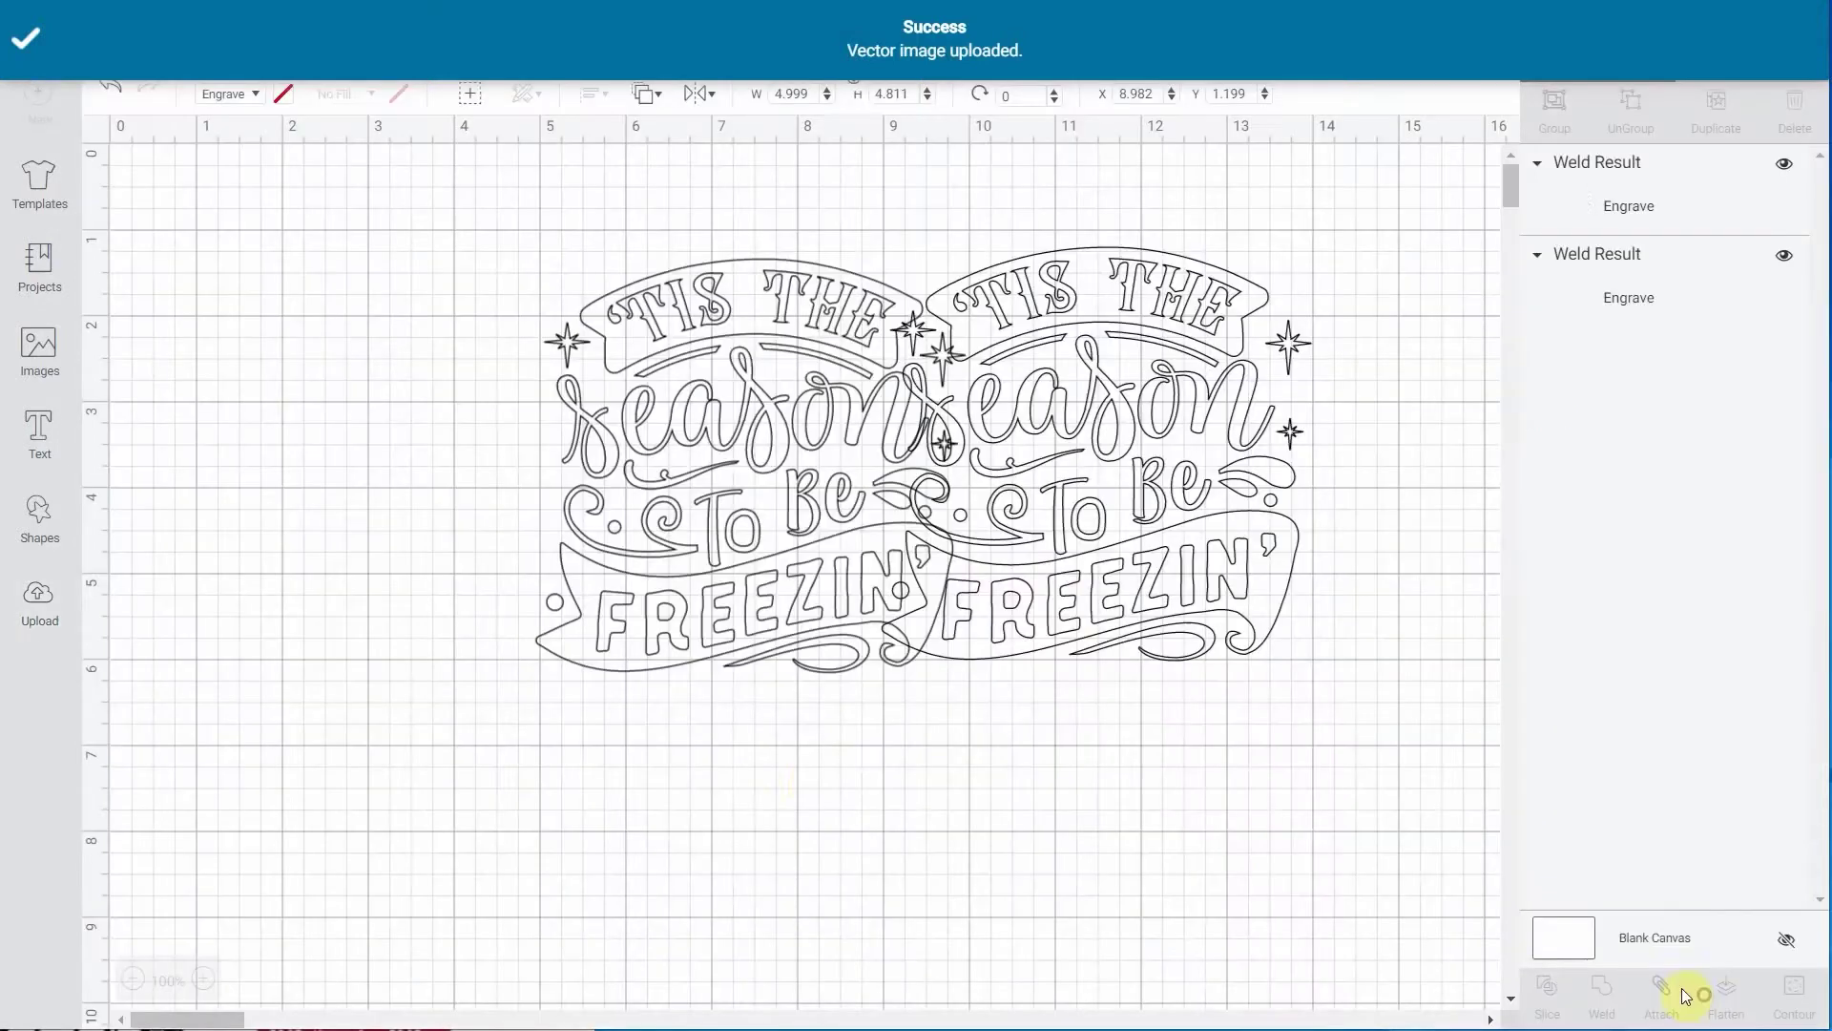
Place the uploaded square over the original design at about X 4.108, Y 0.989, and move the duplicate design within it
drag(901, 831, 888, 331)
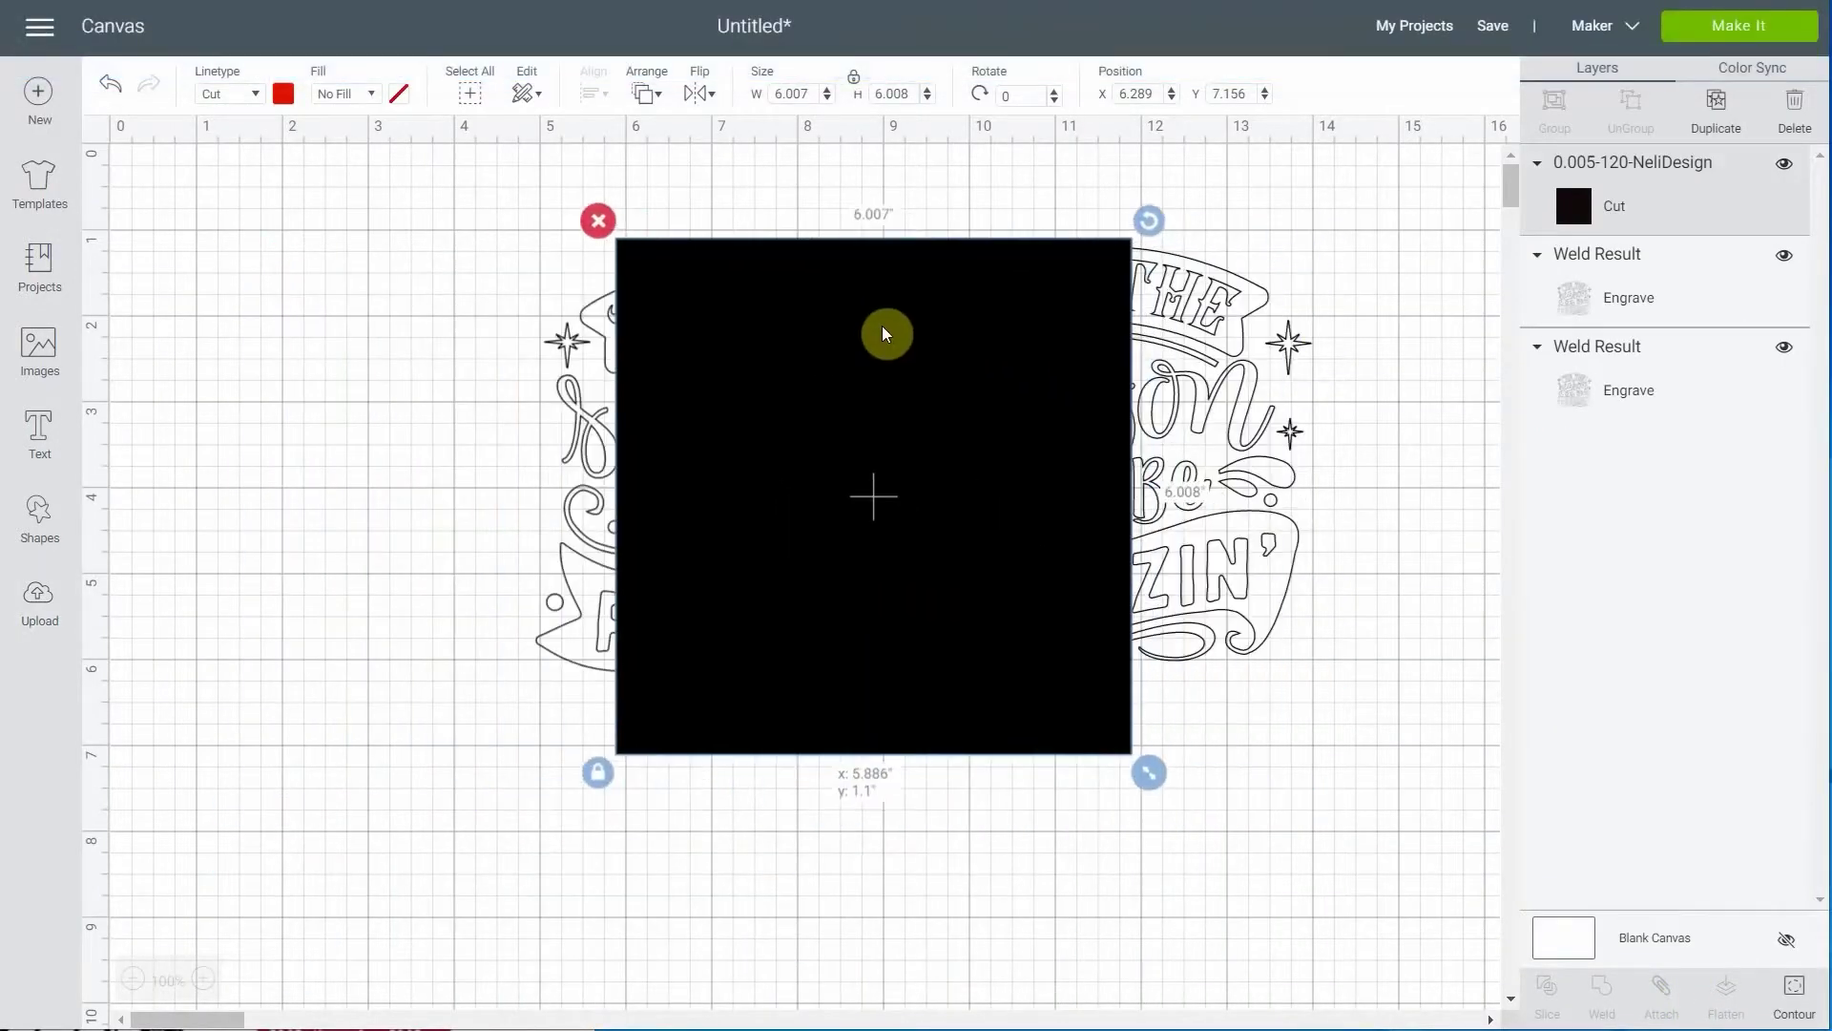
drag(971, 499, 814, 491)
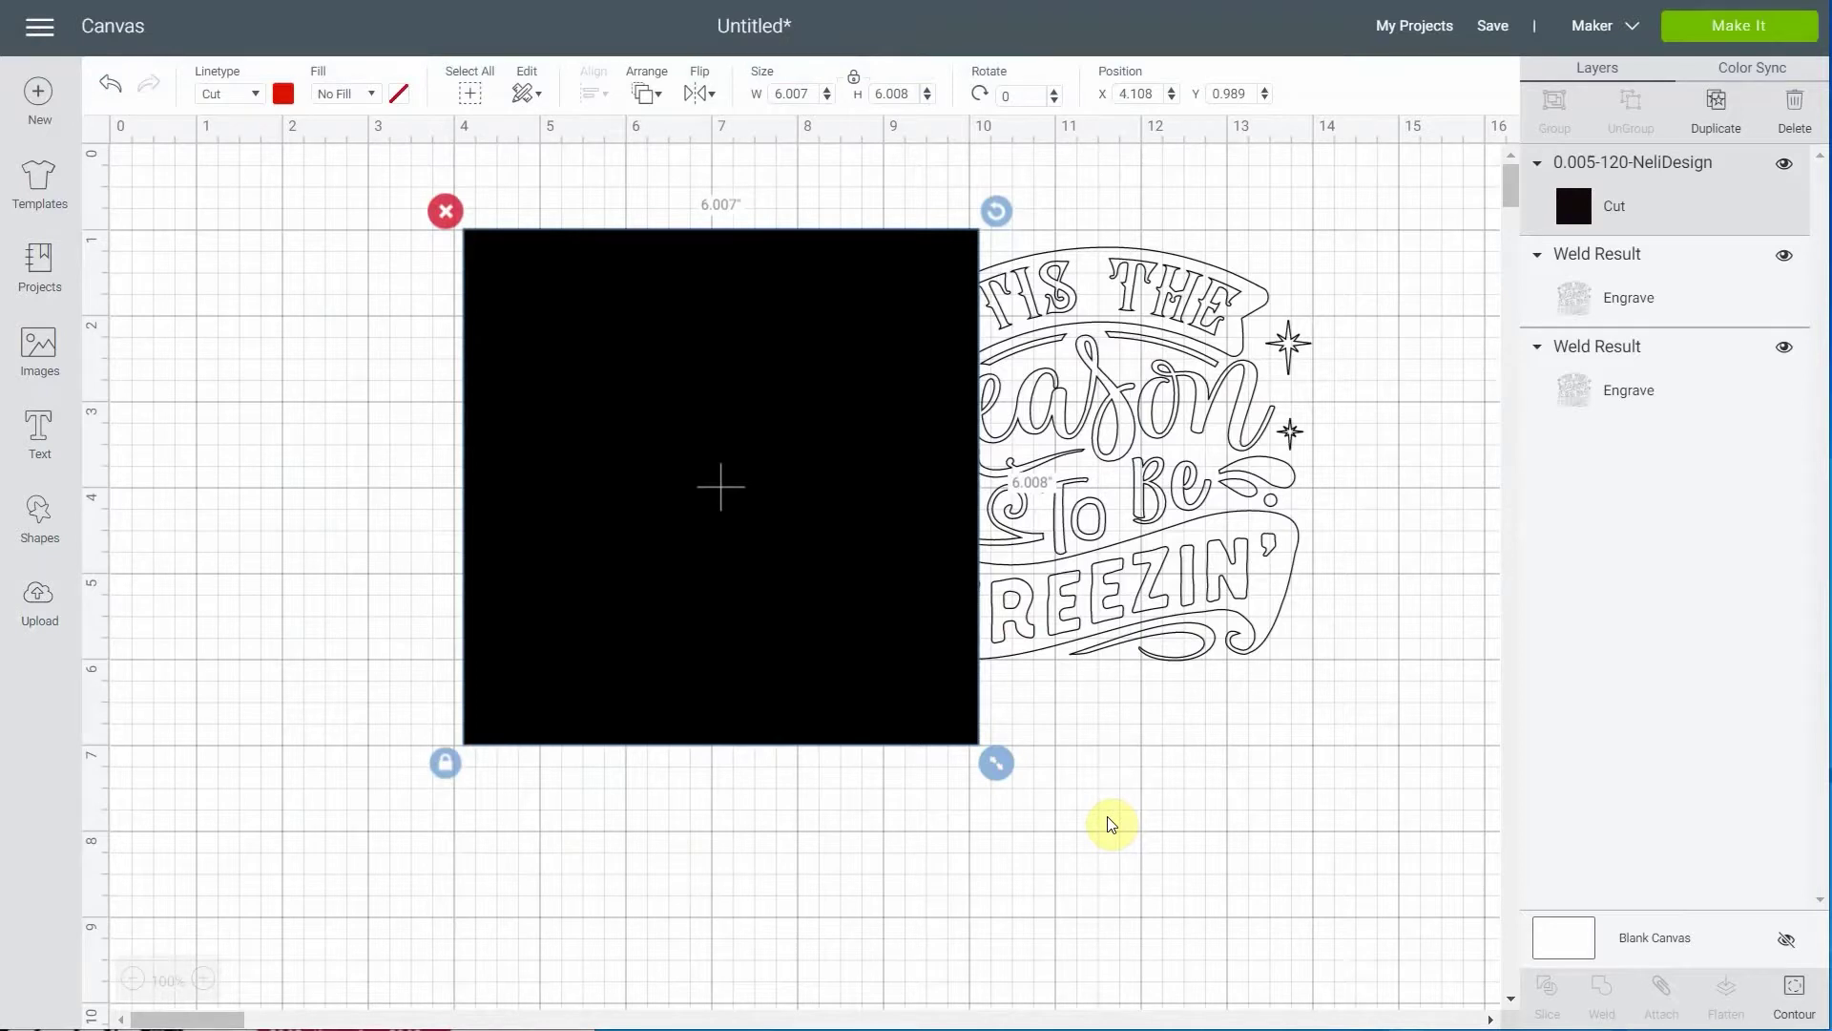
drag(1072, 563, 768, 547)
click(1199, 553)
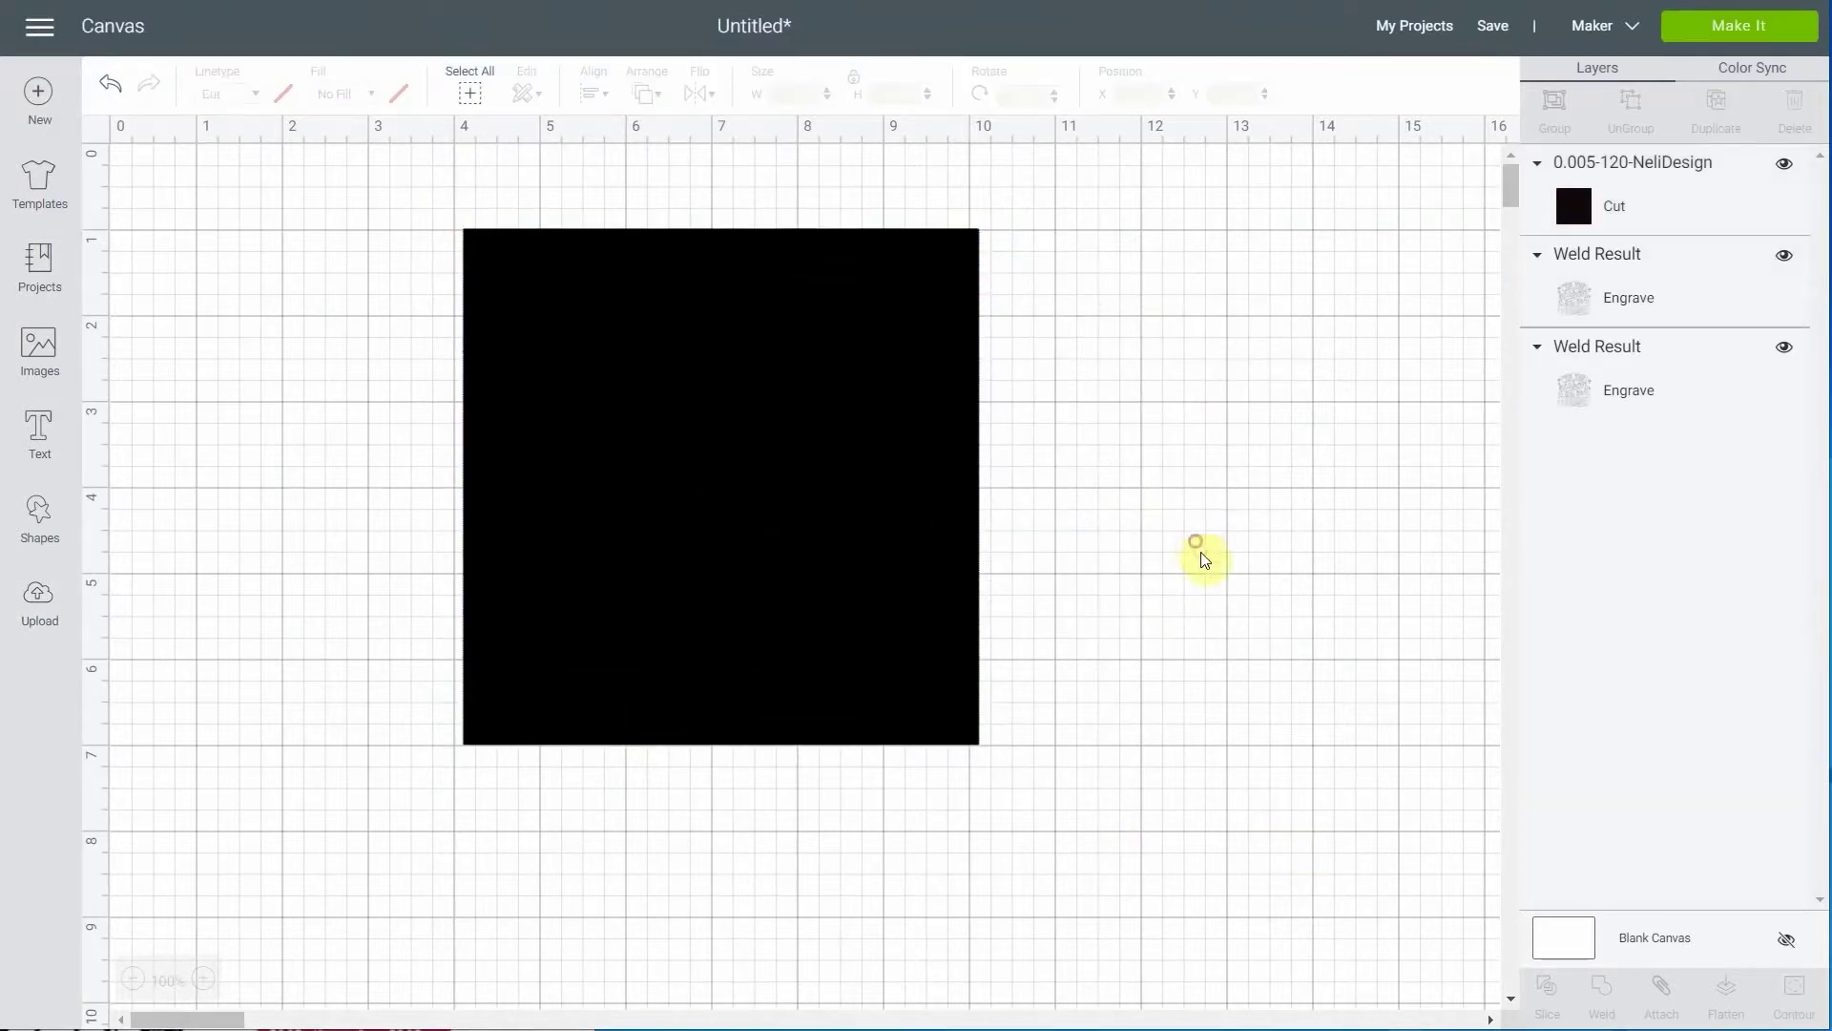
Enlarge all layers together to 60.07 inches wide and slice the upper engraved design with the line-pattern square
click(469, 93)
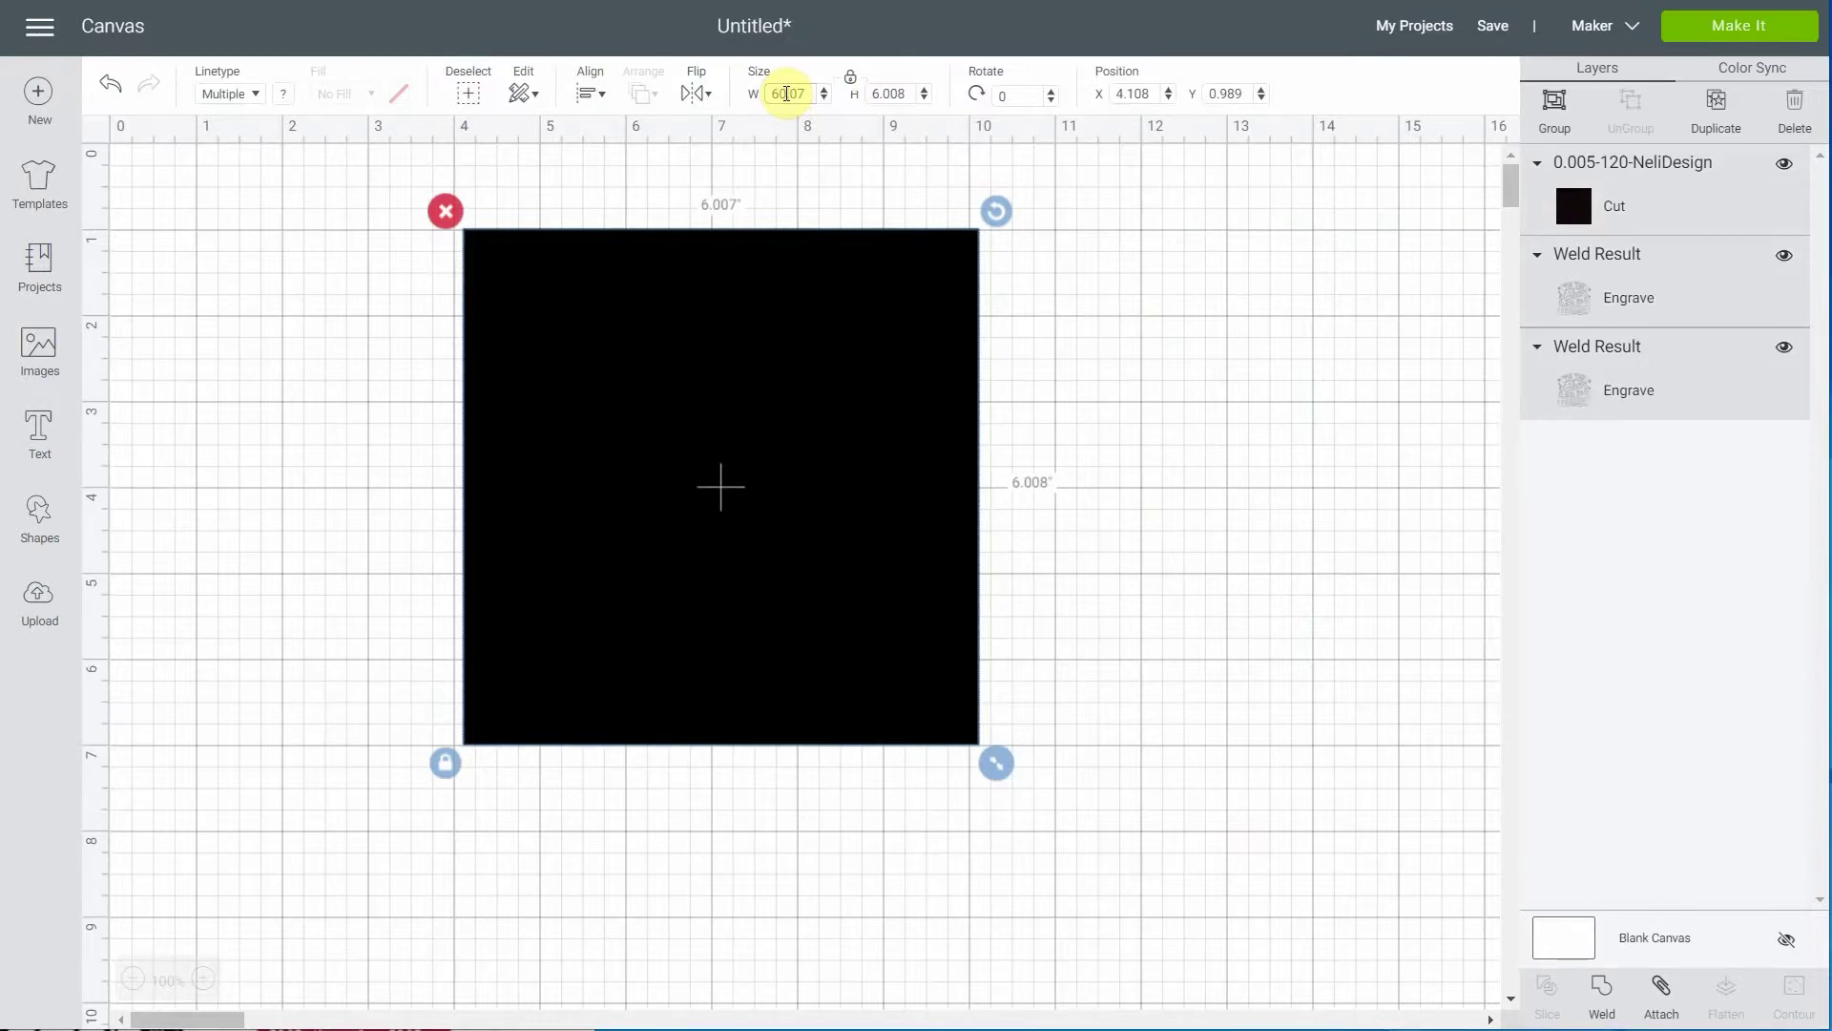
key(Return)
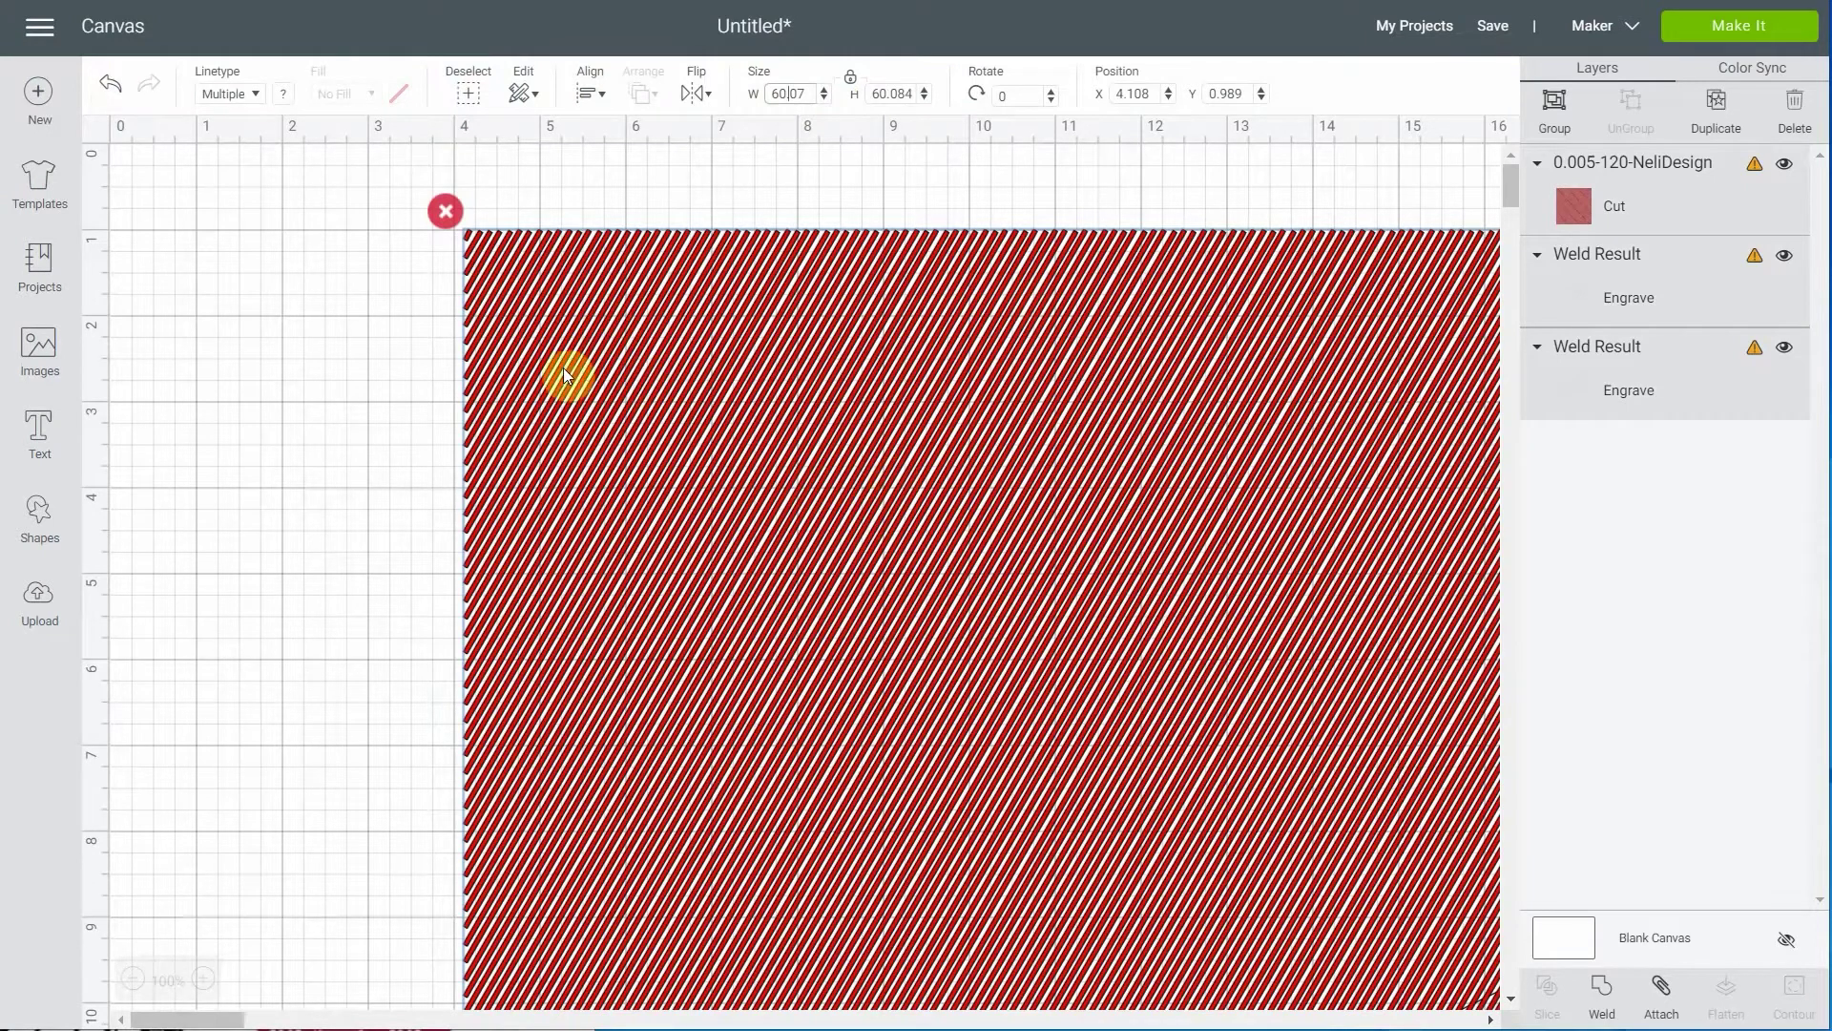
click(1671, 295)
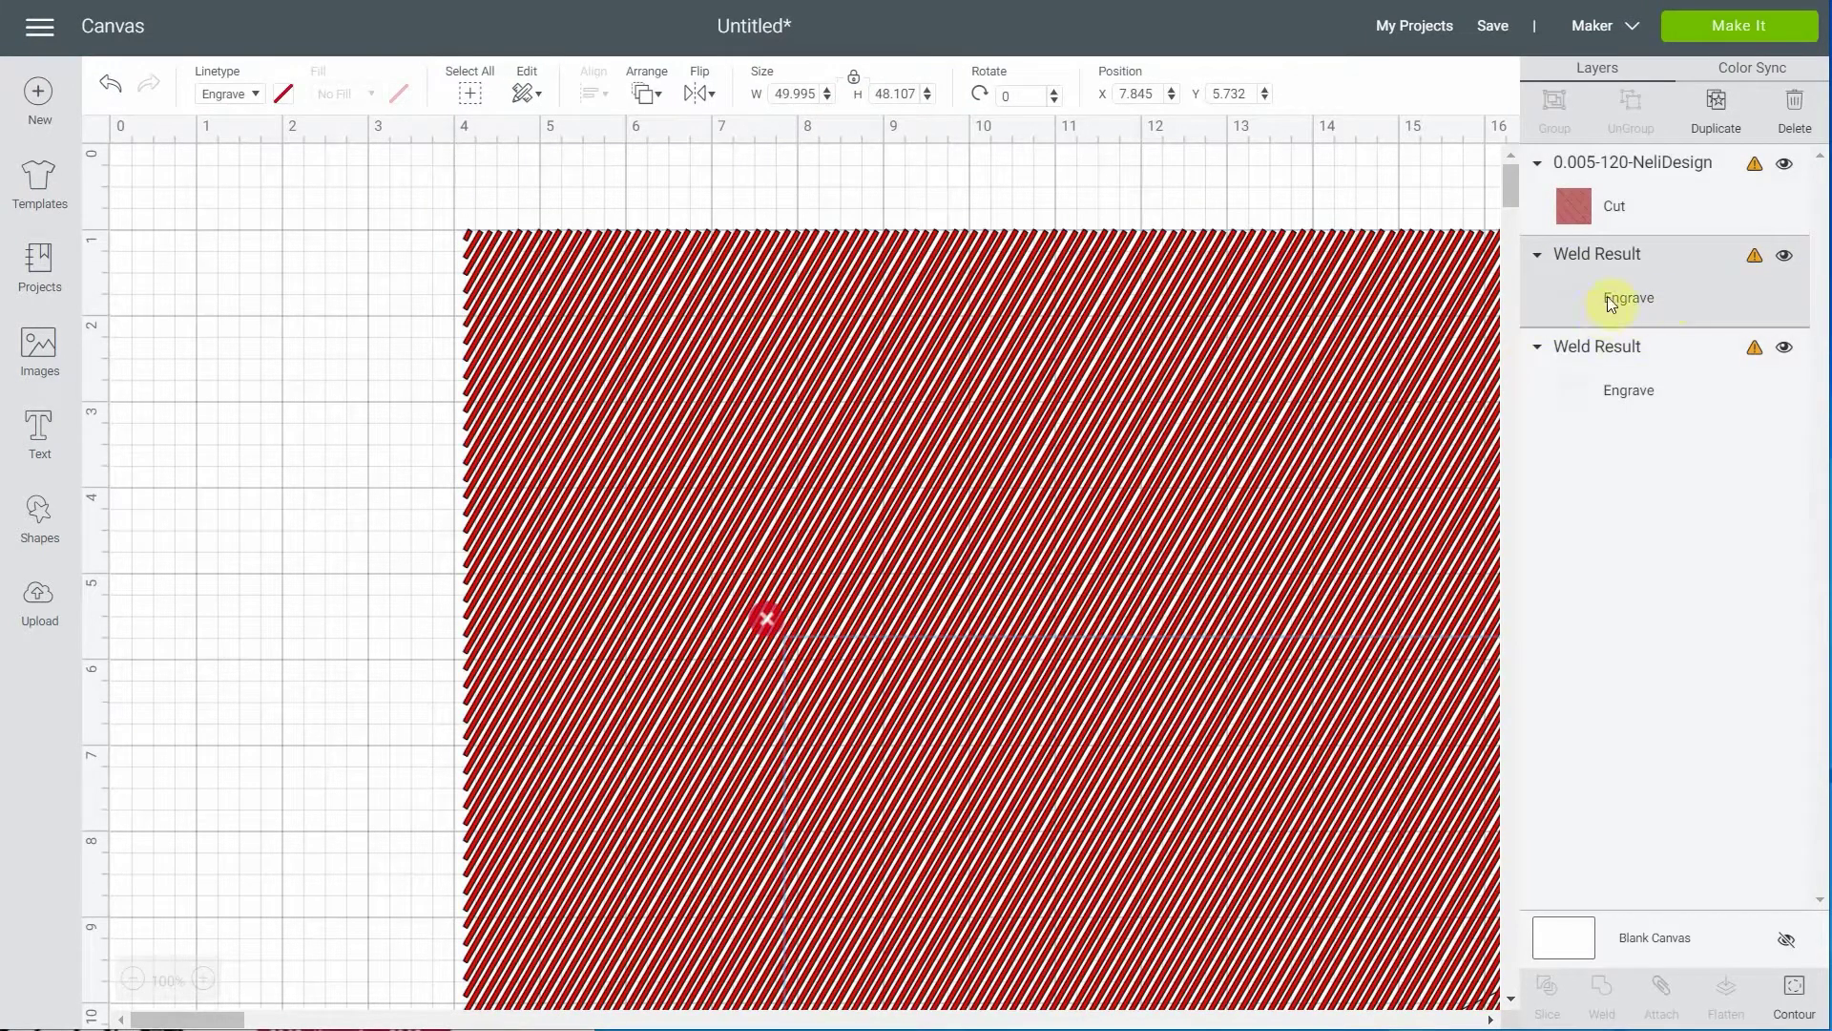
shift+click(1634, 185)
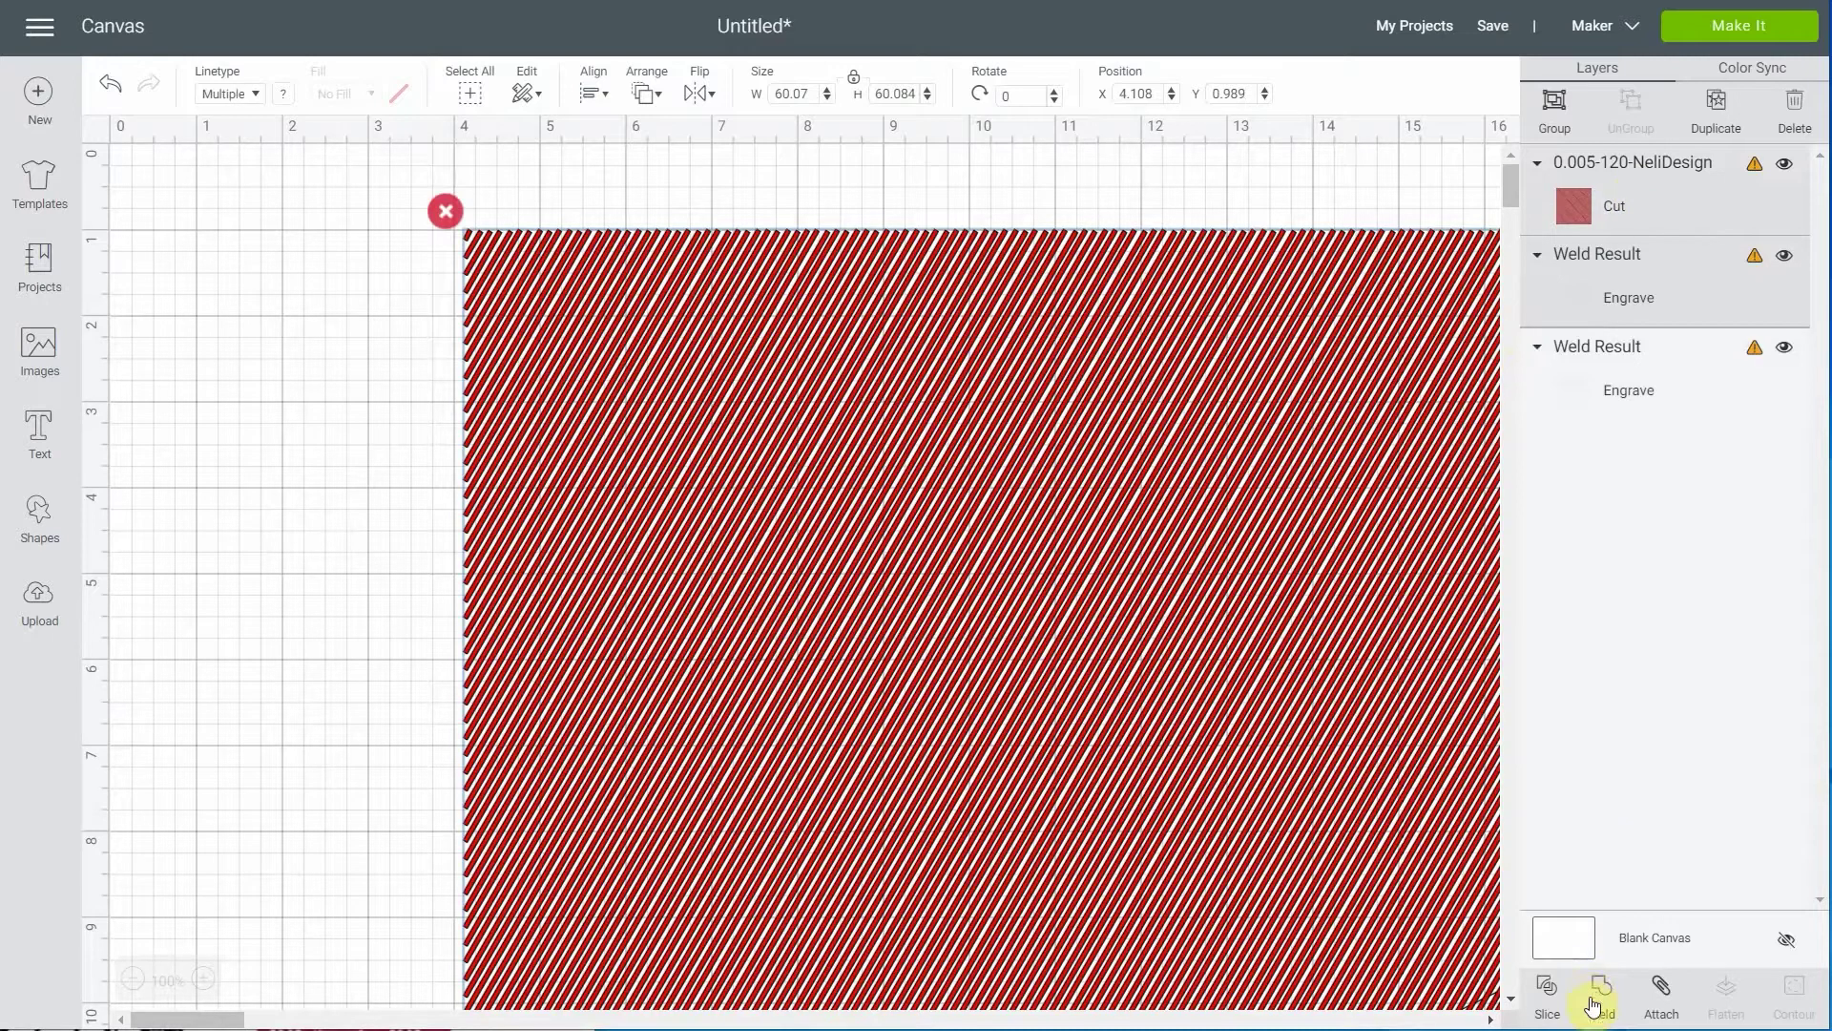
click(1550, 992)
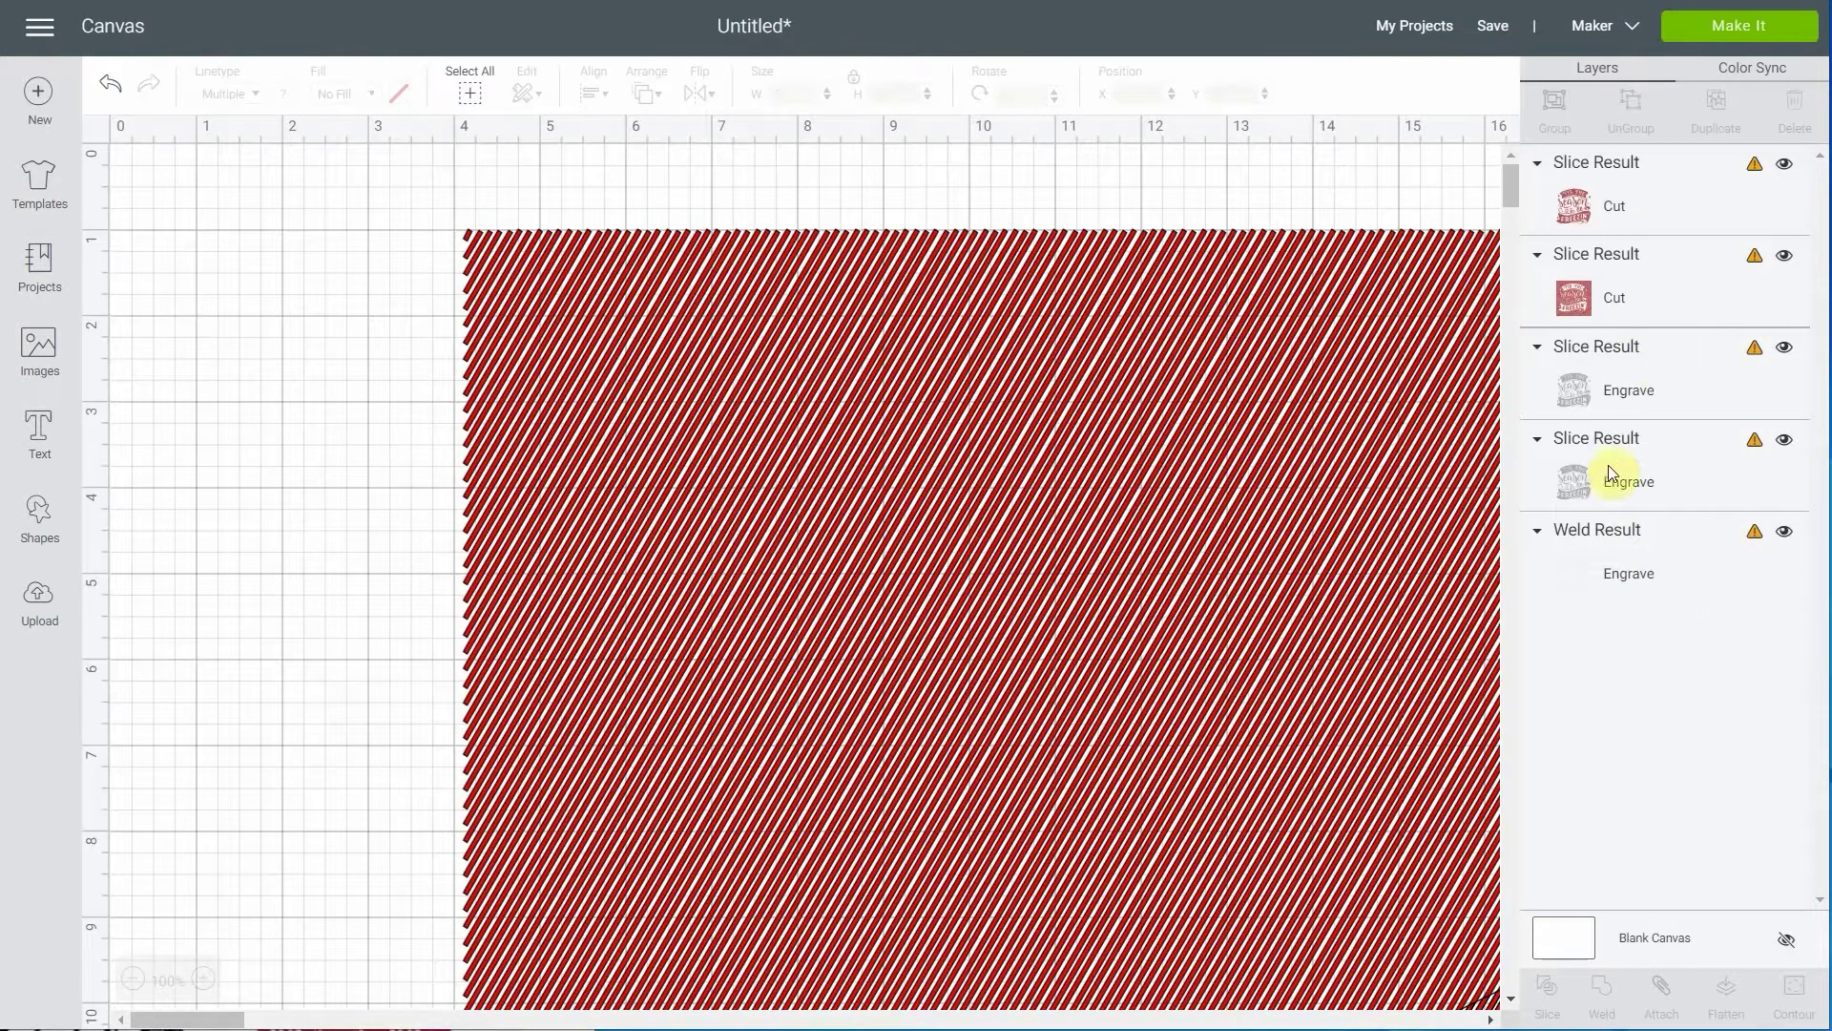
Delete the leftover square cut-out and the two engraved slice results, keeping the line-filled design and the weld result
click(1635, 301)
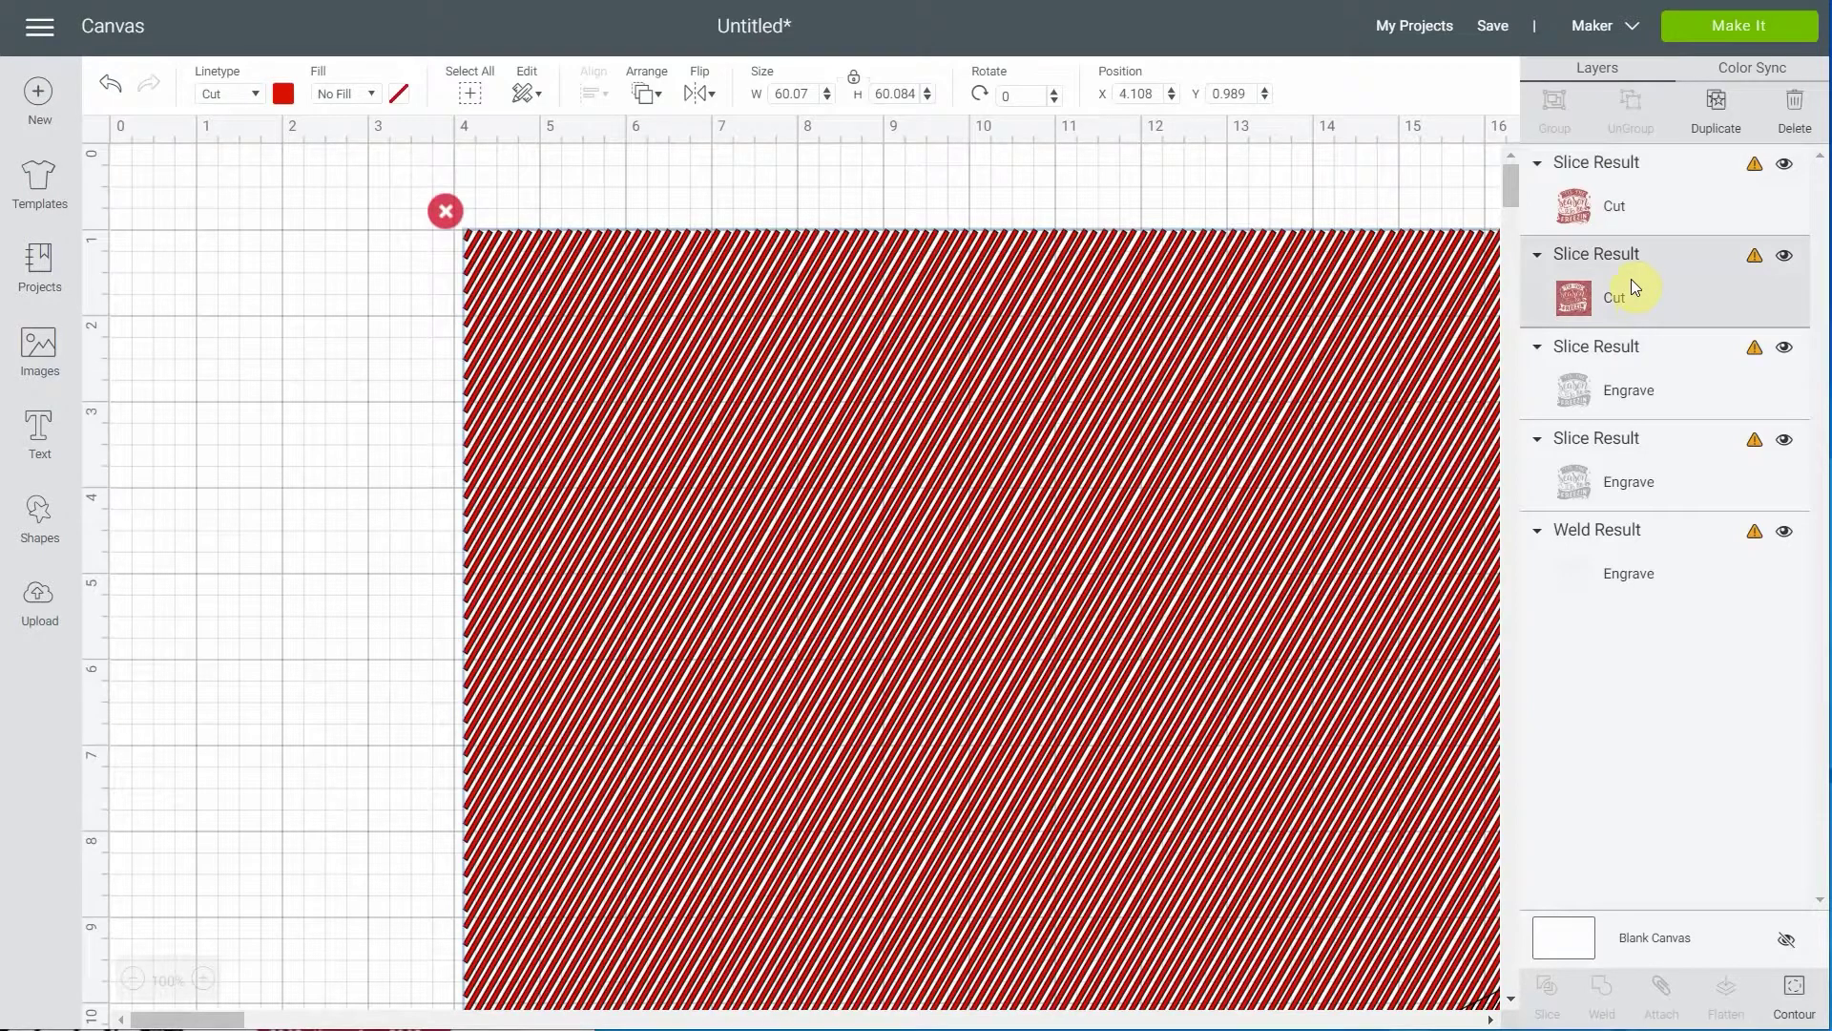
key(Delete)
click(1609, 300)
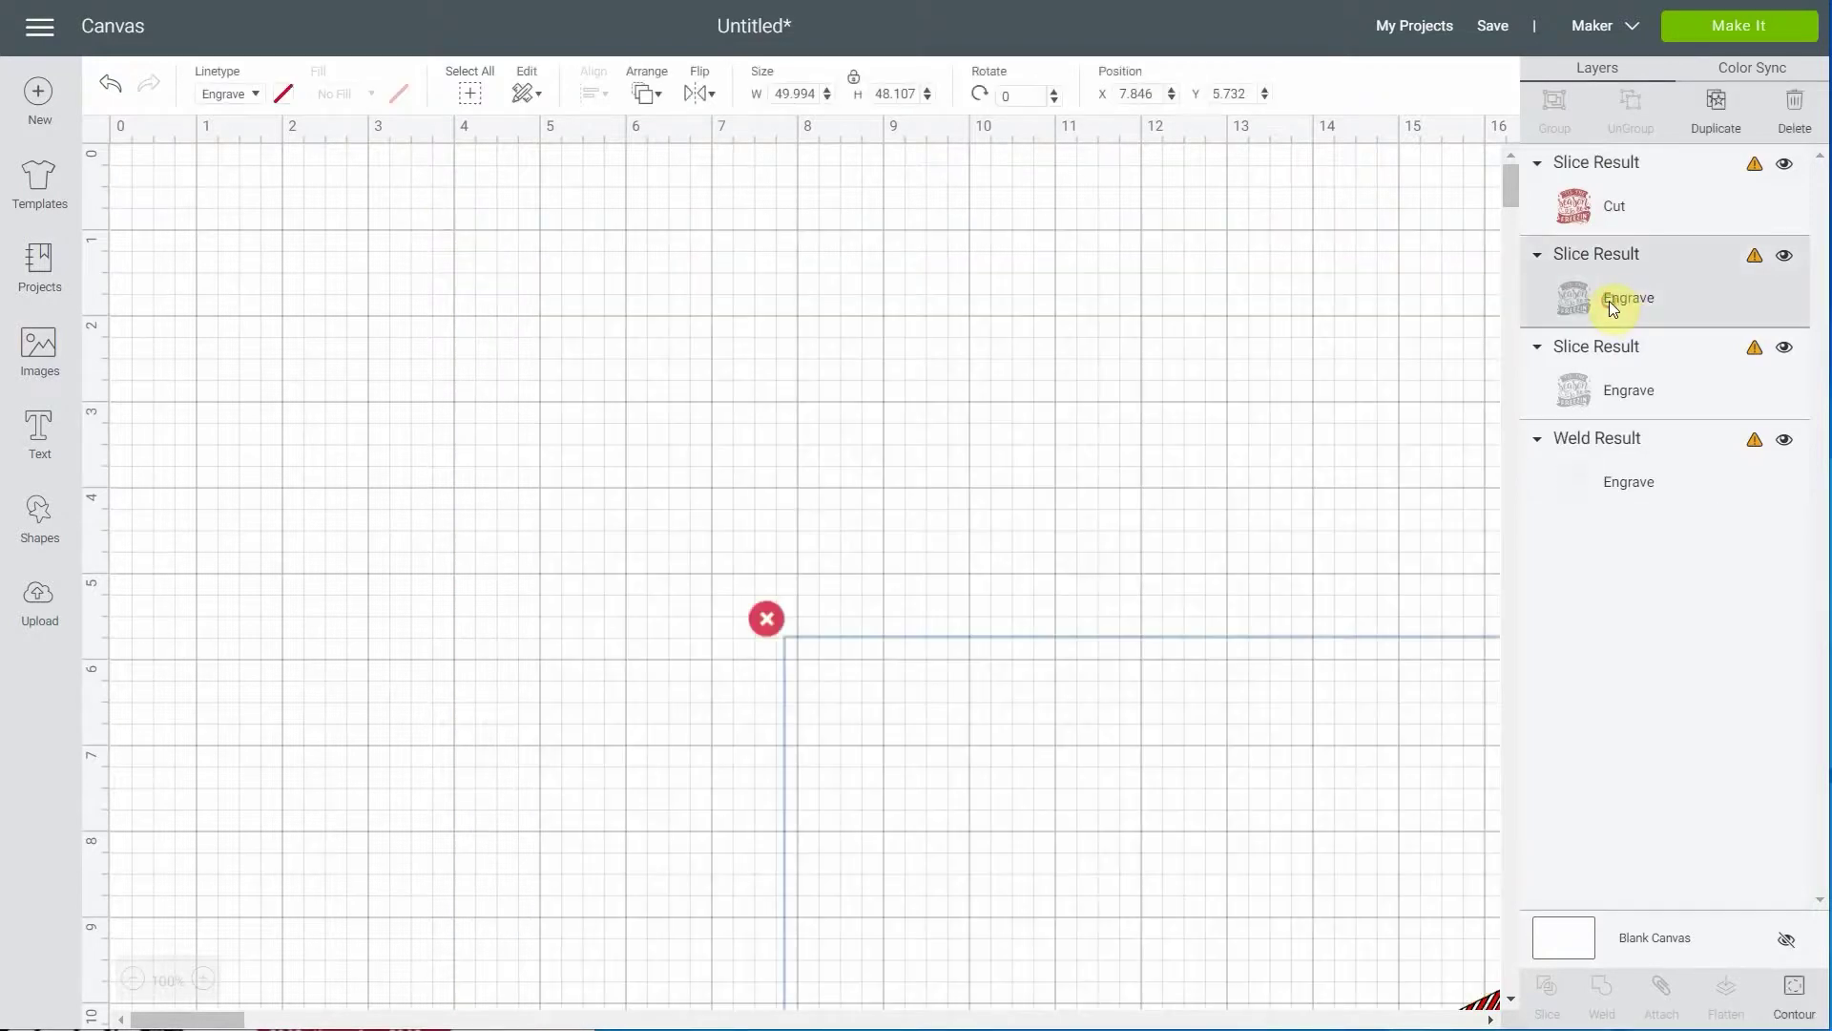
key(Delete)
click(1608, 294)
key(Delete)
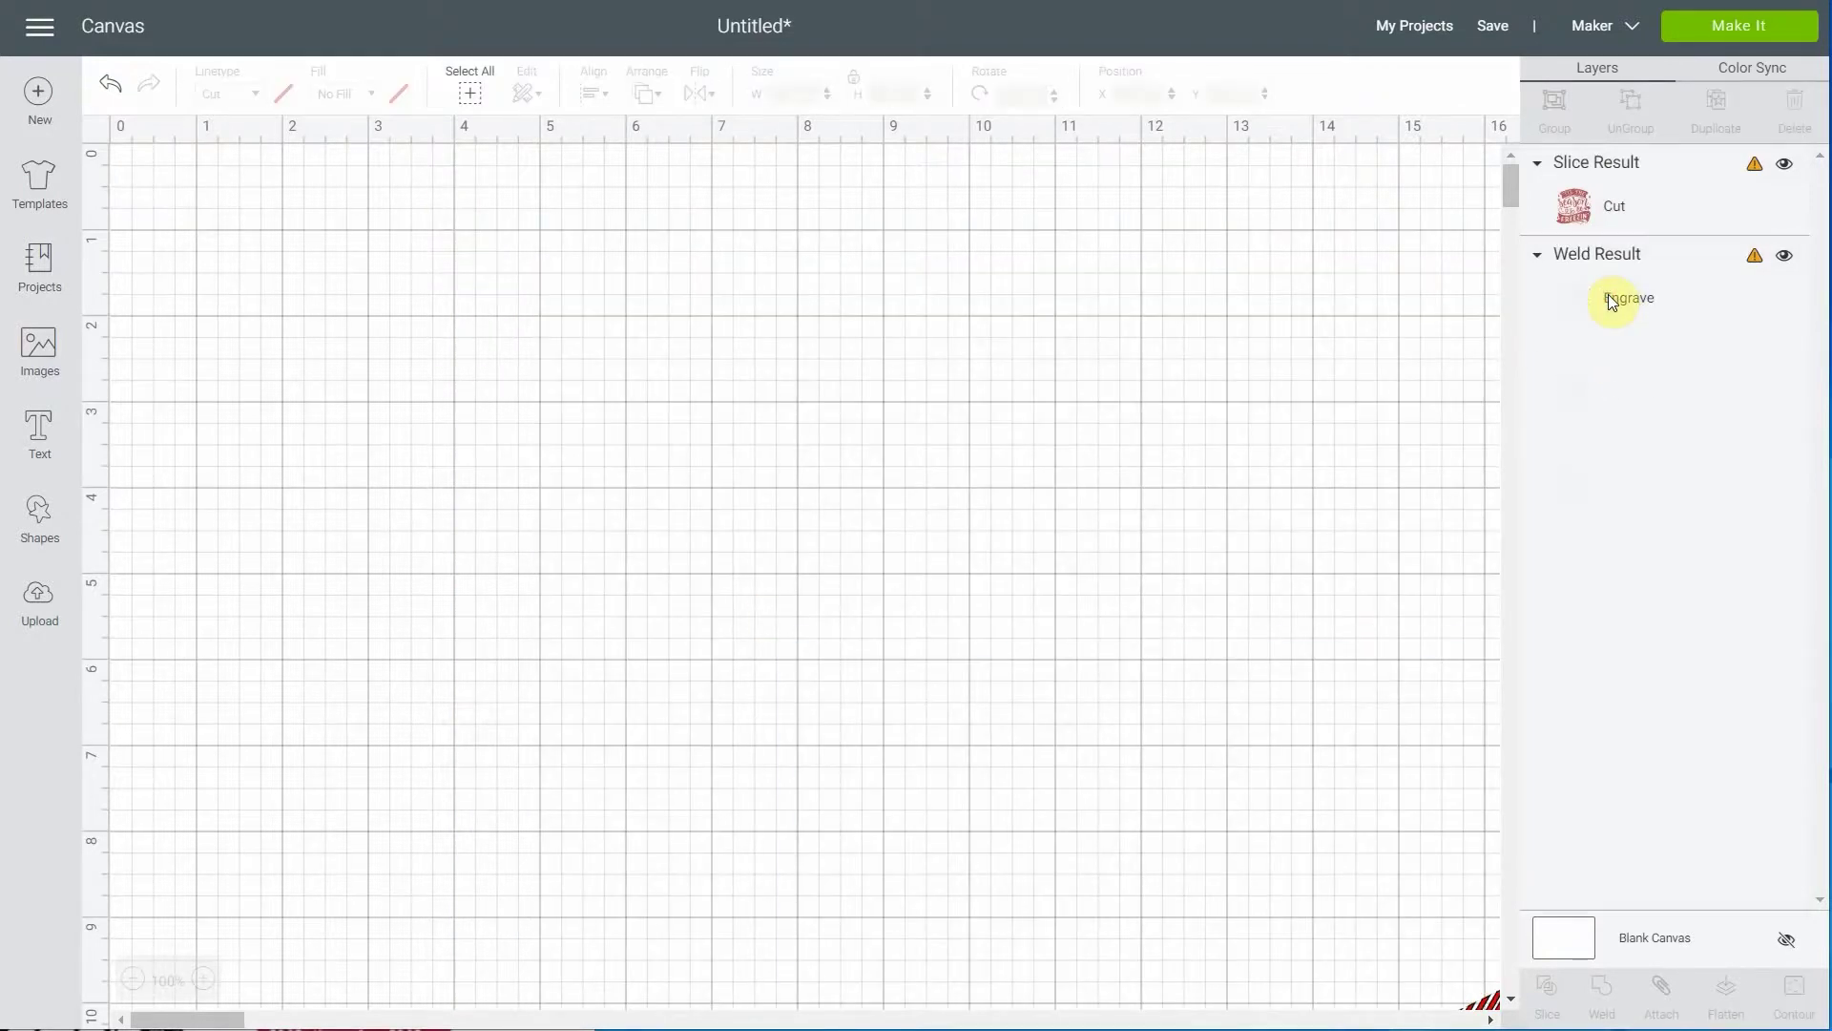
Scale the line-filled slice result and the engraved weld result together to a width of 5.472 inches
click(1609, 297)
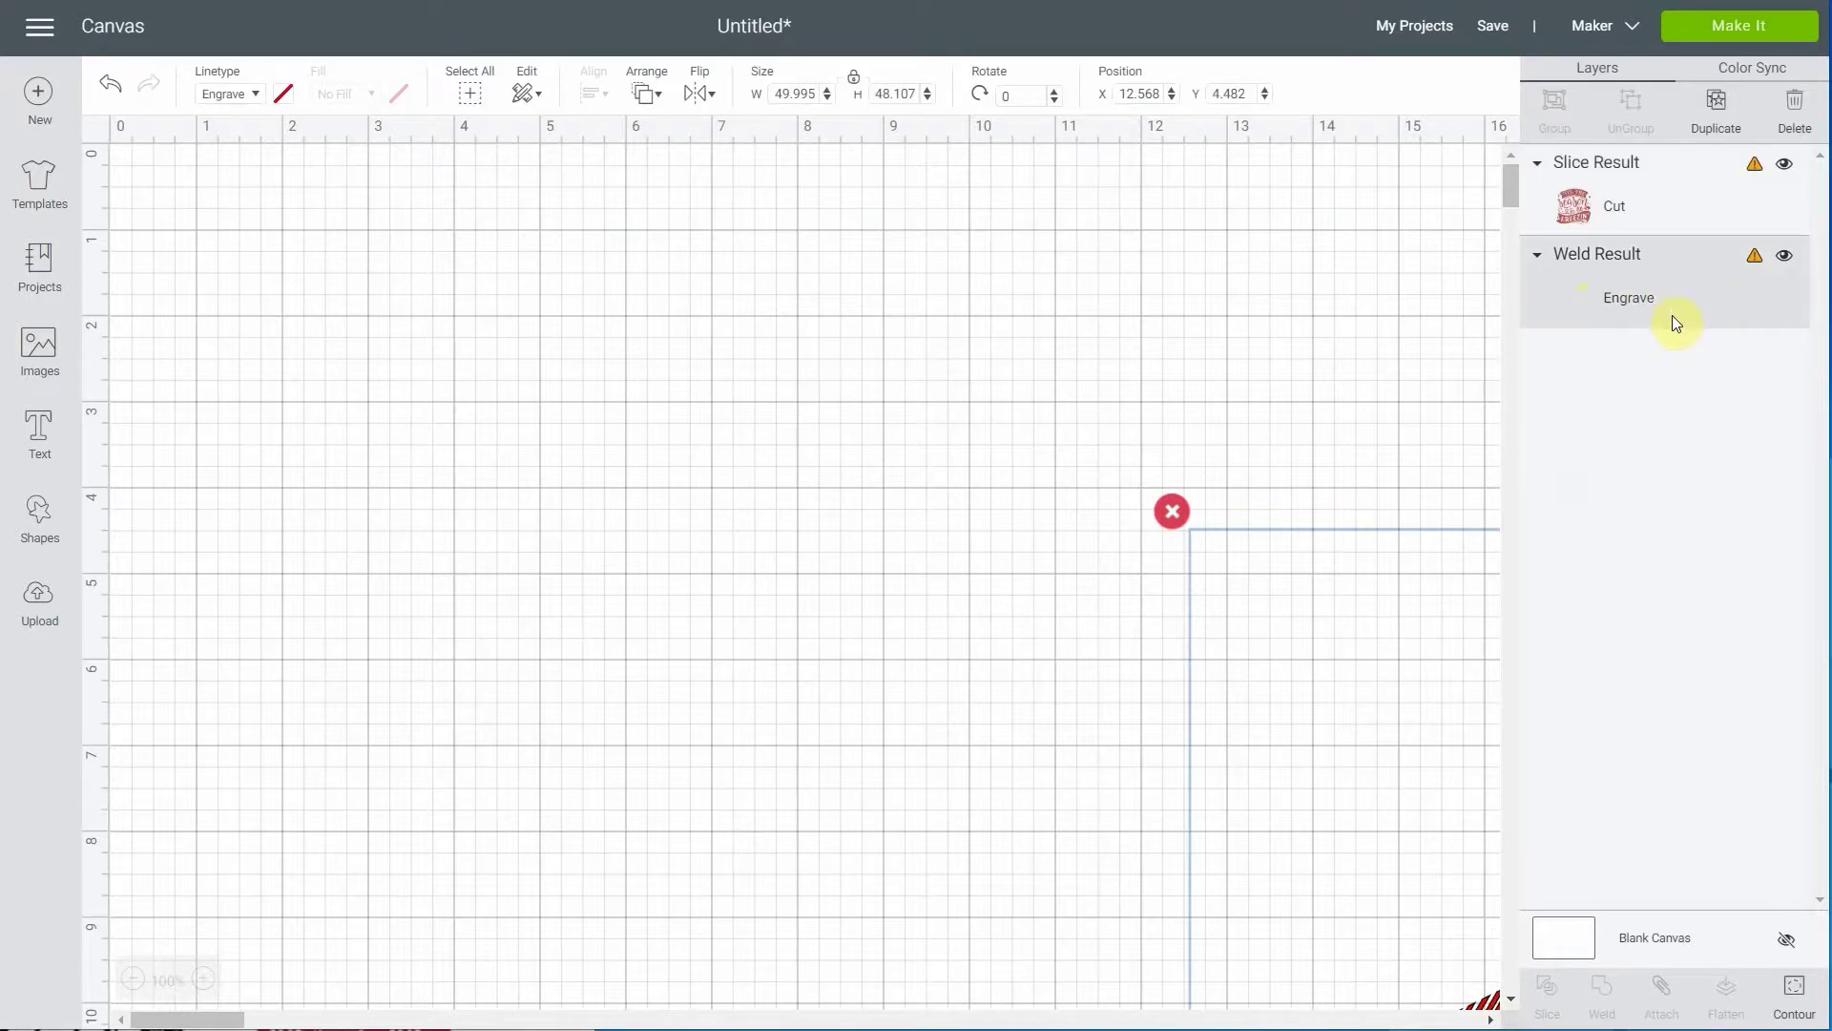
shift+click(1657, 191)
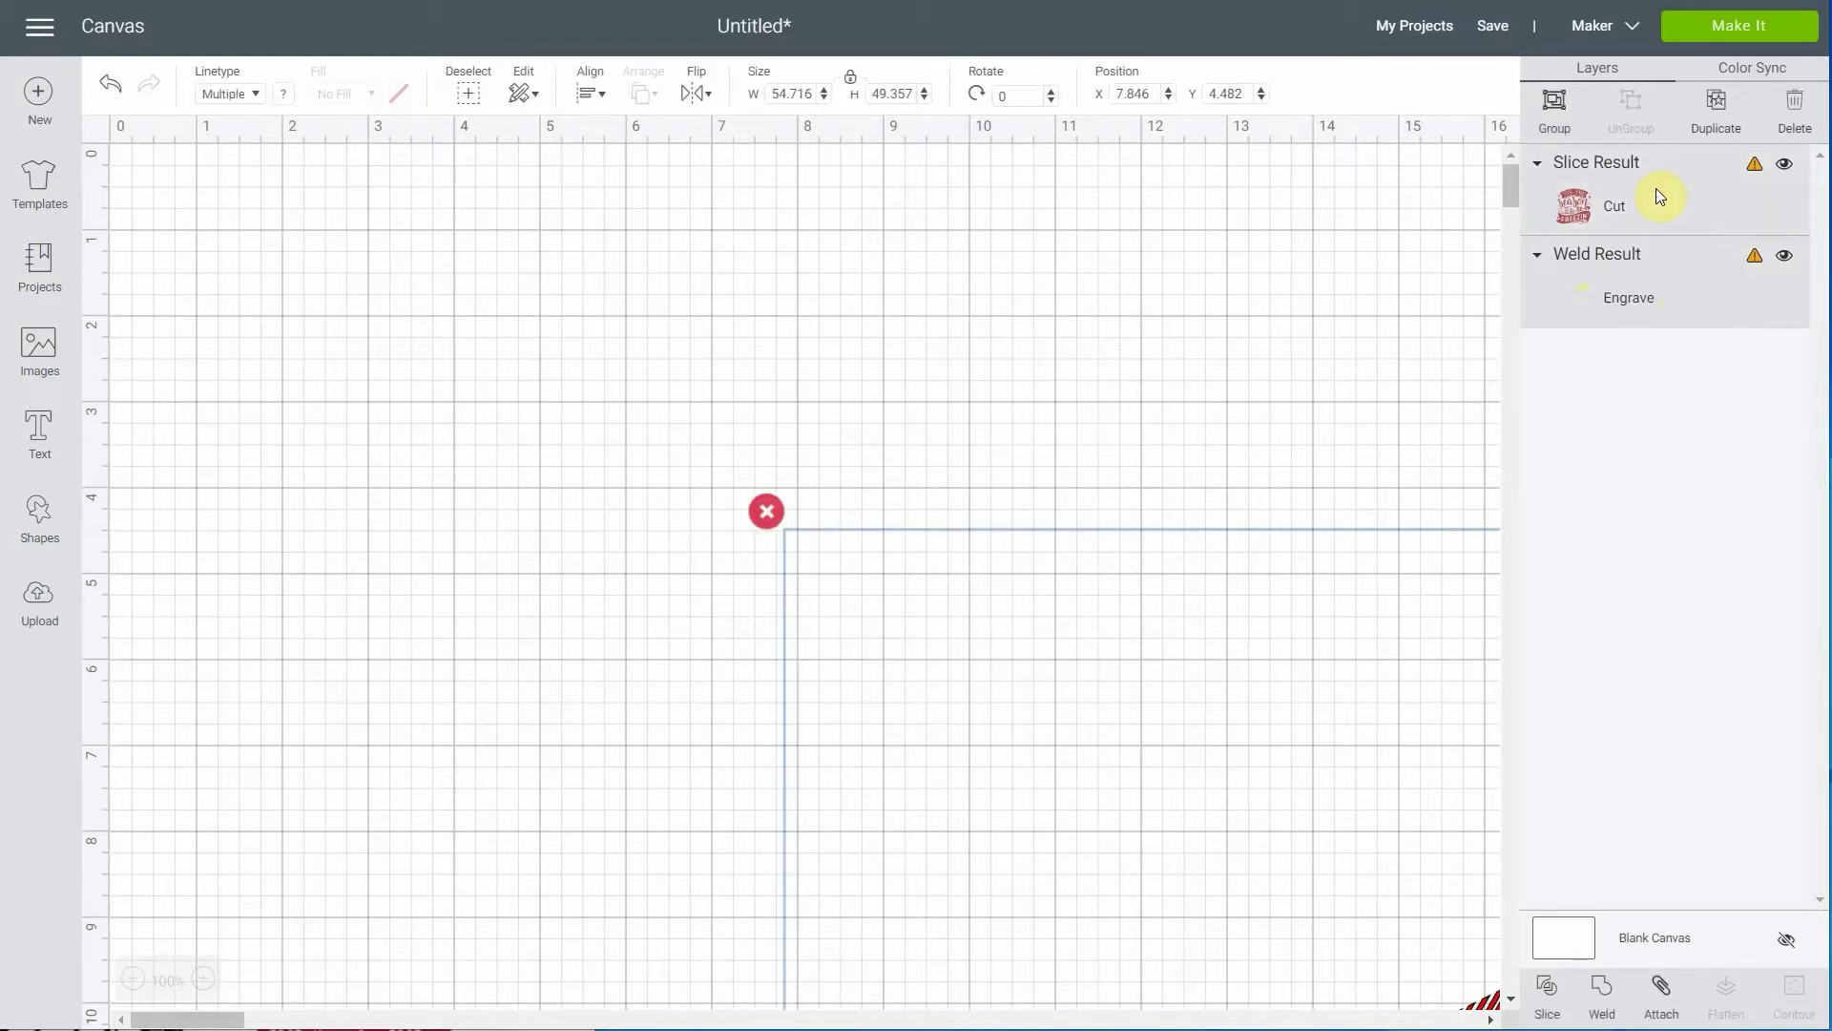
click(817, 98)
text(.)
key(Right)
key(Delete)
key(Return)
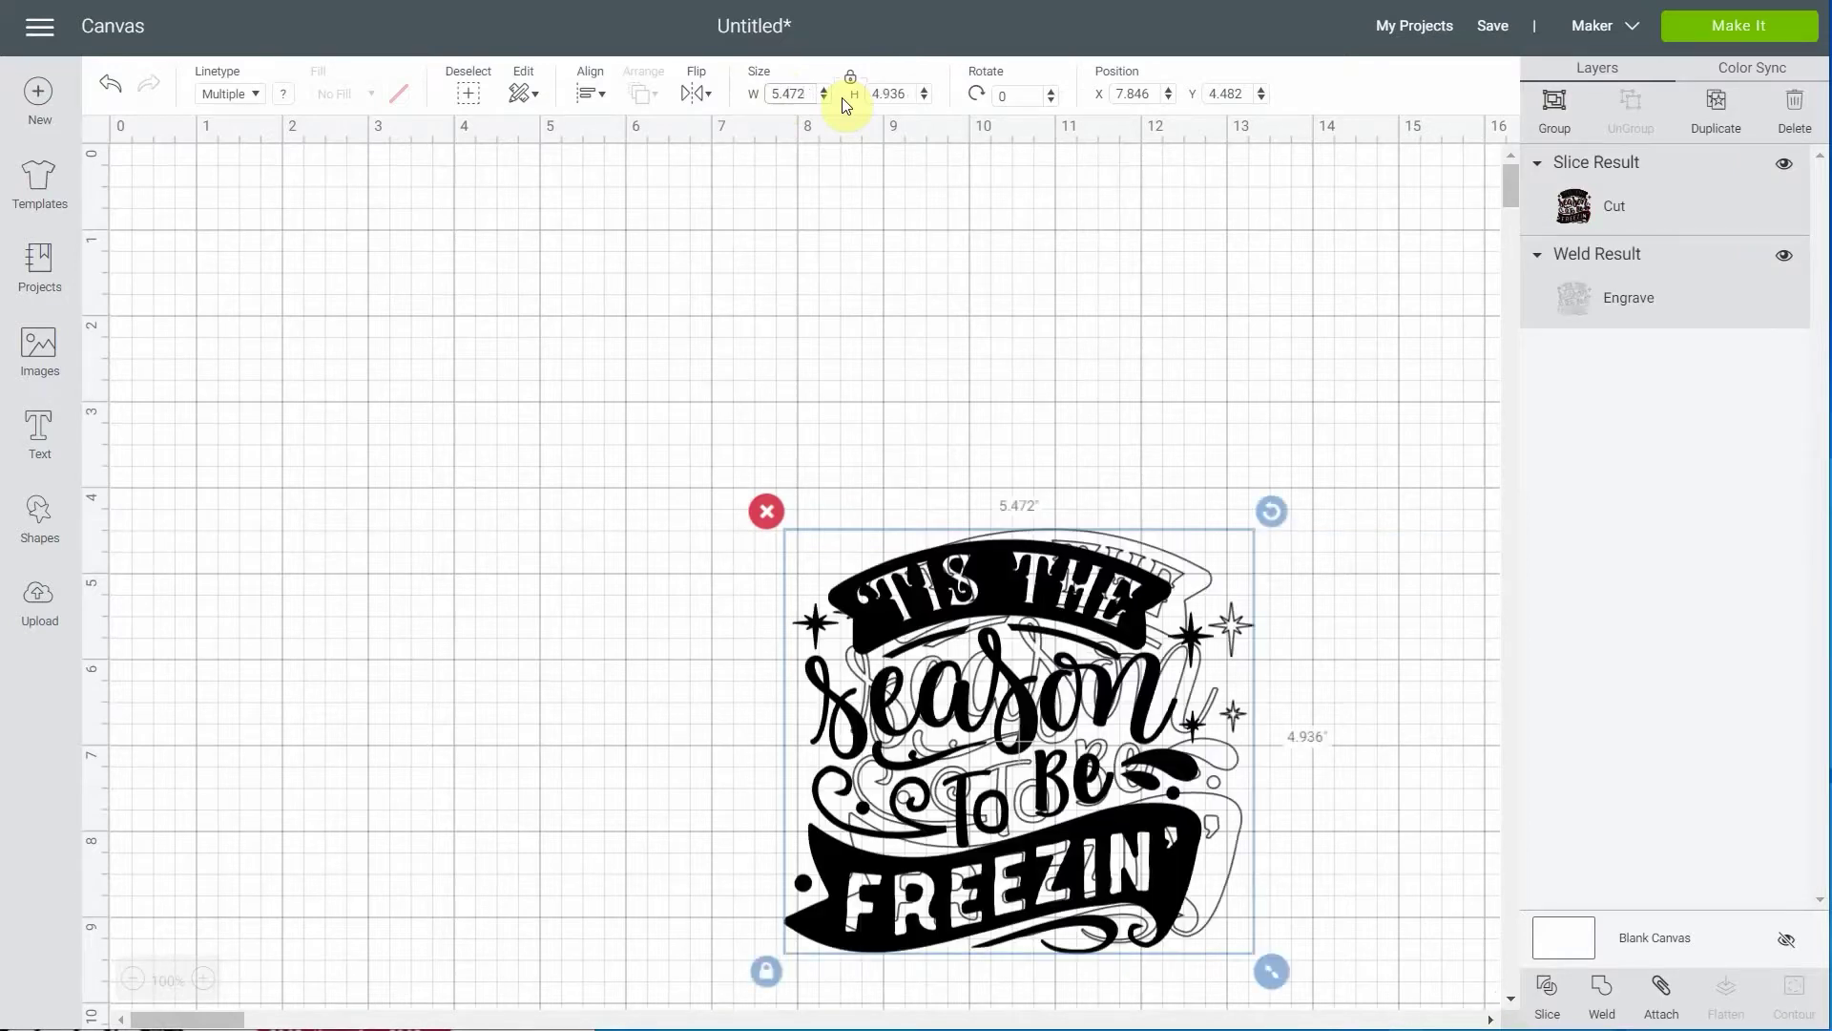
Move both designs up the canvas and separate them side by side, with the engraved outline at about X 6.777, Y 1.427
drag(1025, 749, 707, 420)
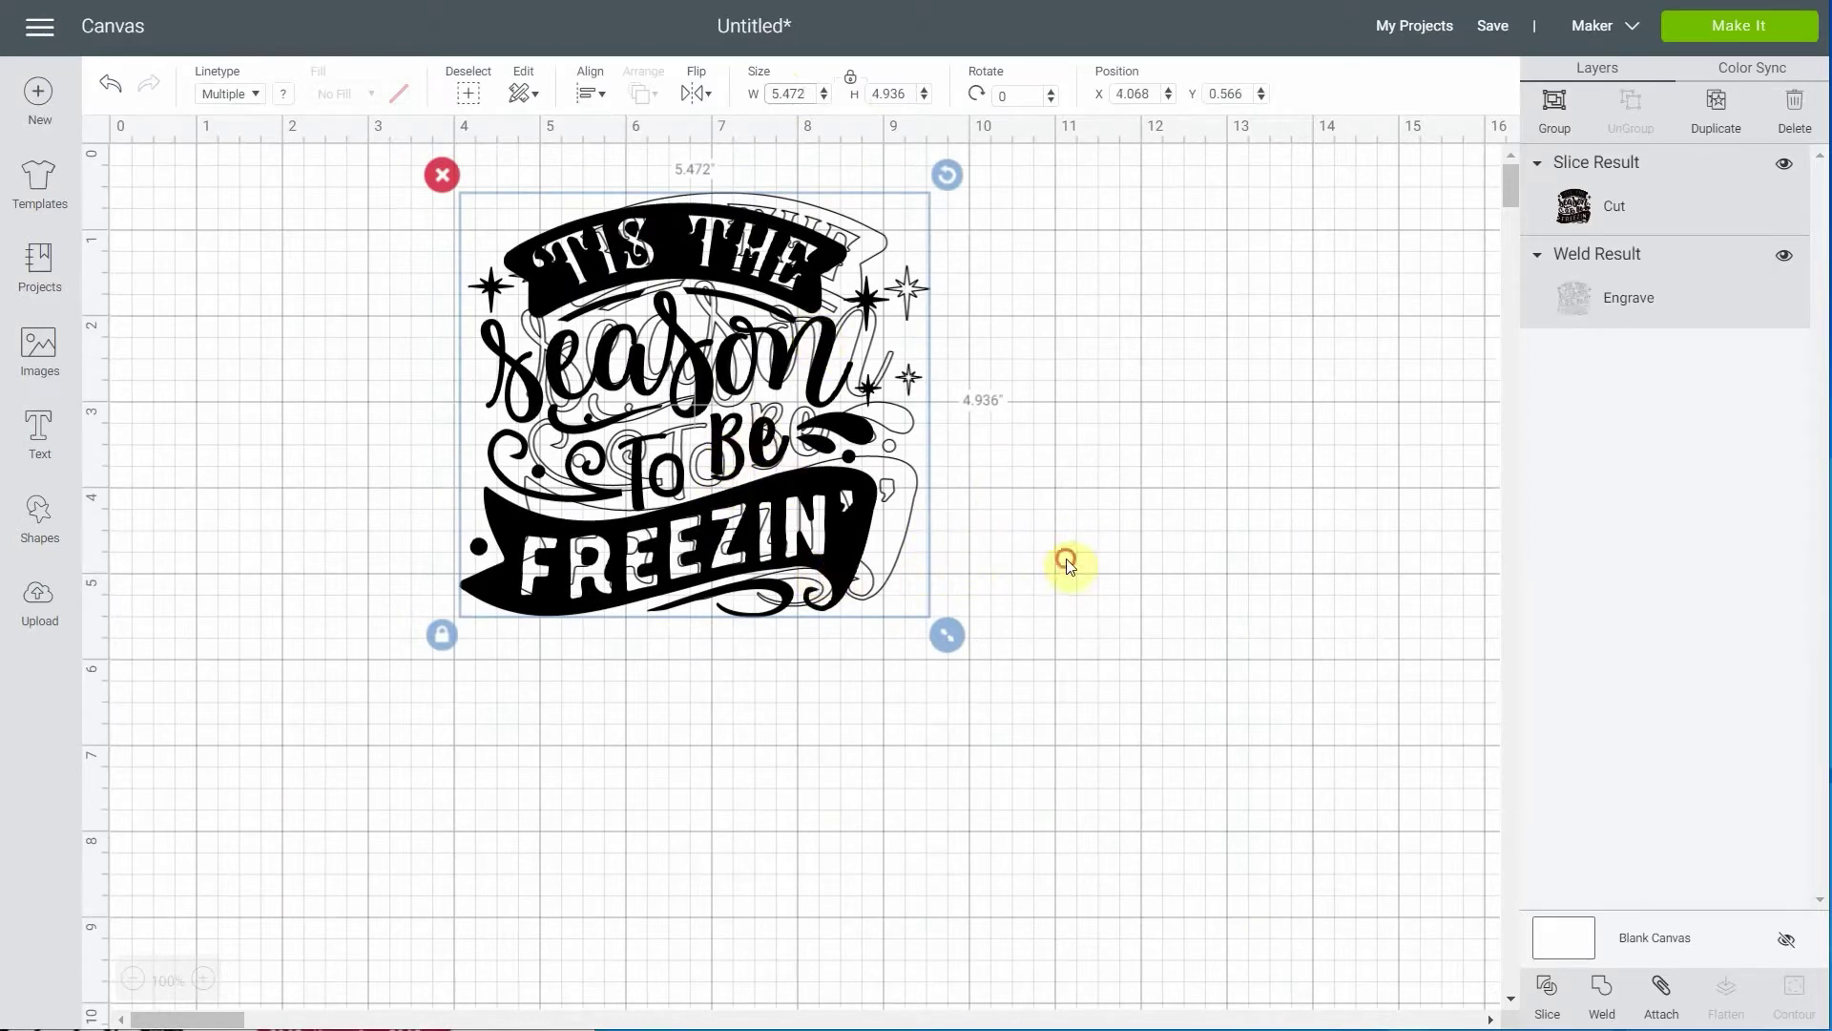
click(1063, 564)
drag(859, 544, 695, 625)
drag(920, 519, 1107, 597)
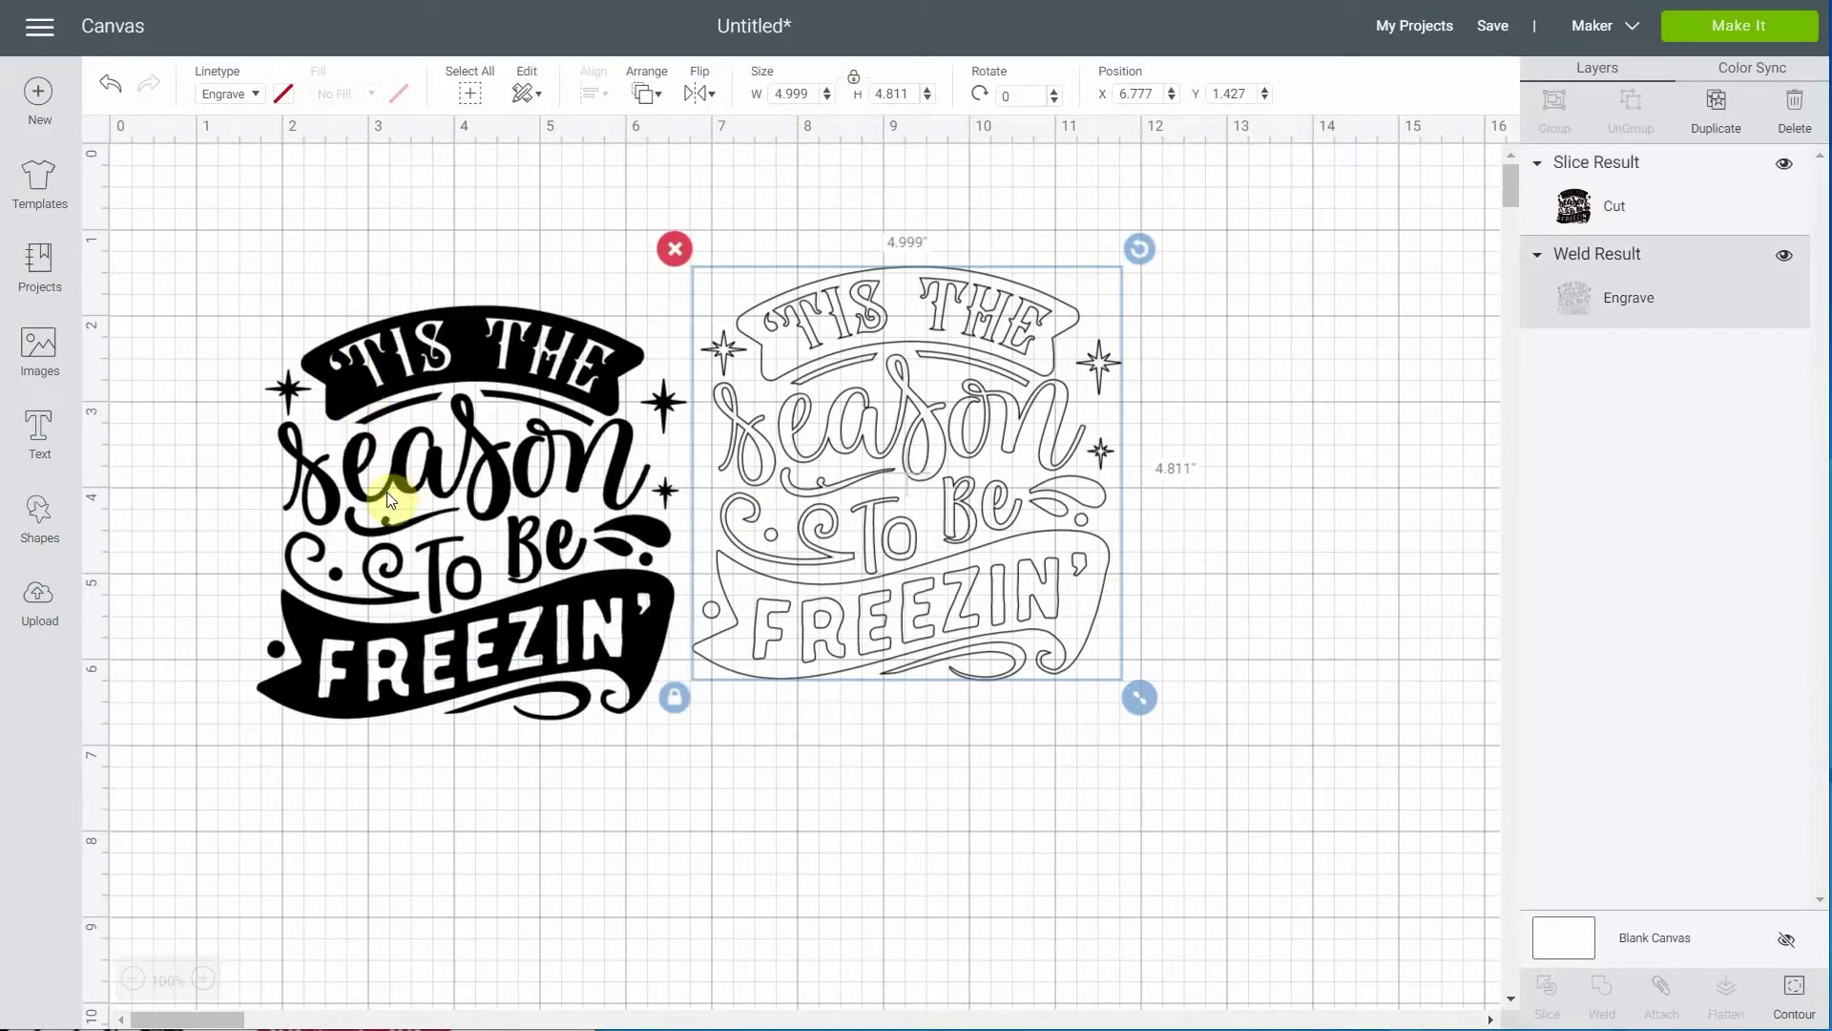
Examine the edges of the line-filled lettering and the engraved outline up close, from the upper banner to the lower one
click(203, 978)
click(203, 979)
click(204, 978)
click(204, 978)
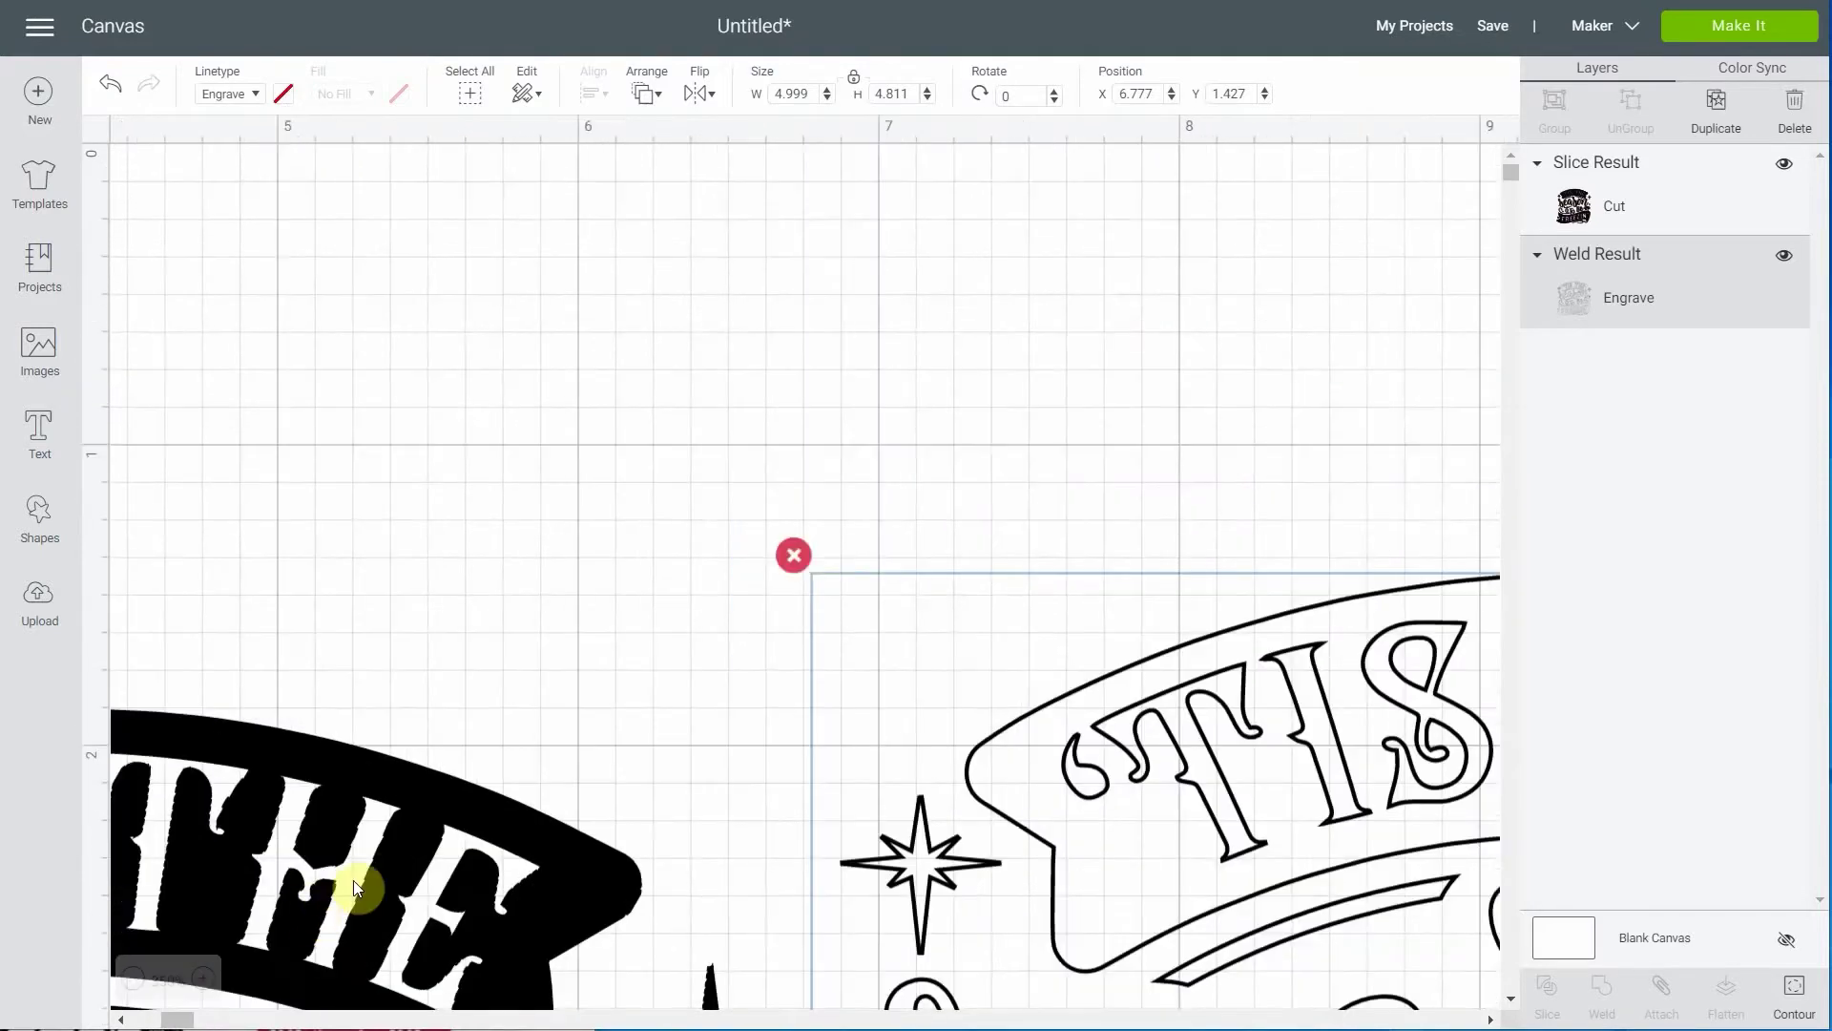
scroll(403, 861, down, 5)
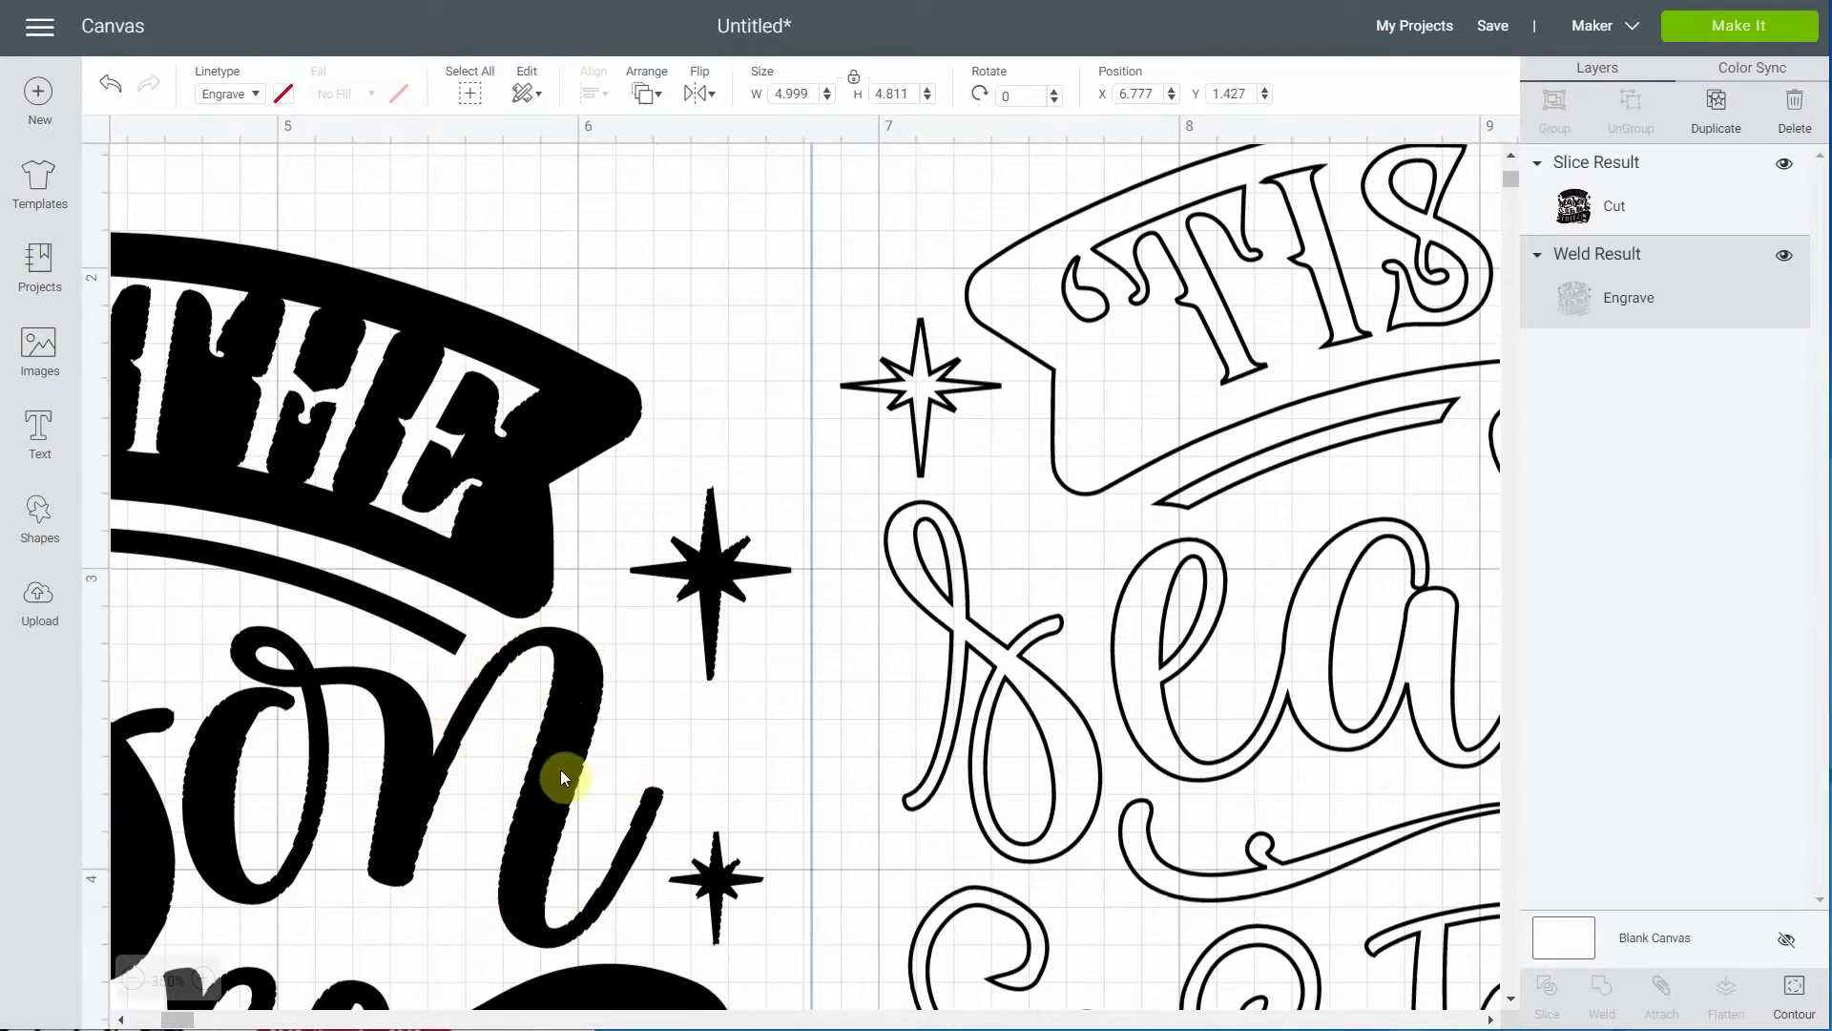
scroll(776, 619, down, 6)
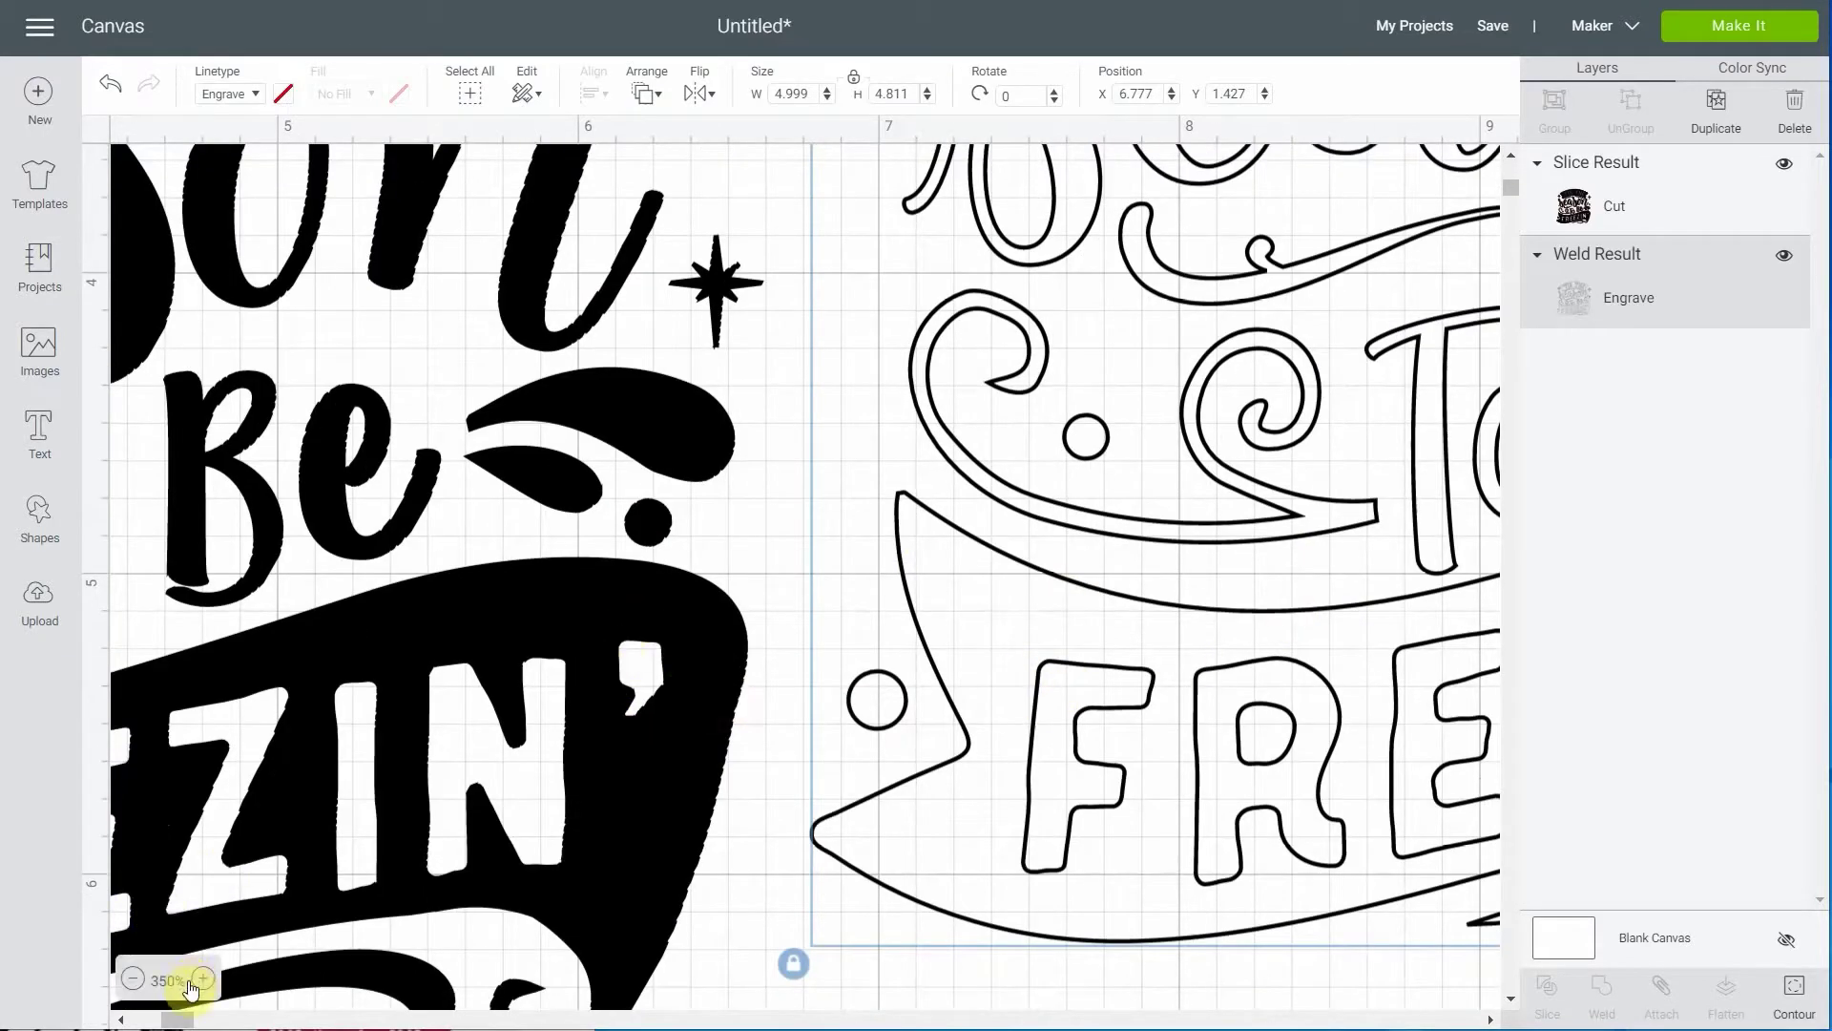
click(135, 978)
click(140, 979)
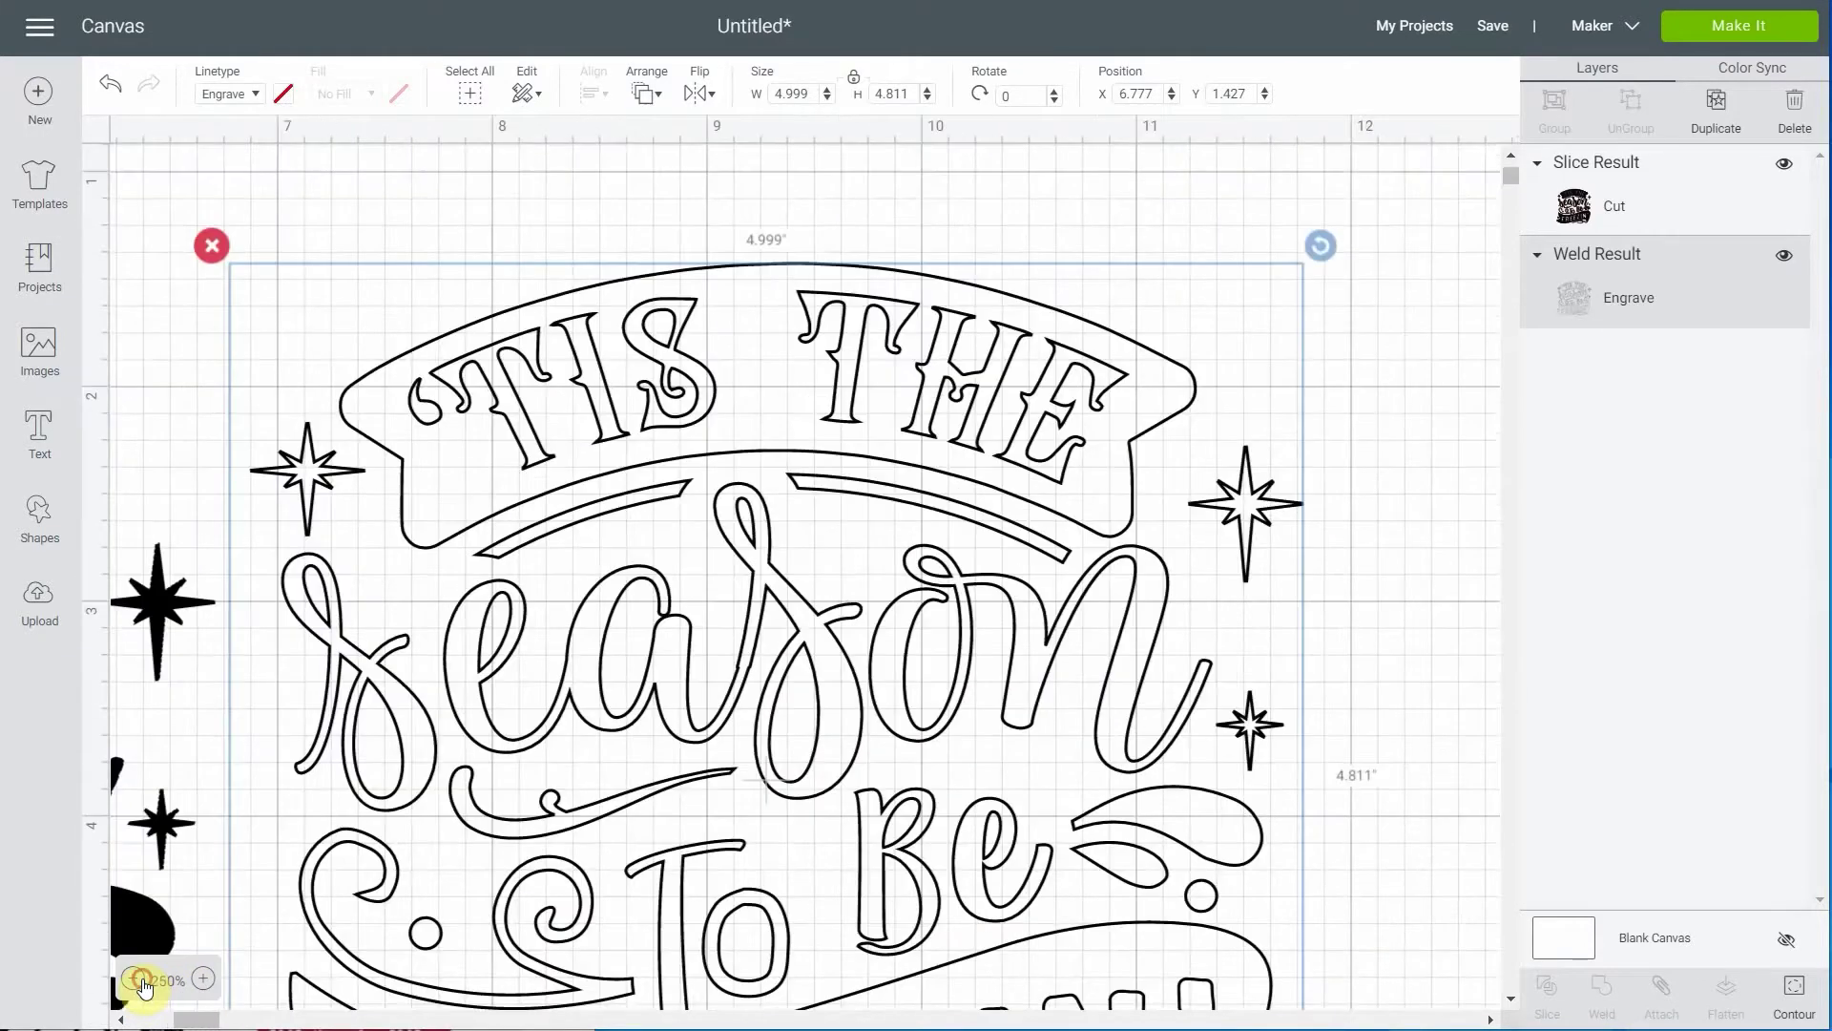
click(140, 979)
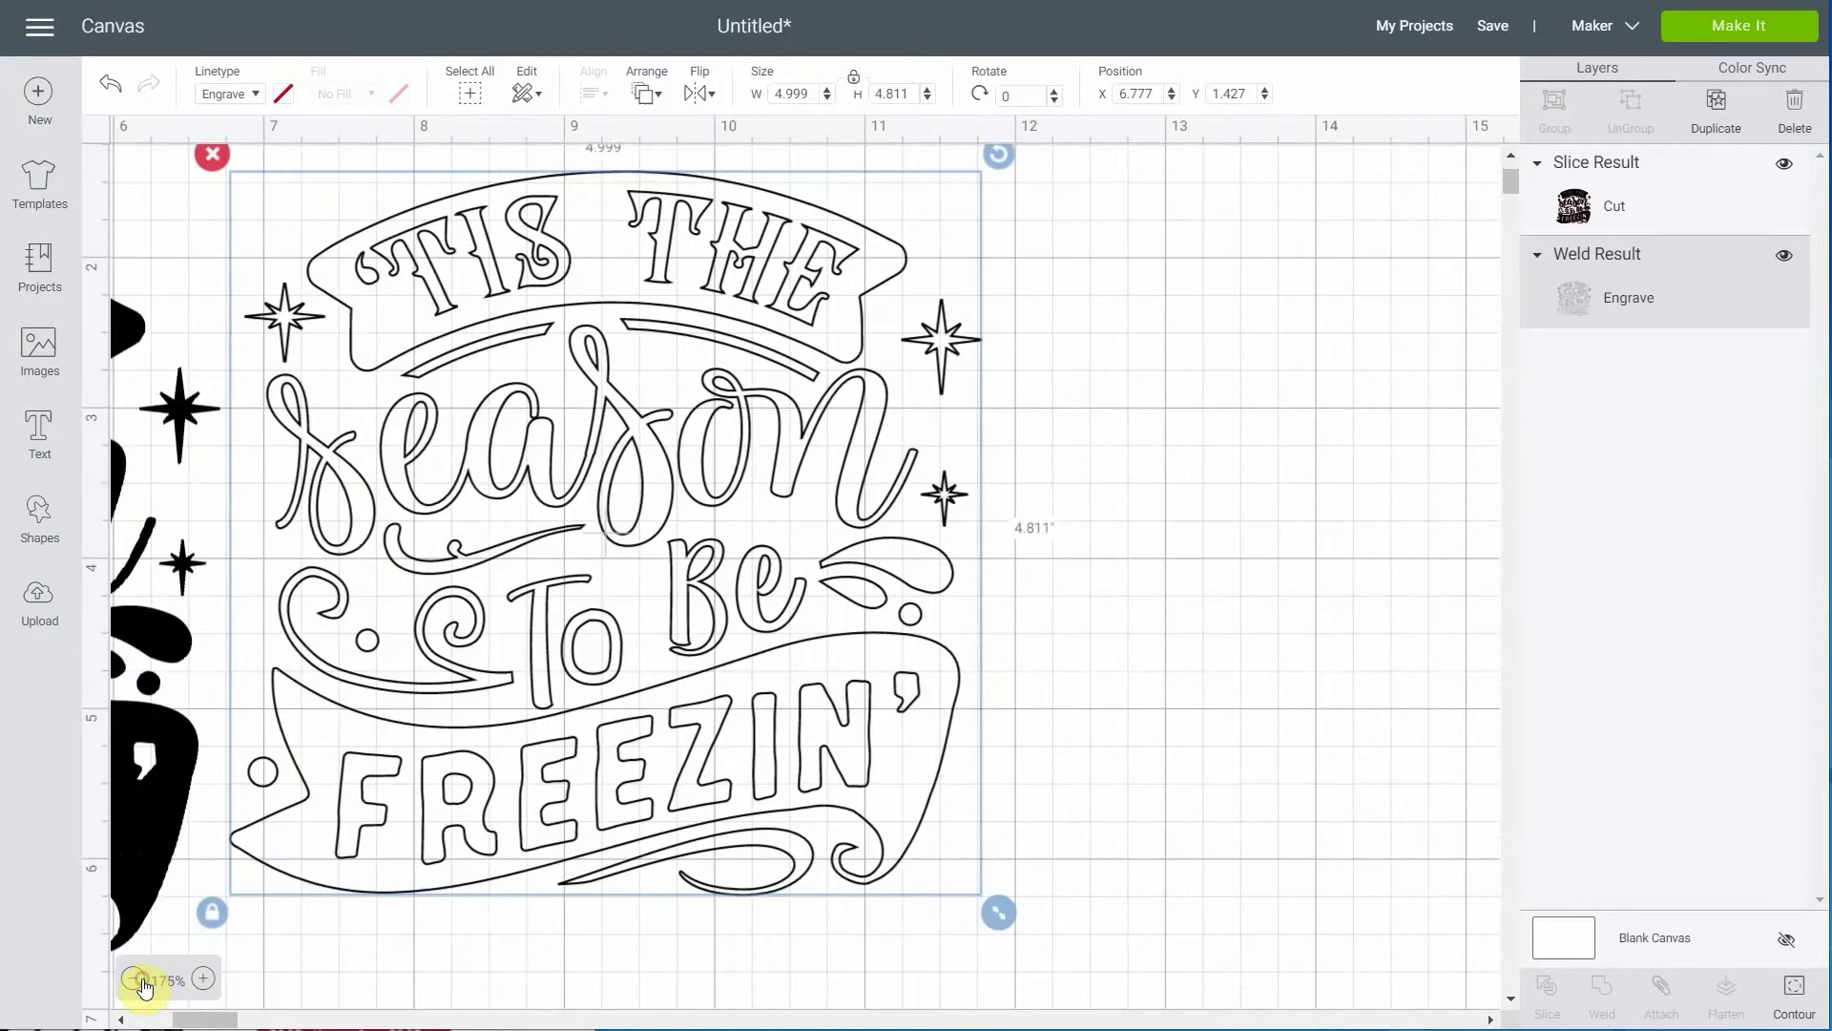
click(140, 979)
Center the line-filled design and the engraved outline on each other and move both to about X 8.529, Y 1.221
drag(439, 938, 181, 582)
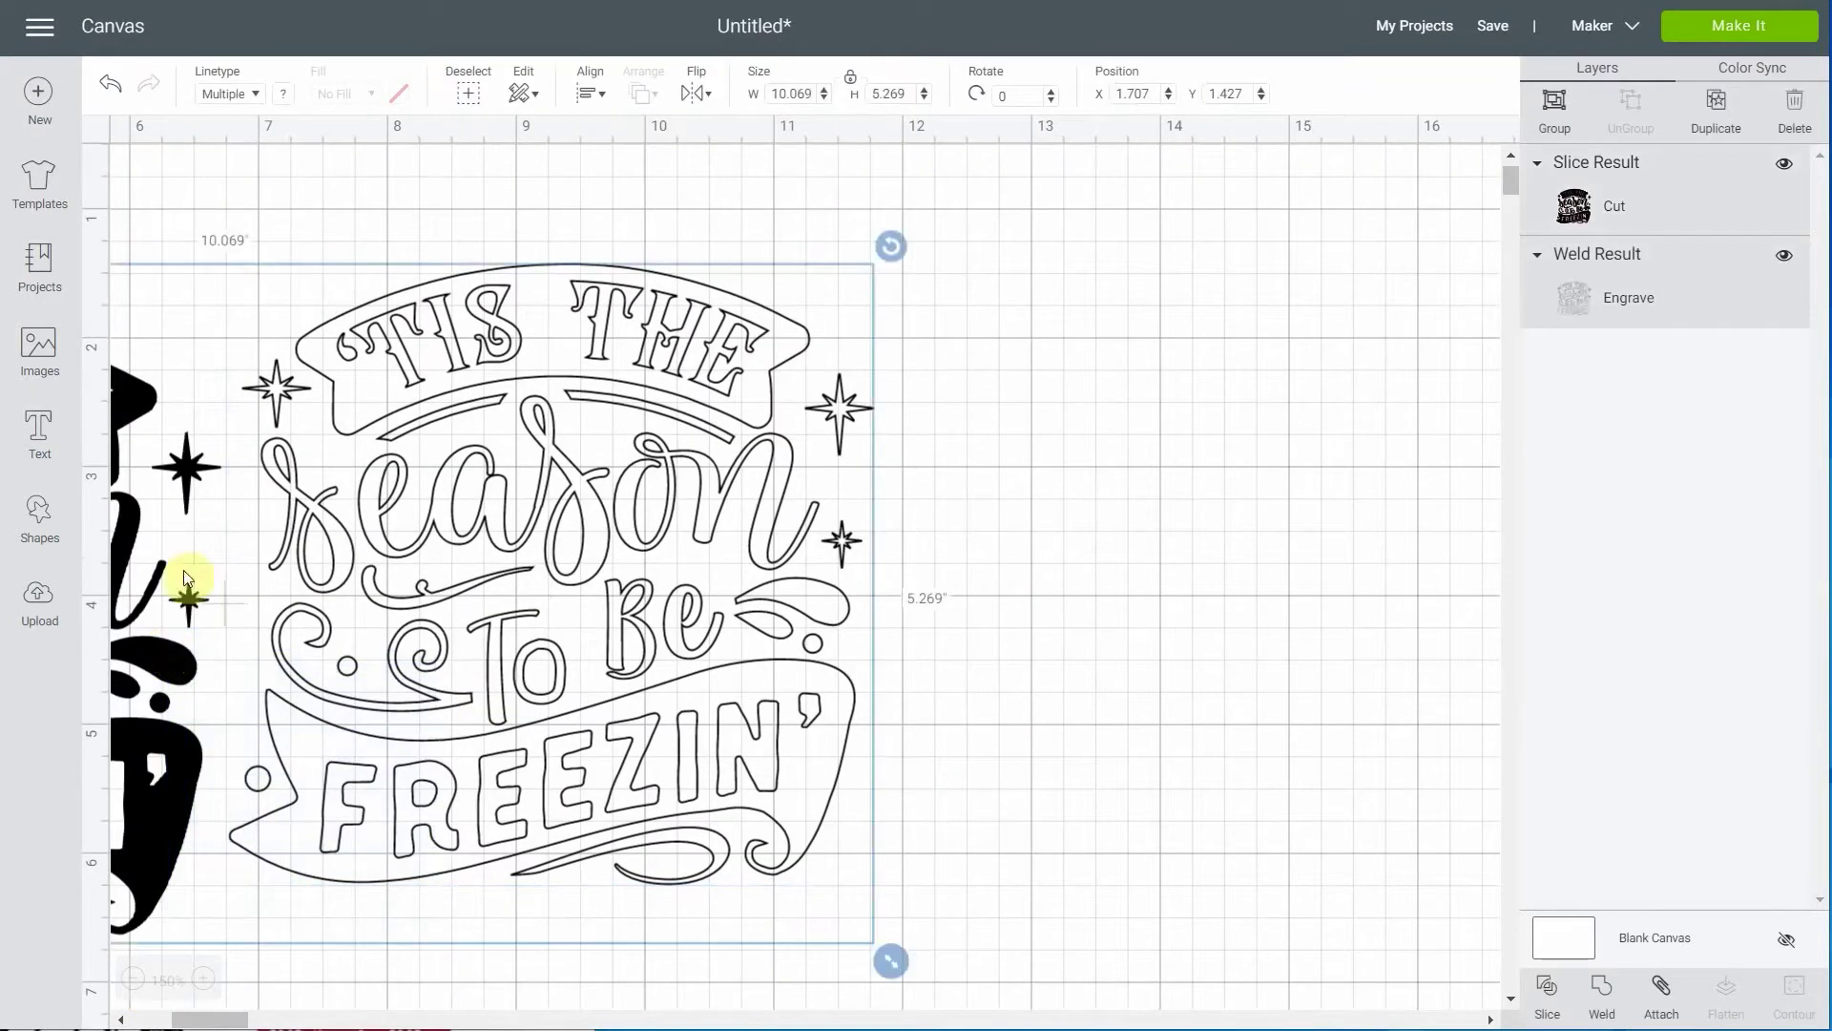
click(596, 96)
click(614, 372)
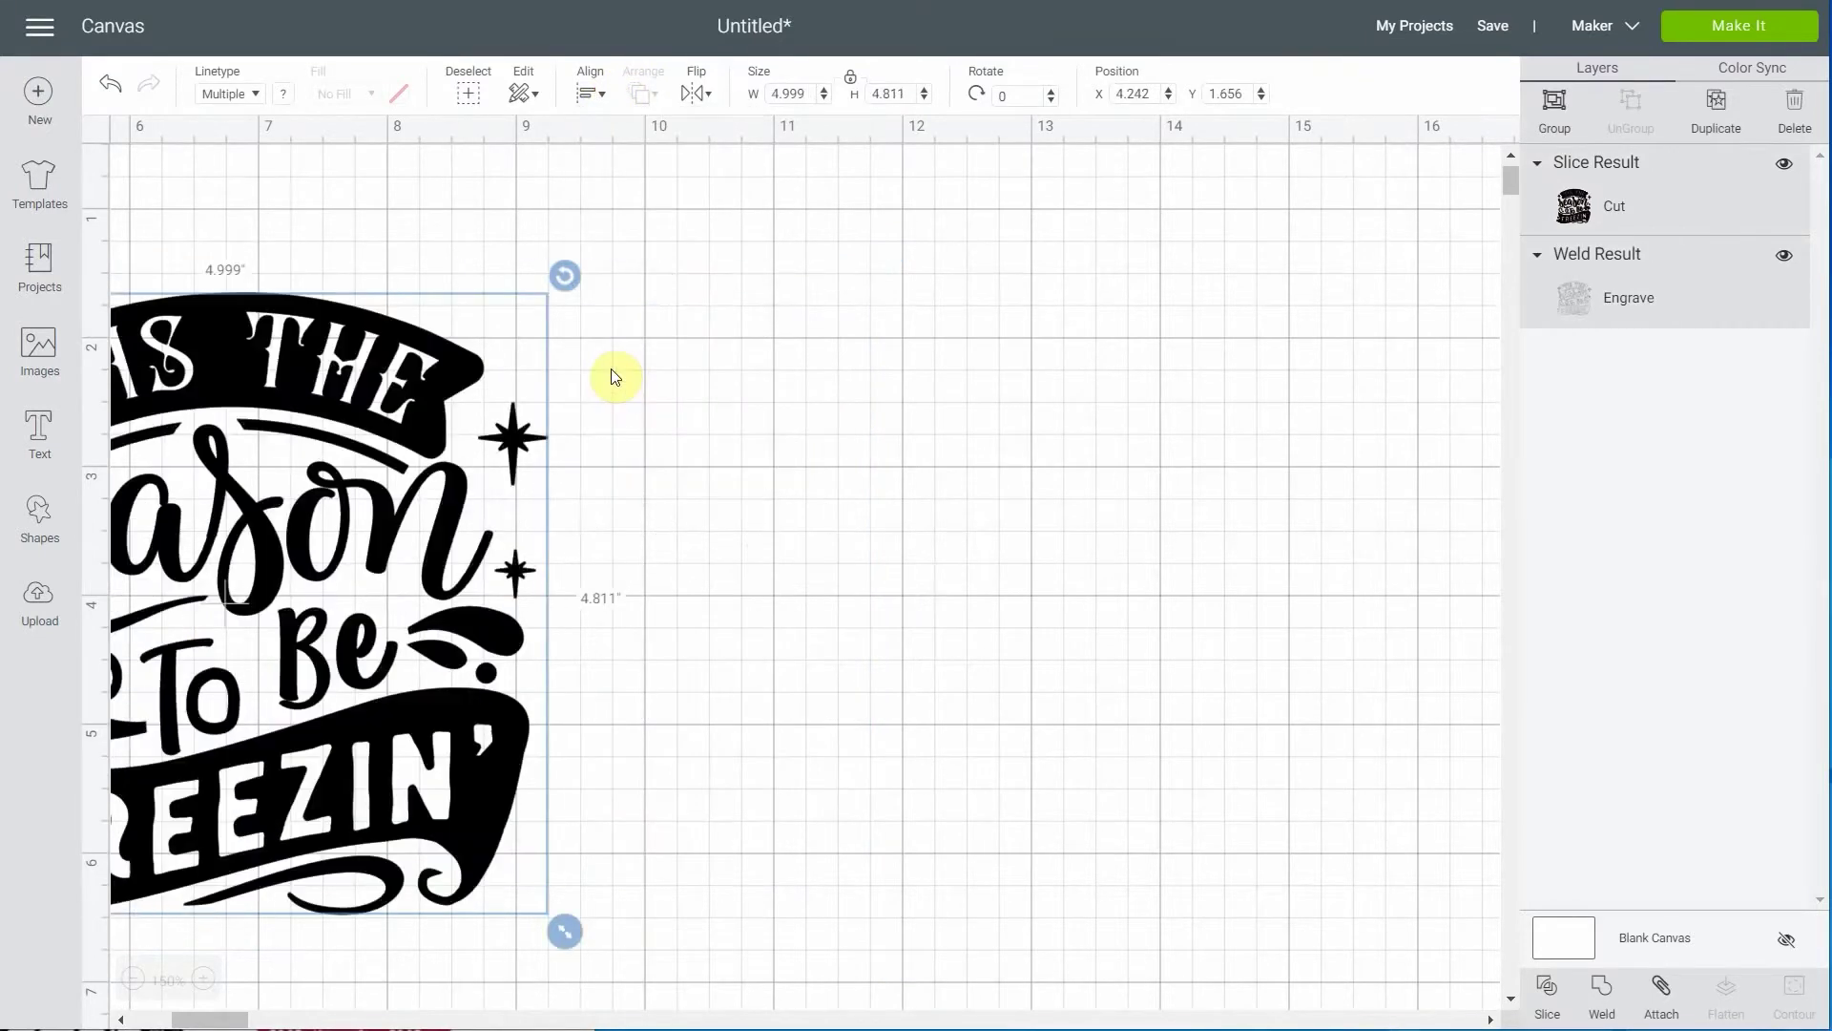
drag(443, 510, 1003, 454)
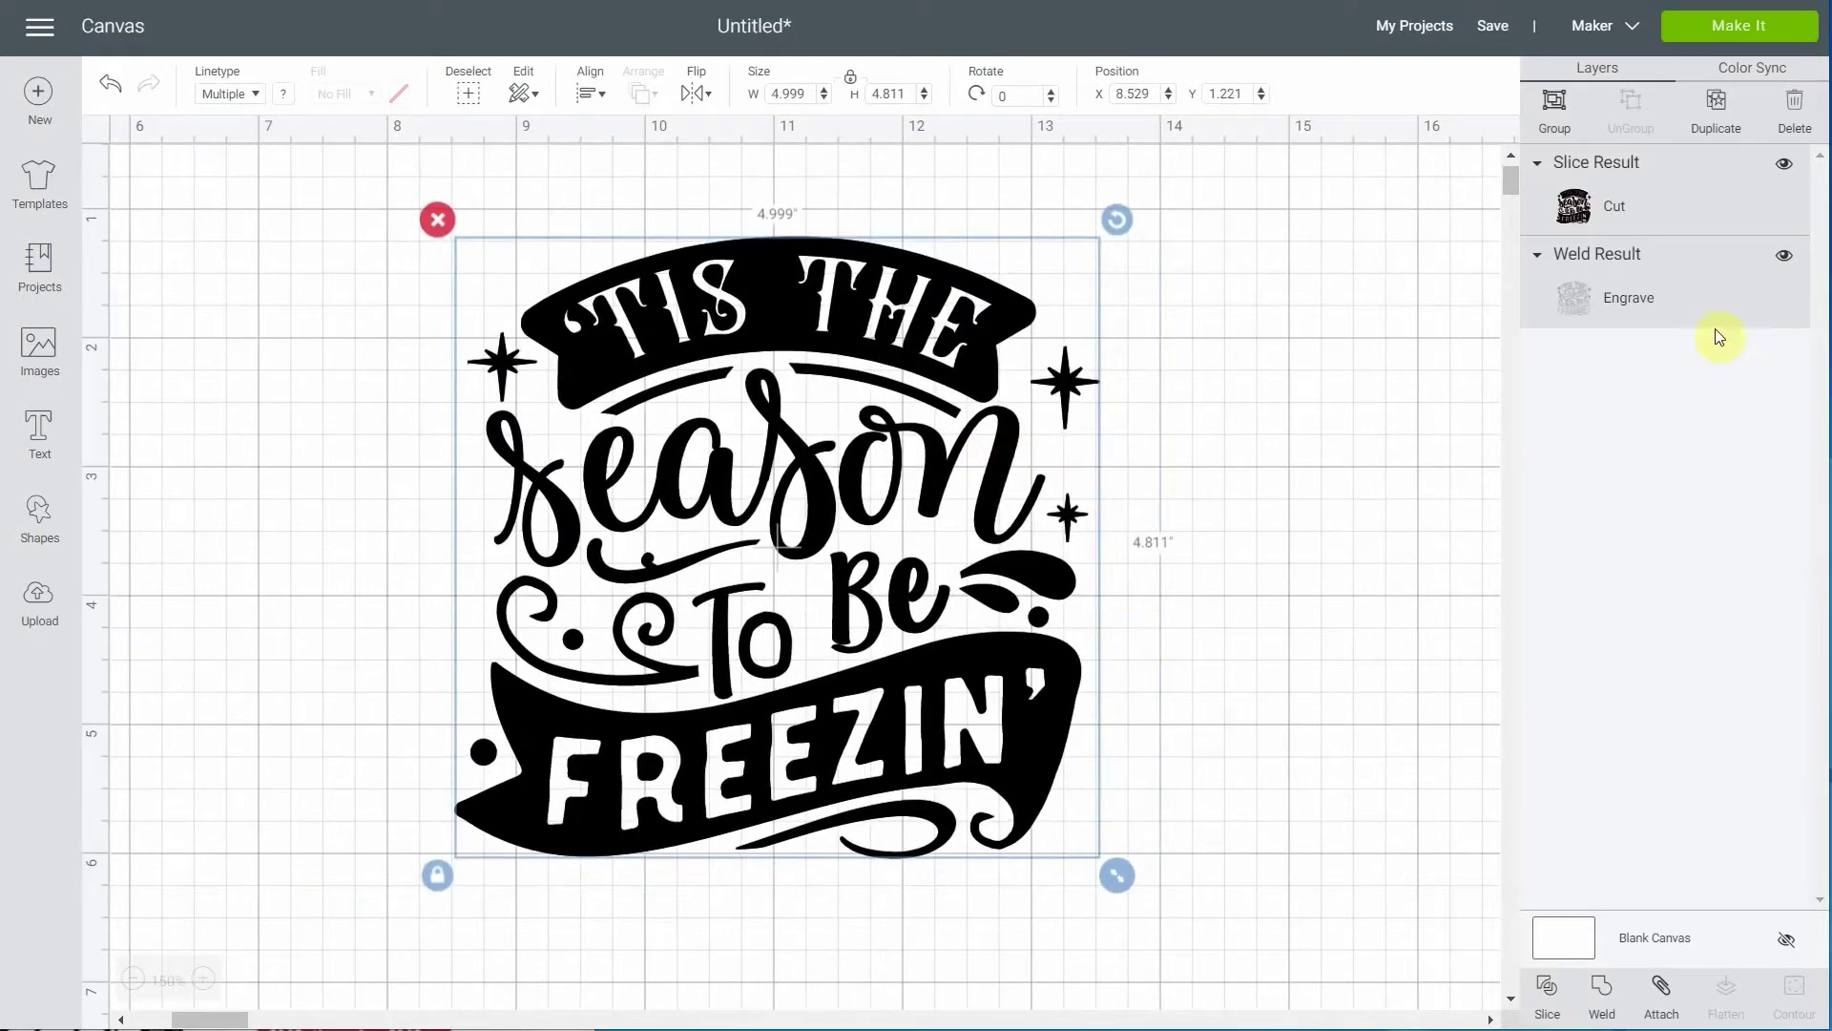
Change the linetype of the line-filled slice result from Cut to Engrave
click(1658, 304)
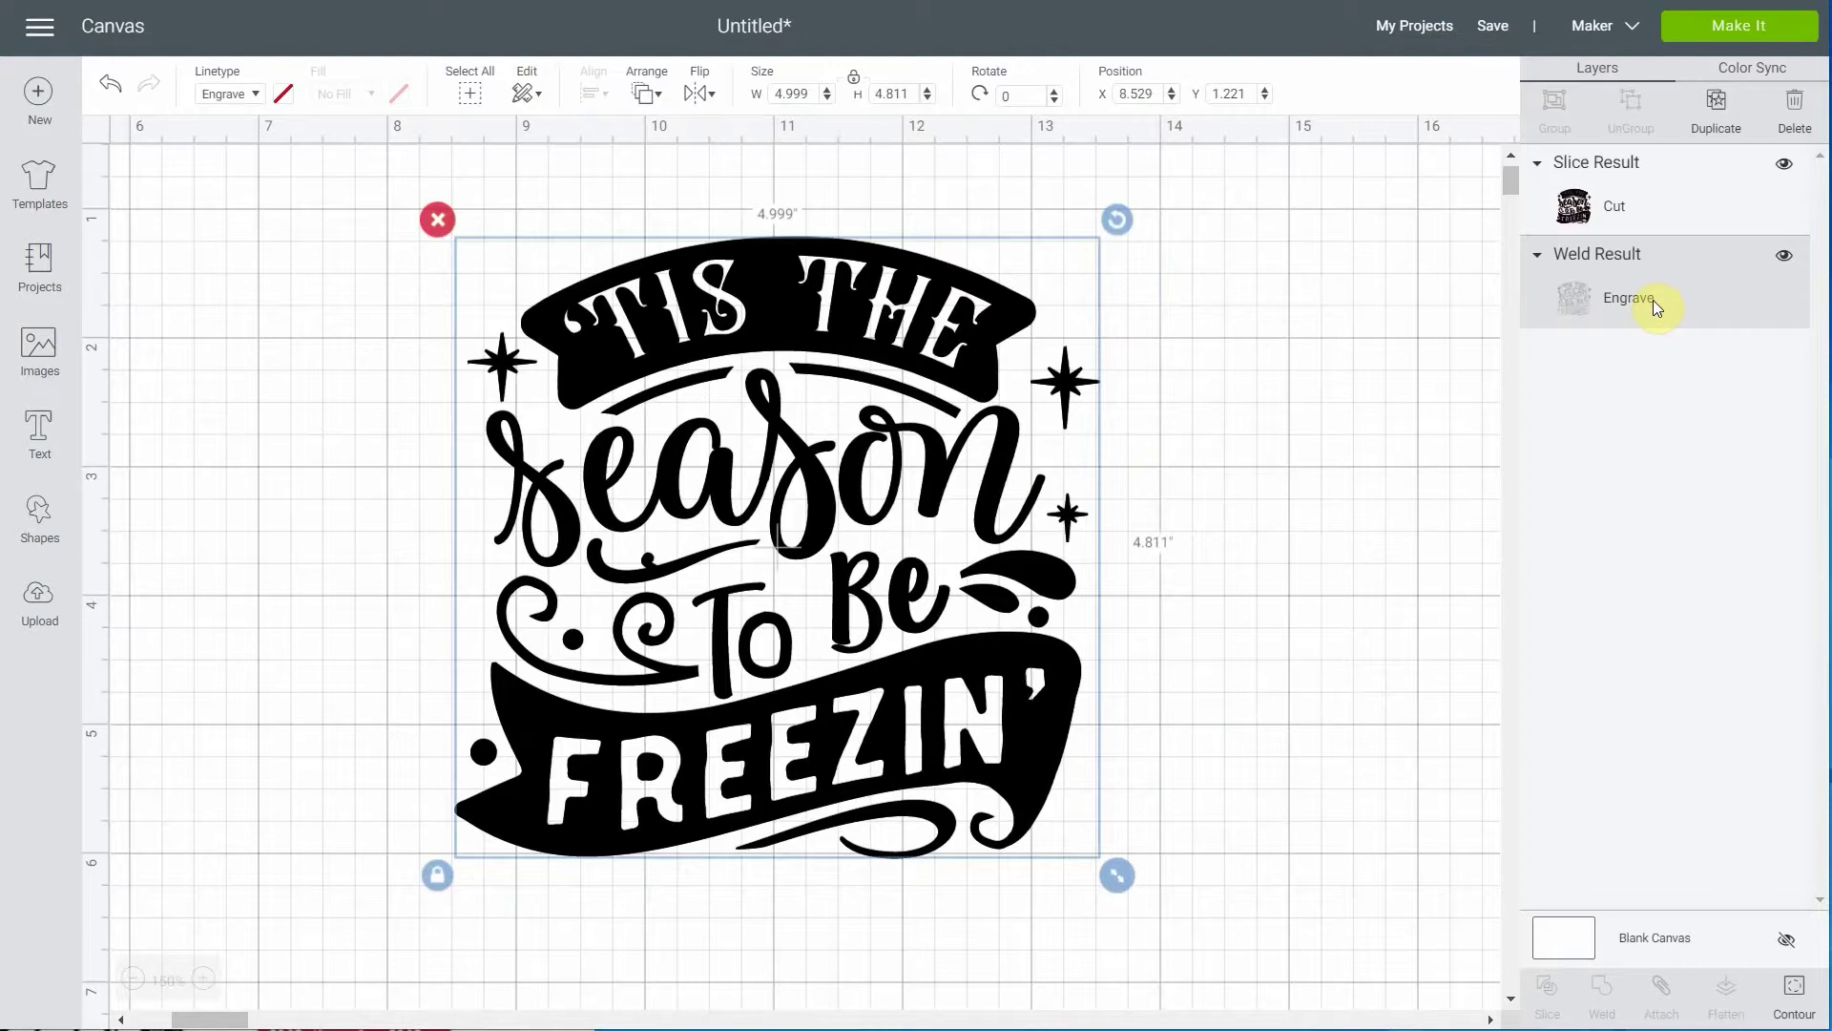
click(1574, 204)
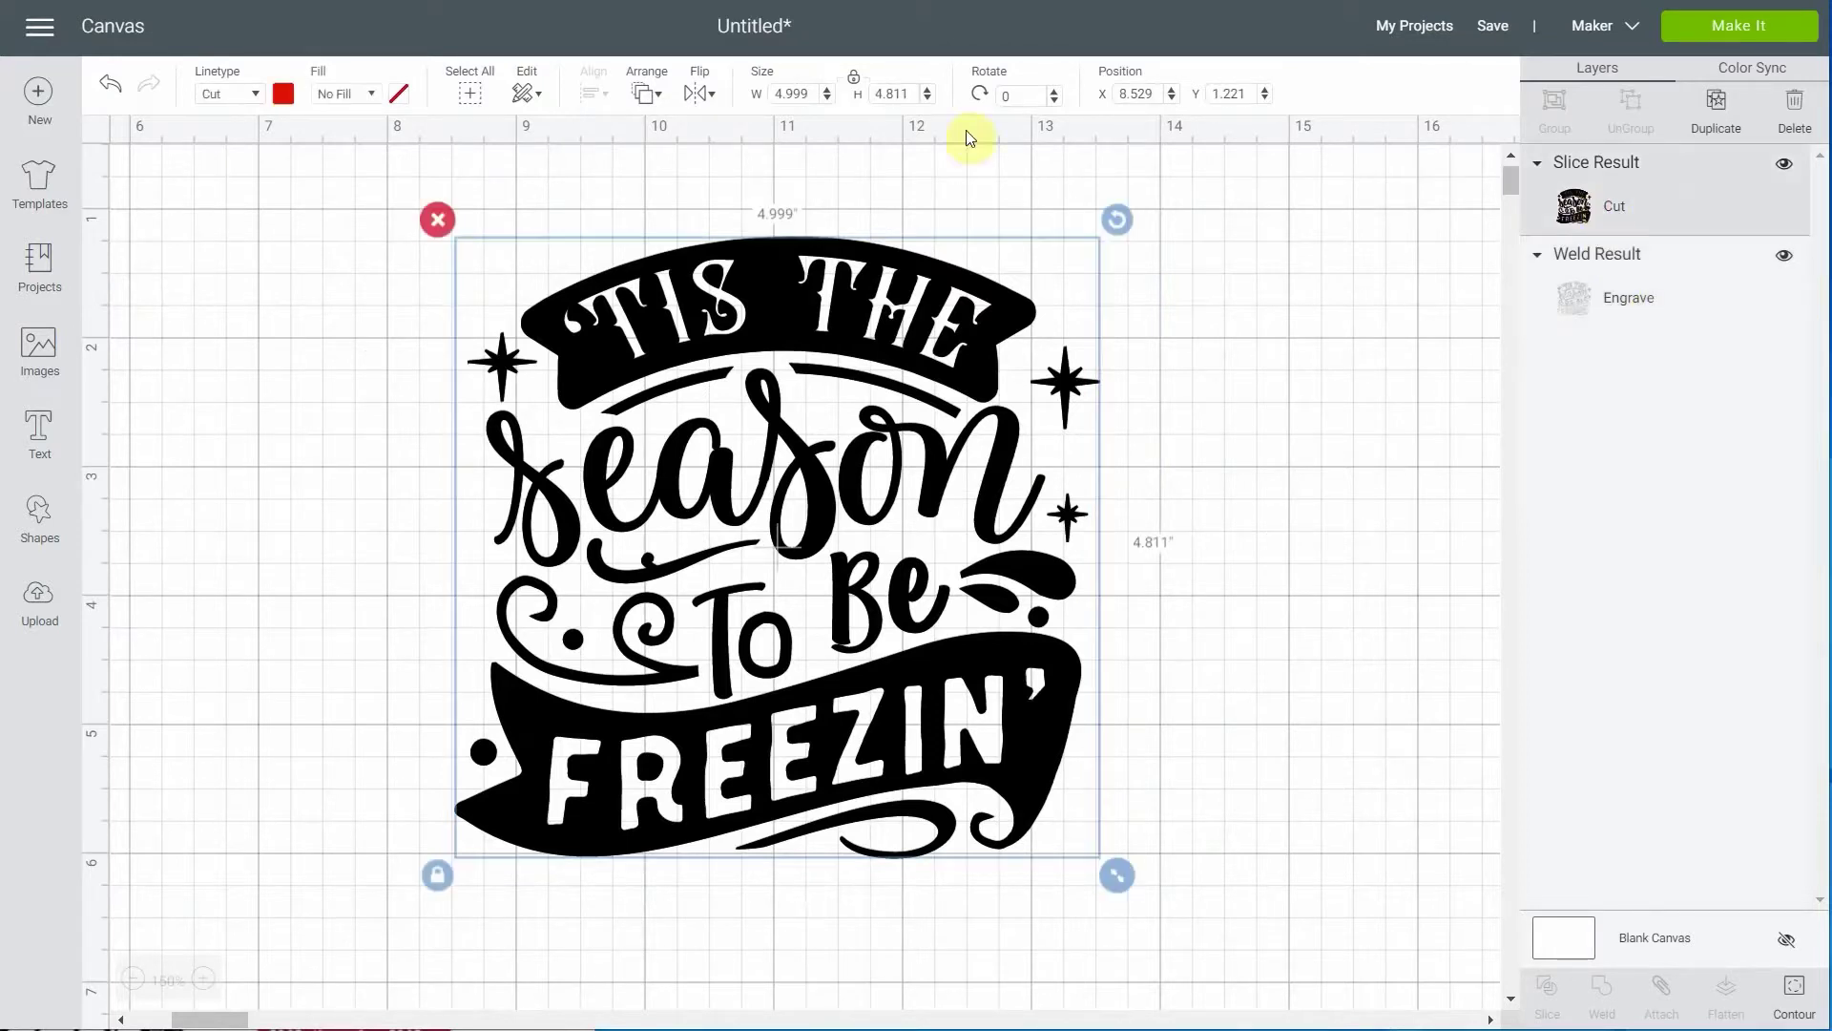
click(254, 93)
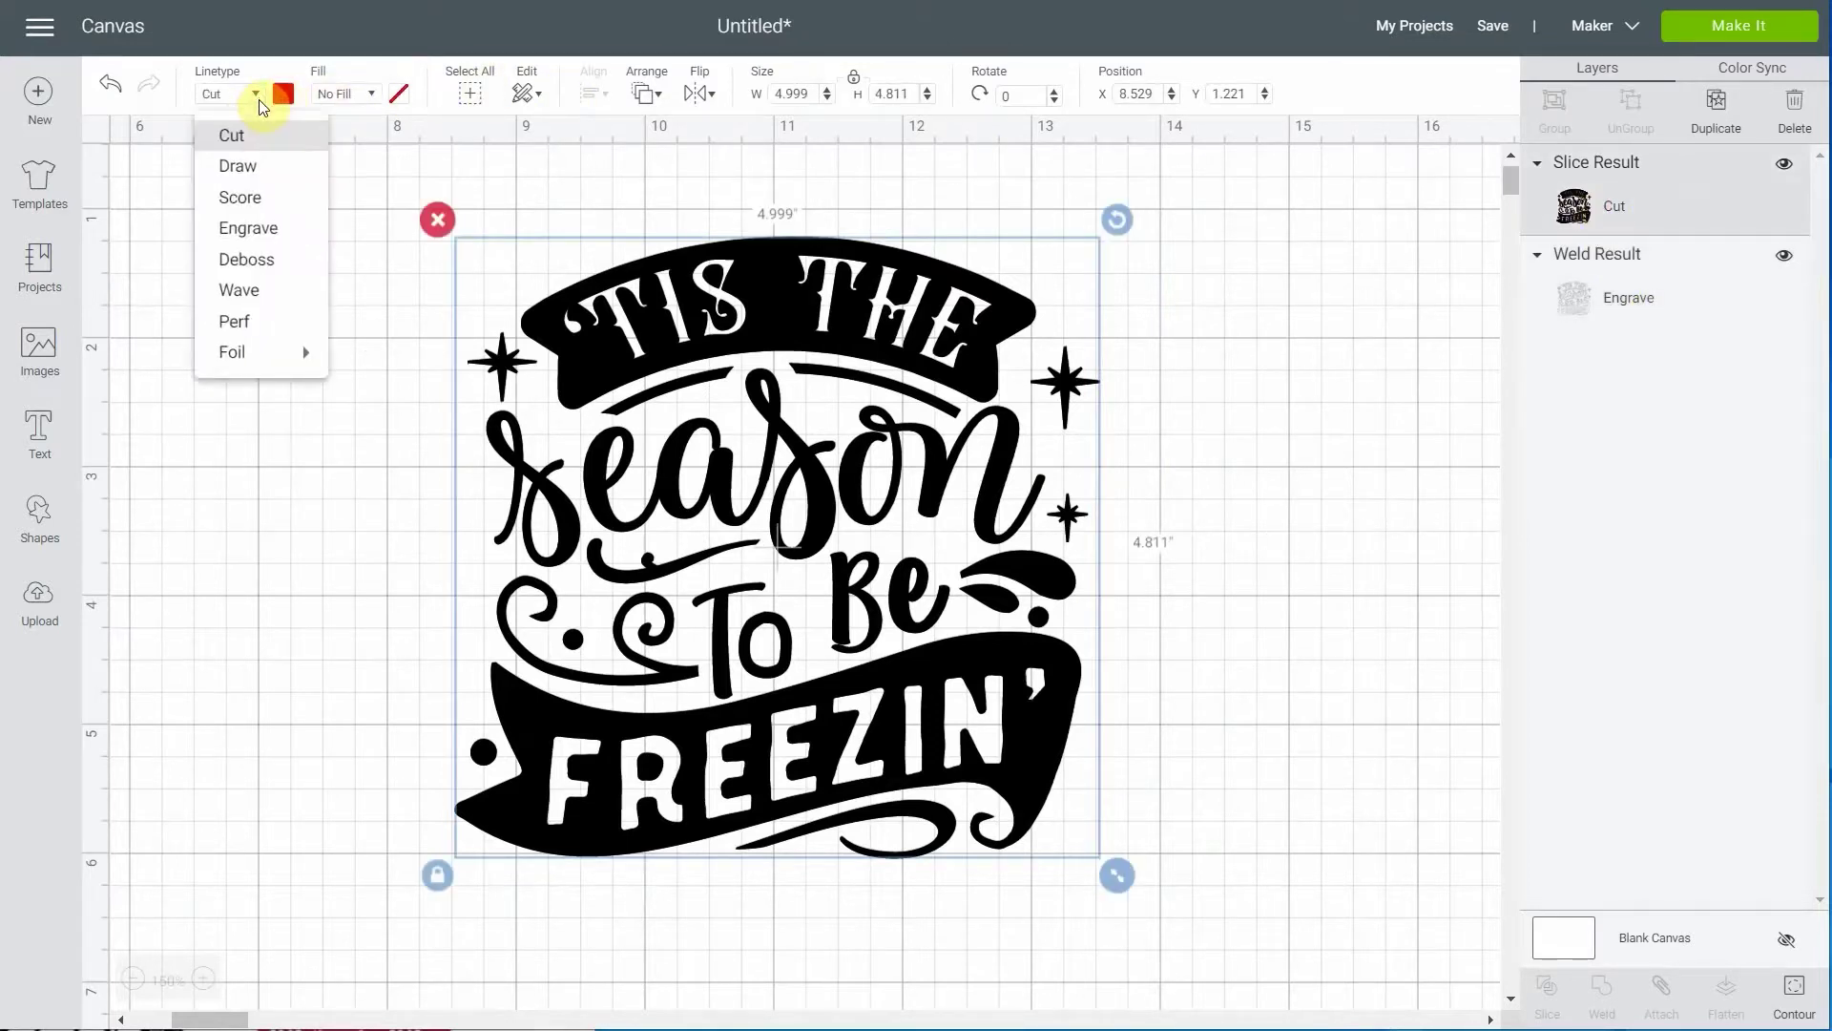
click(276, 230)
click(403, 495)
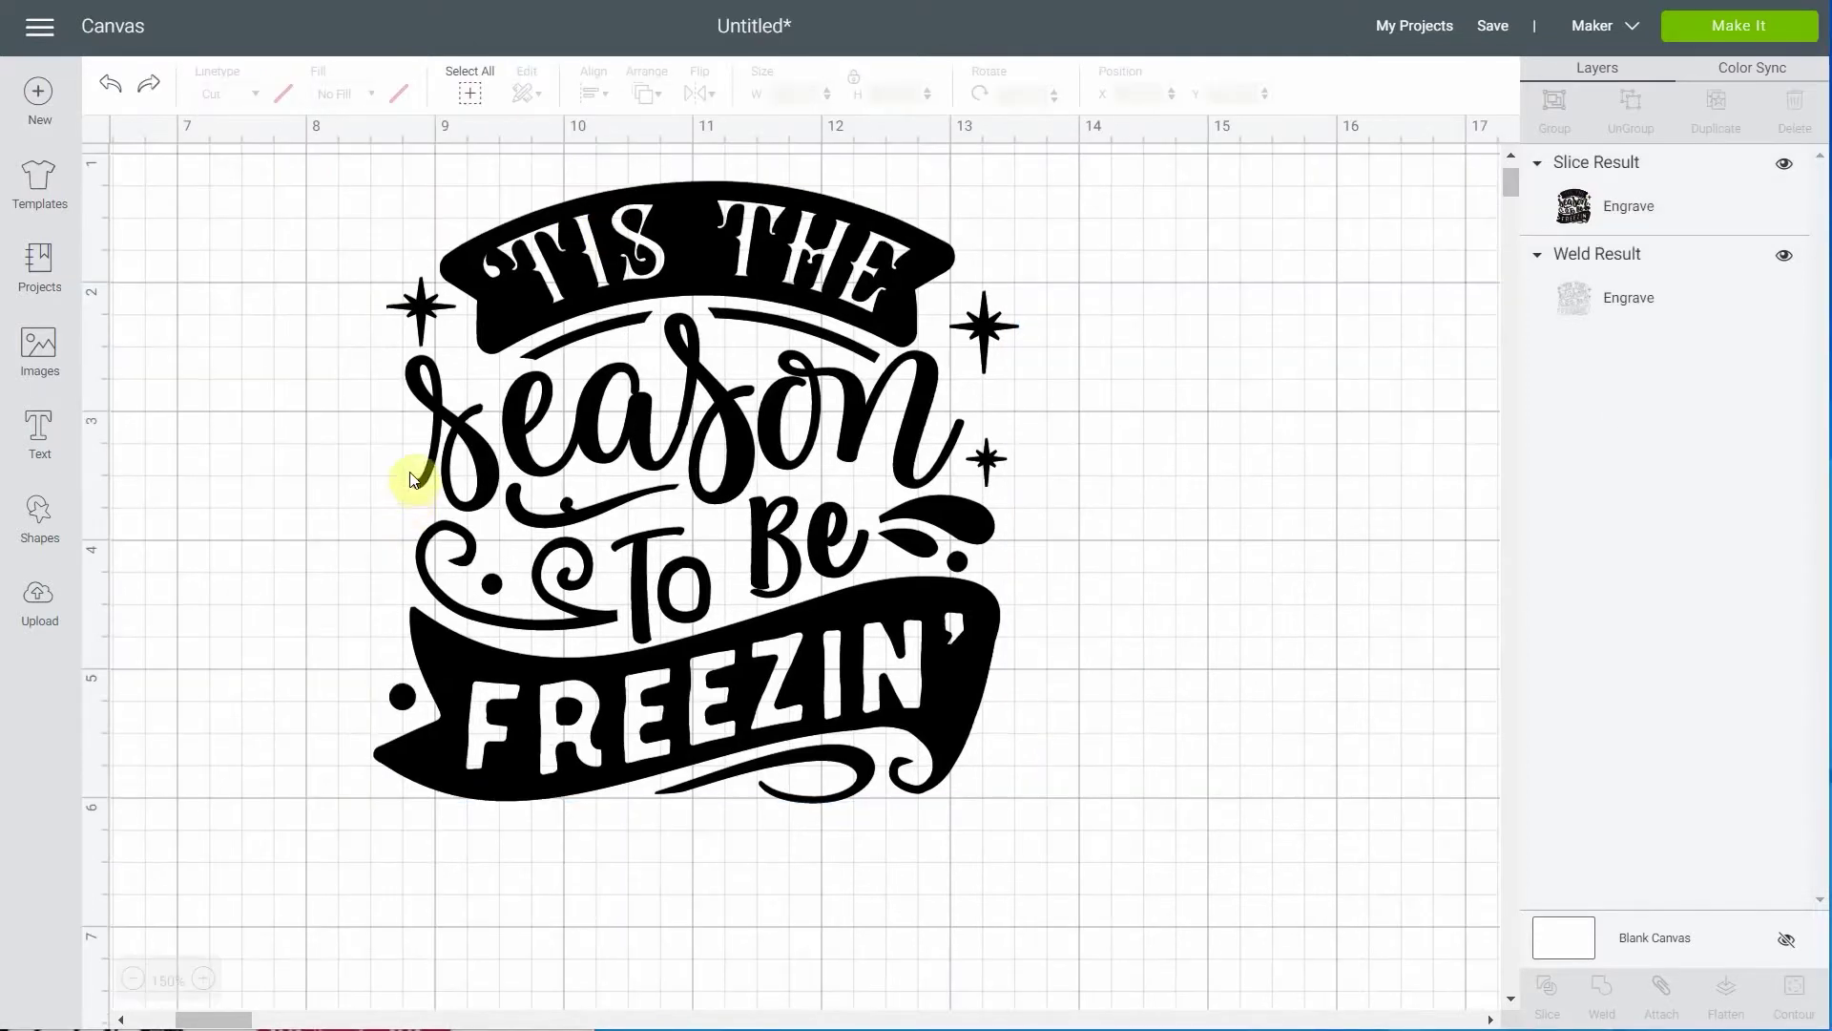
Add a circle over the design, stretch it with unlocked proportions to about 5.926 by 5.778 inches, and send it to the back
click(42, 528)
drag(218, 353, 532, 279)
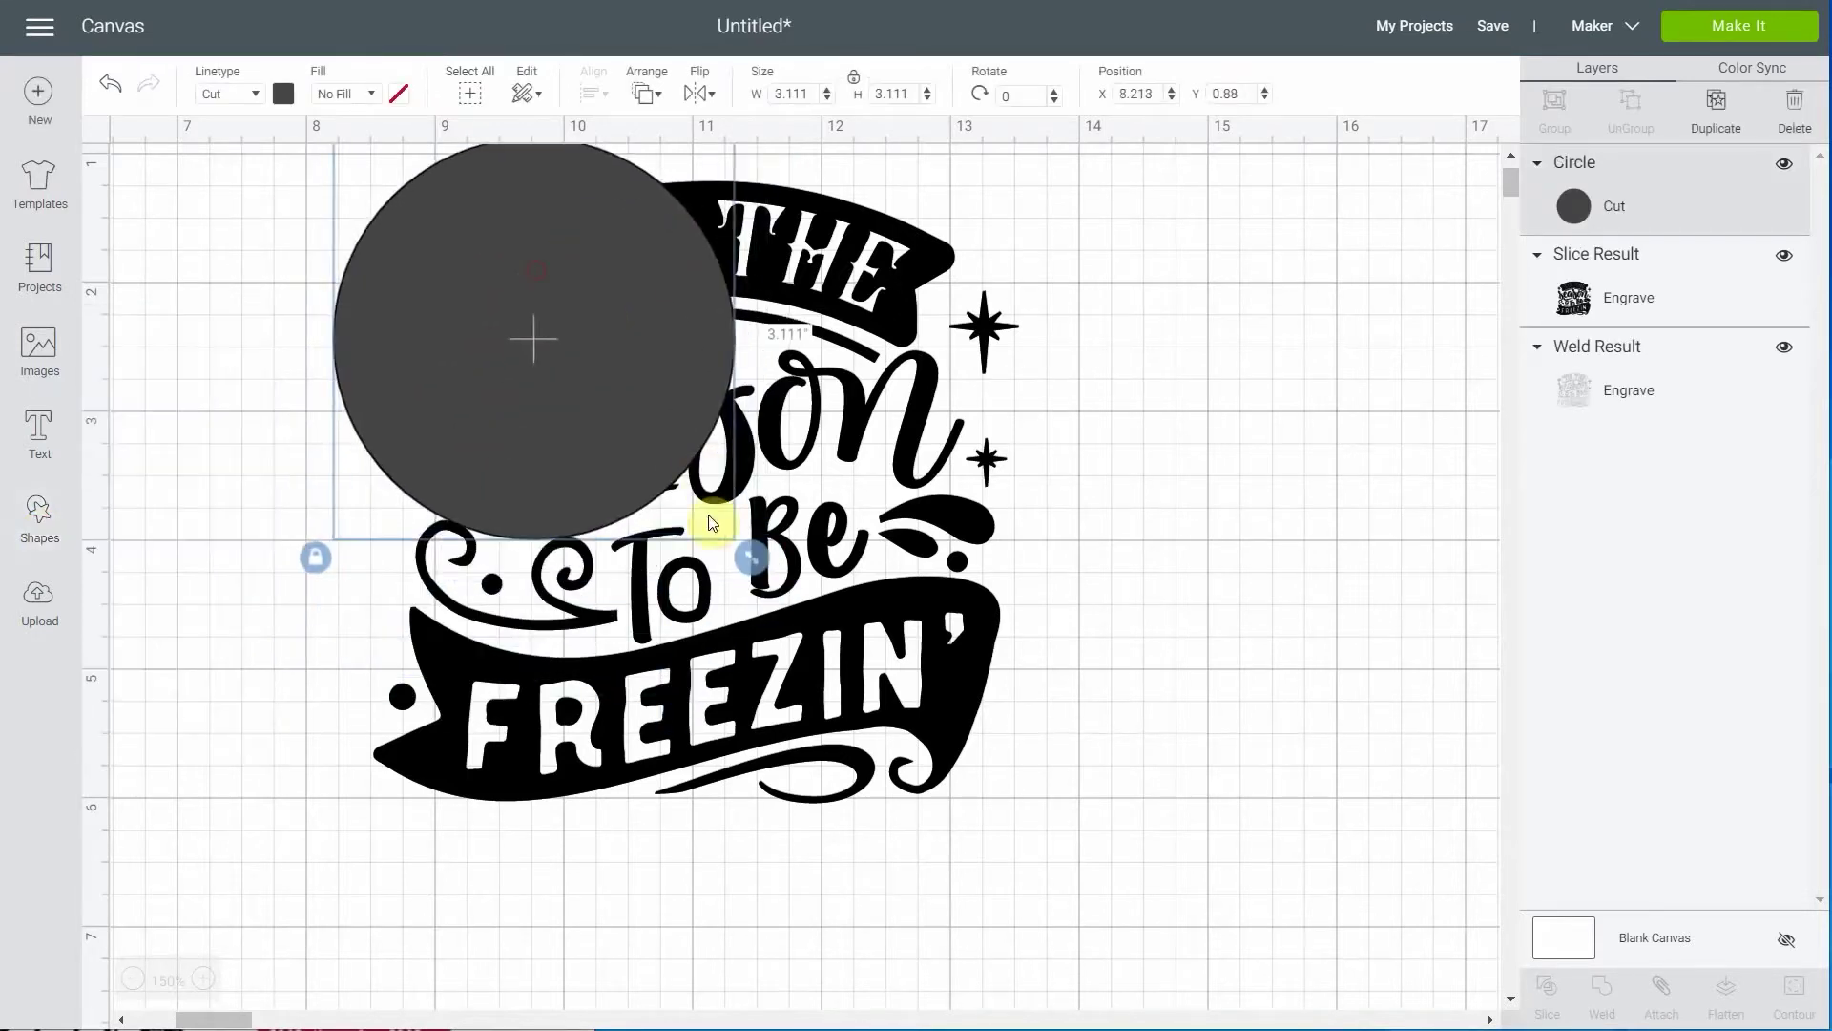
click(316, 557)
drag(752, 558, 1120, 907)
right_click(909, 650)
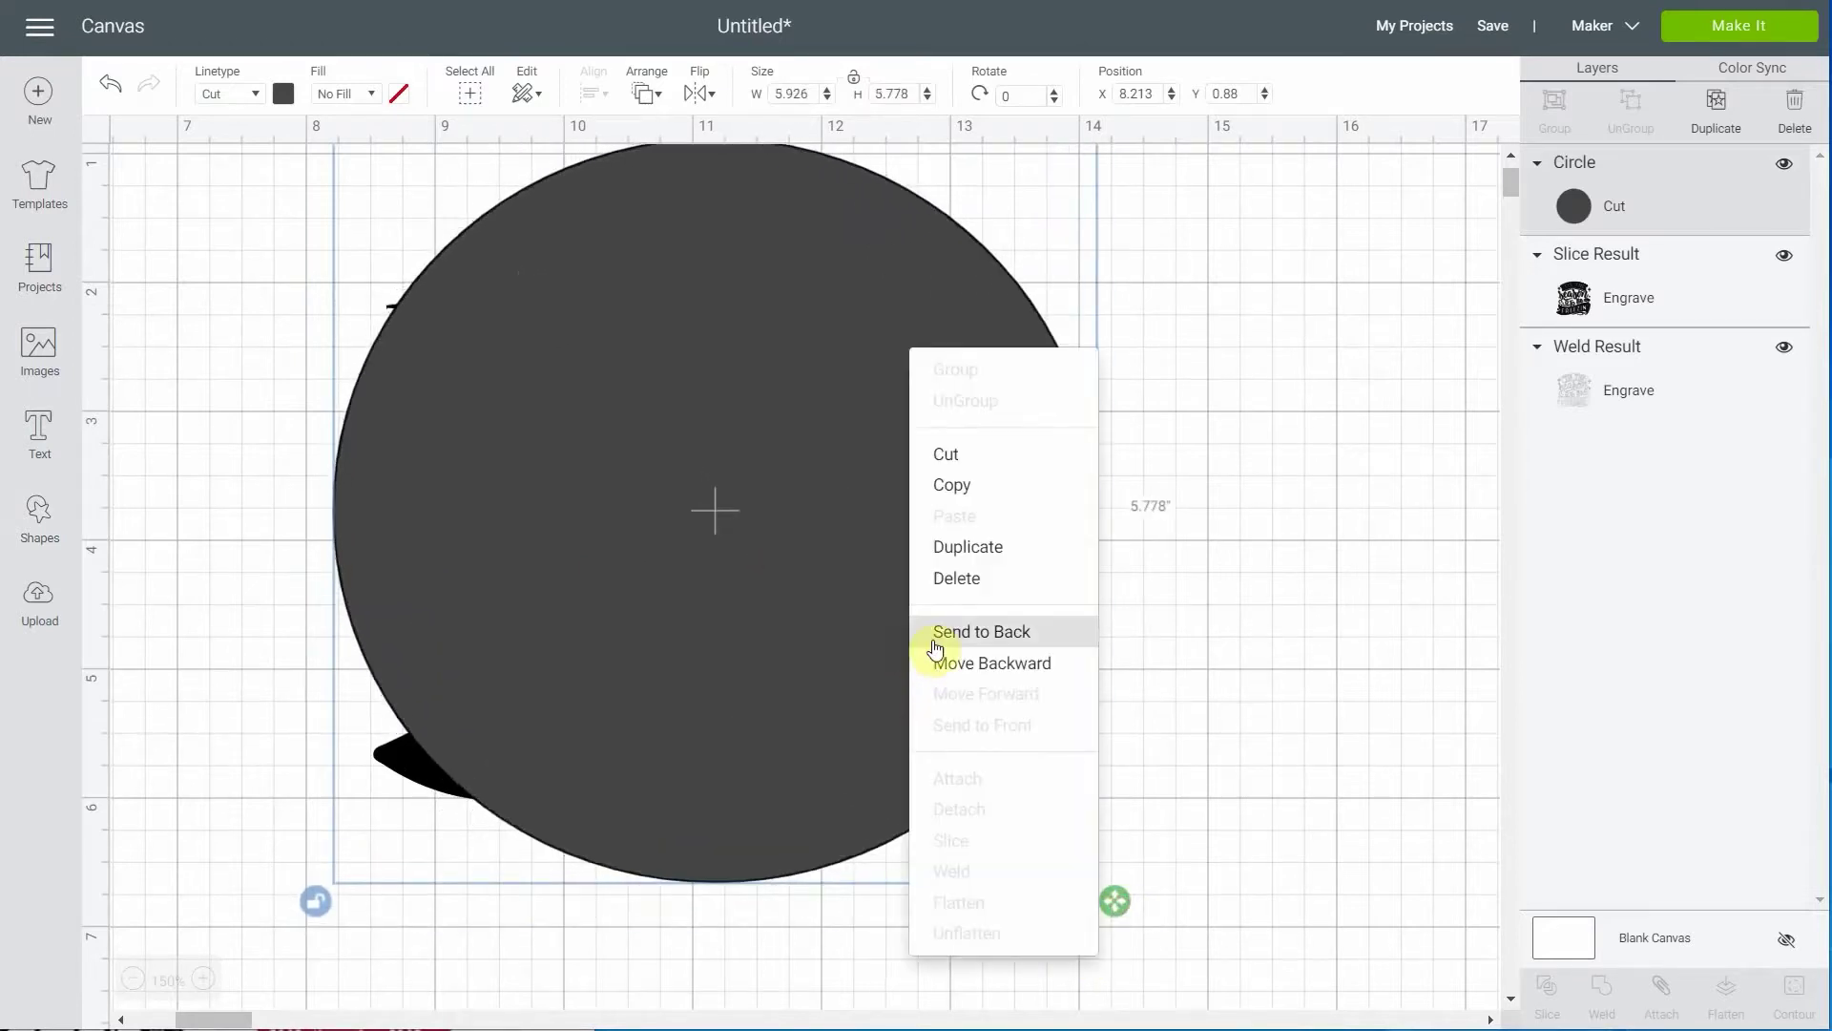
click(926, 635)
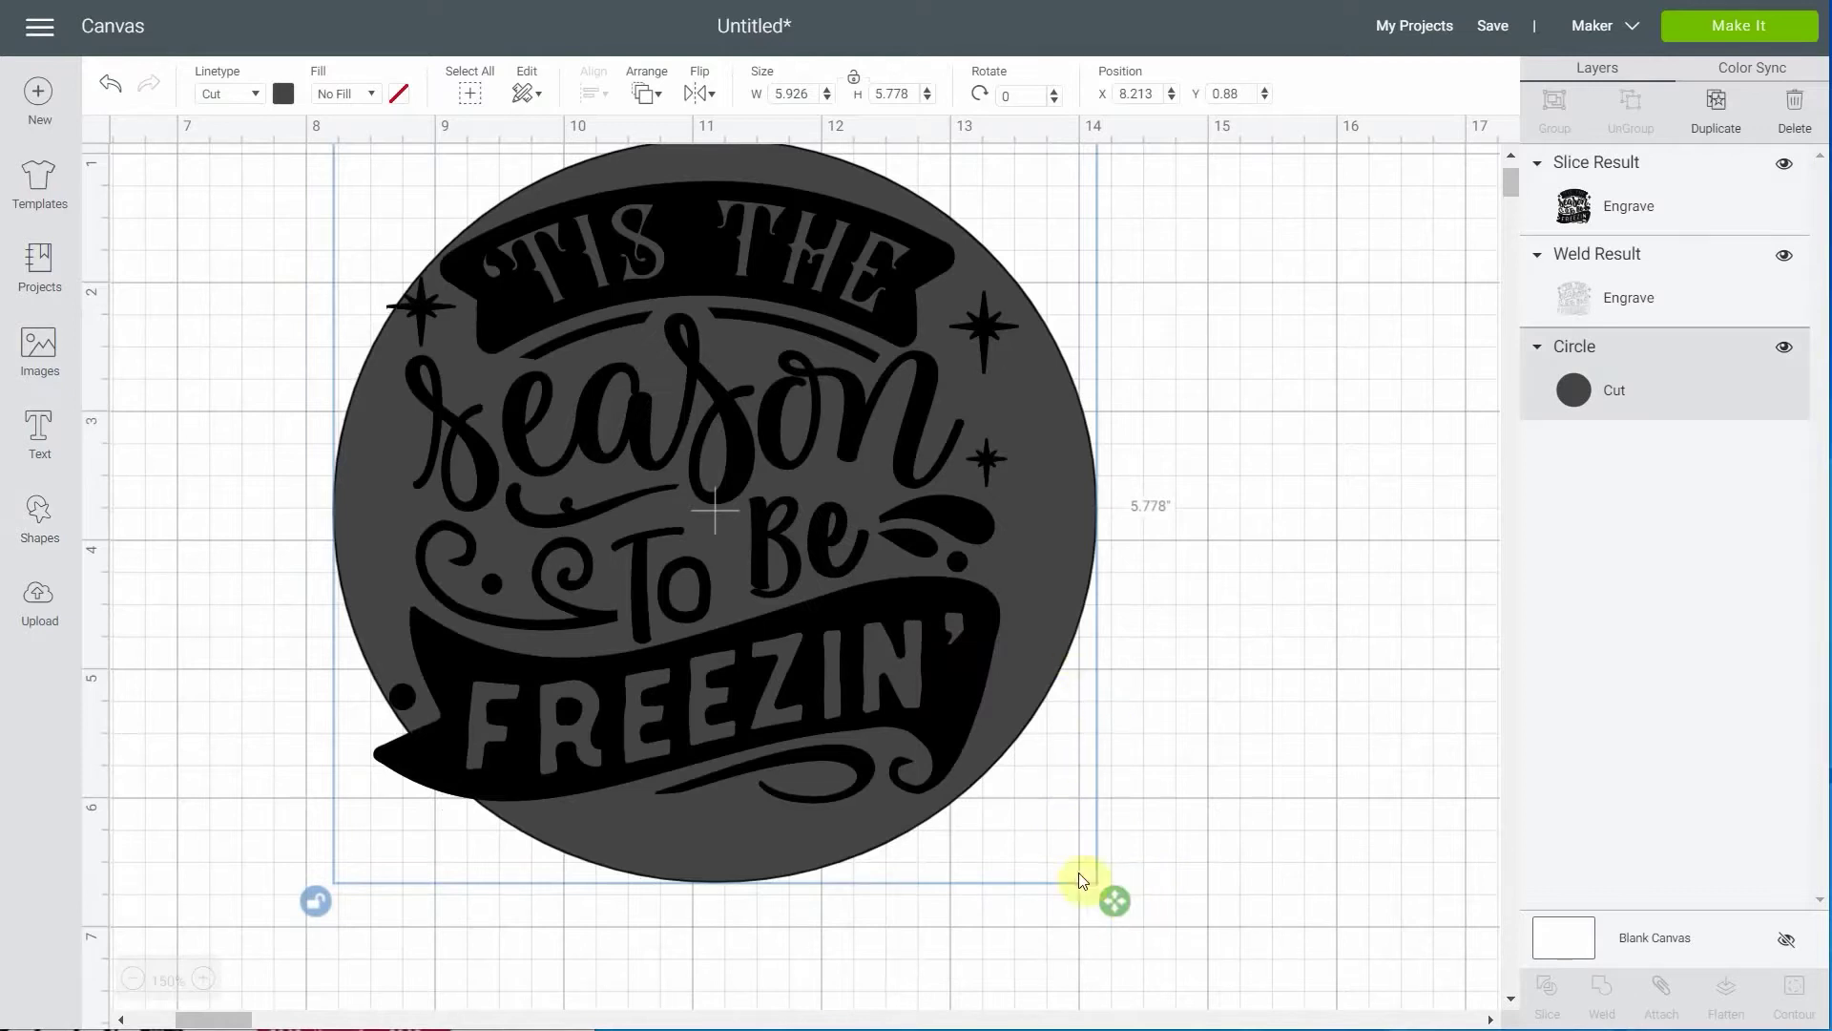
Reposition and stretch the circle around the whole design to about 6.546 inches wide and 5.889 inches high, at X 7.722, Y 0.898
drag(1067, 634, 1039, 634)
drag(1094, 902, 1142, 941)
mouse_move(1043, 675)
mouse_down()
mouse_move(1080, 671)
mouse_move(1057, 658)
mouse_up()
drag(1122, 931, 1126, 901)
drag(1054, 625, 1057, 629)
drag(1126, 914, 1153, 917)
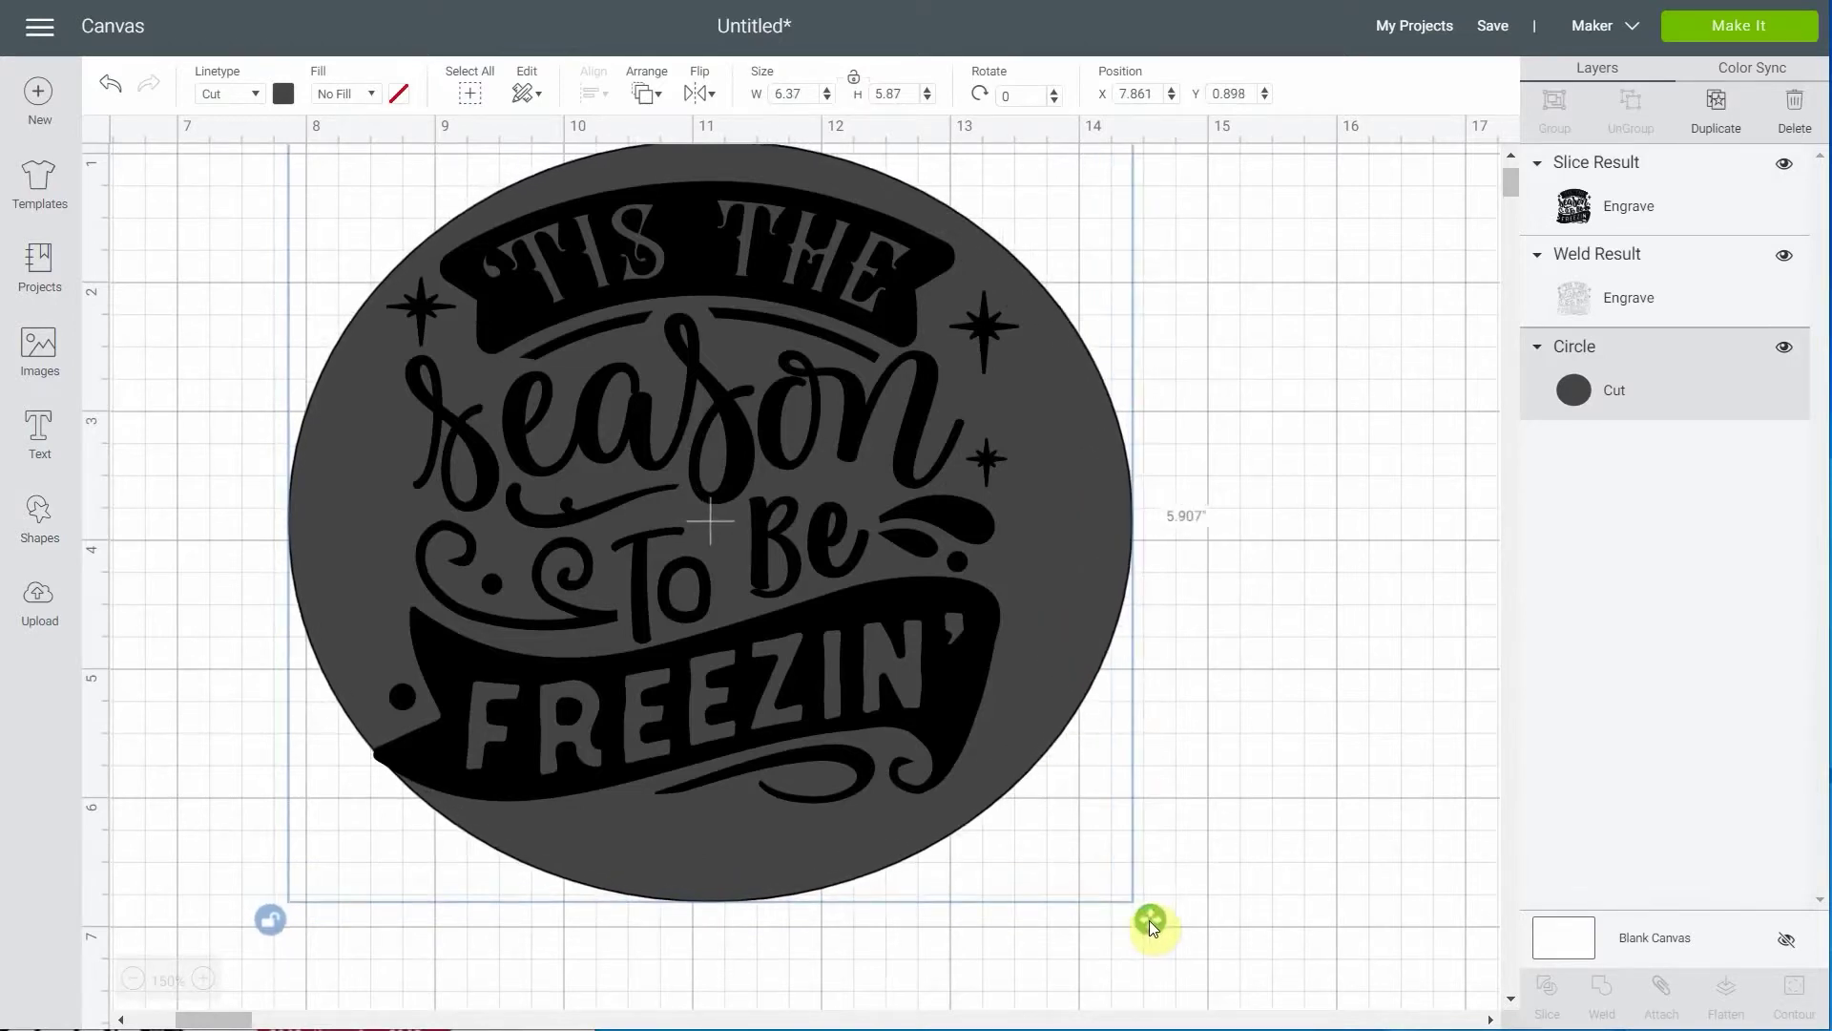
drag(1090, 632, 1068, 626)
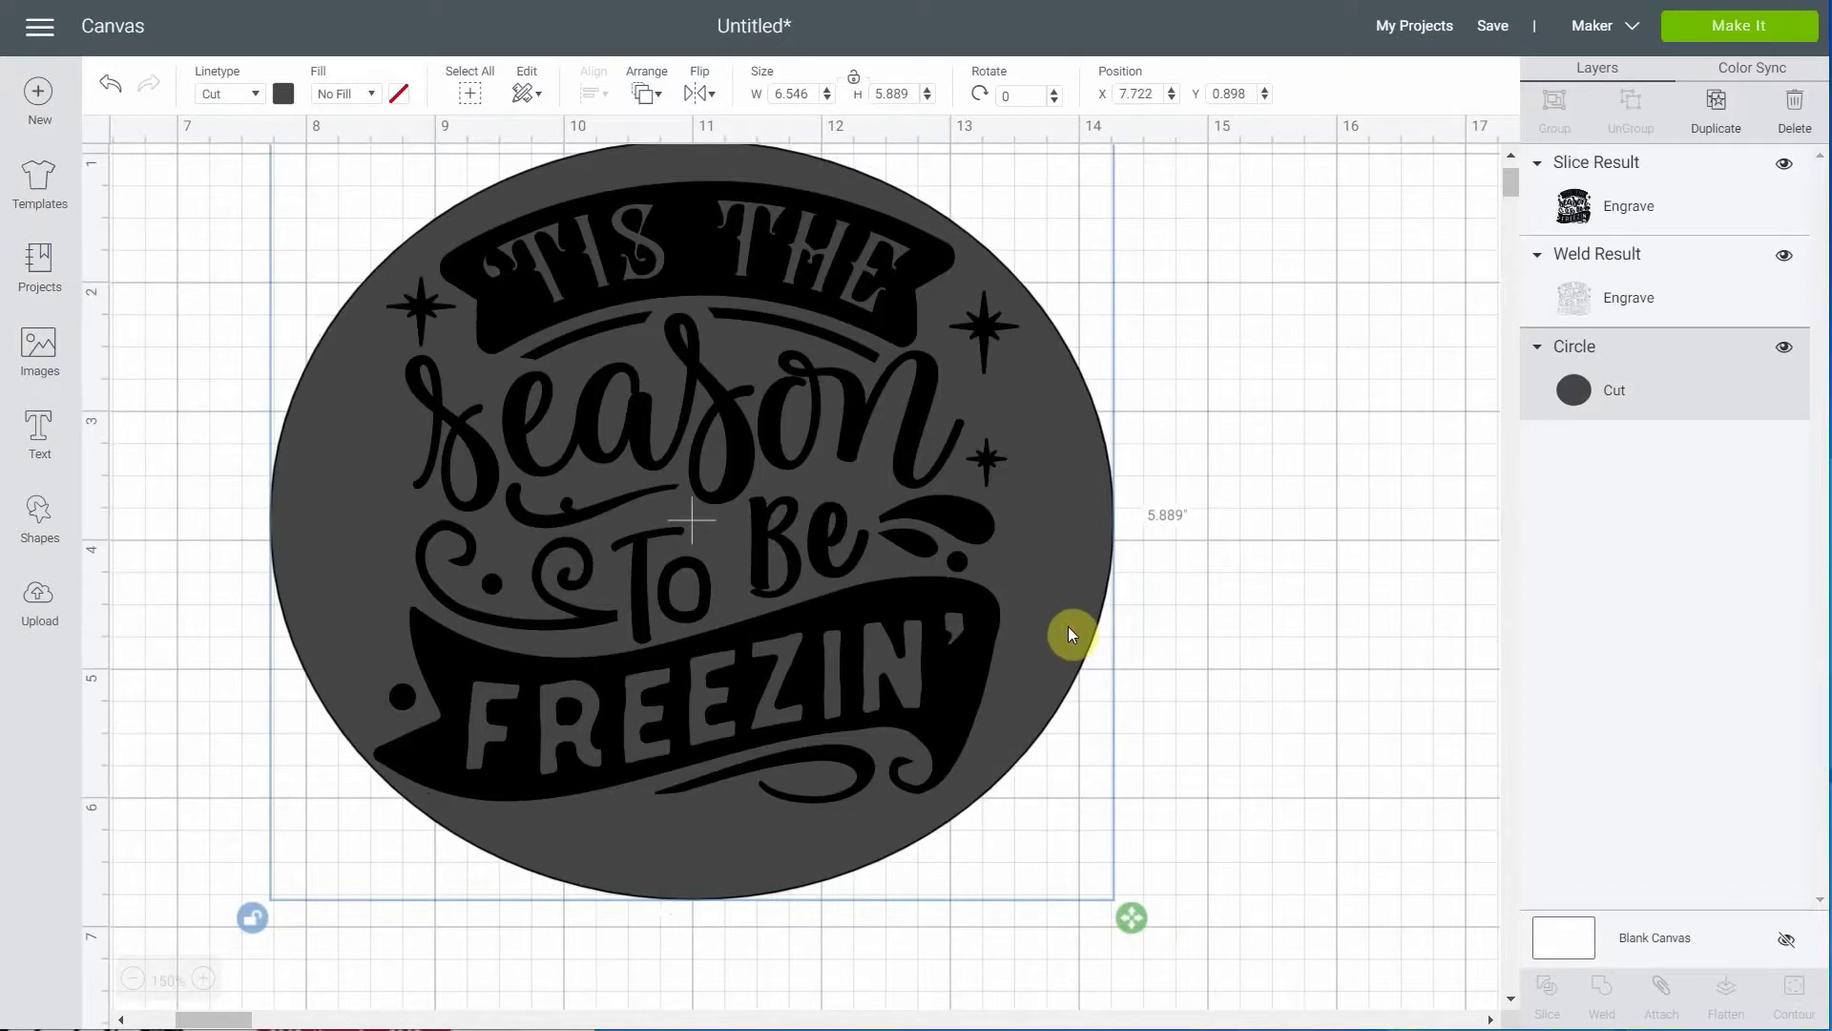
click(1249, 666)
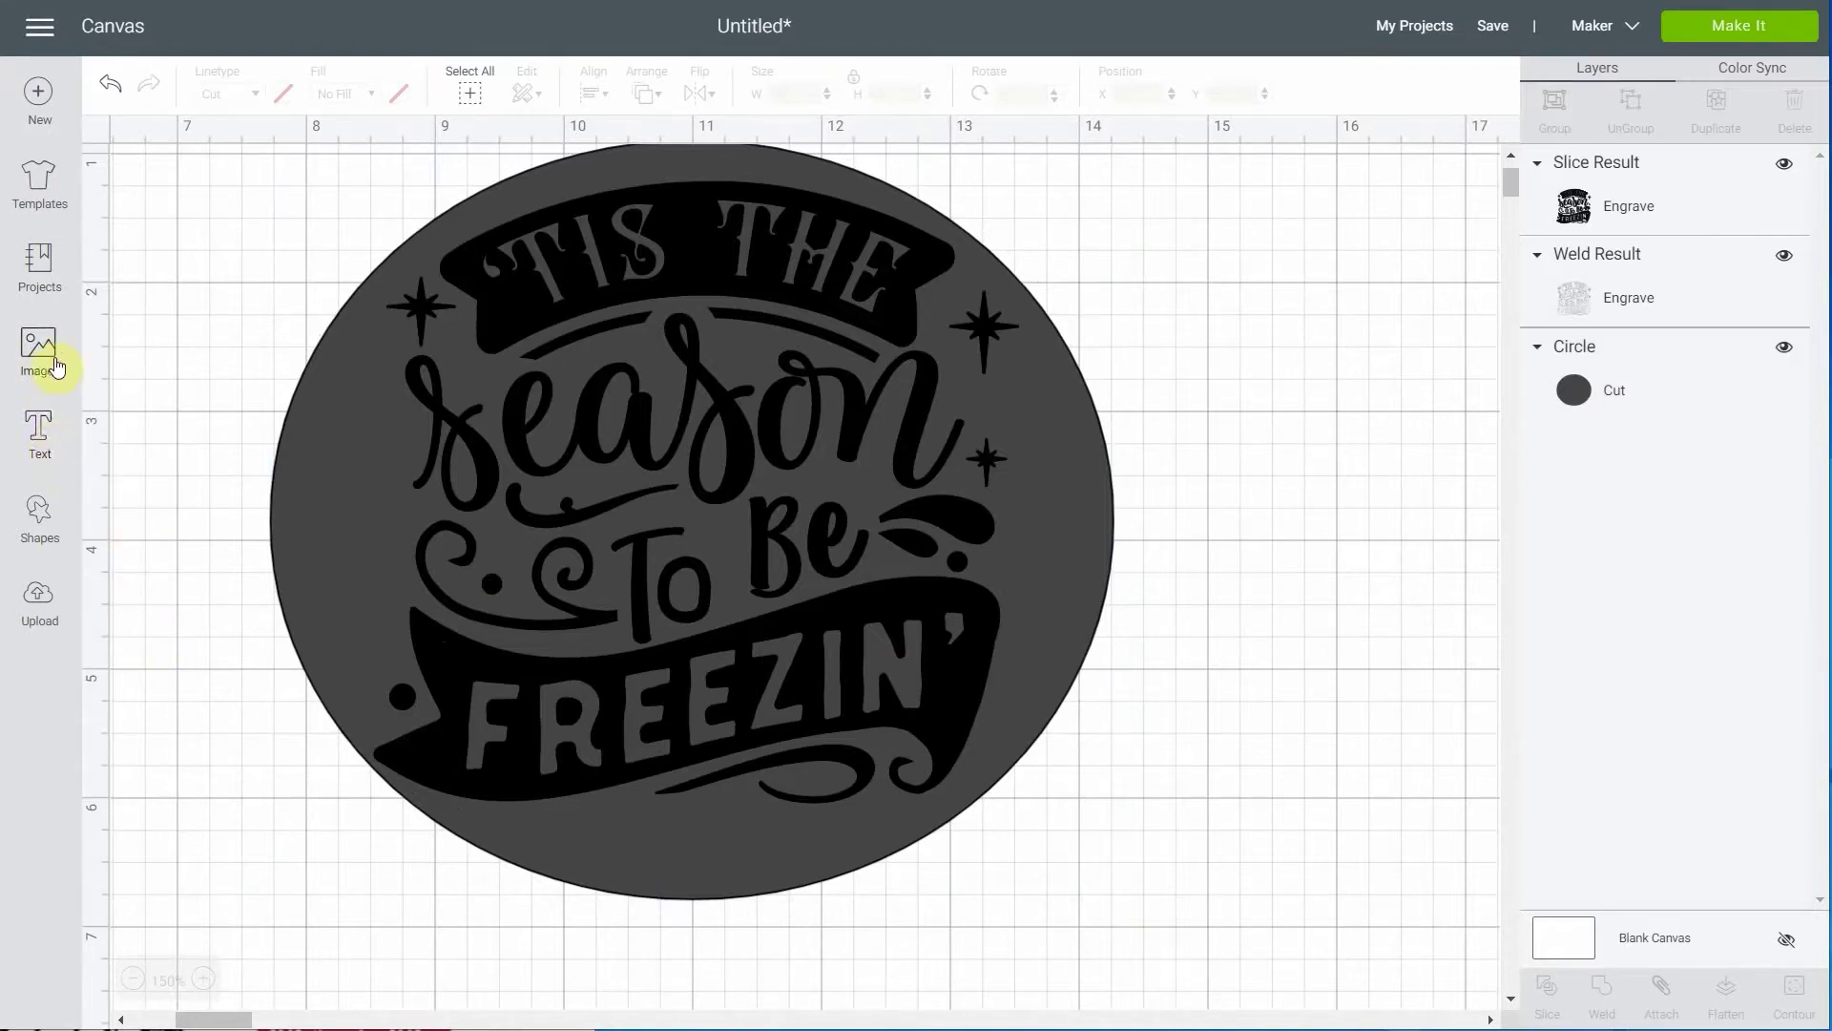
Add a square and, with its proportions unlocked, set it to 3.125 inches wide and 1 inch high
click(53, 523)
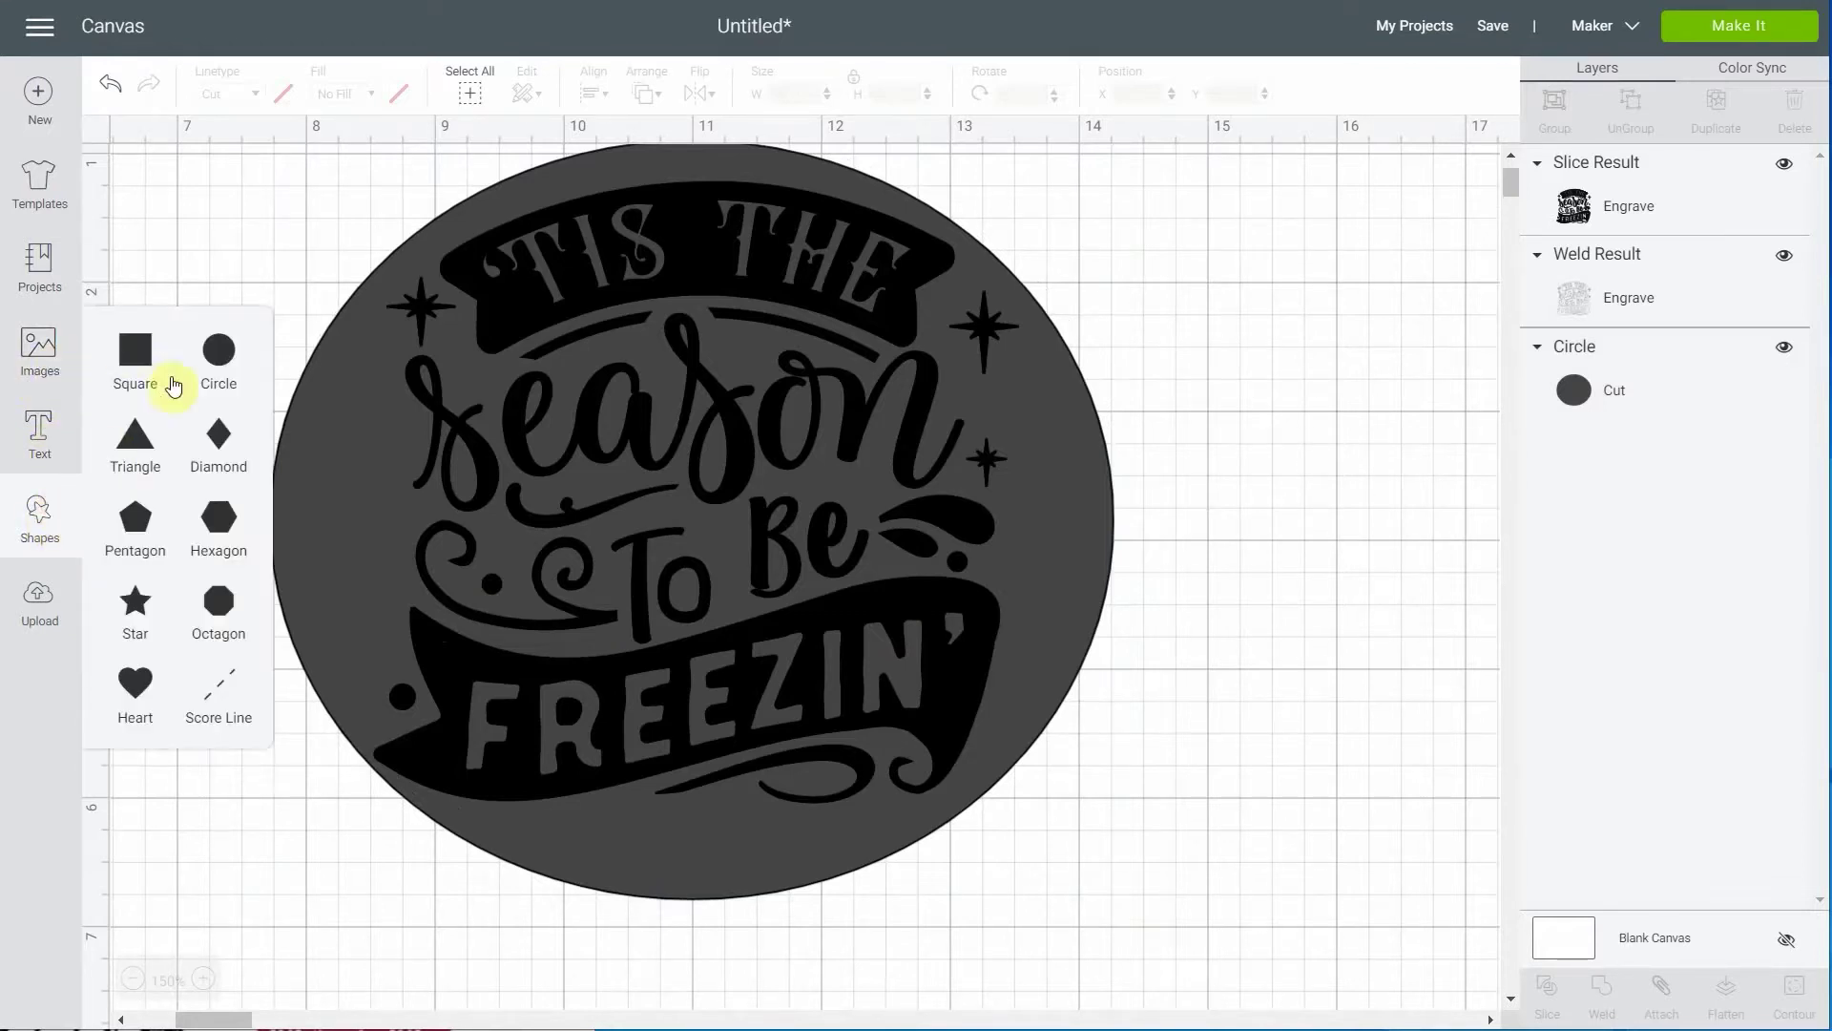
click(135, 361)
drag(391, 605, 375, 672)
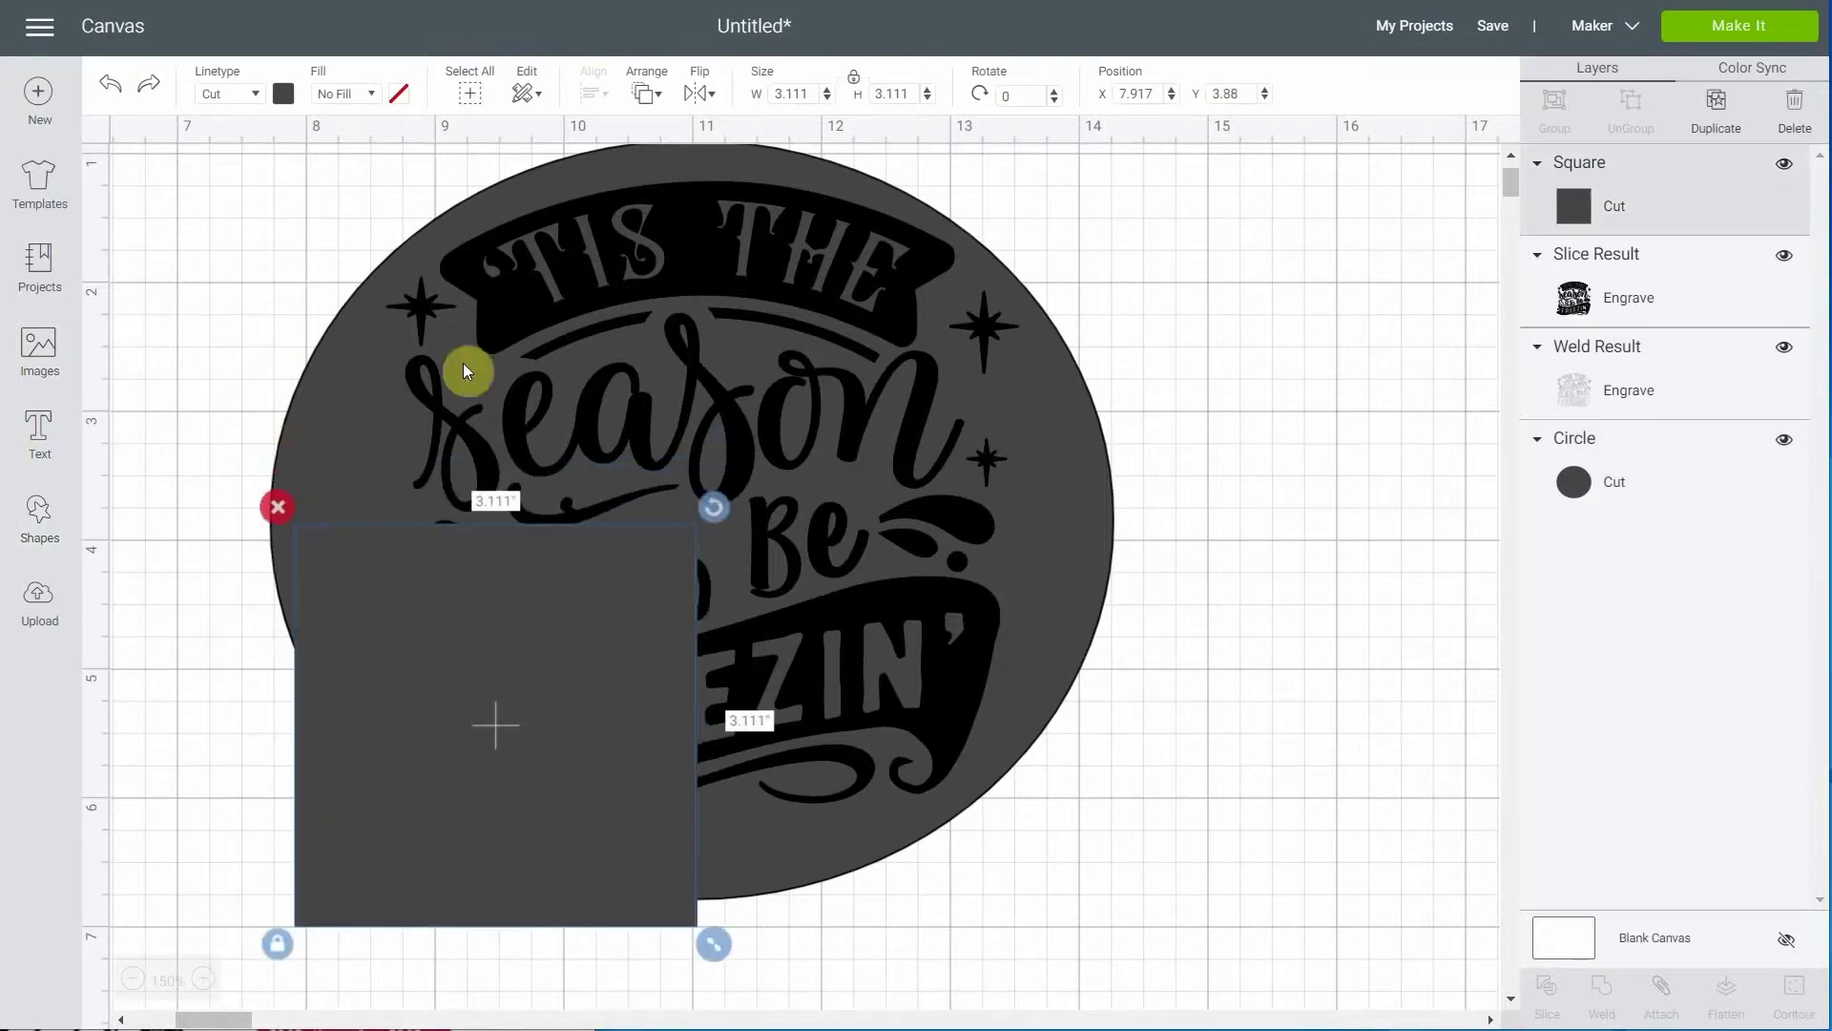
click(893, 93)
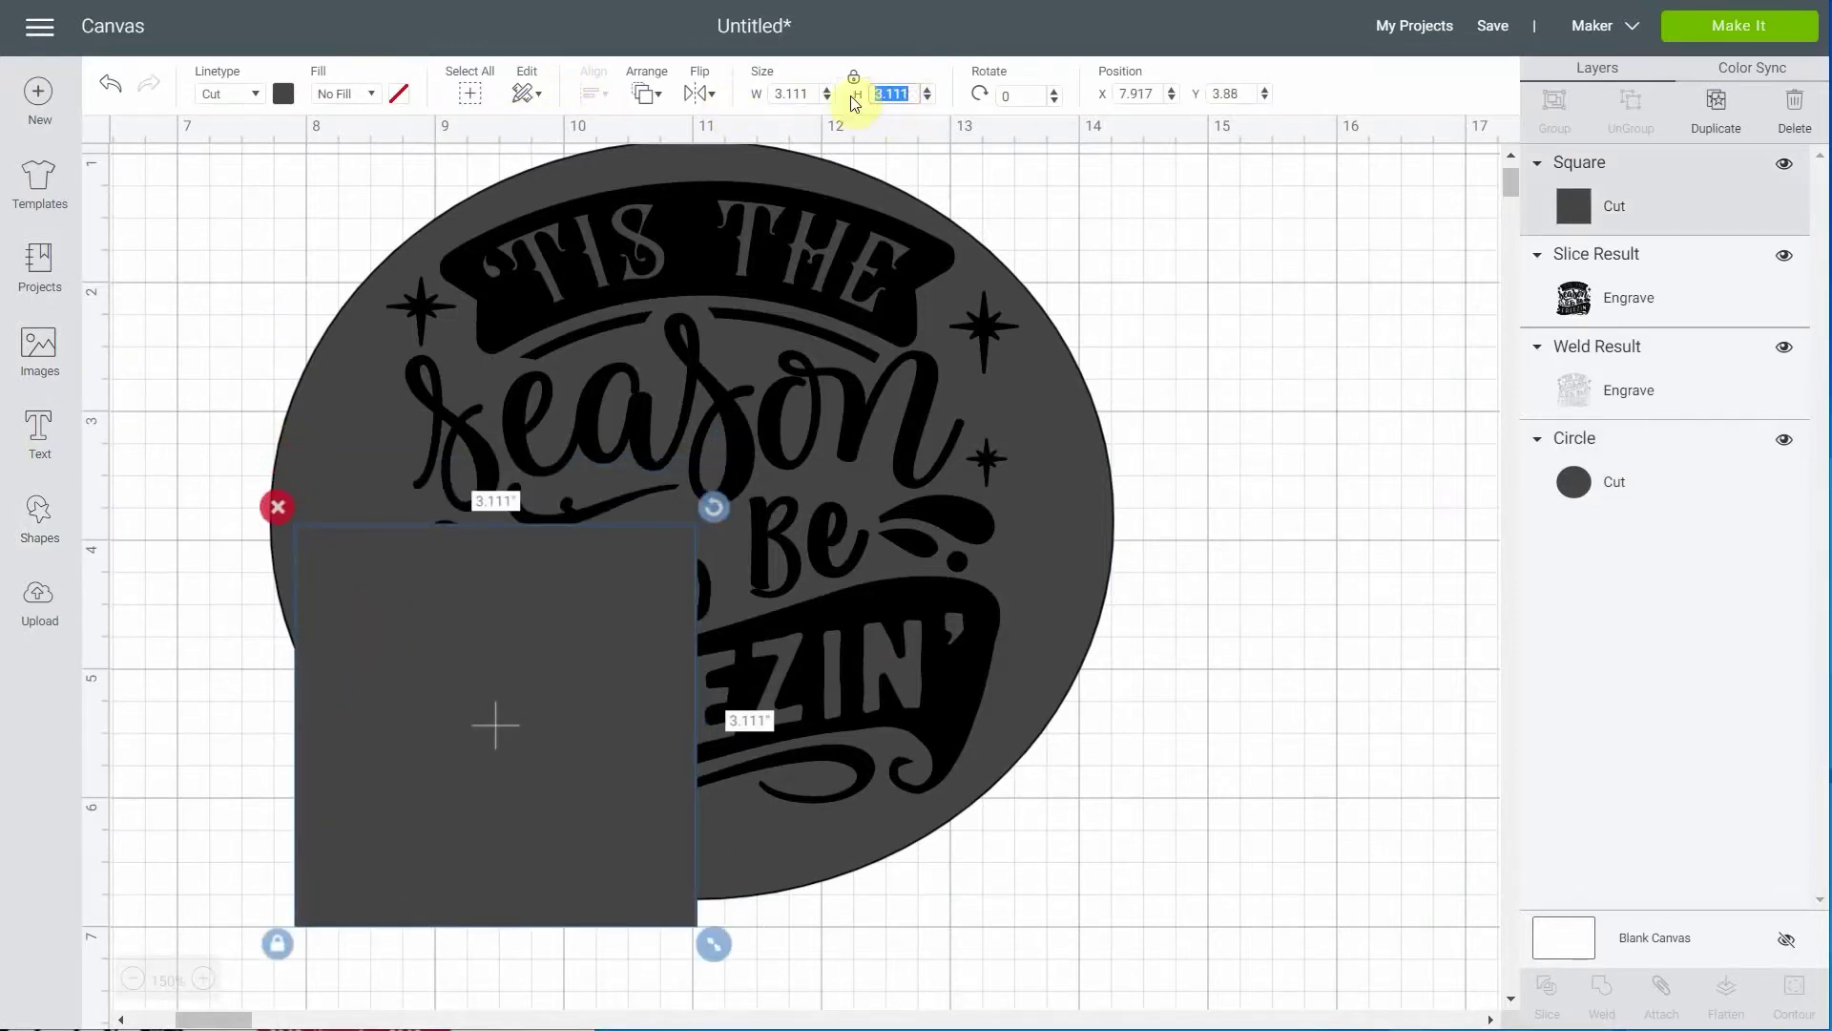
click(853, 82)
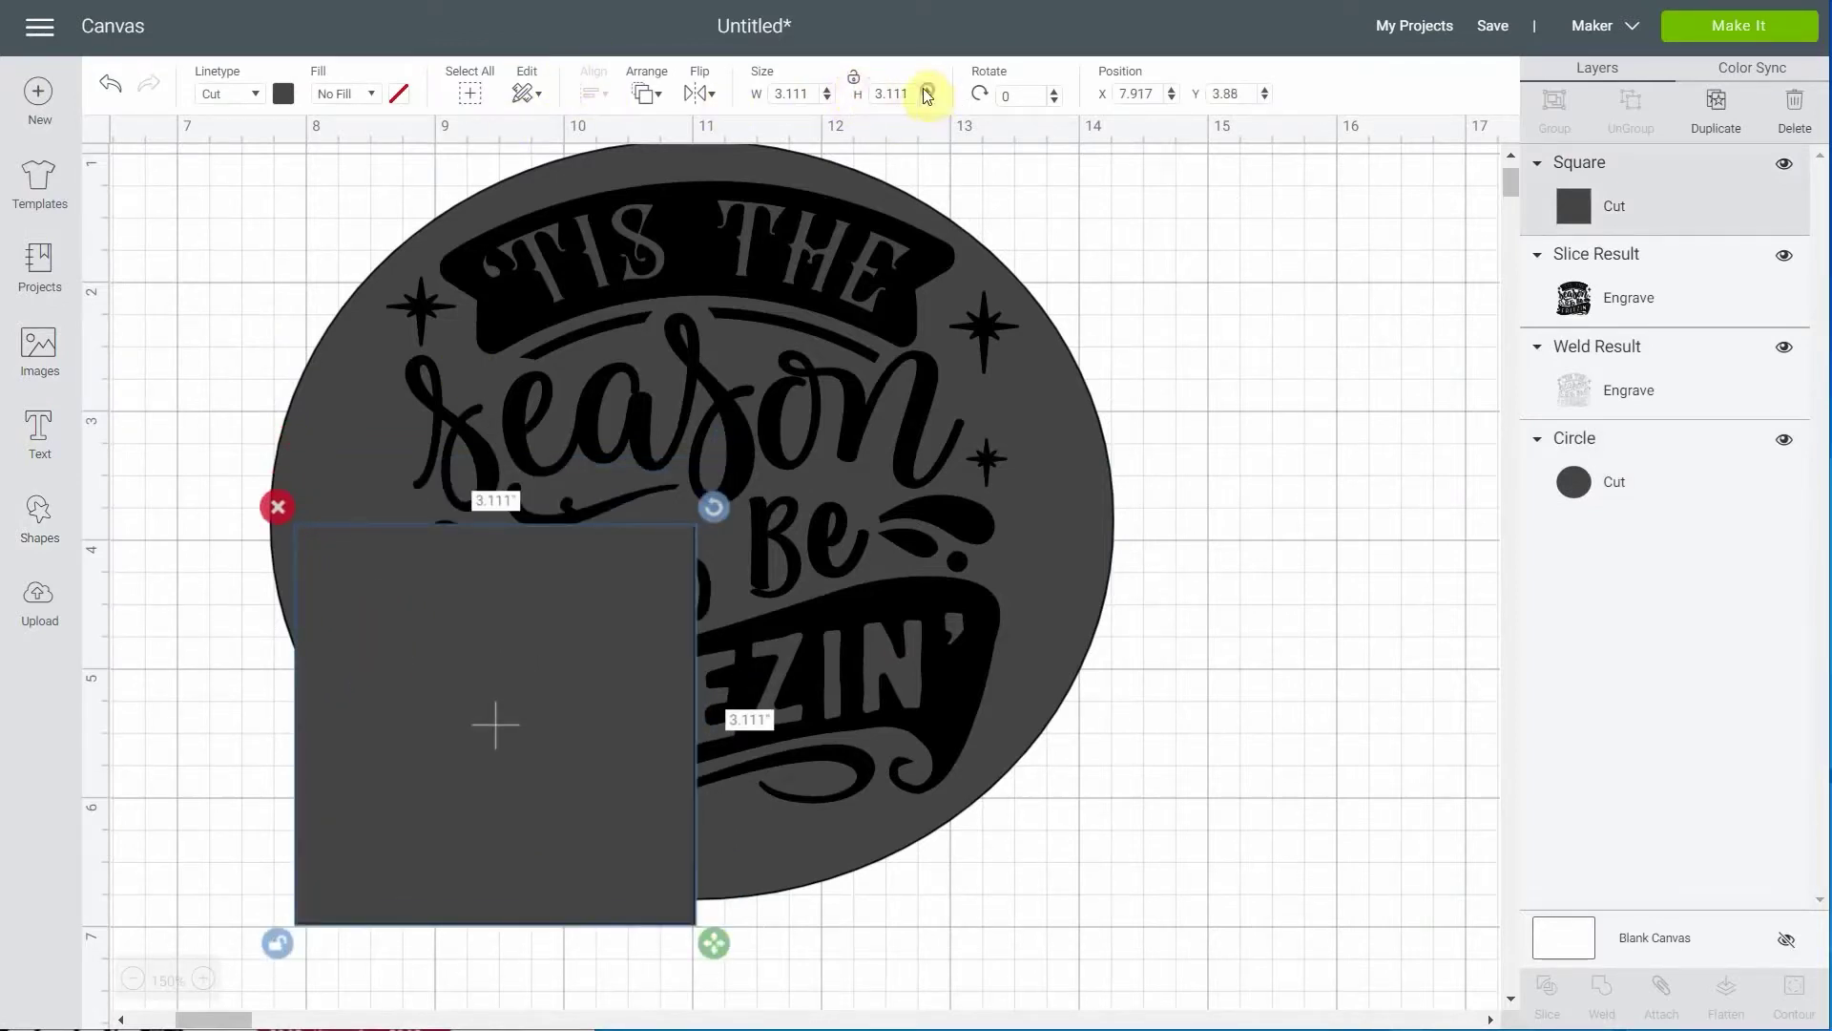
text(1)
click(805, 86)
drag(805, 87, 798, 87)
text(25)
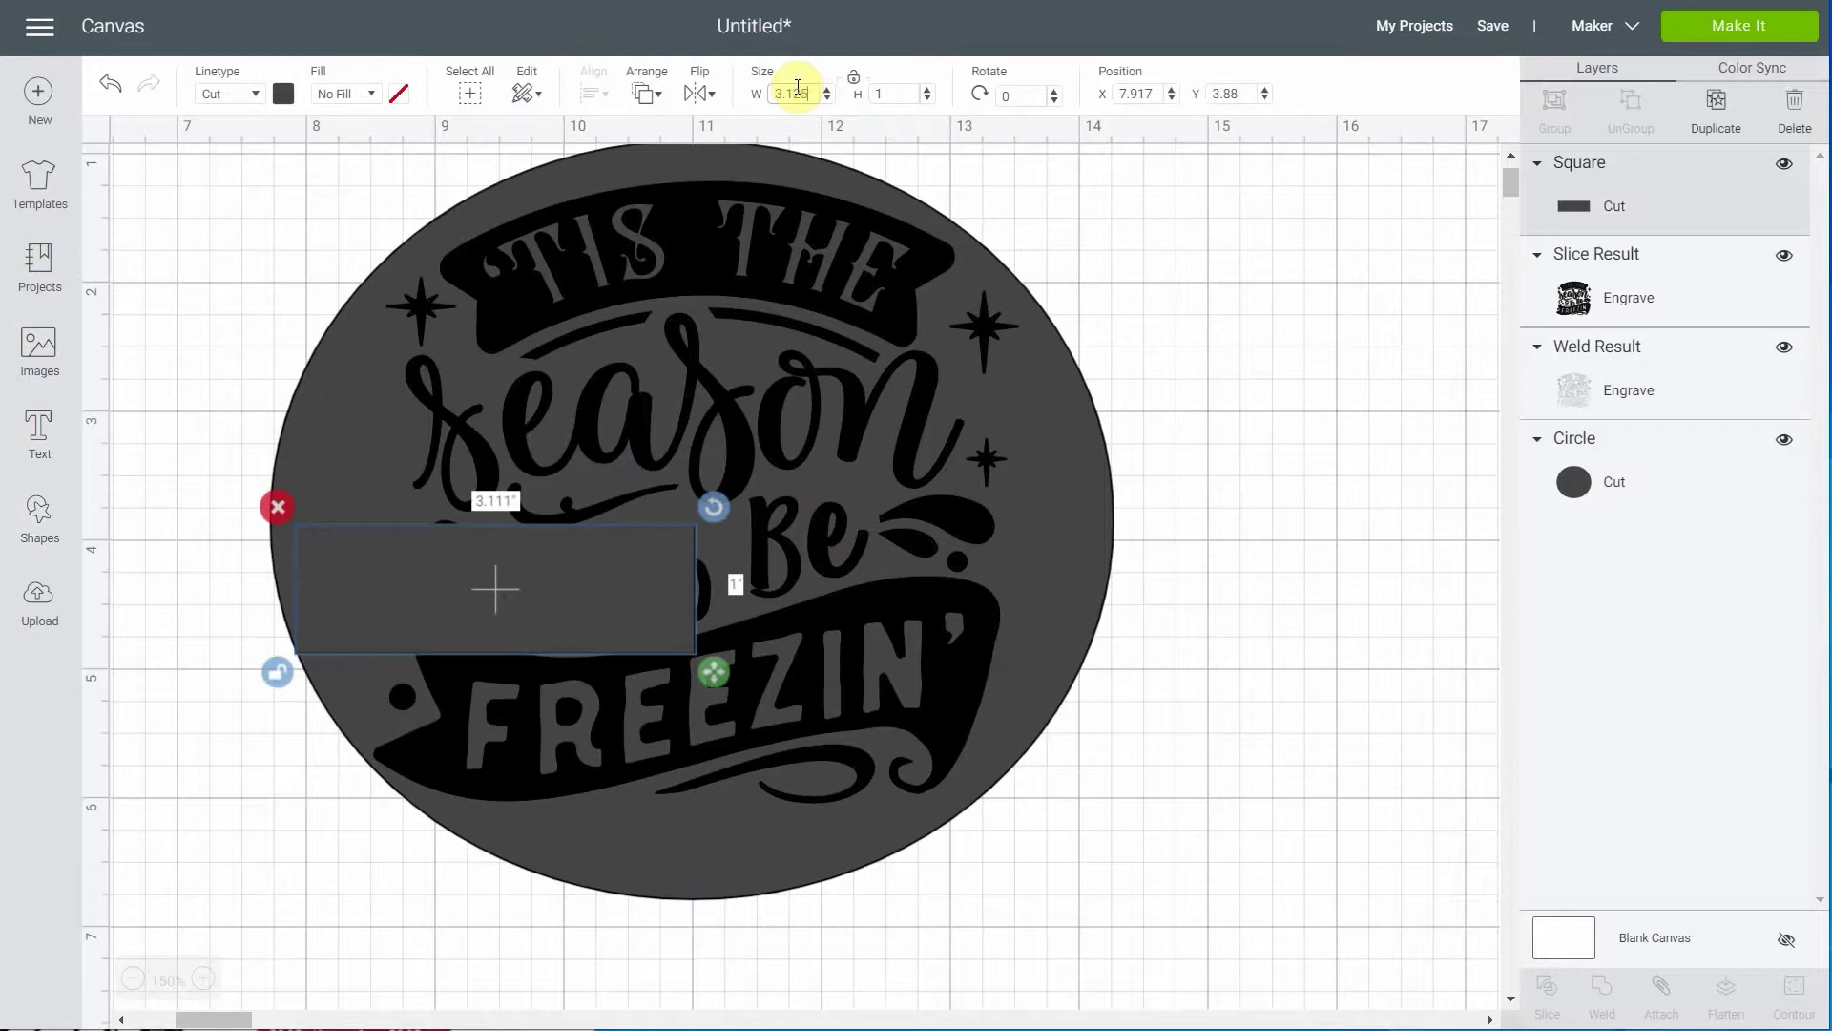
key(Return)
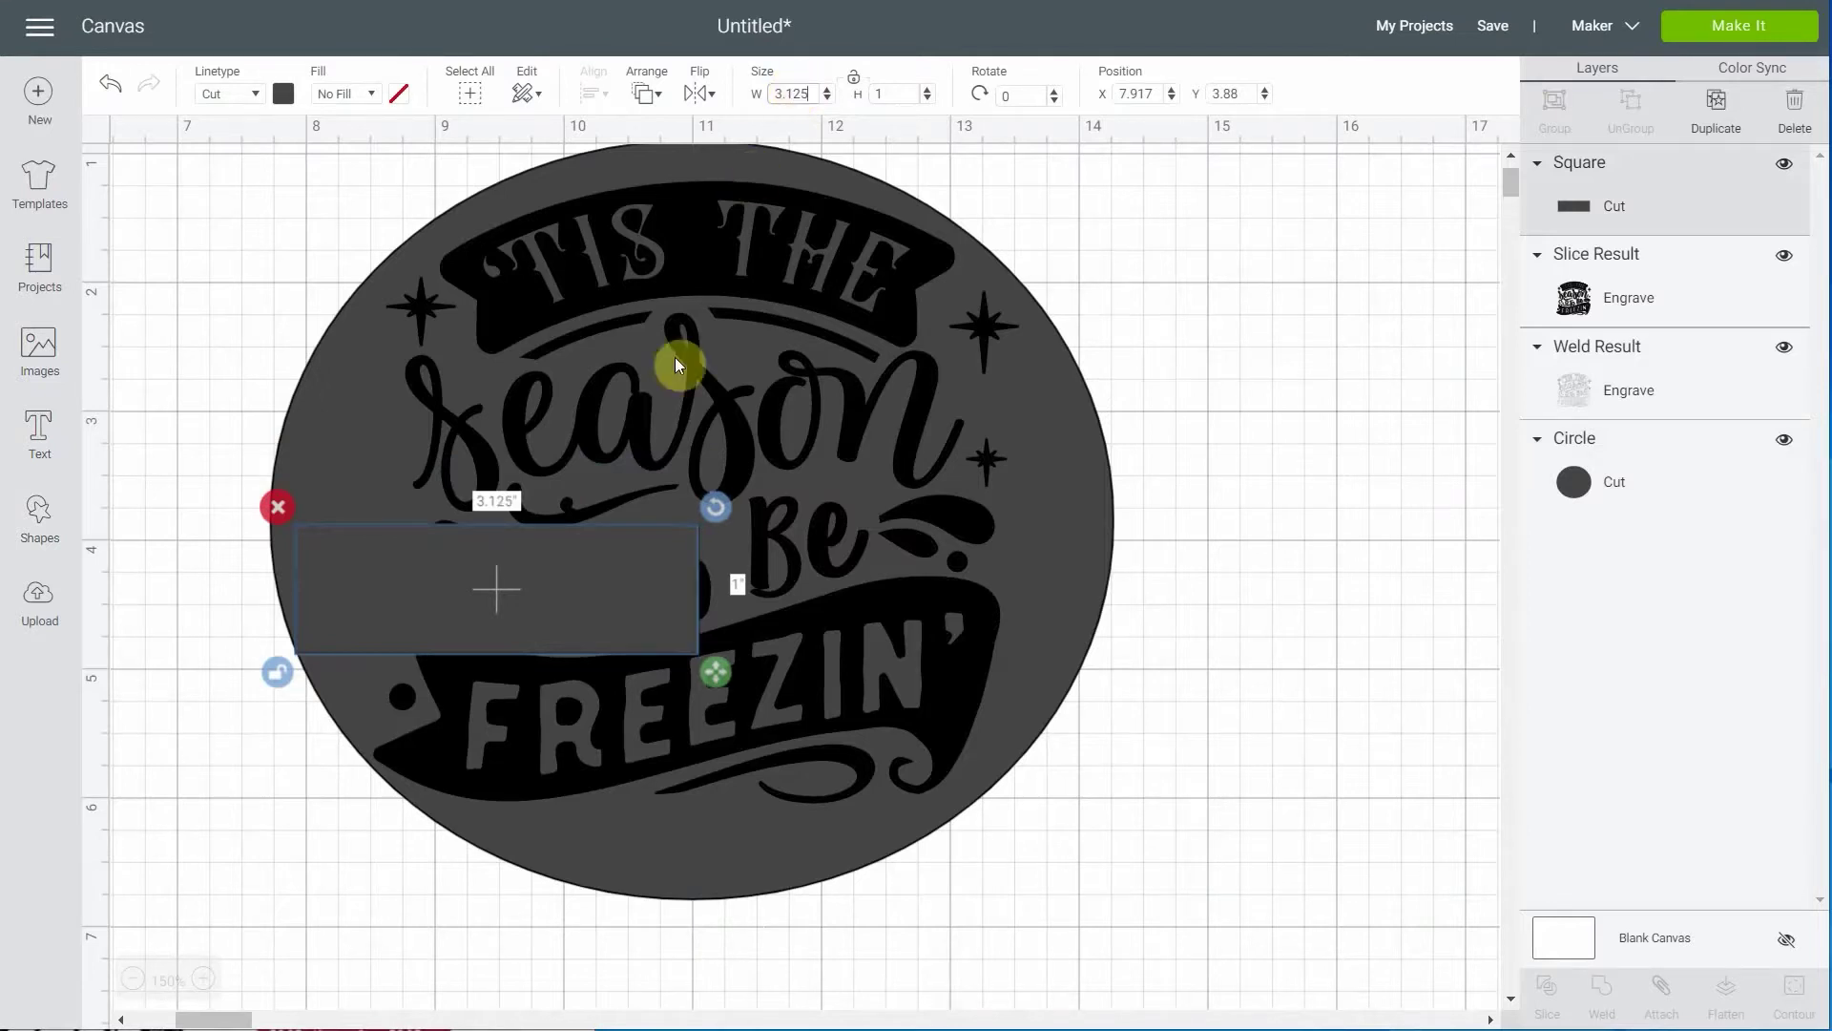
Place the rectangle over the circle's lower edge at about Y 6.074 and center it horizontally with the circle
drag(592, 584, 789, 891)
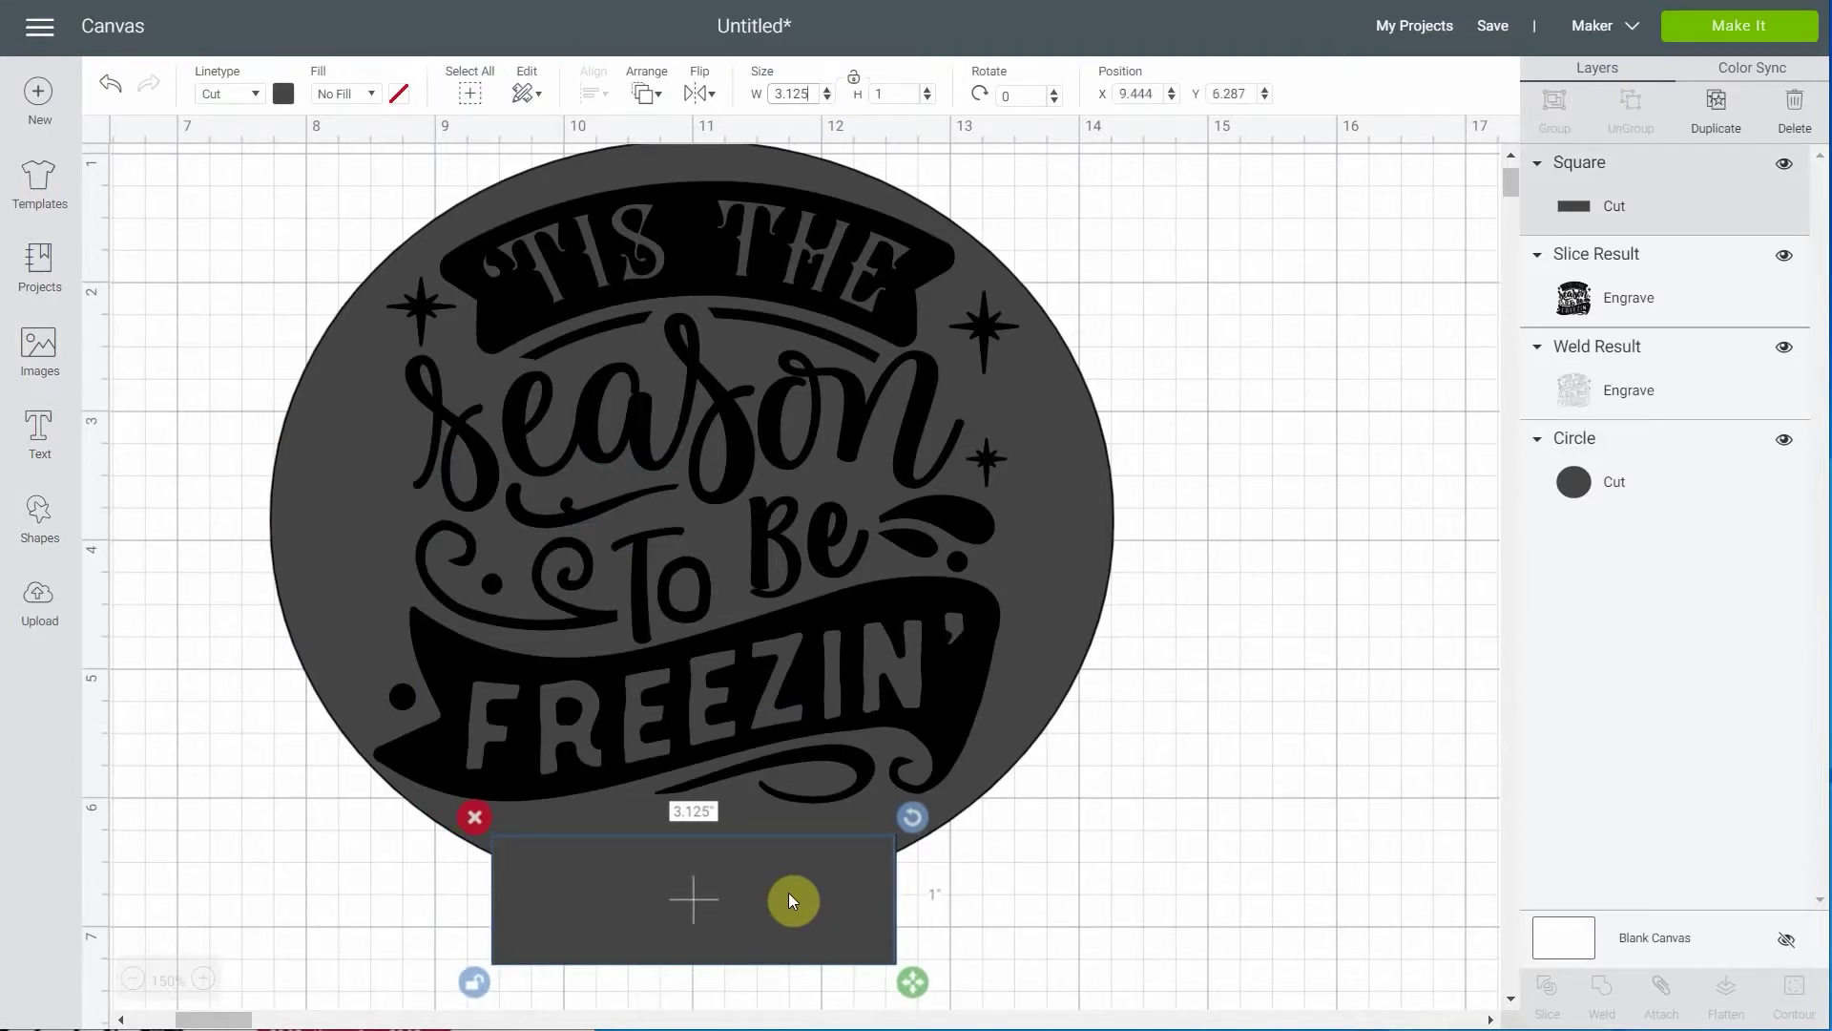
drag(789, 893, 807, 912)
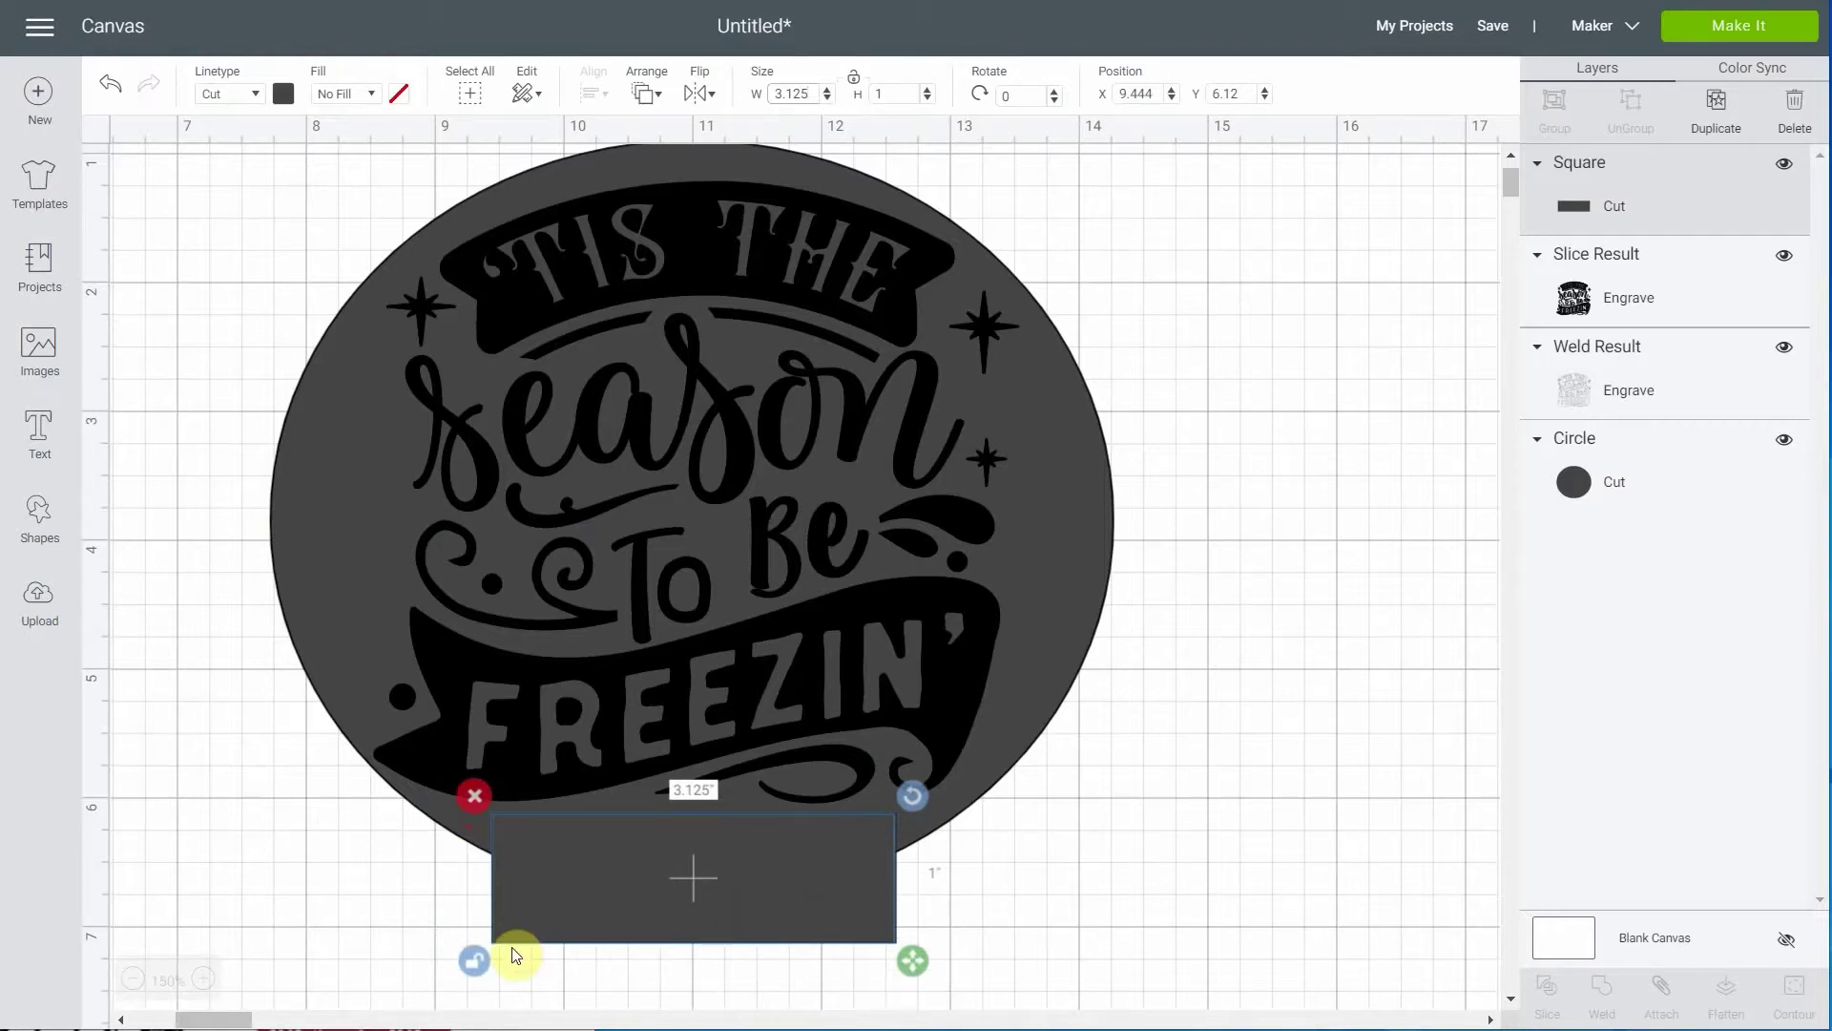
drag(881, 943, 890, 937)
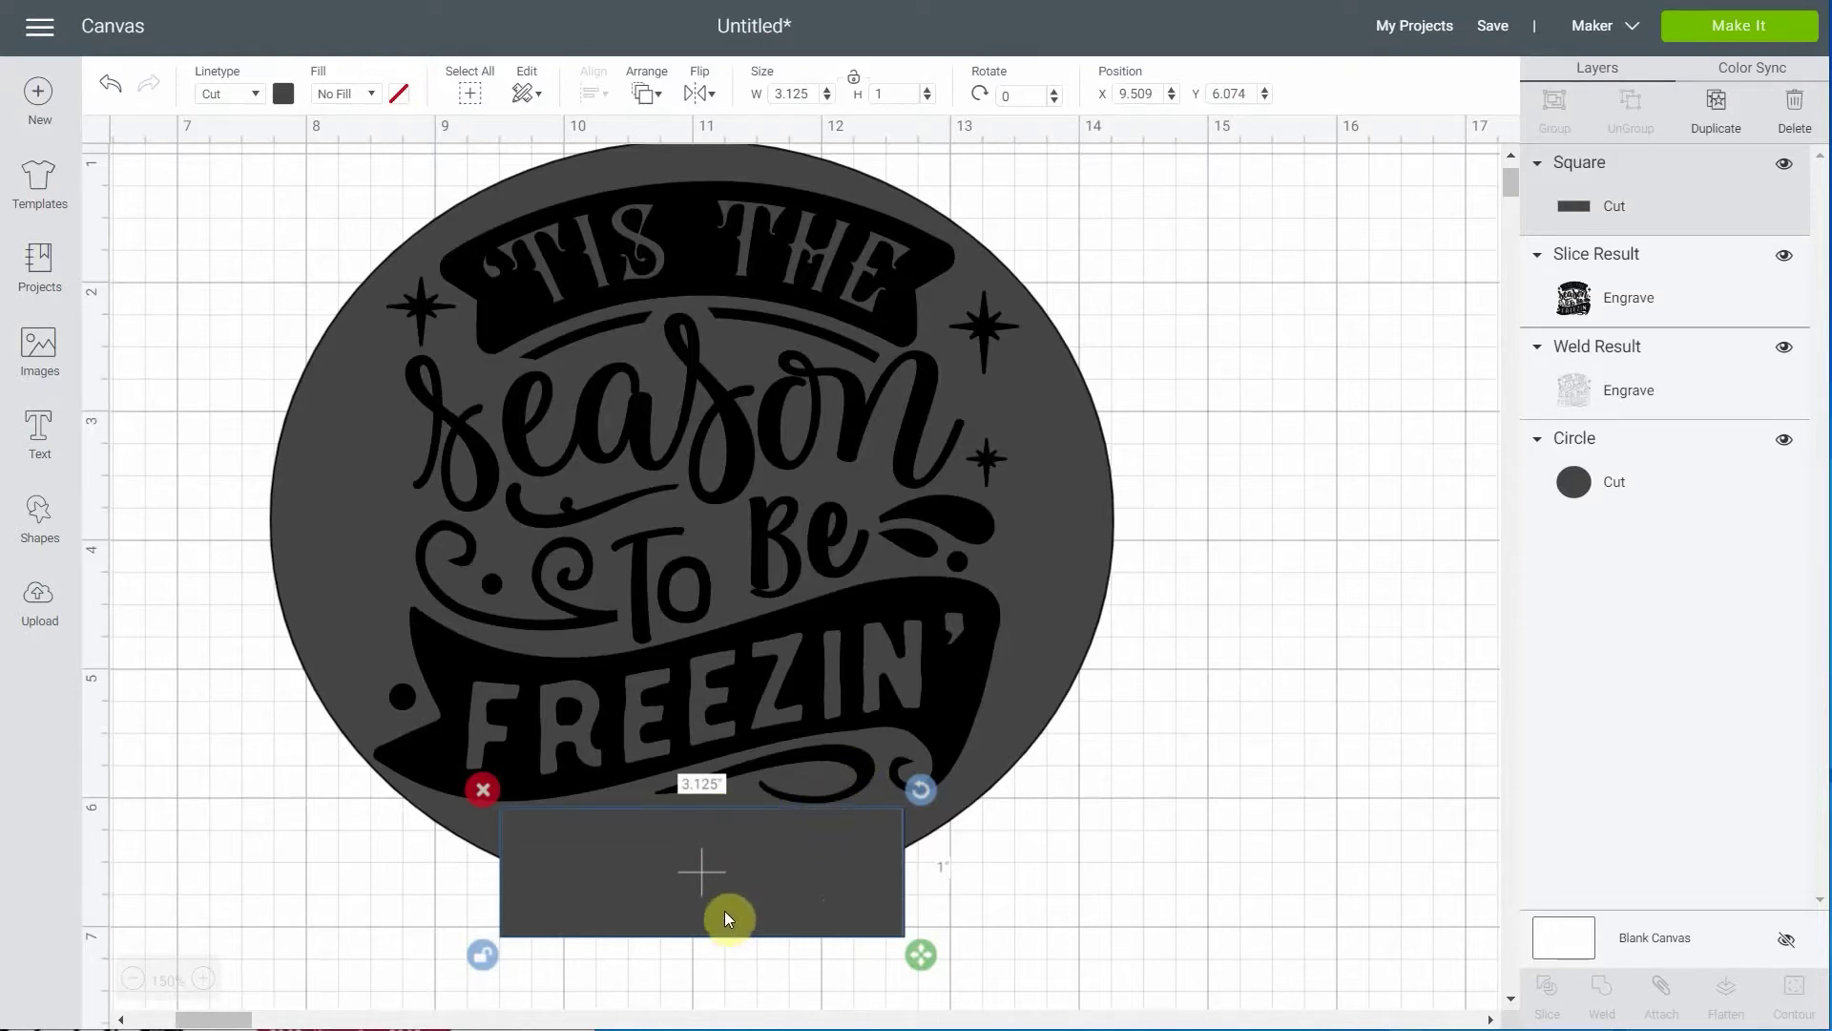
shift+click(1056, 618)
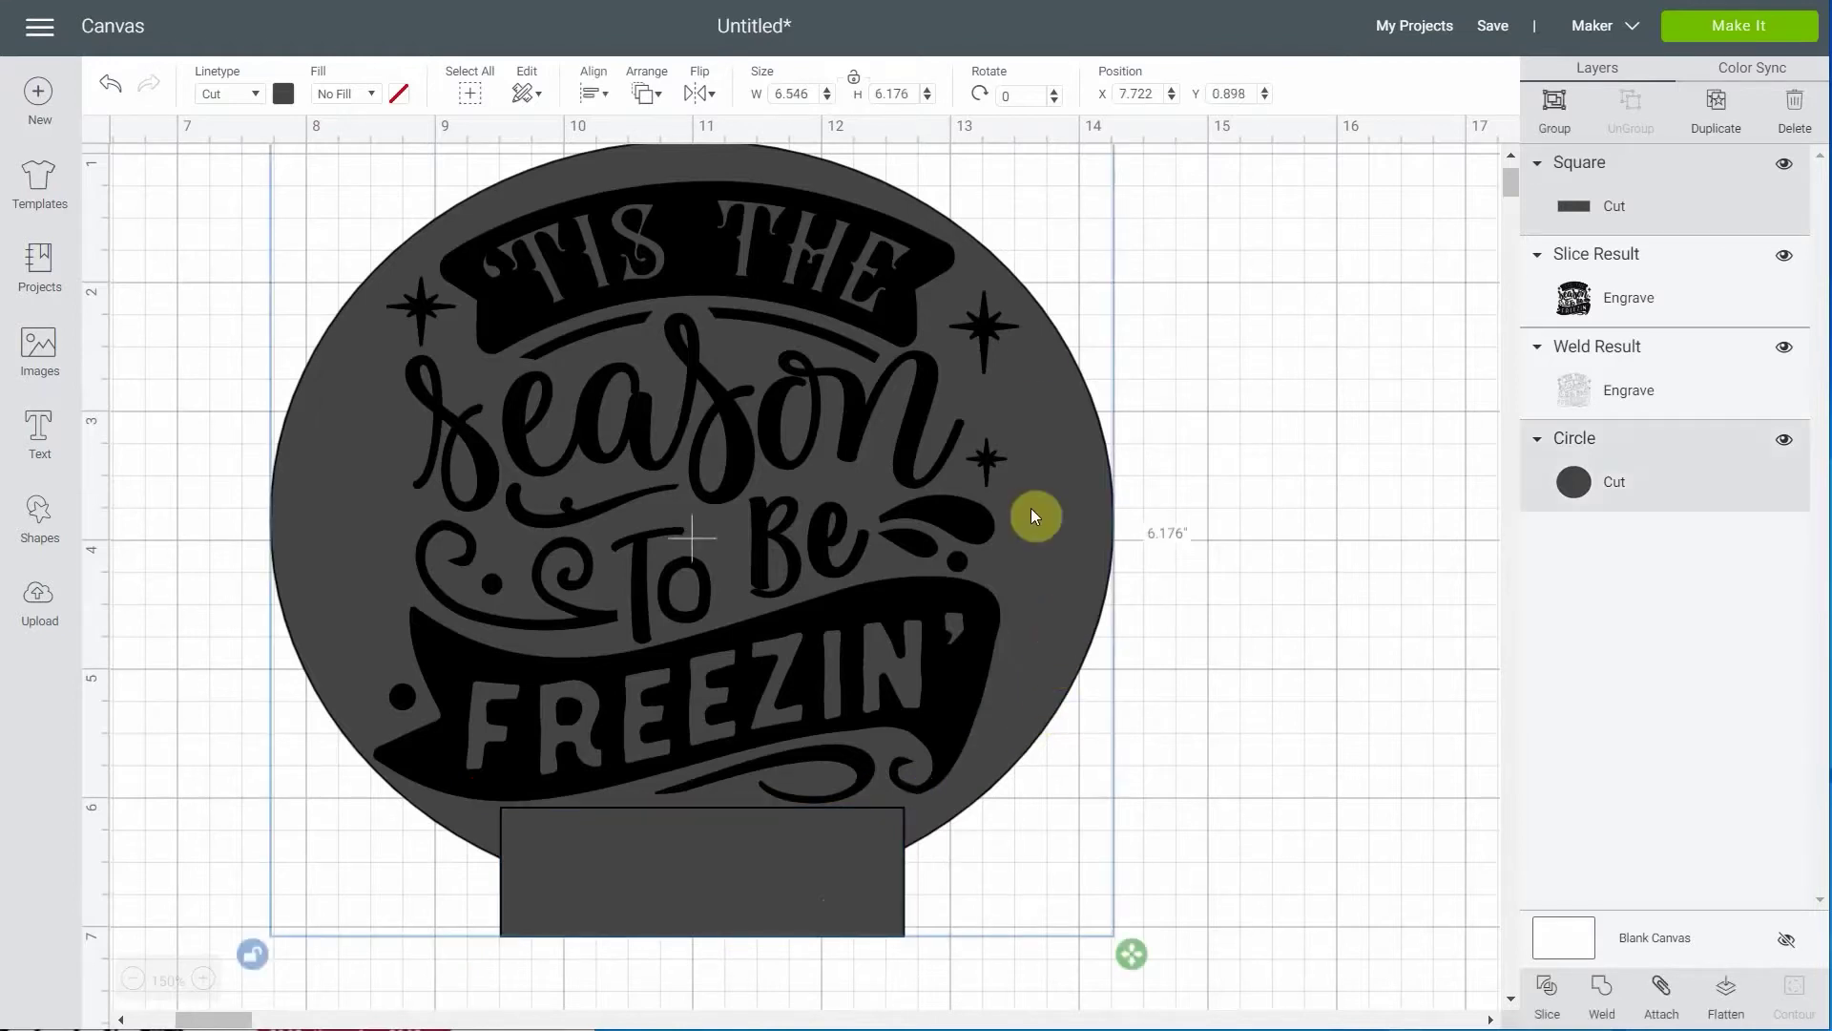
click(608, 92)
click(602, 201)
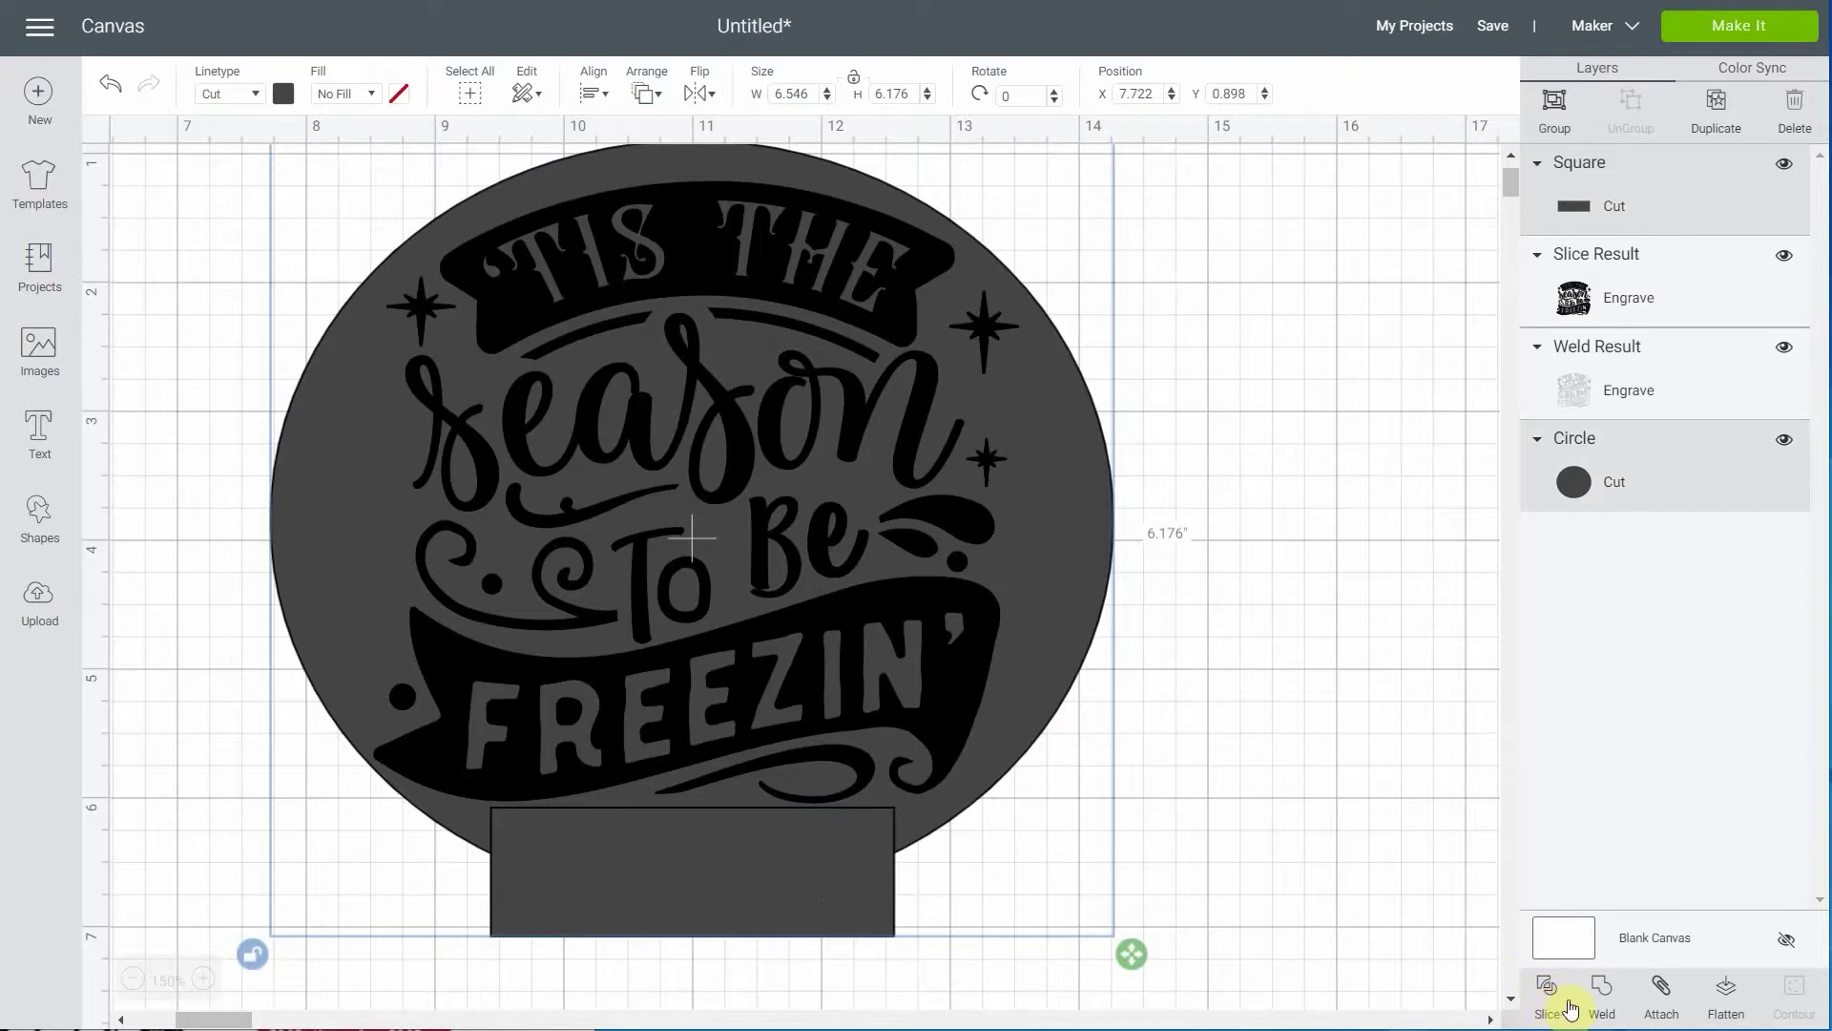
Weld the rectangle and circle into one base shape and send it behind the engraved designs
click(1603, 996)
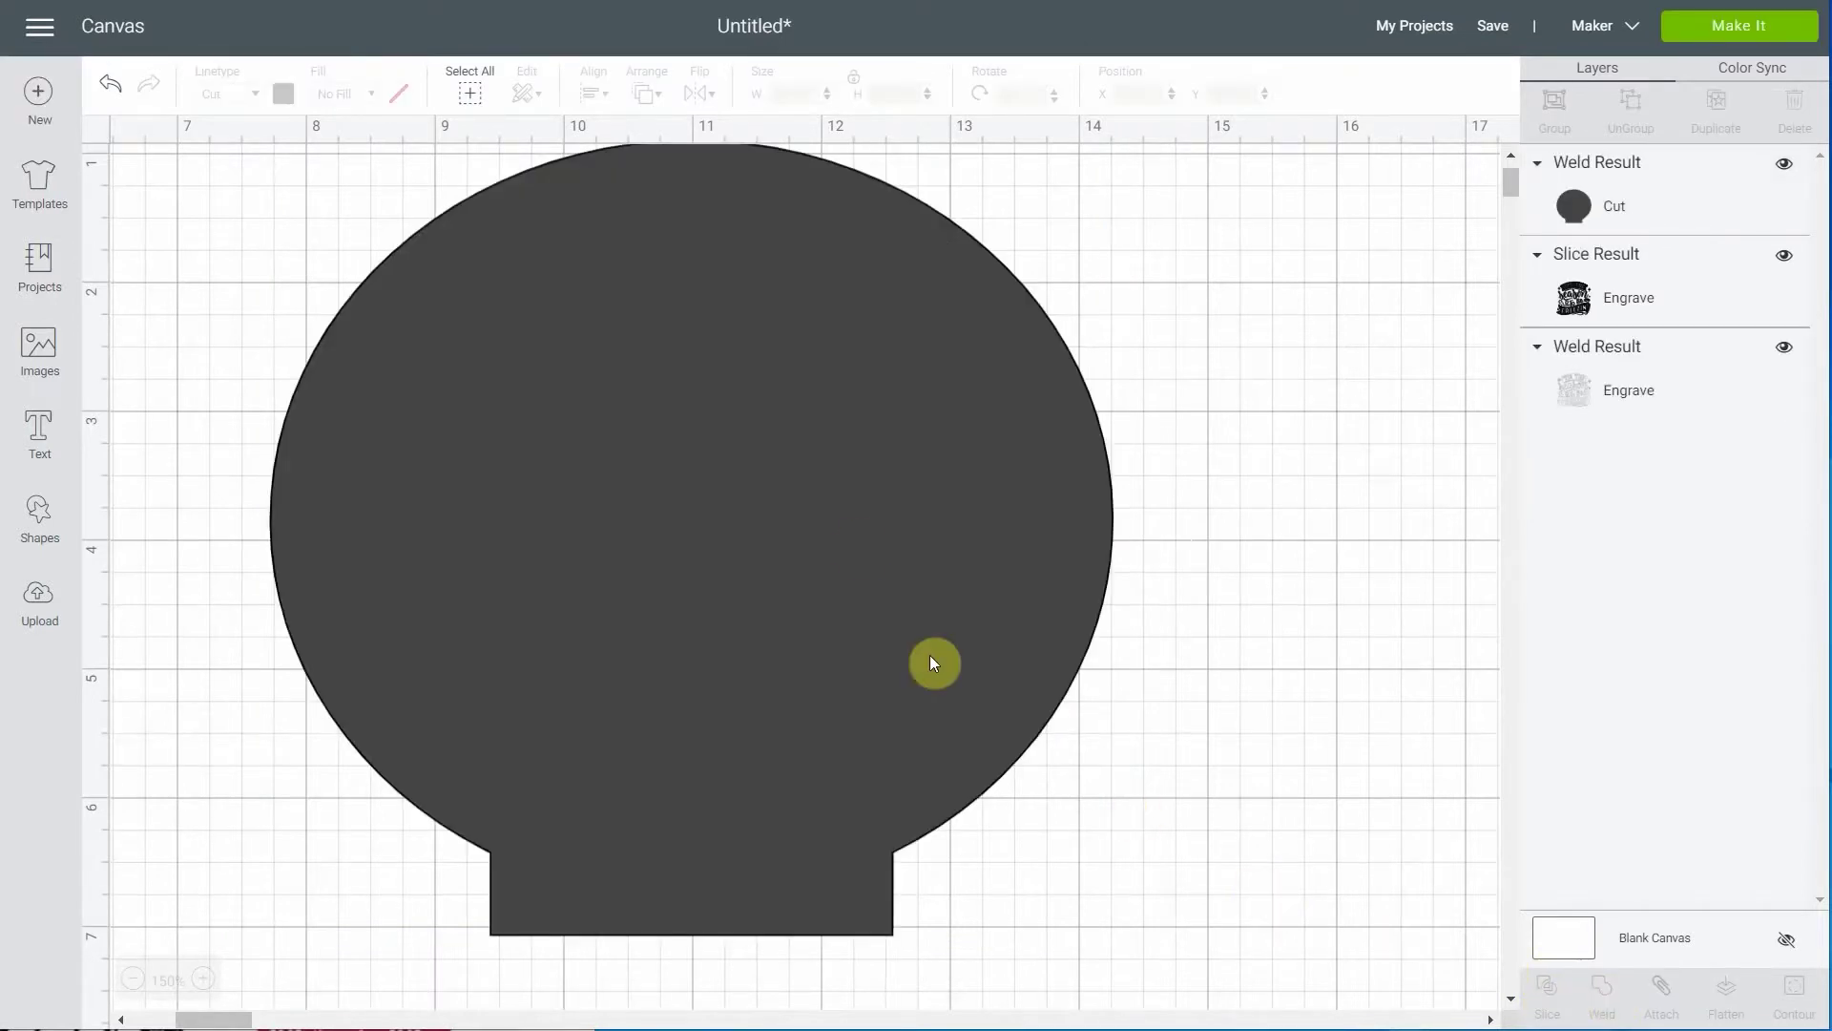
right_click(855, 533)
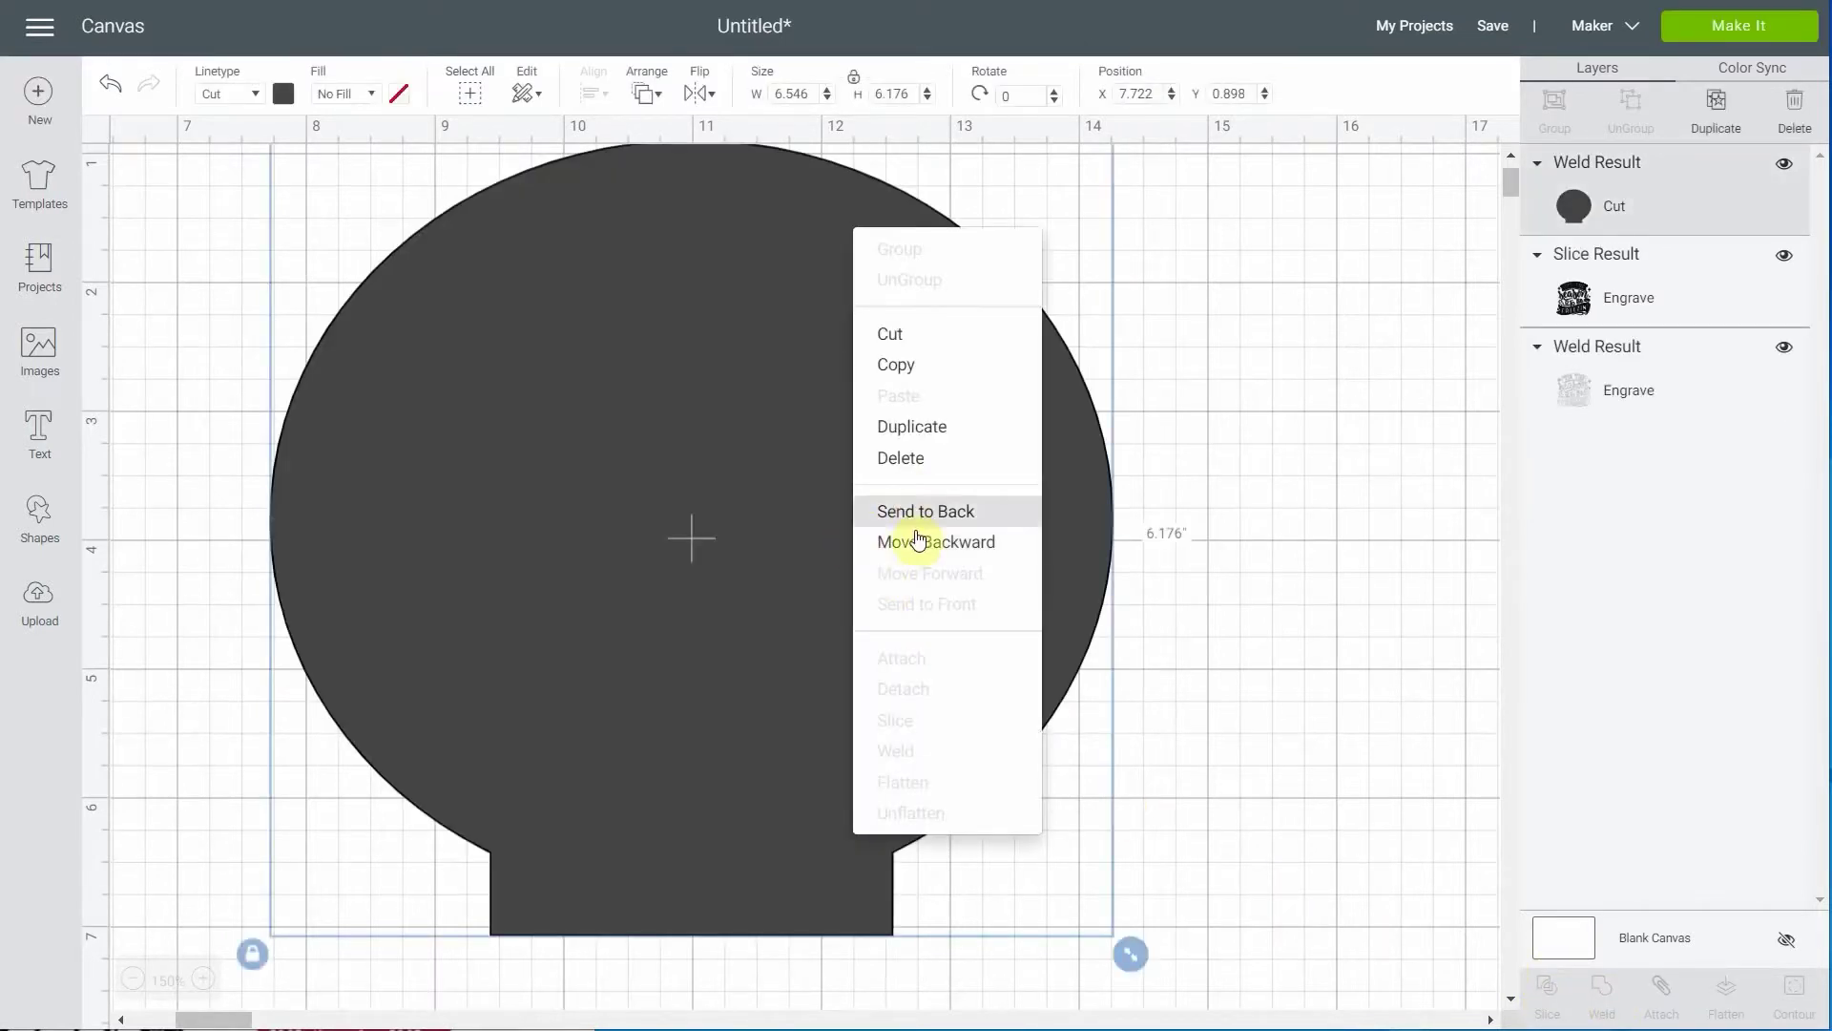
click(918, 513)
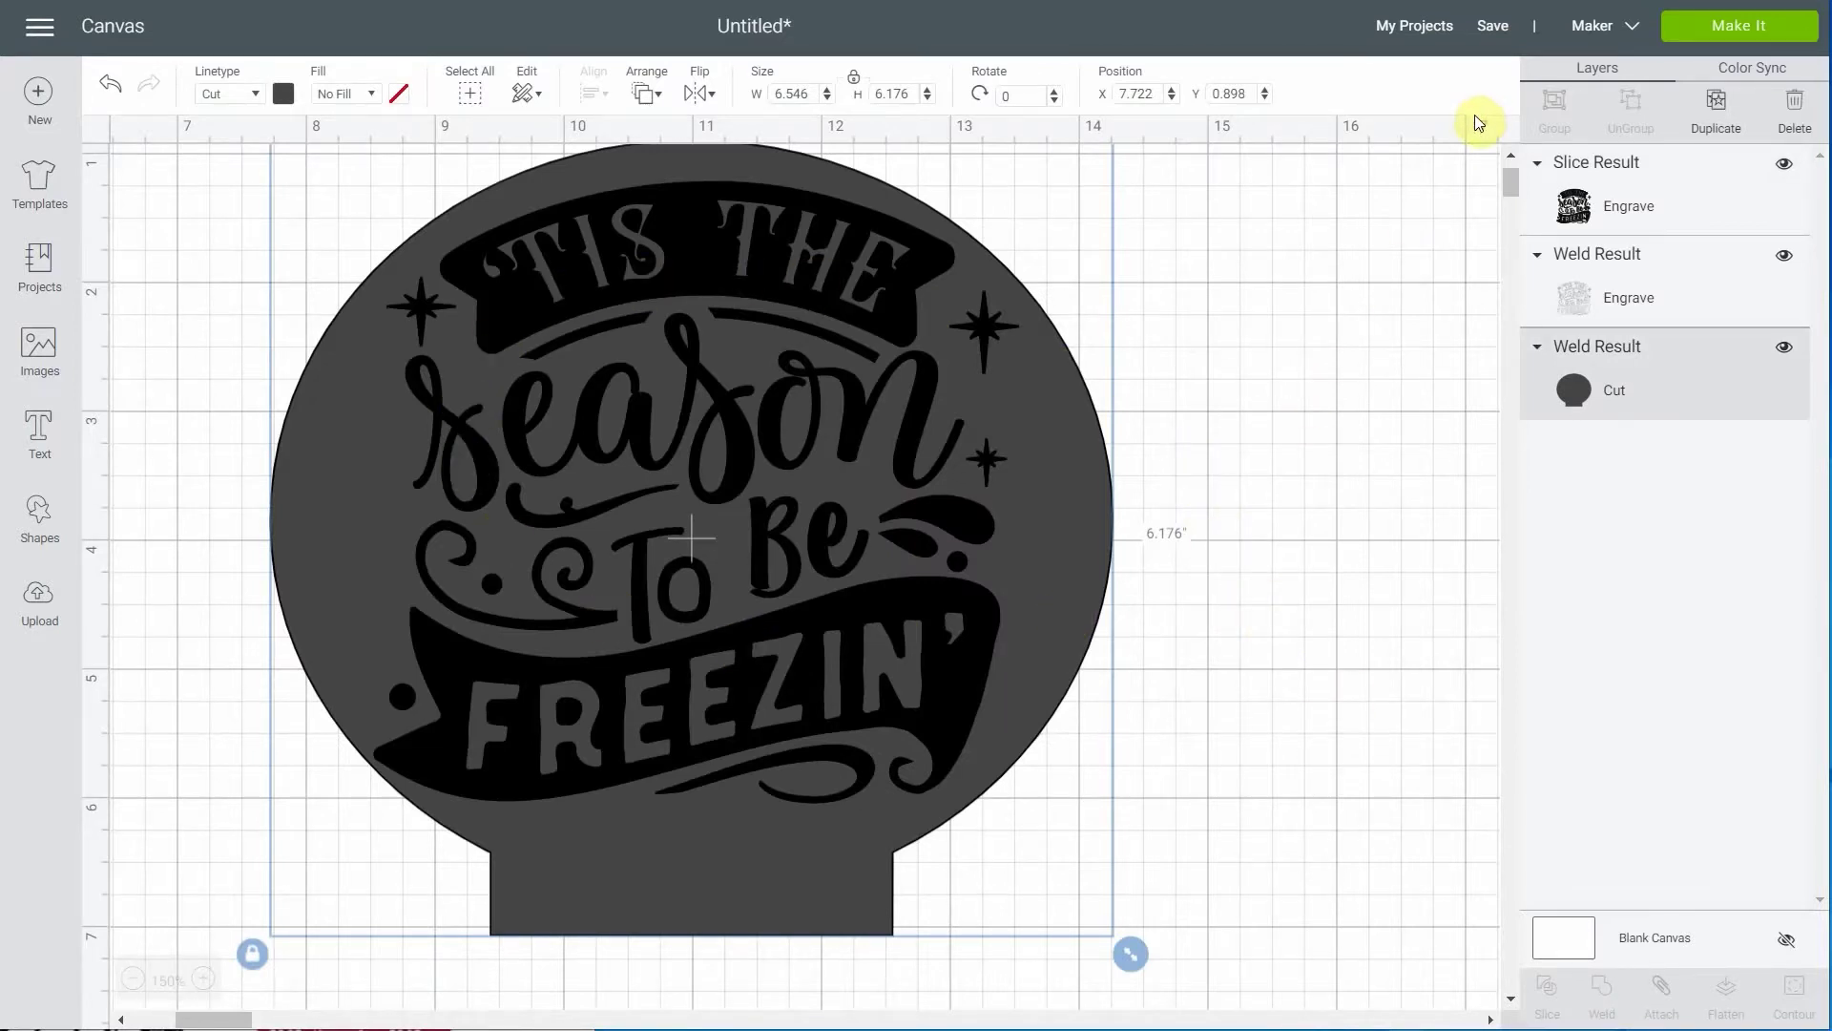
Save the project under the name "Freezin"
click(1488, 29)
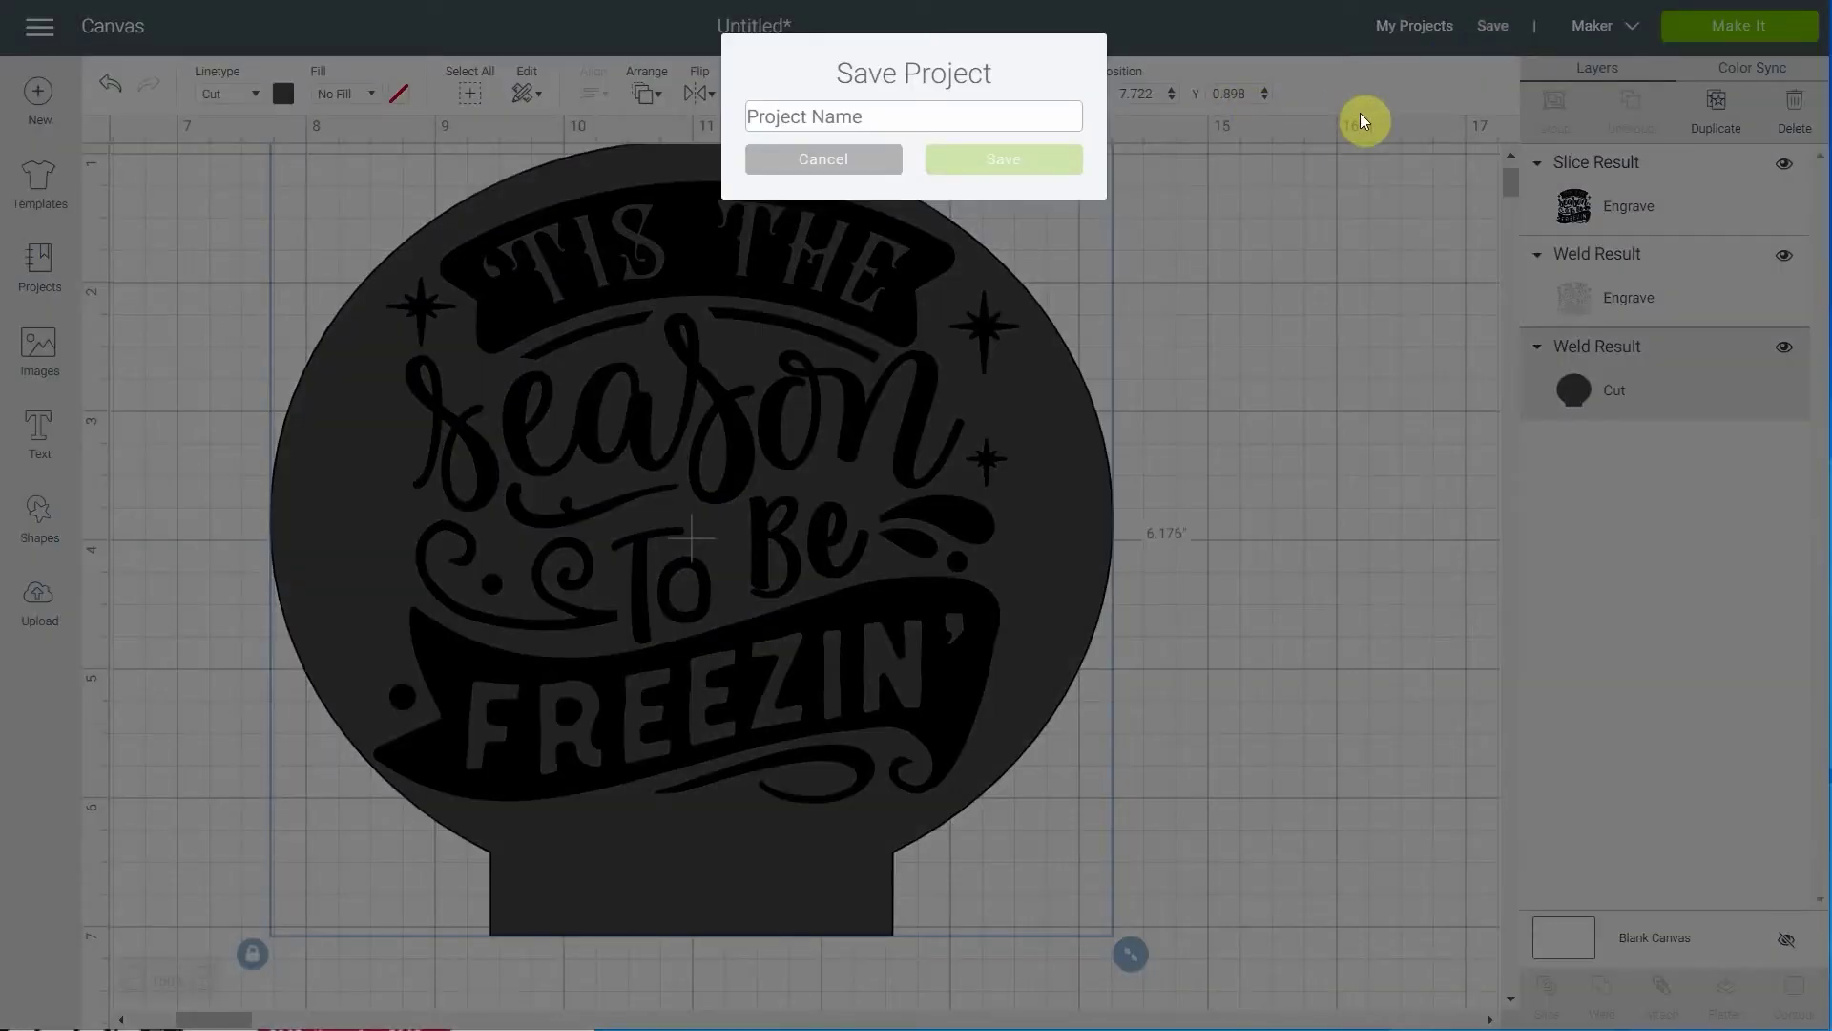
text(Free)
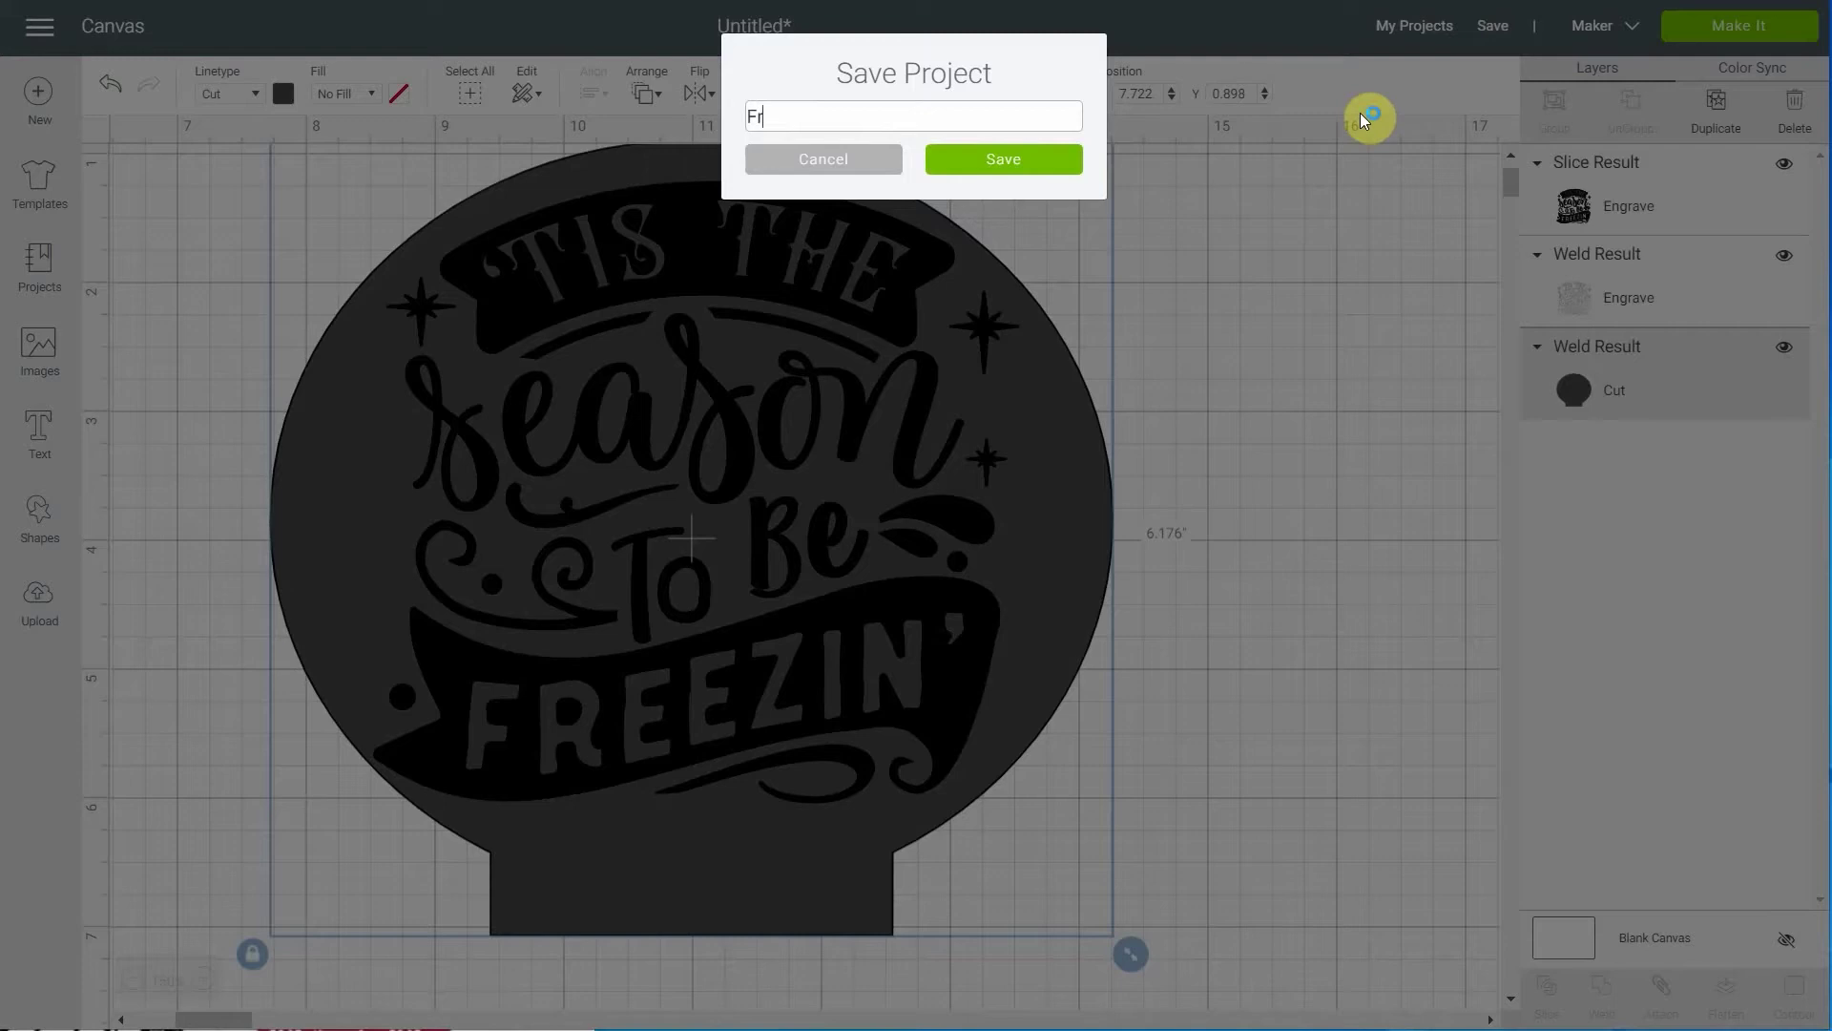
text(zin)
click(1007, 160)
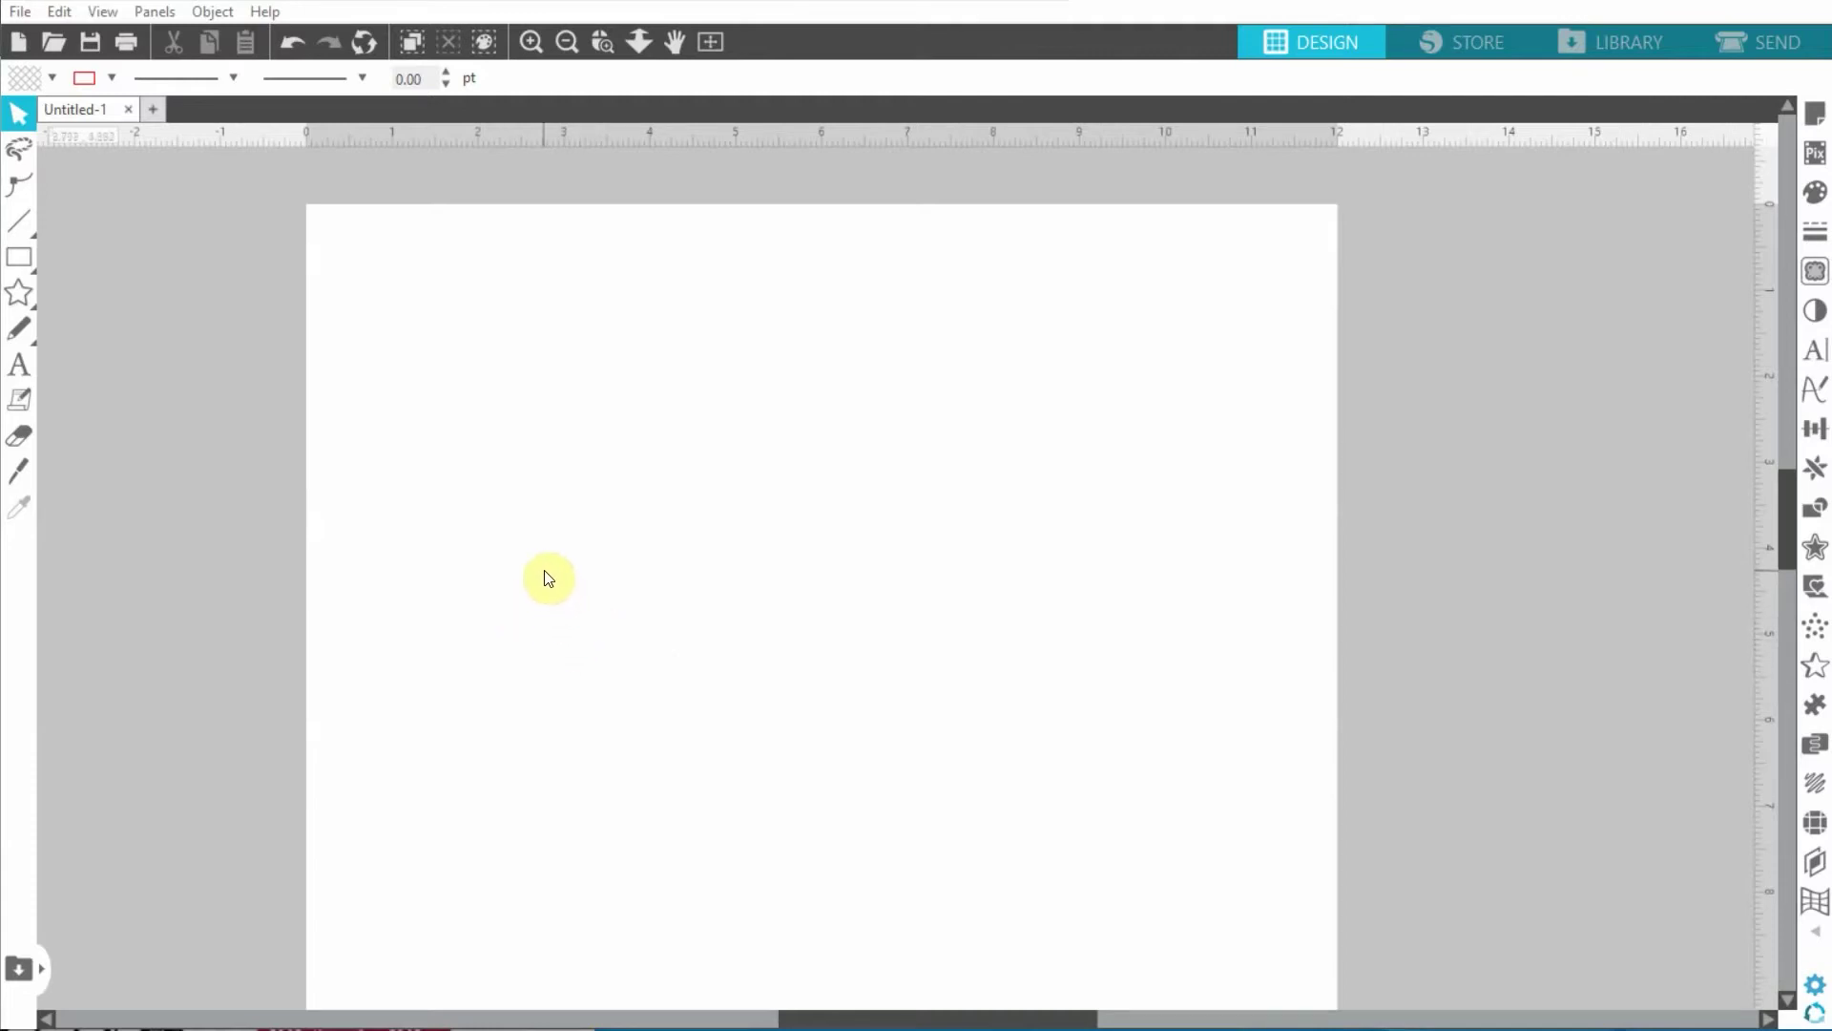
In Silhouette Studio, open "Tis the season to be freezin.svg" from the "Christmas vol 4 - 40 designs" folder inside "christmas temp"
click(50, 29)
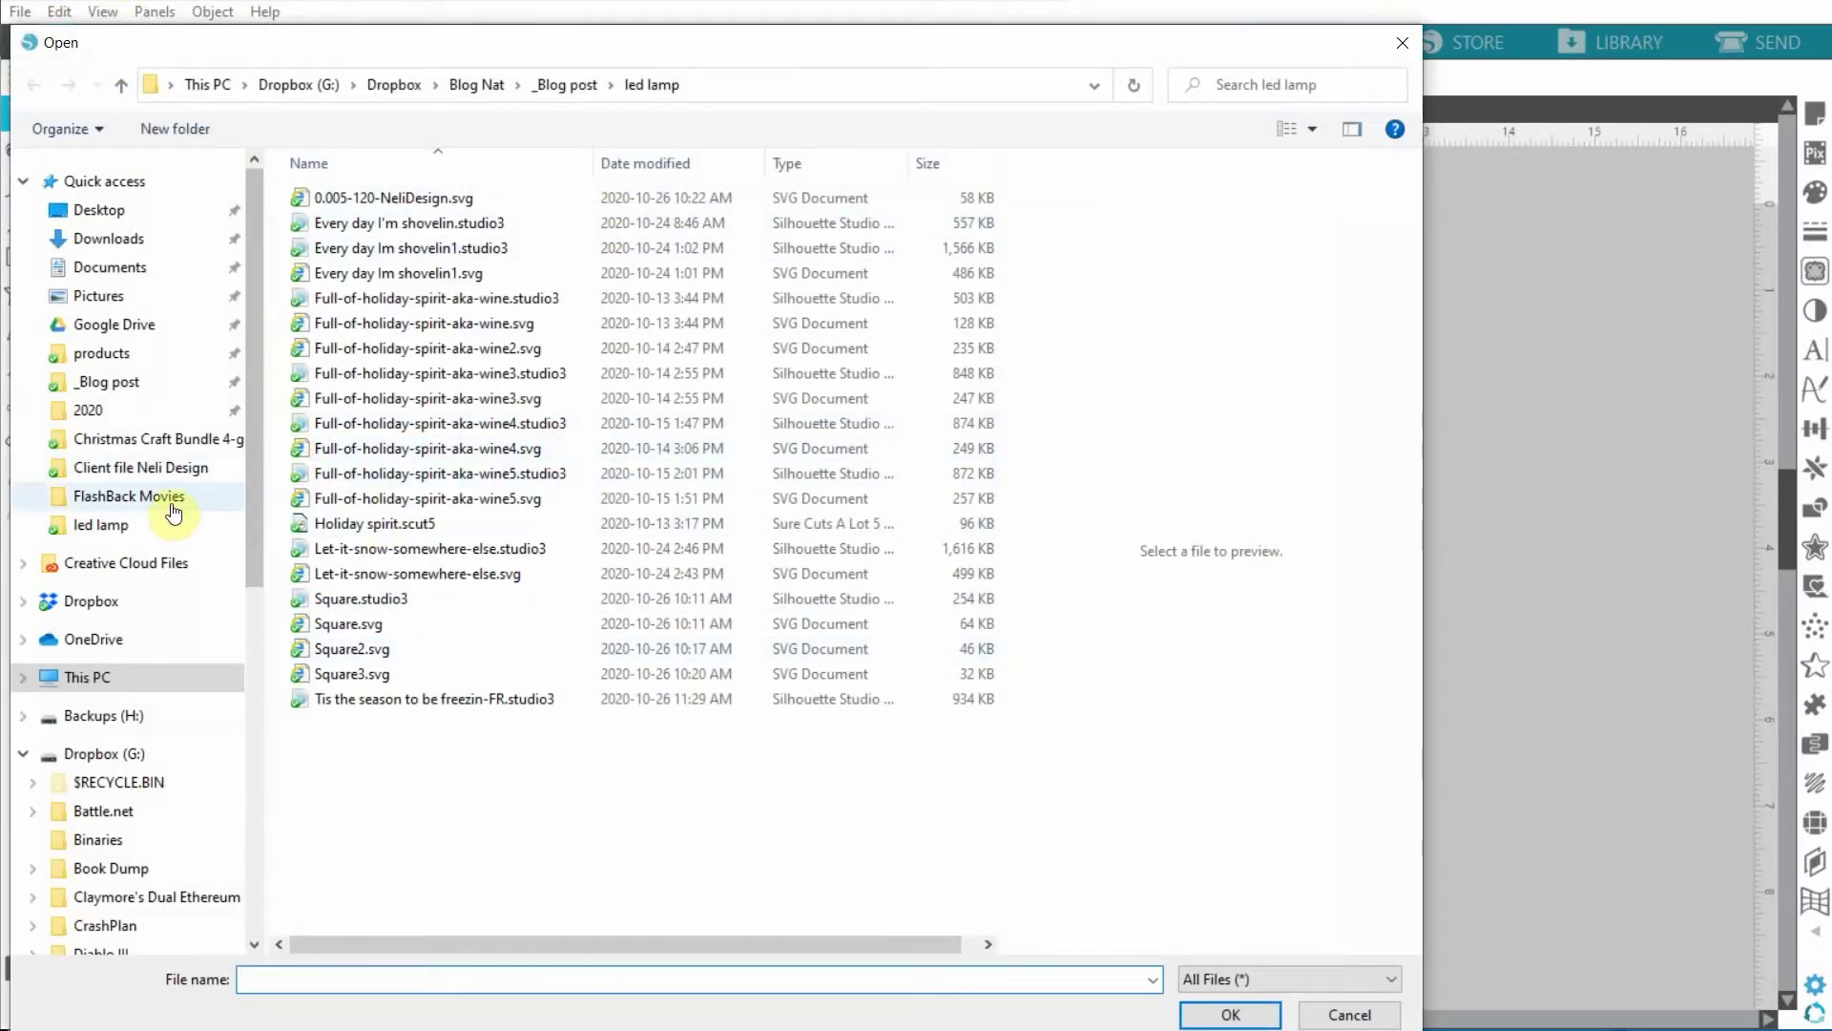
click(148, 438)
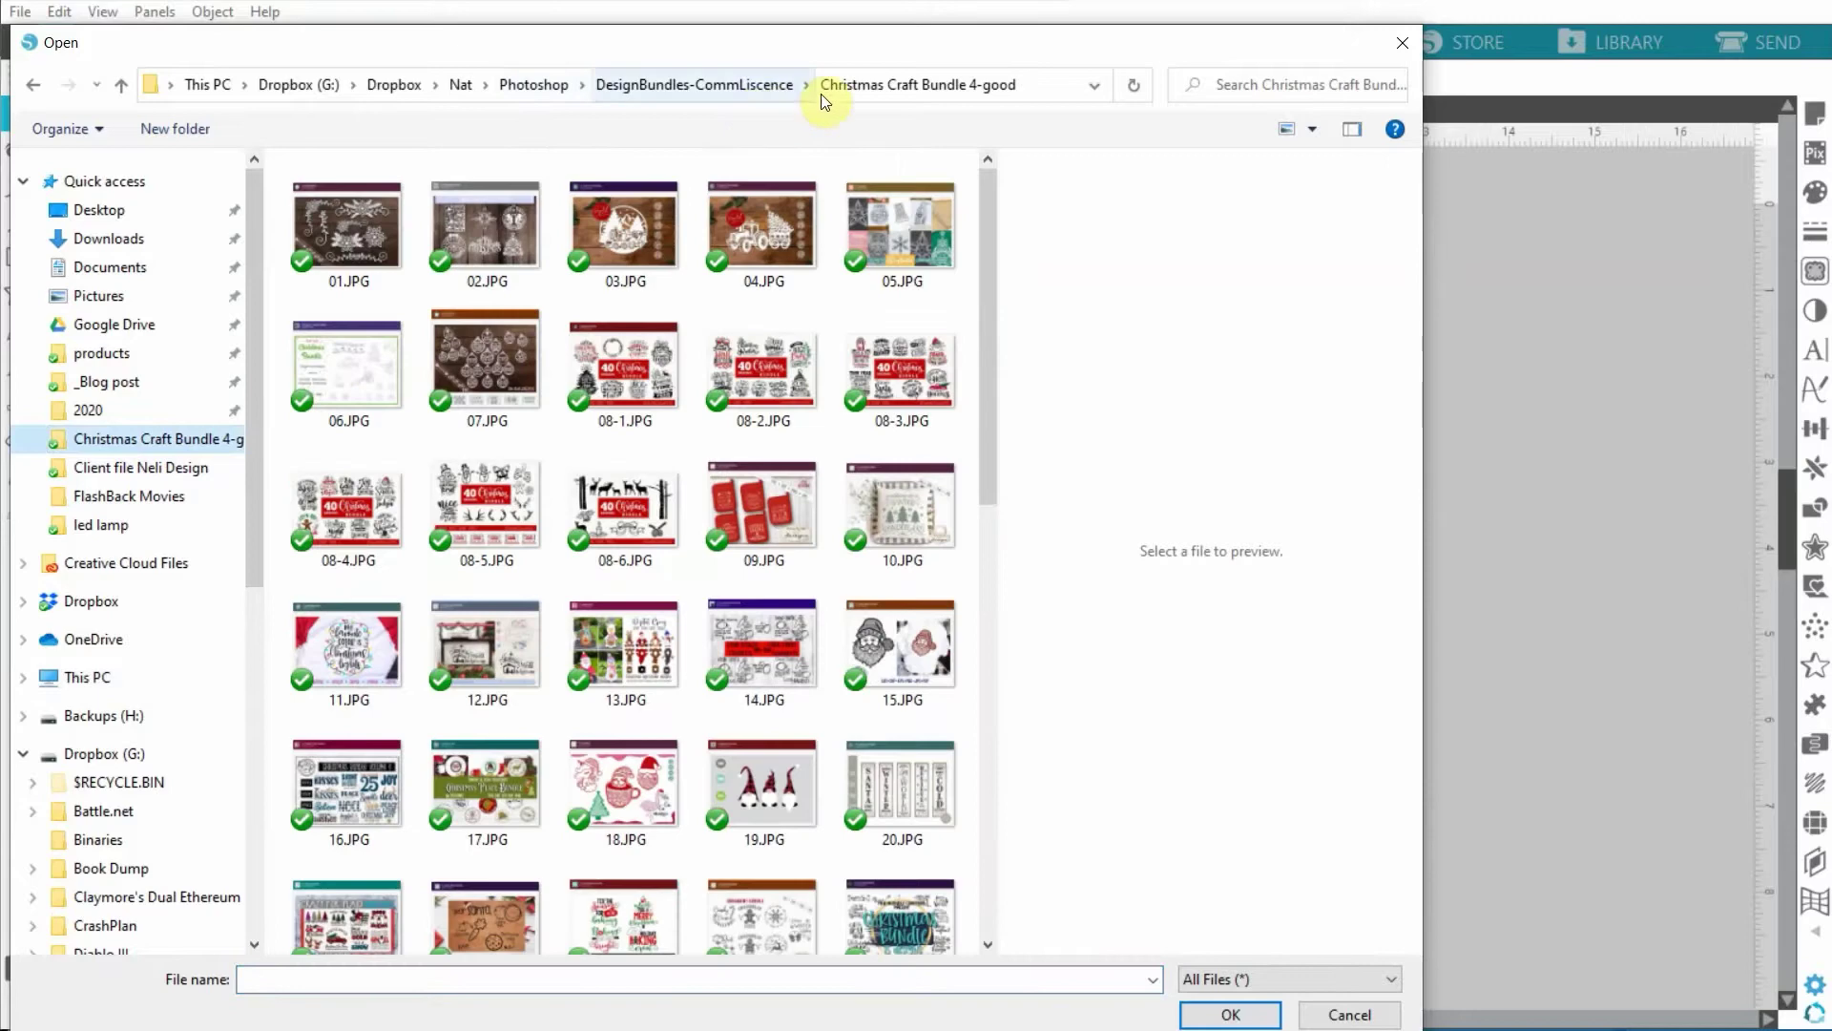
click(732, 90)
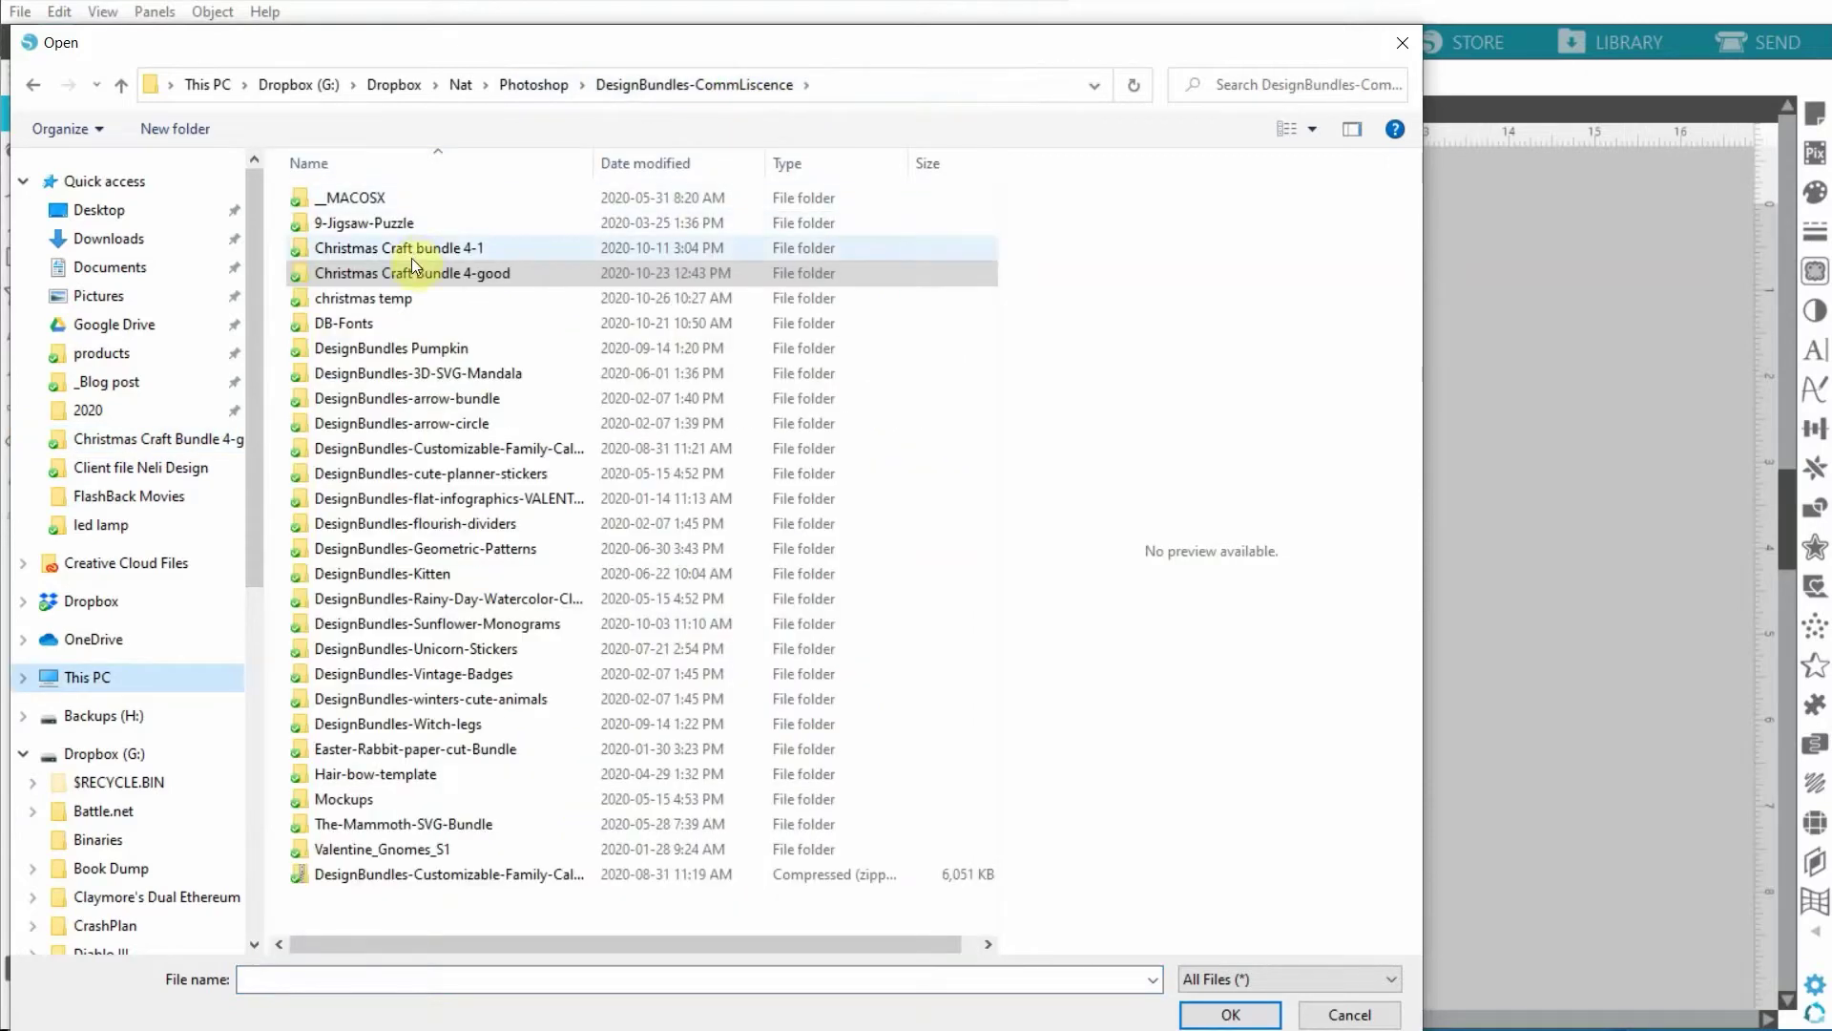
double_click(390, 300)
double_click(382, 198)
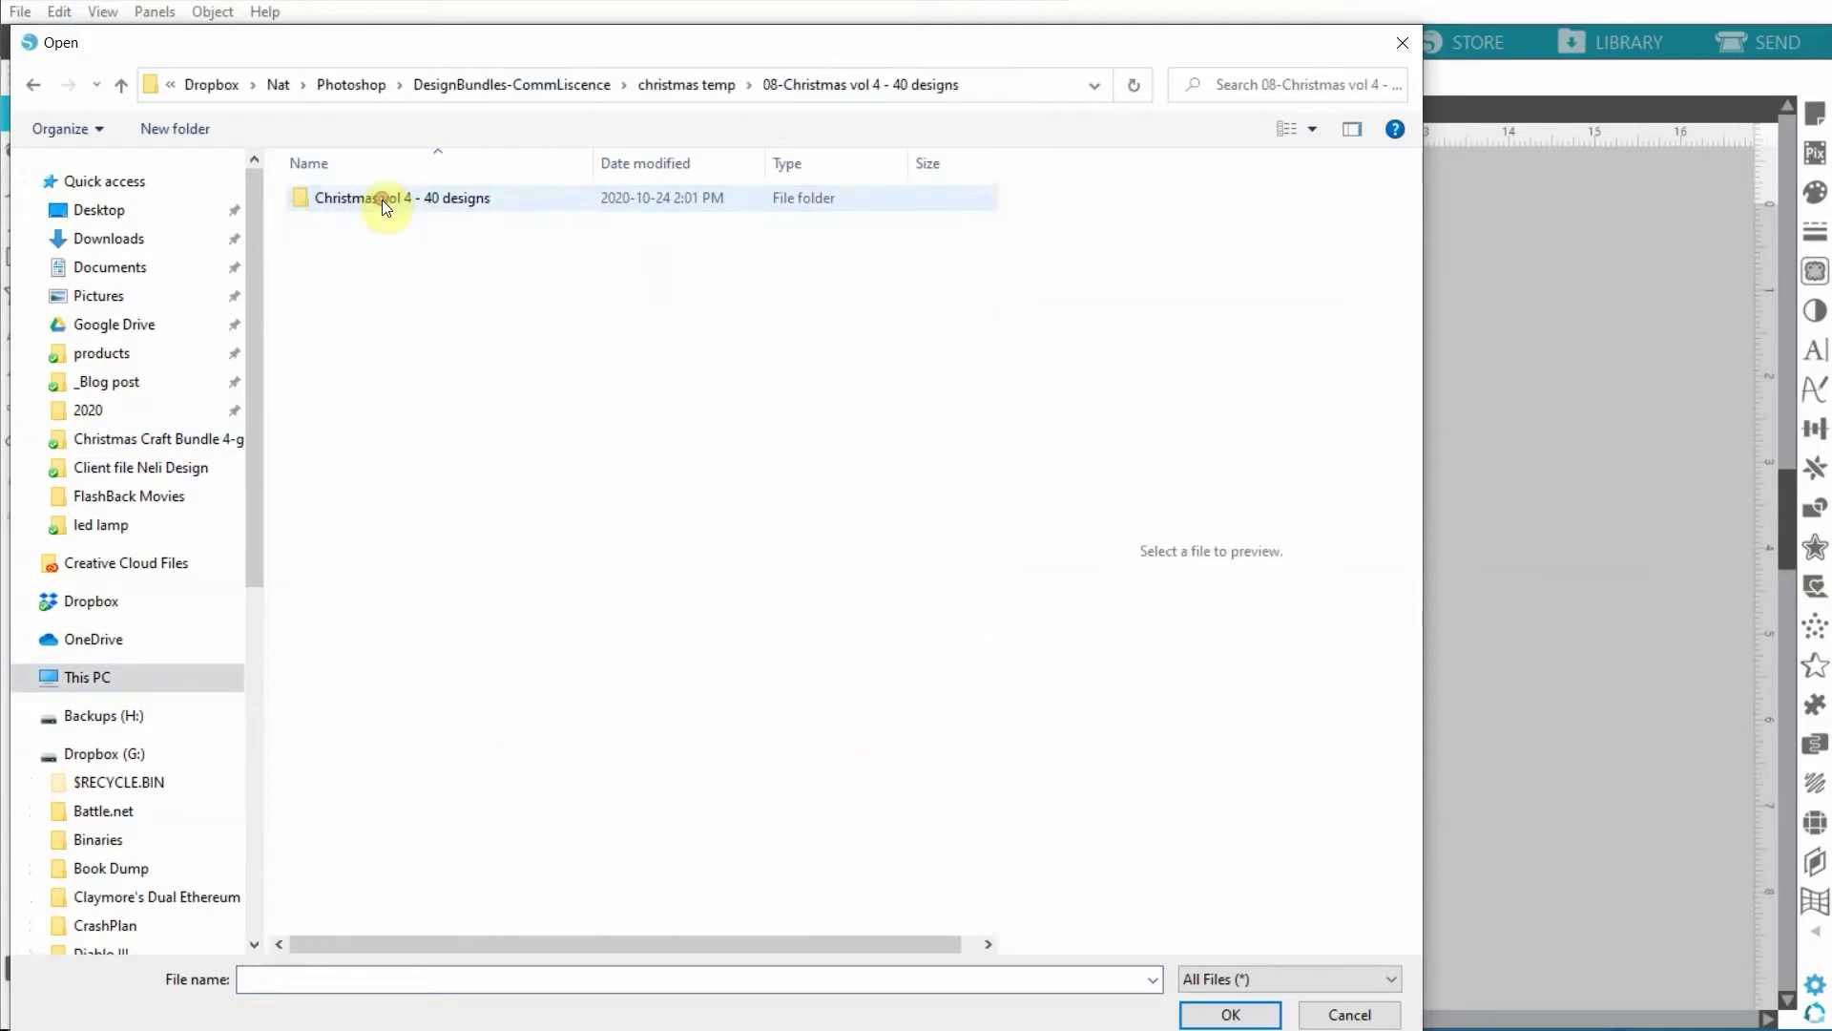
double_click(380, 195)
scroll(369, 517, down, 4)
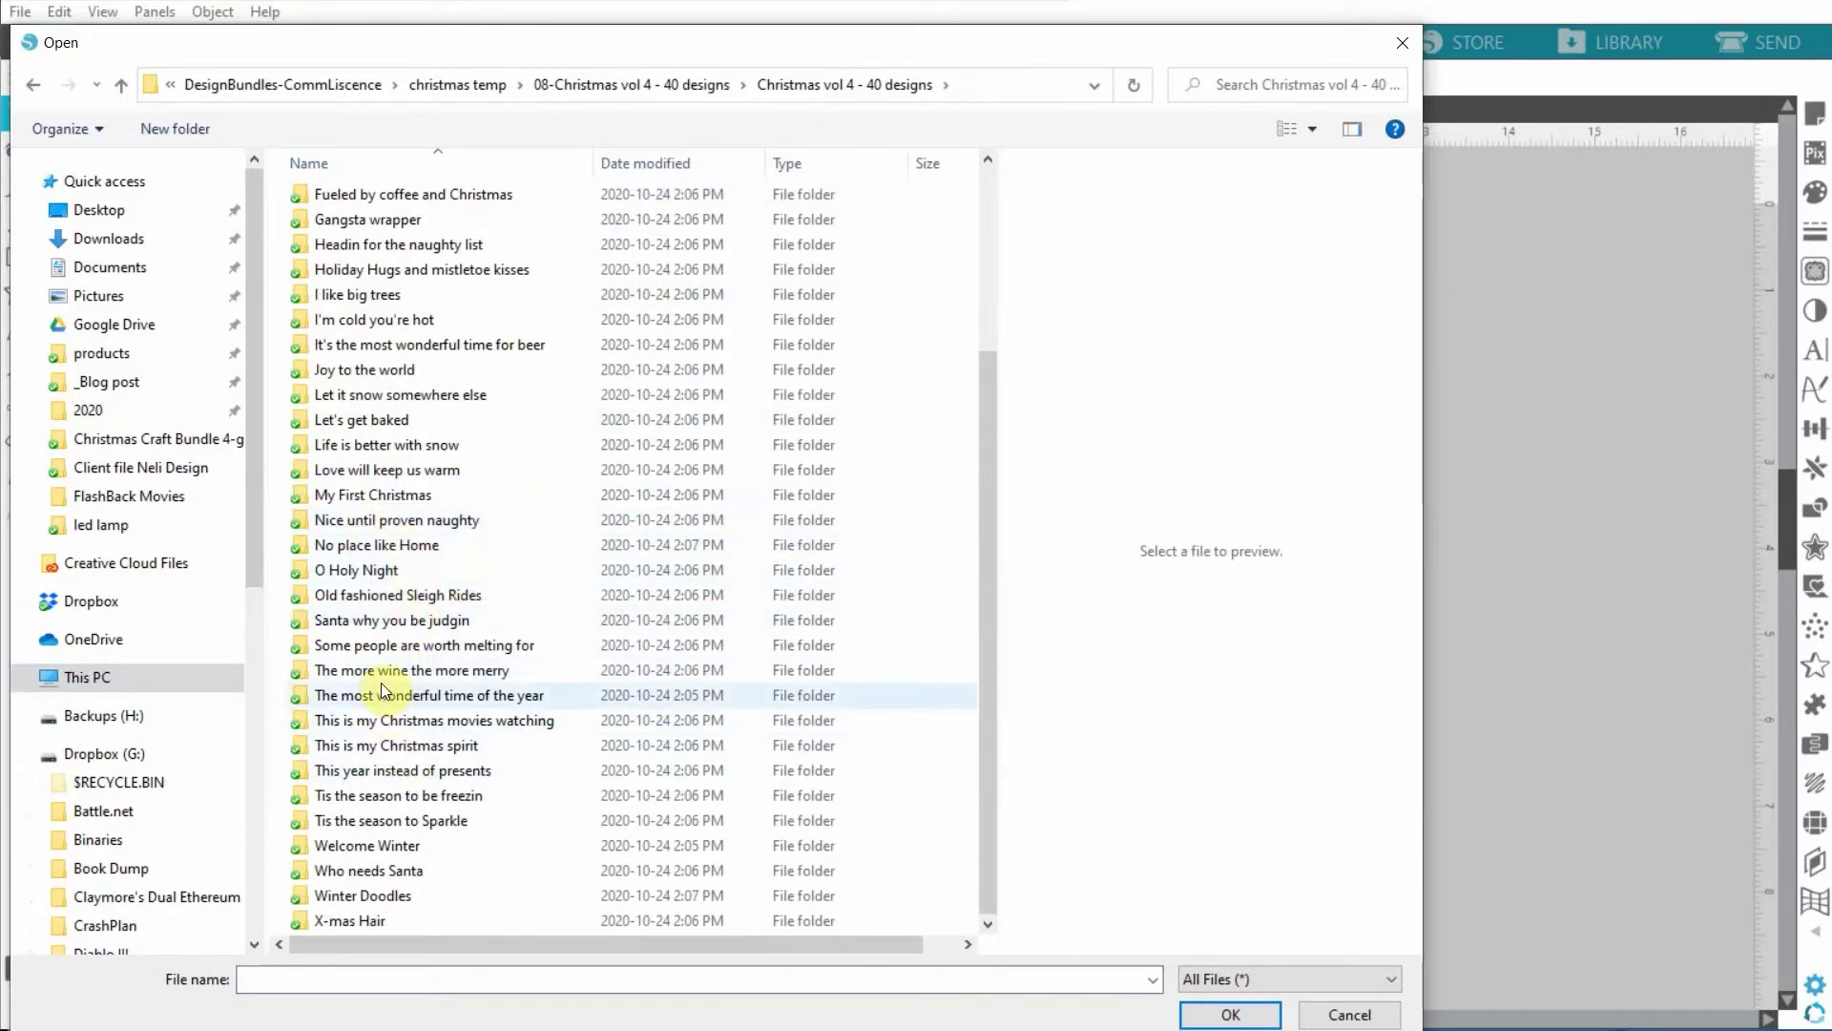
click(380, 796)
double_click(380, 794)
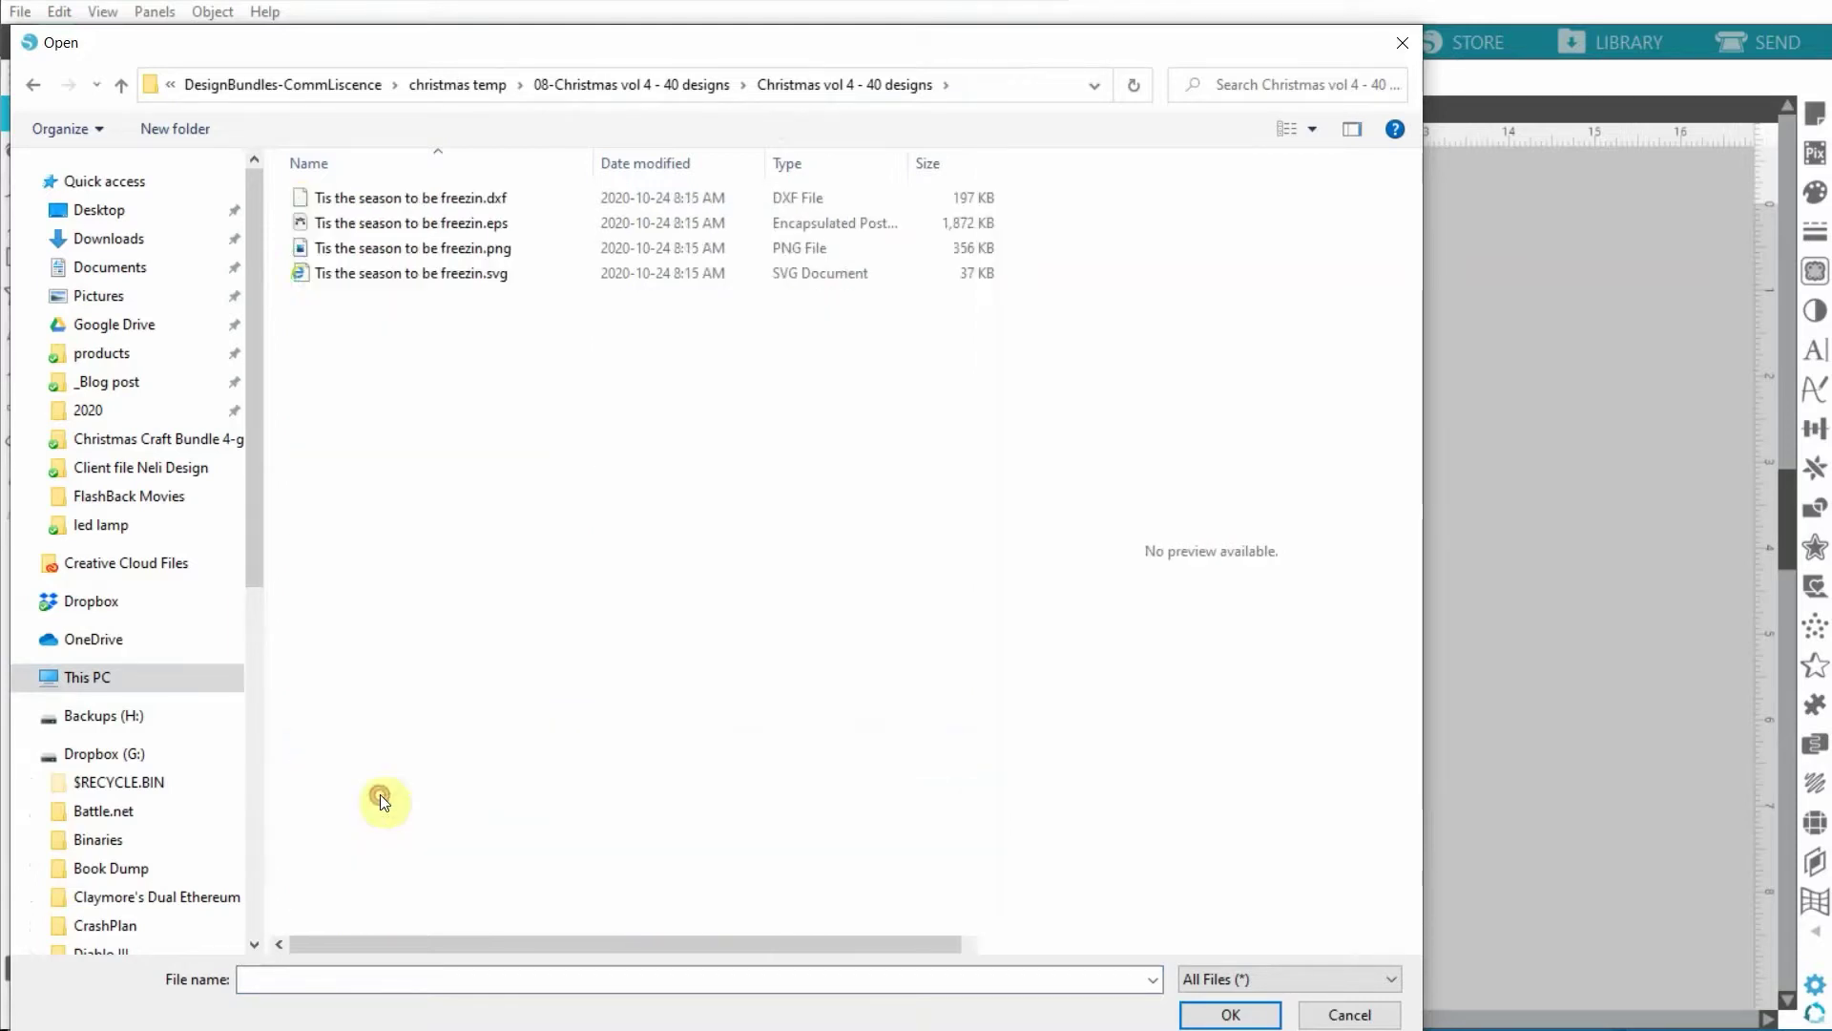
click(322, 274)
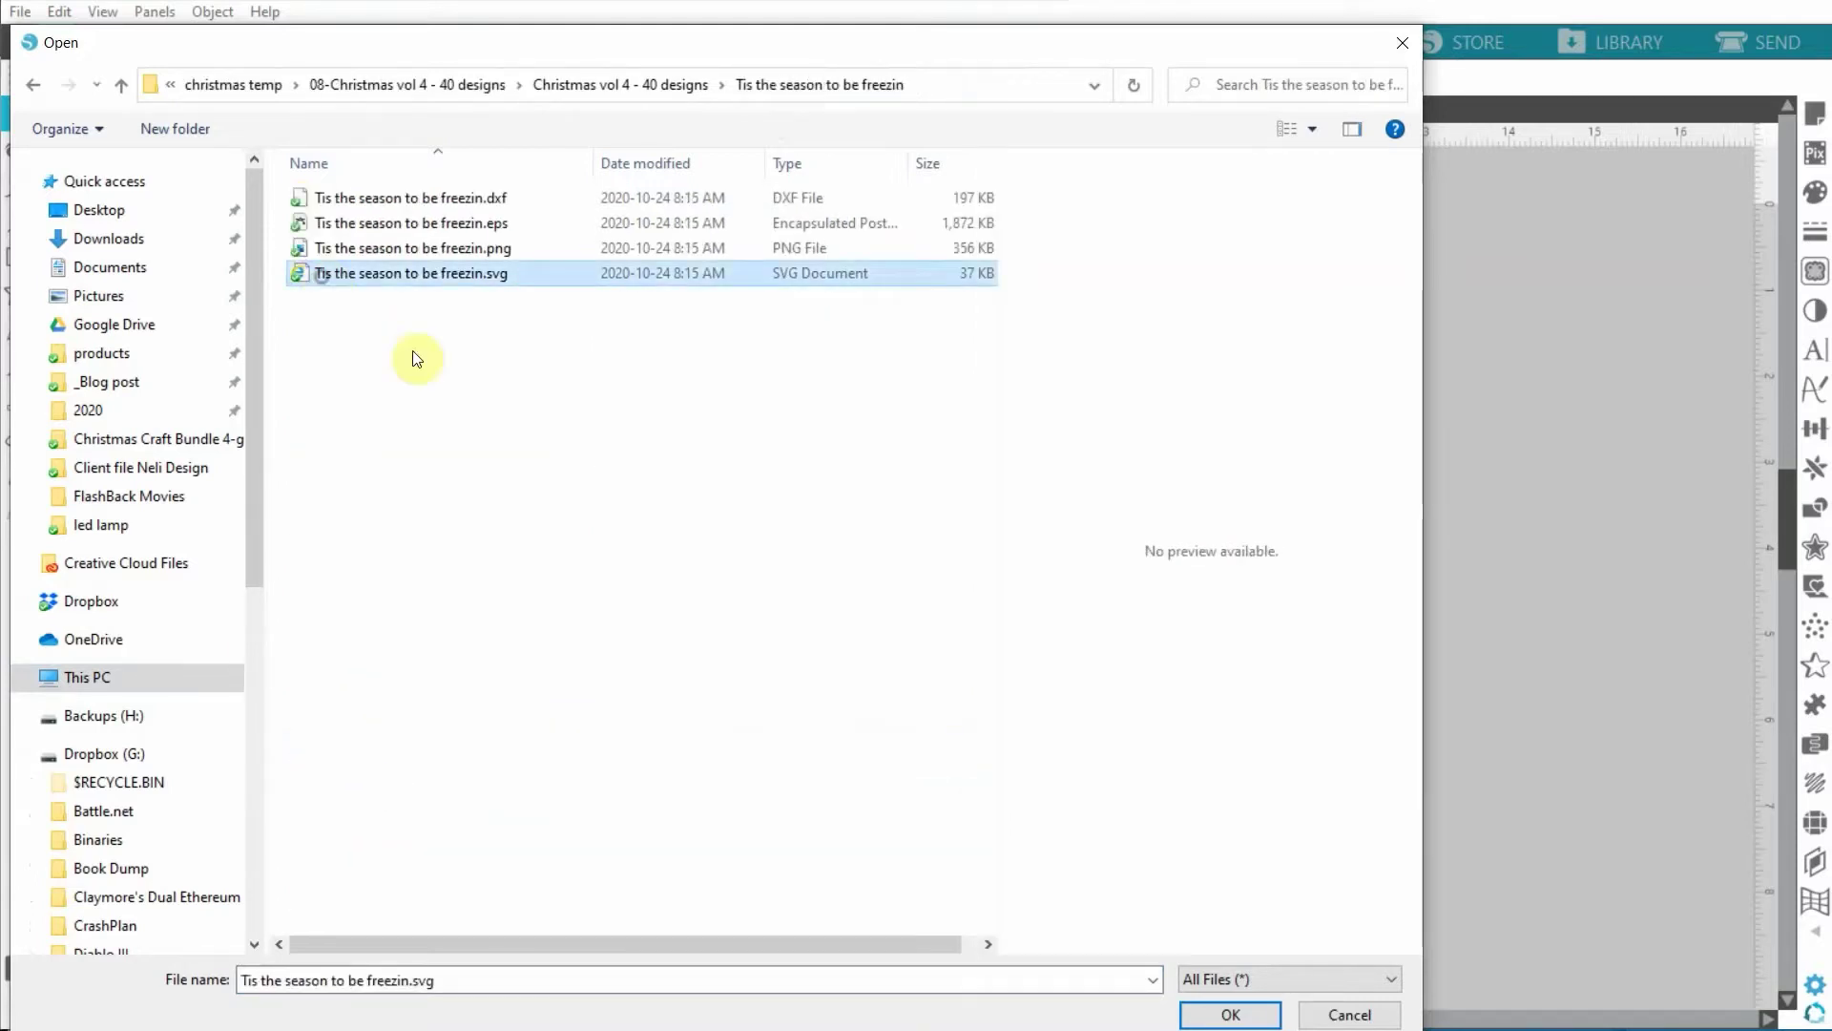
click(1241, 1013)
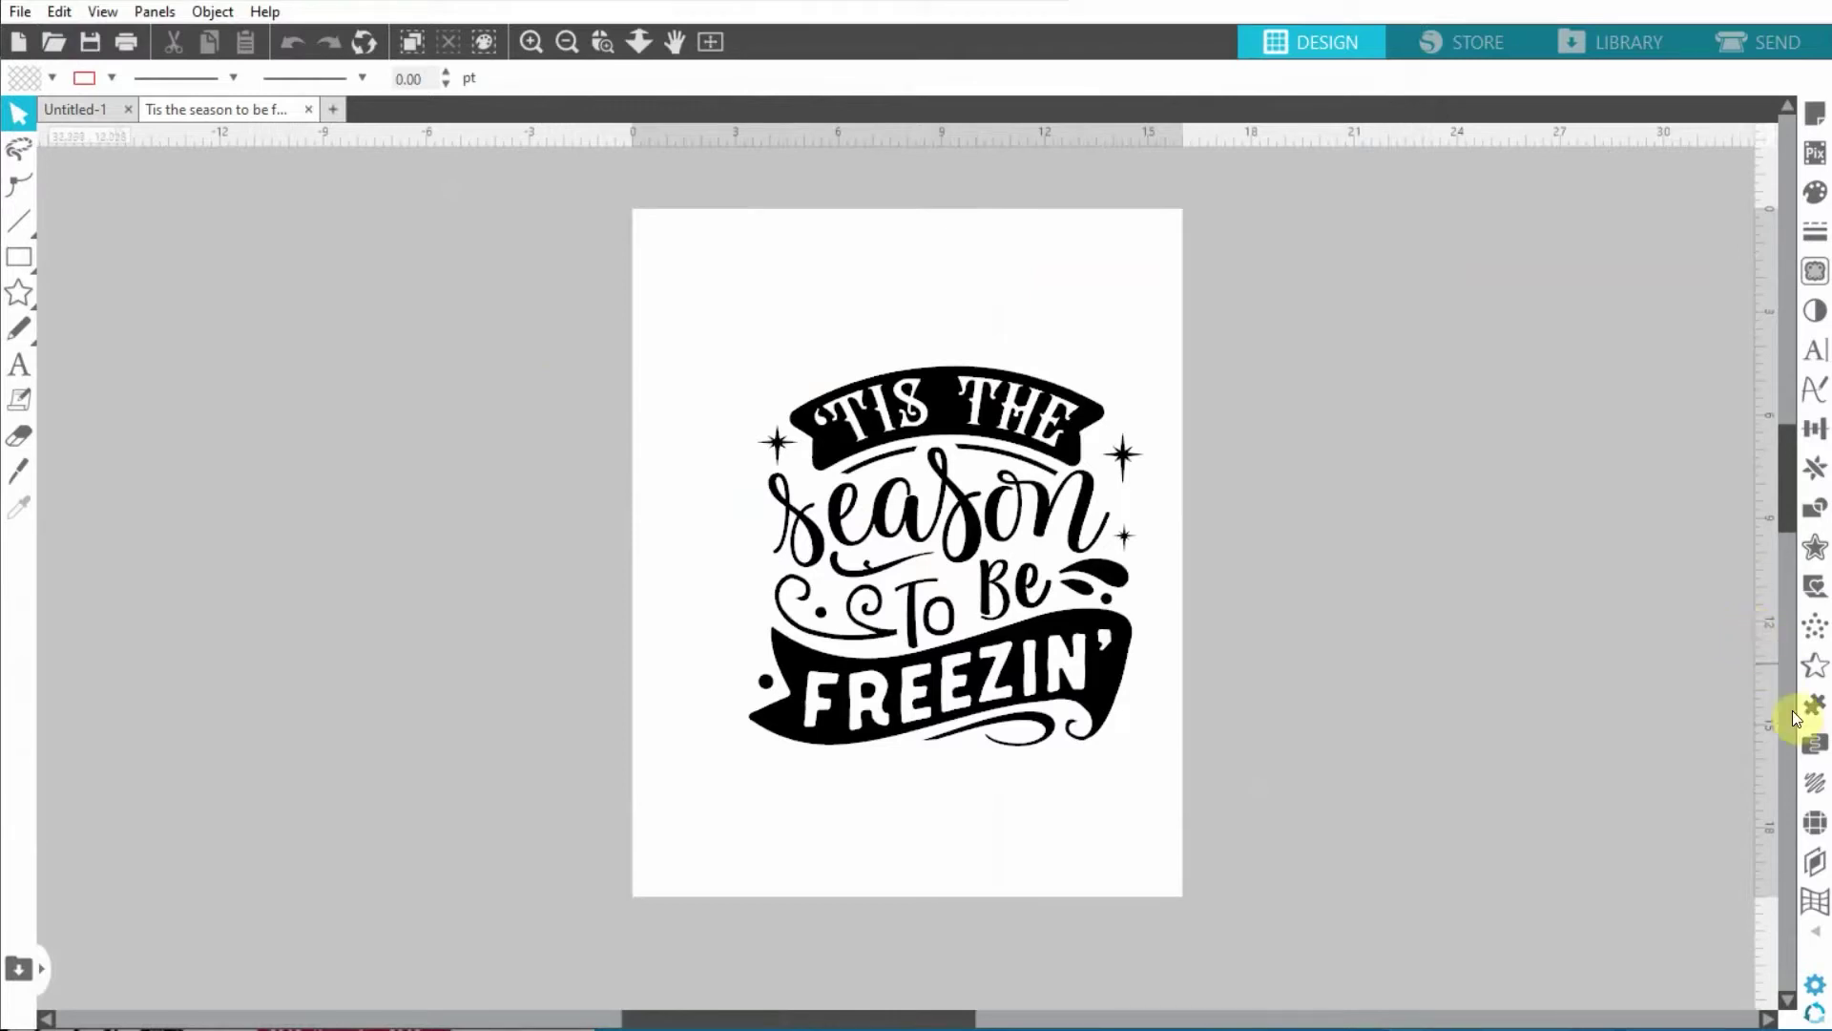
With the layer list shown, group all parts of the design and move the group to about X 1.890, Y 3.529 in
click(1814, 859)
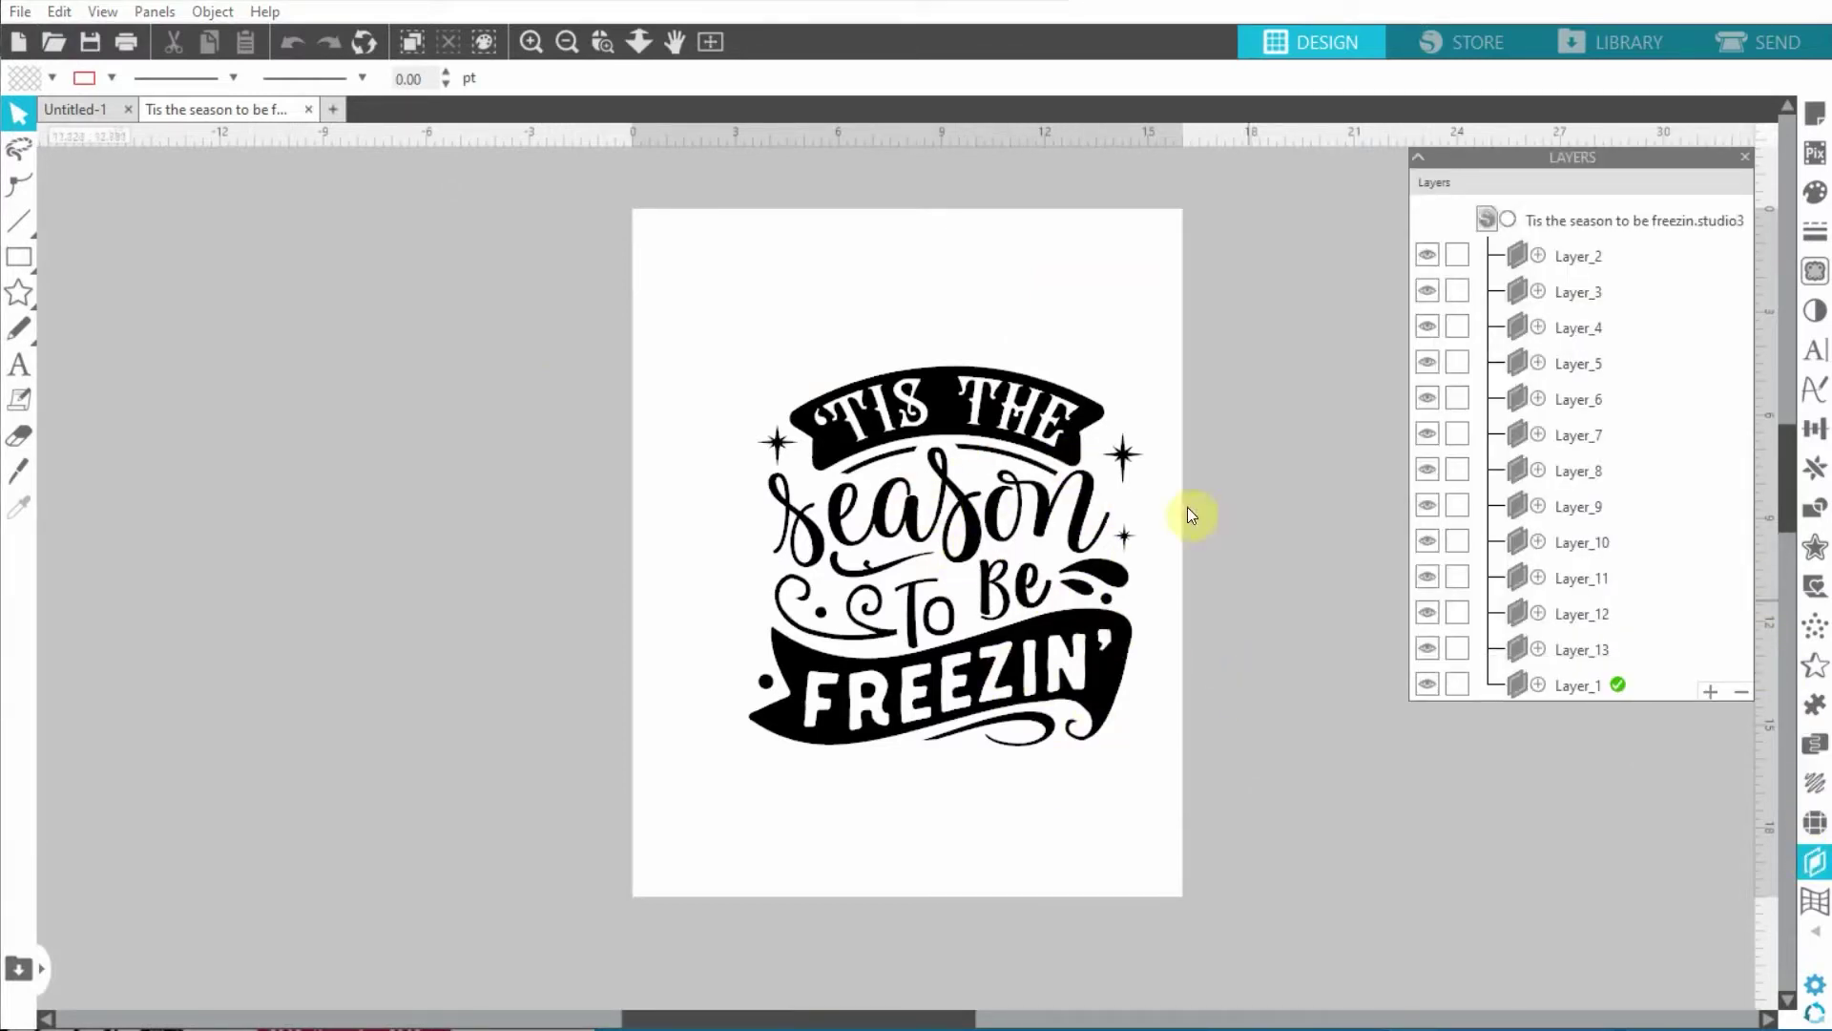
drag(711, 322, 1250, 856)
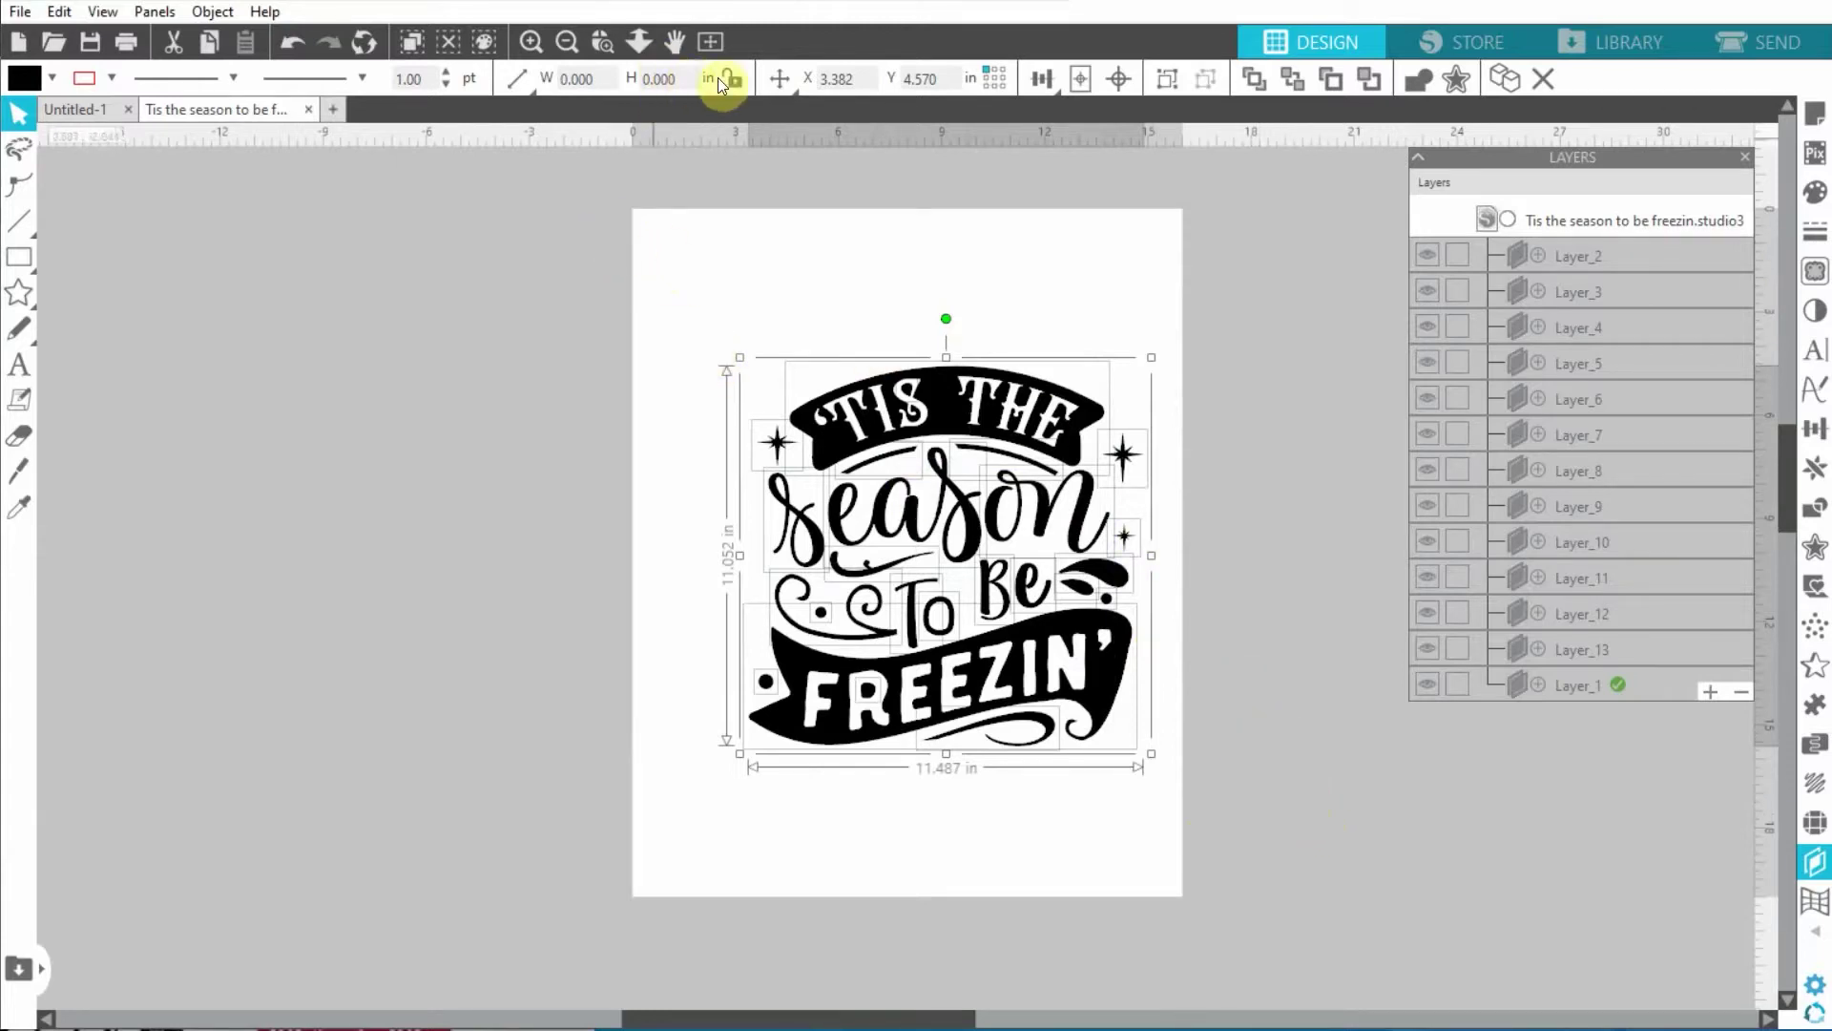
click(1164, 82)
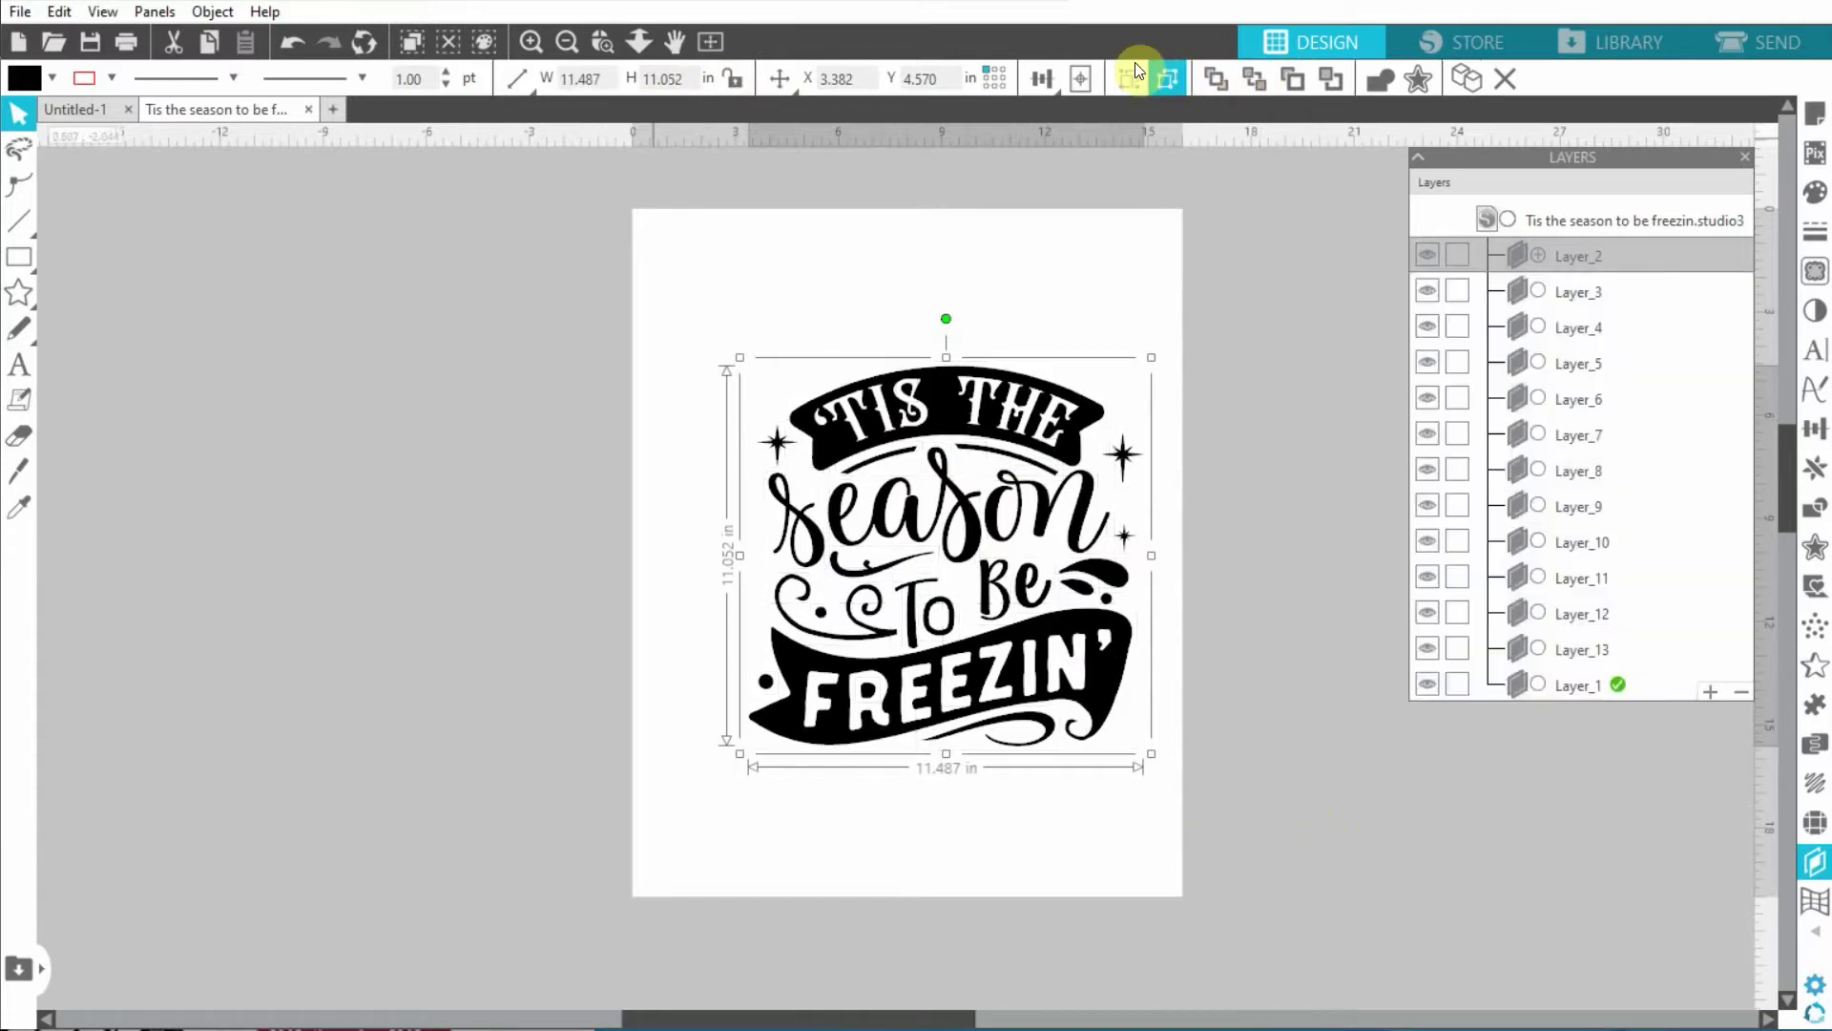
mouse_move(1036, 383)
mouse_down()
mouse_move(1000, 346)
mouse_move(1044, 368)
mouse_move(1010, 373)
mouse_up()
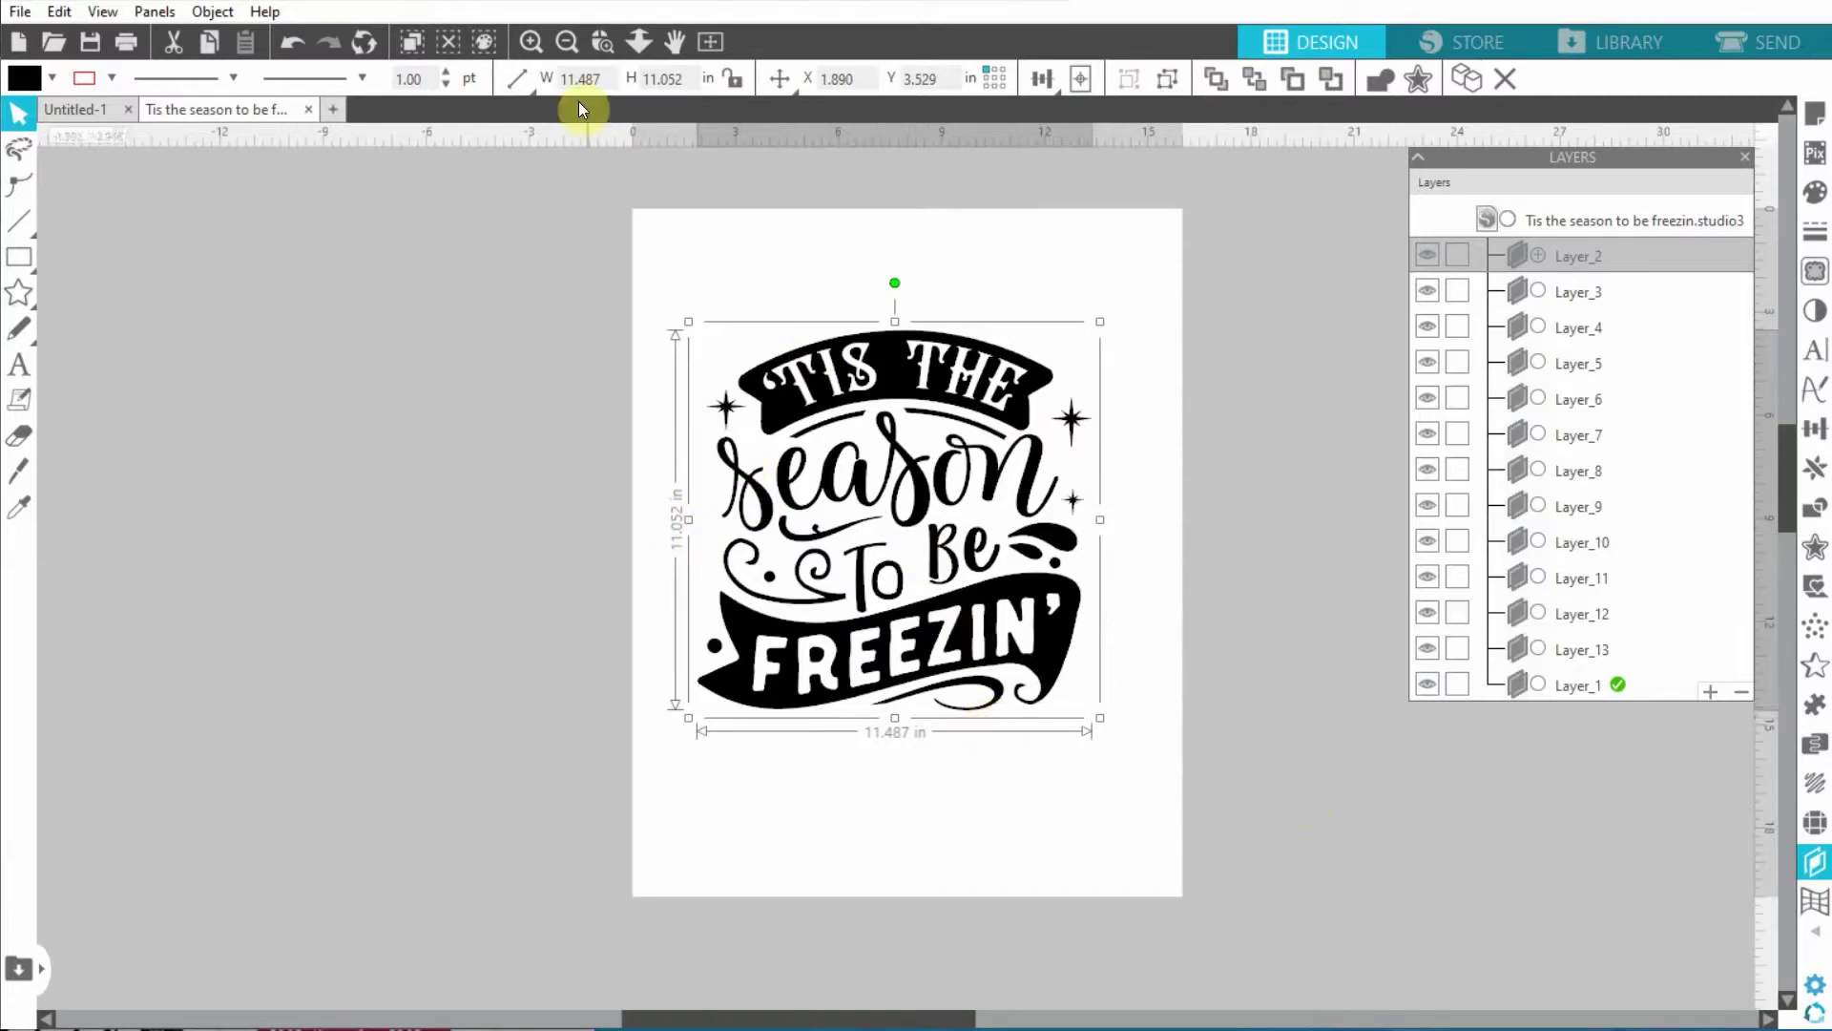
drag(605, 76, 545, 79)
text(5)
key(Return)
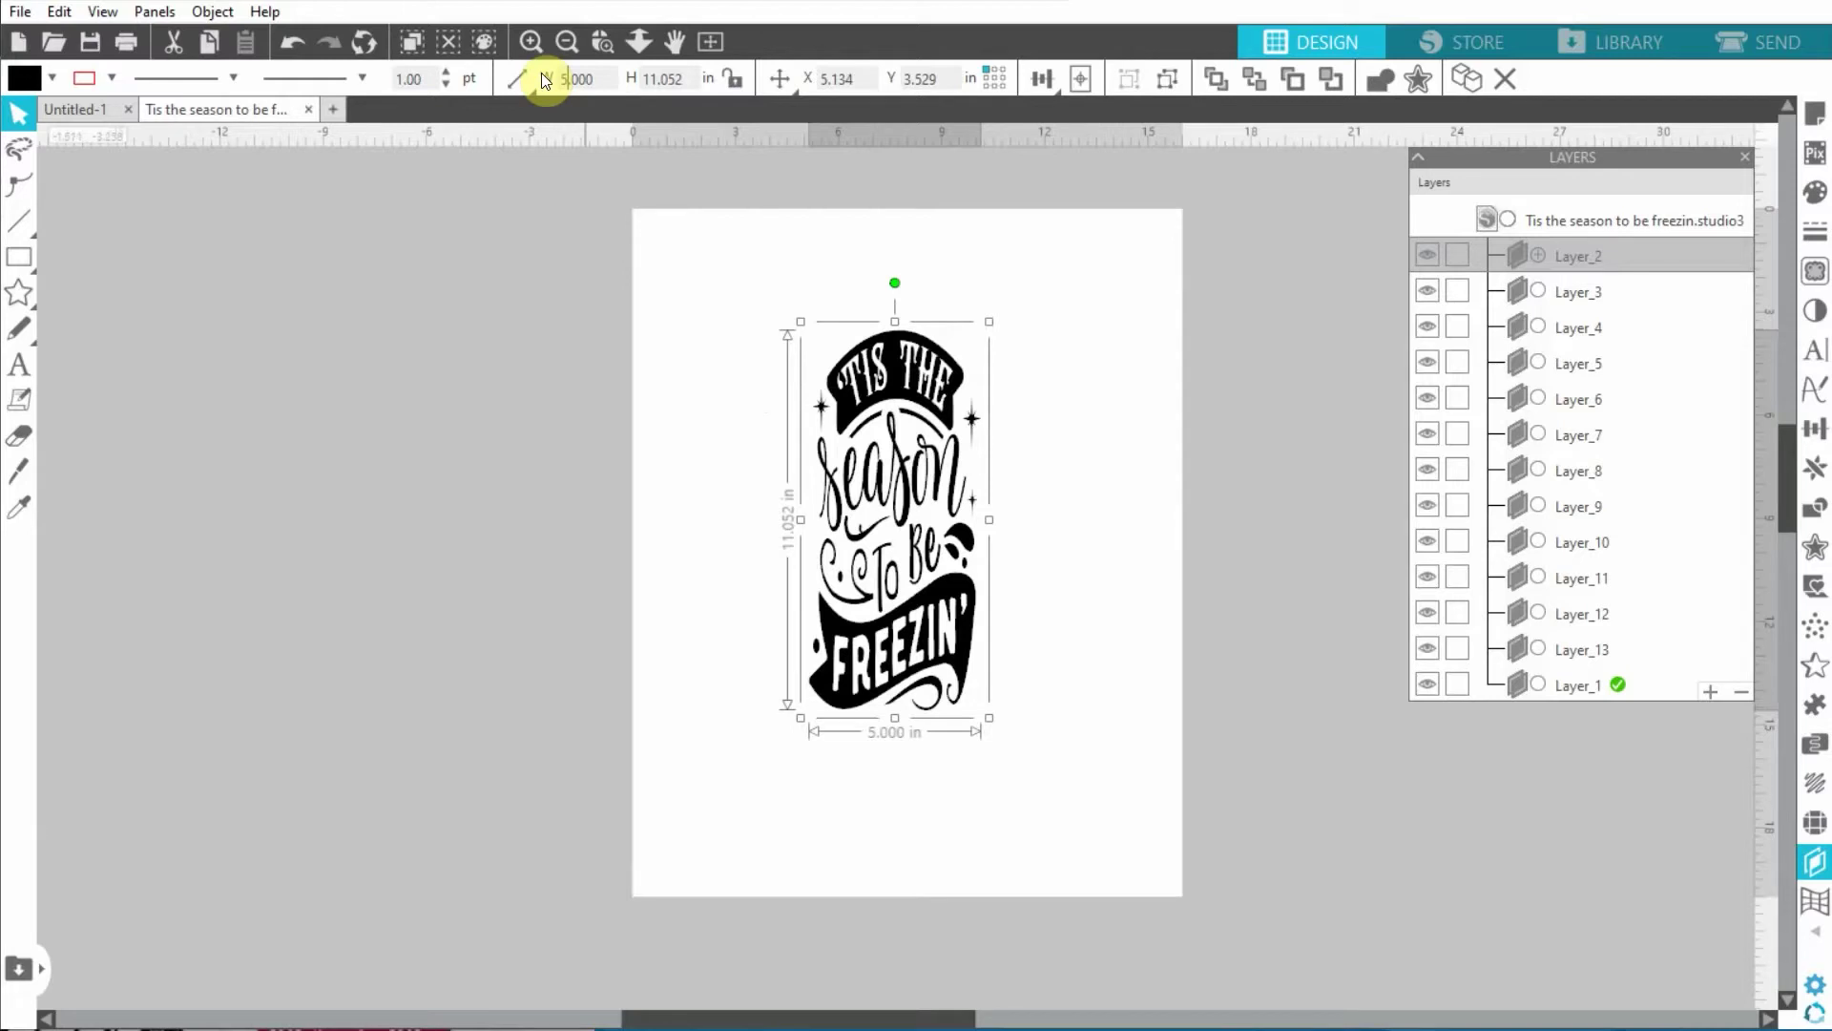
click(737, 80)
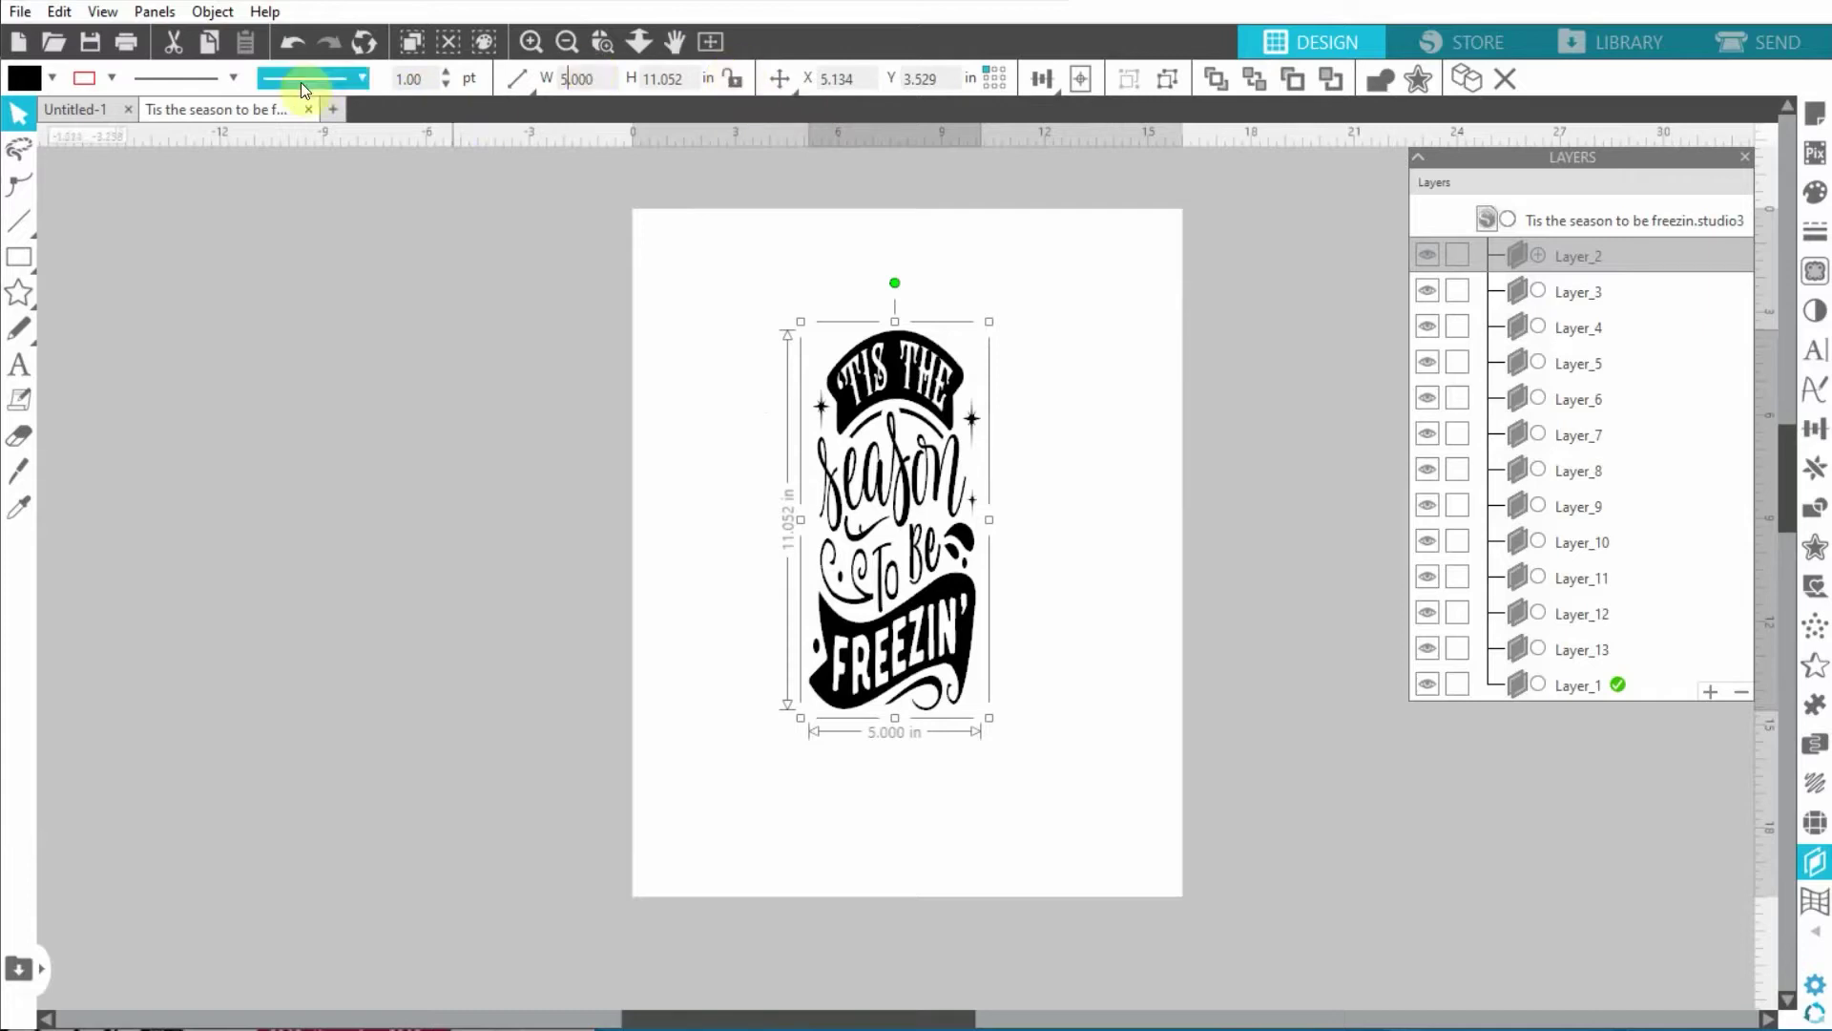
click(293, 44)
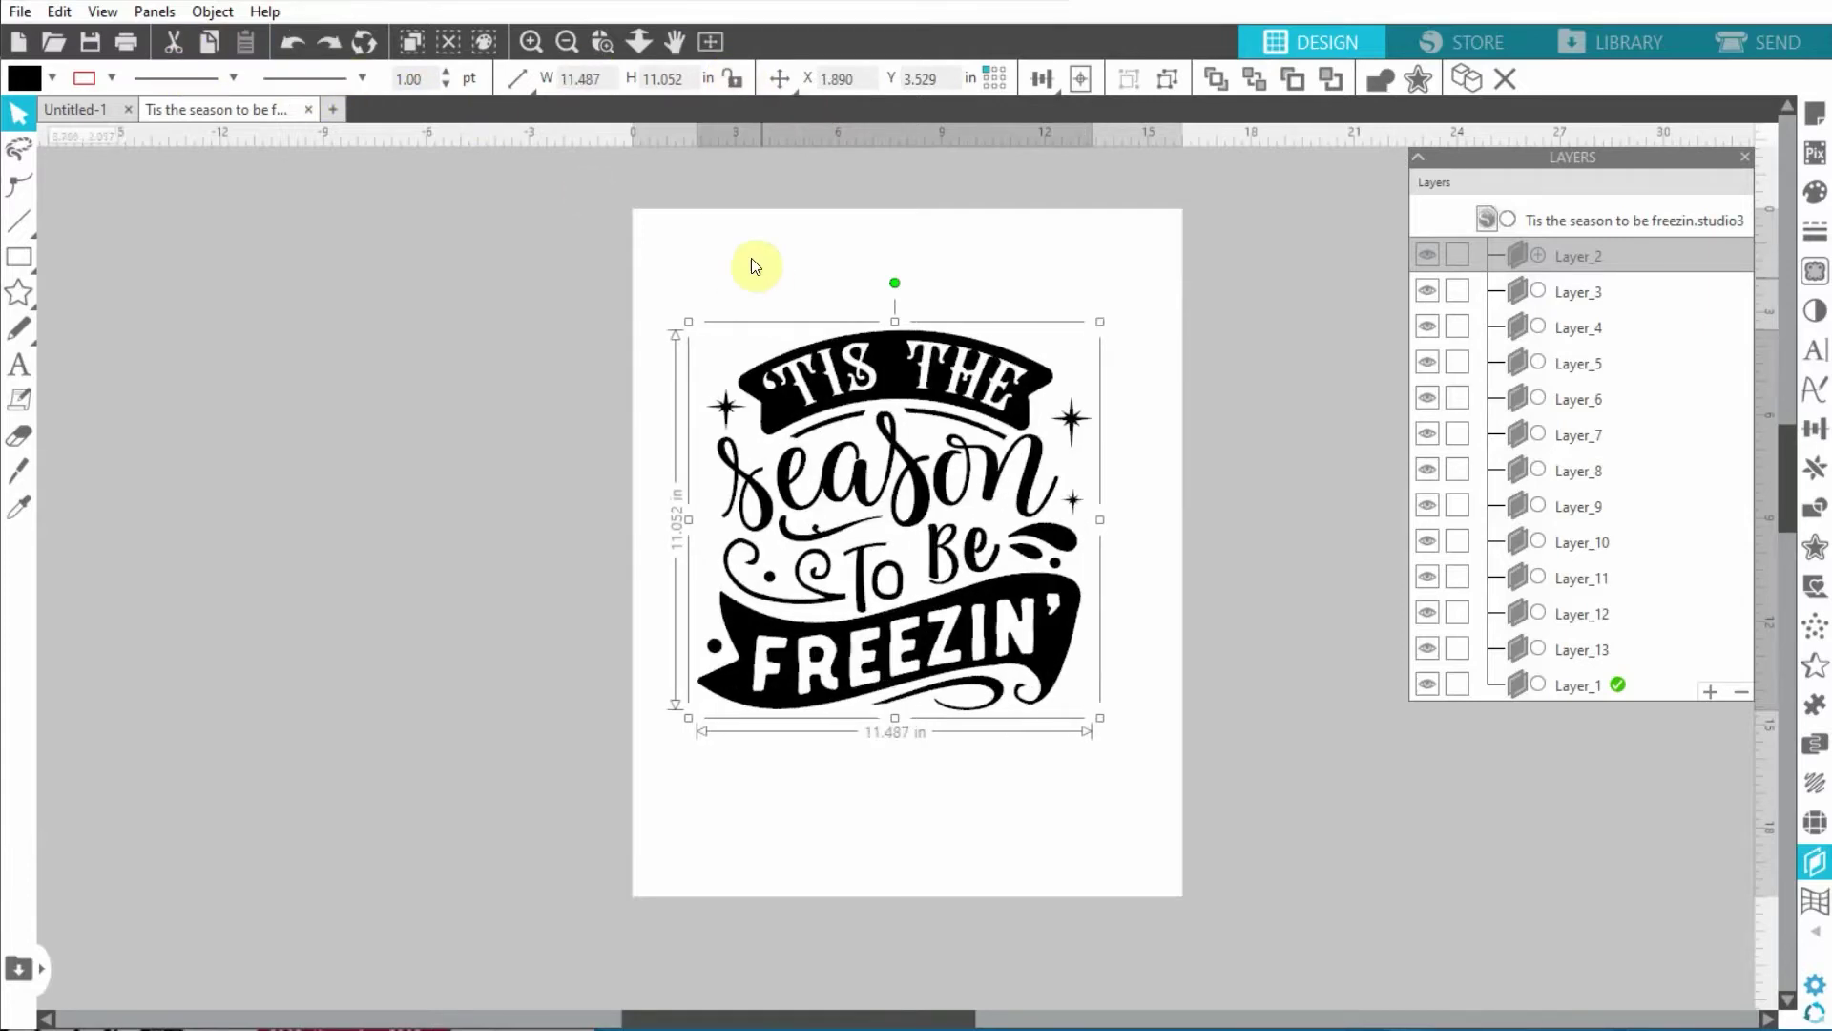
Lock the grouped design's proportions and set its width to 5 inches
click(731, 76)
click(585, 81)
text(5)
key(Return)
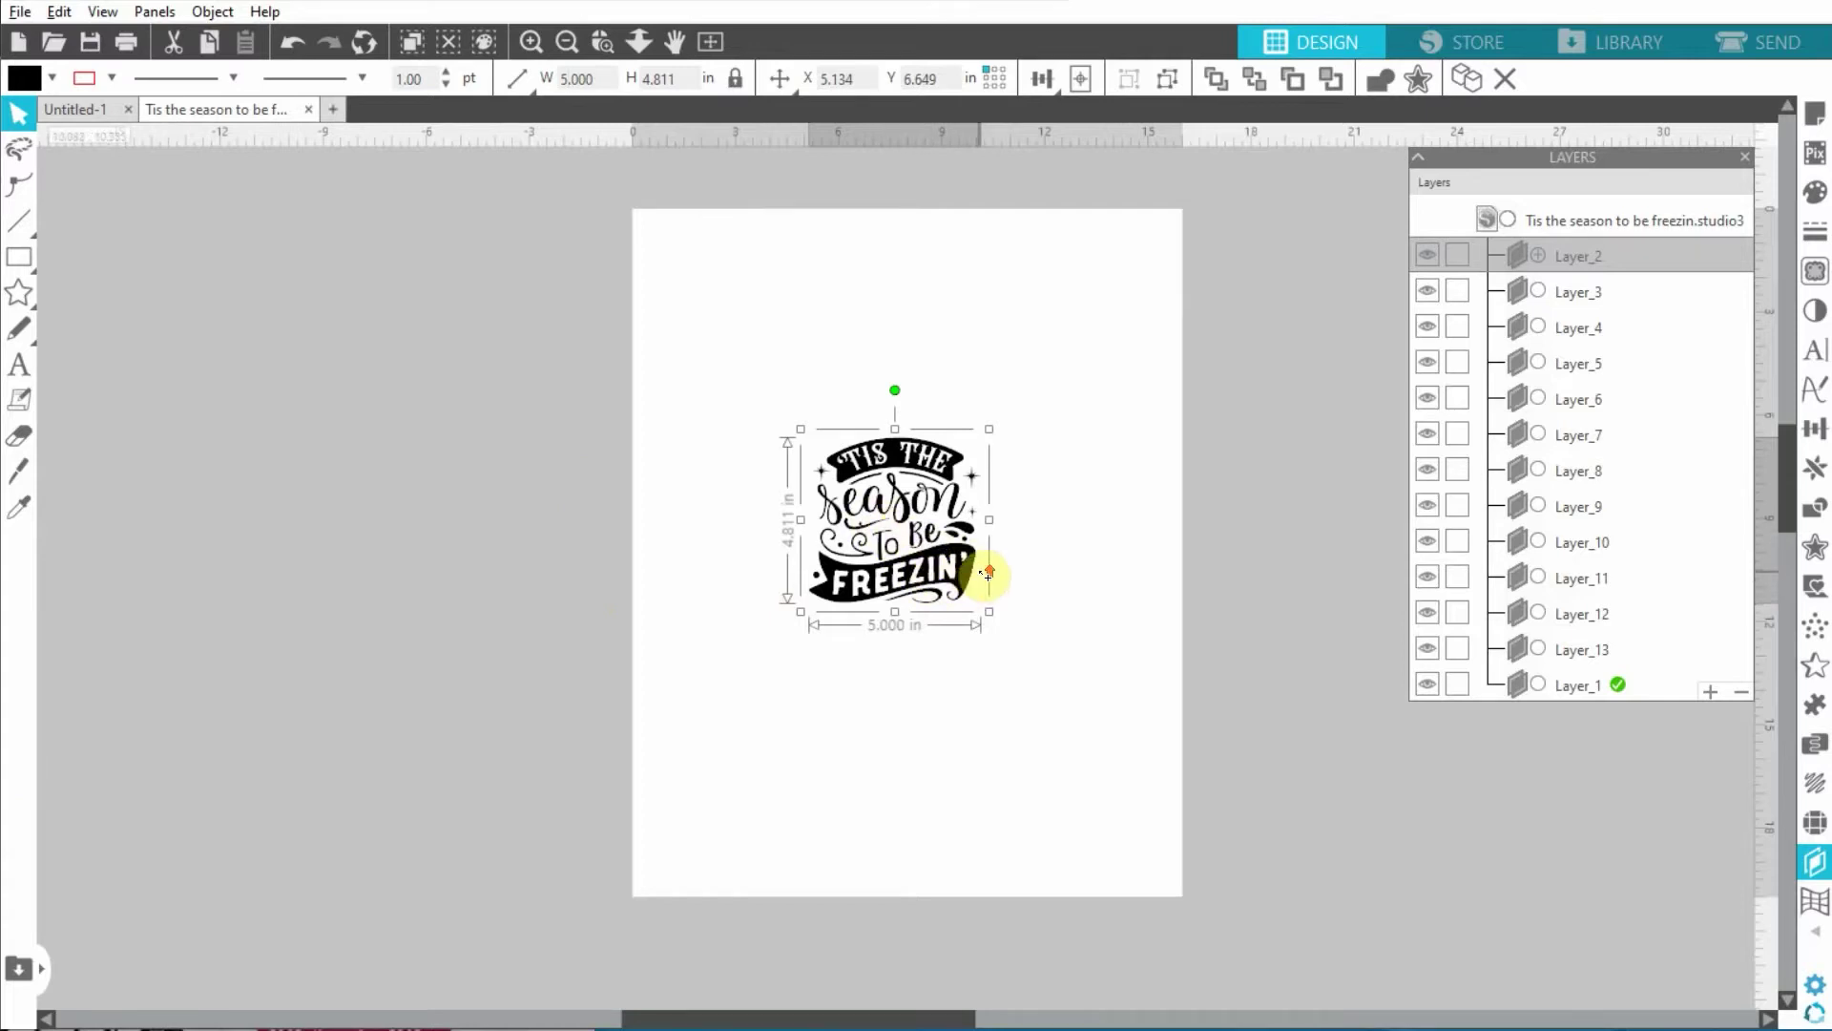
Reposition the resized design on the page at about X 3.762, Y 7.349 in
scroll(982, 581, up, 4)
scroll(703, 484, up, 4)
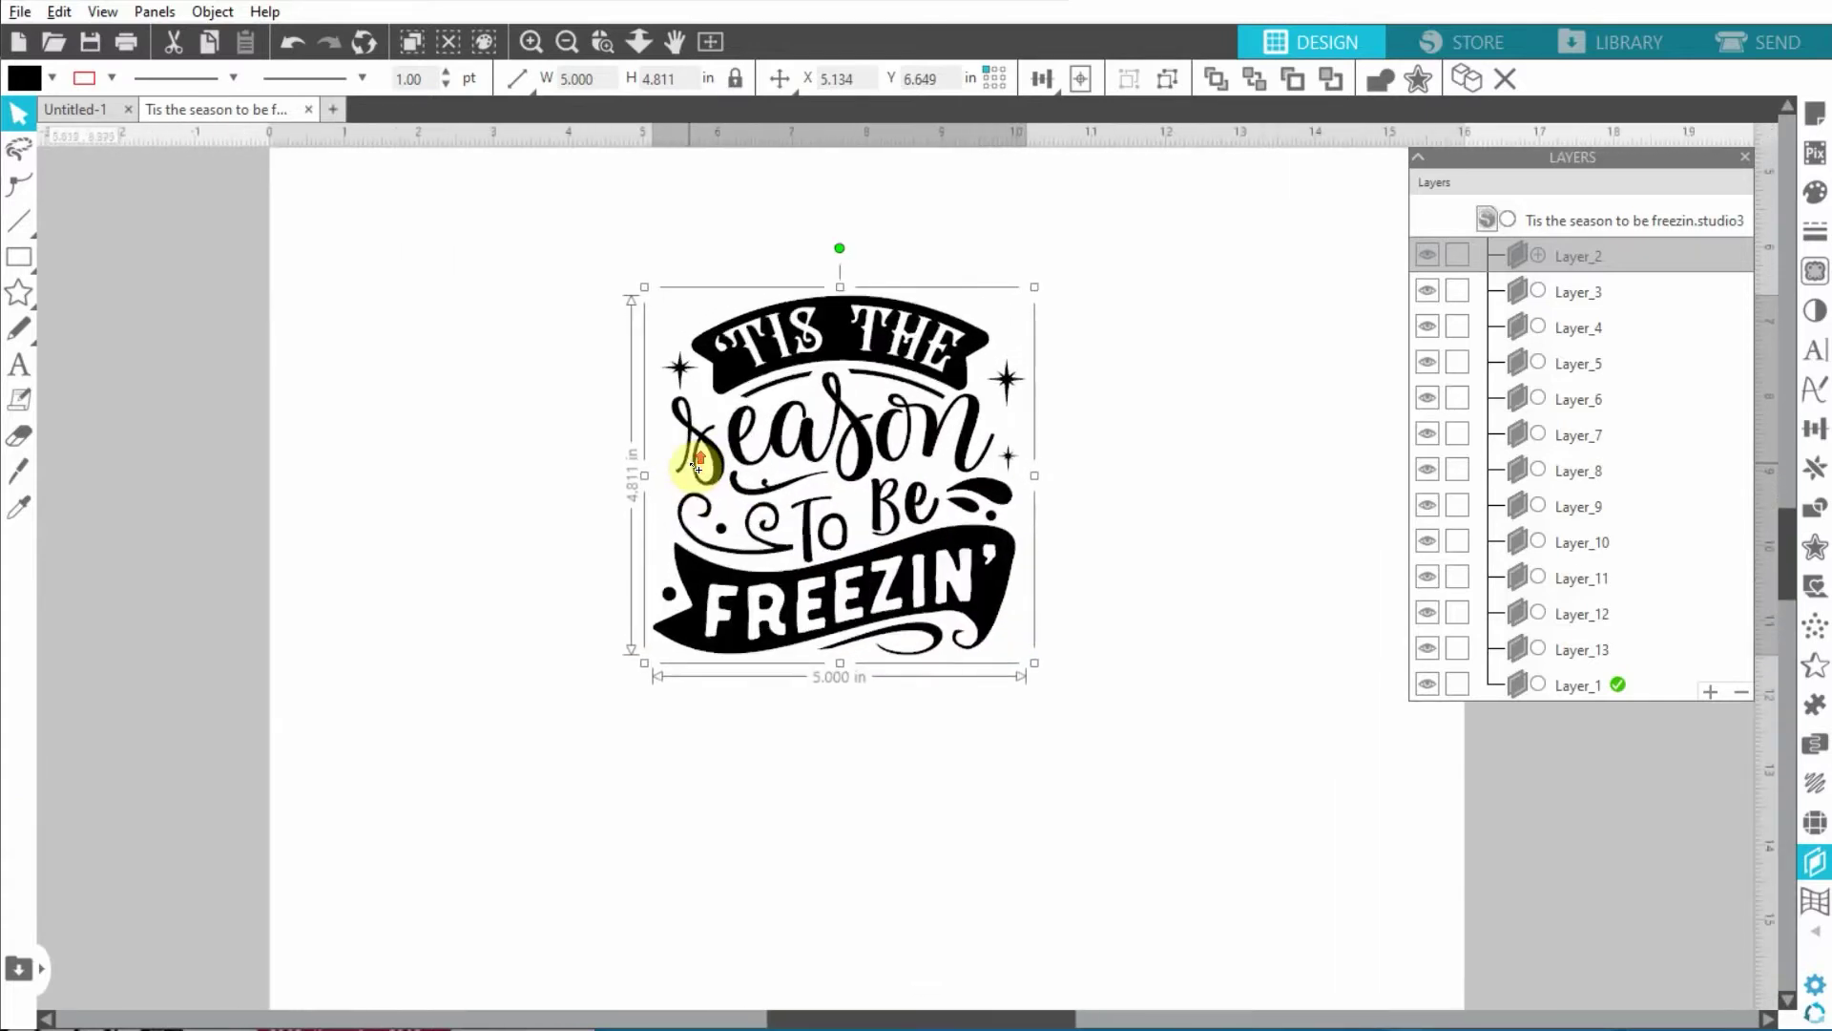
scroll(697, 470, up, 1)
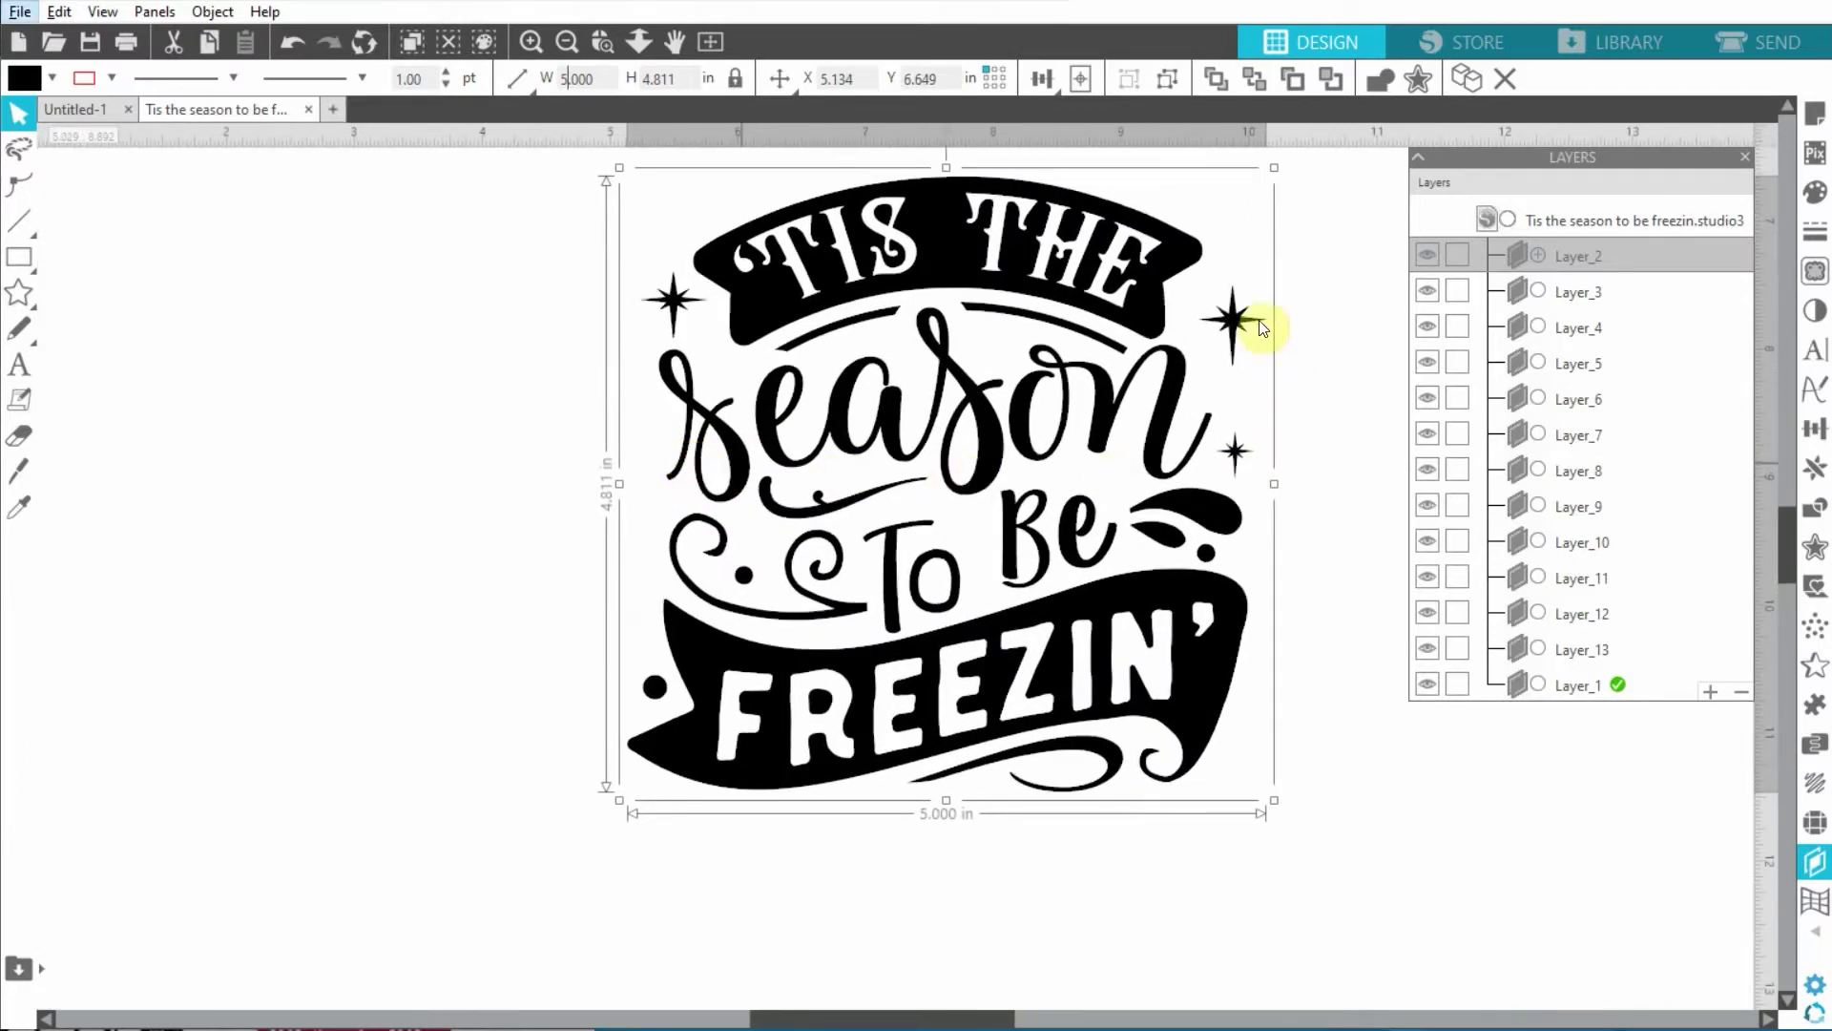
drag(1110, 305, 952, 367)
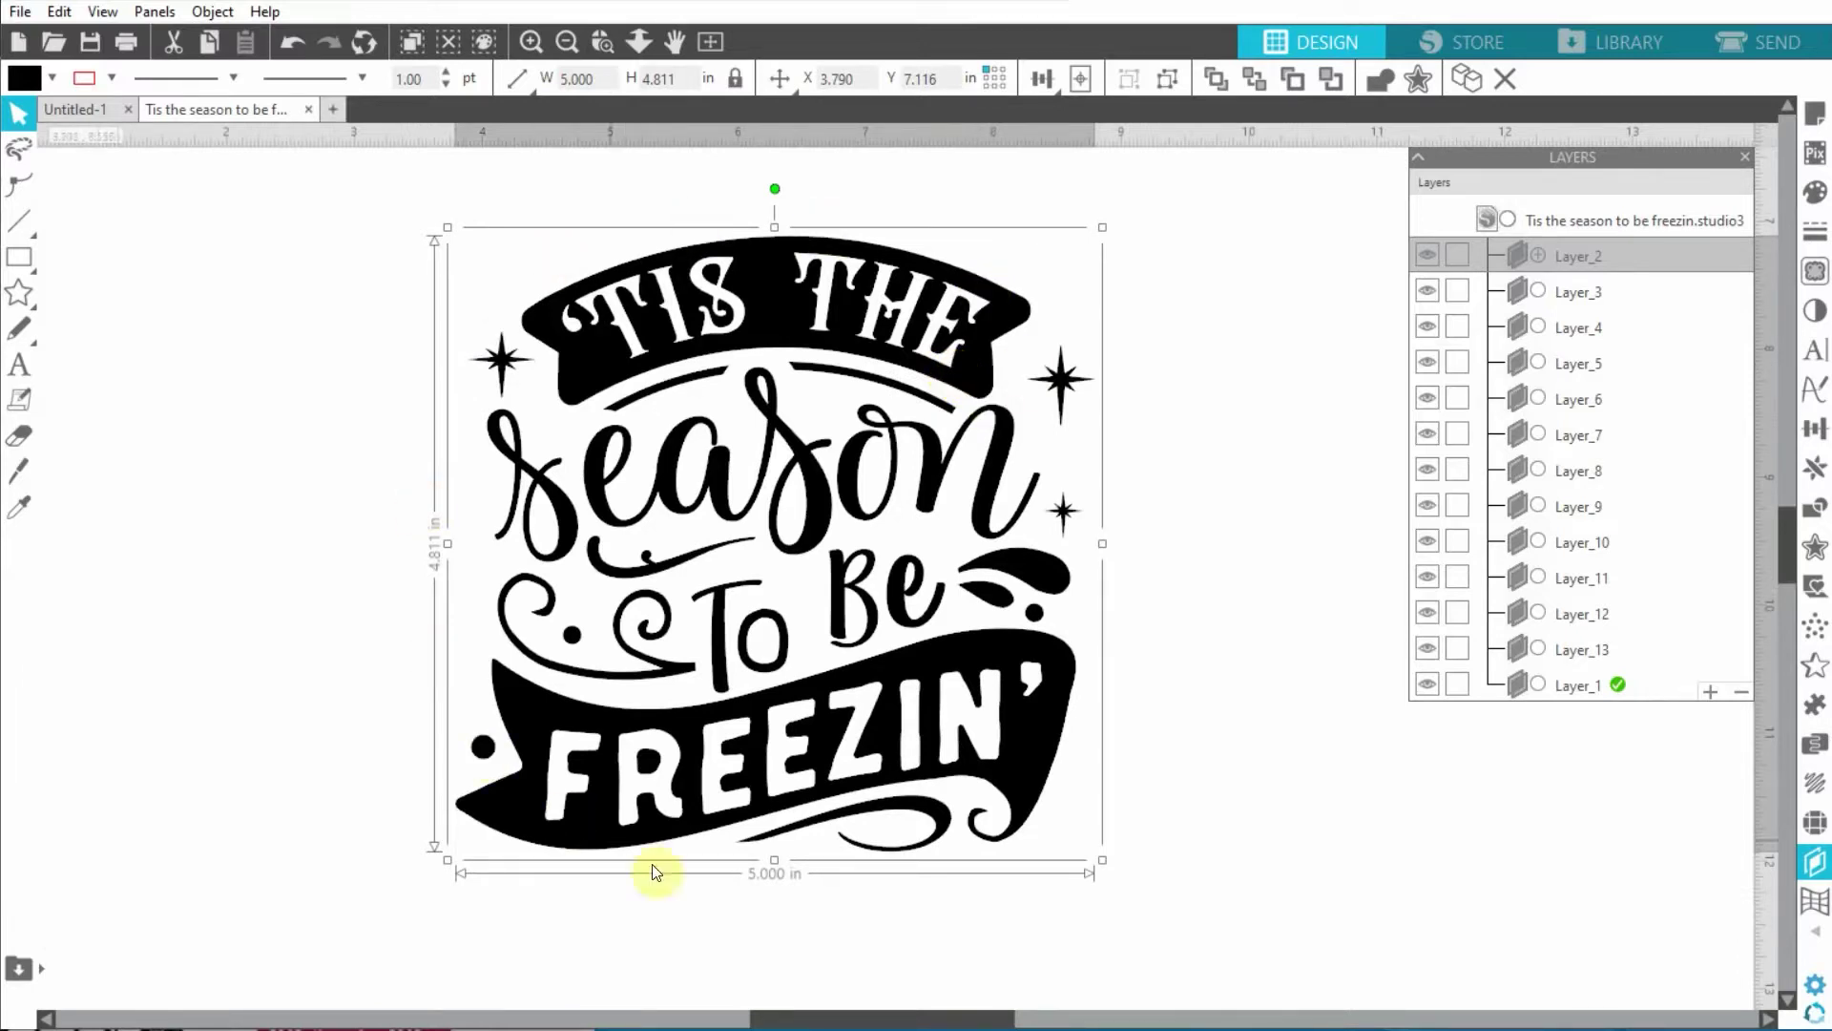
drag(1051, 695, 1047, 725)
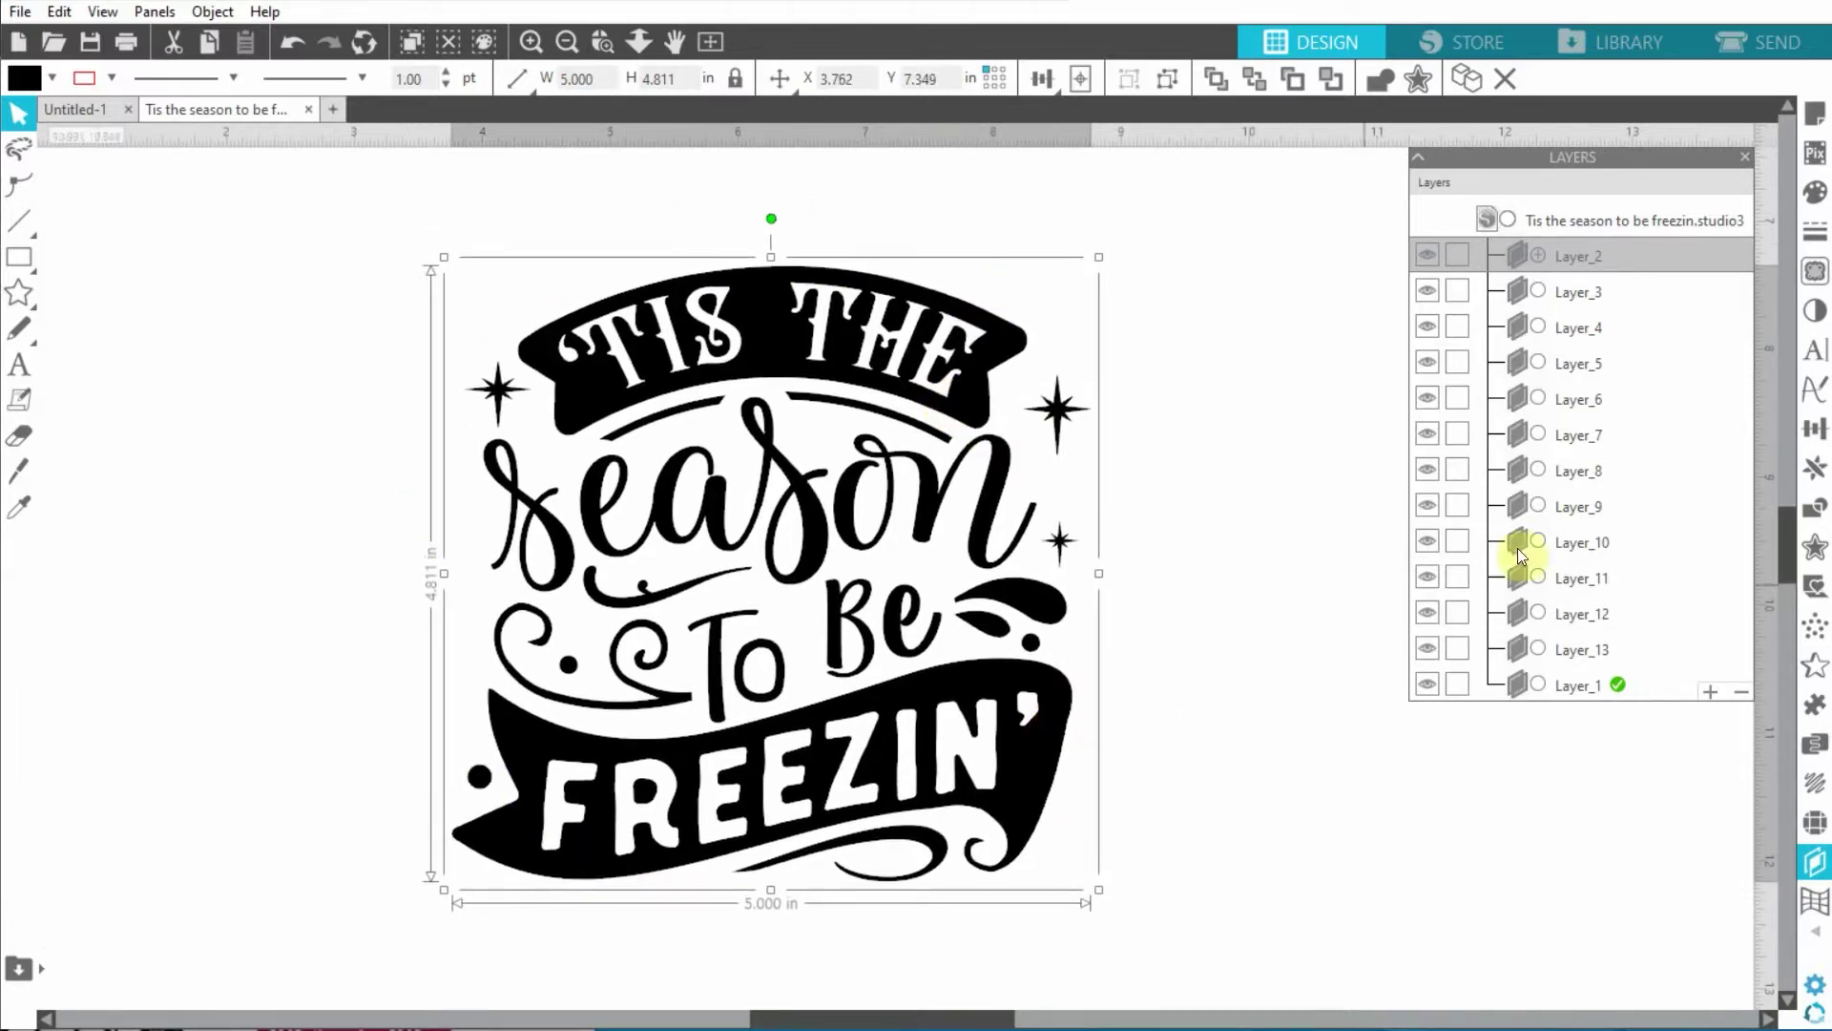
Create an outline around the design using a 0.410-inch offset with rounded corners
click(1816, 546)
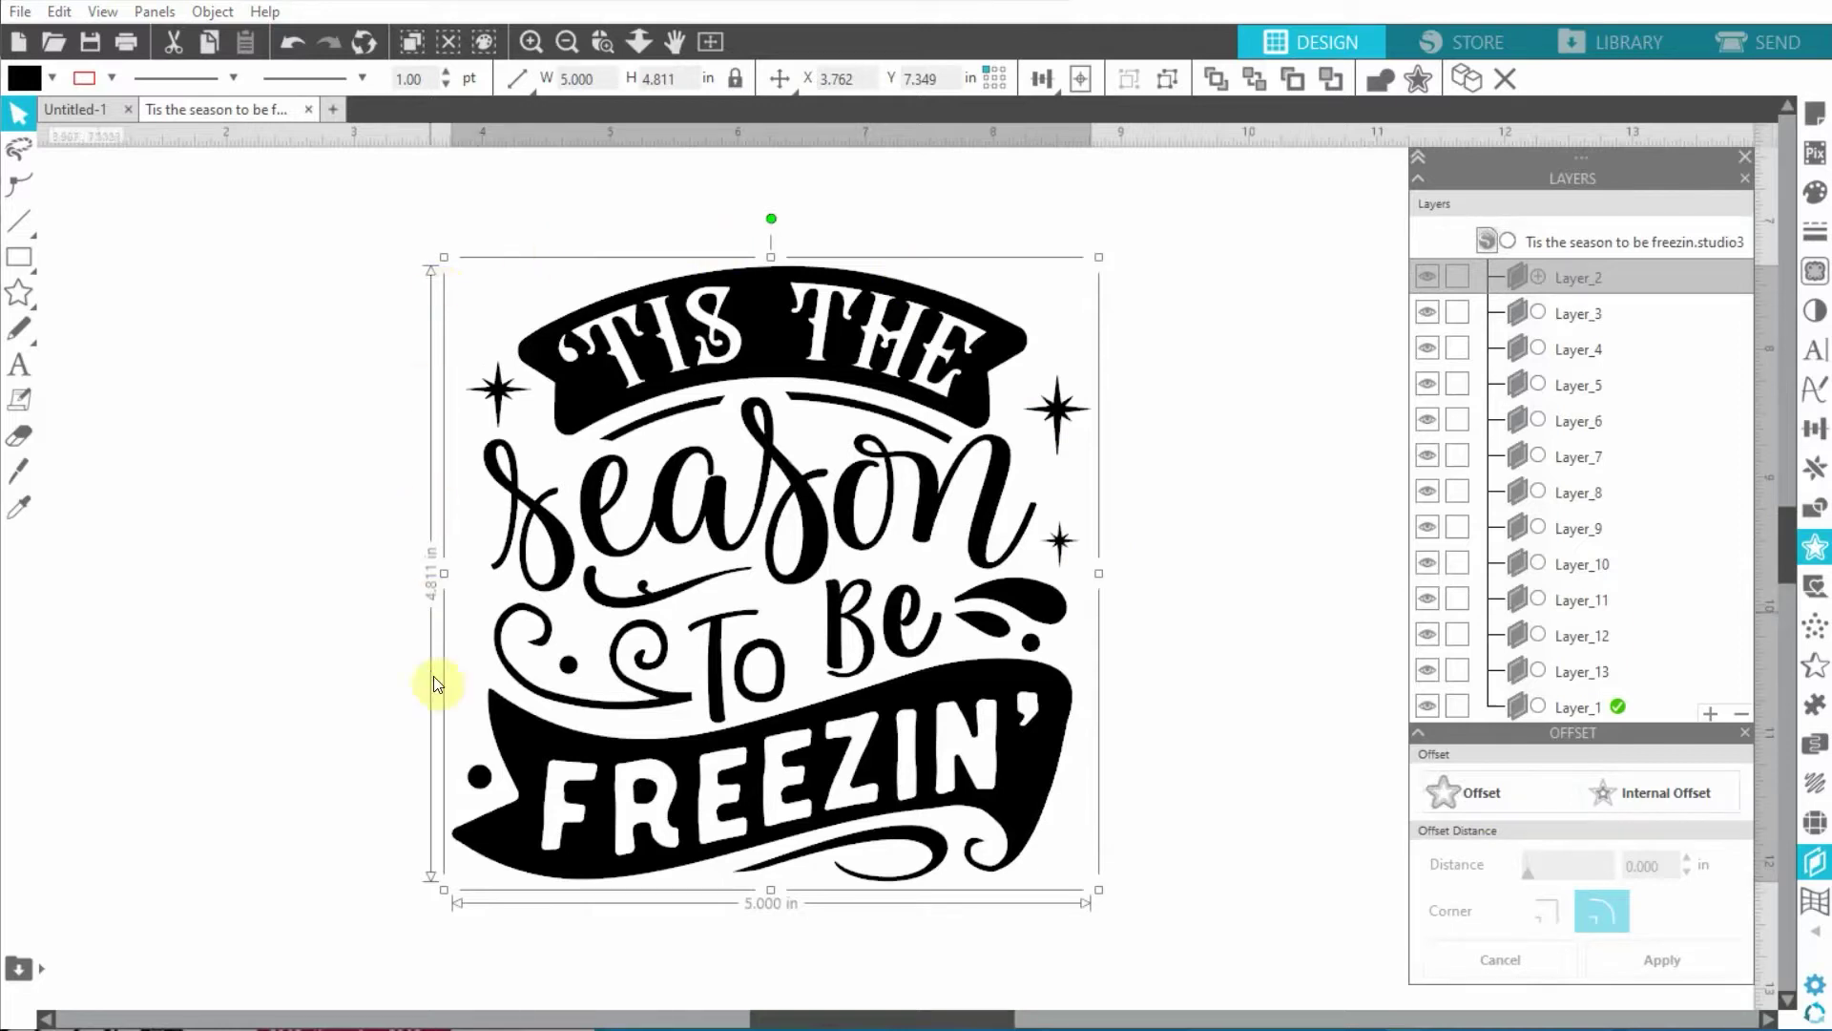
click(1451, 793)
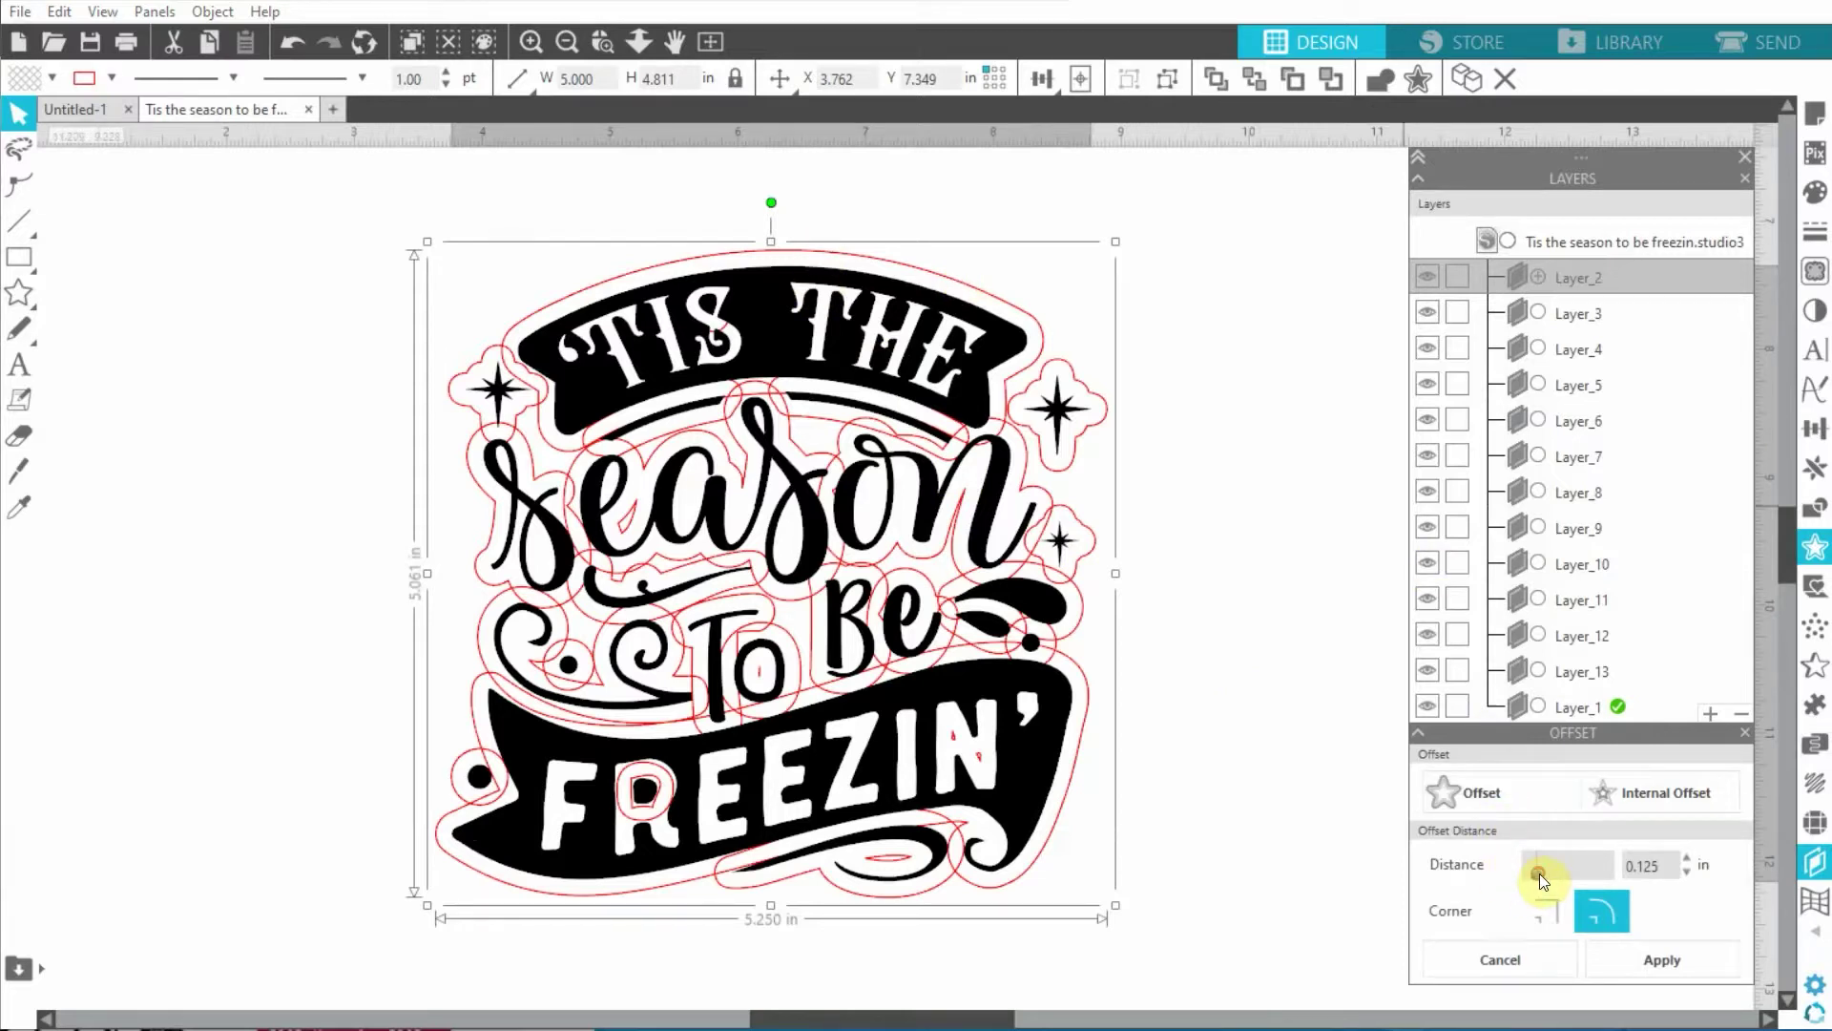
drag(1546, 874, 1550, 881)
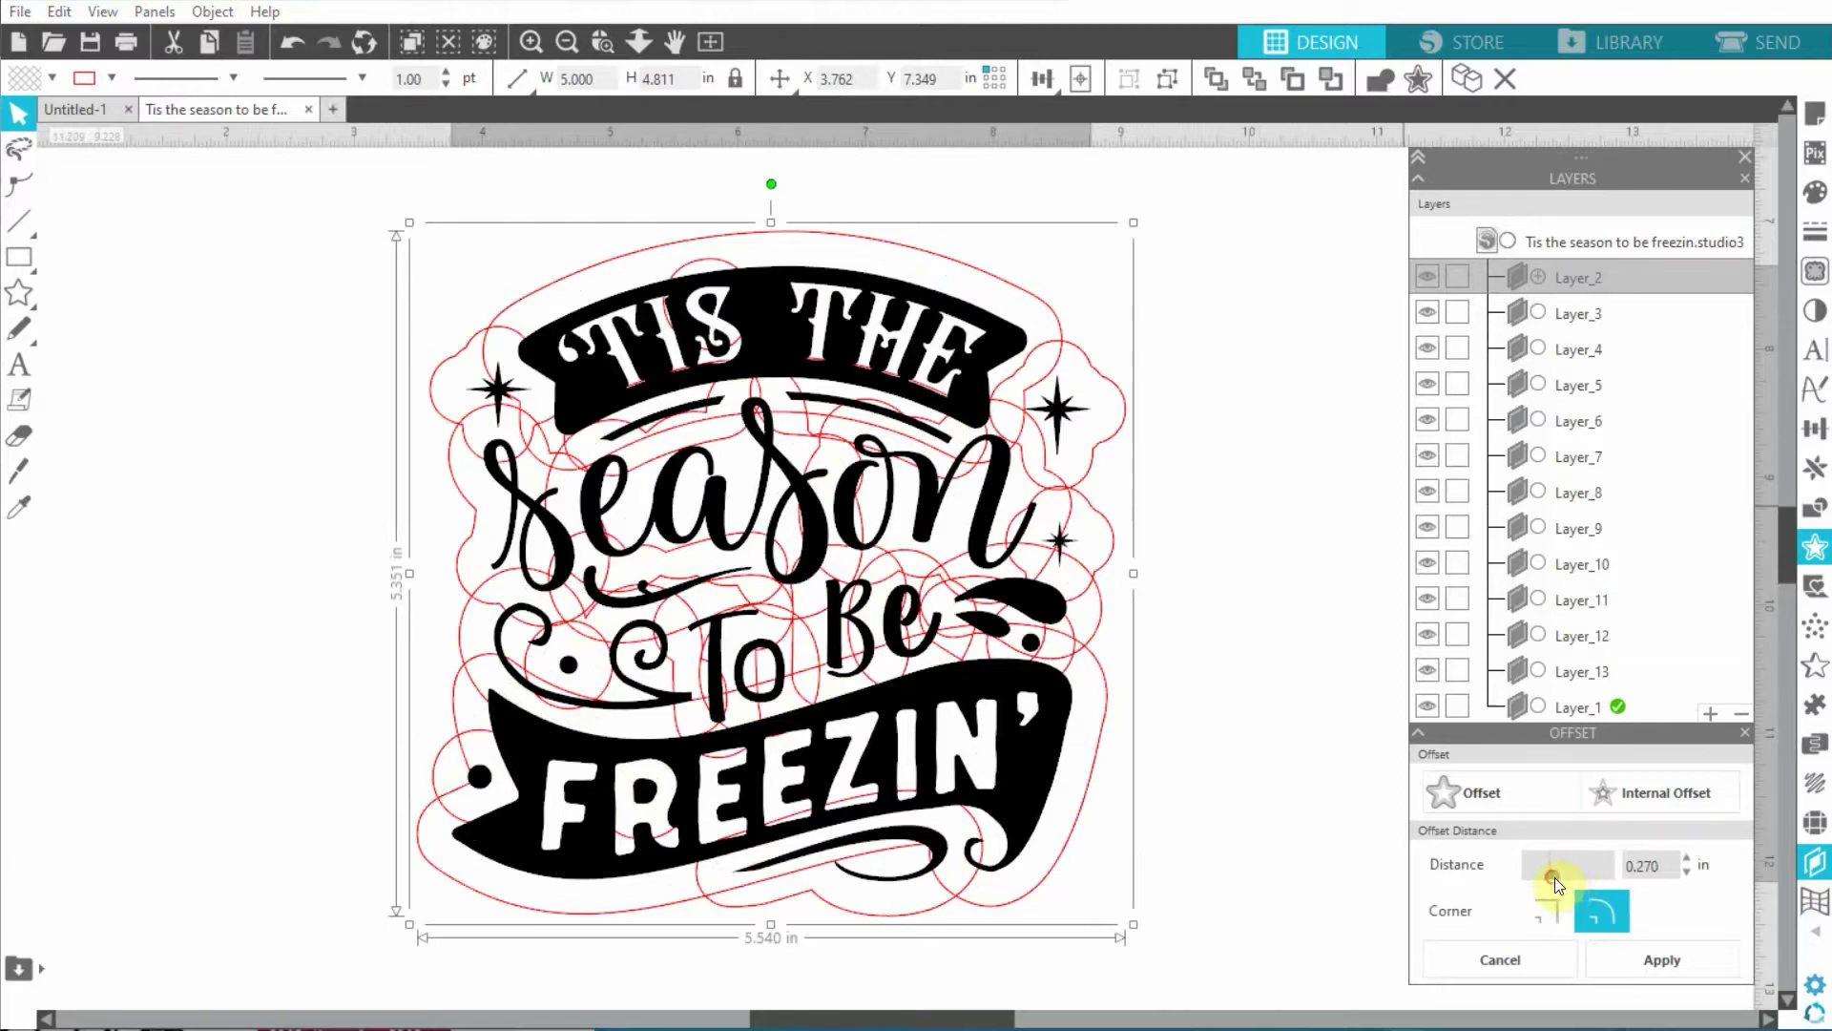
drag(1558, 879, 1564, 879)
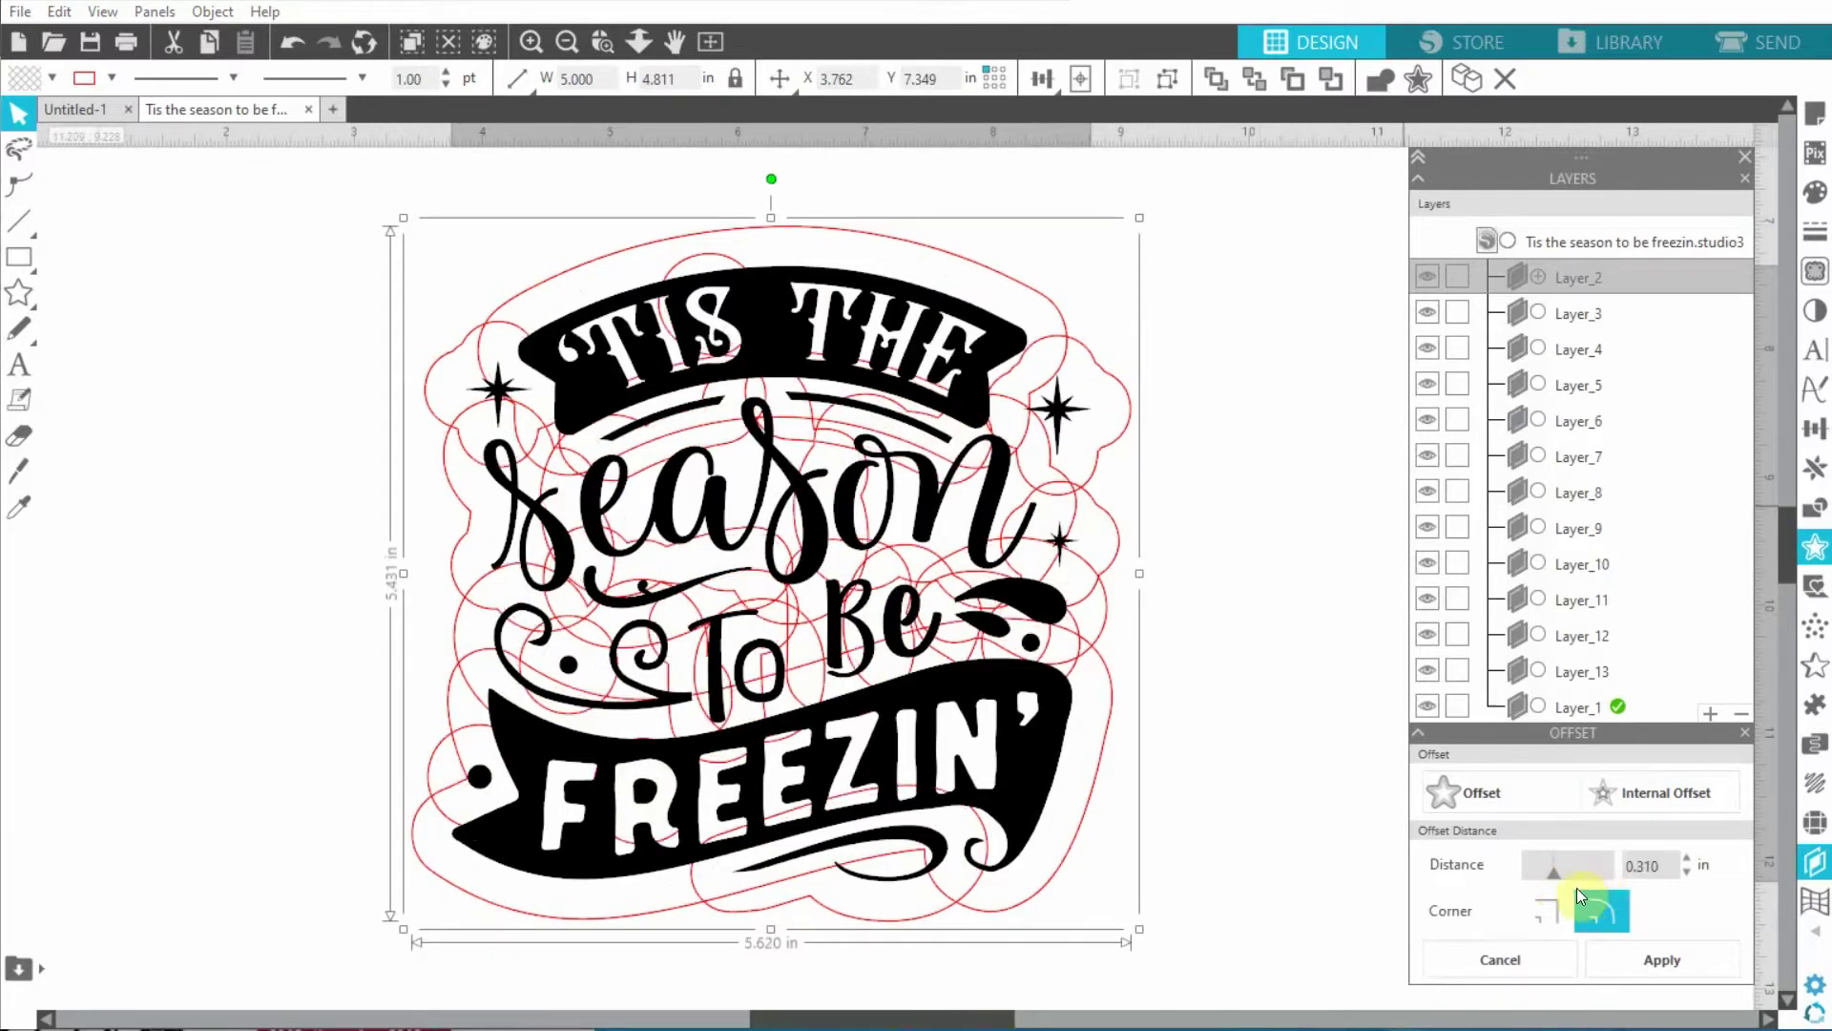
click(1577, 888)
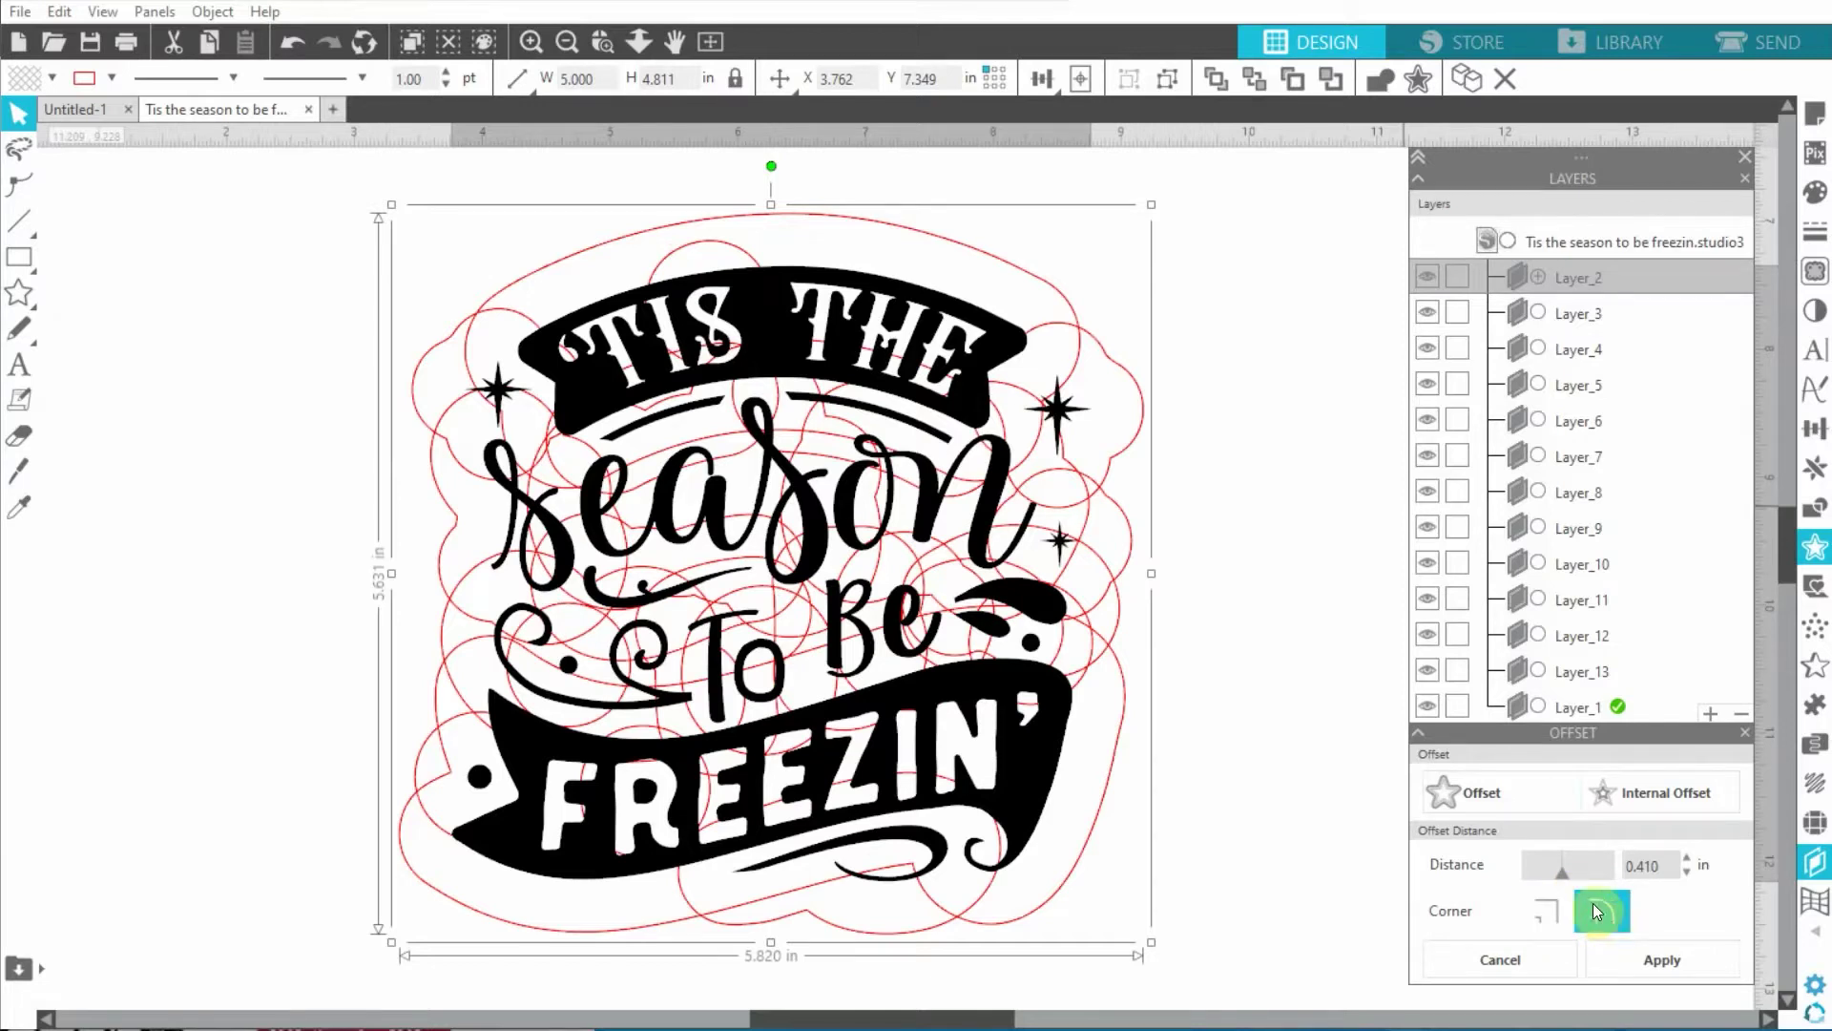
click(1640, 962)
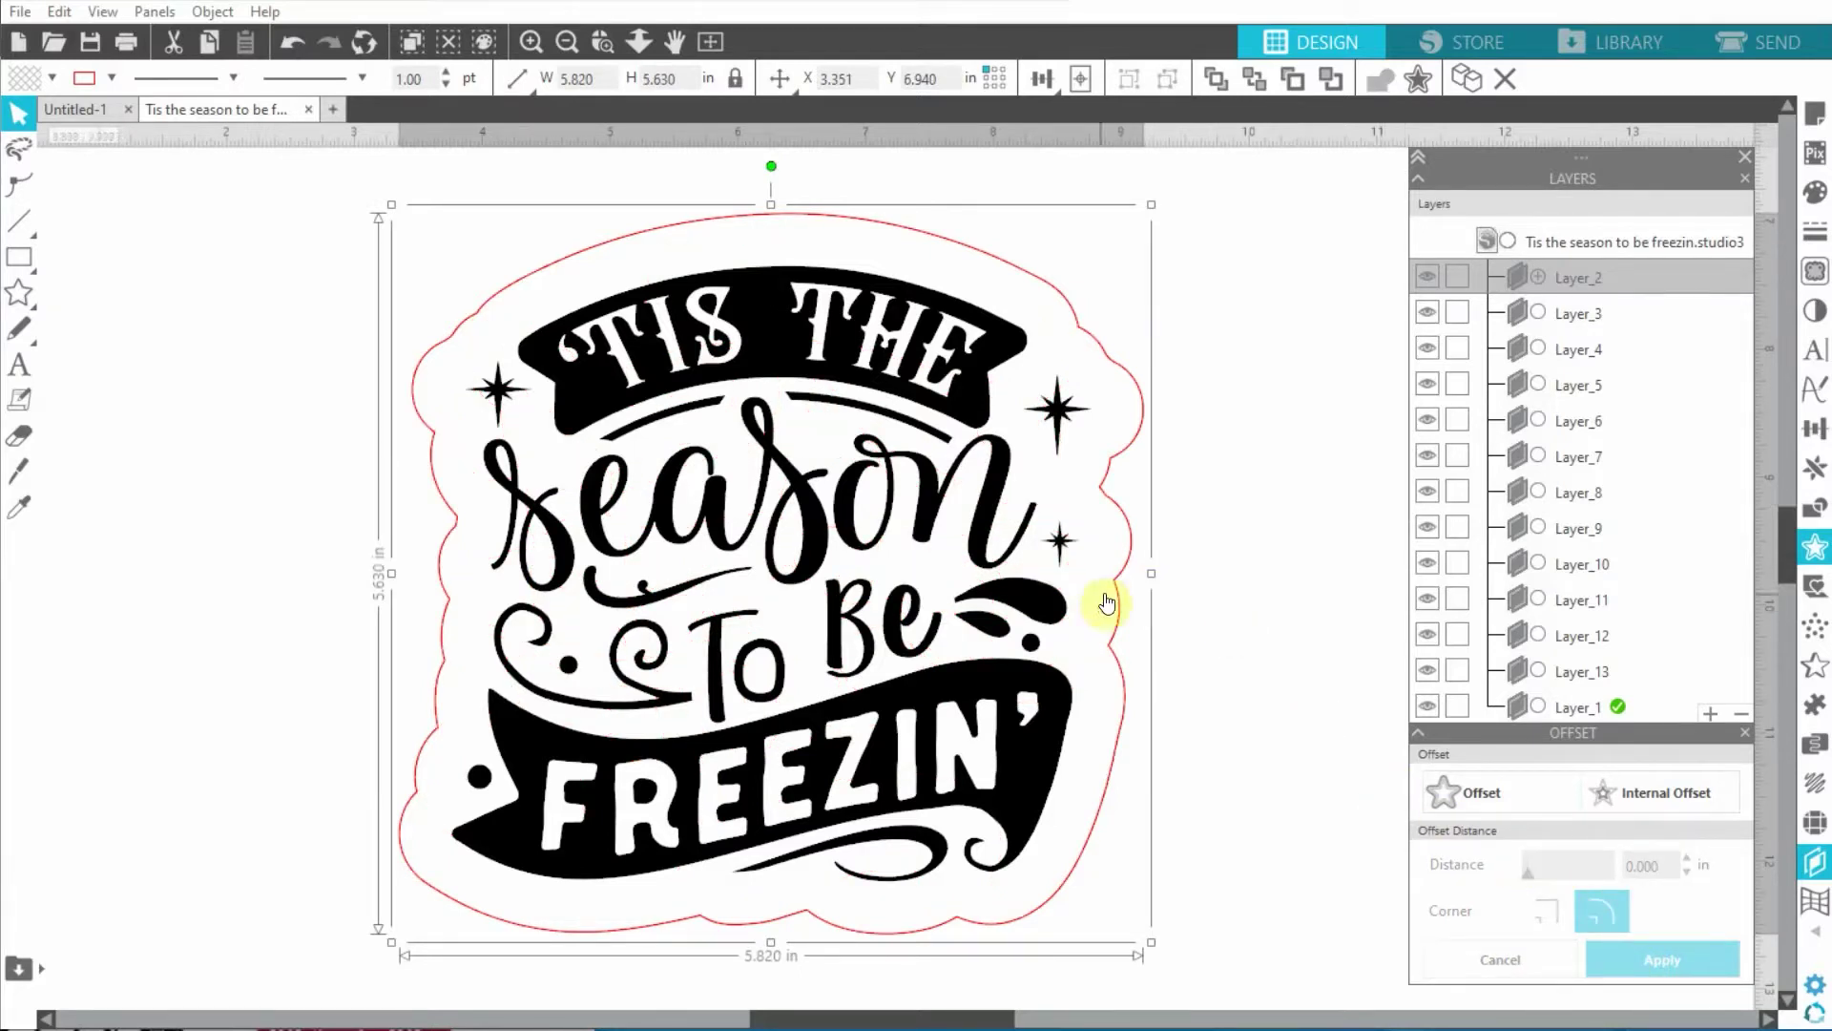
Simplify the offset outline's edit points to smooth the path, and leave point editing
click(17, 187)
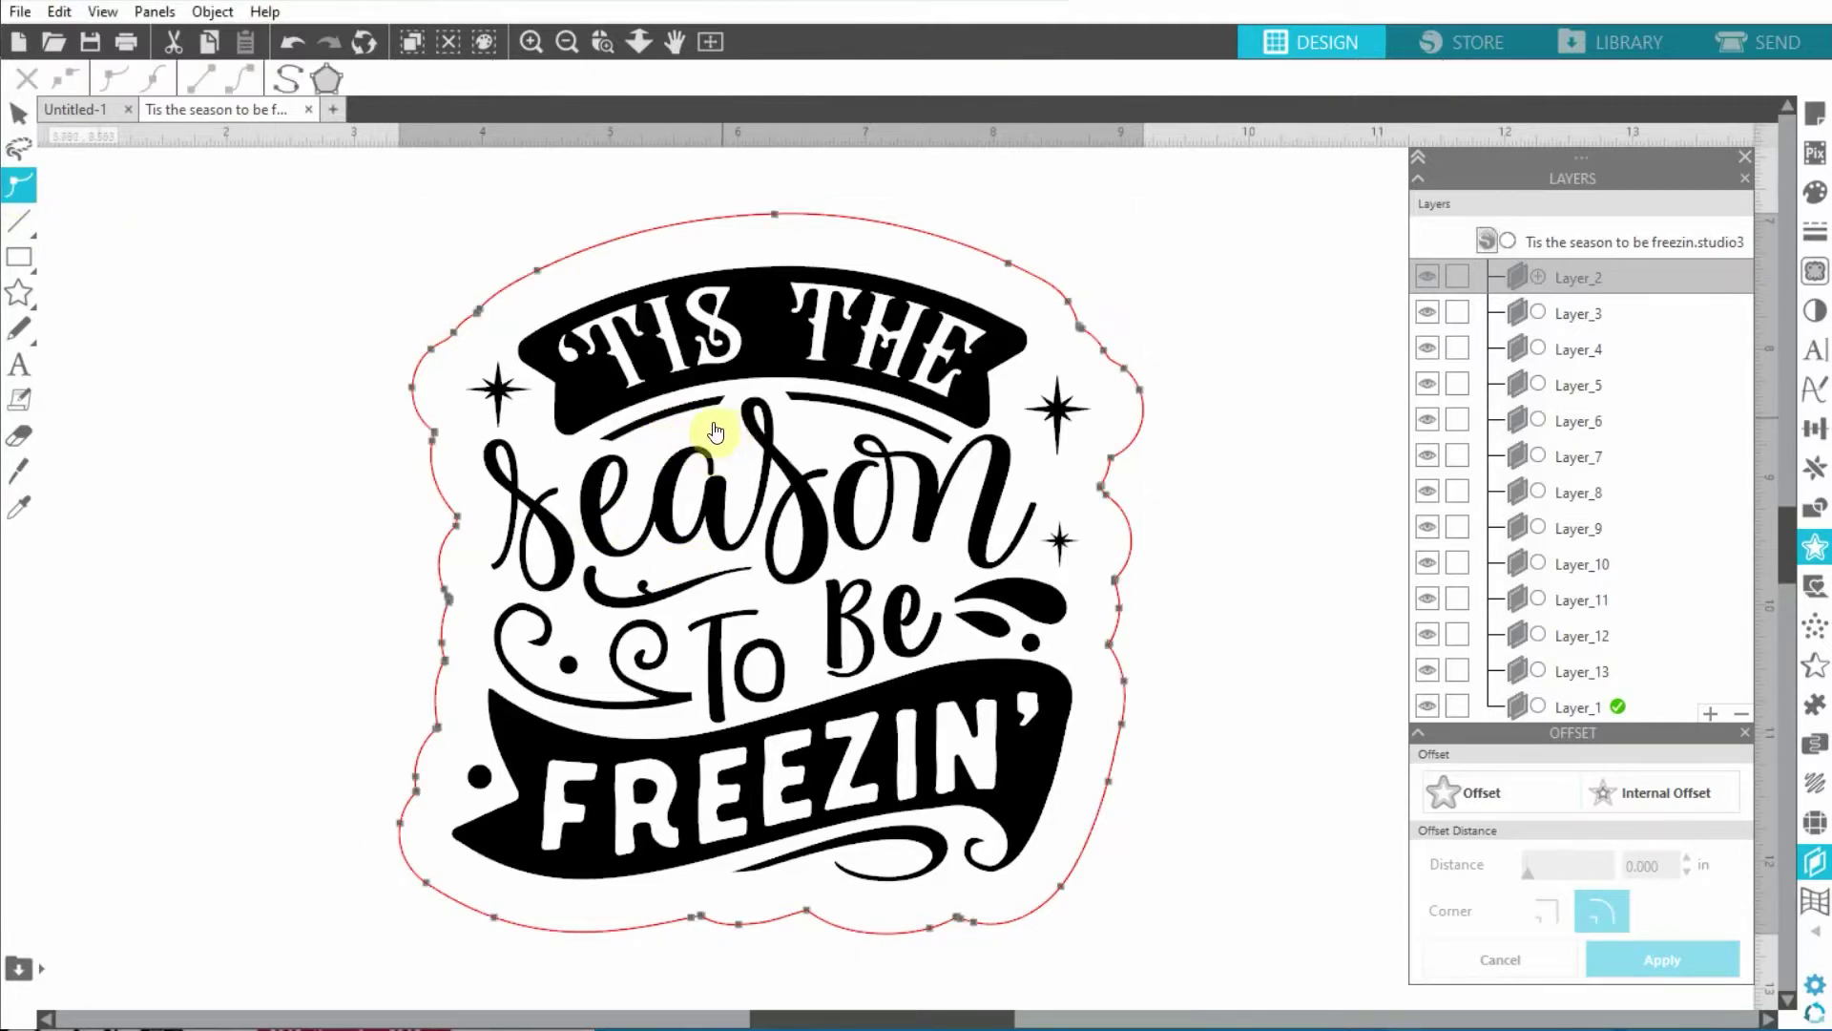
click(415, 389)
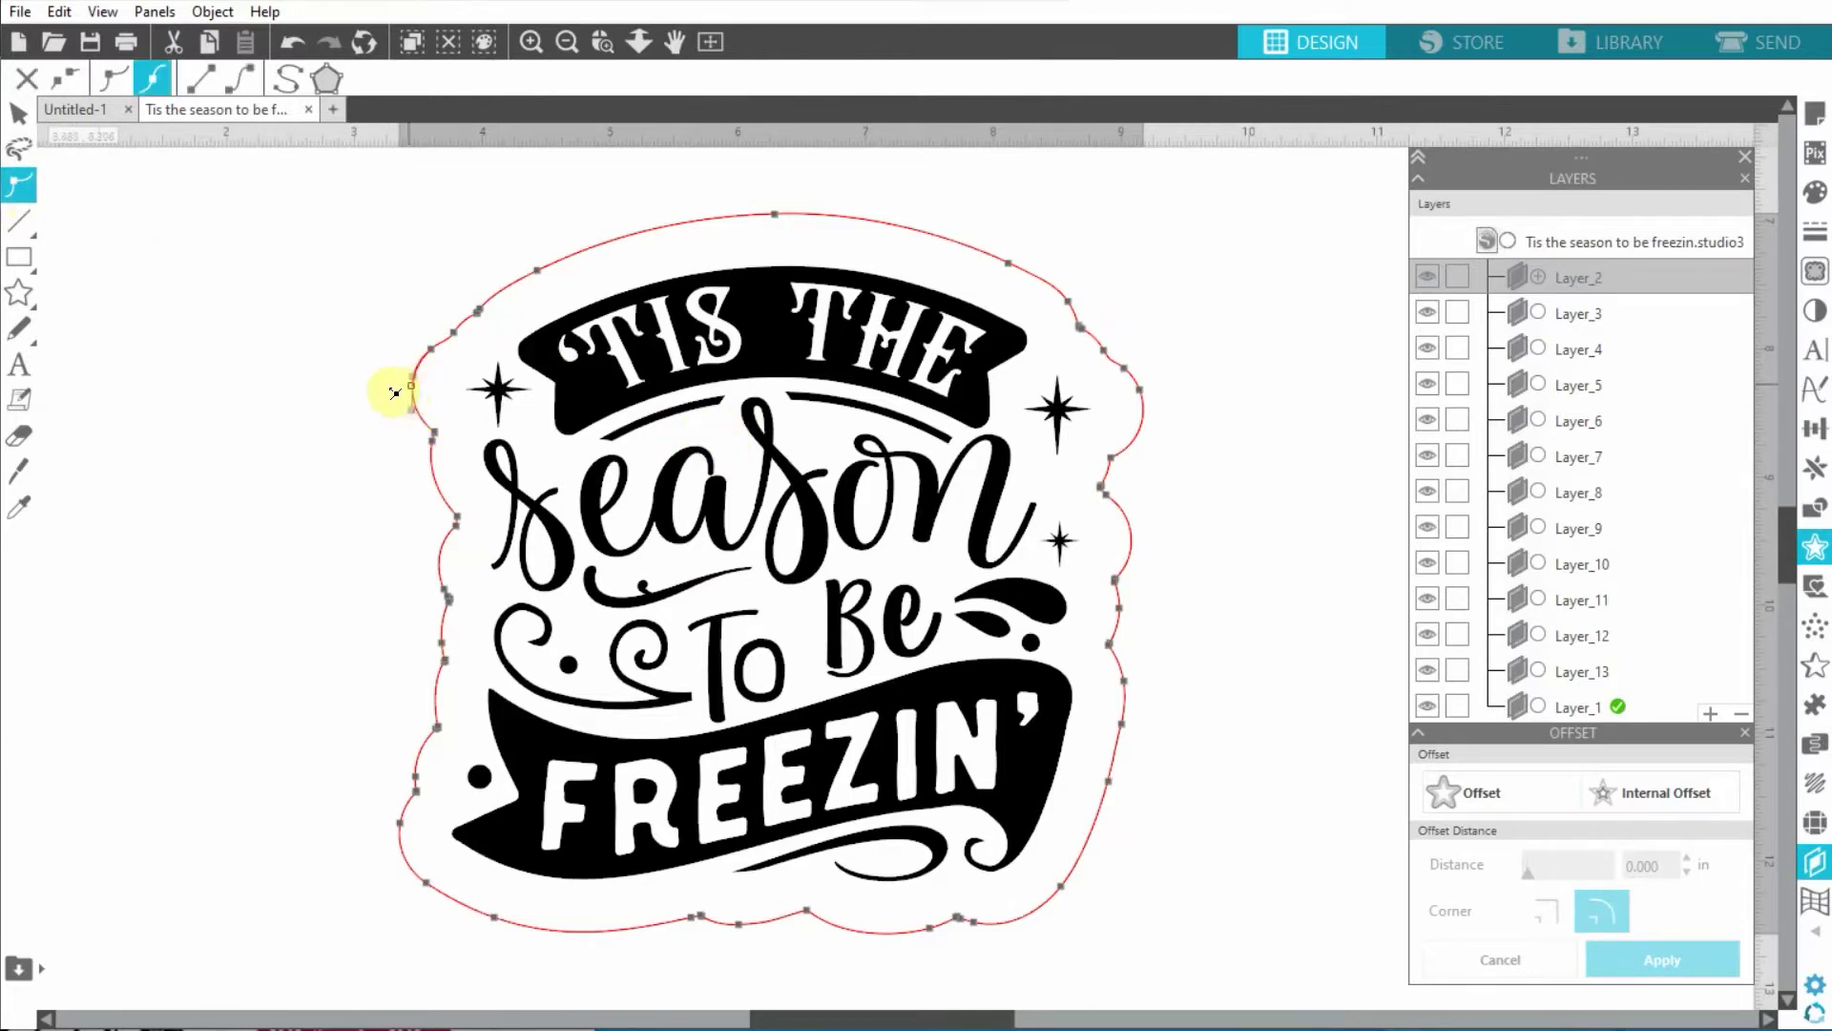
double_click(430, 346)
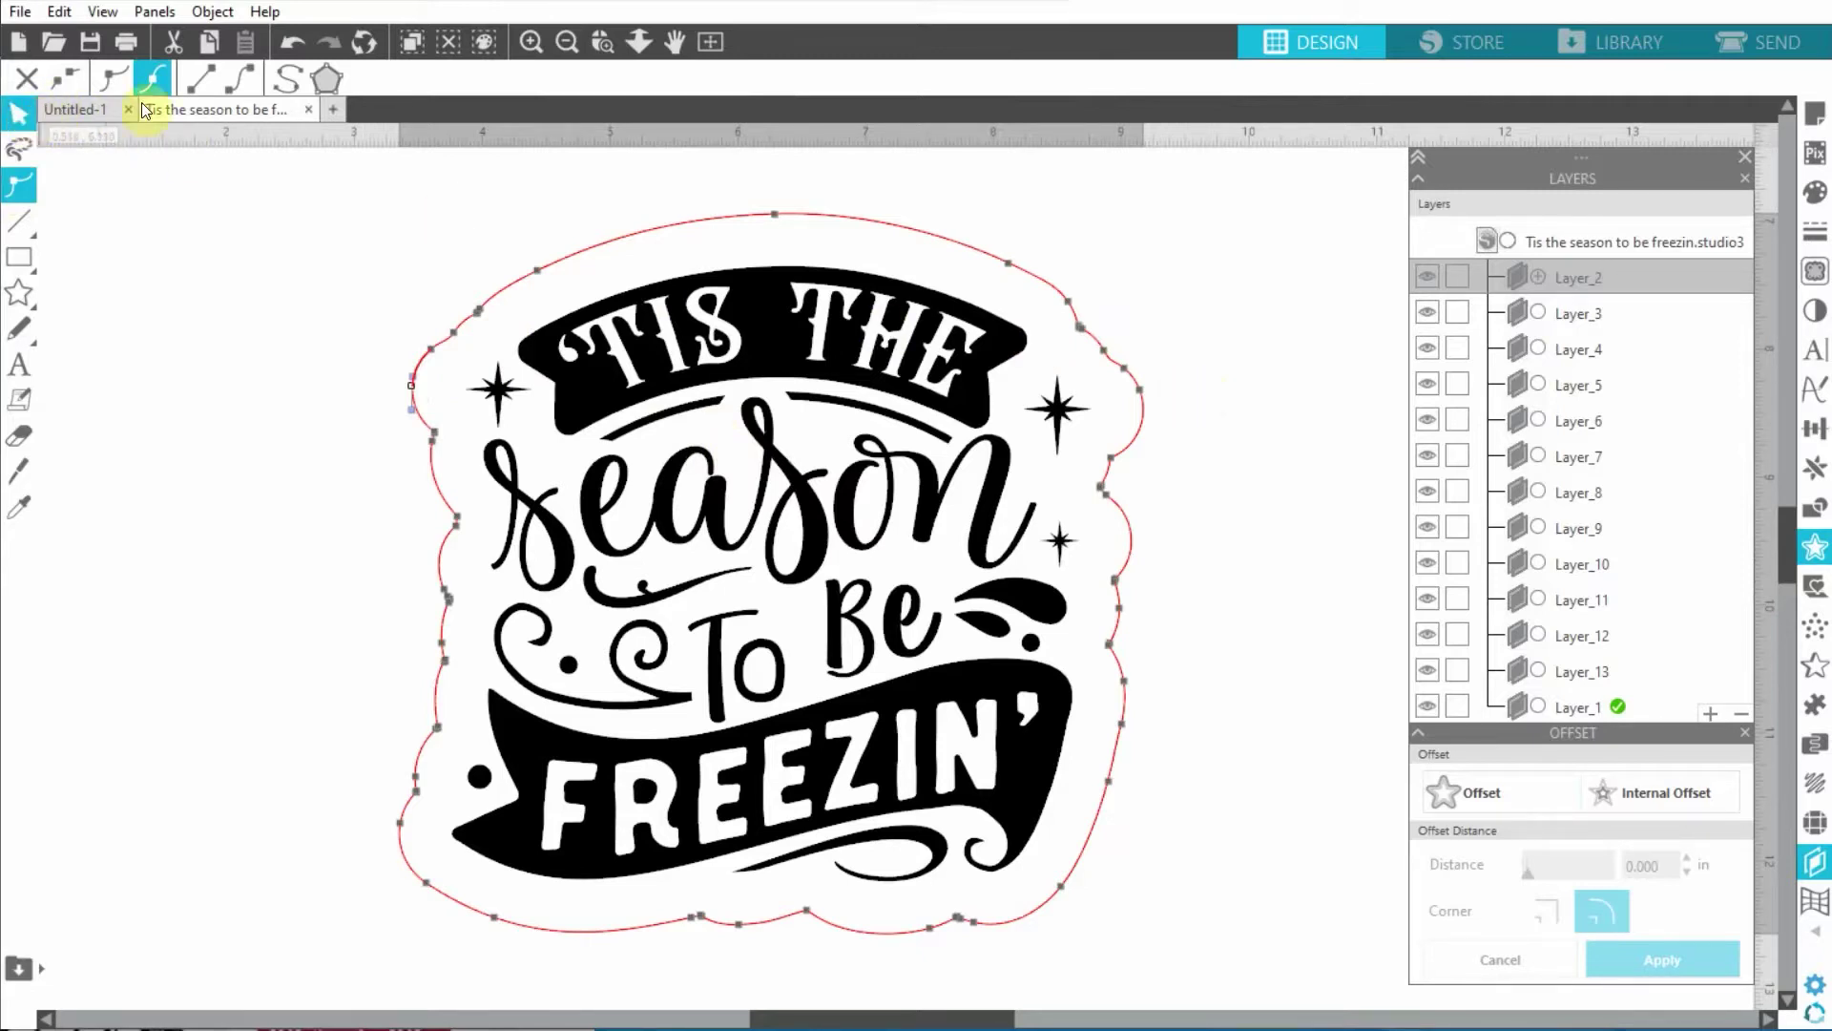
click(294, 82)
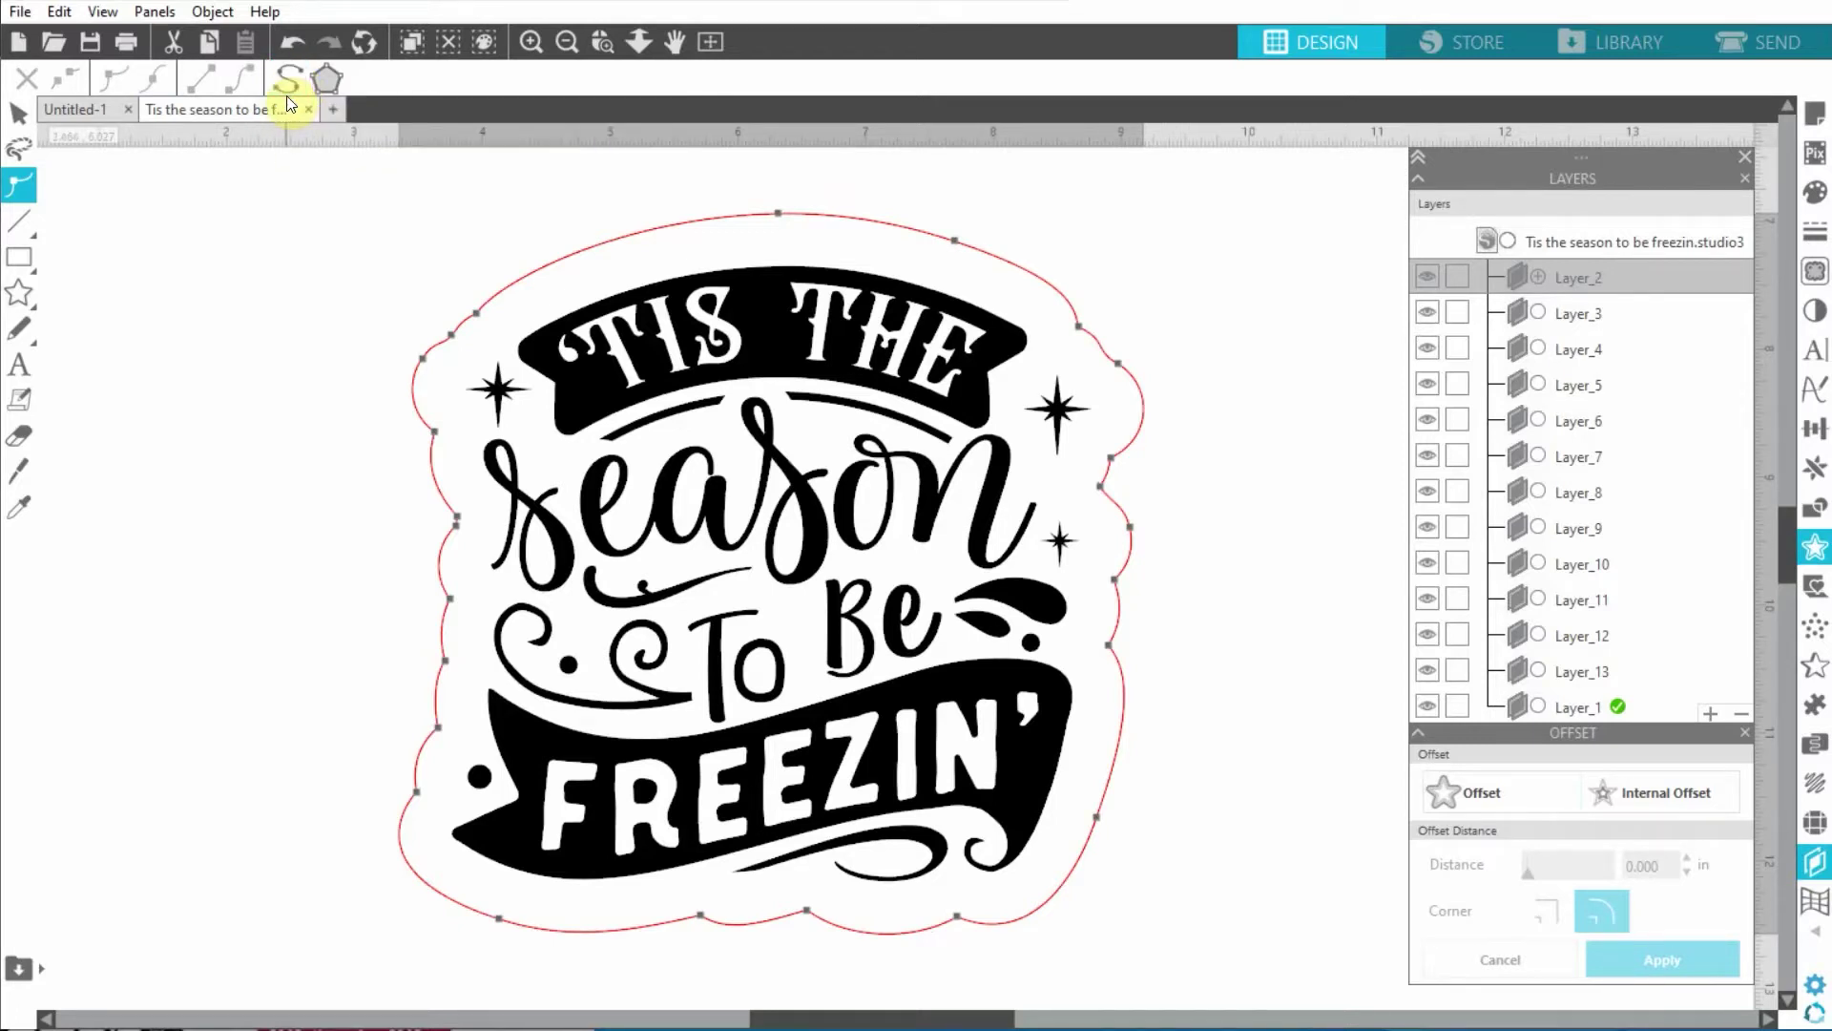
click(299, 250)
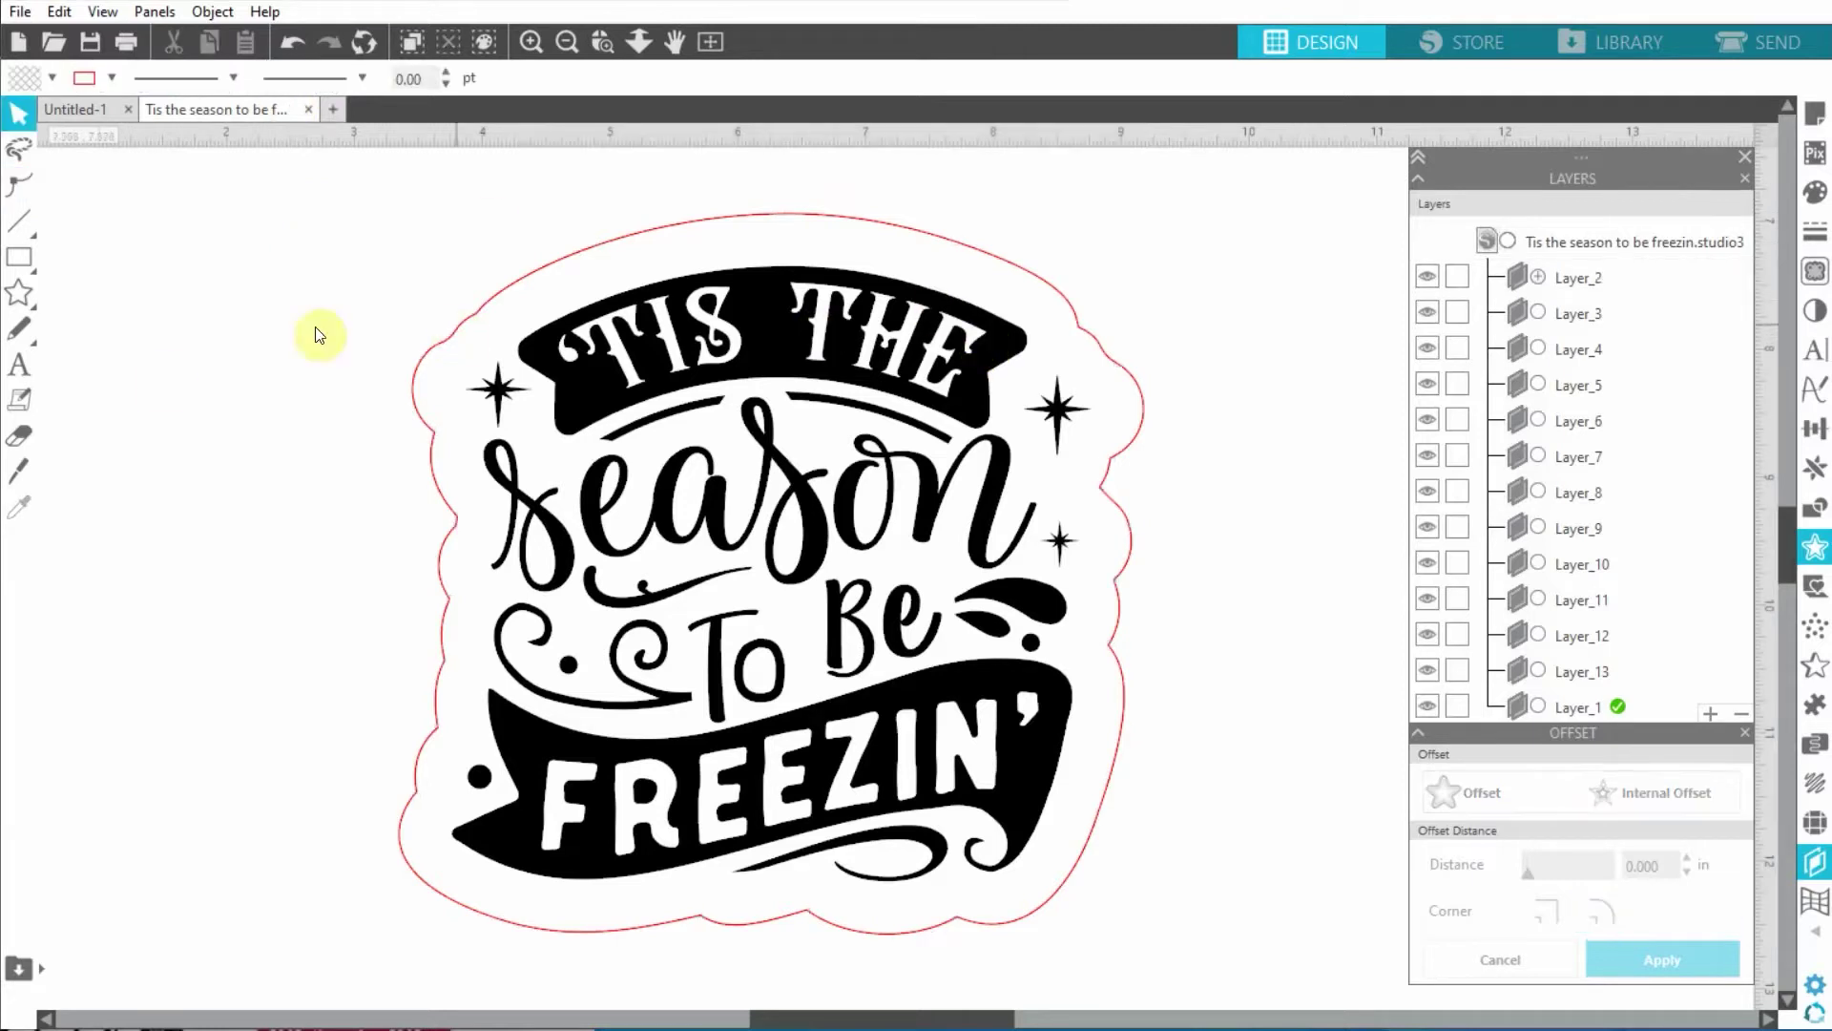
Draw a rectangle beside the design and, with its proportions unlocked, set it to 3.125 inches wide and 1 inch high
click(19, 257)
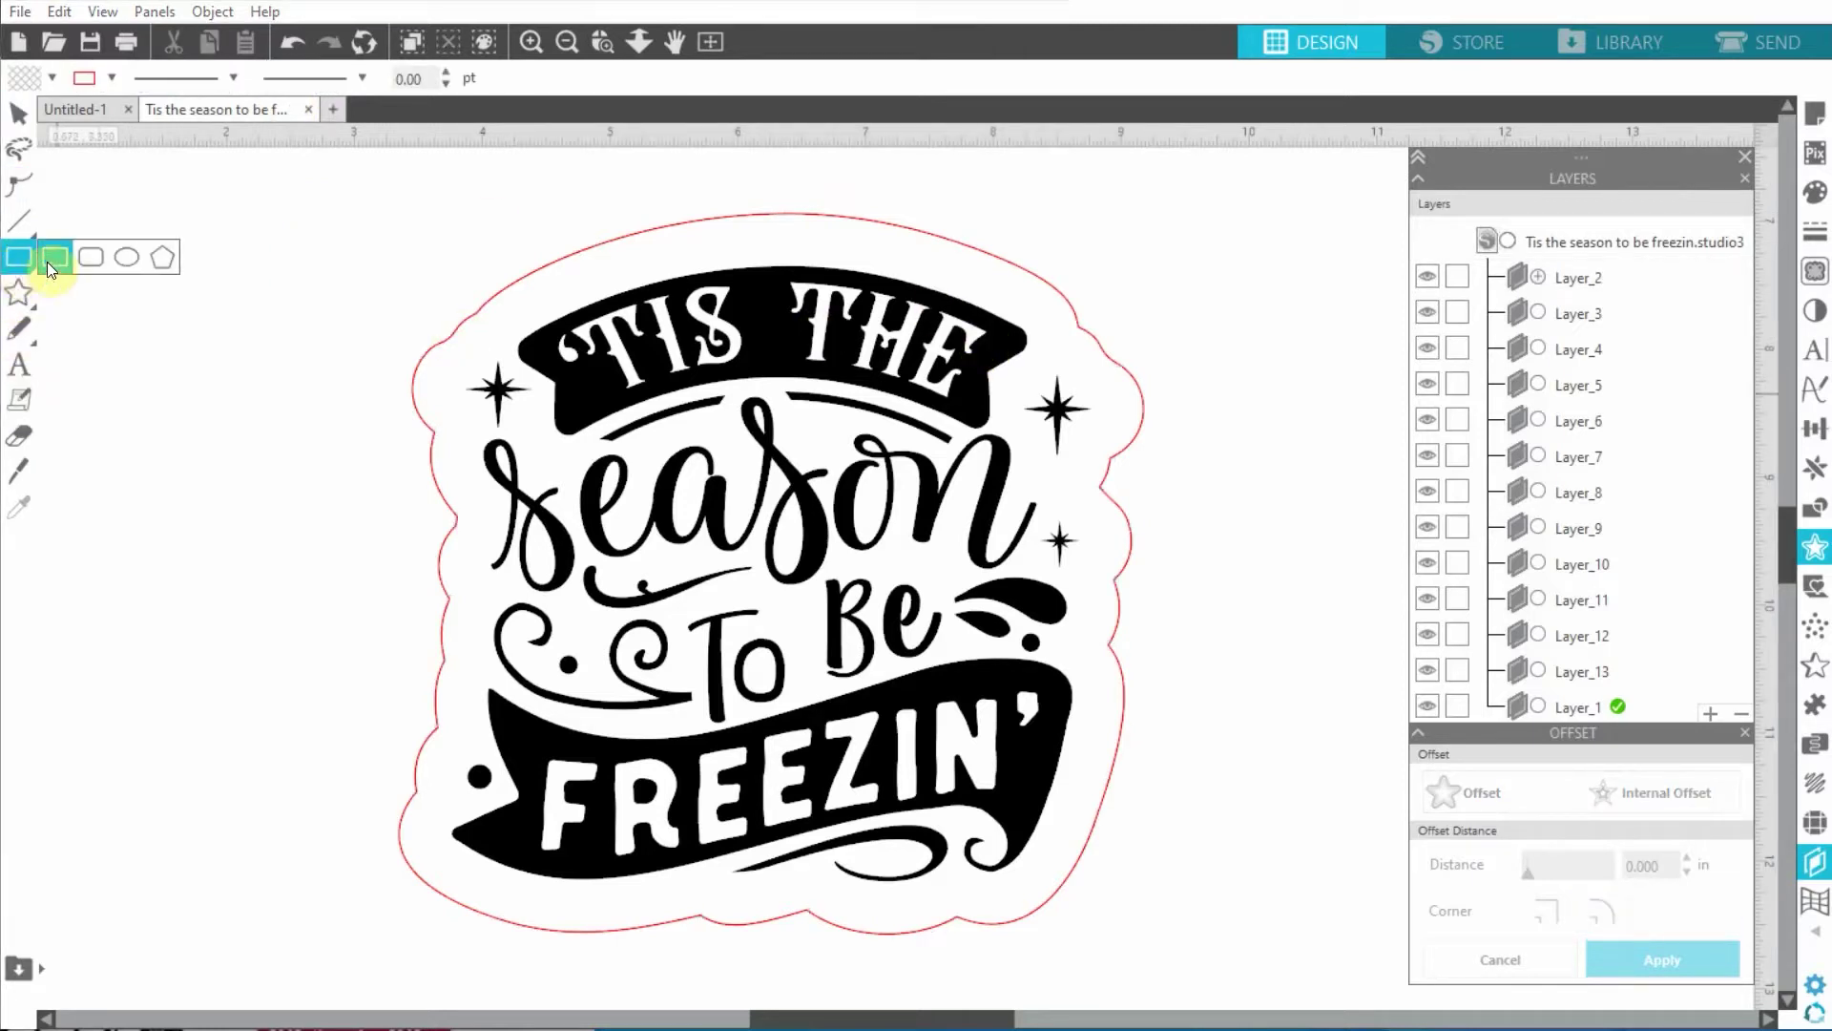
drag(130, 419, 518, 490)
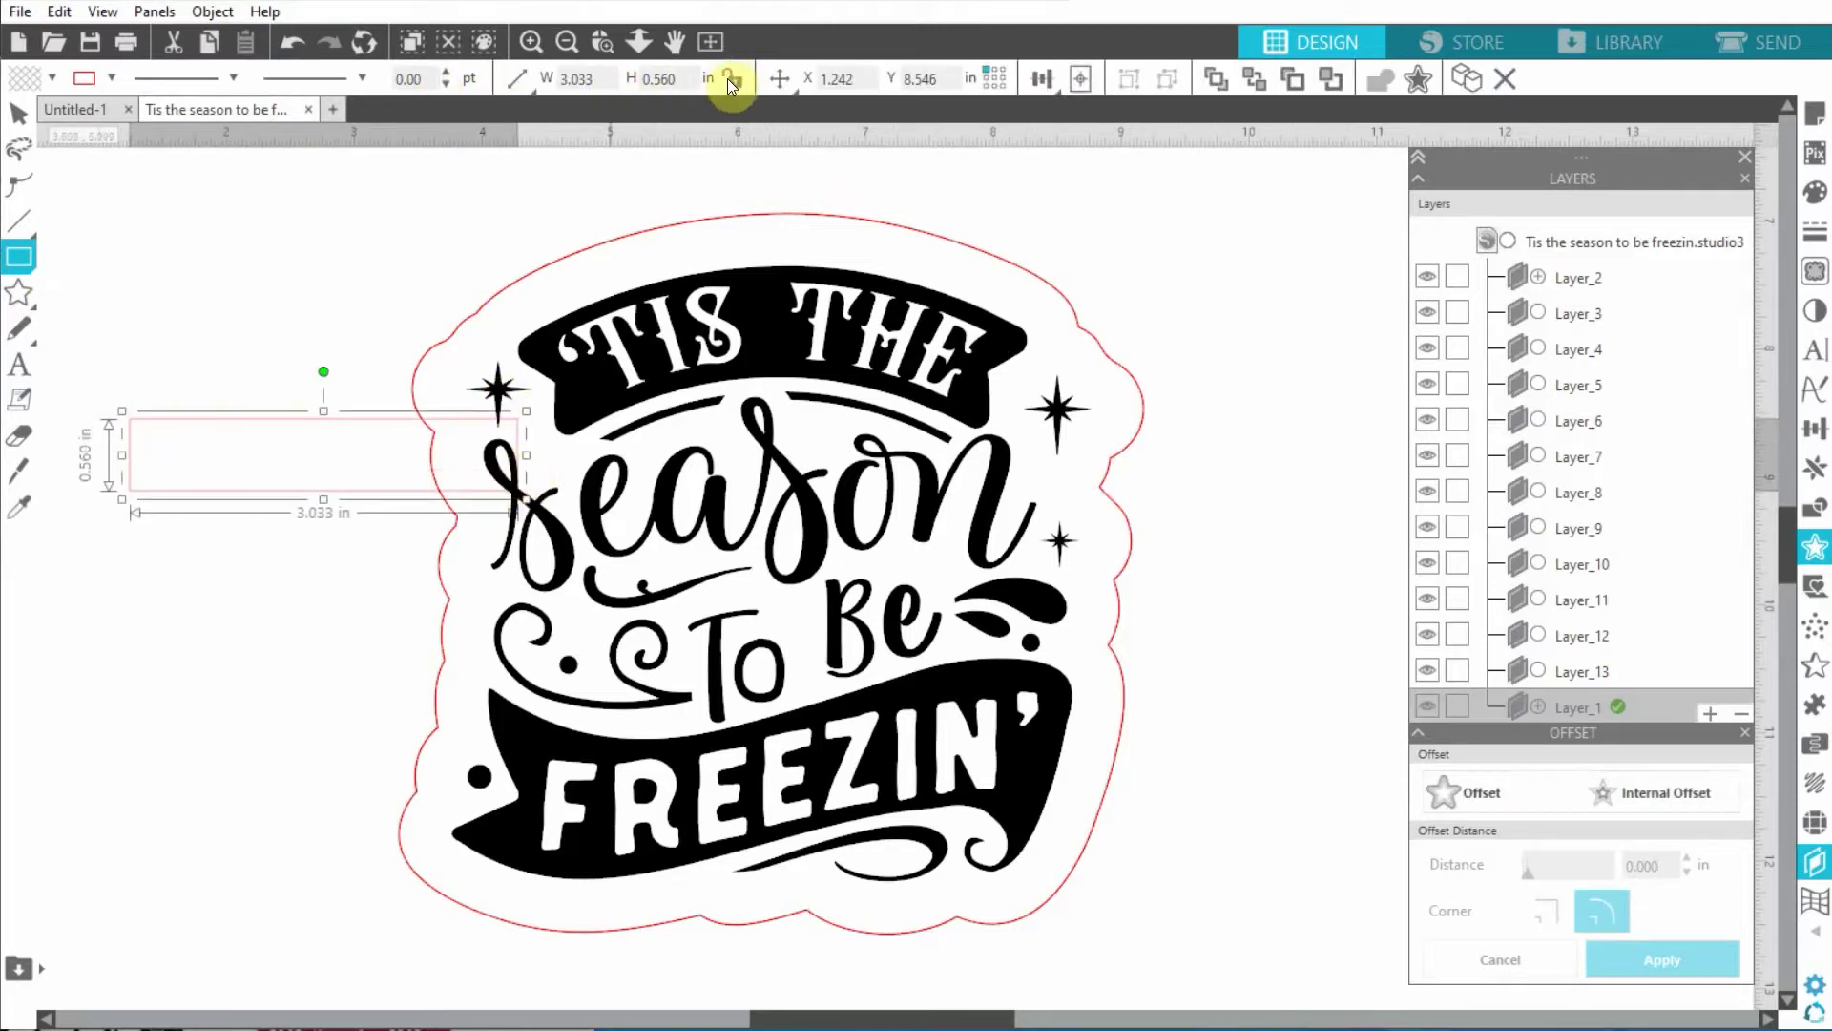
click(557, 79)
text(3.125)
key(Tab)
text(1)
key(Return)
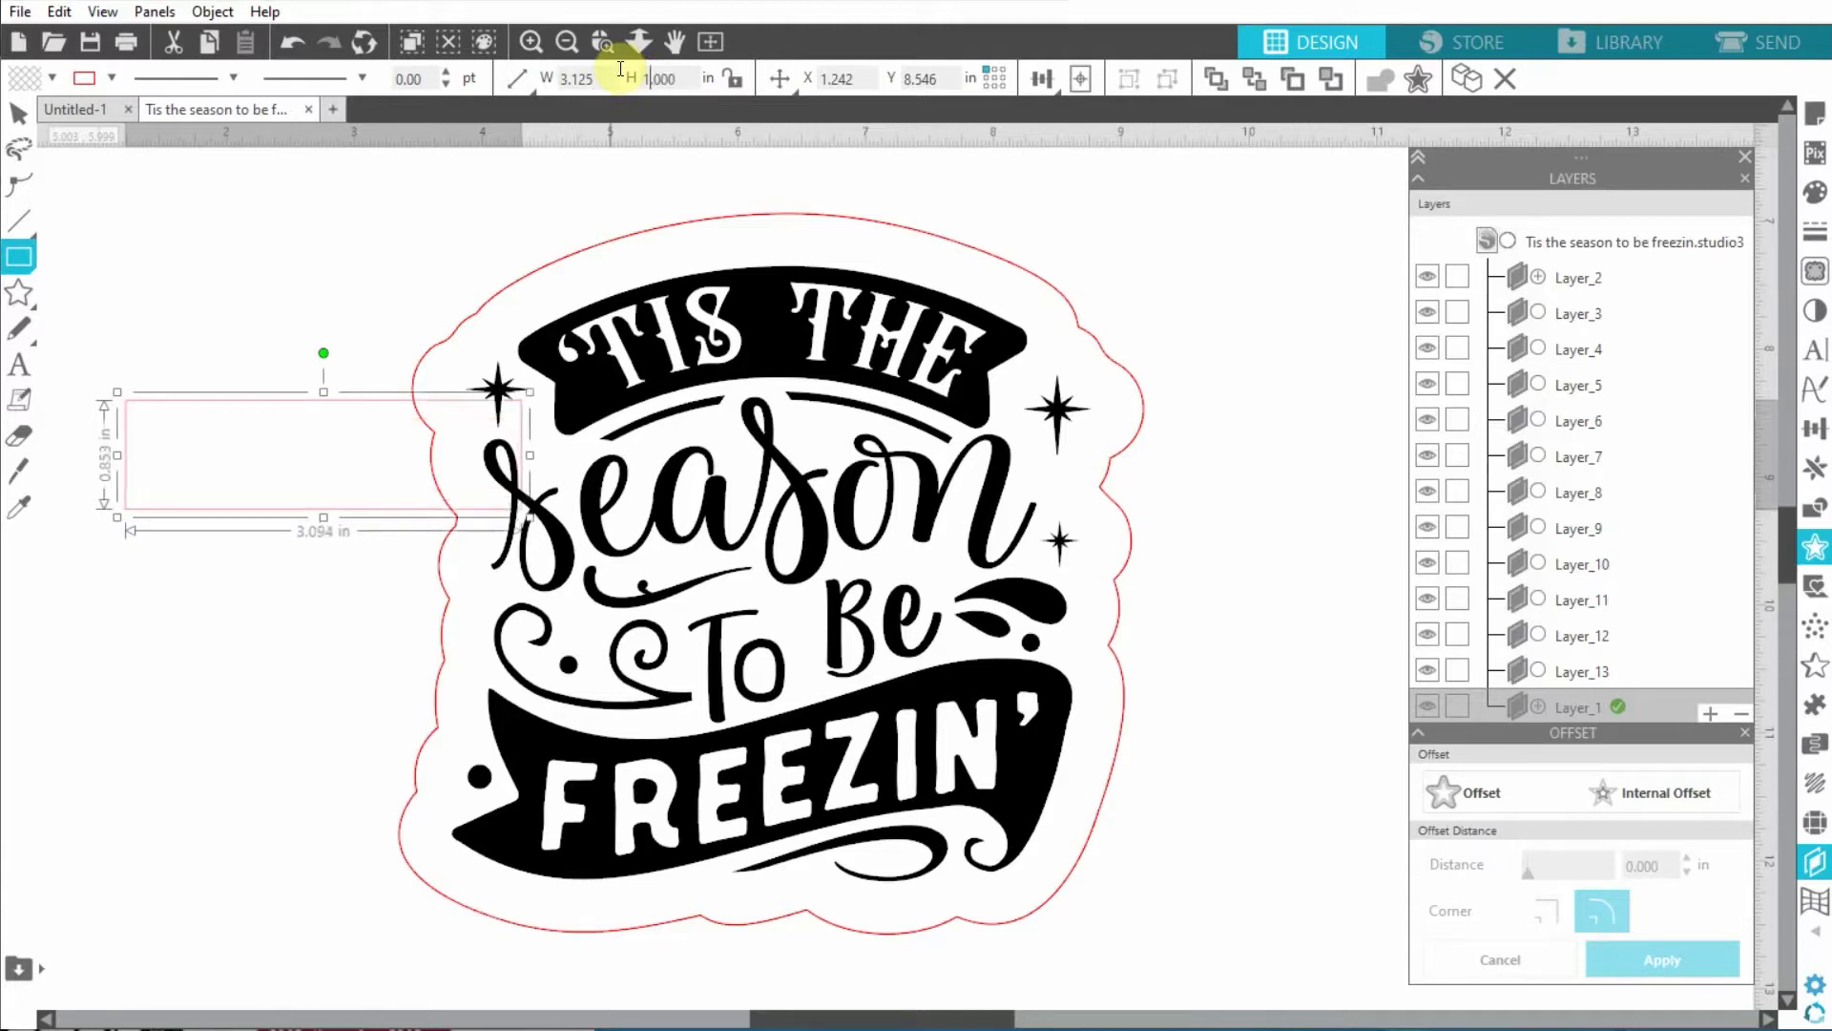
click(16, 114)
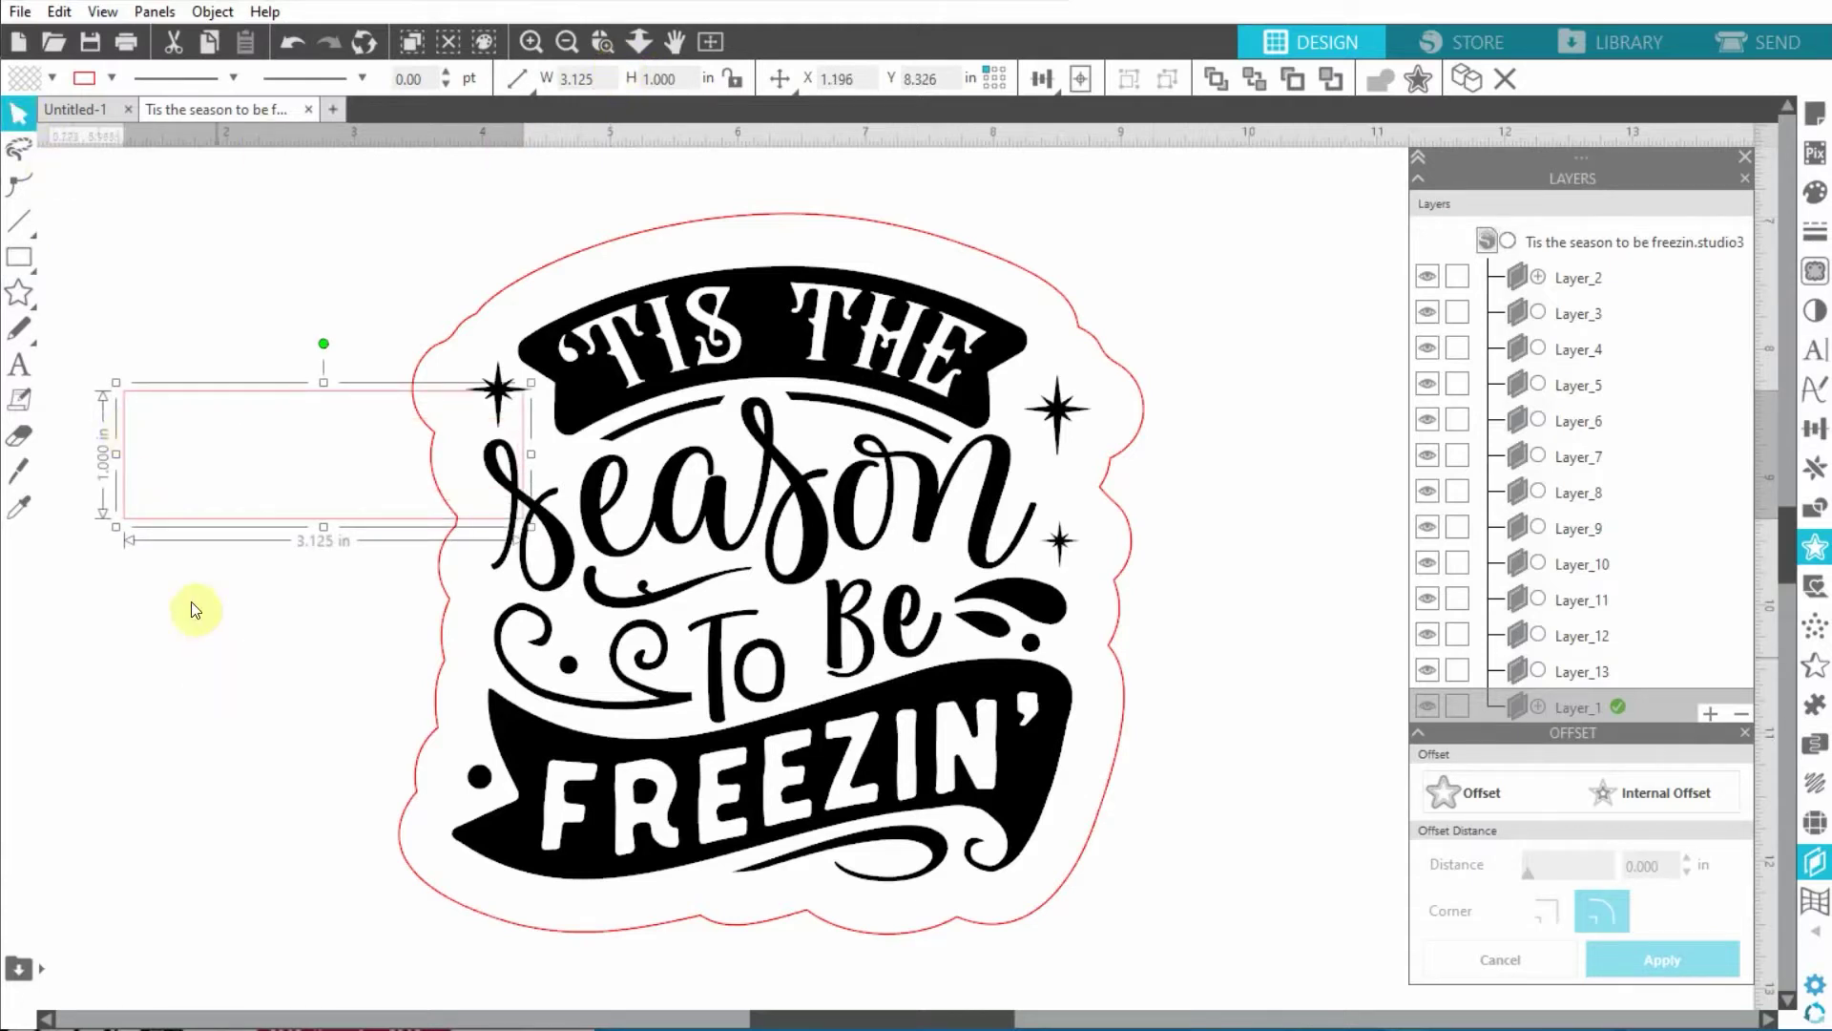
Position the rectangle so it is centred under the design and overlaps the outline's lower edge, at X 4.699, Y 12.167 in
drag(206, 523, 658, 941)
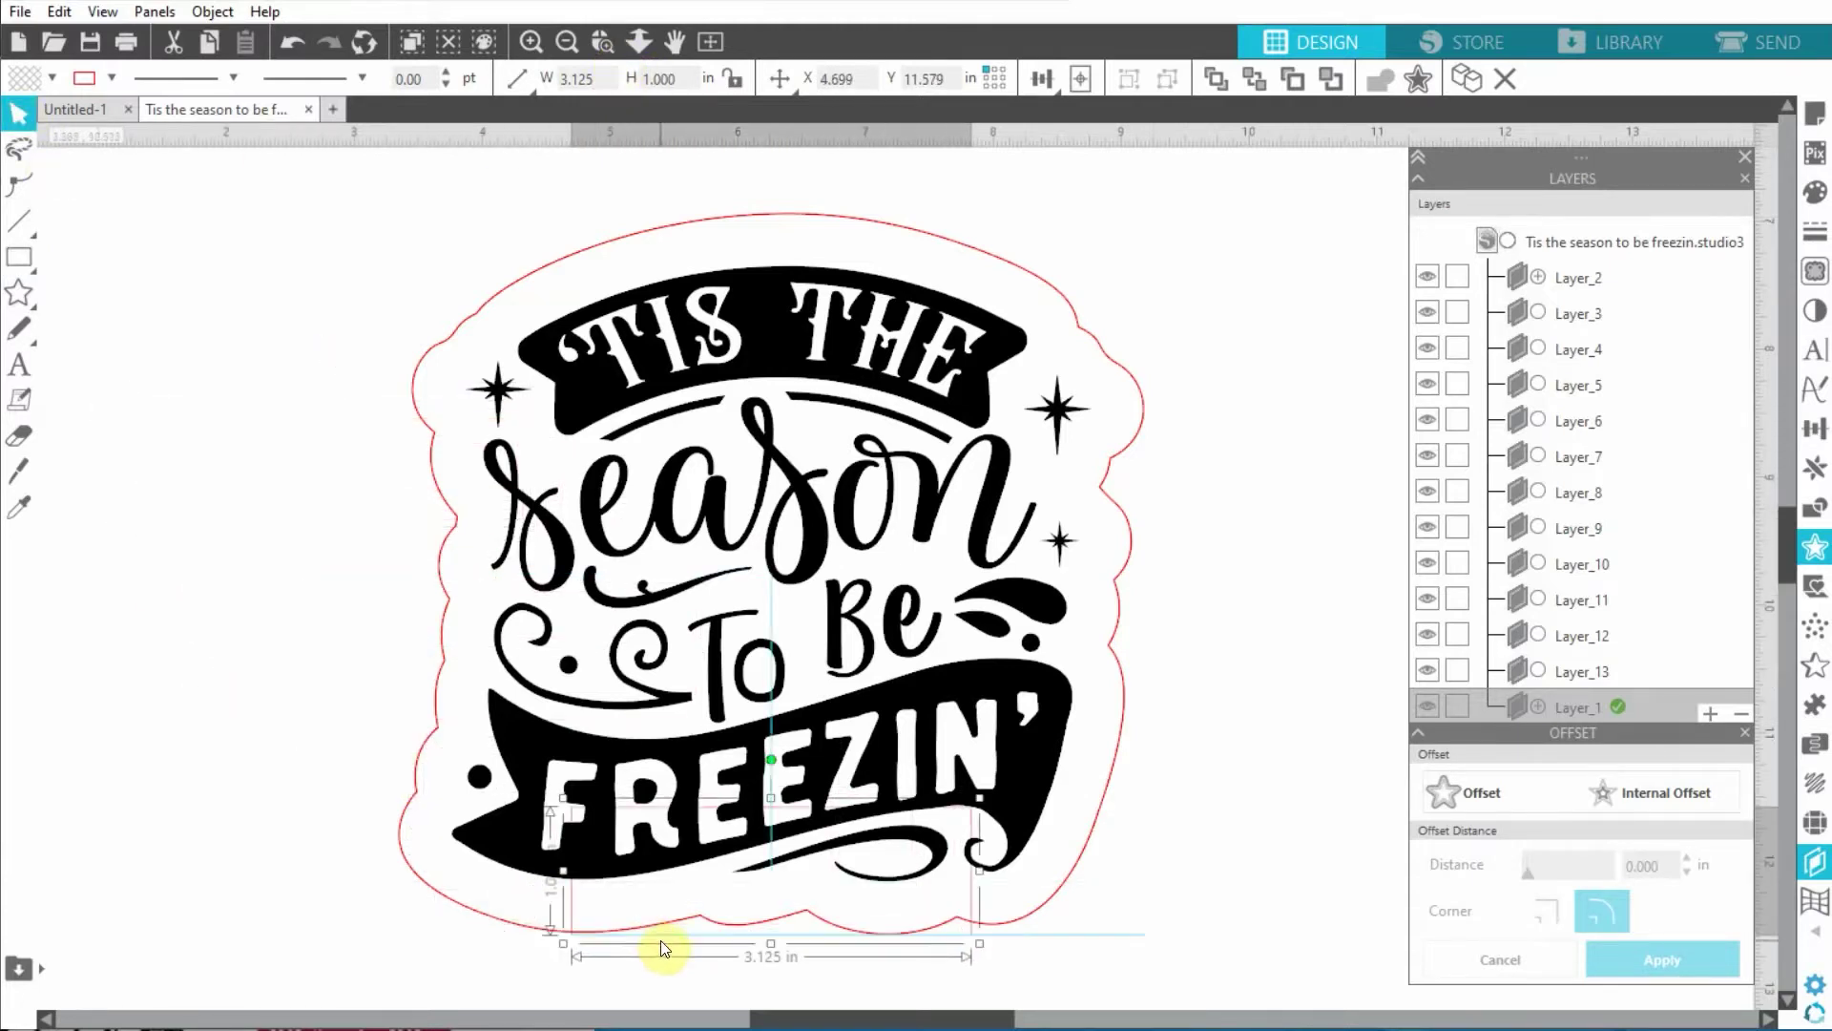
scroll(632, 701, down, 2)
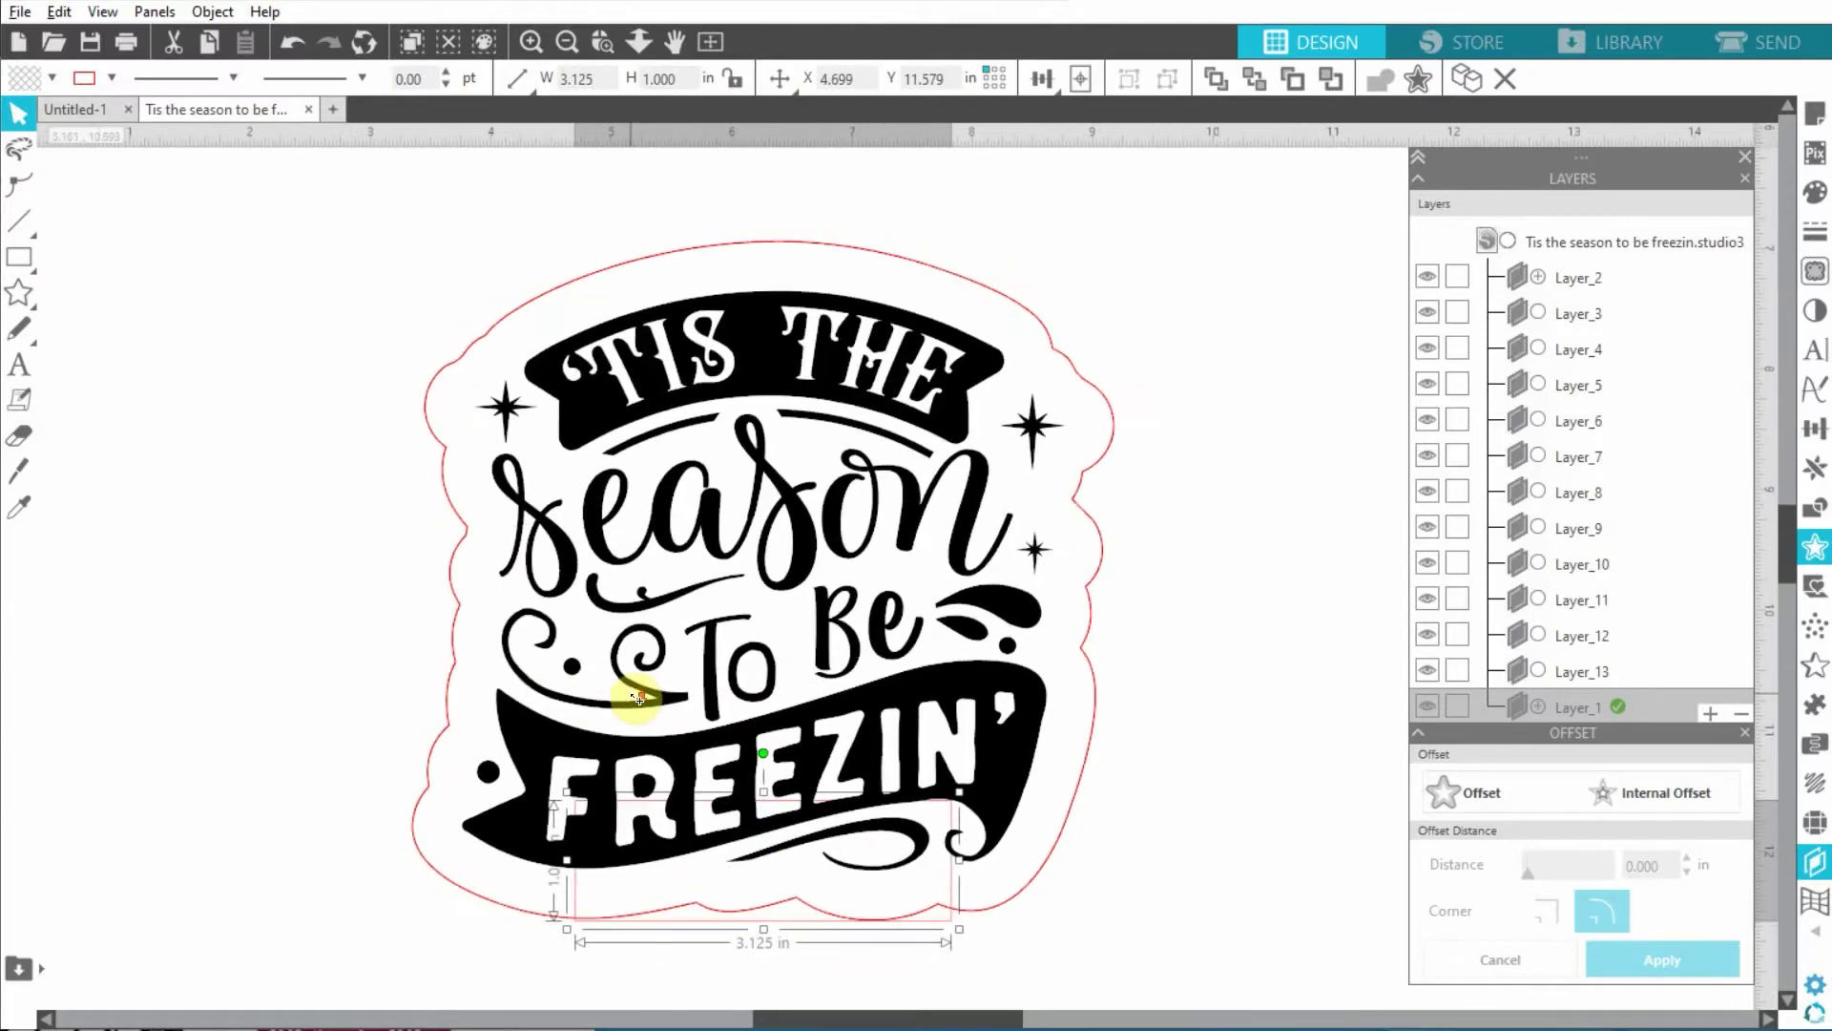
scroll(632, 701, up, 2)
drag(584, 861, 584, 855)
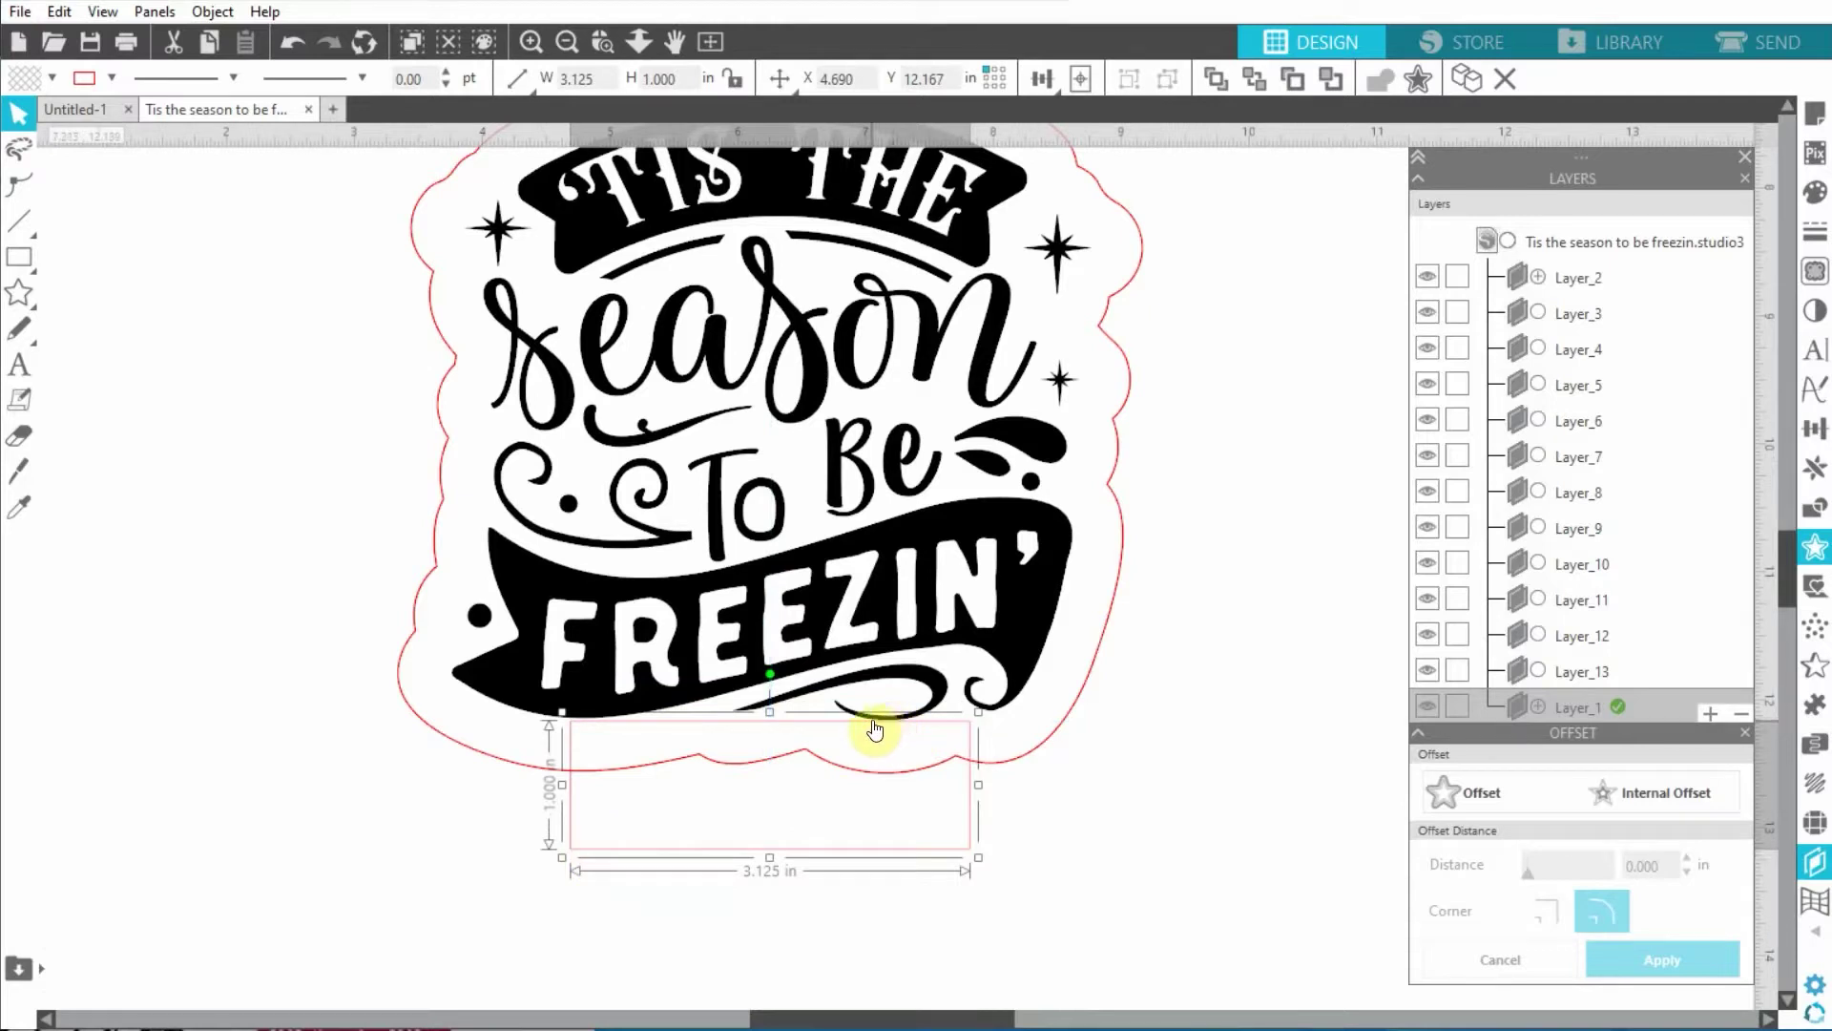
mouse_move(728, 864)
mouse_down()
mouse_move(725, 883)
mouse_move(726, 862)
mouse_up()
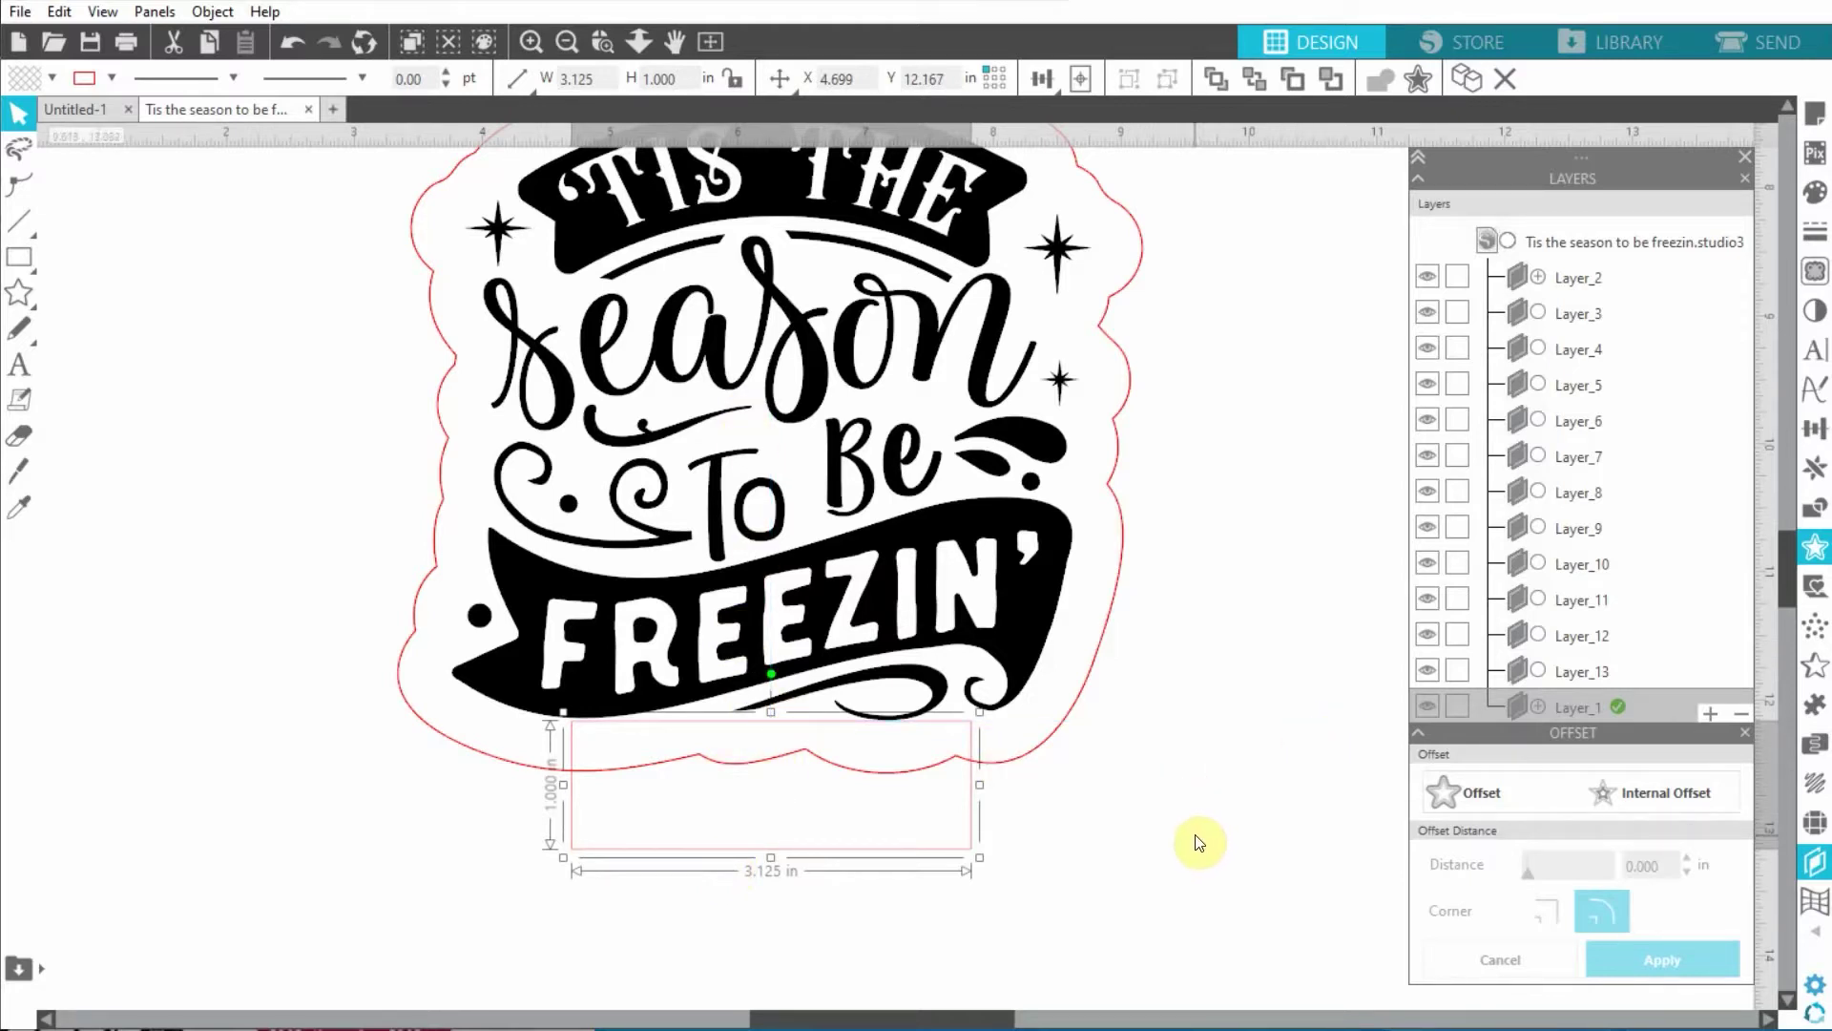
Weld the base rectangle and the offset outline into a single cut shape
drag(1085, 840, 949, 747)
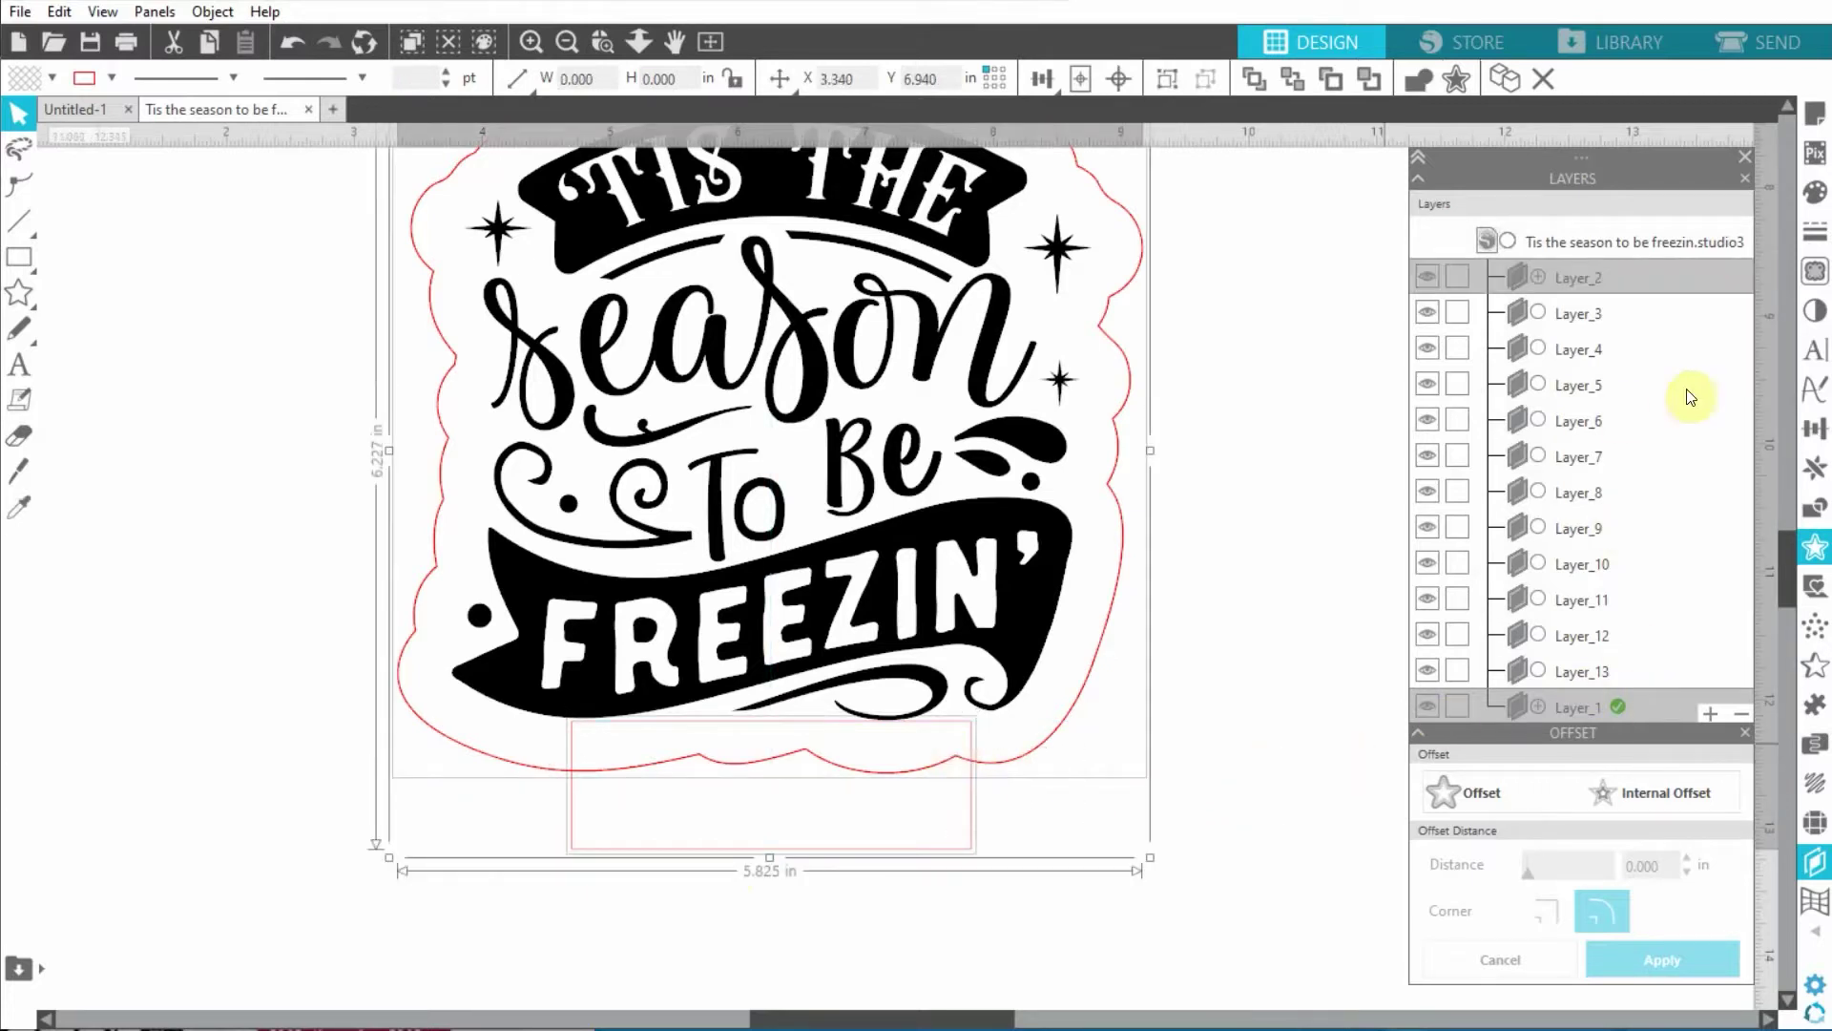
click(1816, 516)
drag(1573, 992, 1550, 341)
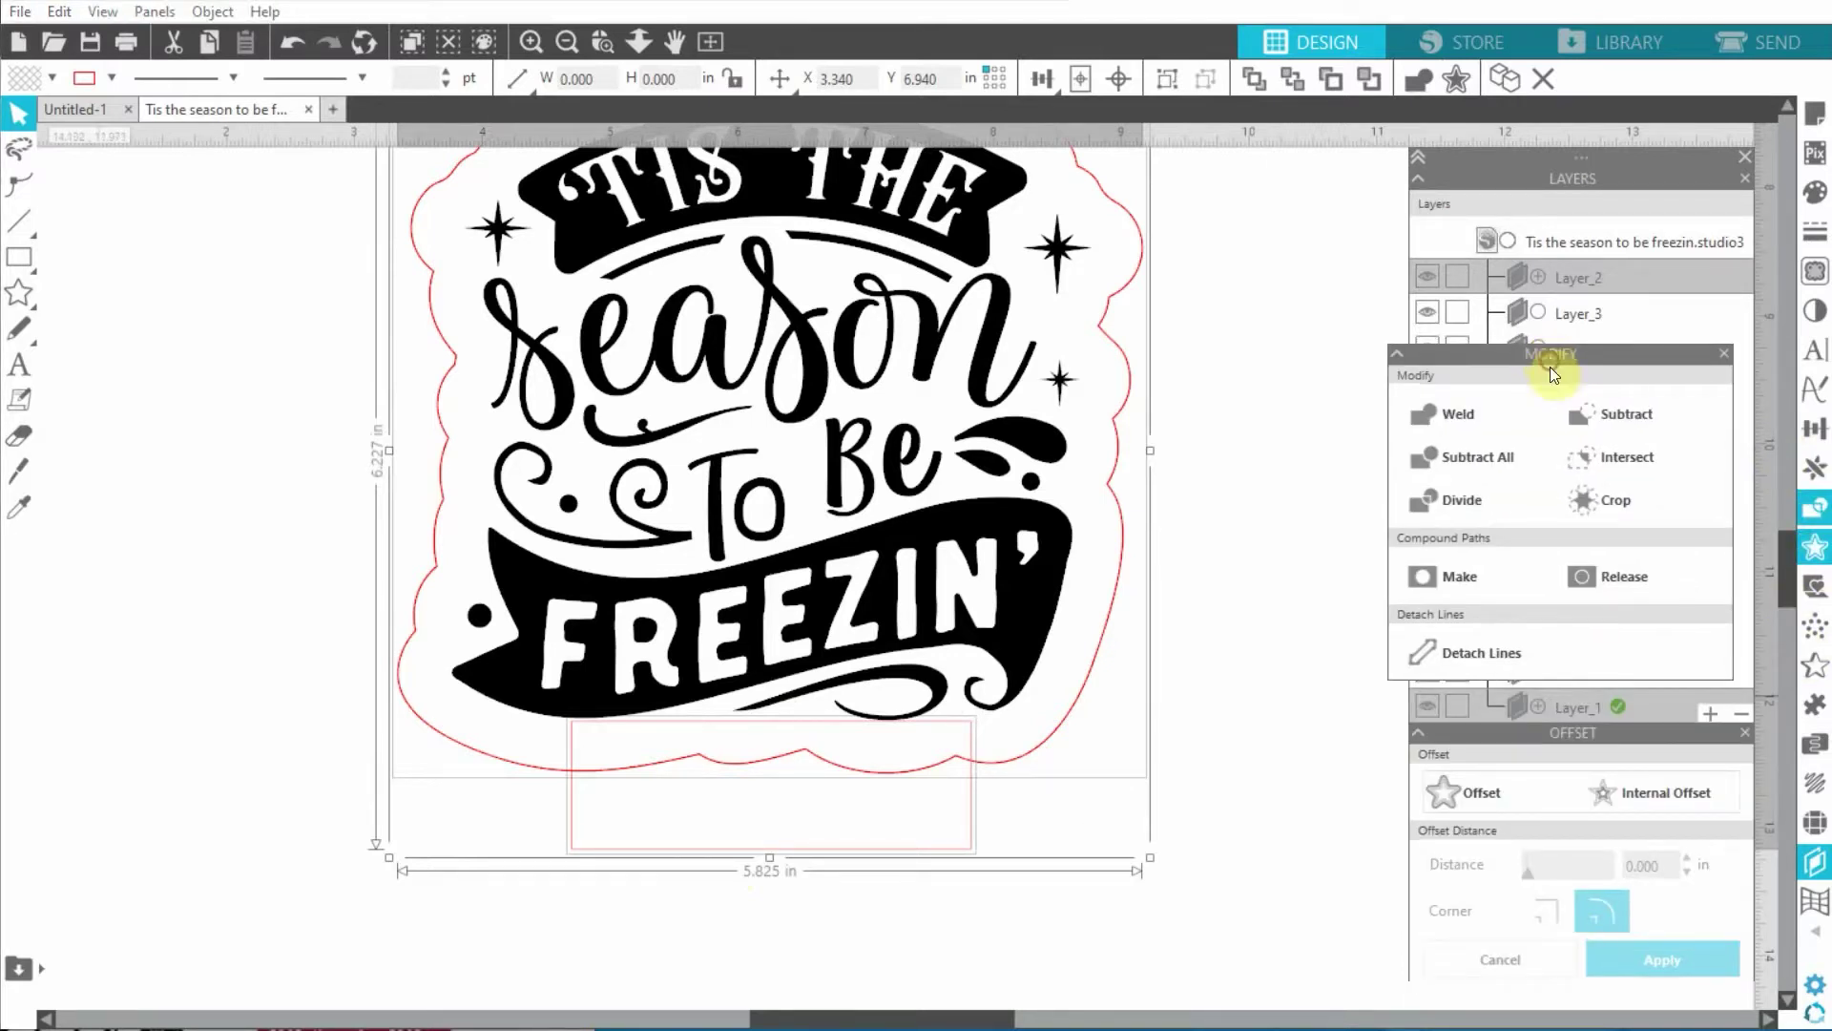
click(1463, 414)
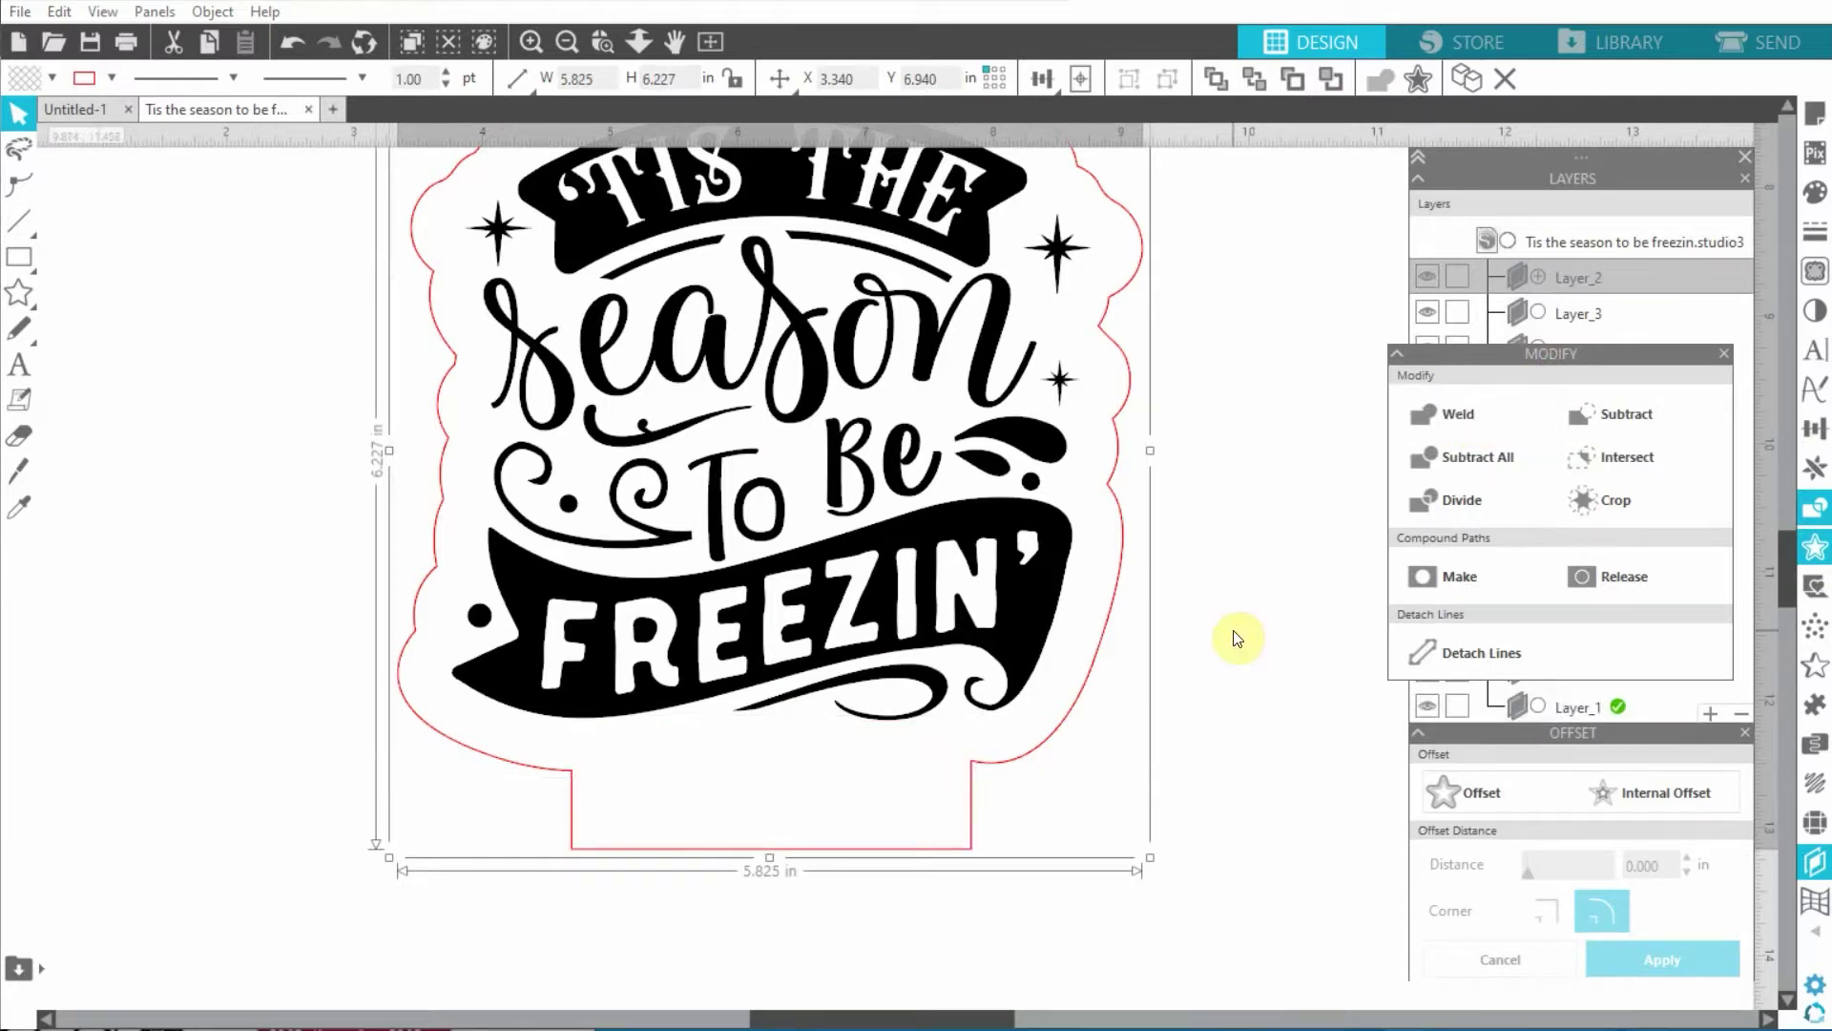
scroll(1238, 637, up, 2)
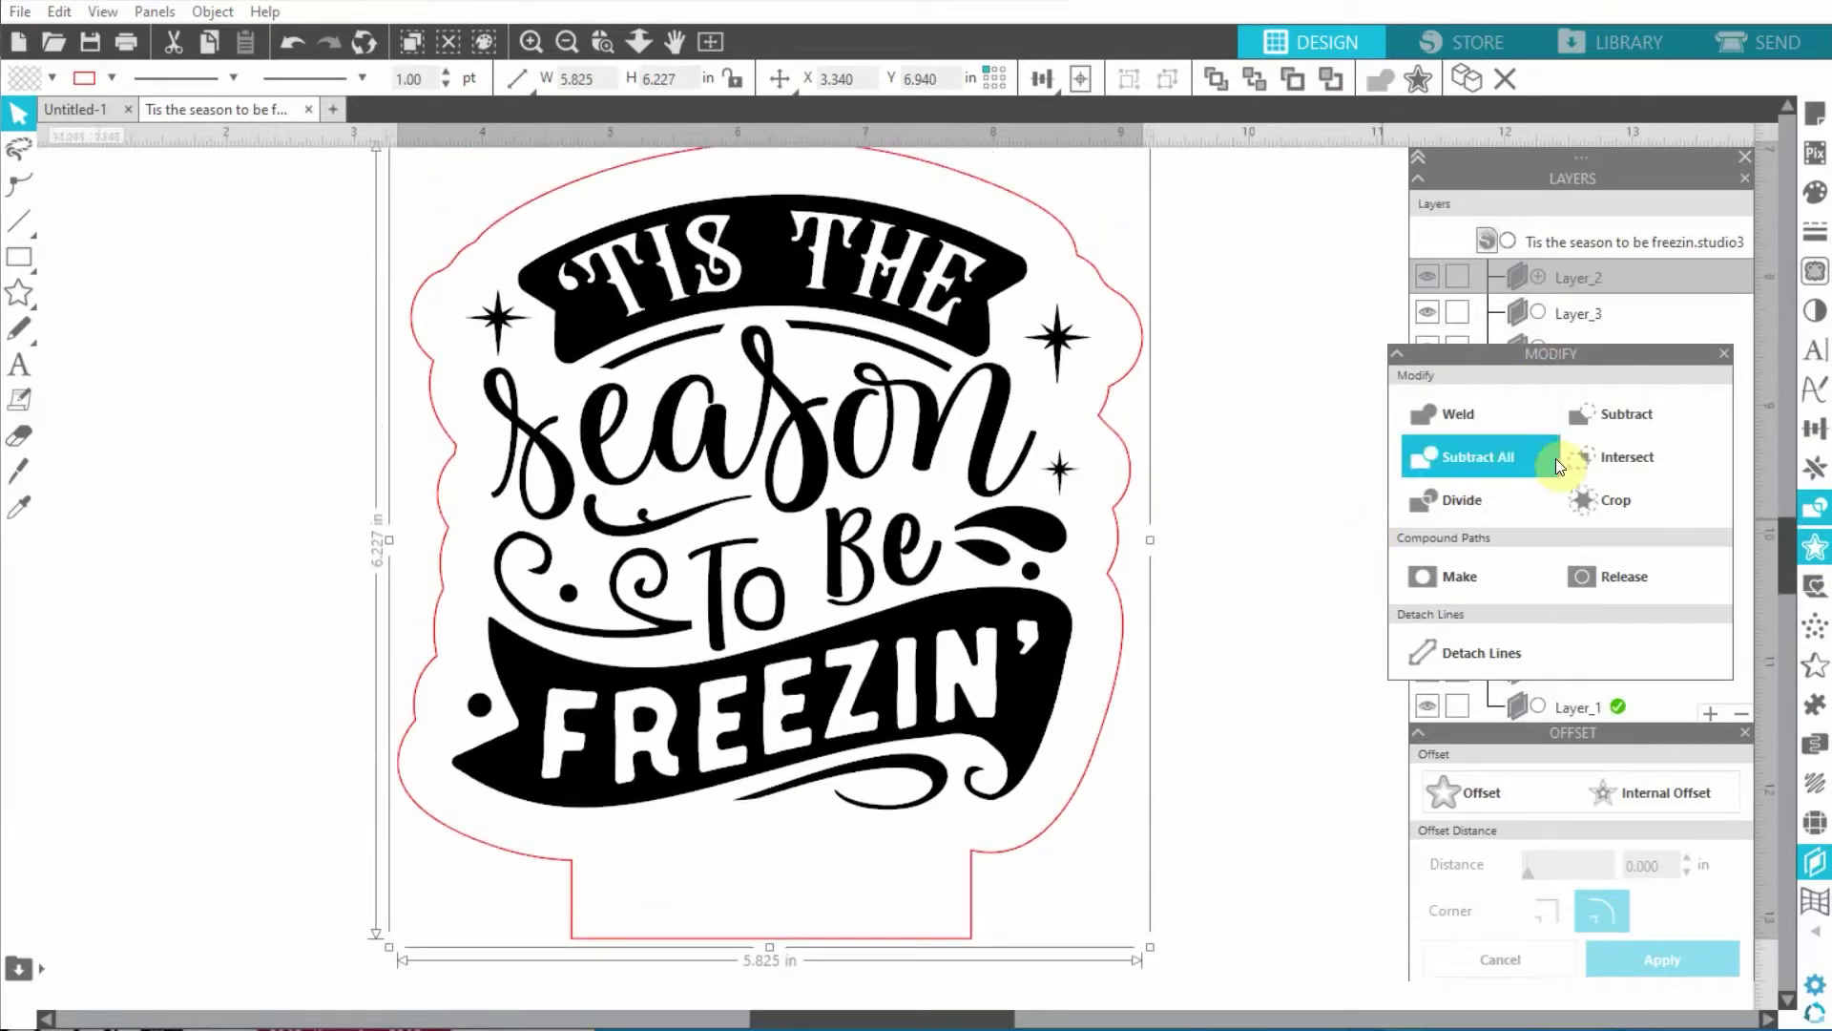
Ungroup the black lettering design into separate pieces and deselect it
click(959, 615)
scroll(932, 348, up, 1)
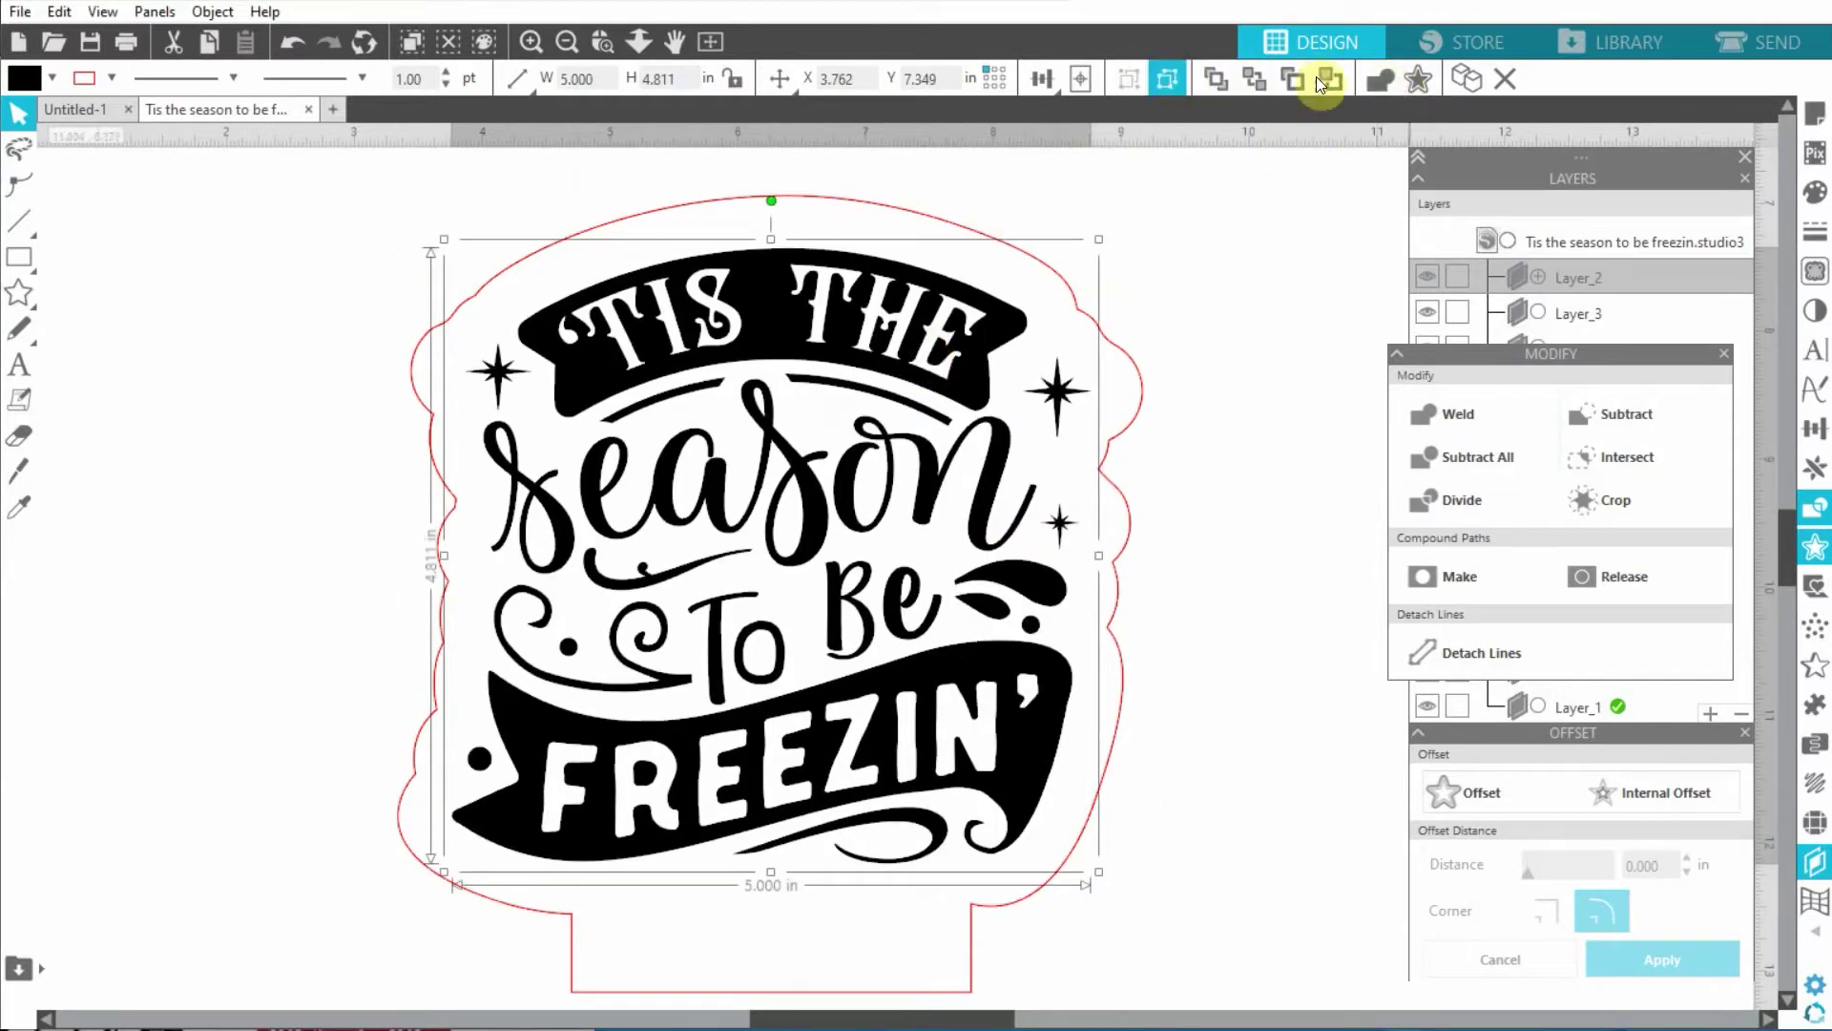
click(1046, 78)
click(1210, 82)
click(1182, 82)
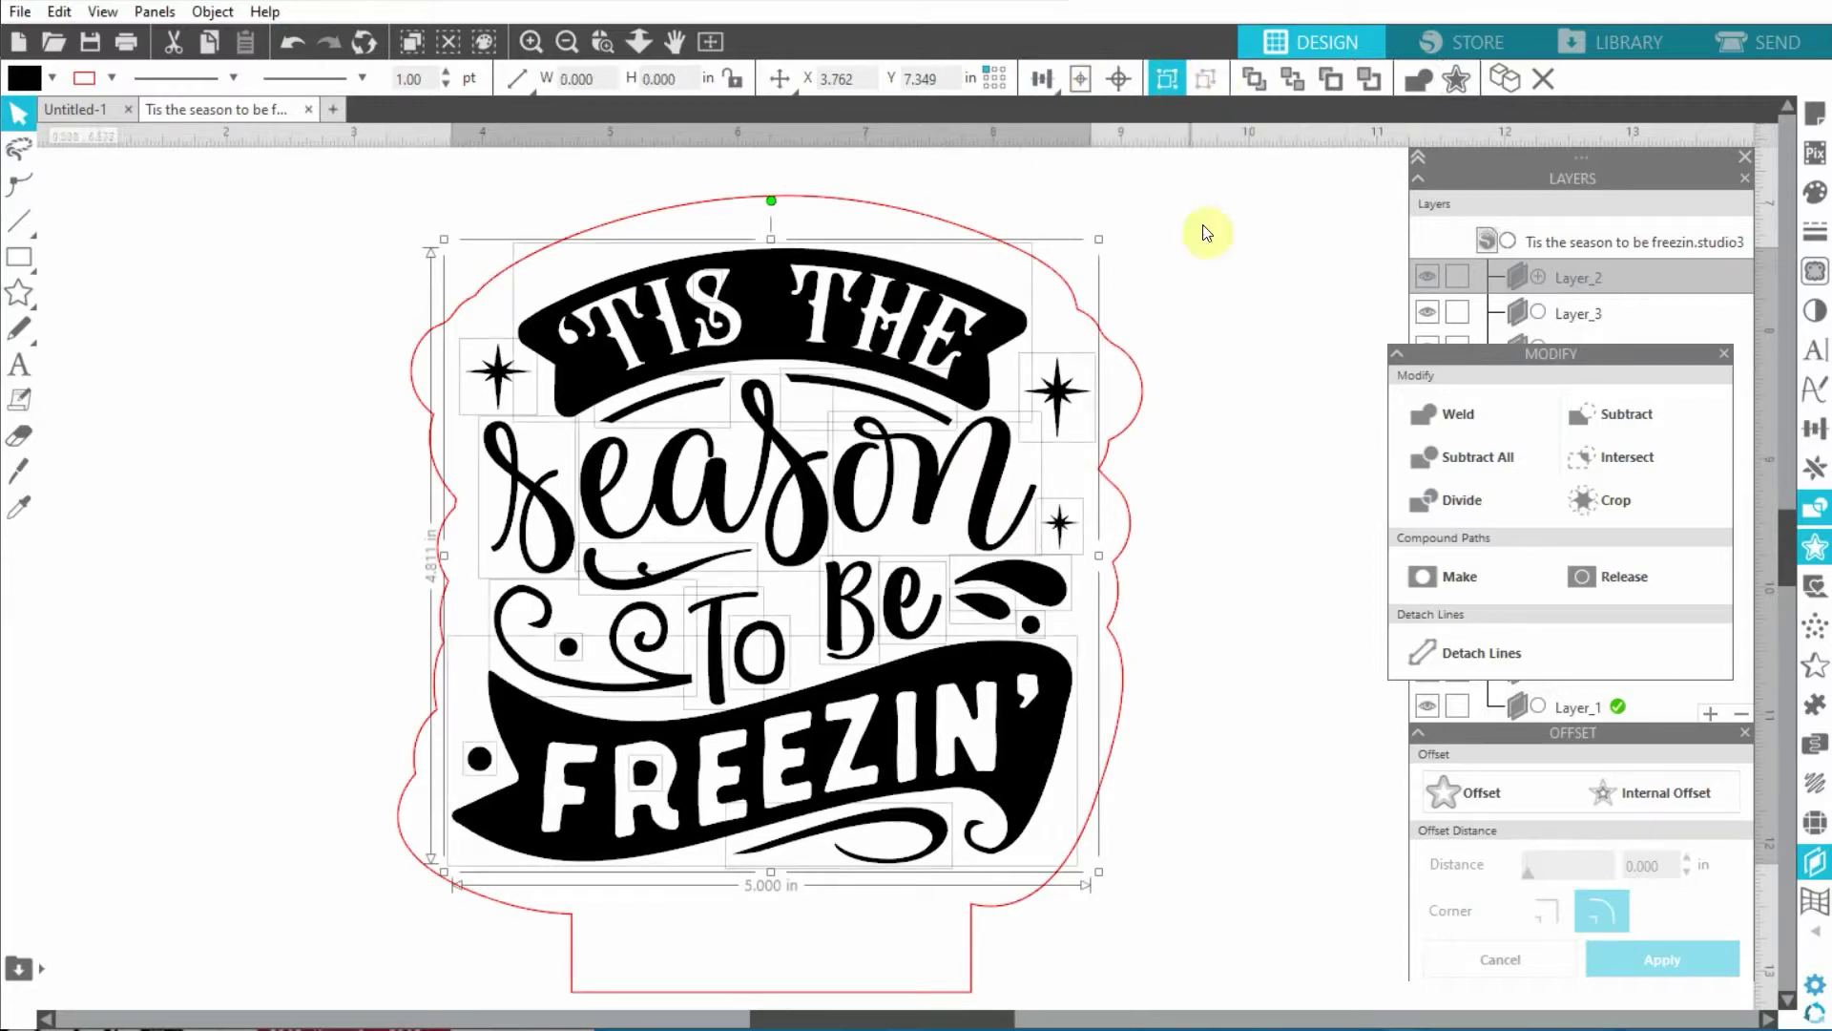
click(1308, 757)
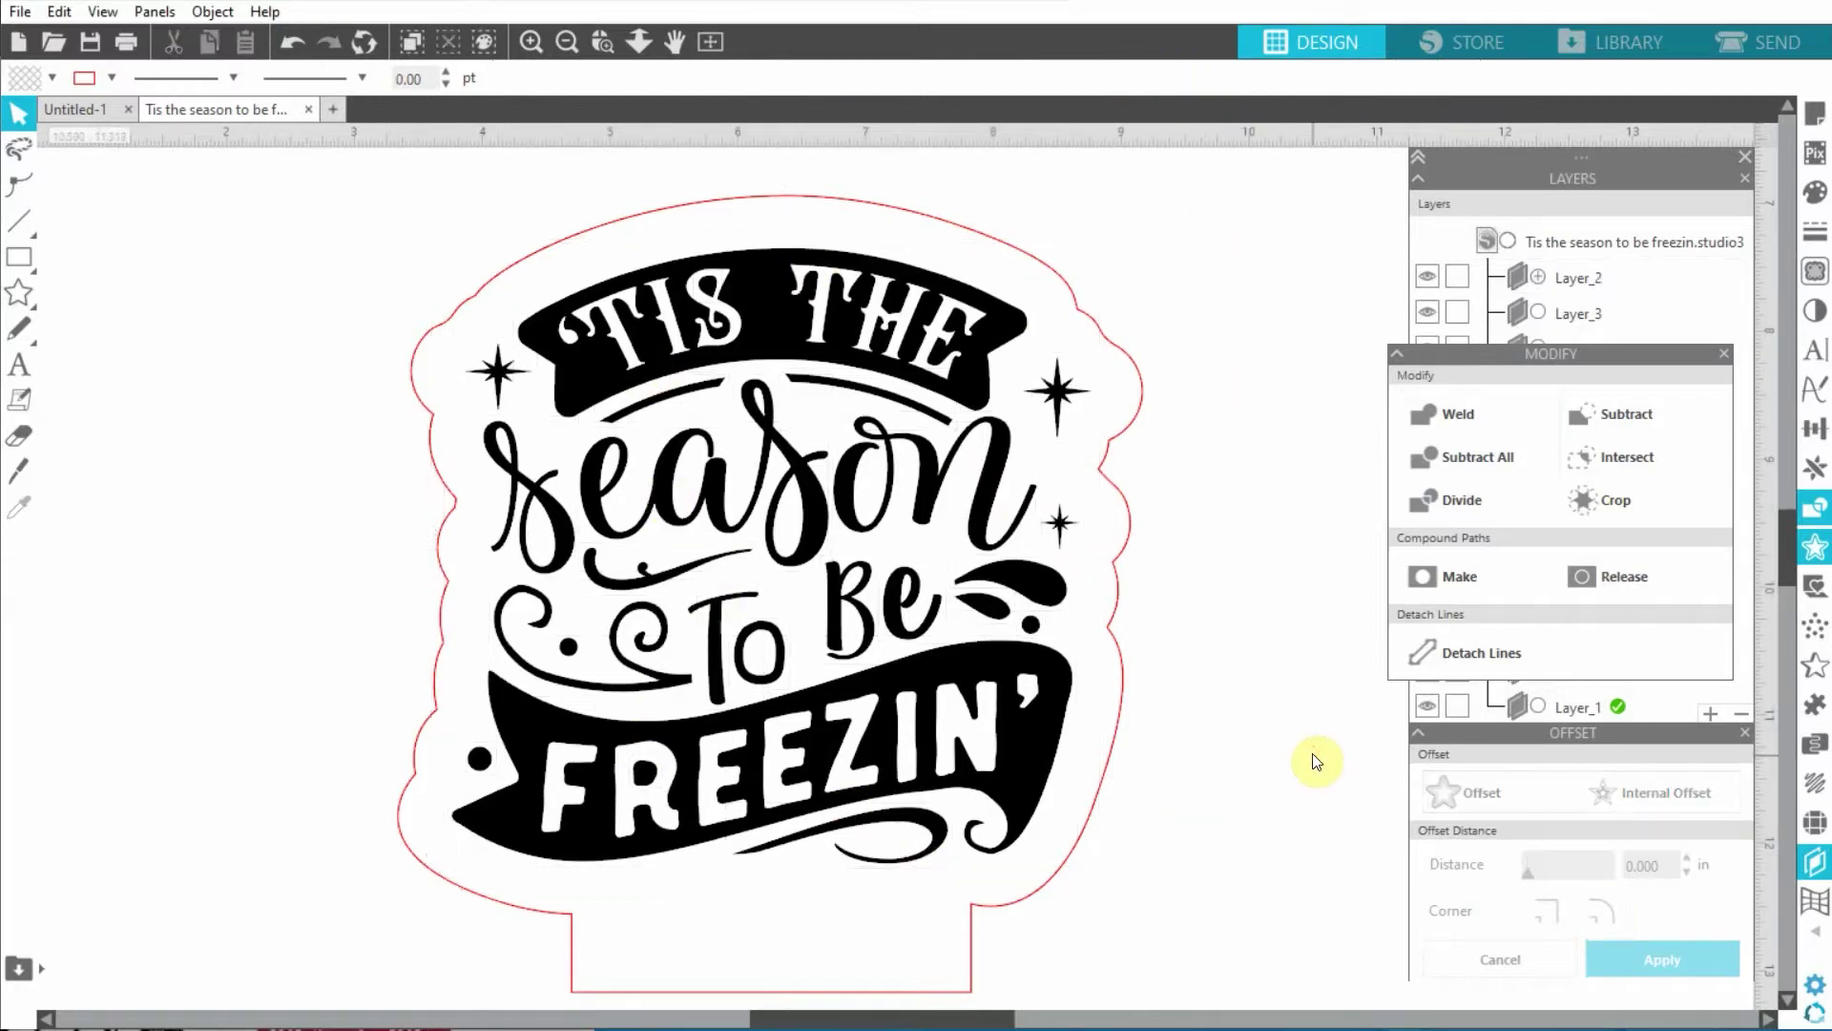
Apply the parallel-line hatch fill effect to all pieces of the word "season"
click(1815, 782)
drag(1576, 981, 1534, 330)
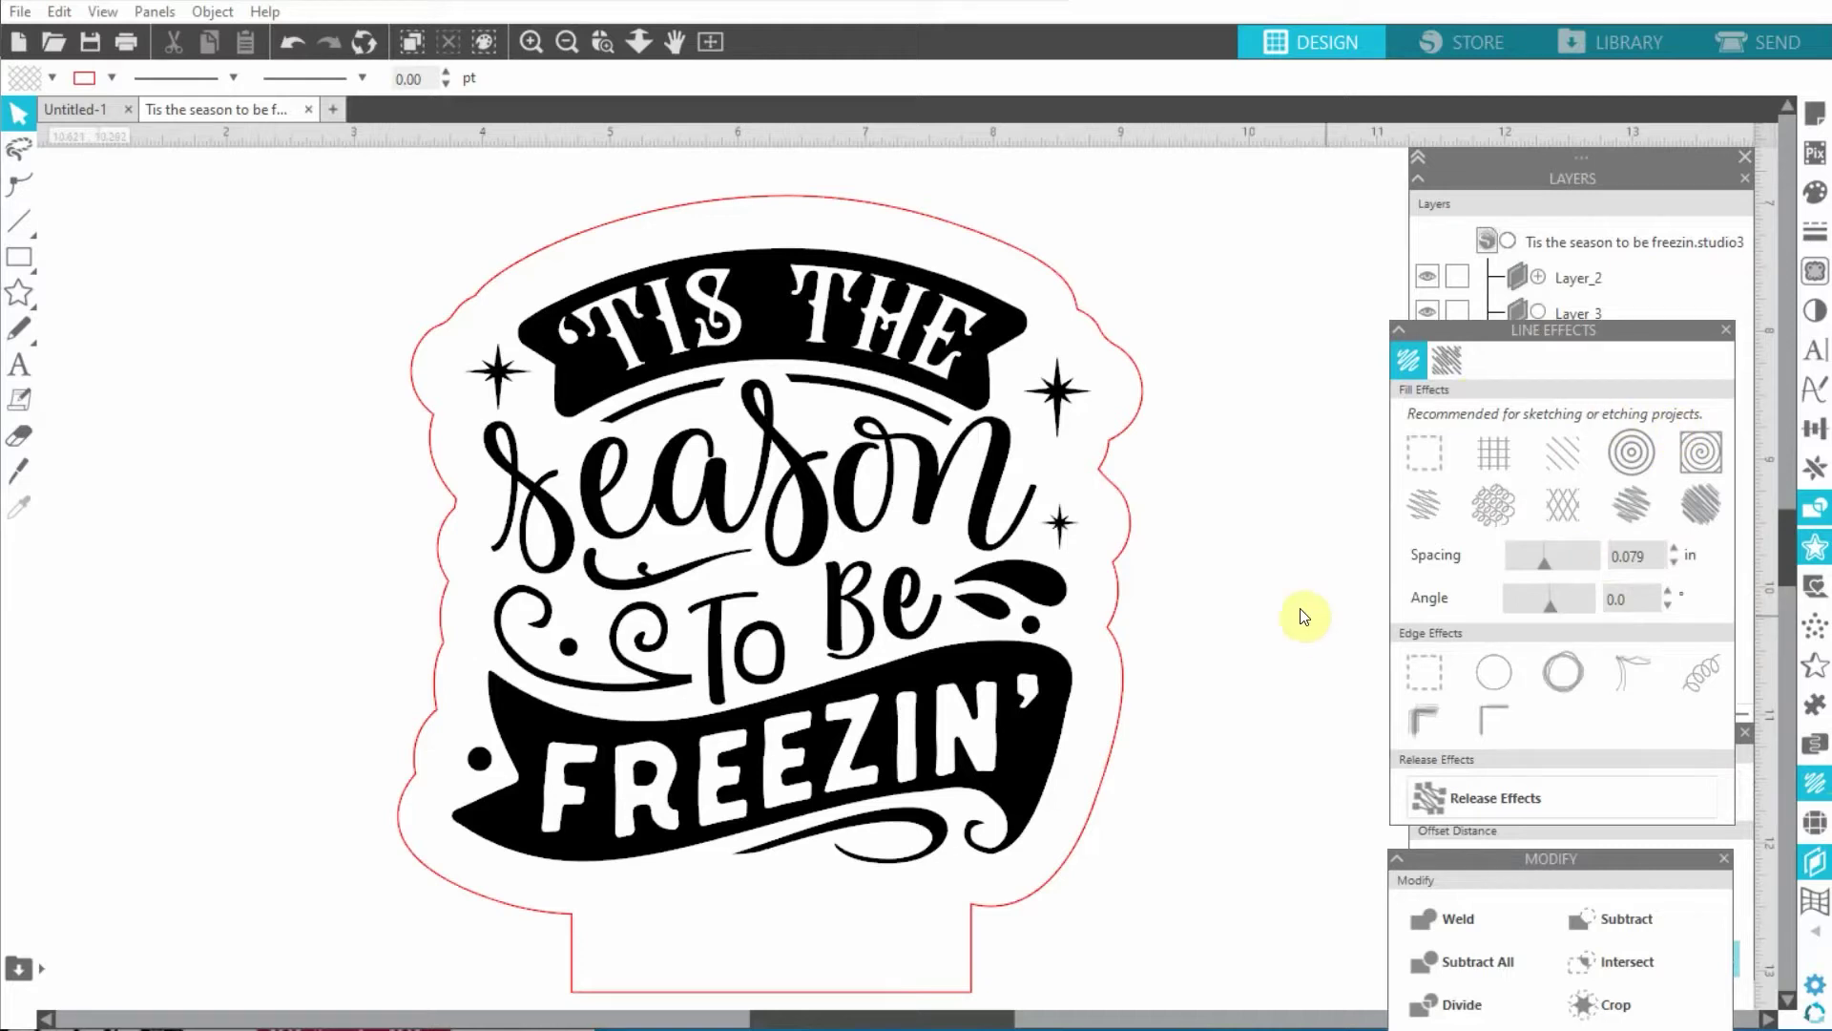
click(1445, 471)
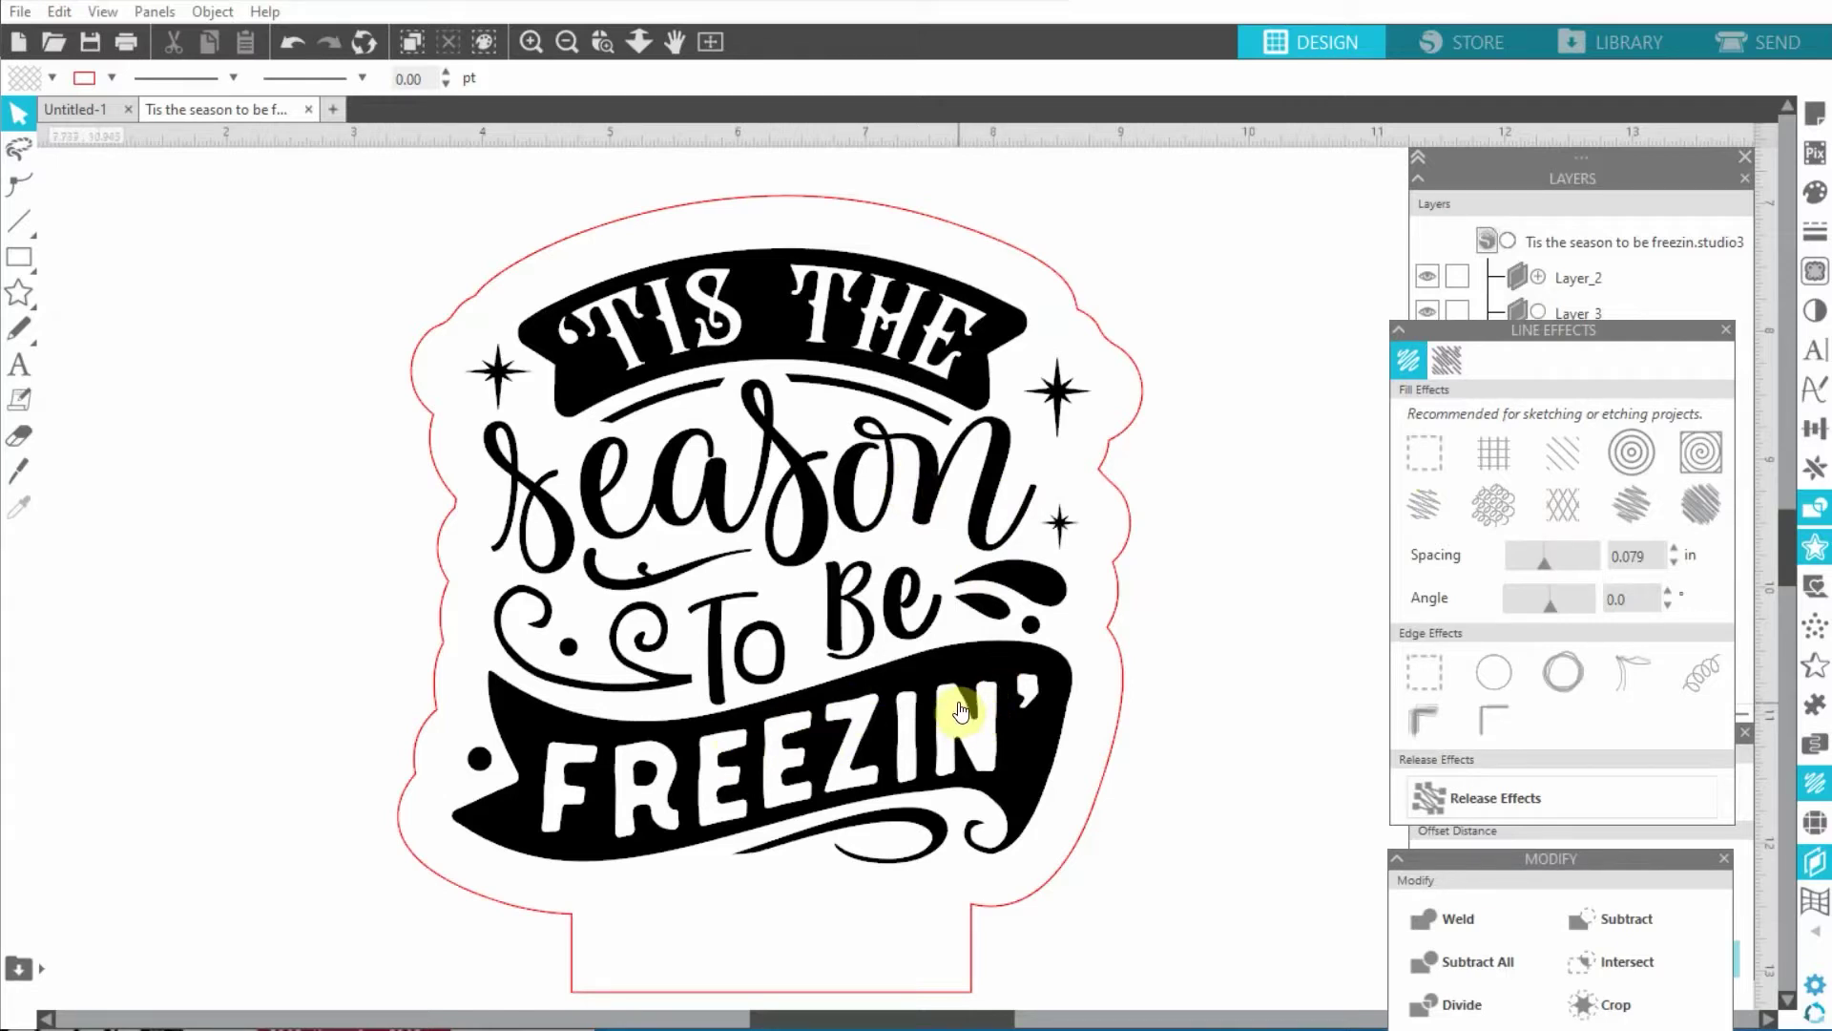
click(990, 504)
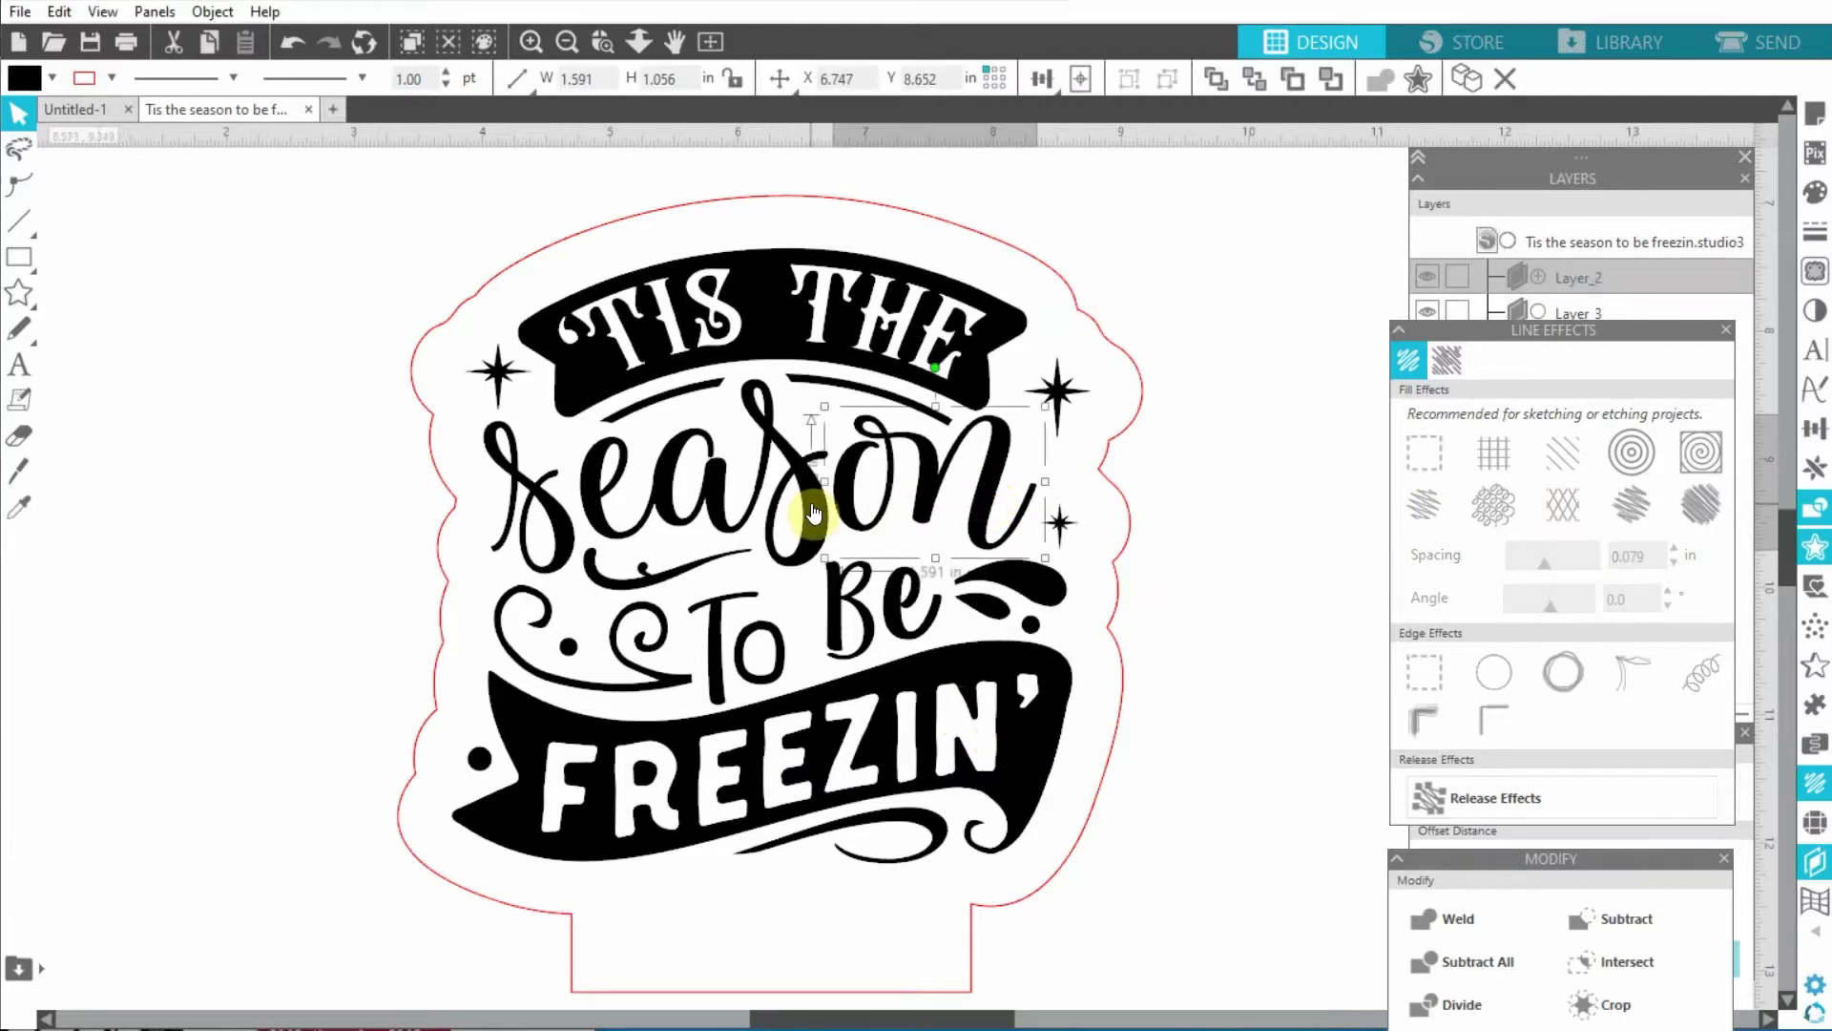
shift+click(746, 507)
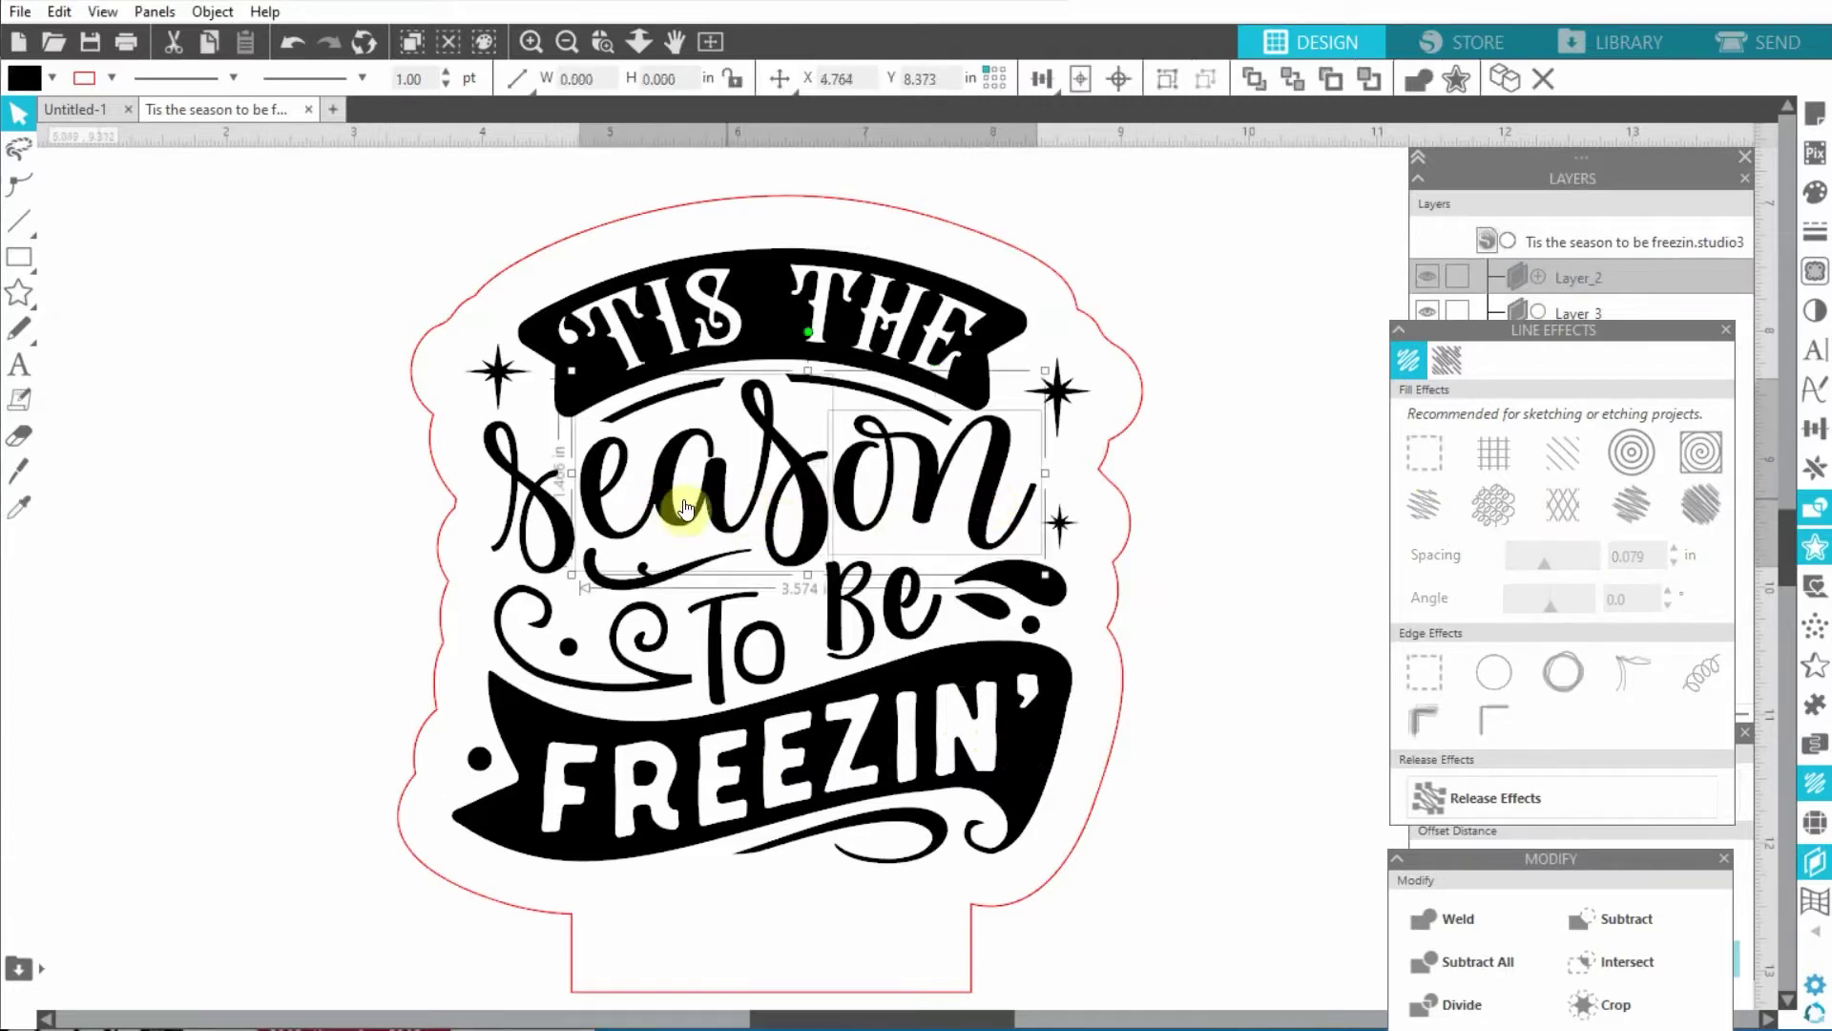
shift+click(544, 518)
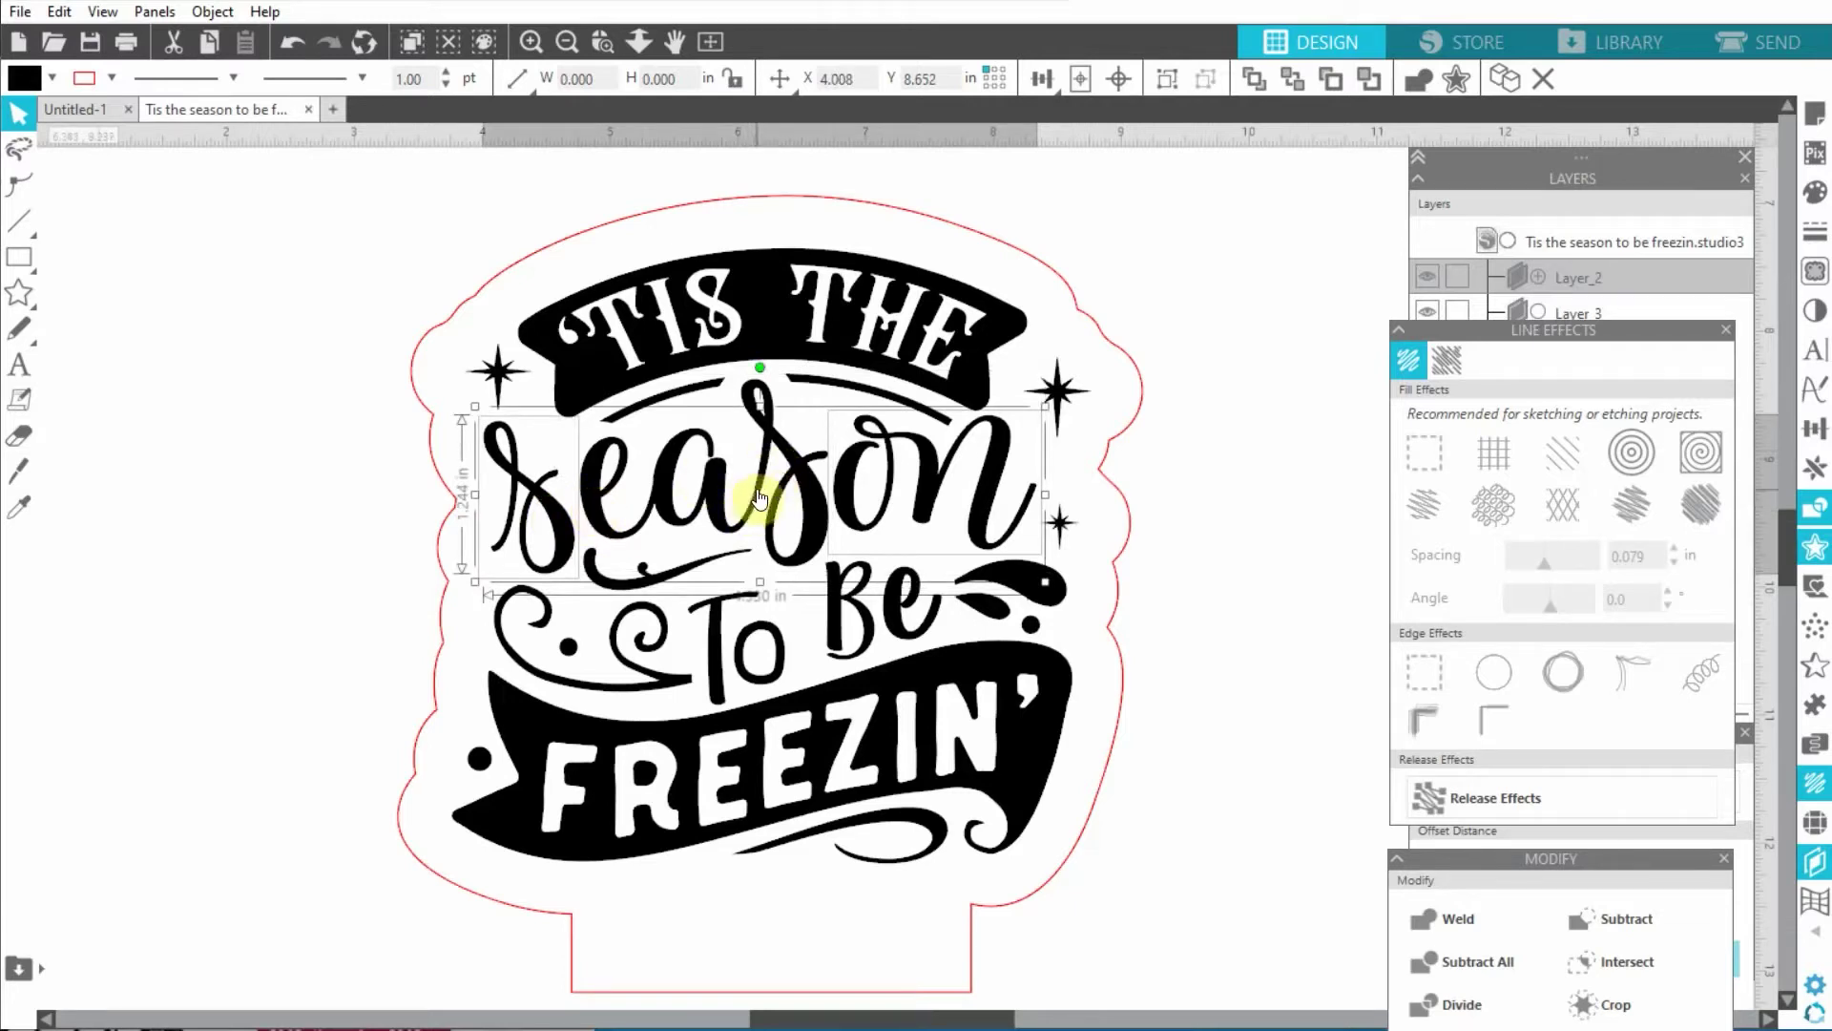
shift+click(754, 410)
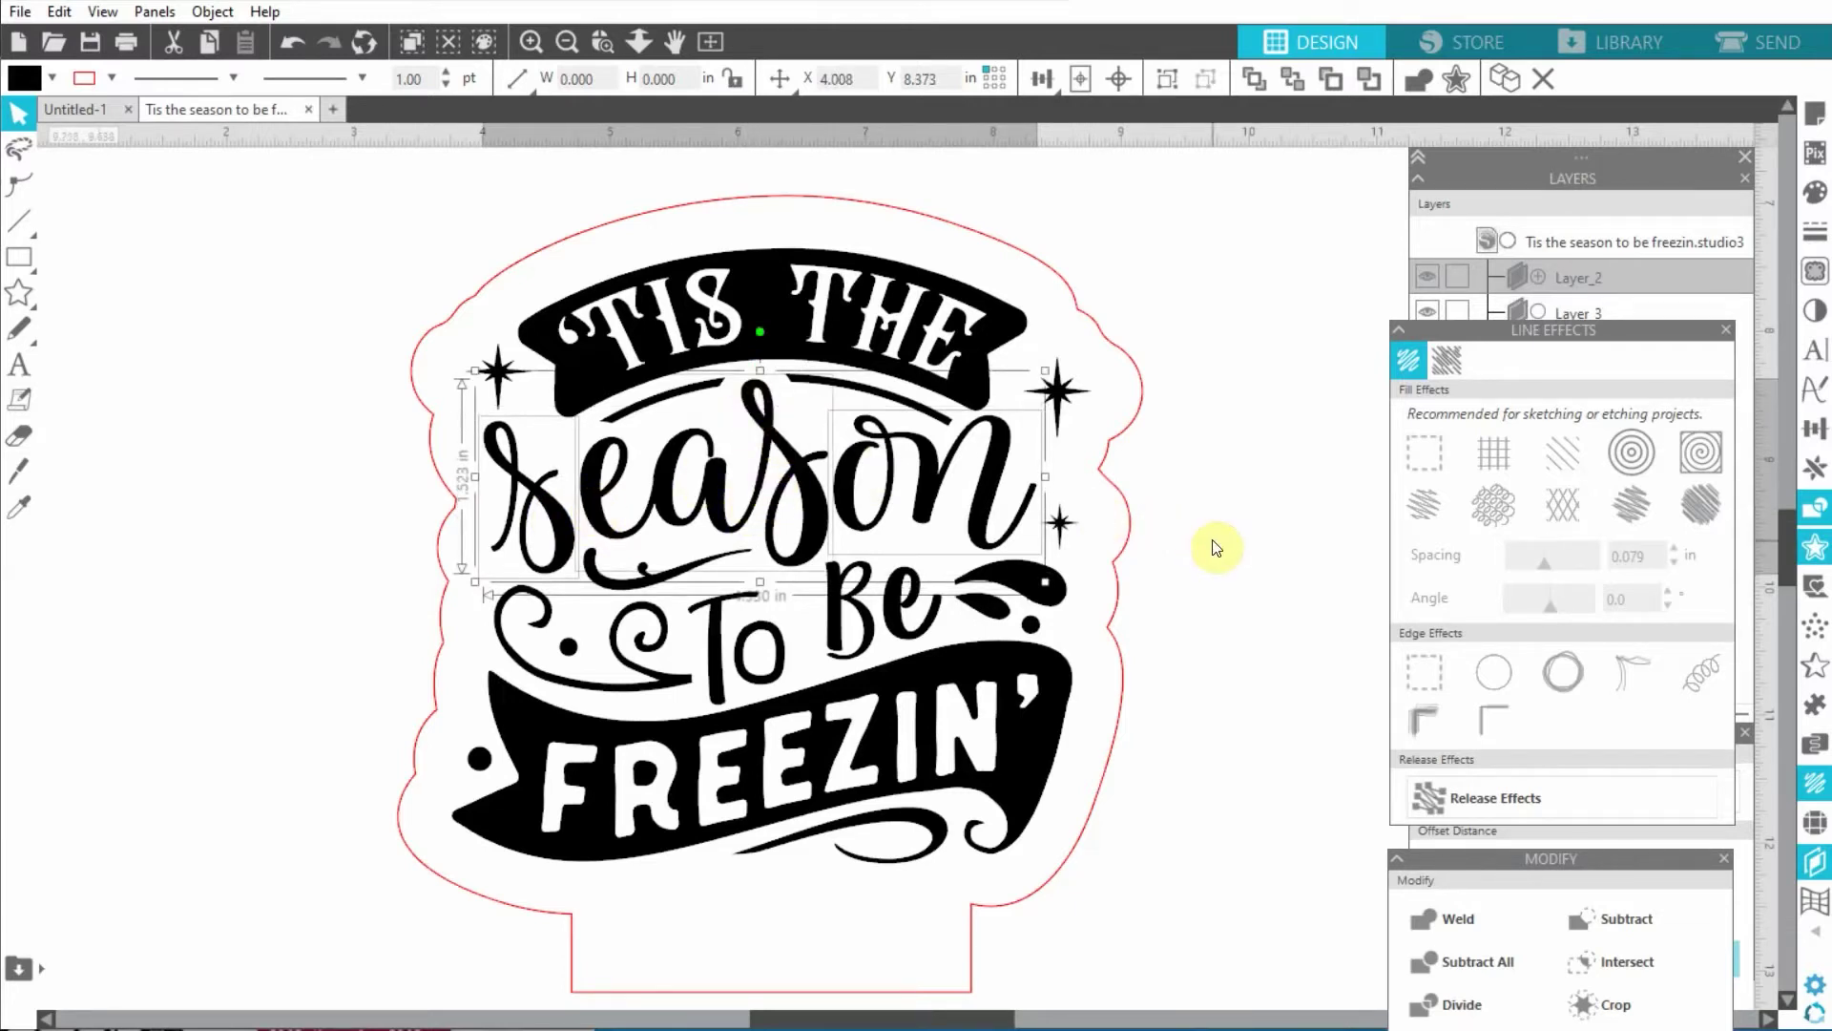
click(1561, 460)
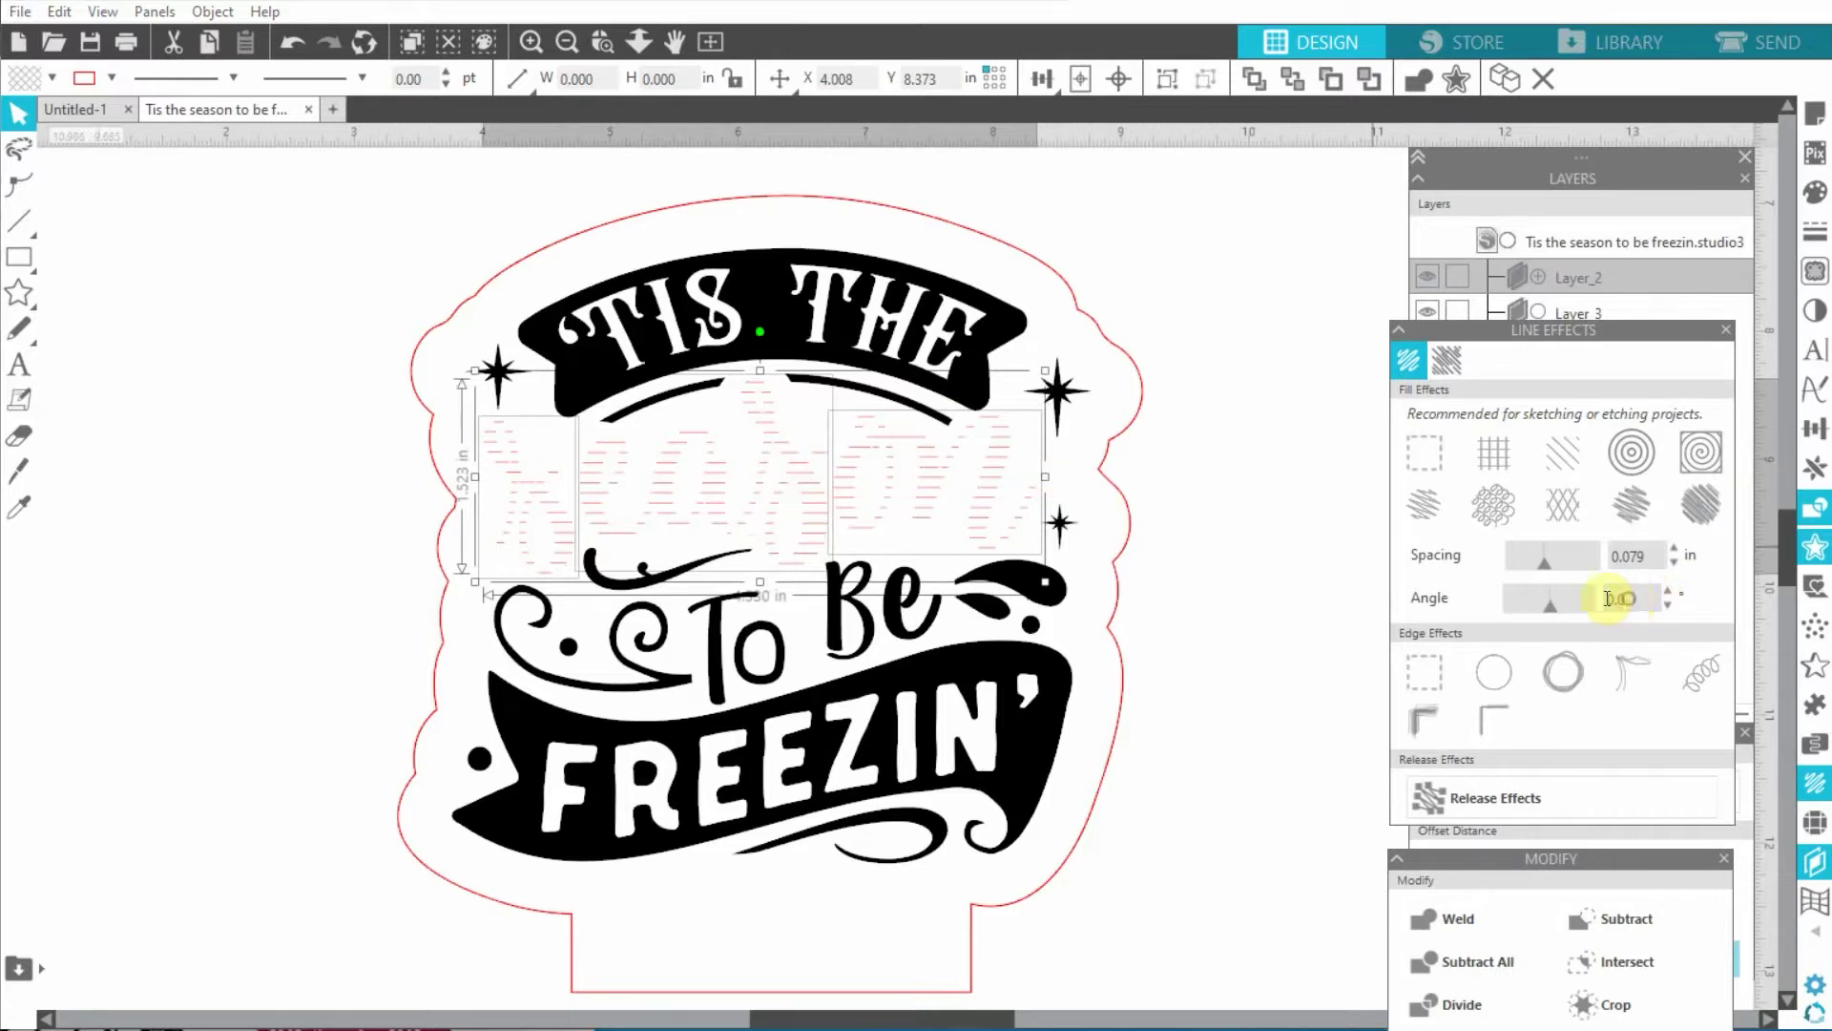
Set the hatch fill on "season" to a 120-degree angle and 0.005-inch spacing, and deselect the word
key(Return)
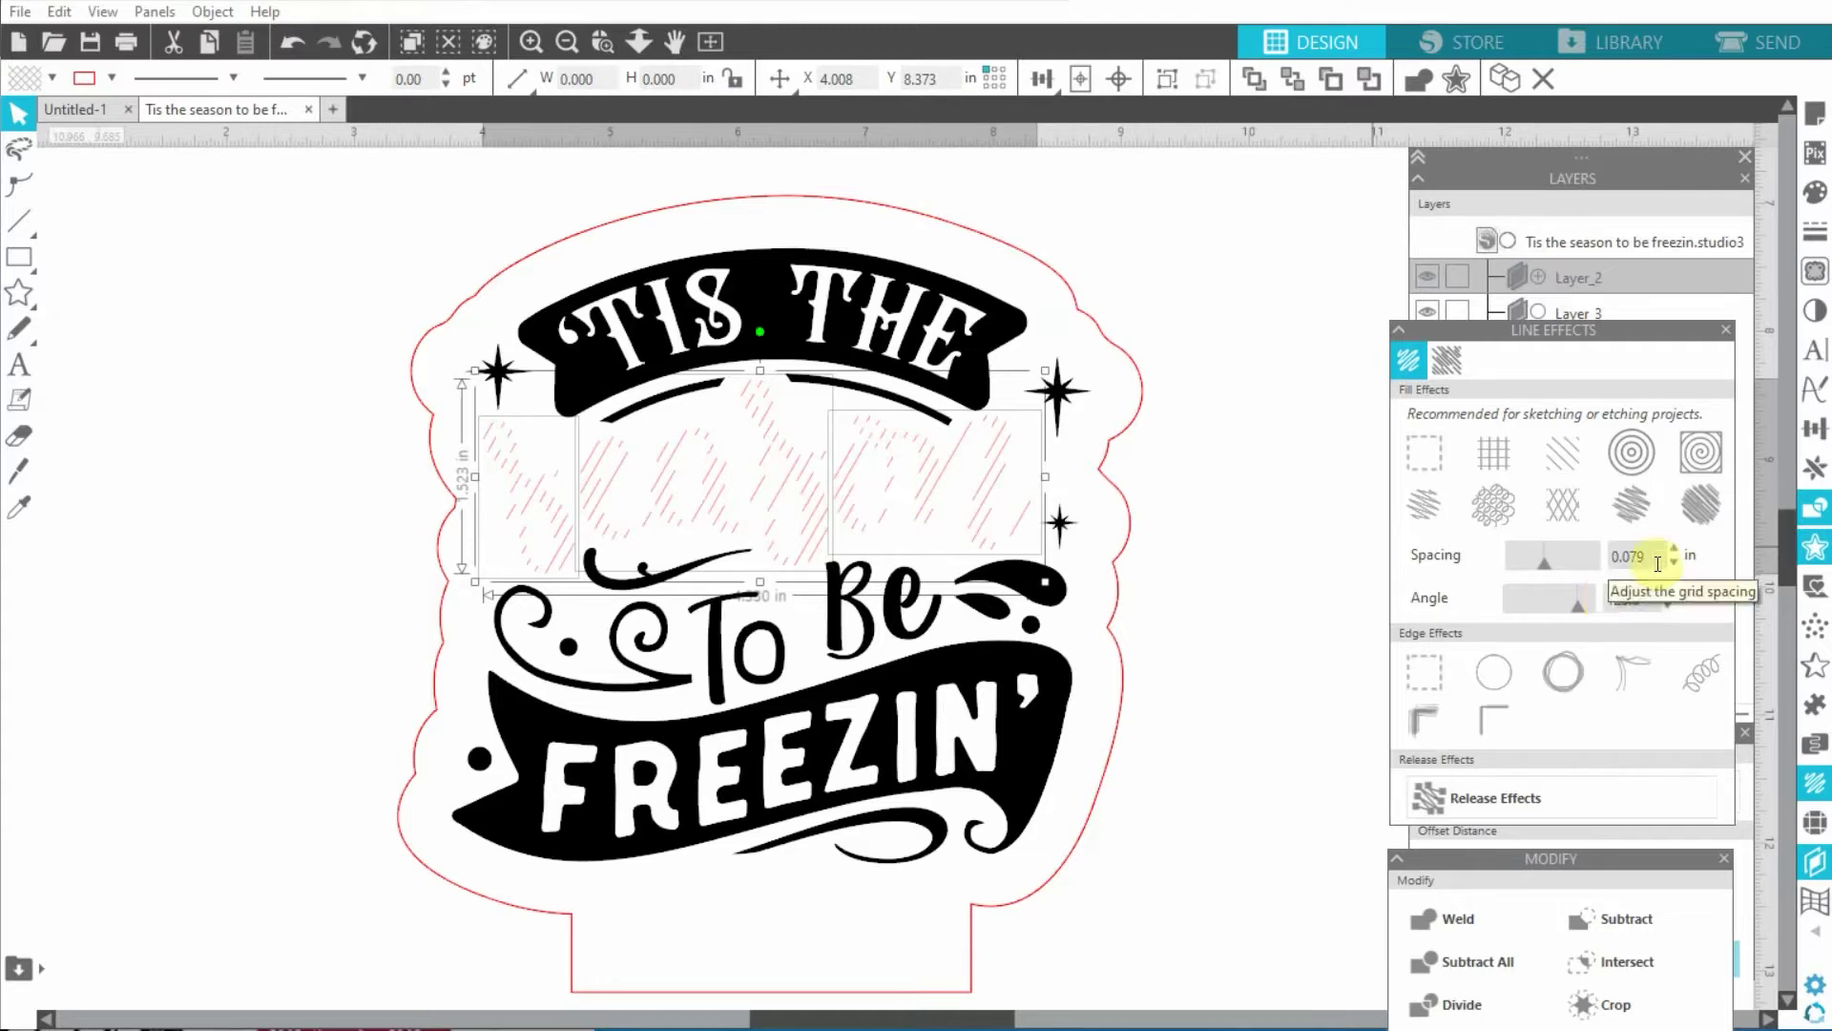
click(1550, 565)
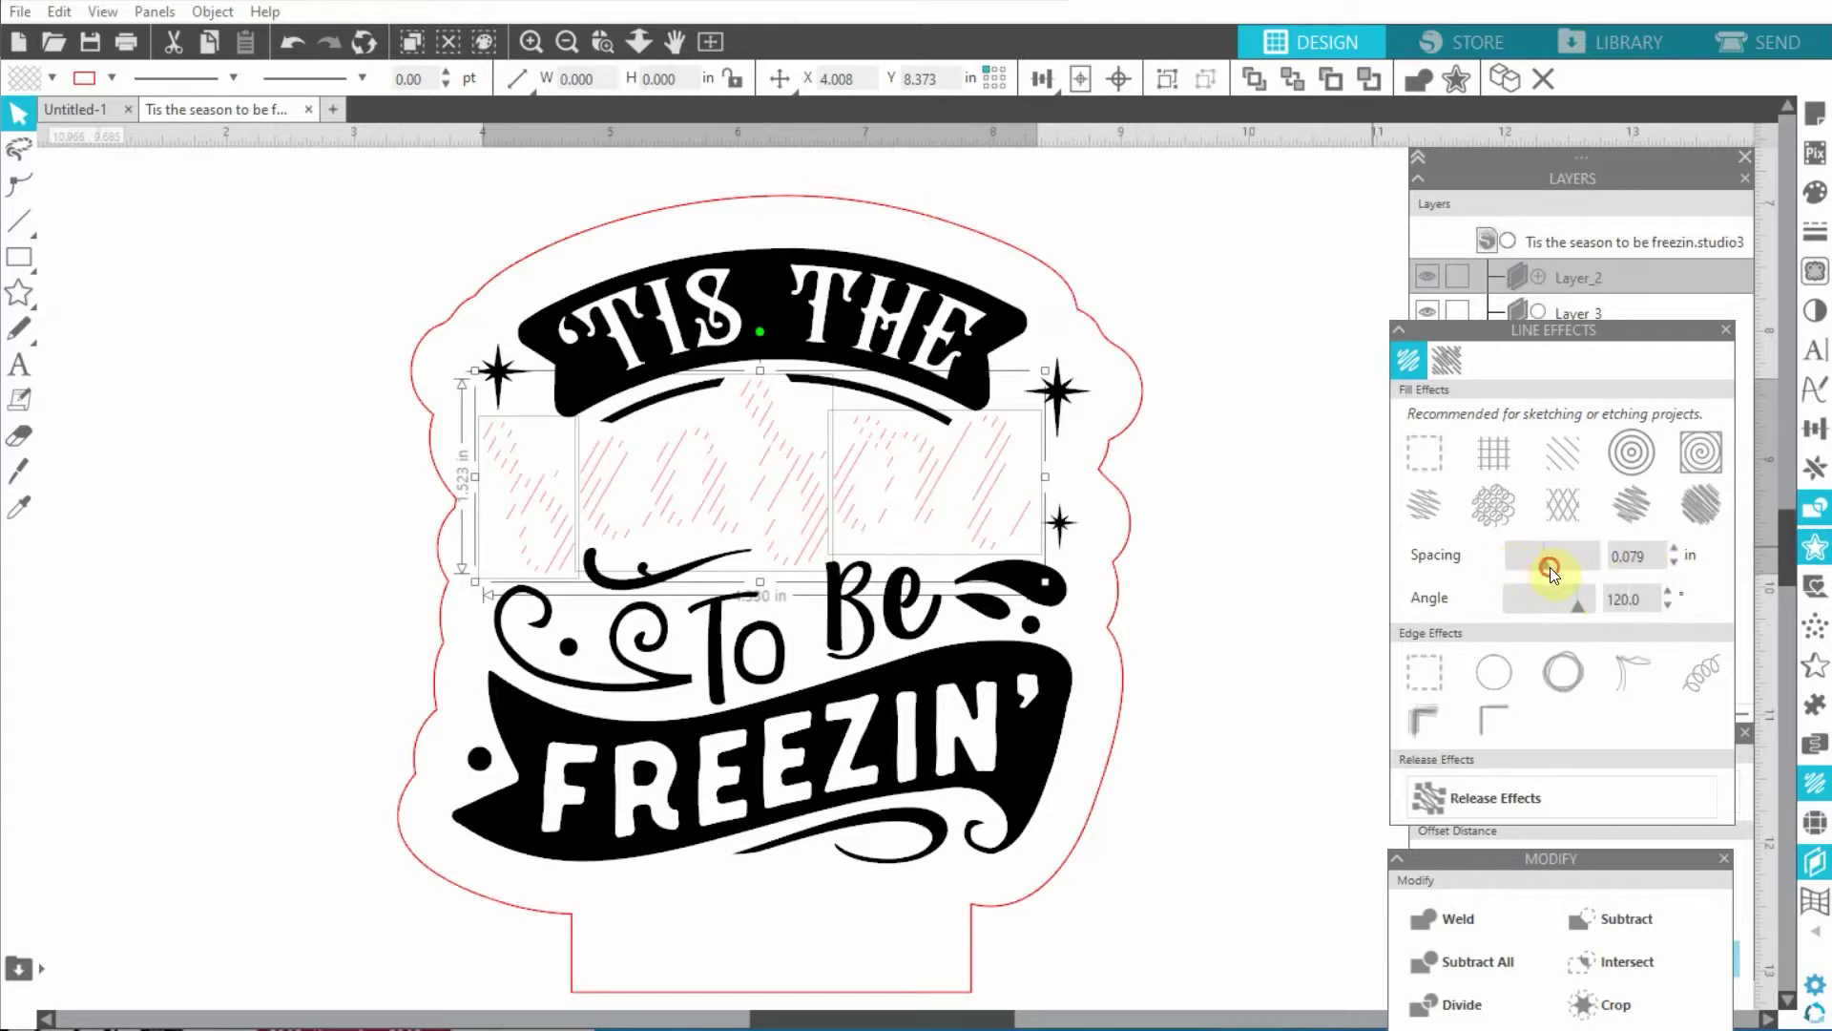
drag(1548, 567, 1493, 577)
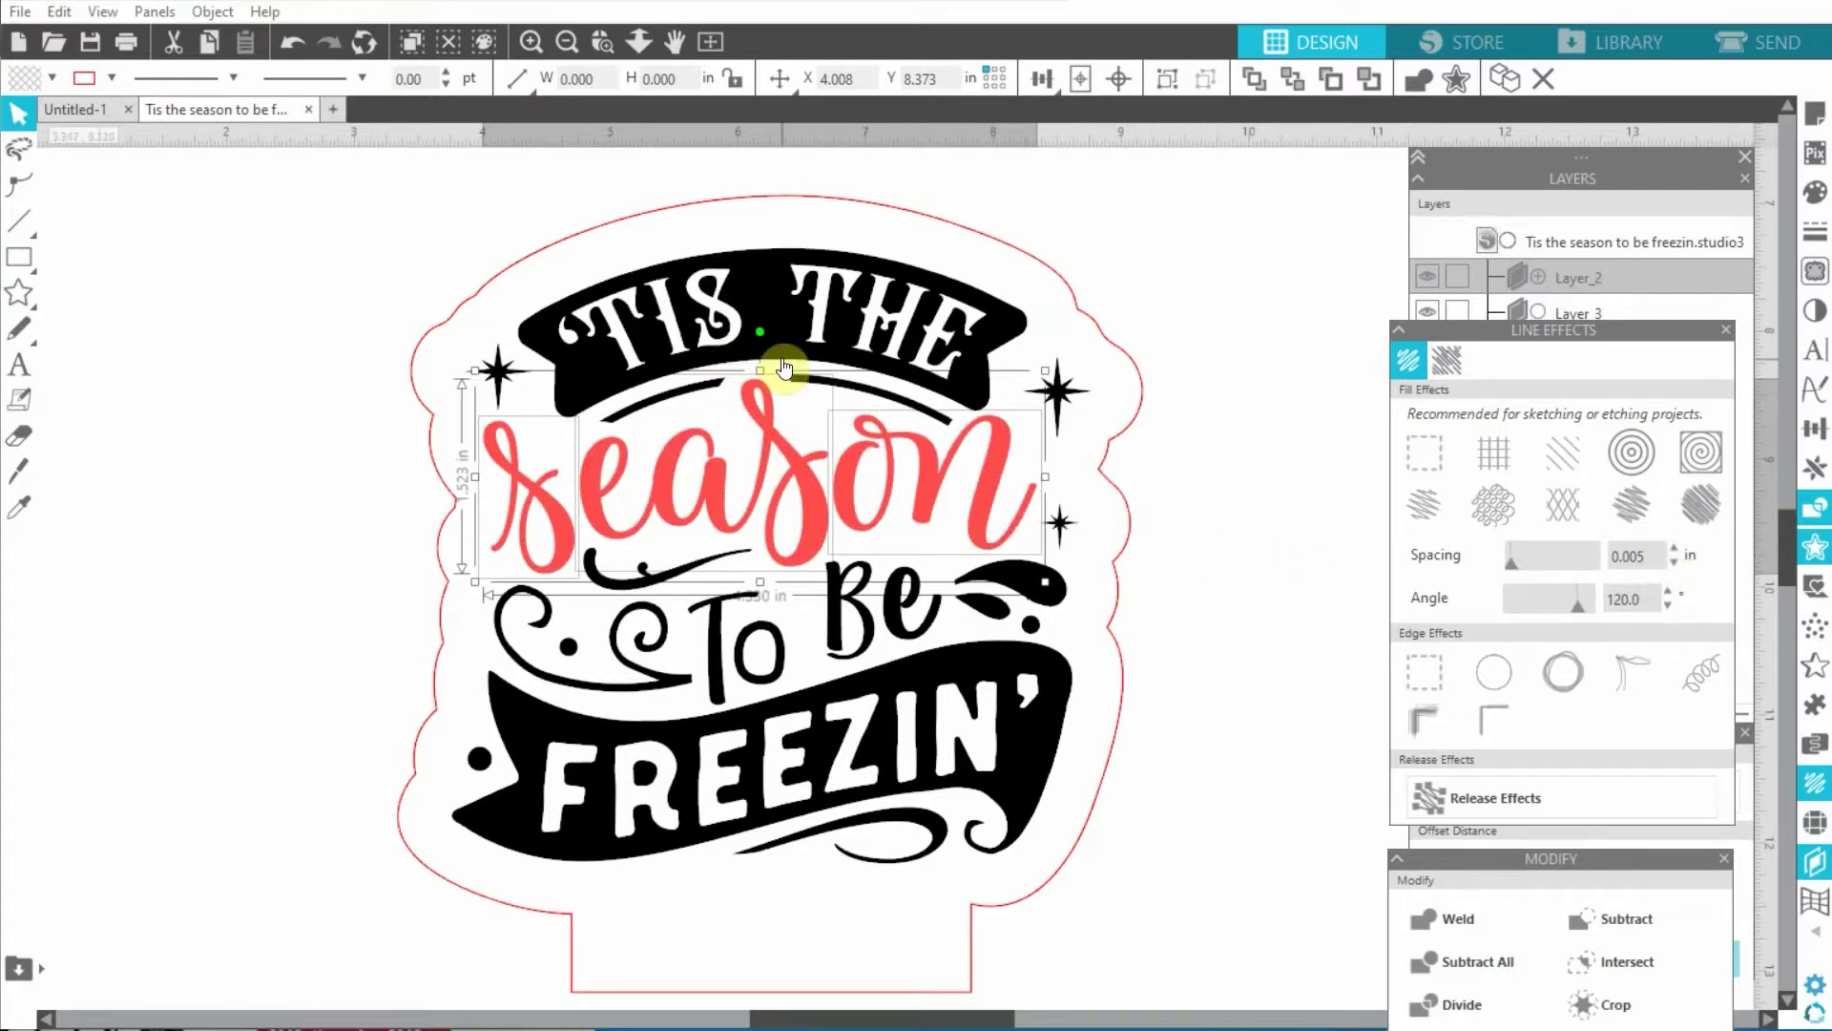
click(1229, 439)
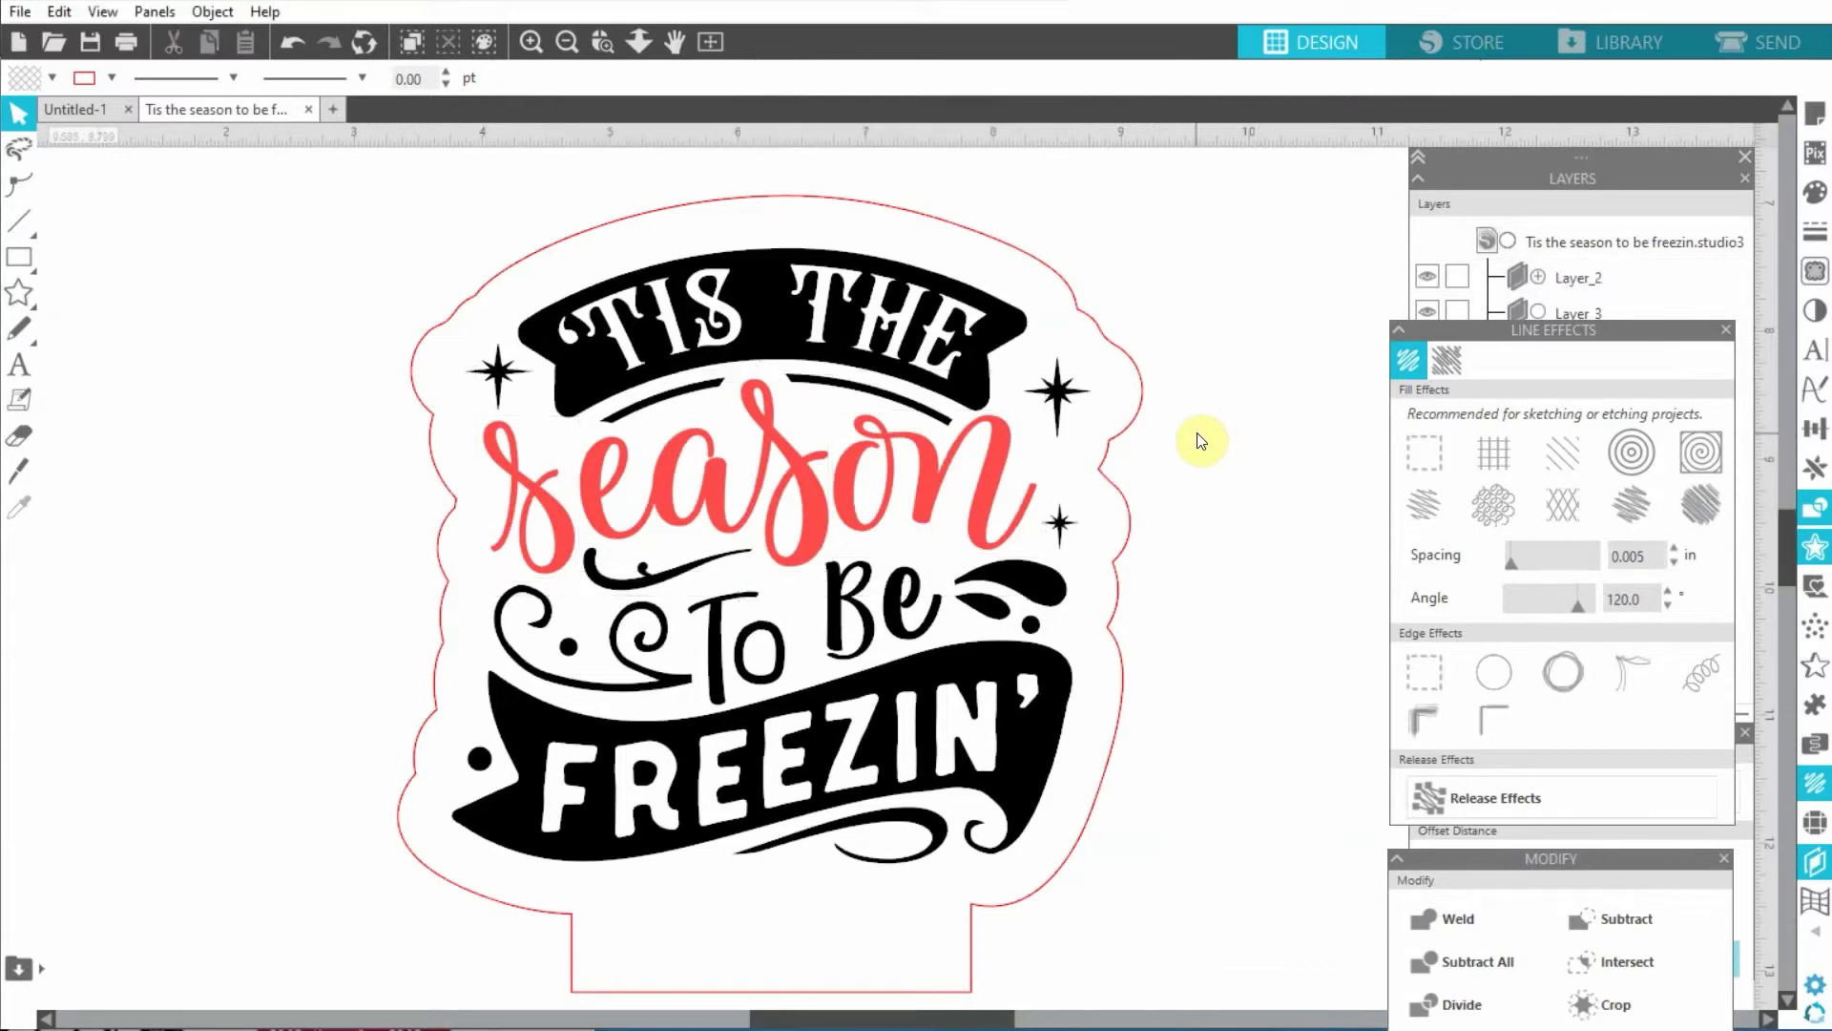
Change the default page color to black in the preferences' default settings
click(1813, 991)
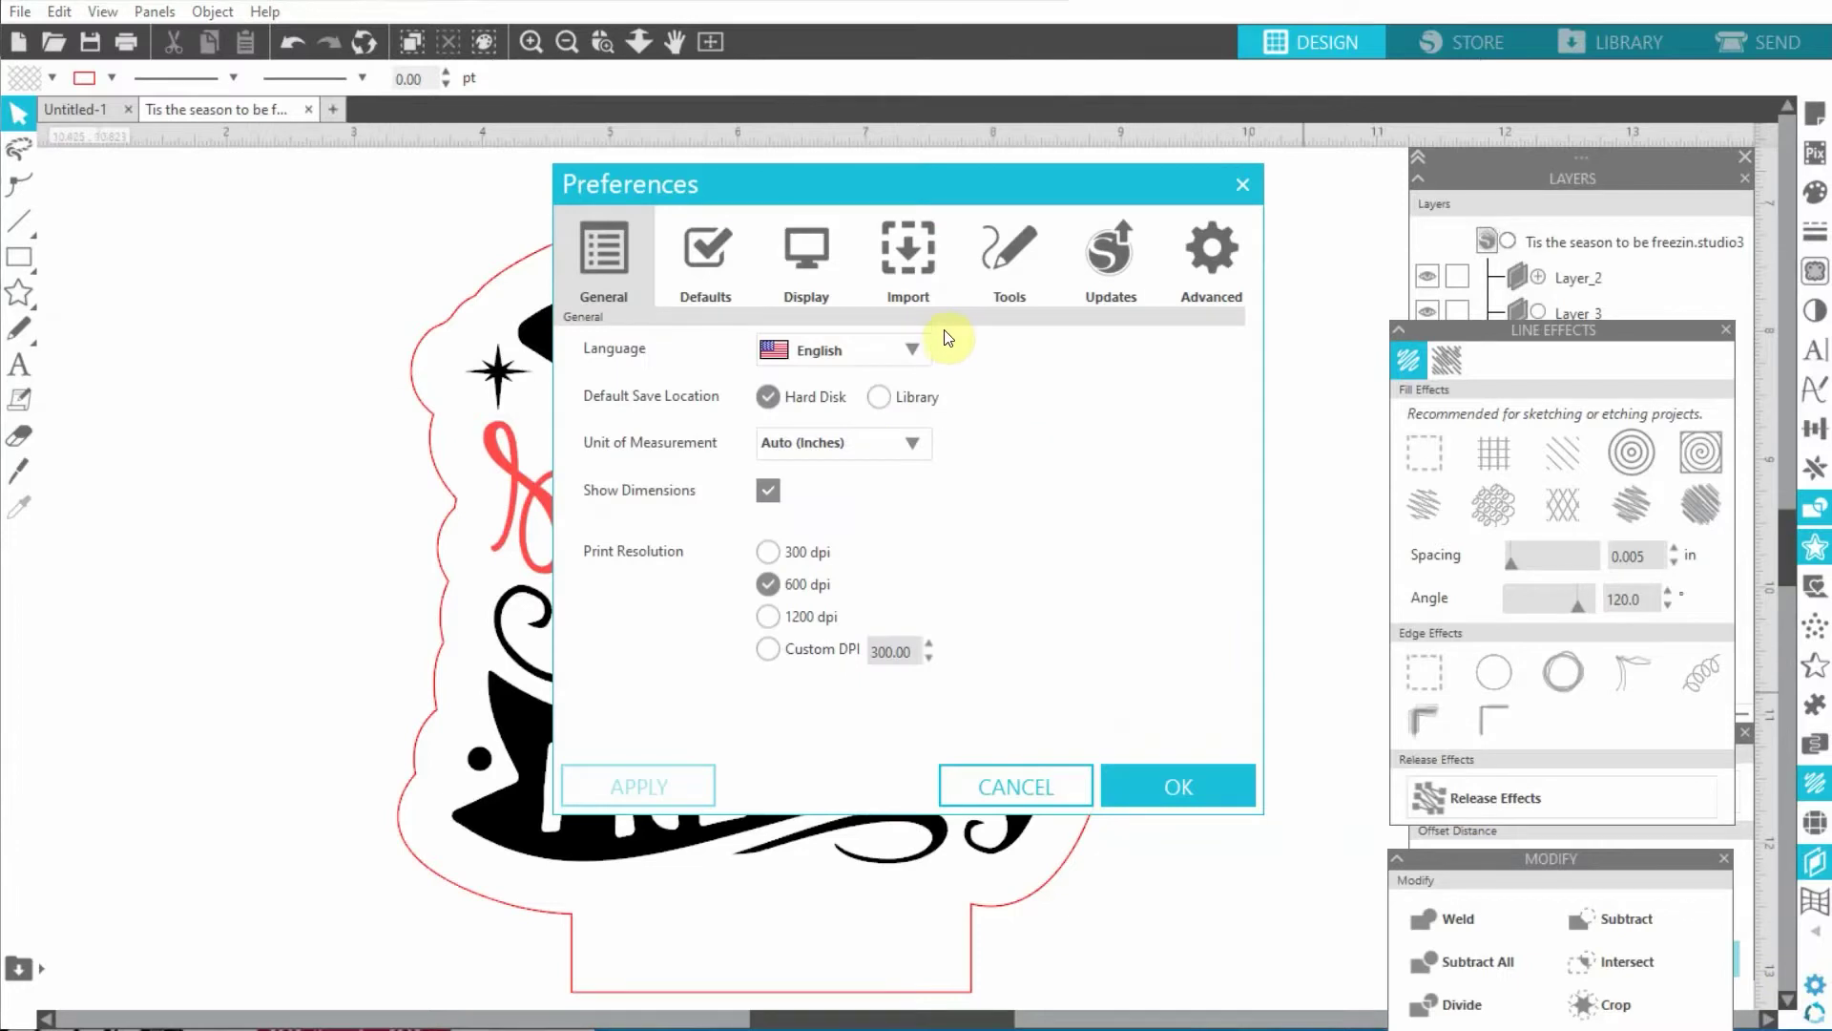
click(723, 271)
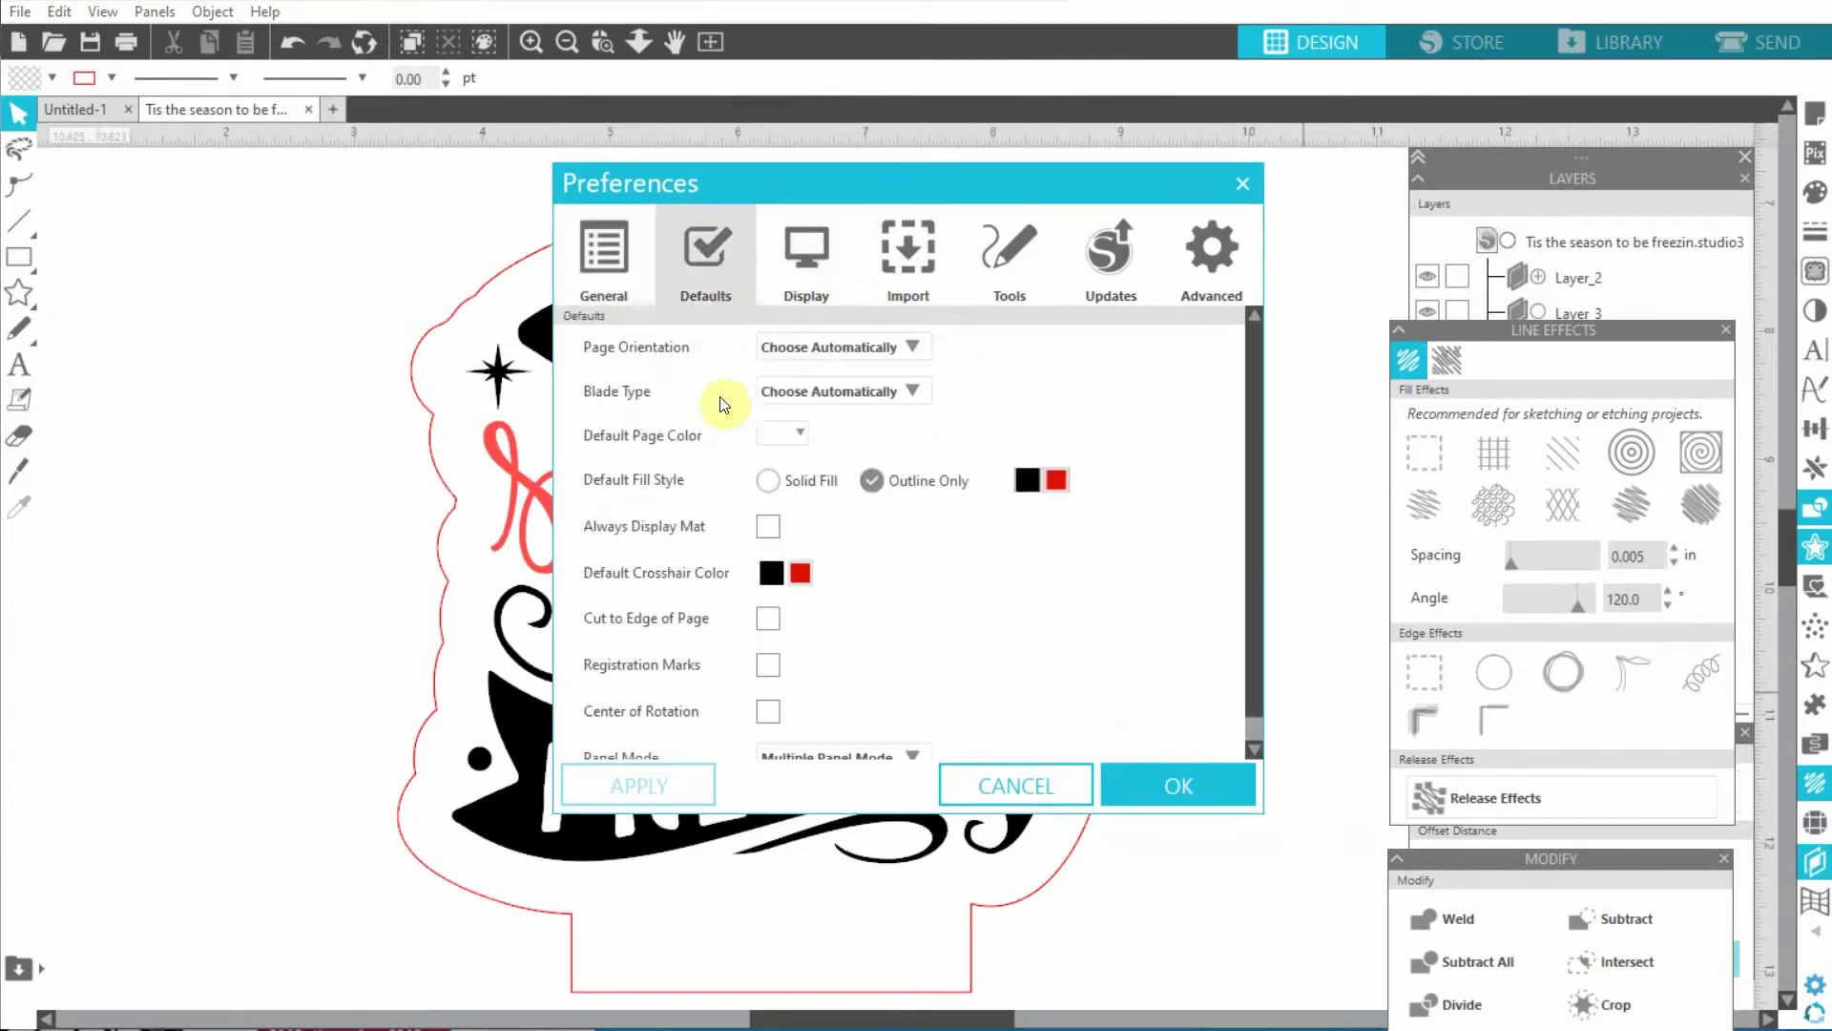
click(798, 437)
click(1069, 468)
click(1208, 793)
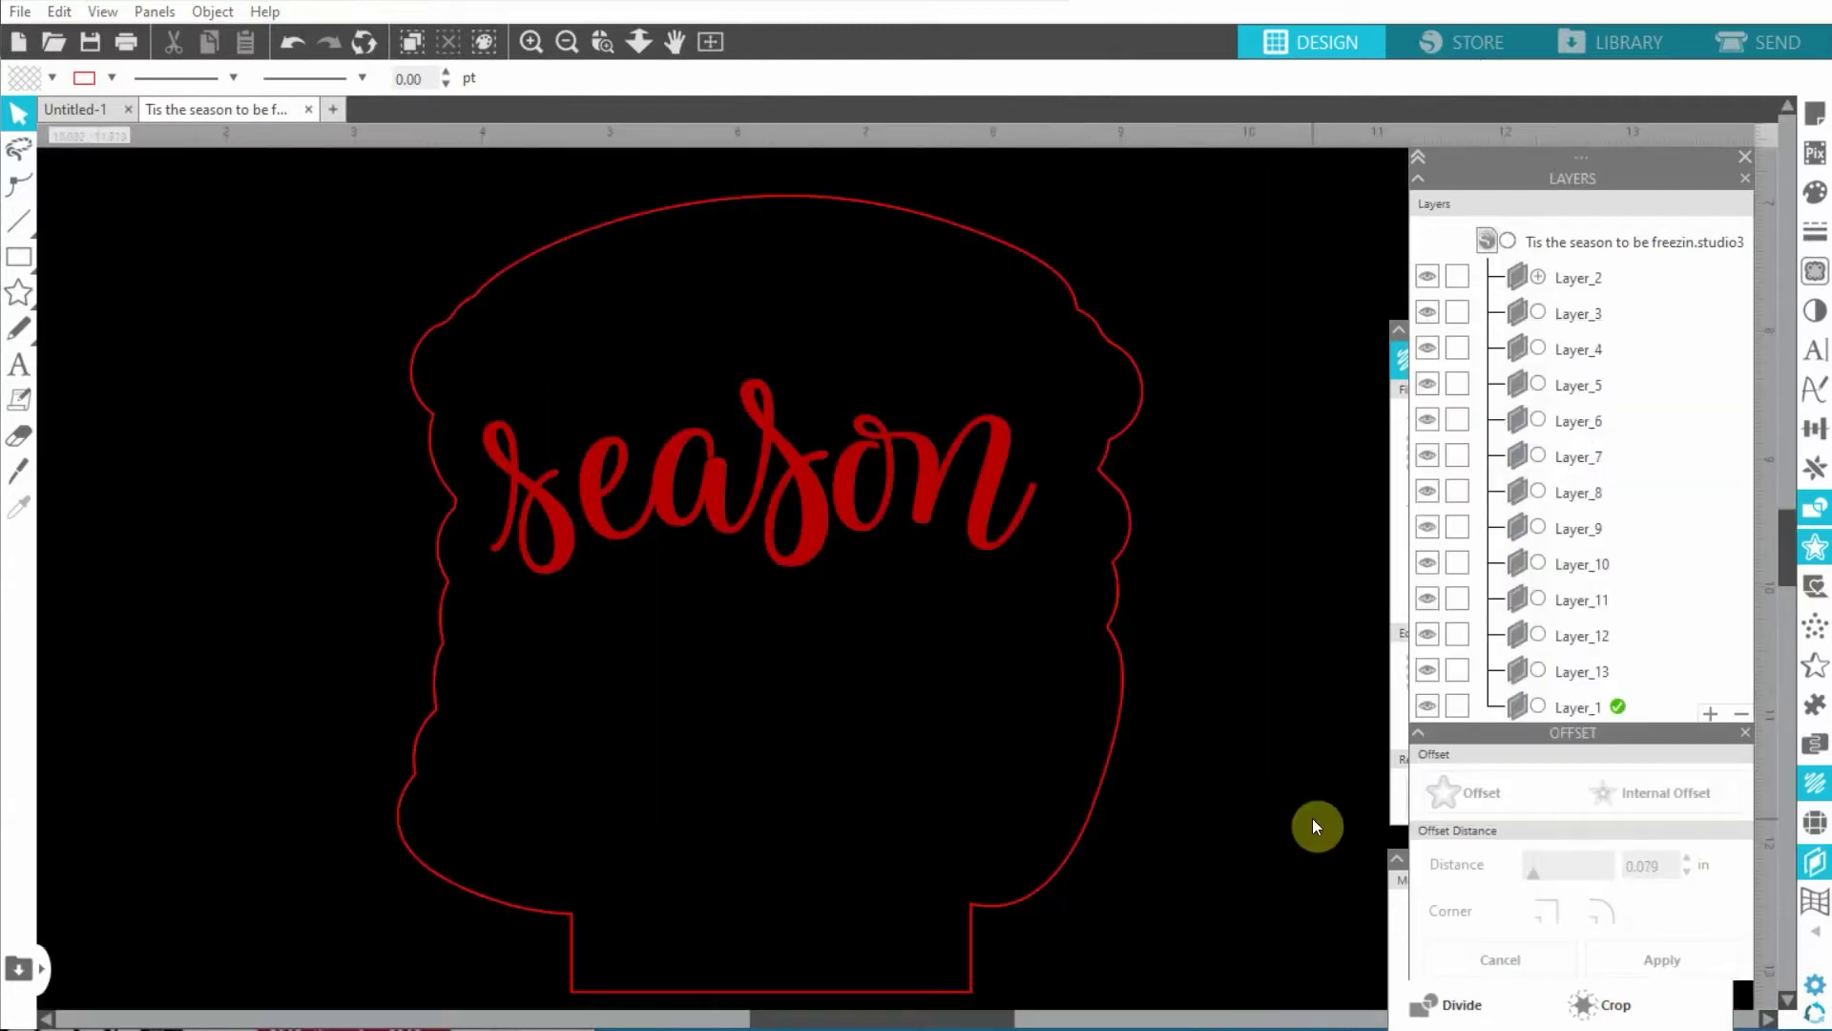
Set the line color of the whole design and its cut outline to white, and deselect everything
drag(239, 164, 1282, 966)
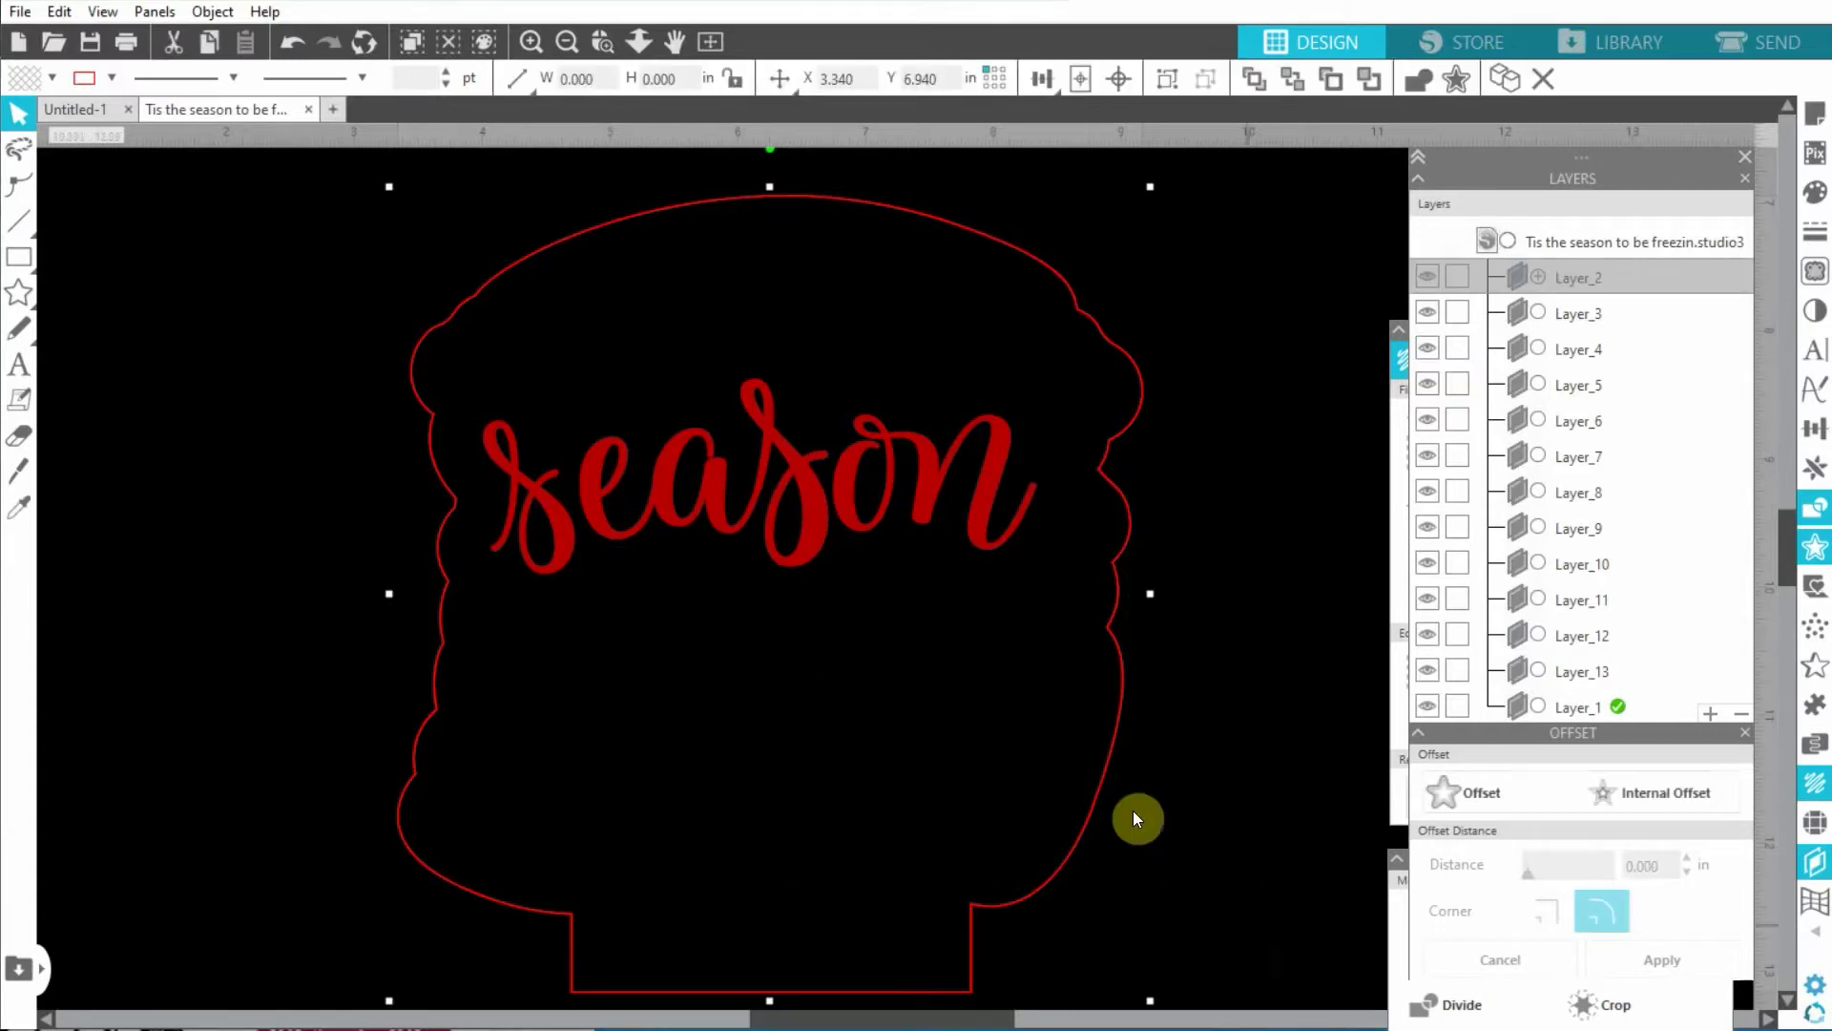
click(114, 78)
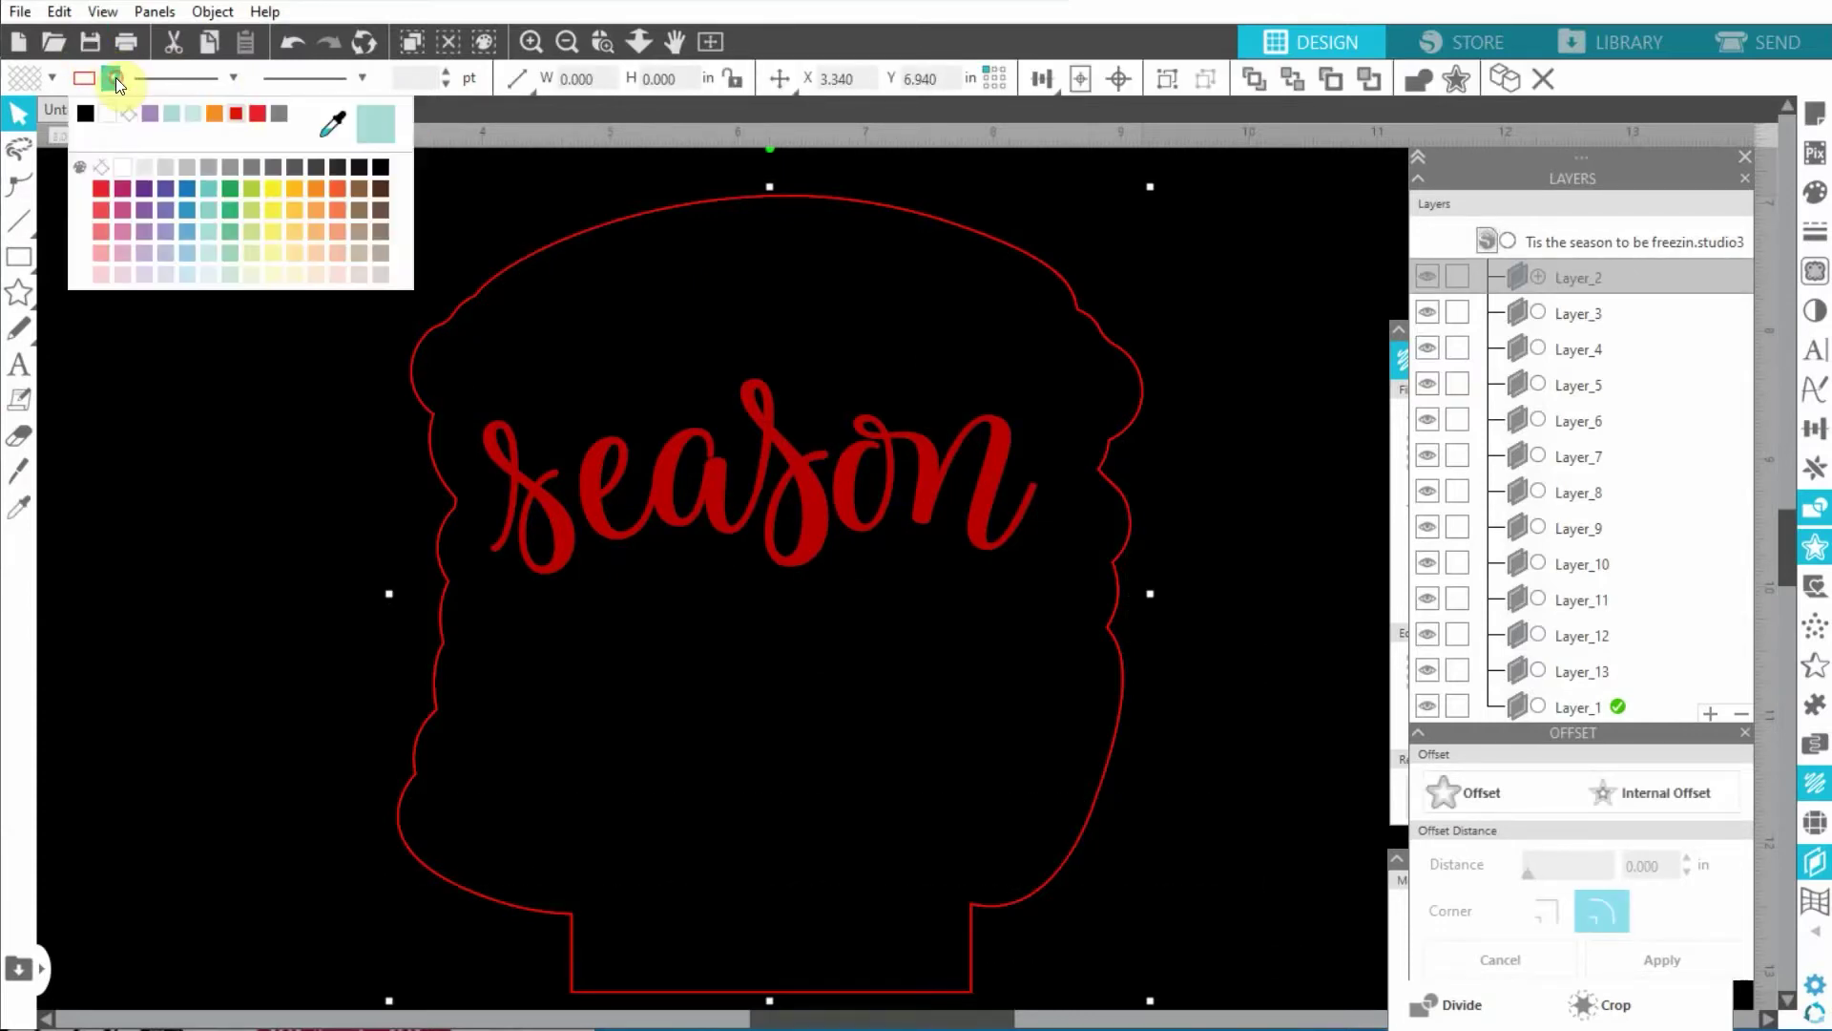
click(113, 113)
click(1295, 440)
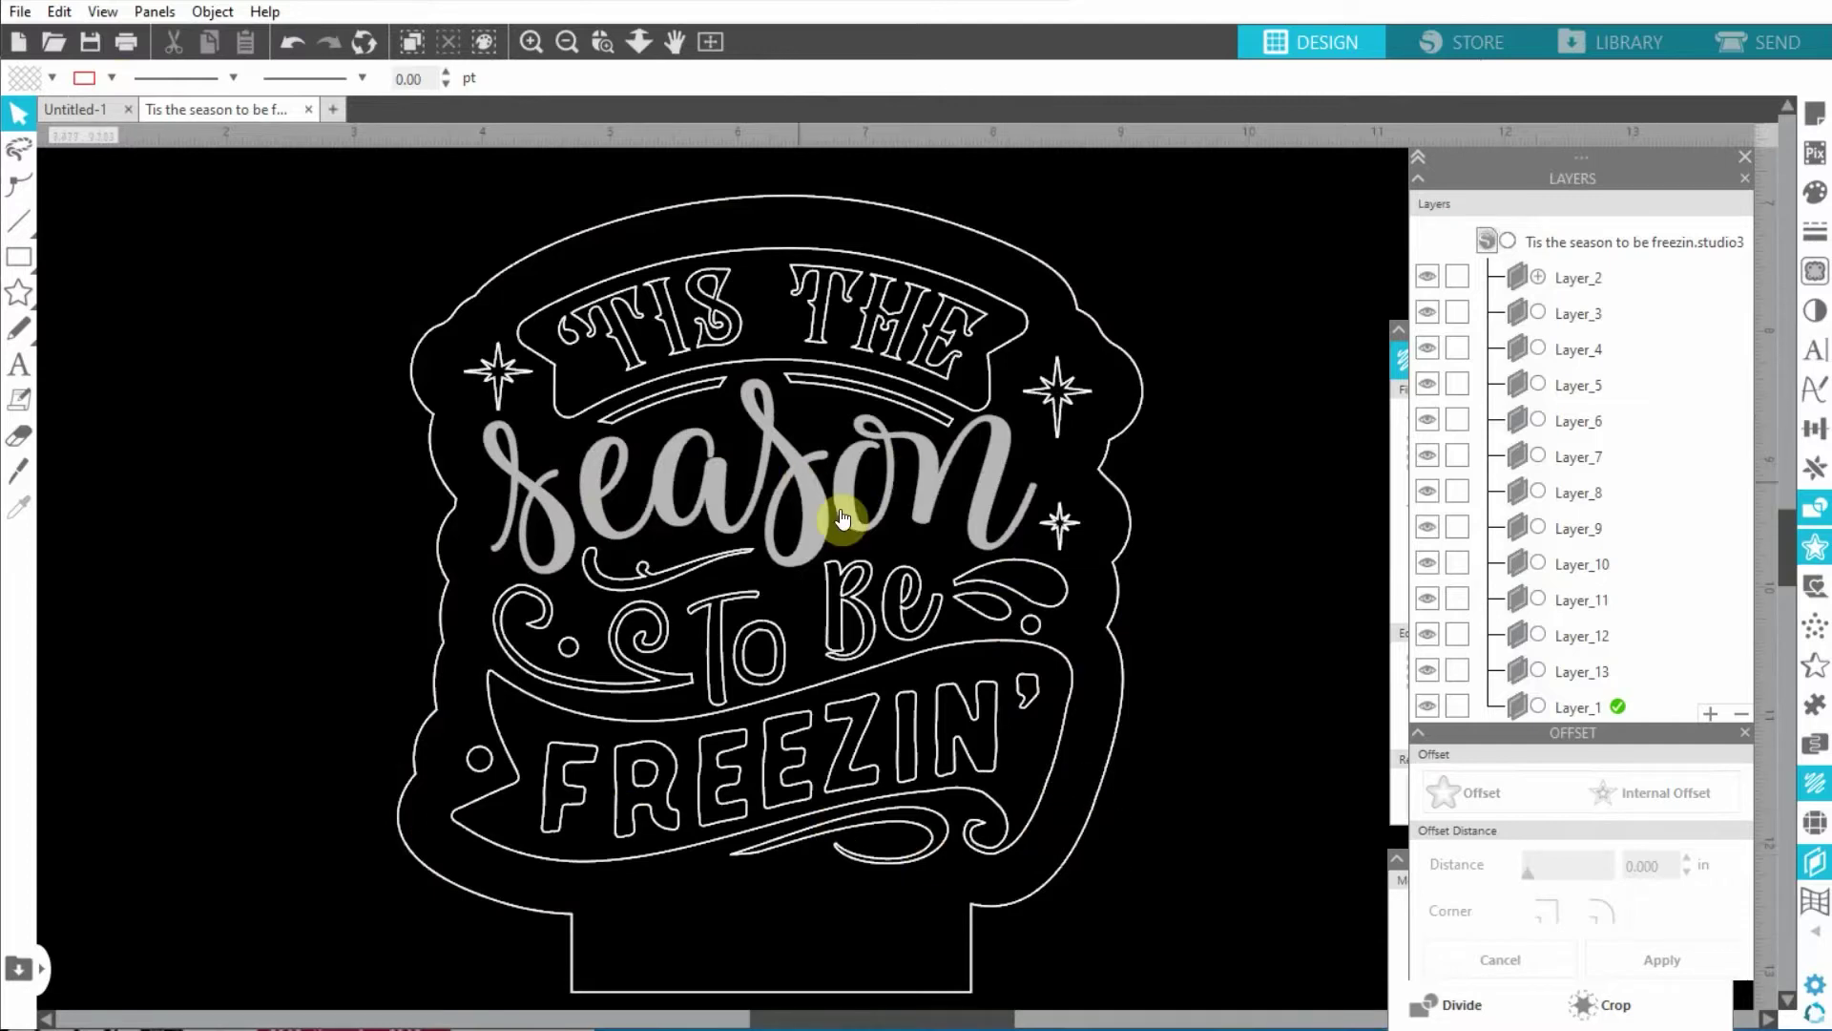
Try the plain outline edge effect on the hatched word "season", inspect the letters up close, and switch to no edge effect
click(998, 487)
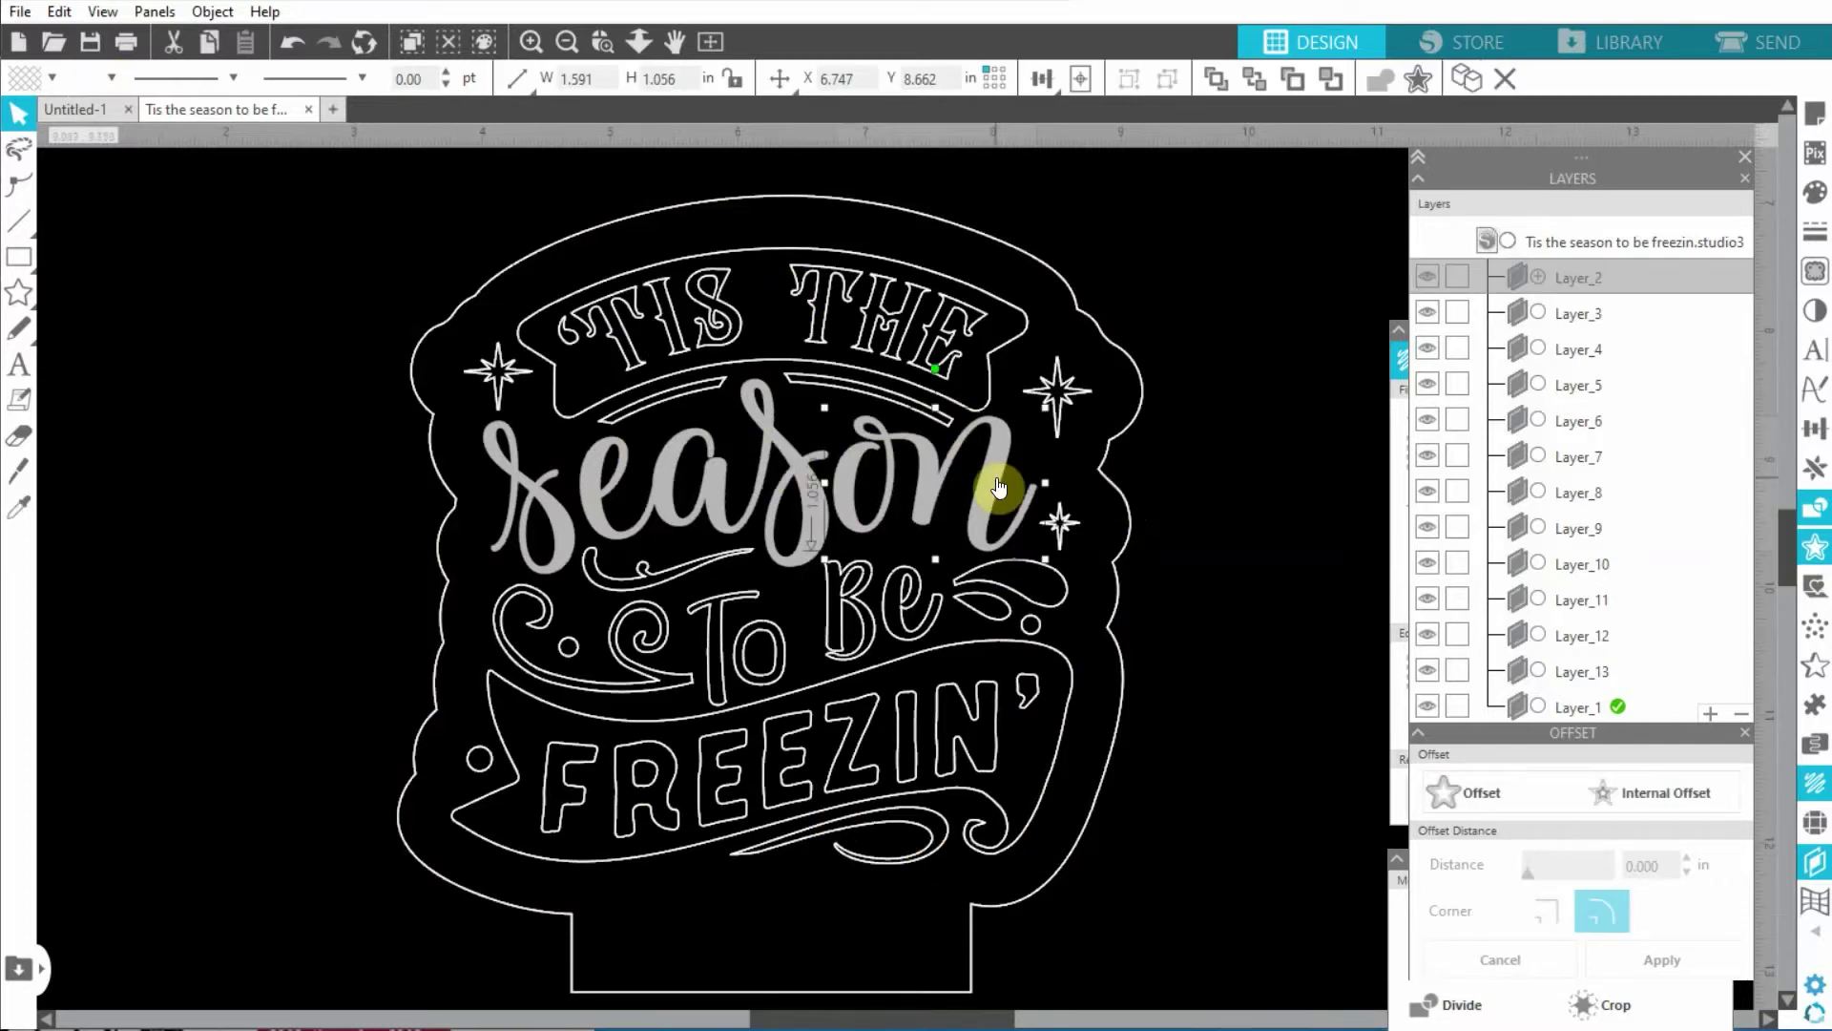
shift+click(793, 458)
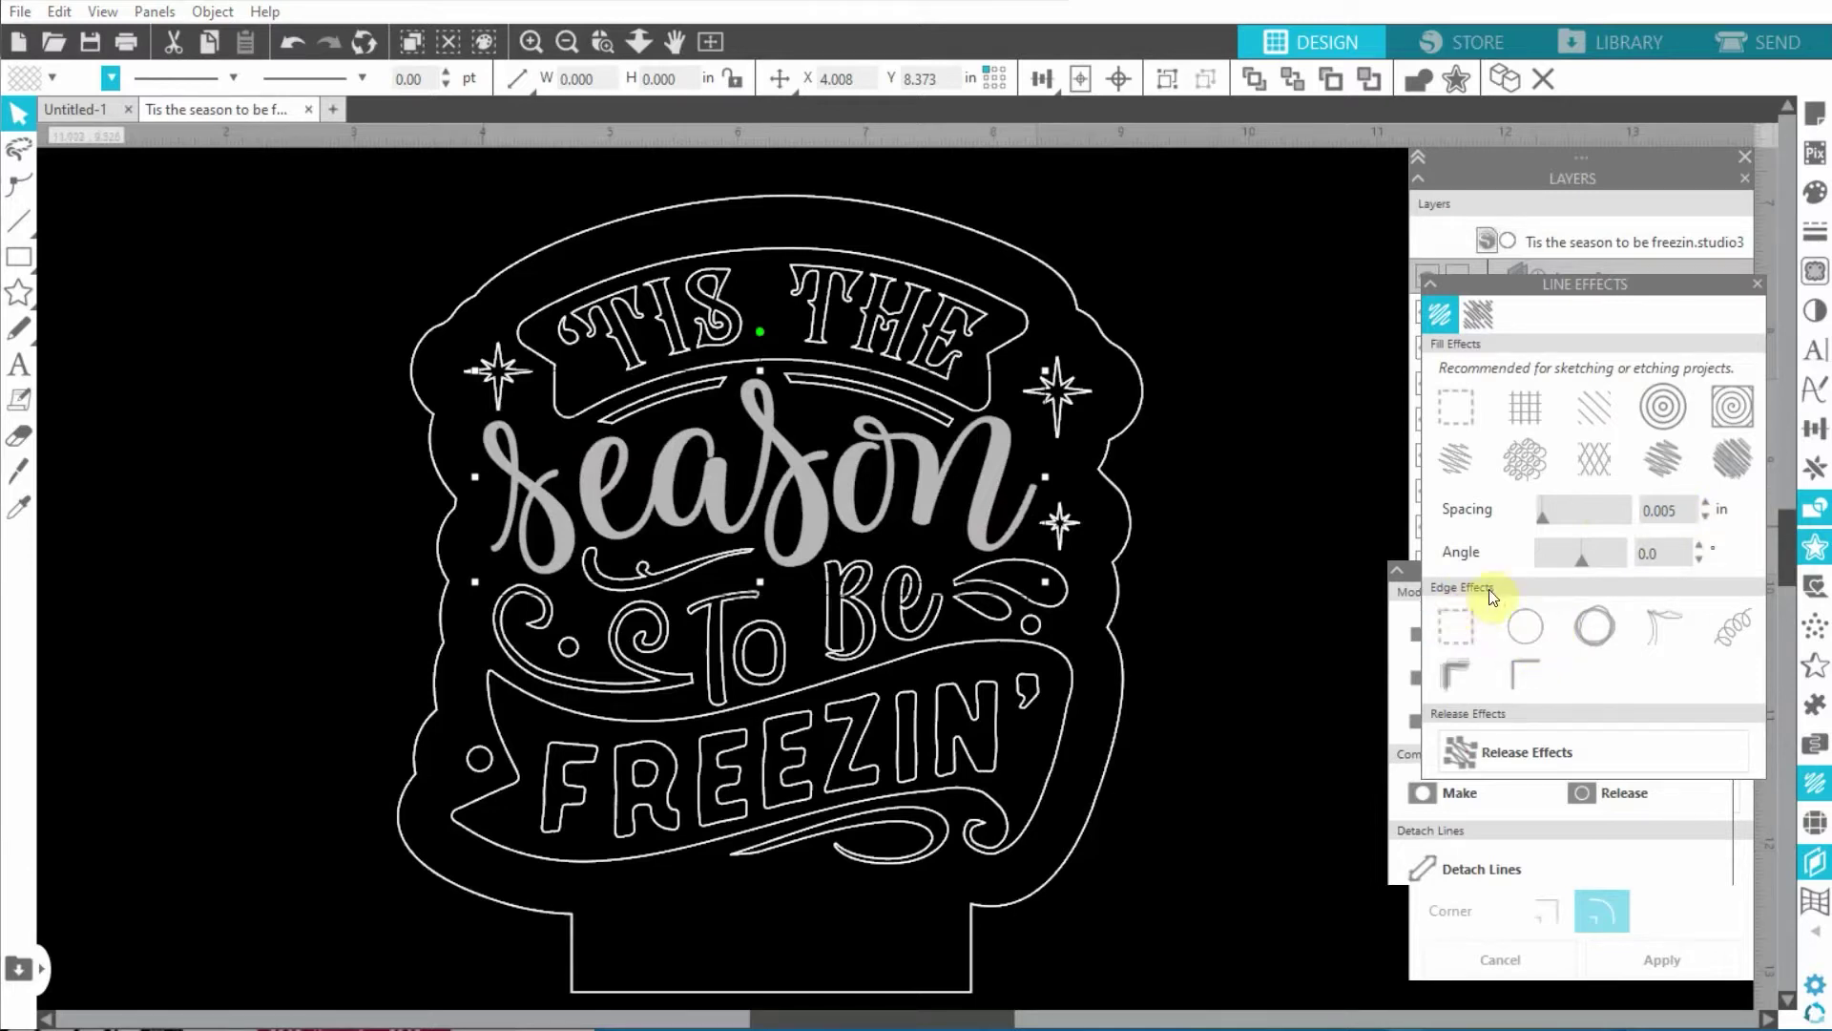
click(1536, 624)
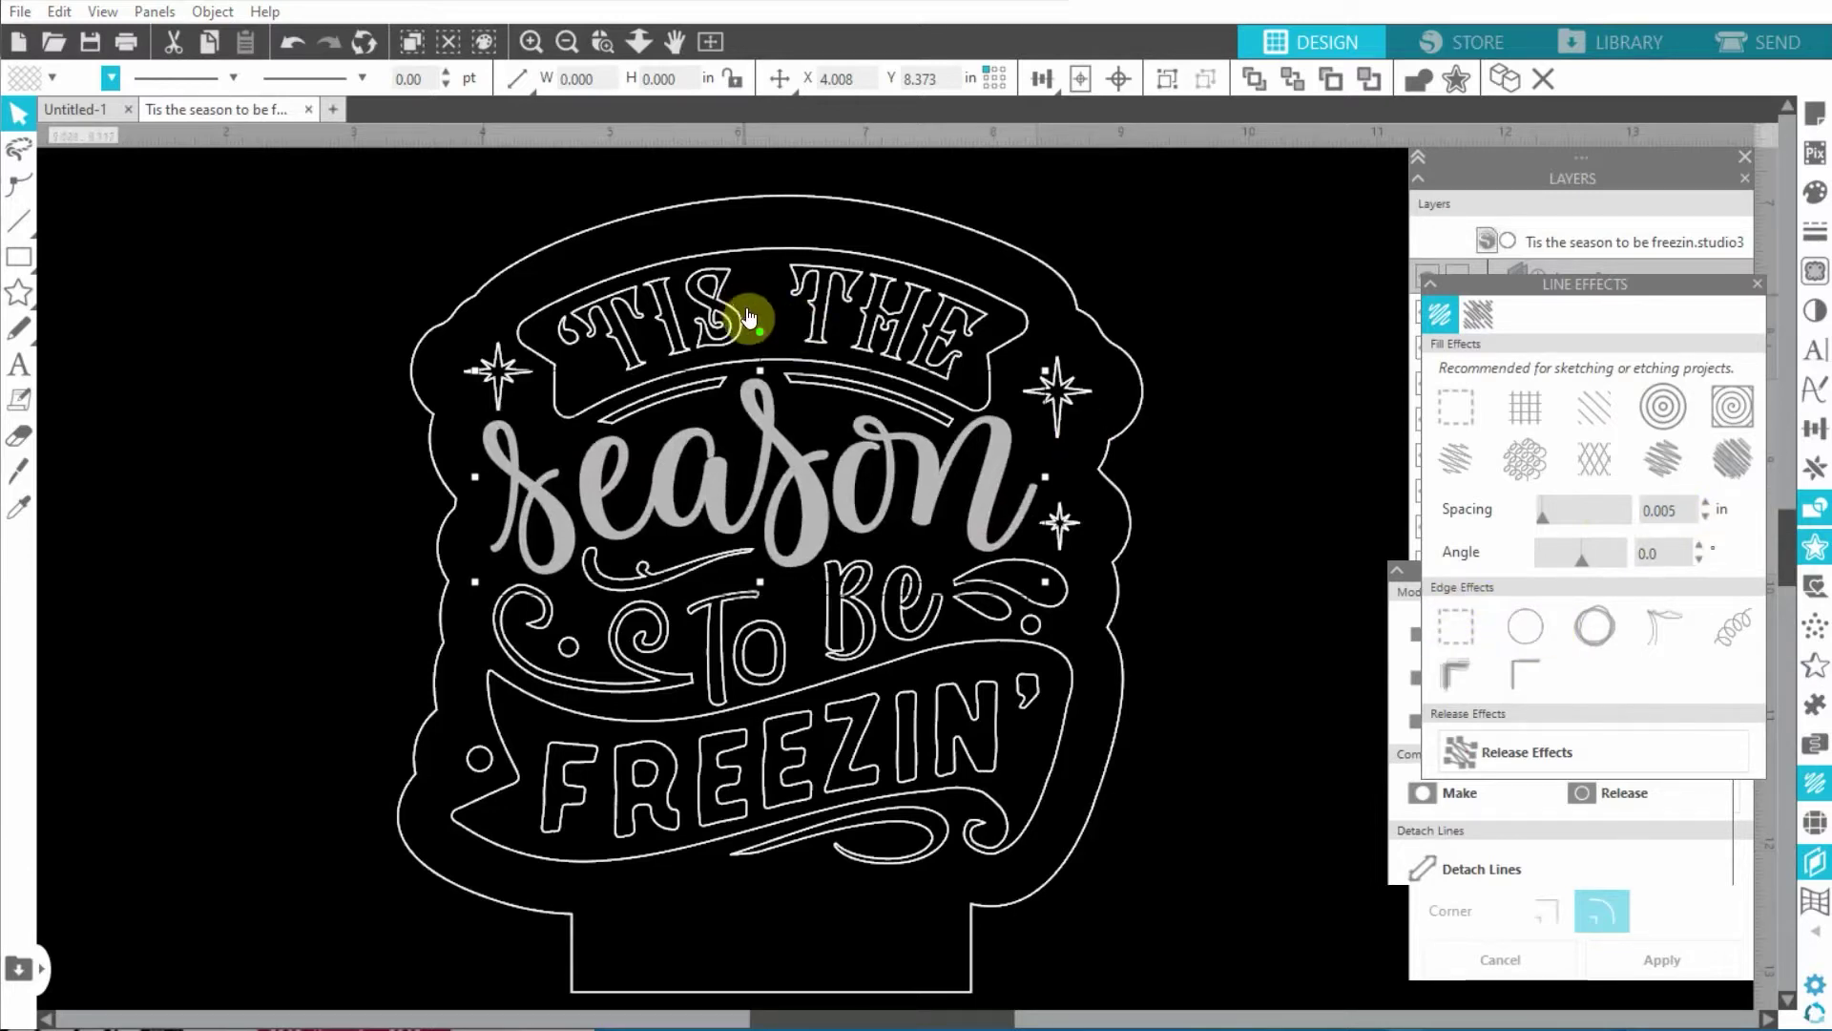
scroll(1035, 524, up, 4)
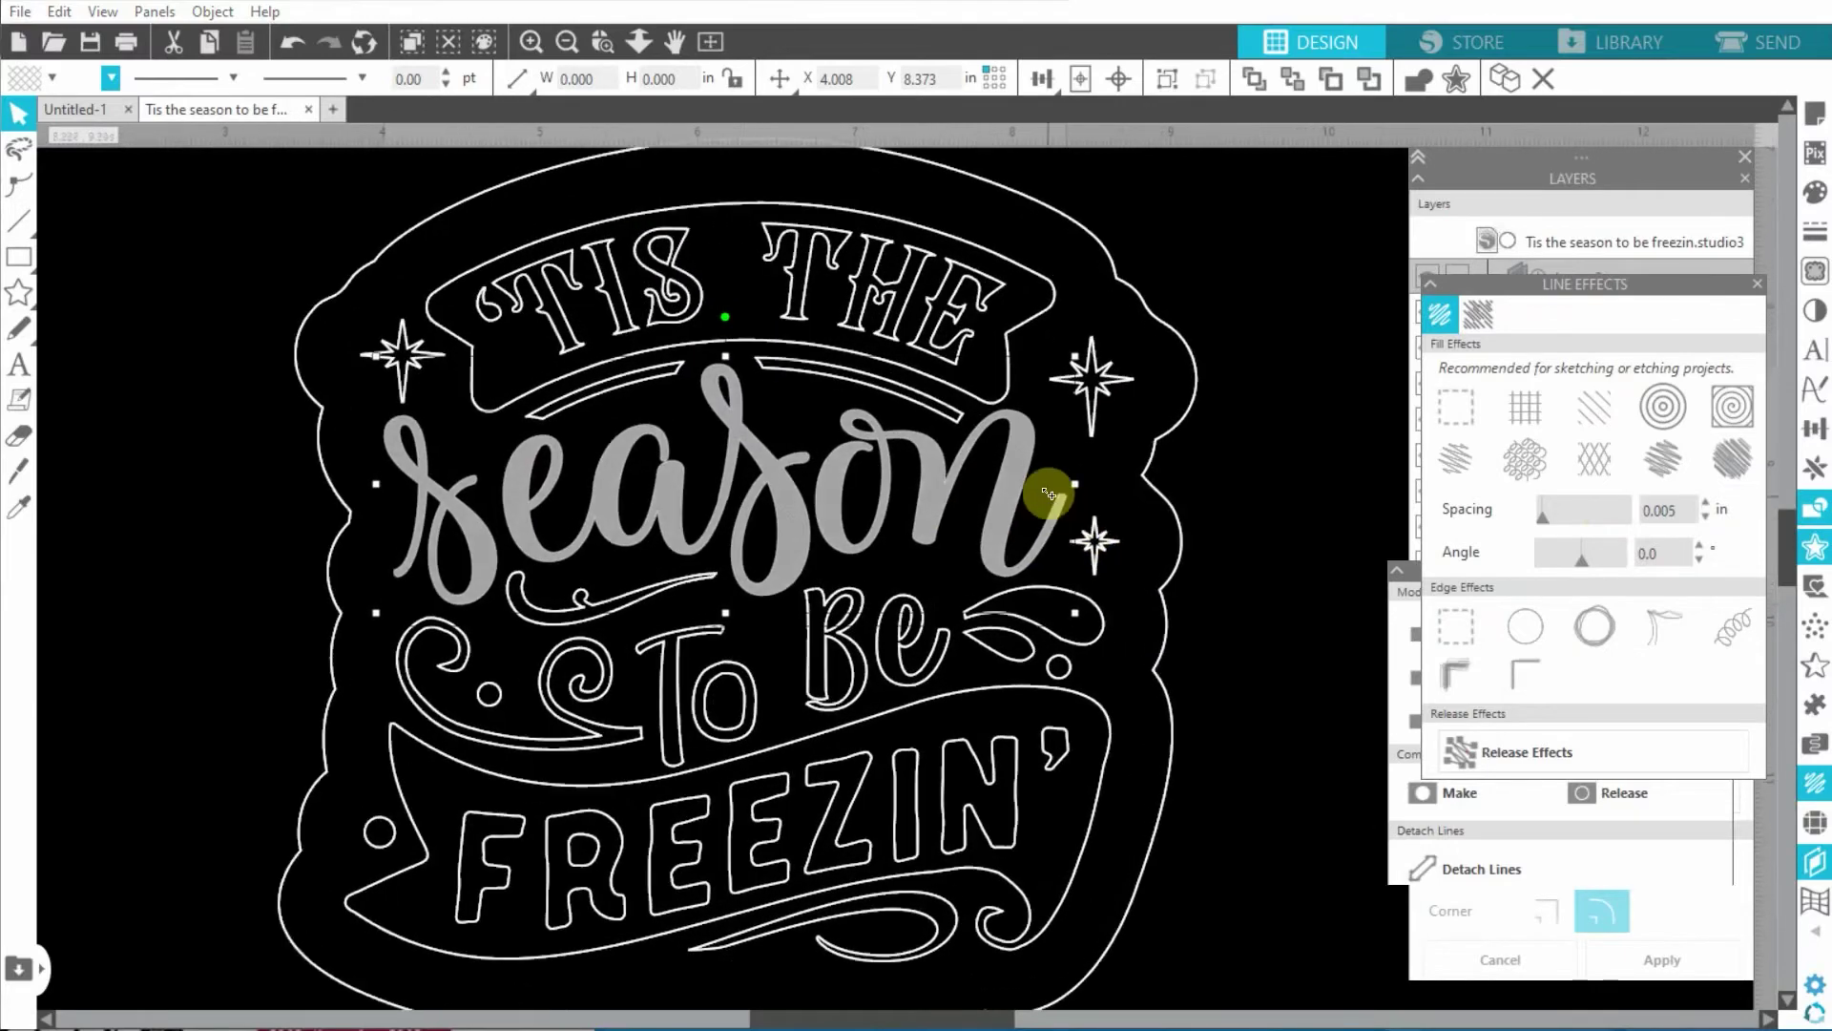
scroll(1011, 497, up, 6)
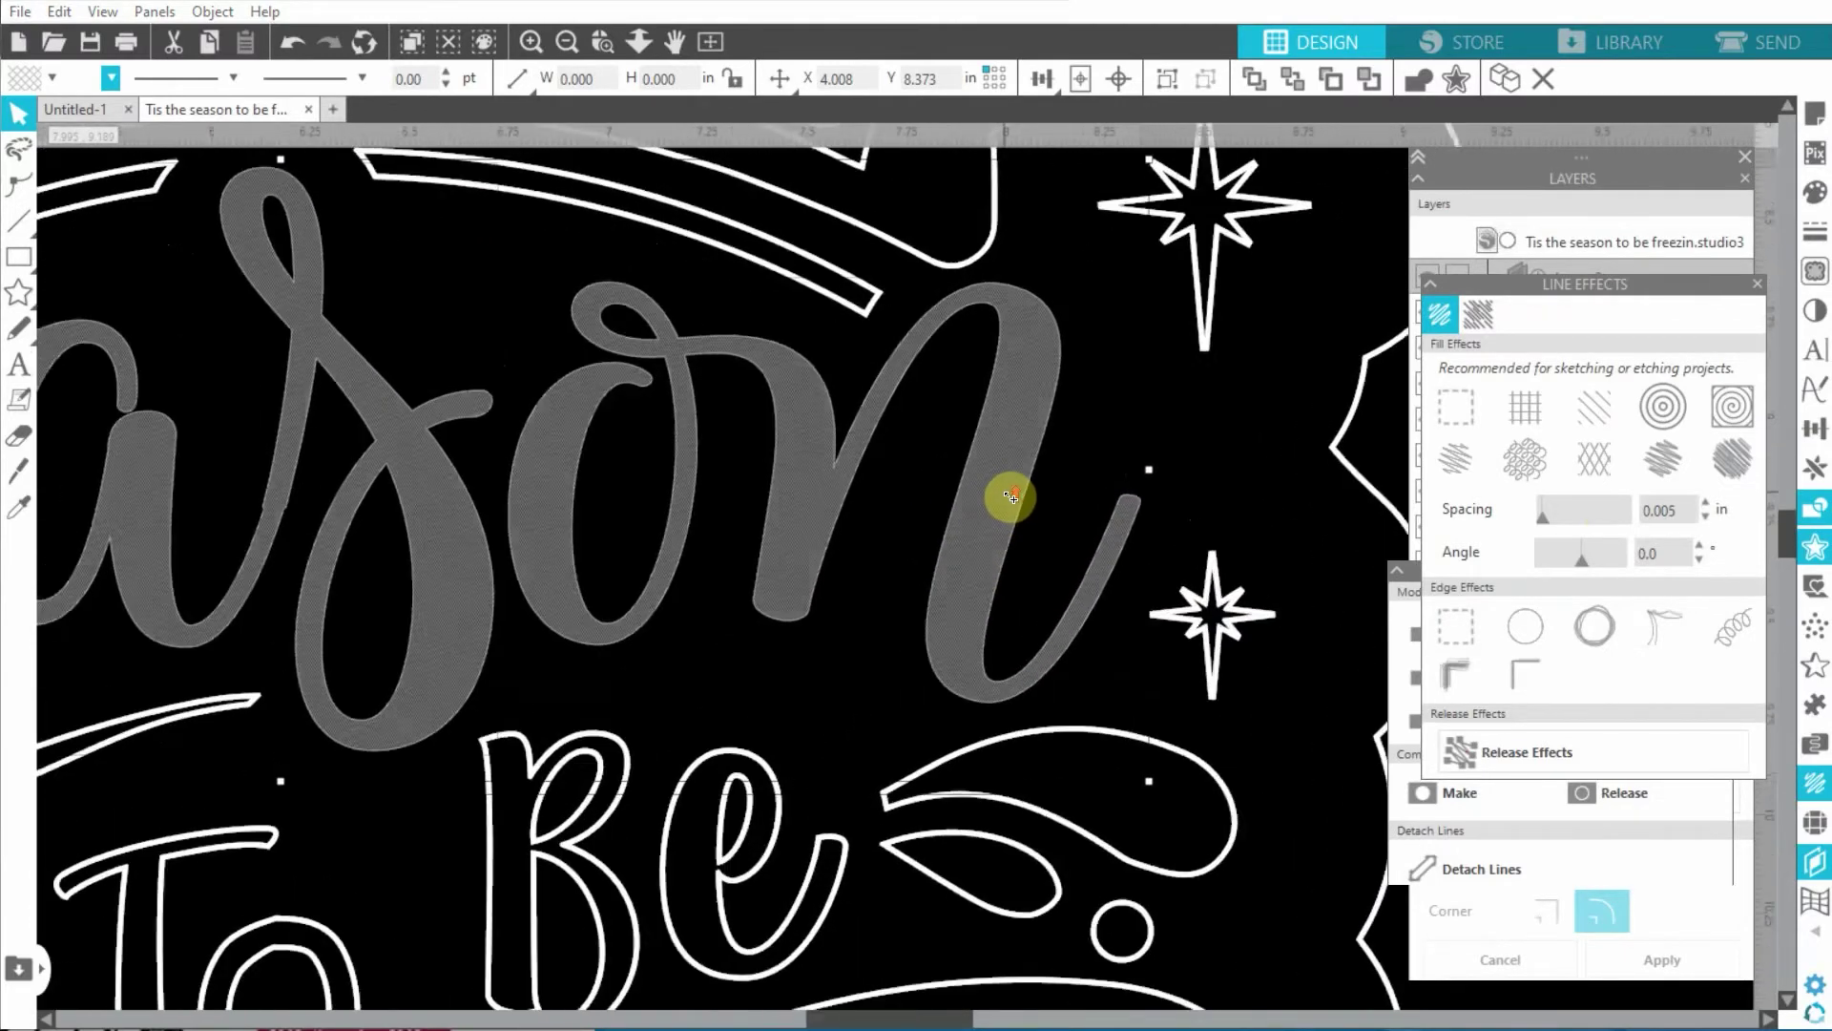
scroll(1011, 496, up, 3)
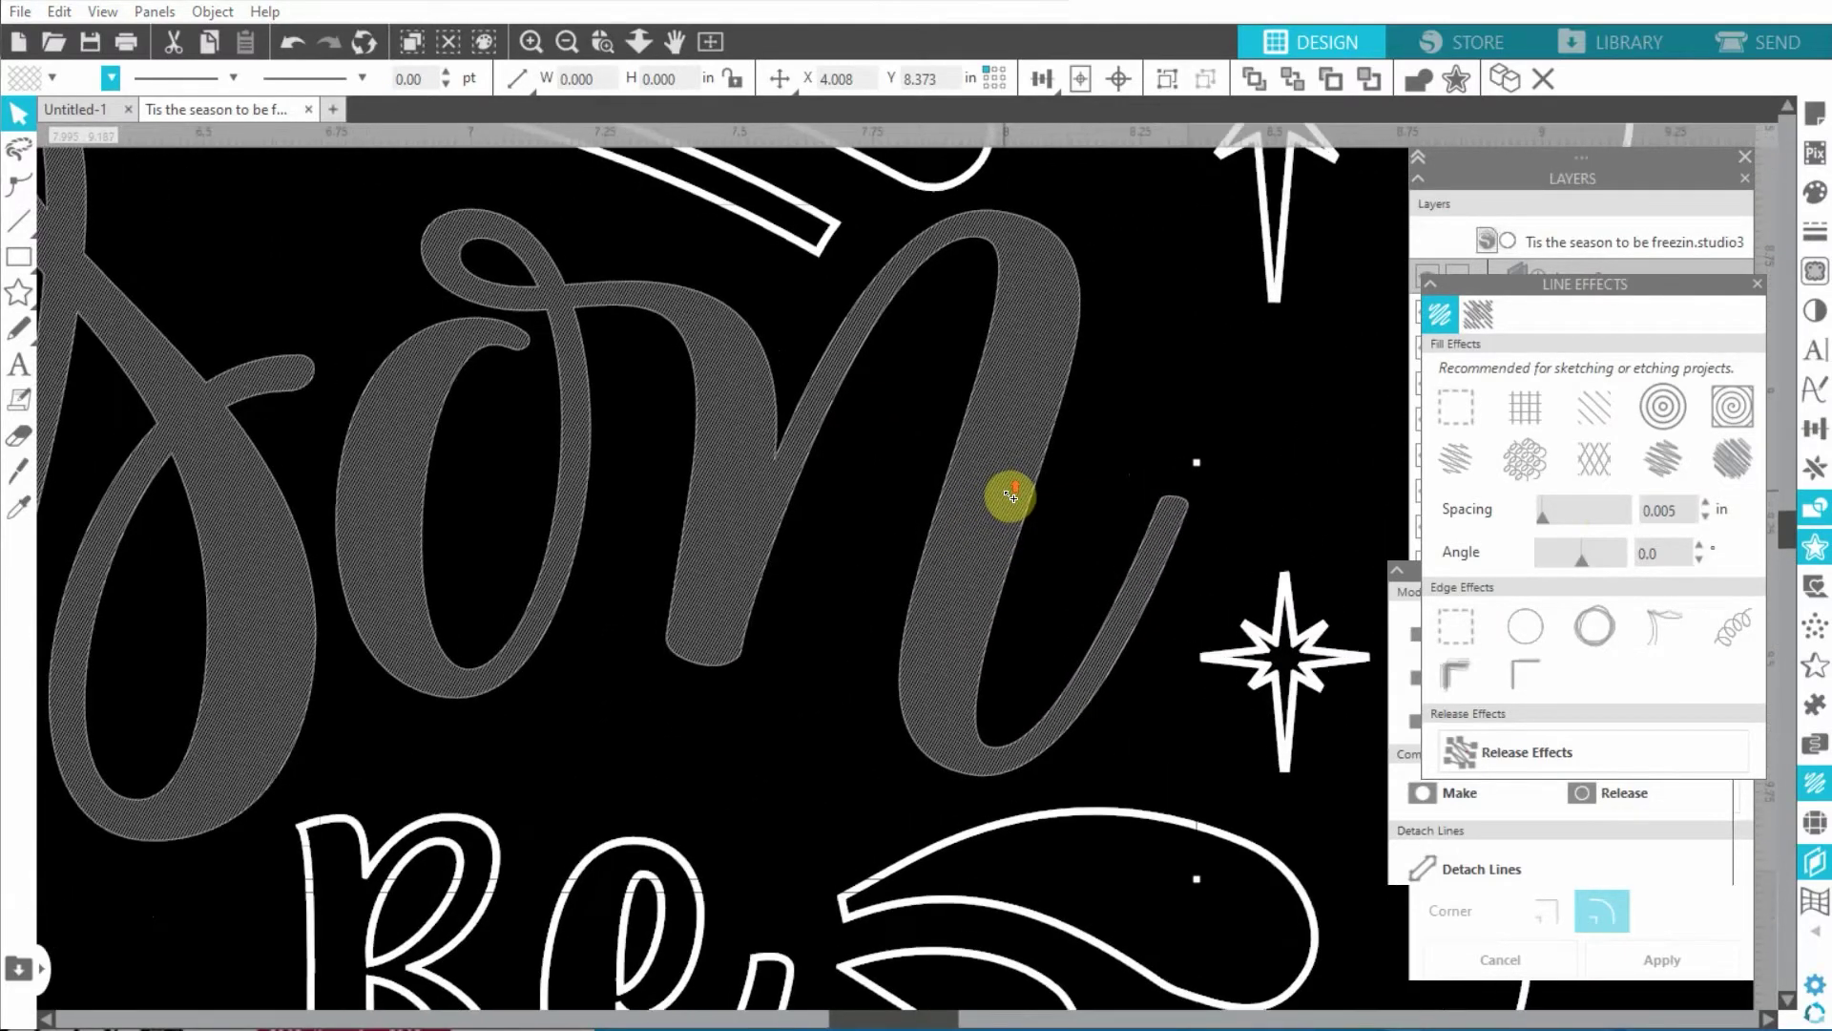
click(1461, 632)
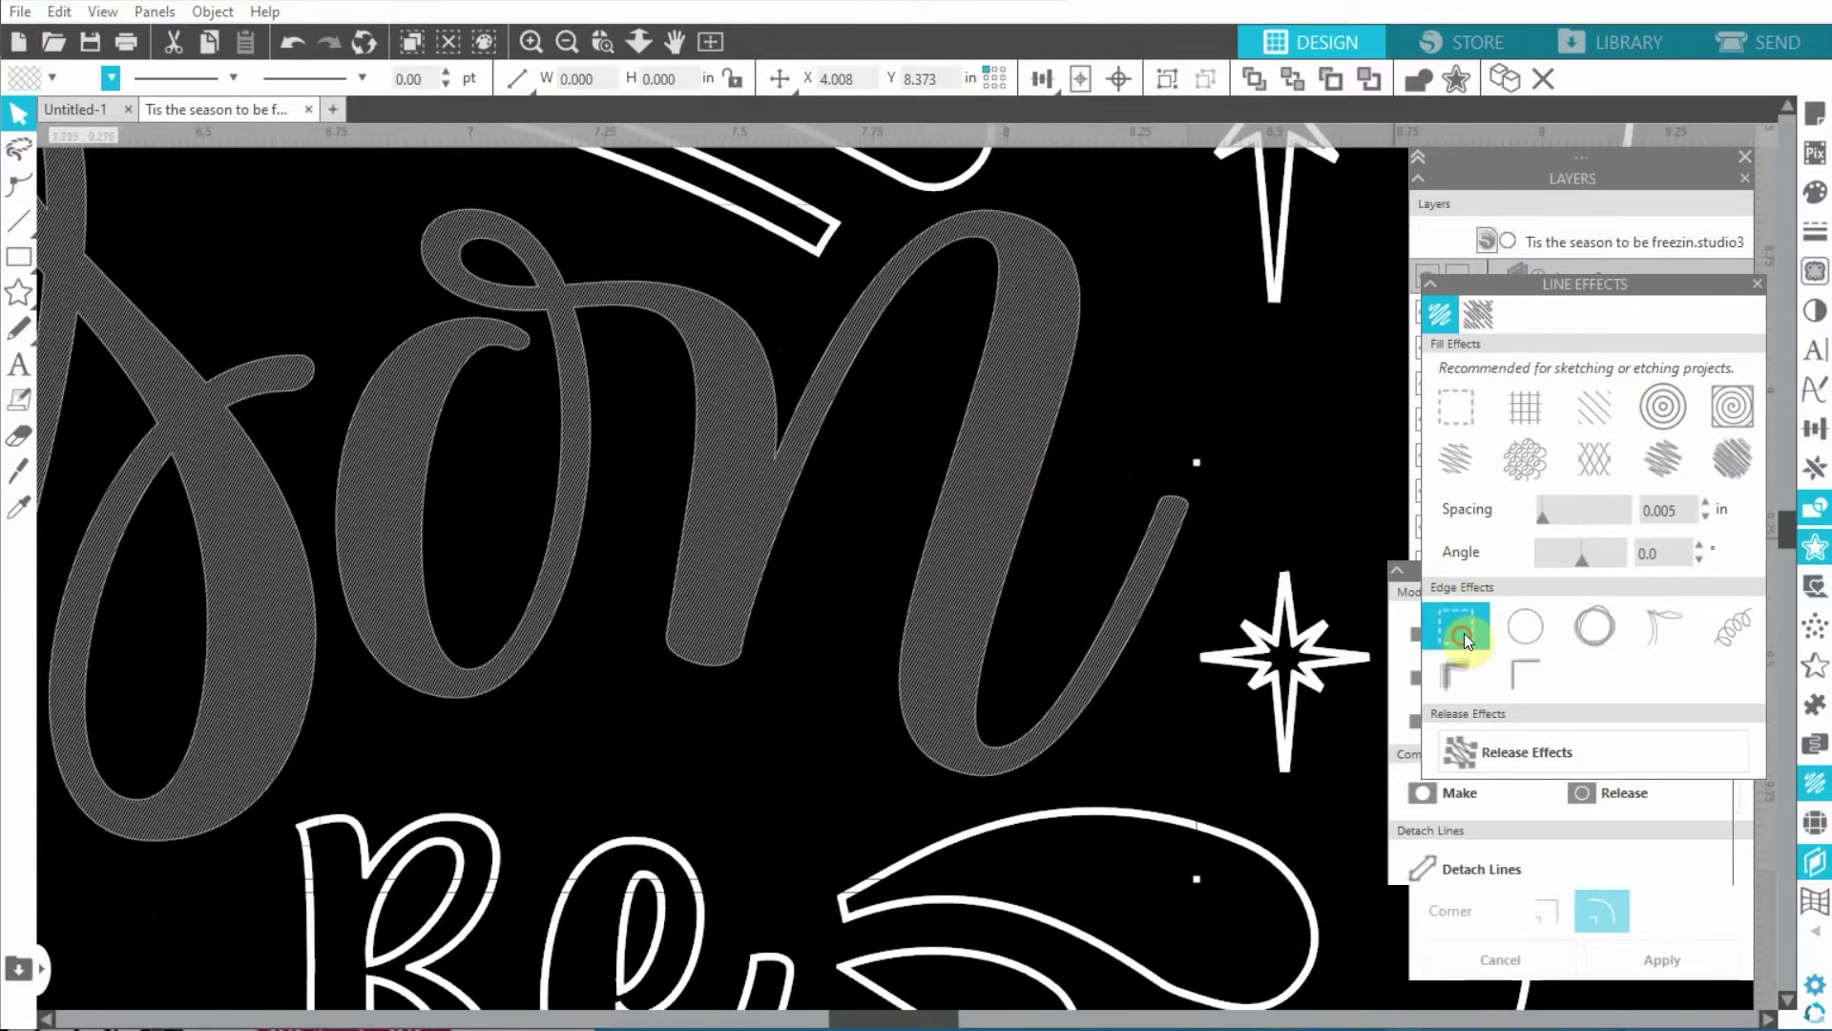
Reapply the plain outline edge effect to the hatched word "season"
click(1527, 633)
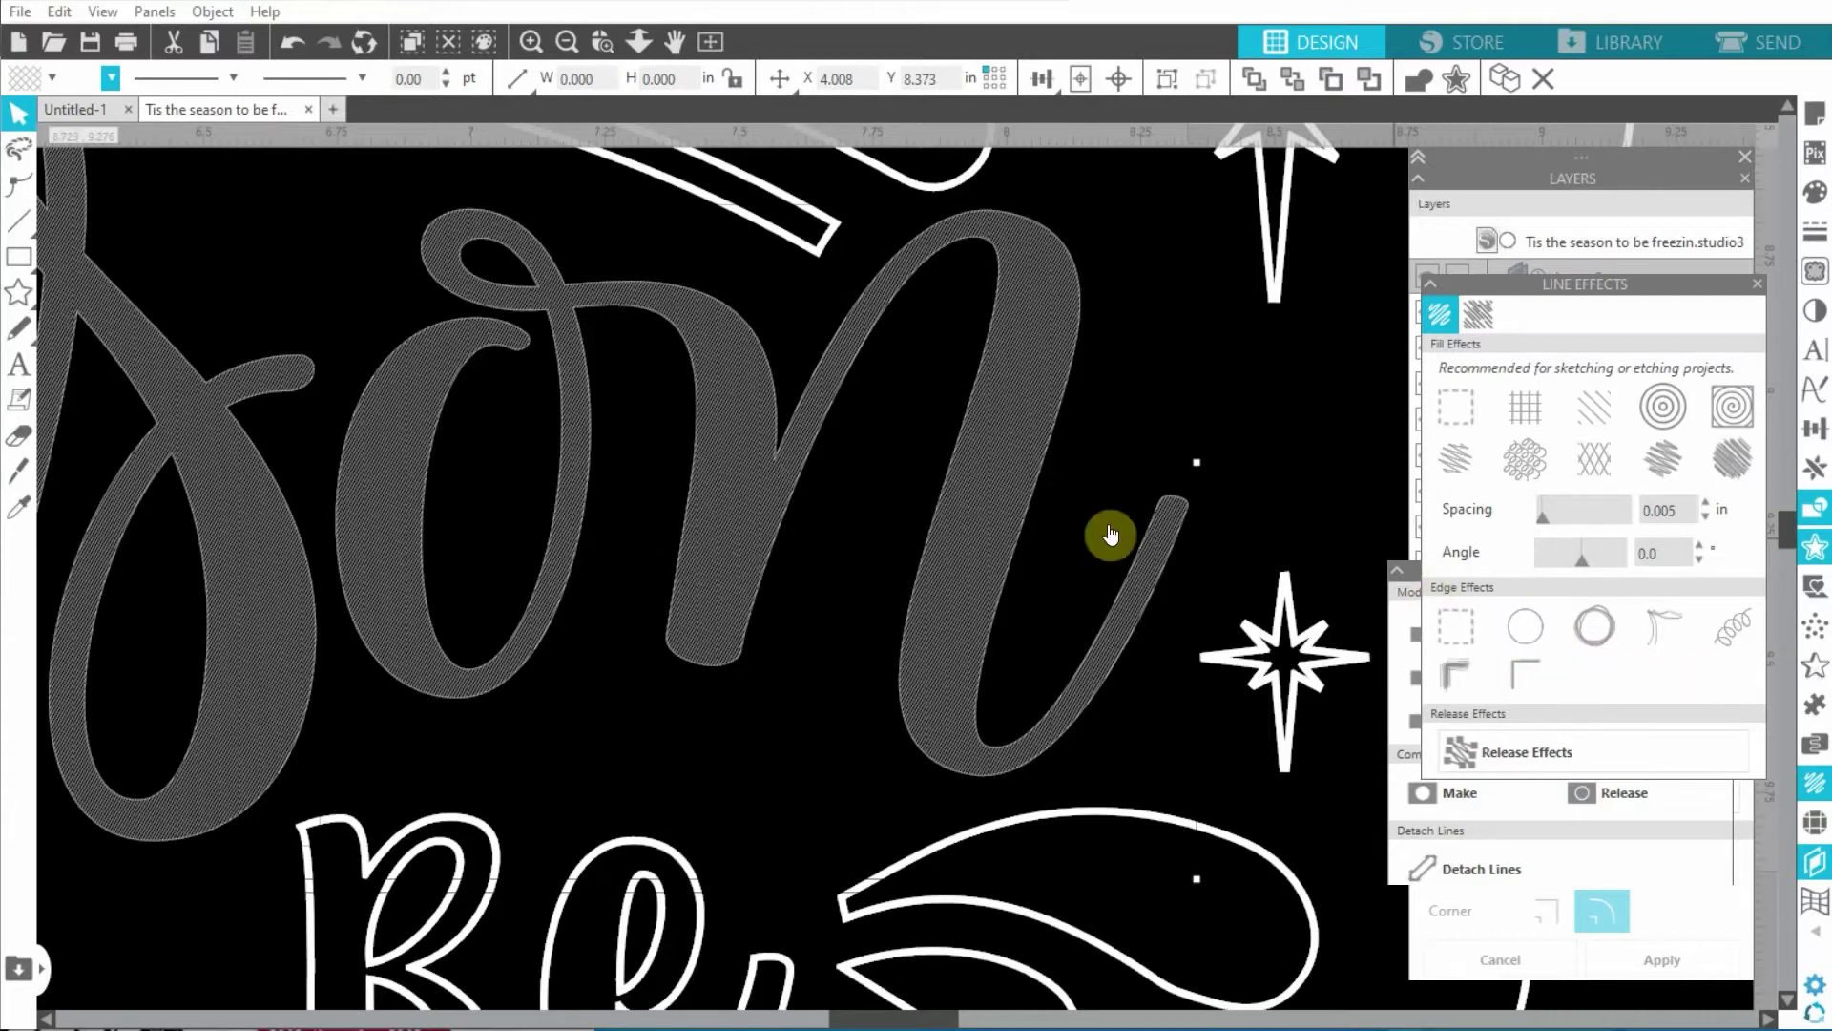
scroll(950, 543, down, 6)
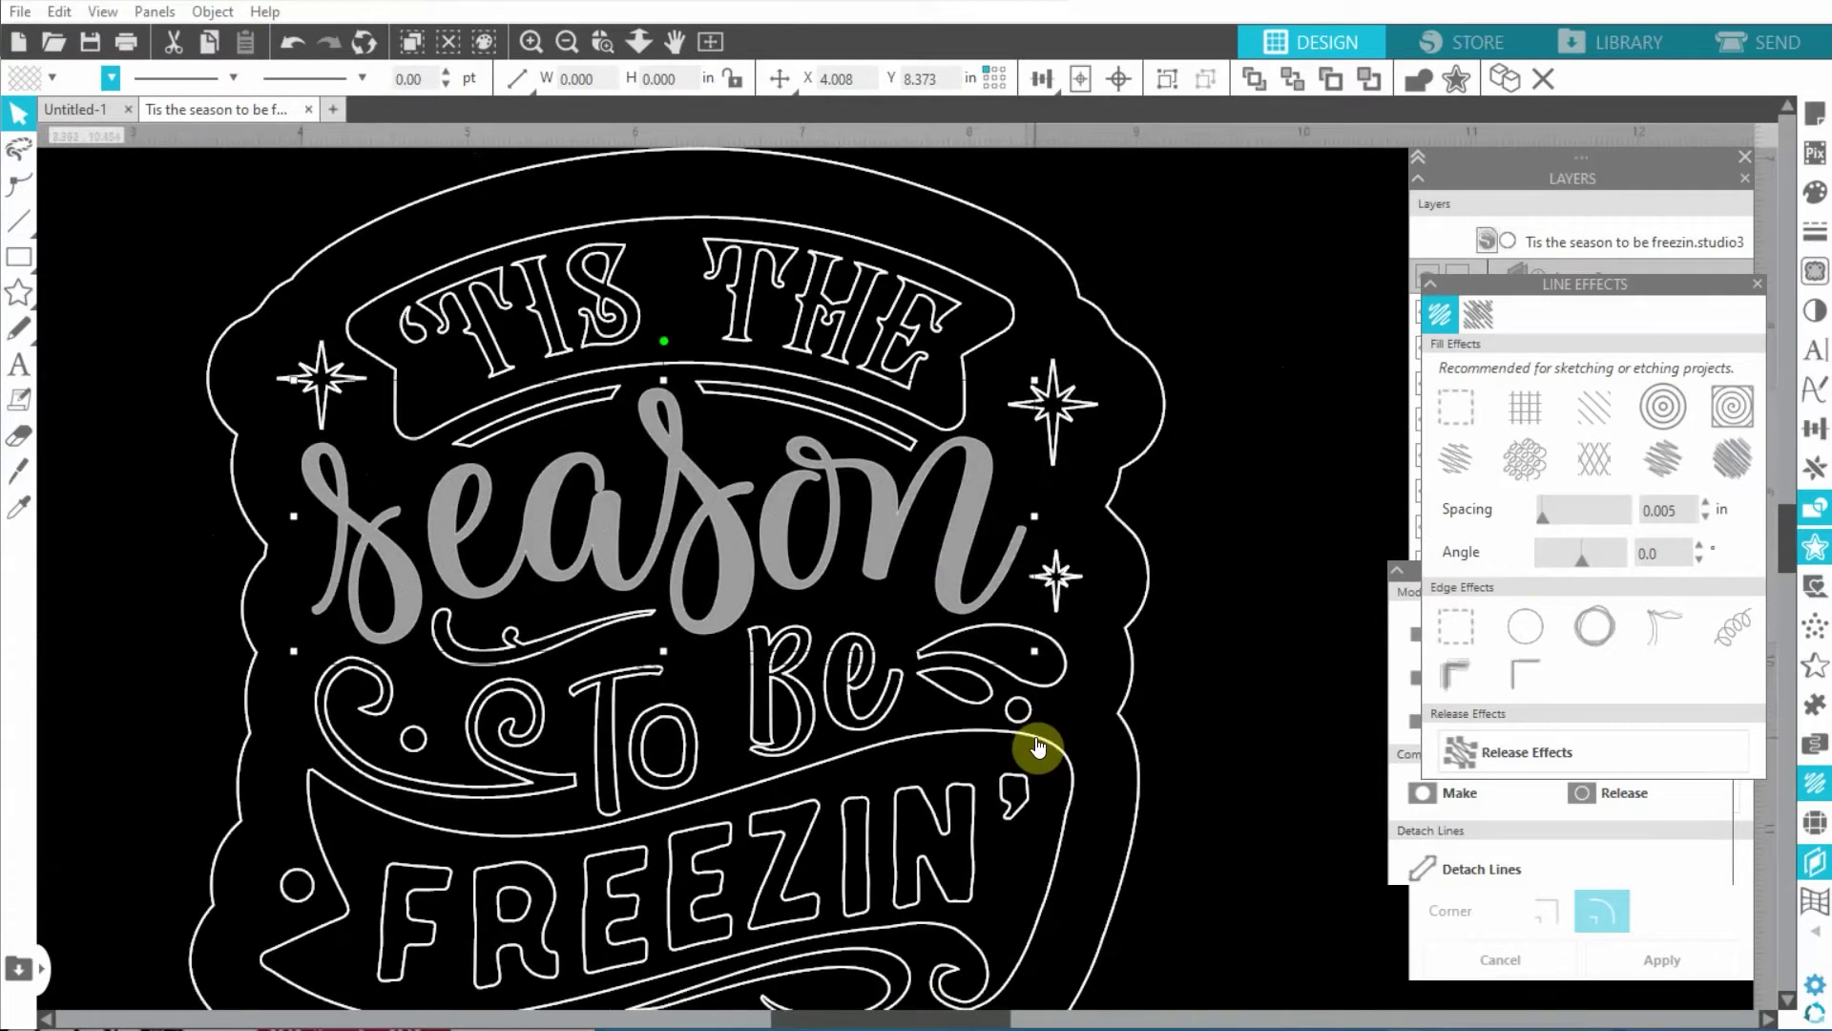
Fill the FREEZIN' banner with the hatch effect at 0.005-inch spacing and a 120-degree angle
click(1034, 736)
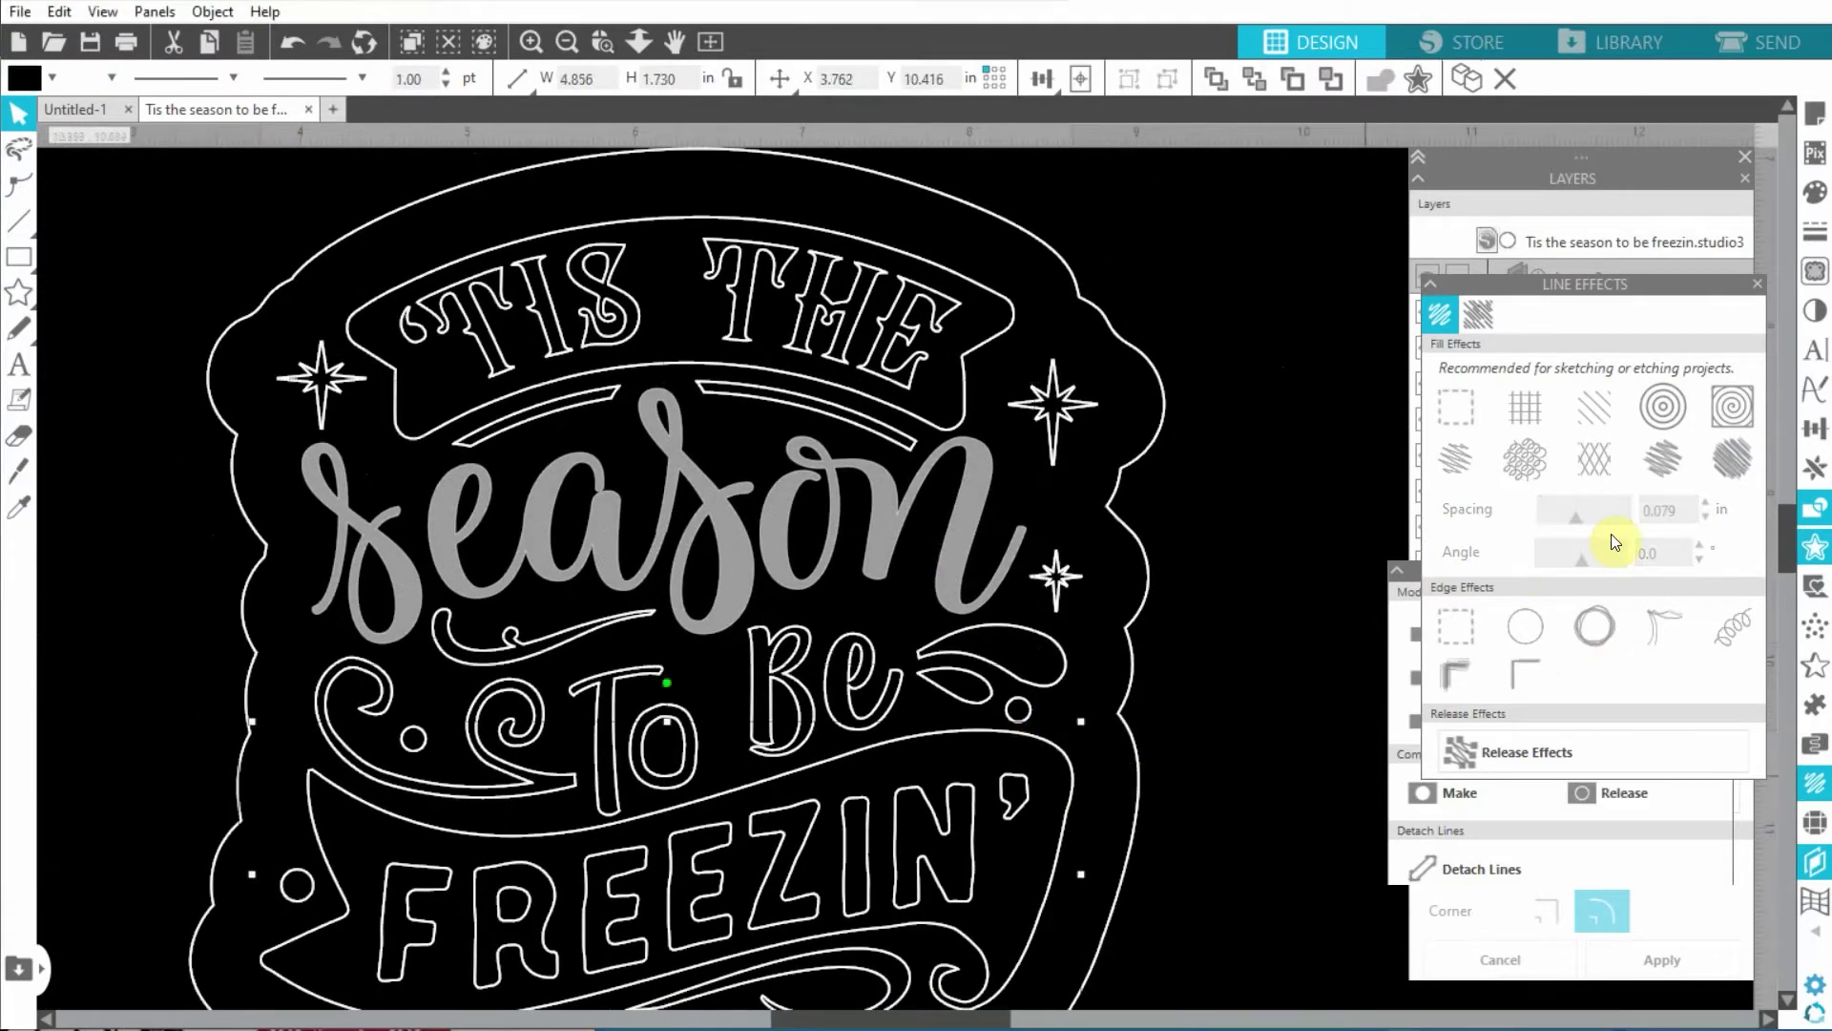
click(1605, 416)
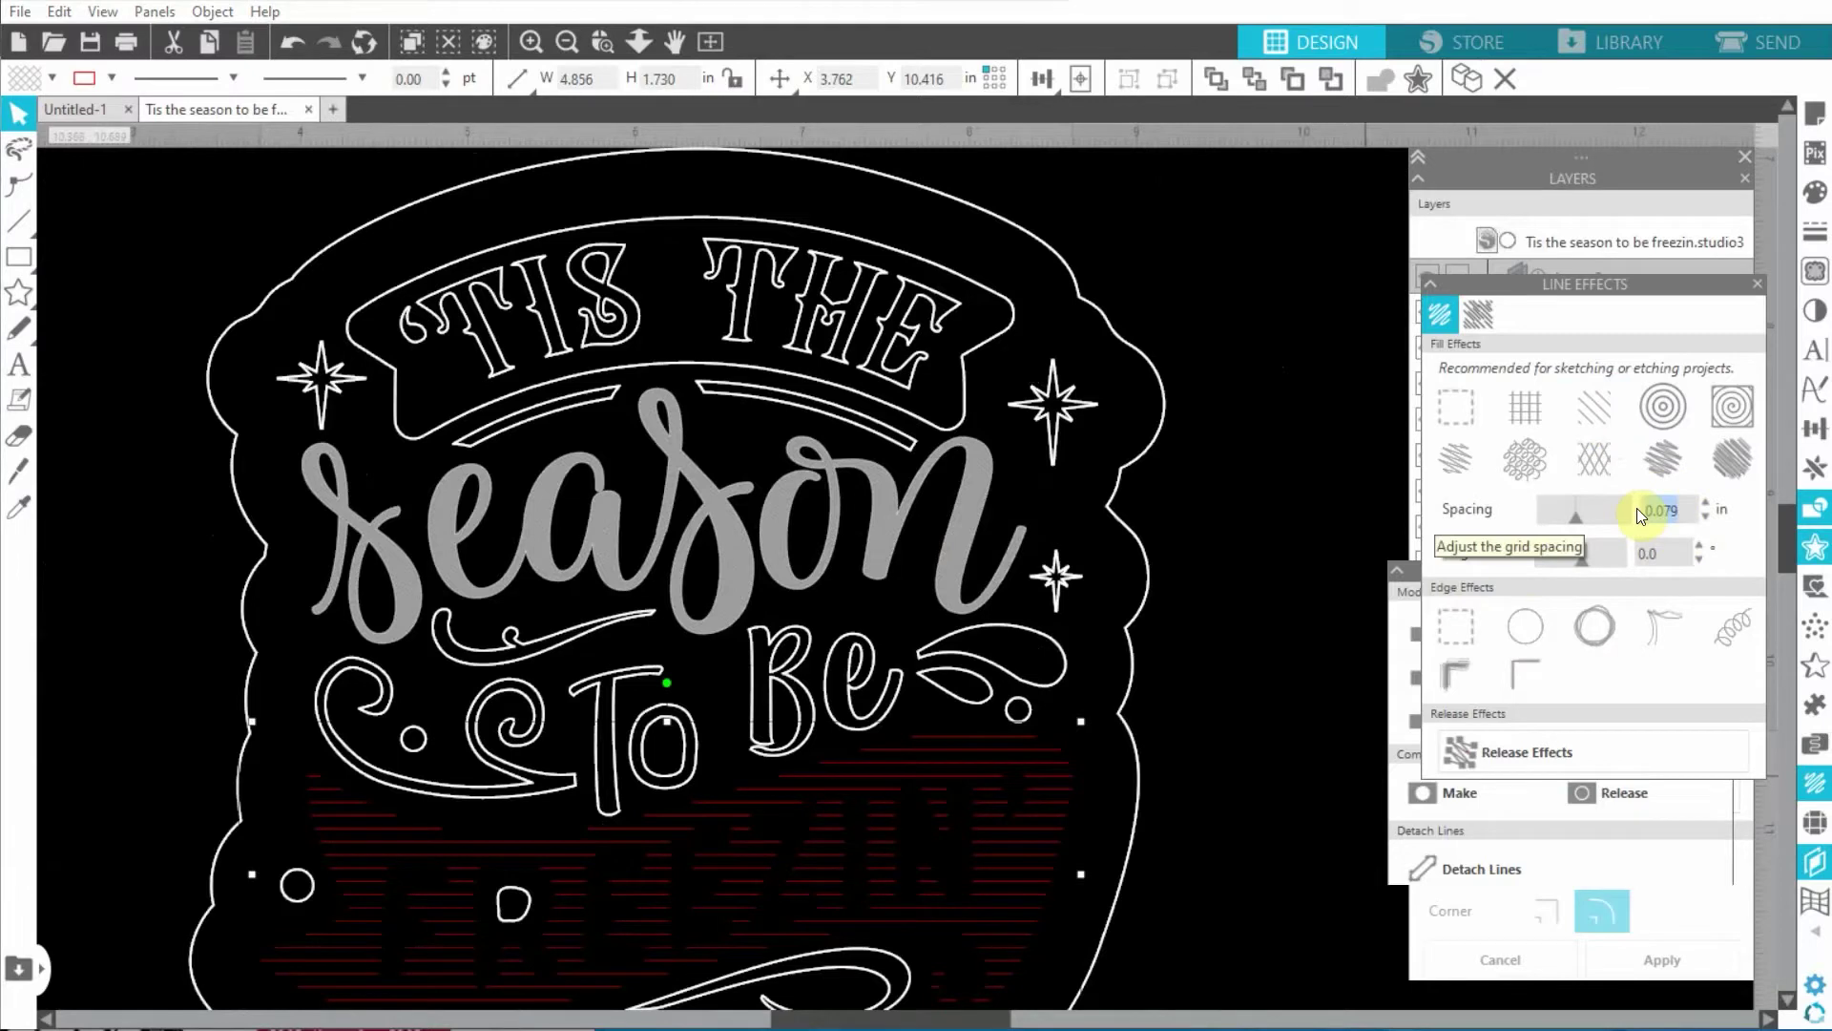
drag(1574, 517, 1485, 519)
click(1617, 550)
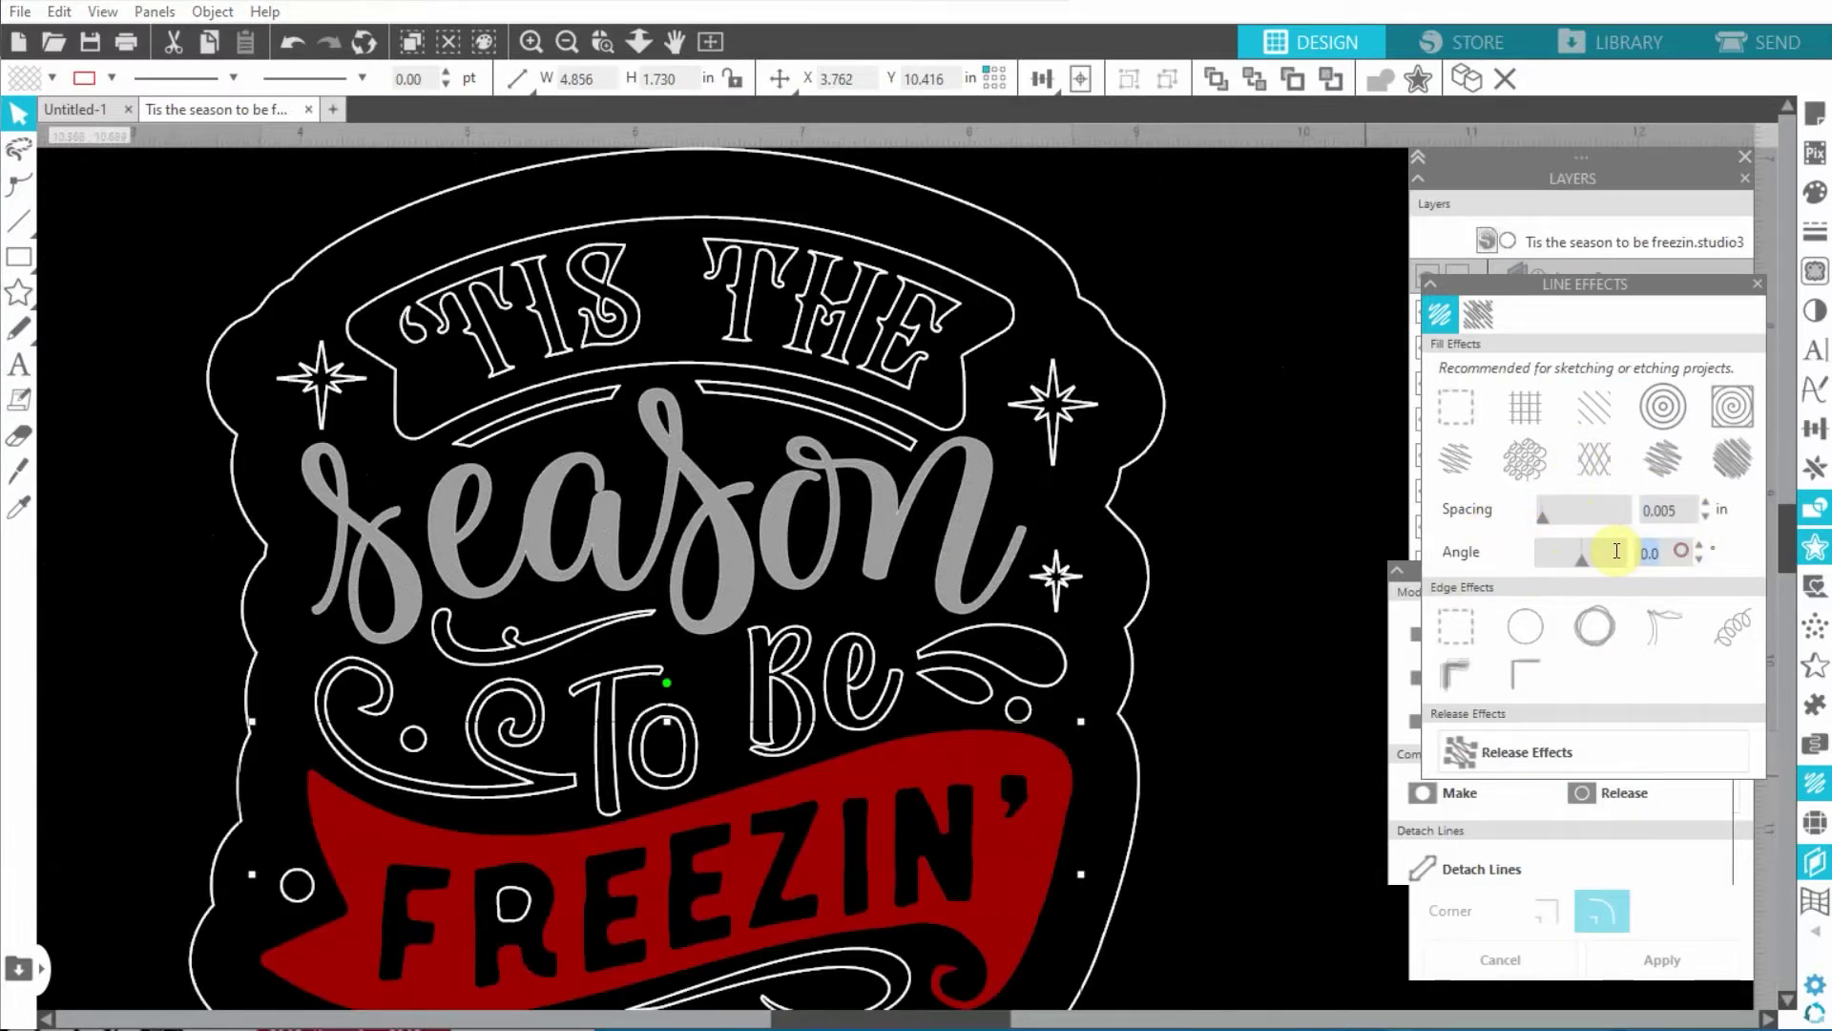
text(120)
key(Return)
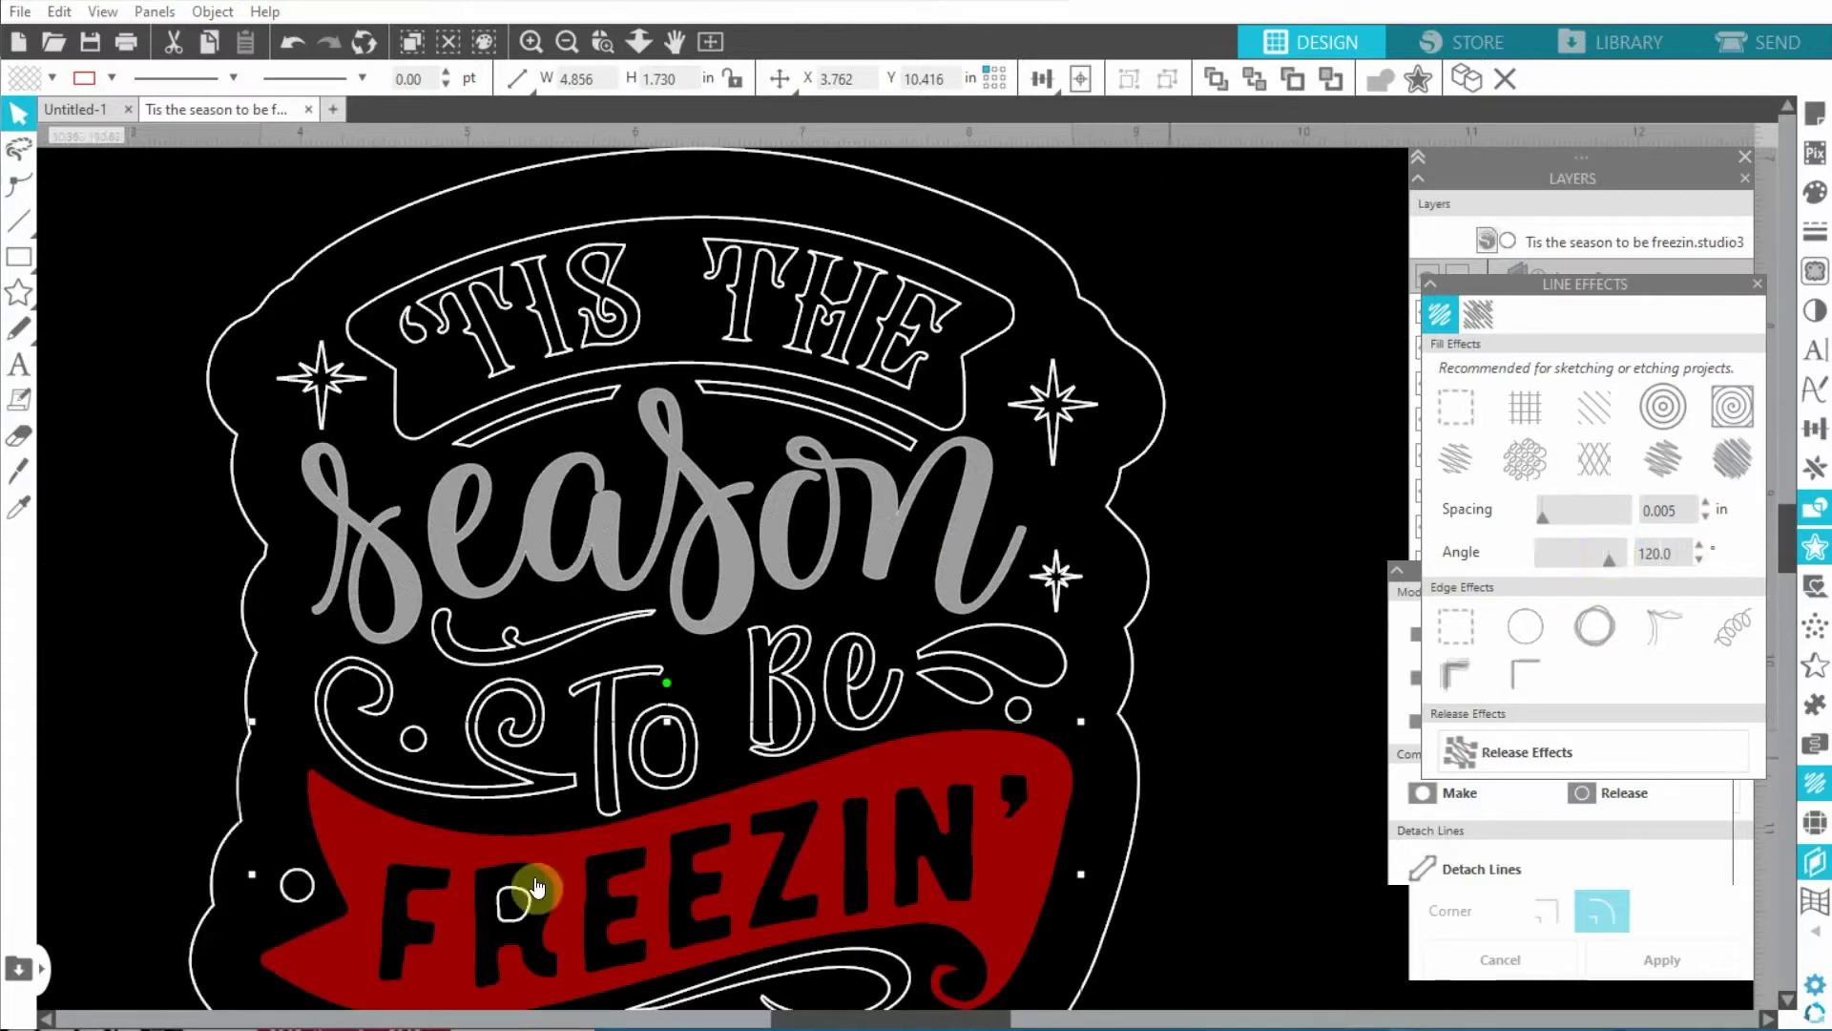
Fill the inner opening of the letter R in "FREEZIN'" with the hatch effect at 0.005-inch spacing
click(491, 926)
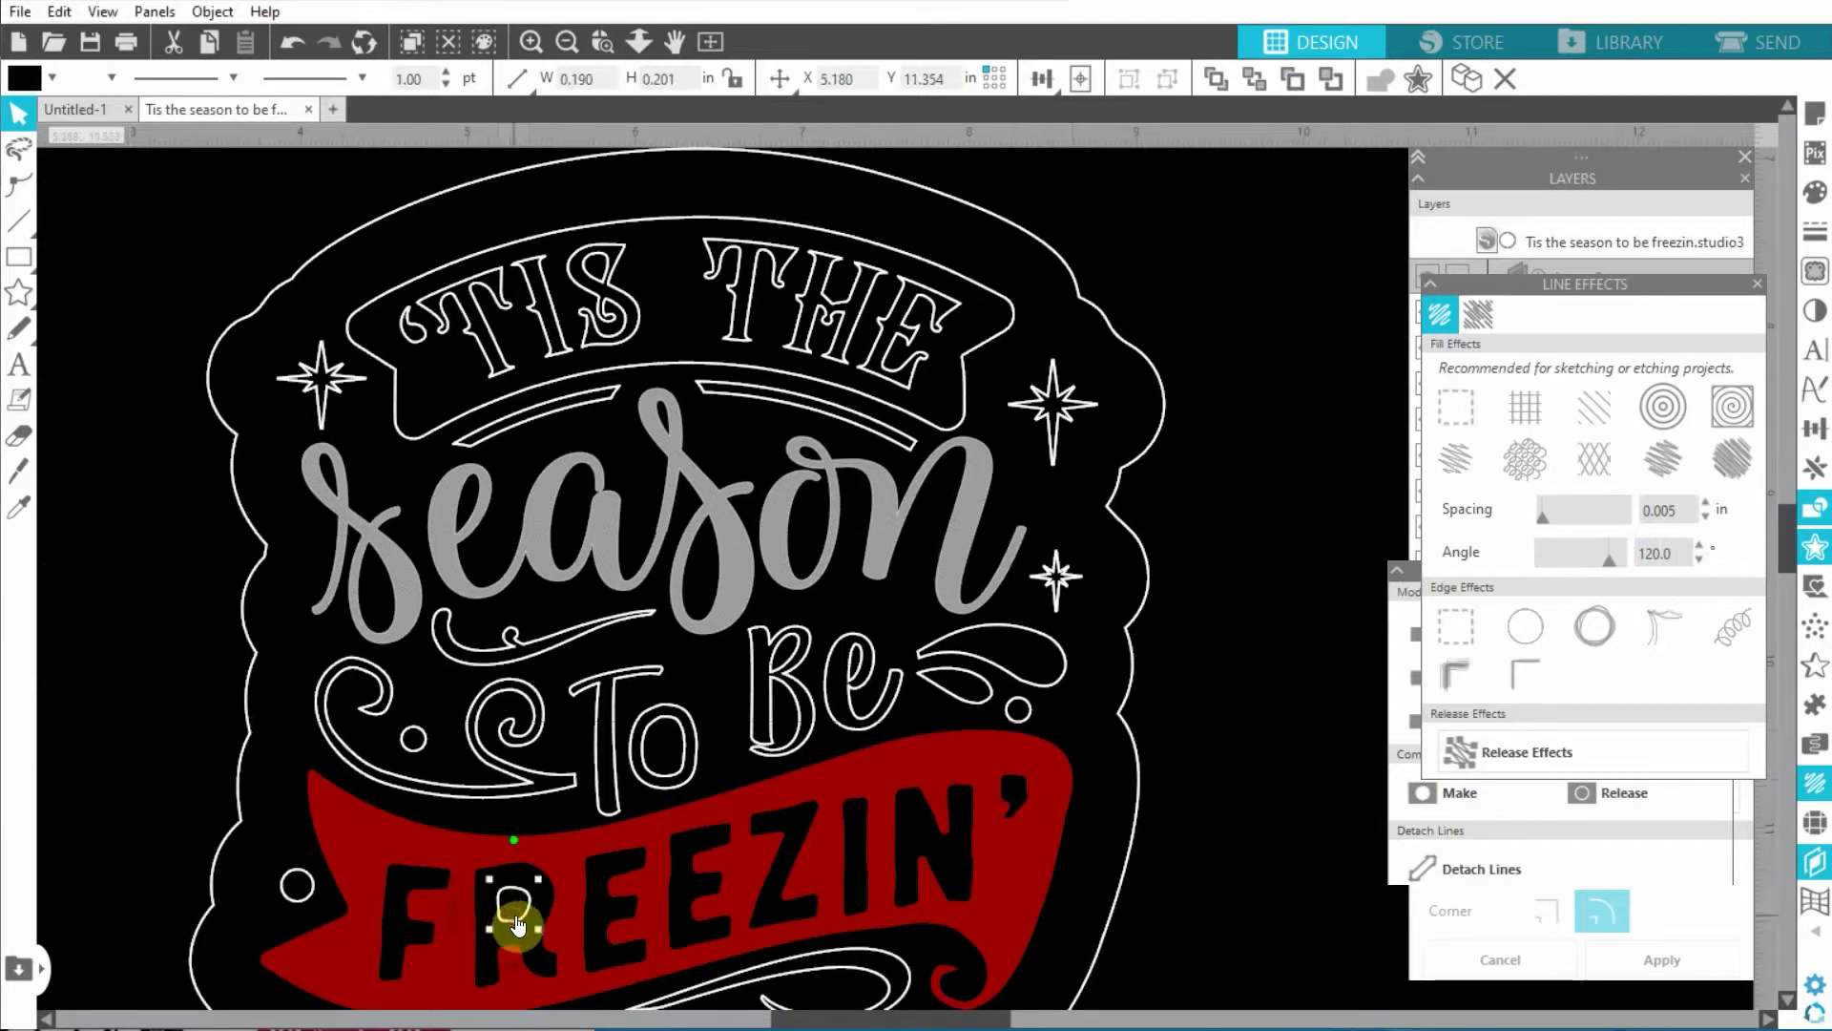
click(1598, 410)
click(1674, 510)
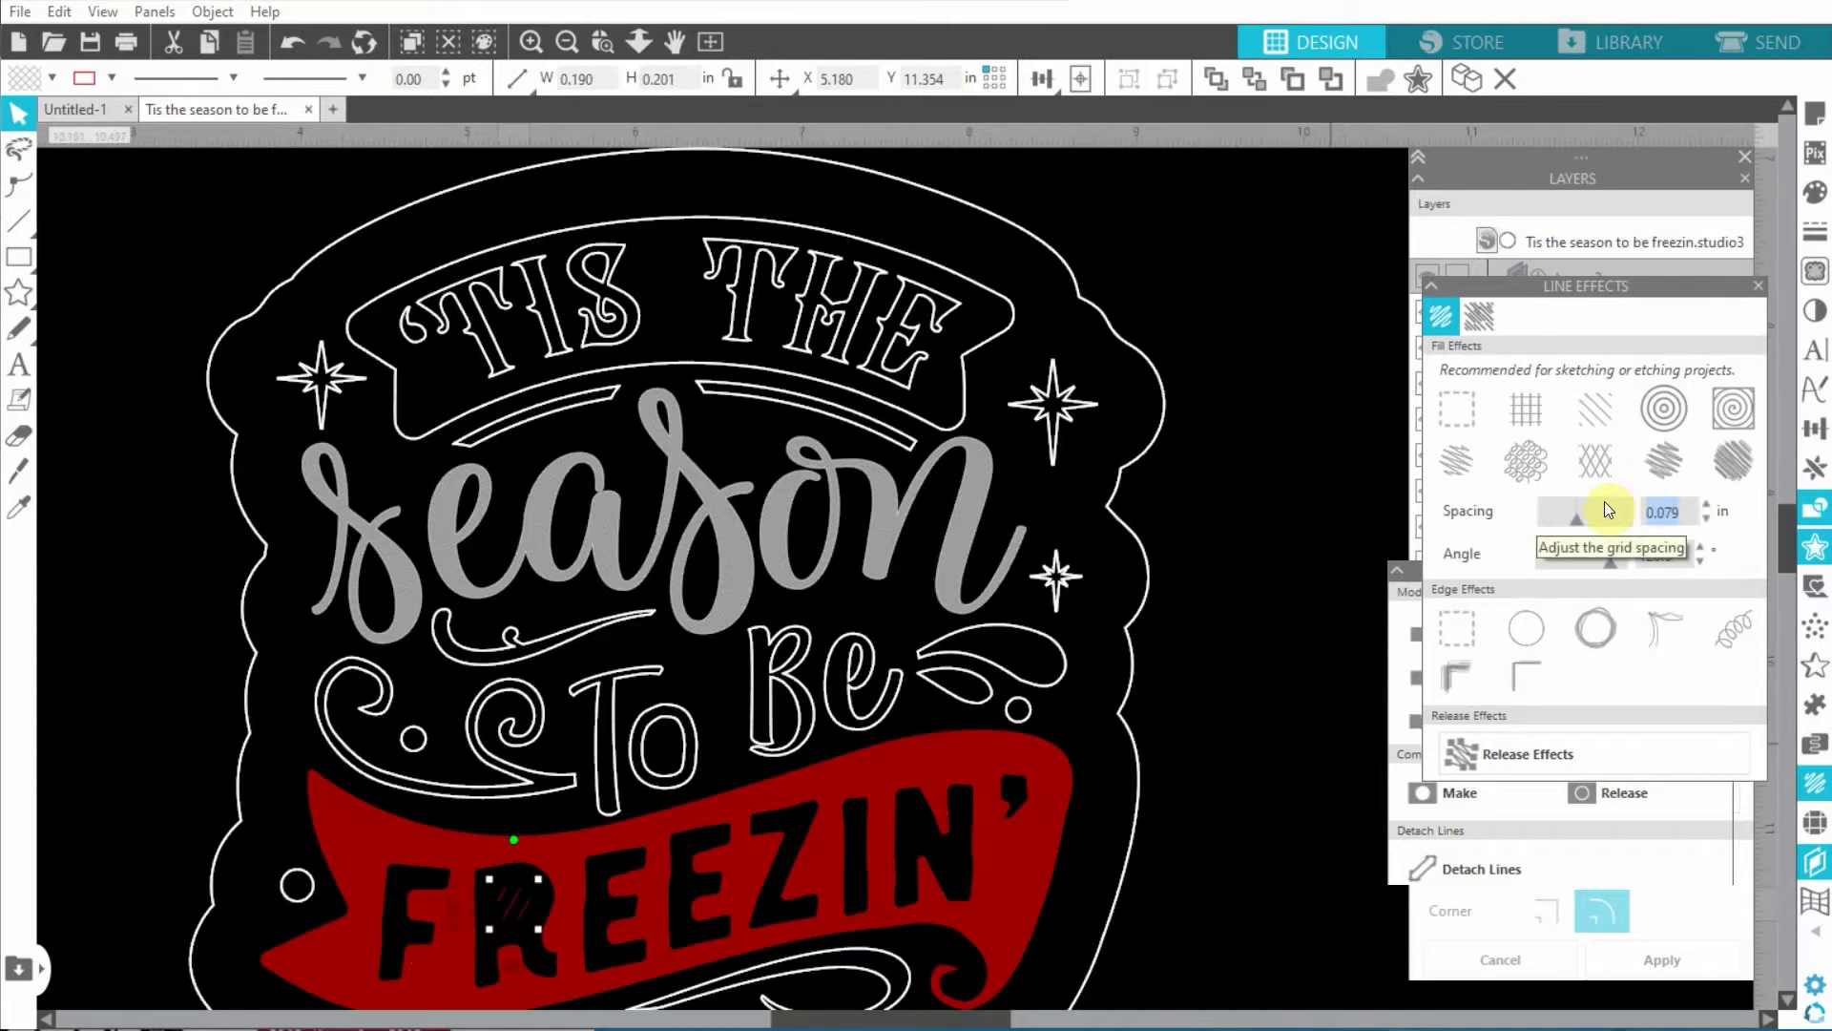
text(0)
key(Return)
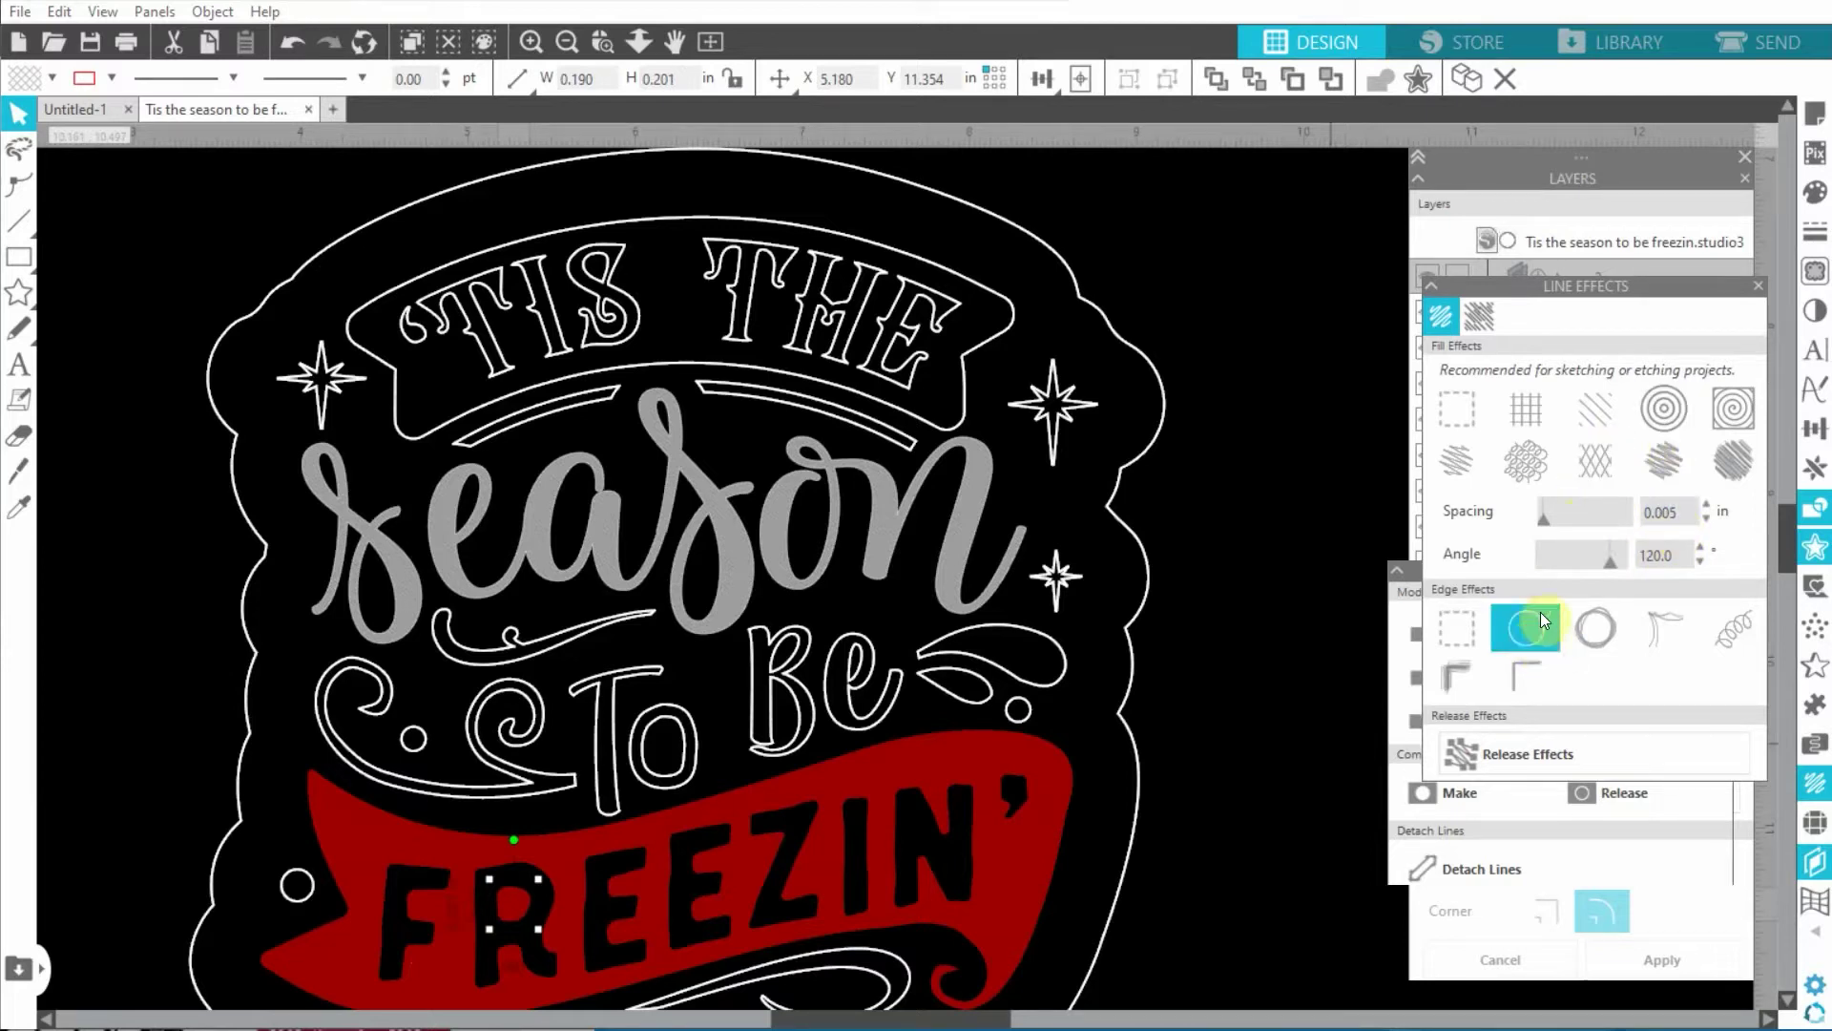
Set the line color of the hatched banner and the R's inner opening to white, and deselect everything
click(1045, 837)
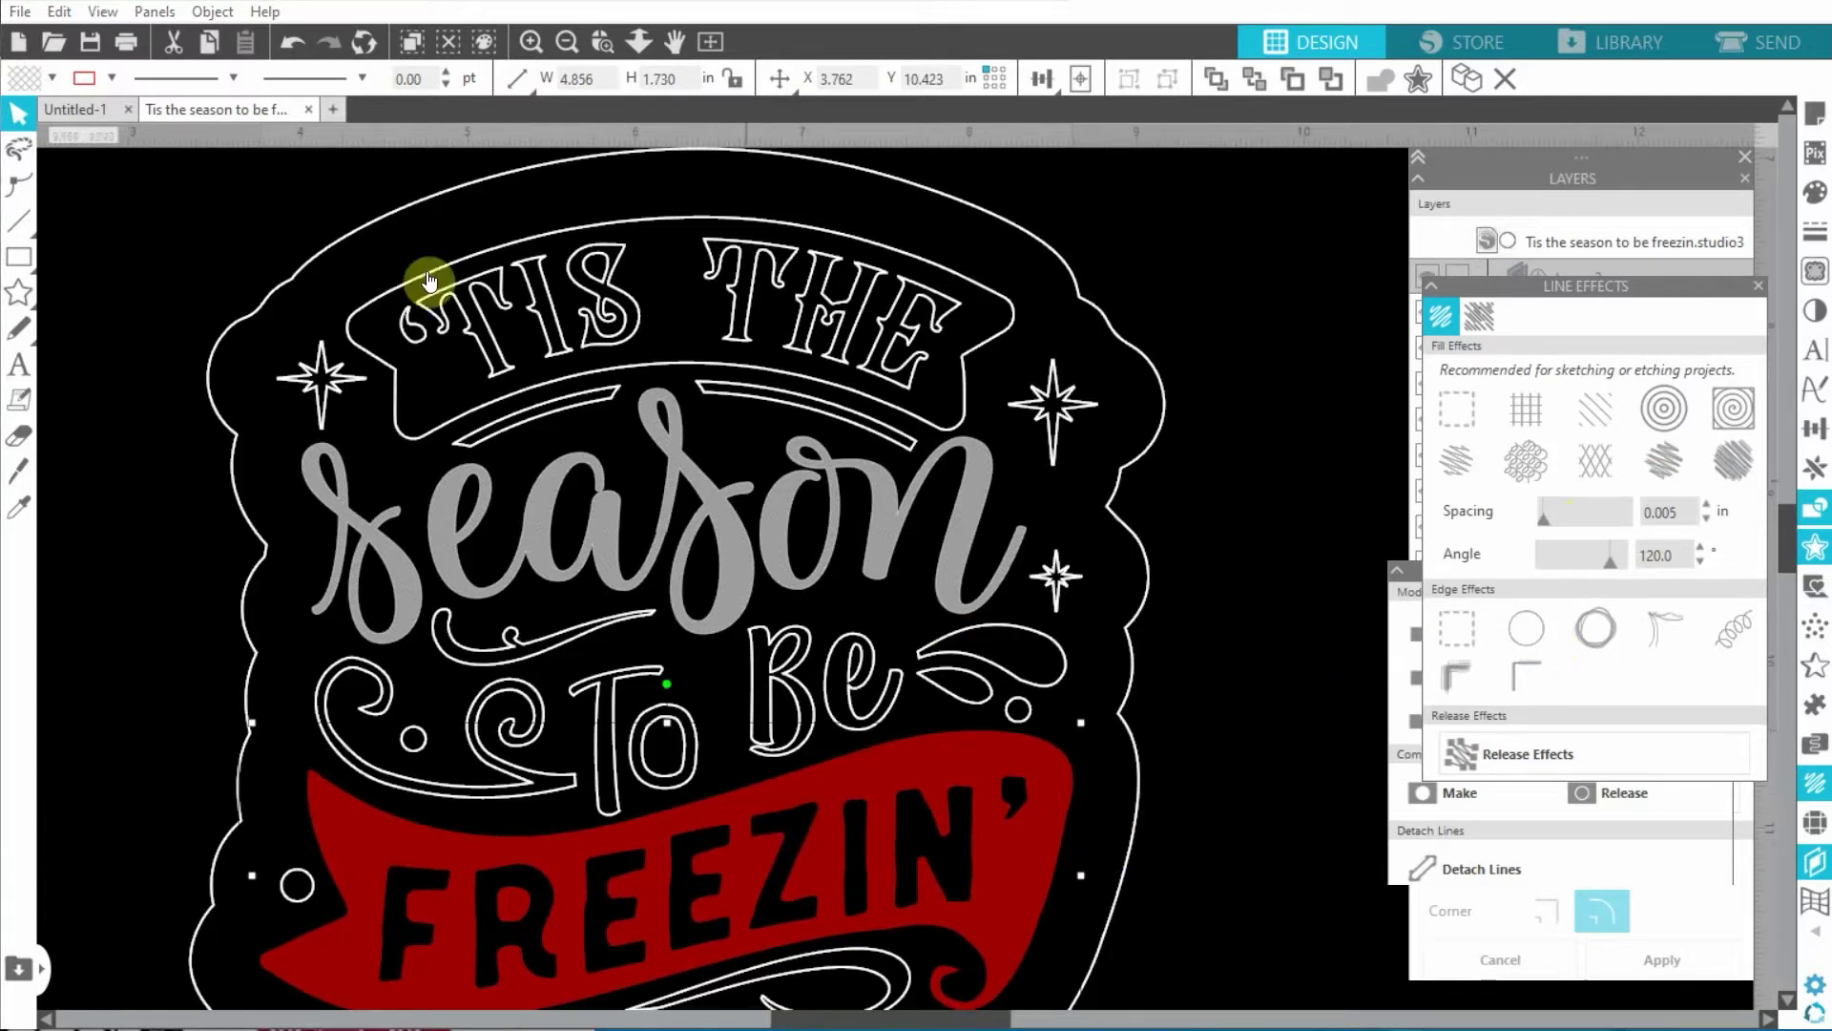
click(82, 80)
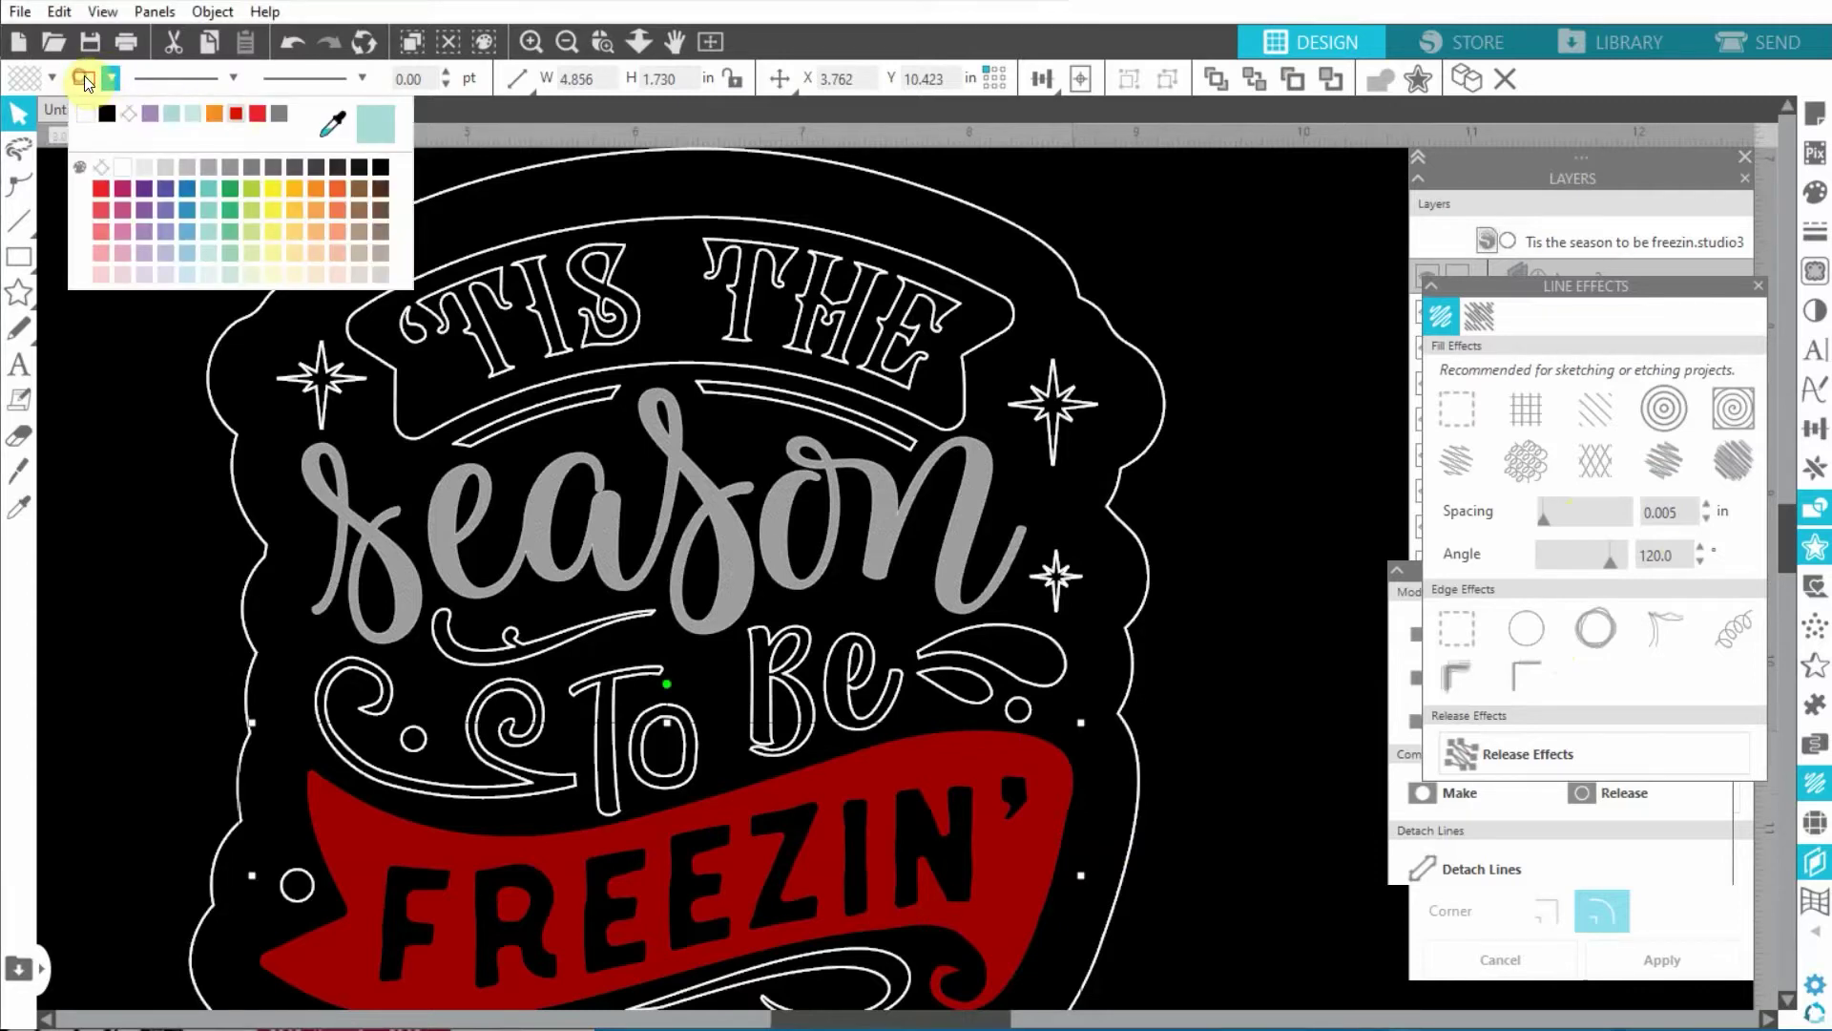
click(89, 111)
click(513, 902)
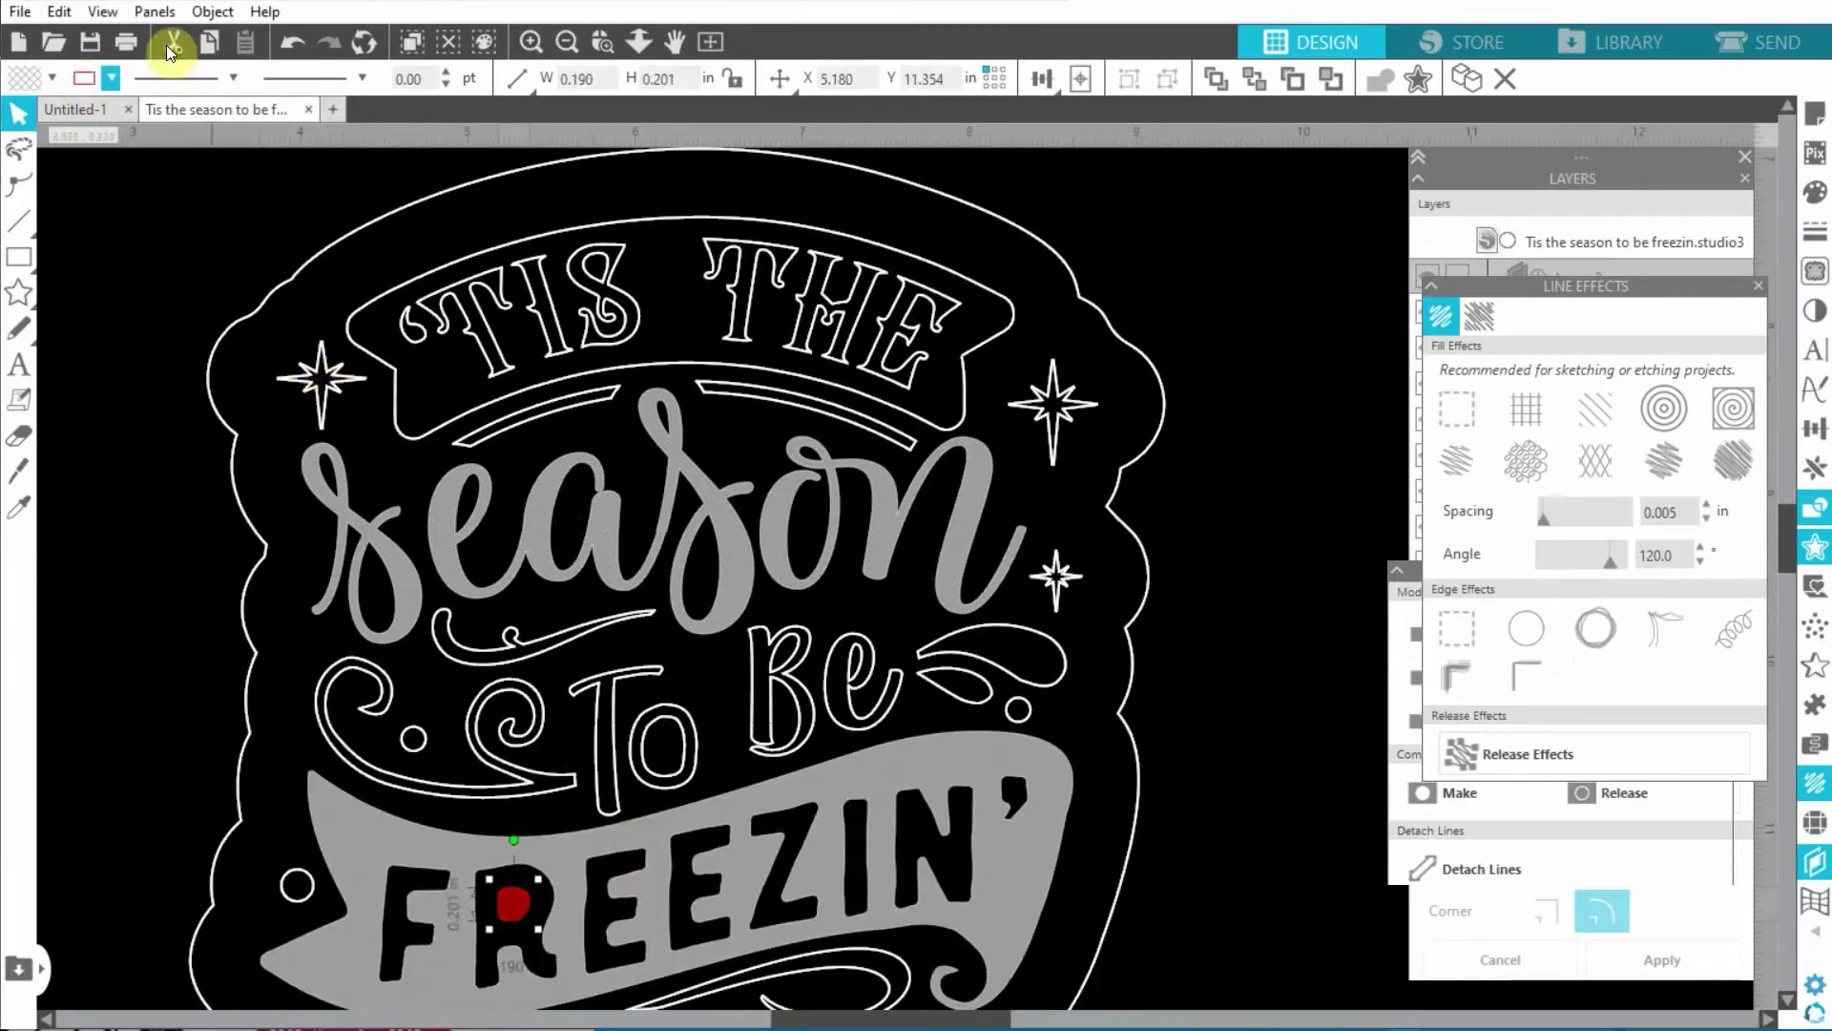
click(110, 79)
click(129, 168)
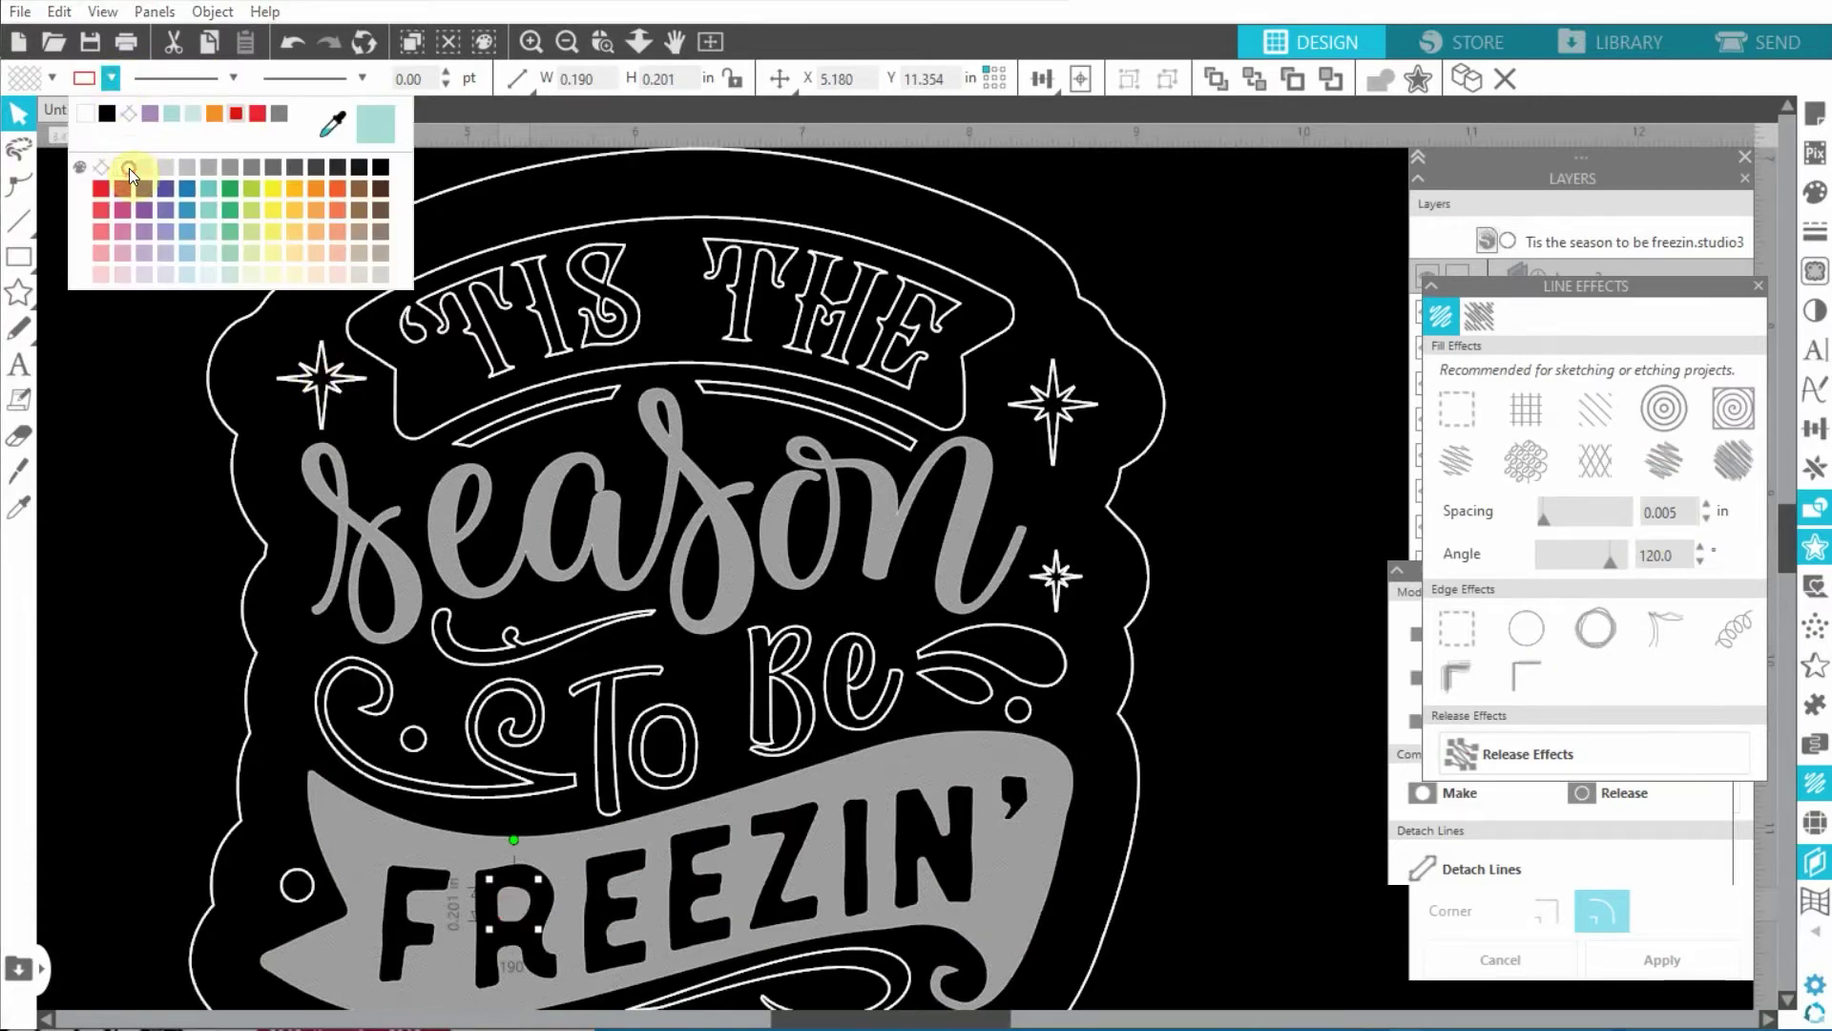
click(1170, 797)
Apply the double edge effect to the swirl beneath the FREEZIN' banner and inspect its lines up close
scroll(1150, 783, down, 3)
scroll(1145, 780, down, 1)
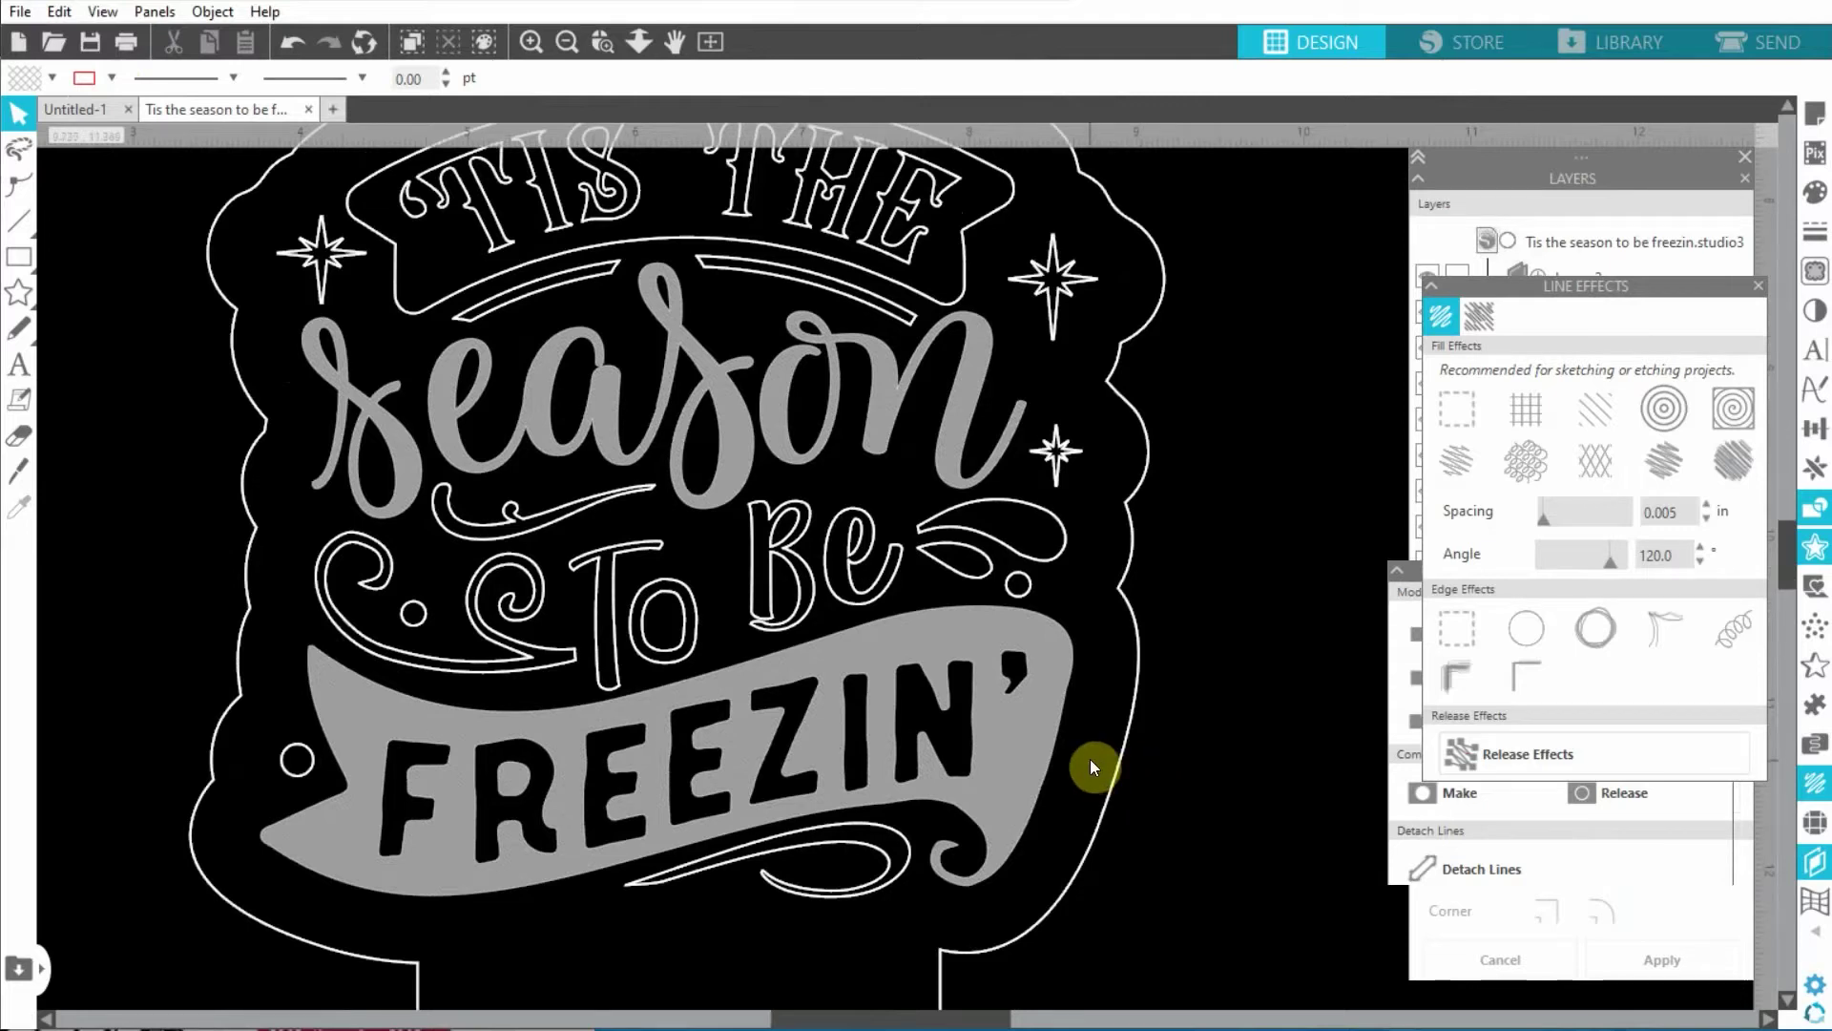
click(875, 847)
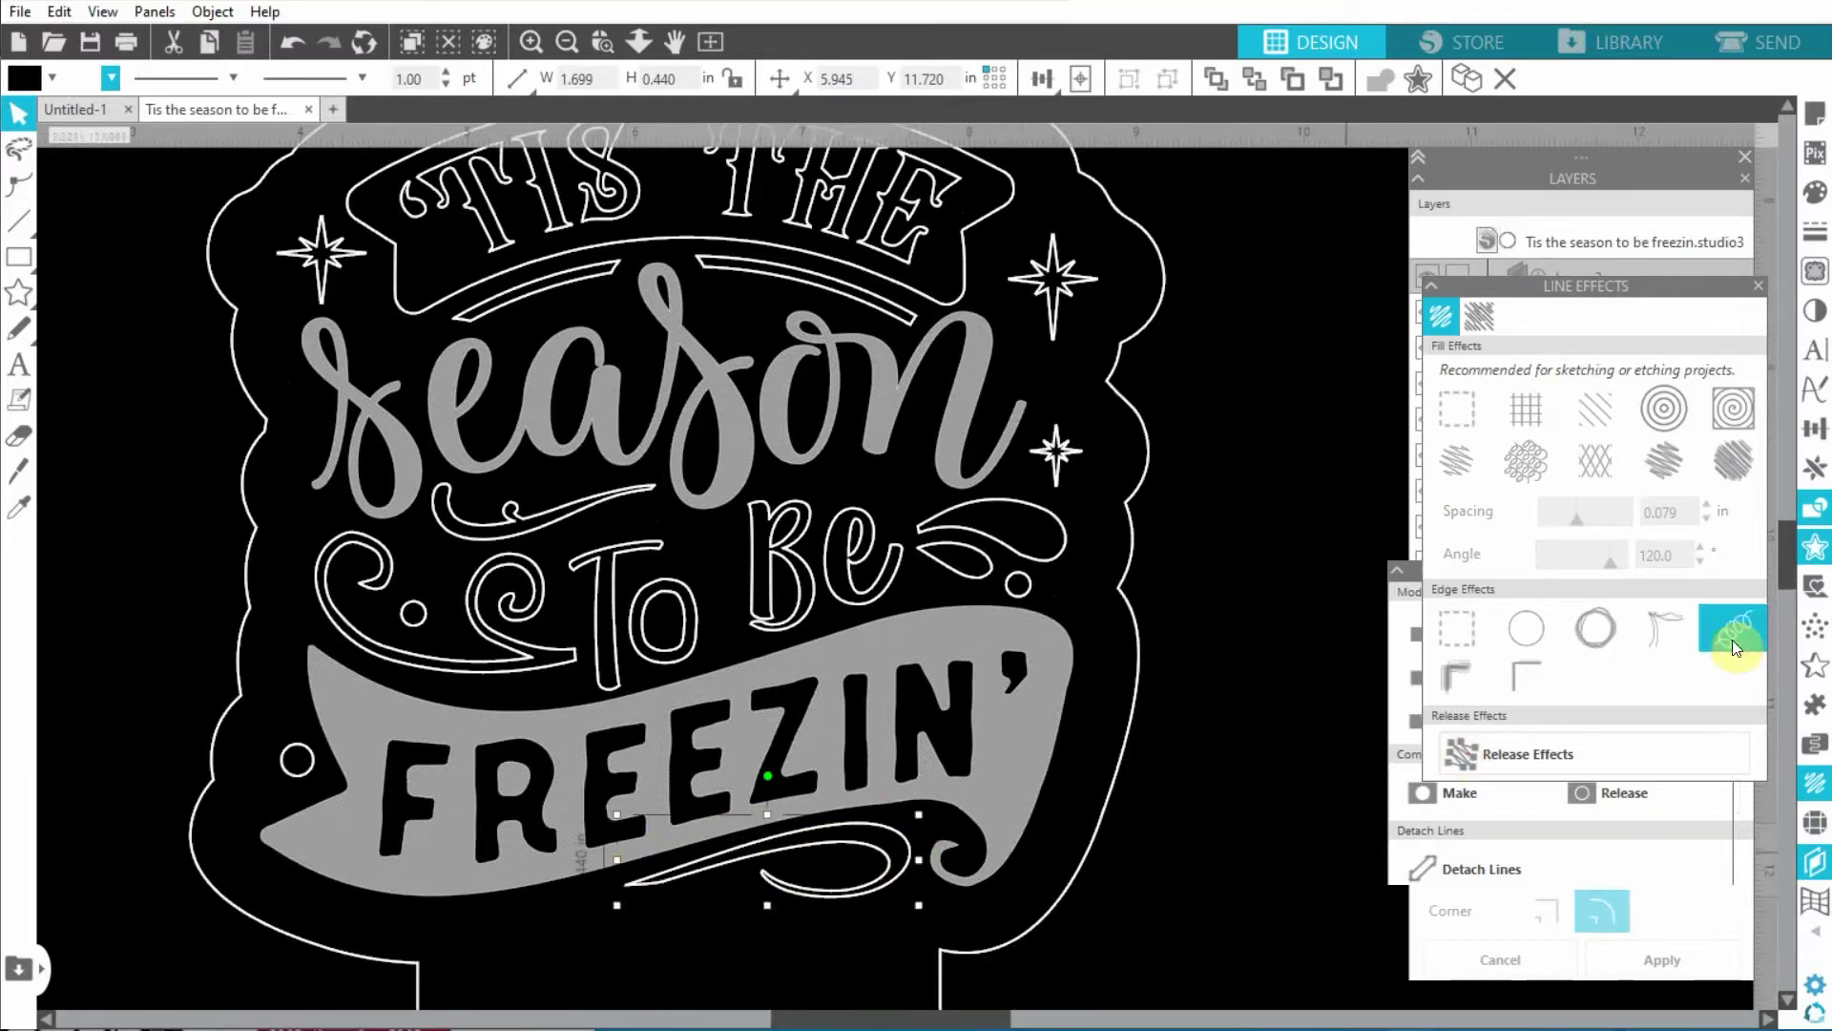
click(1656, 627)
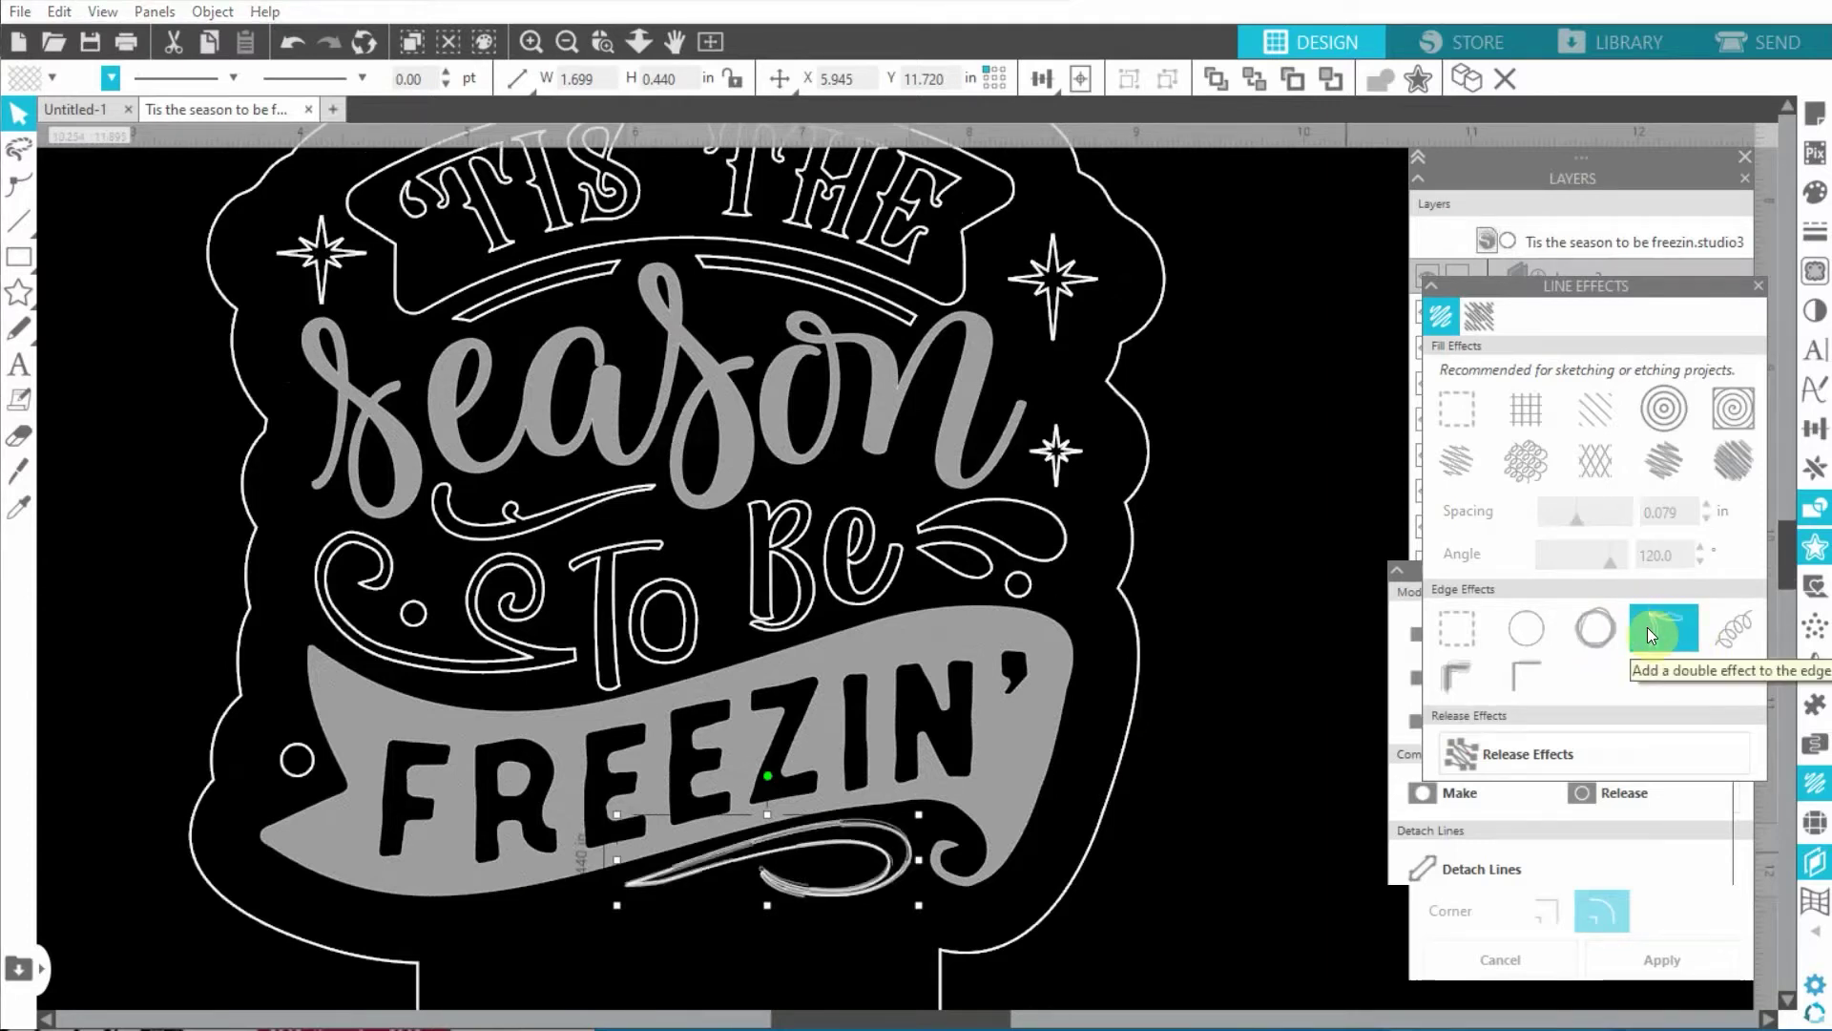
scroll(892, 812, up, 5)
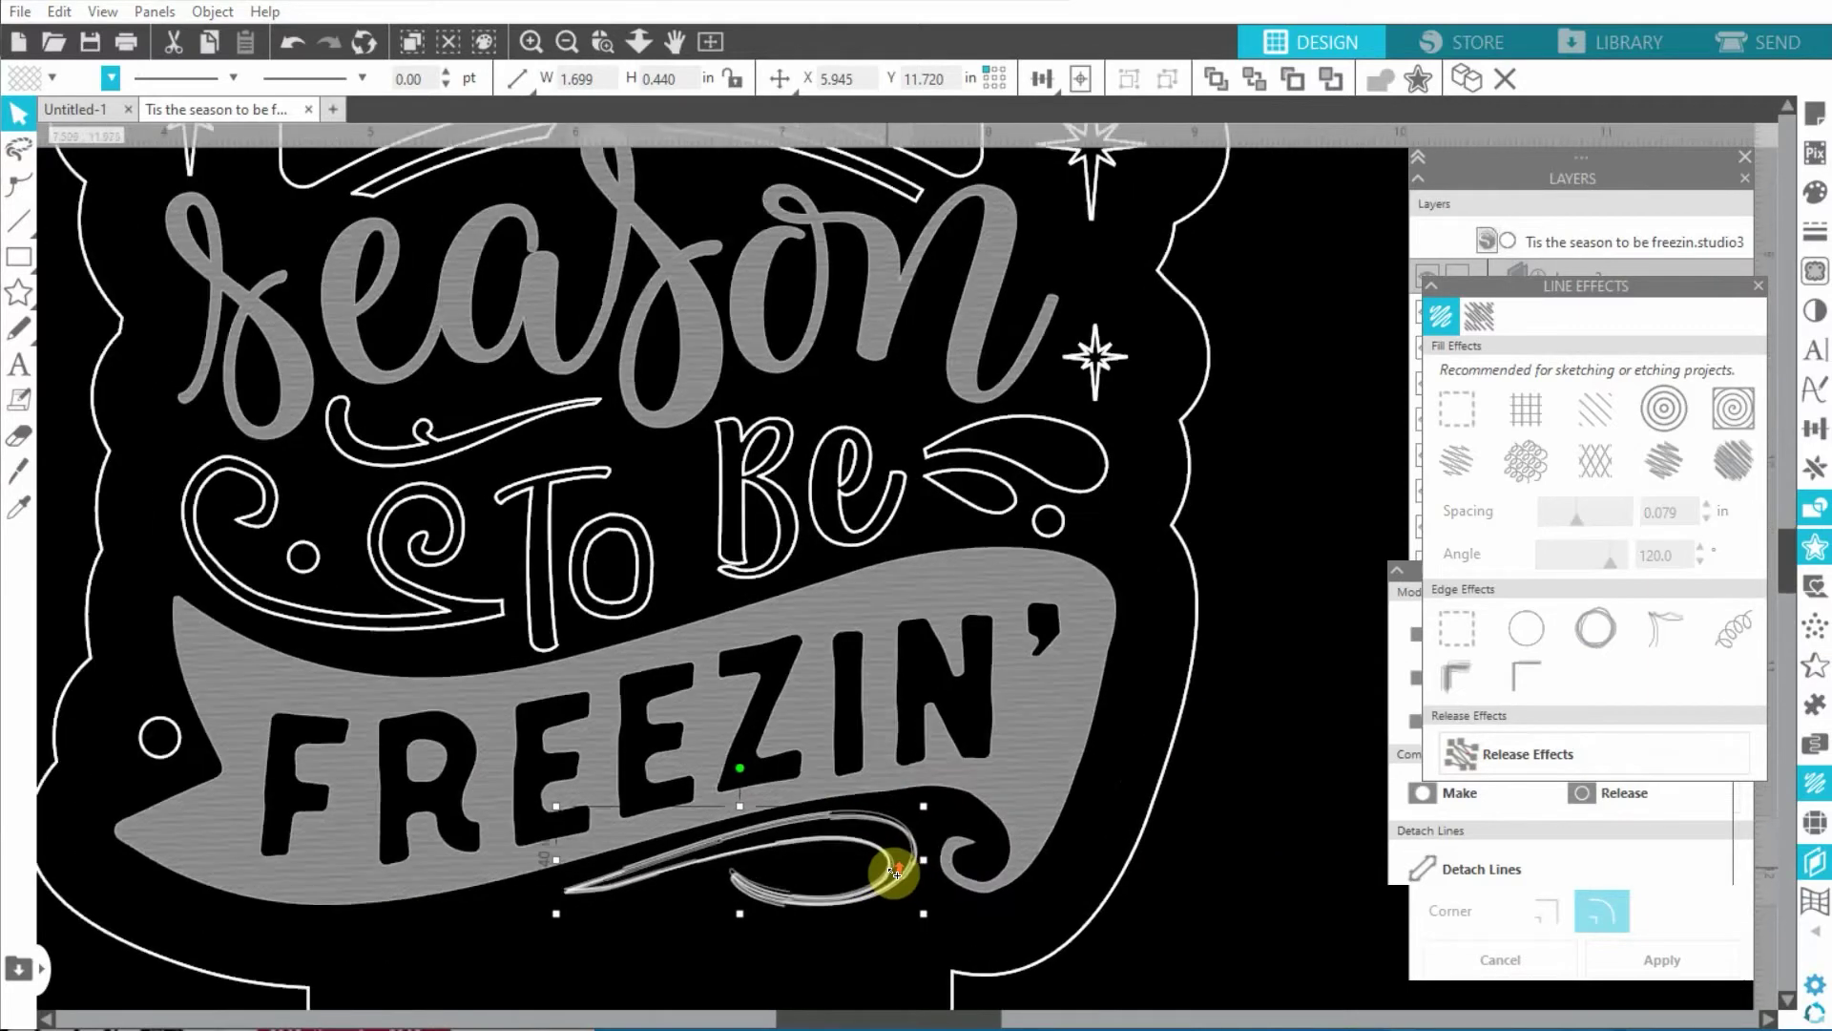
scroll(892, 873, up, 3)
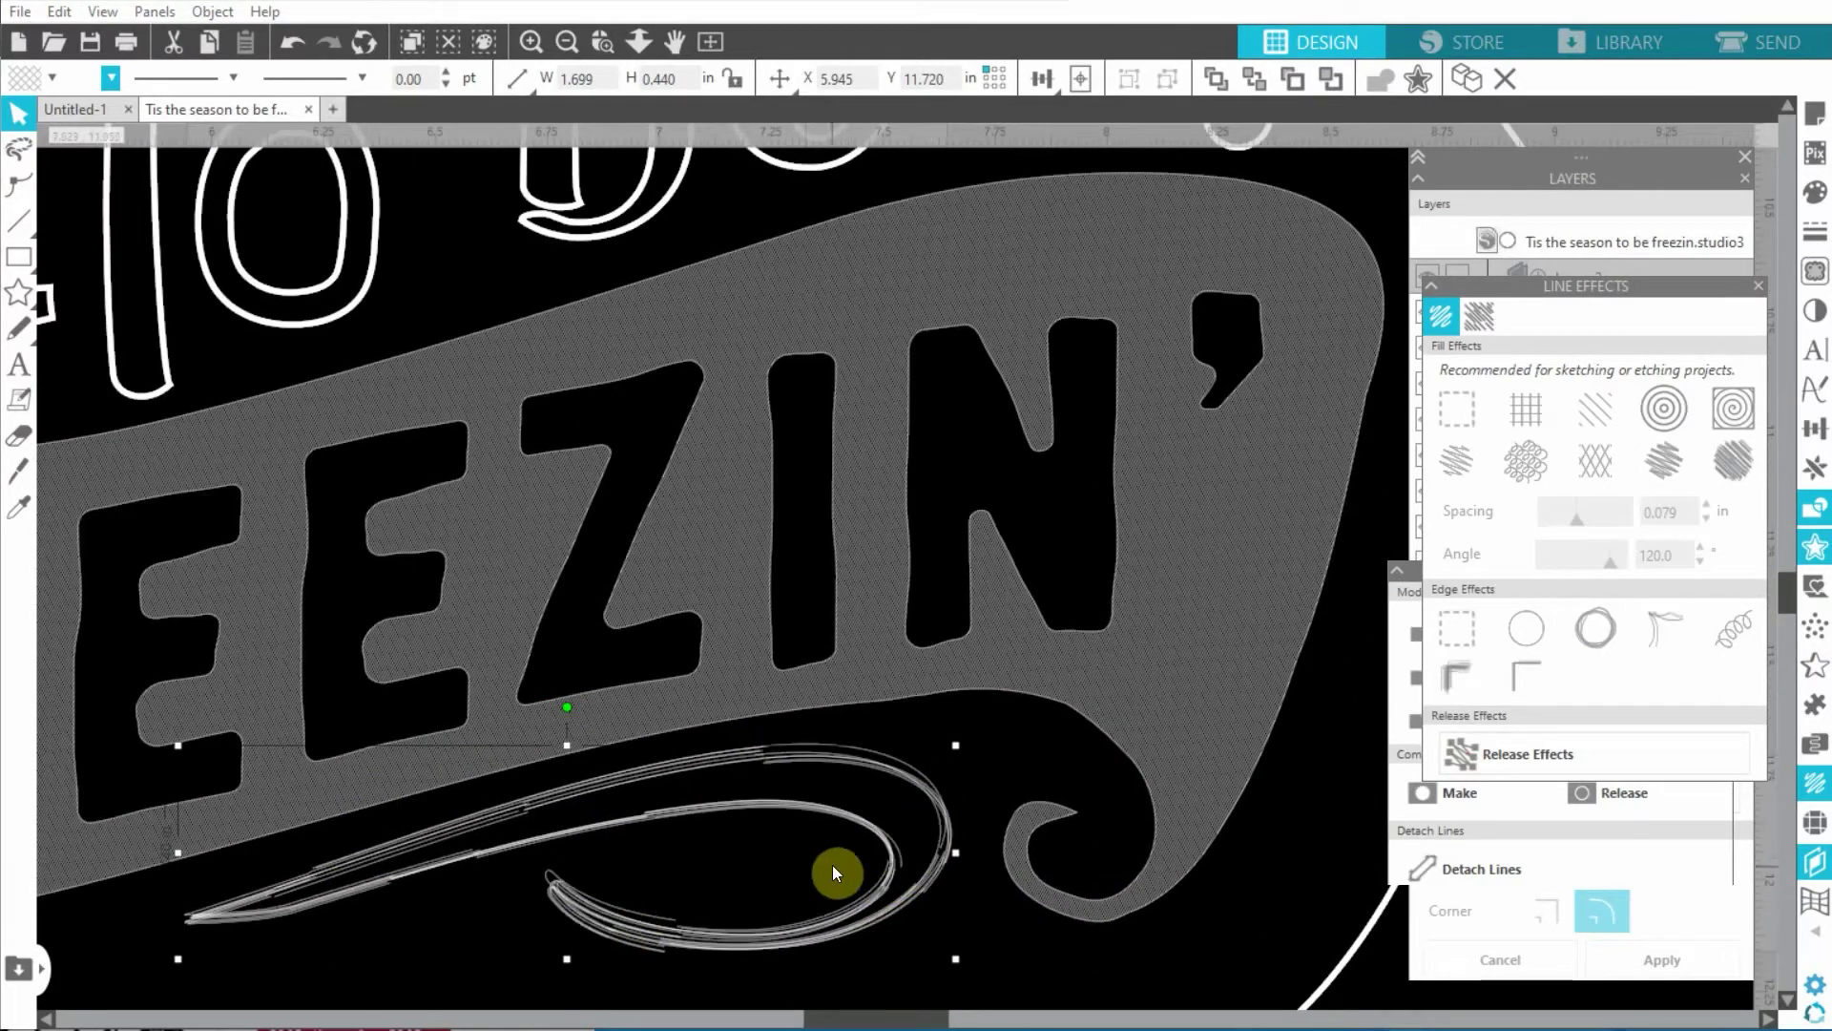
scroll(933, 867, up, 6)
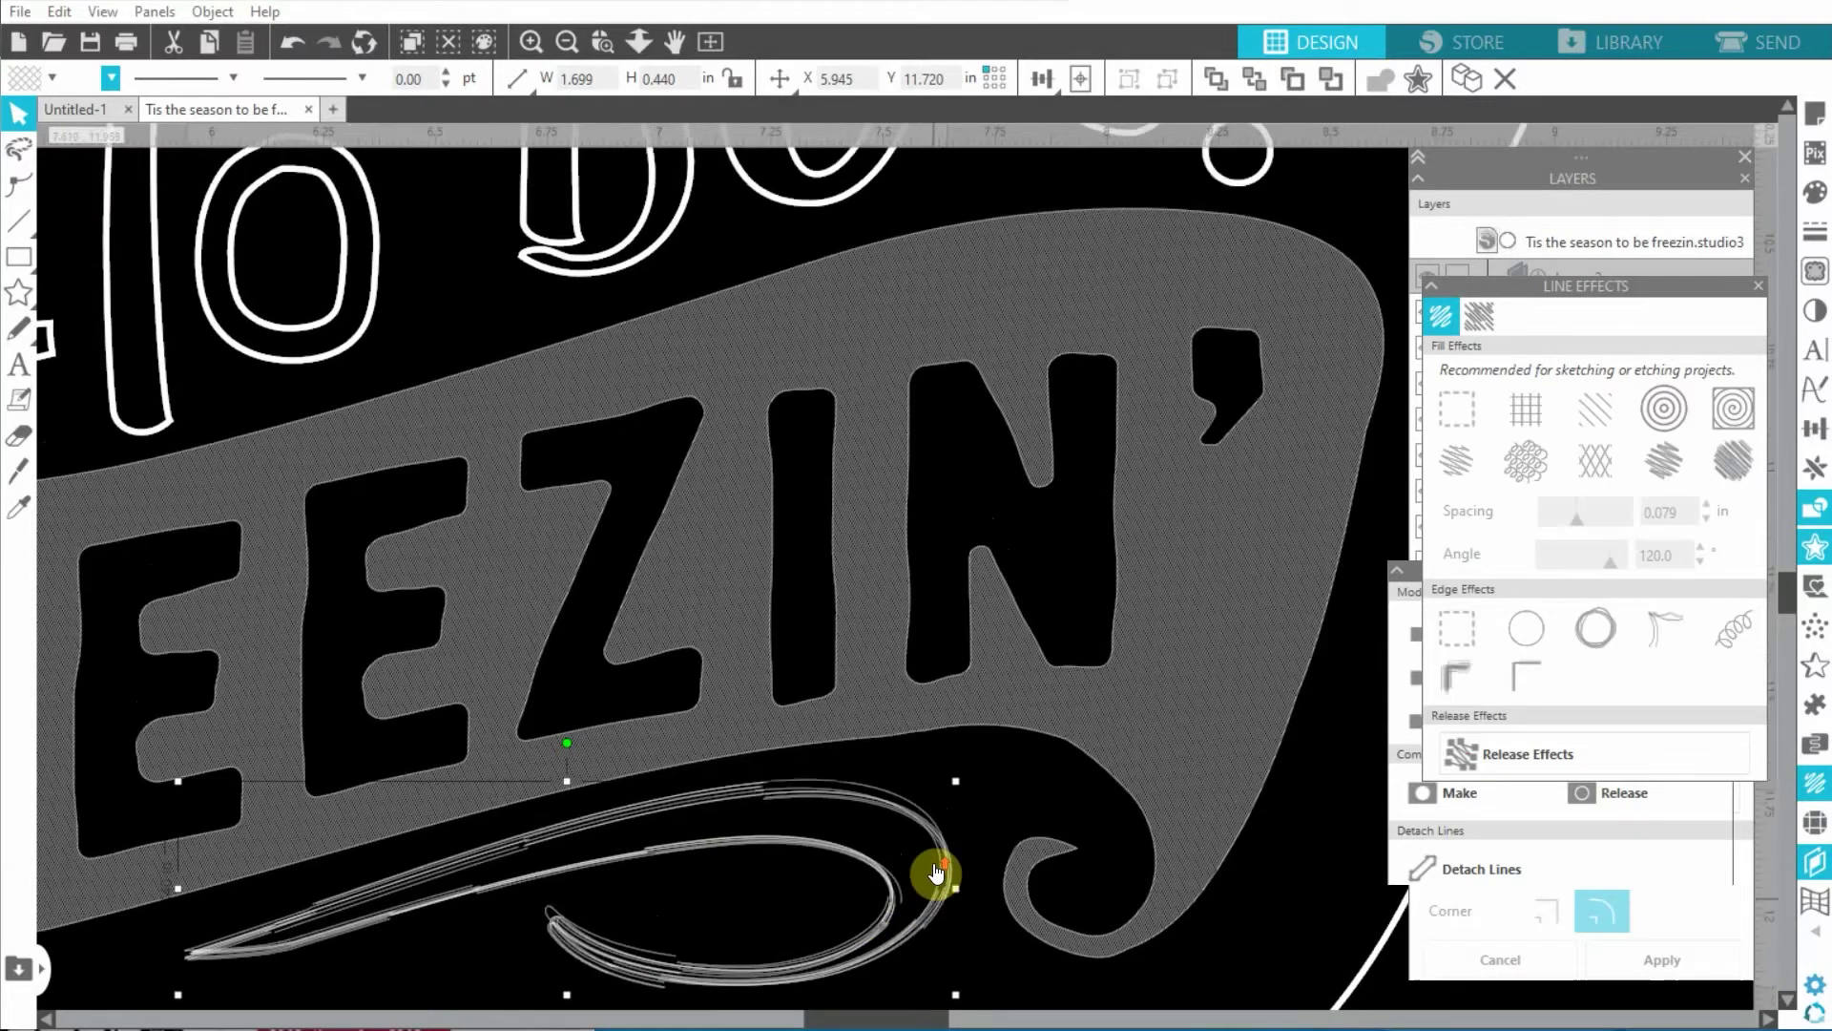
Apply the double edge effect to the two teardrop flourishes and small circle beside "Be"
scroll(934, 868, up, 2)
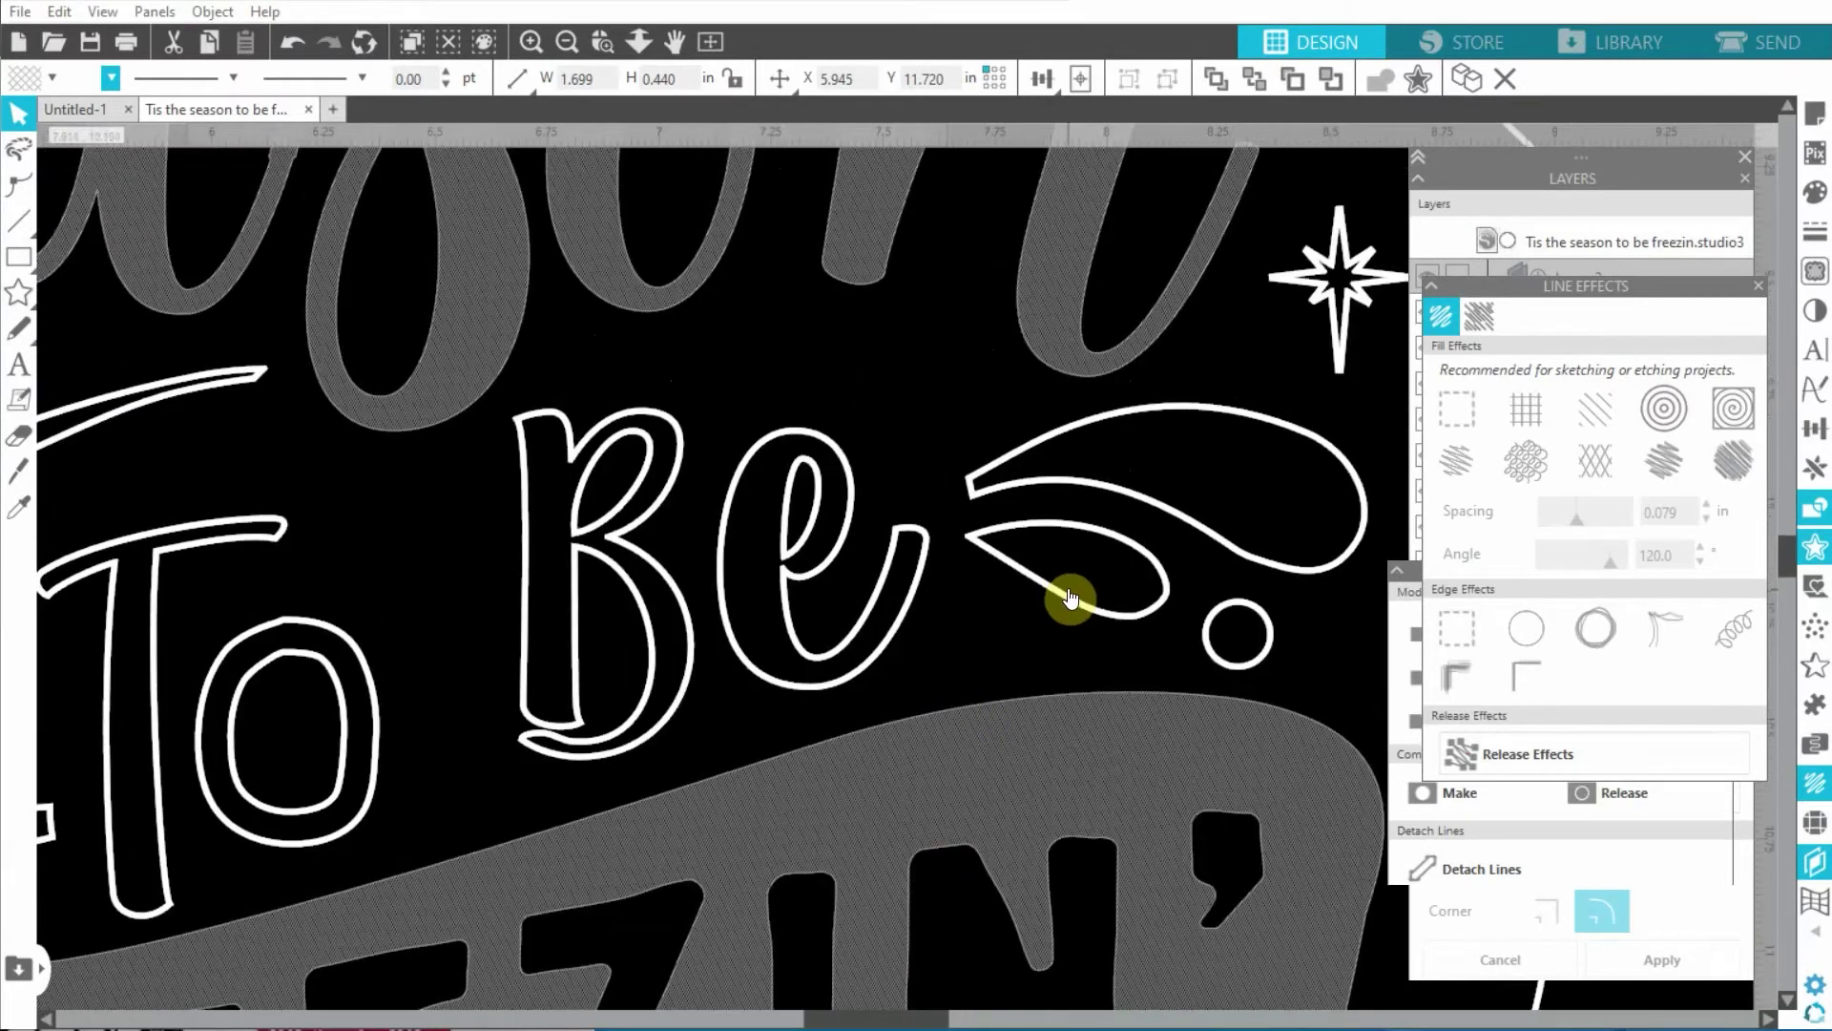
click(1069, 596)
shift+click(1159, 493)
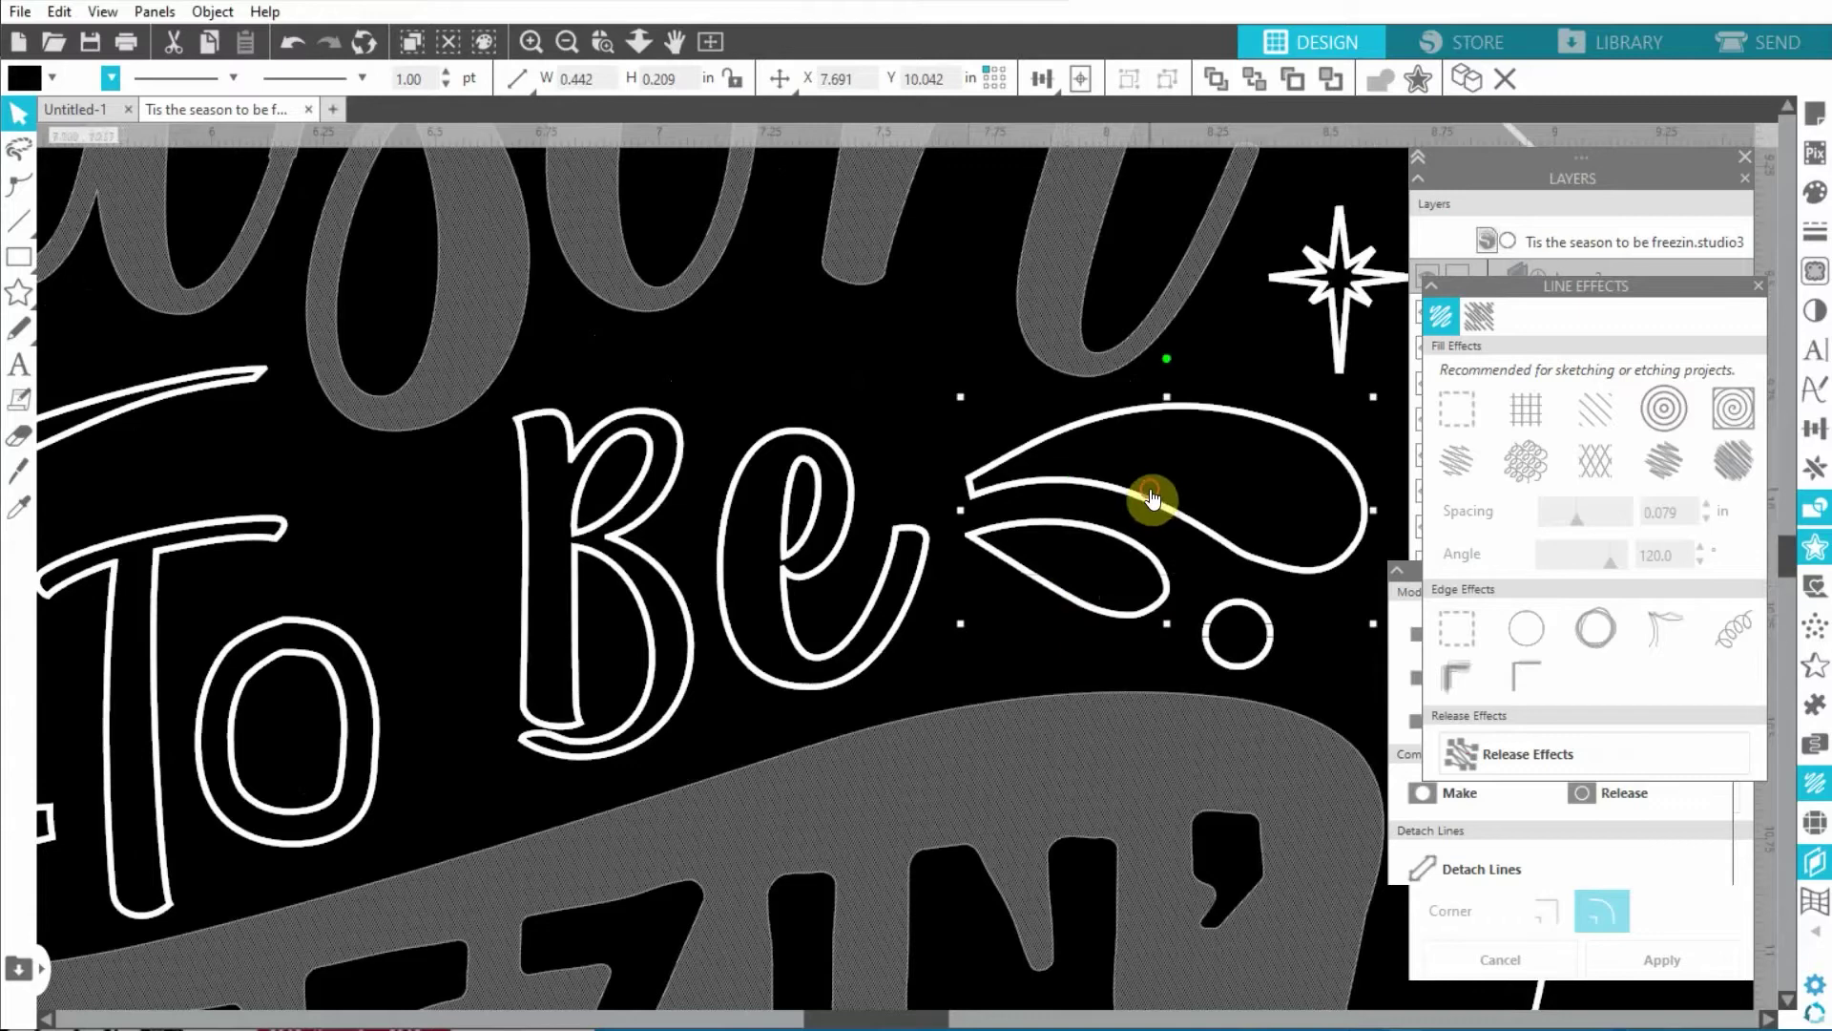
shift+click(1250, 618)
click(1661, 644)
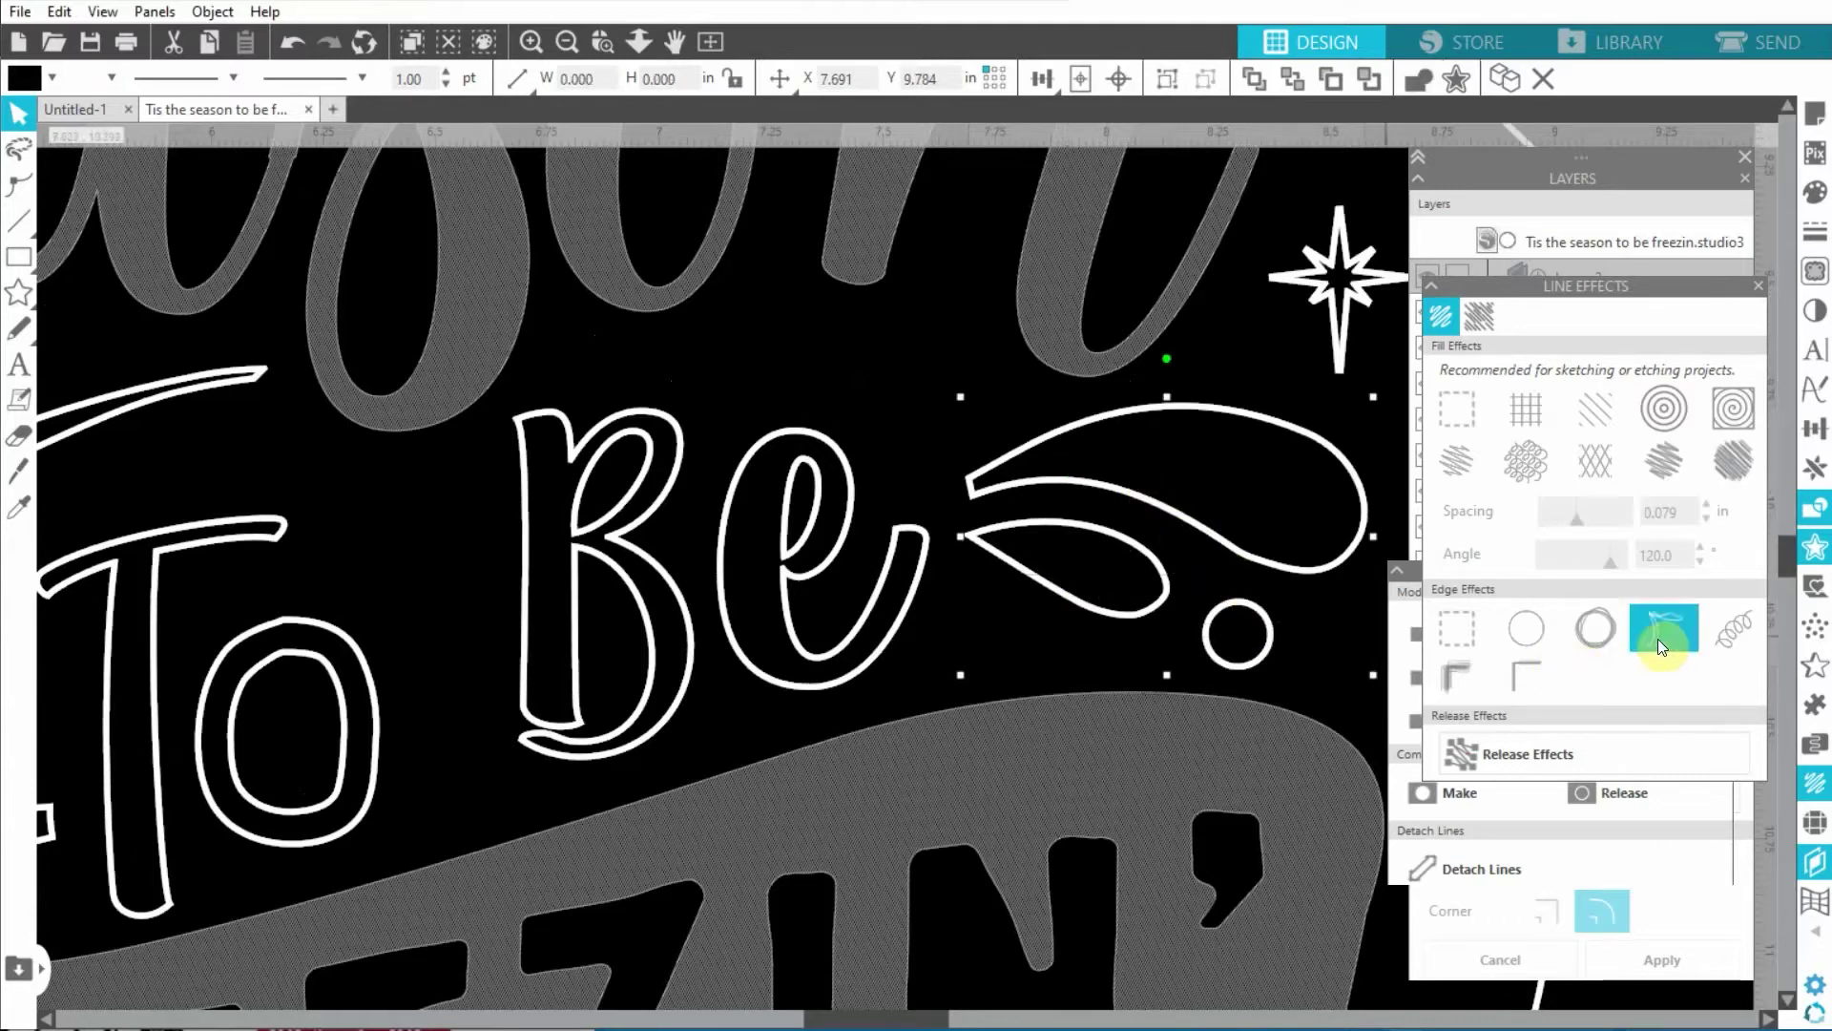
Try the scribble edge effect on the small circle before "To", and switch it to the double edge effect
scroll(817, 621, right, 1)
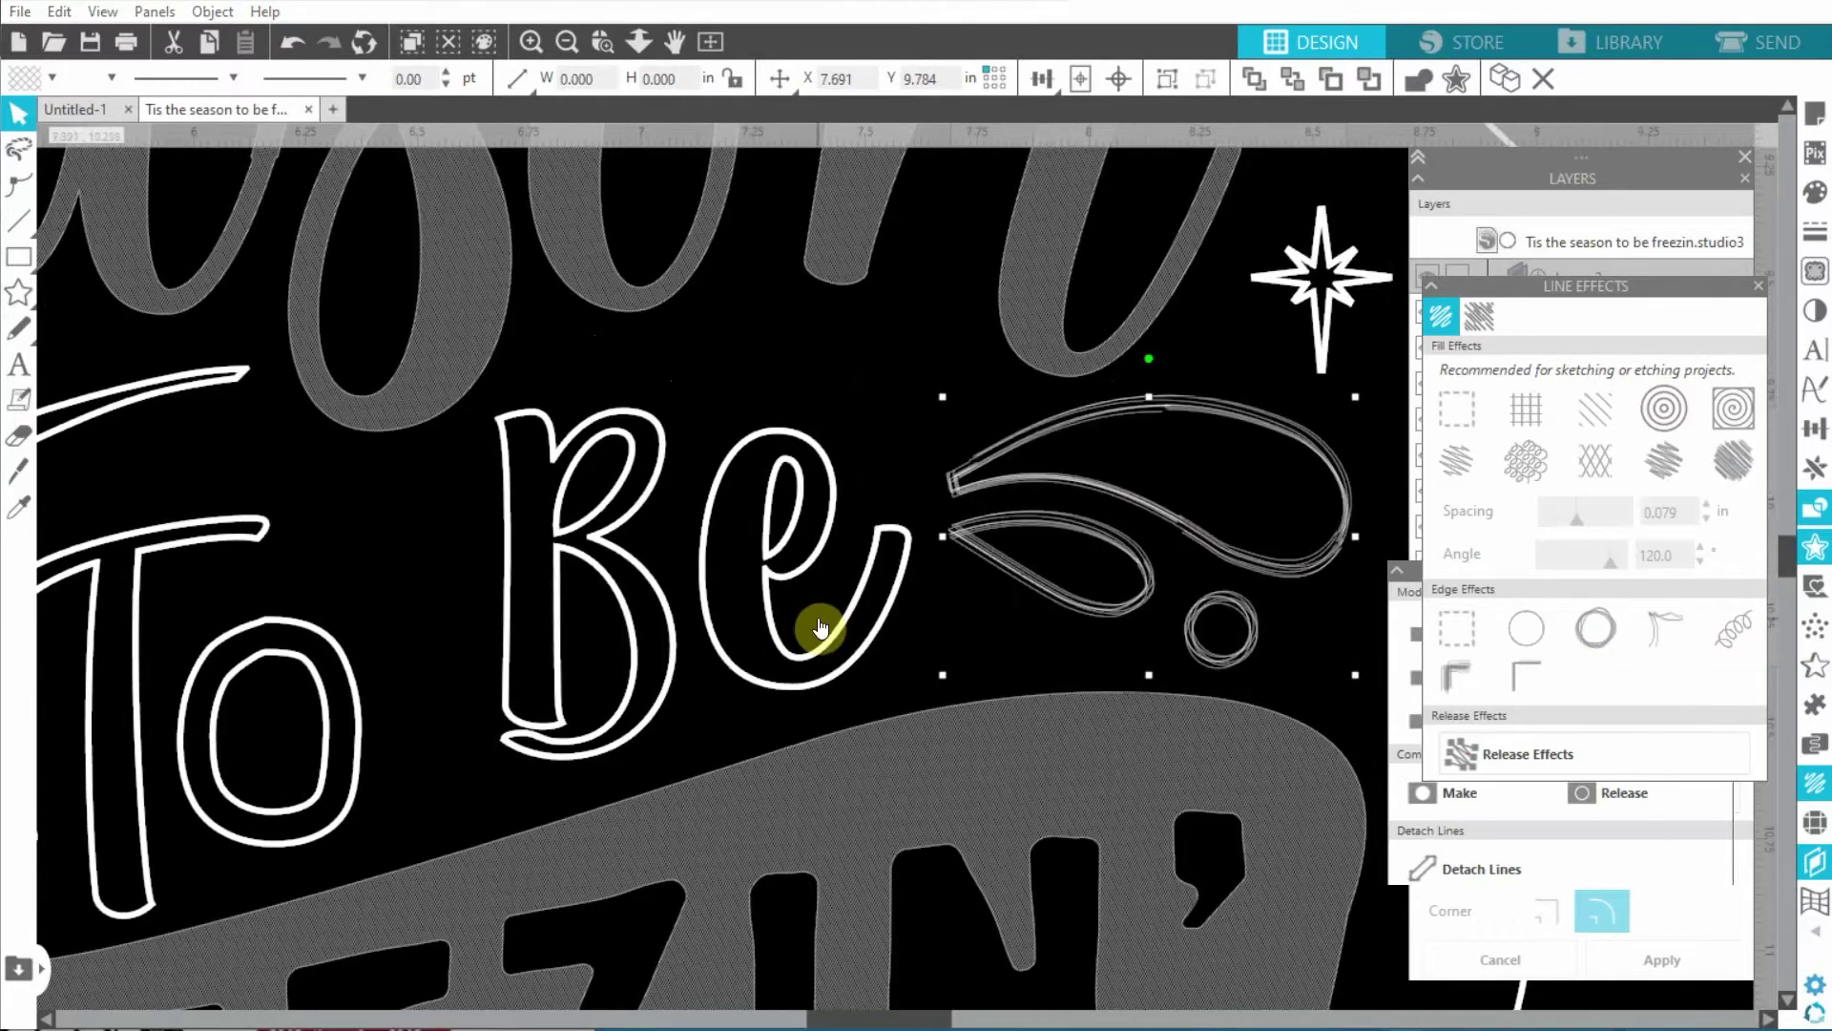
drag(868, 1018, 715, 1016)
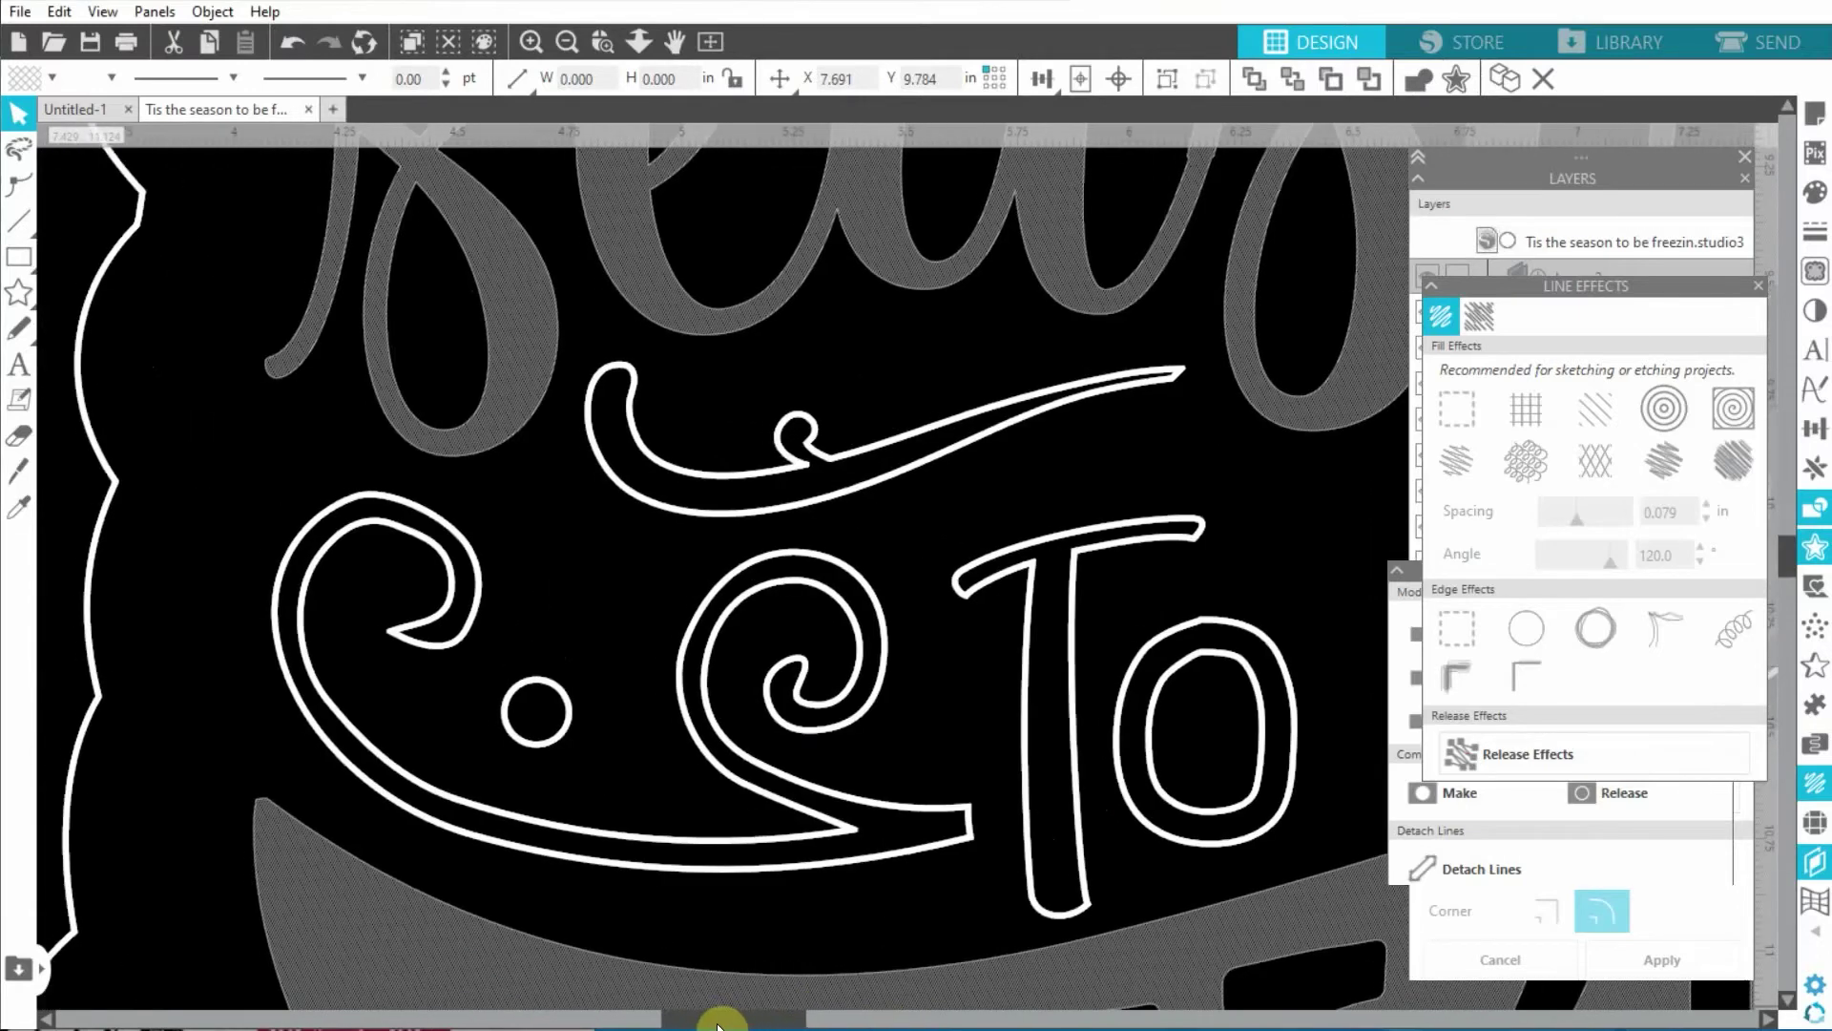
click(555, 738)
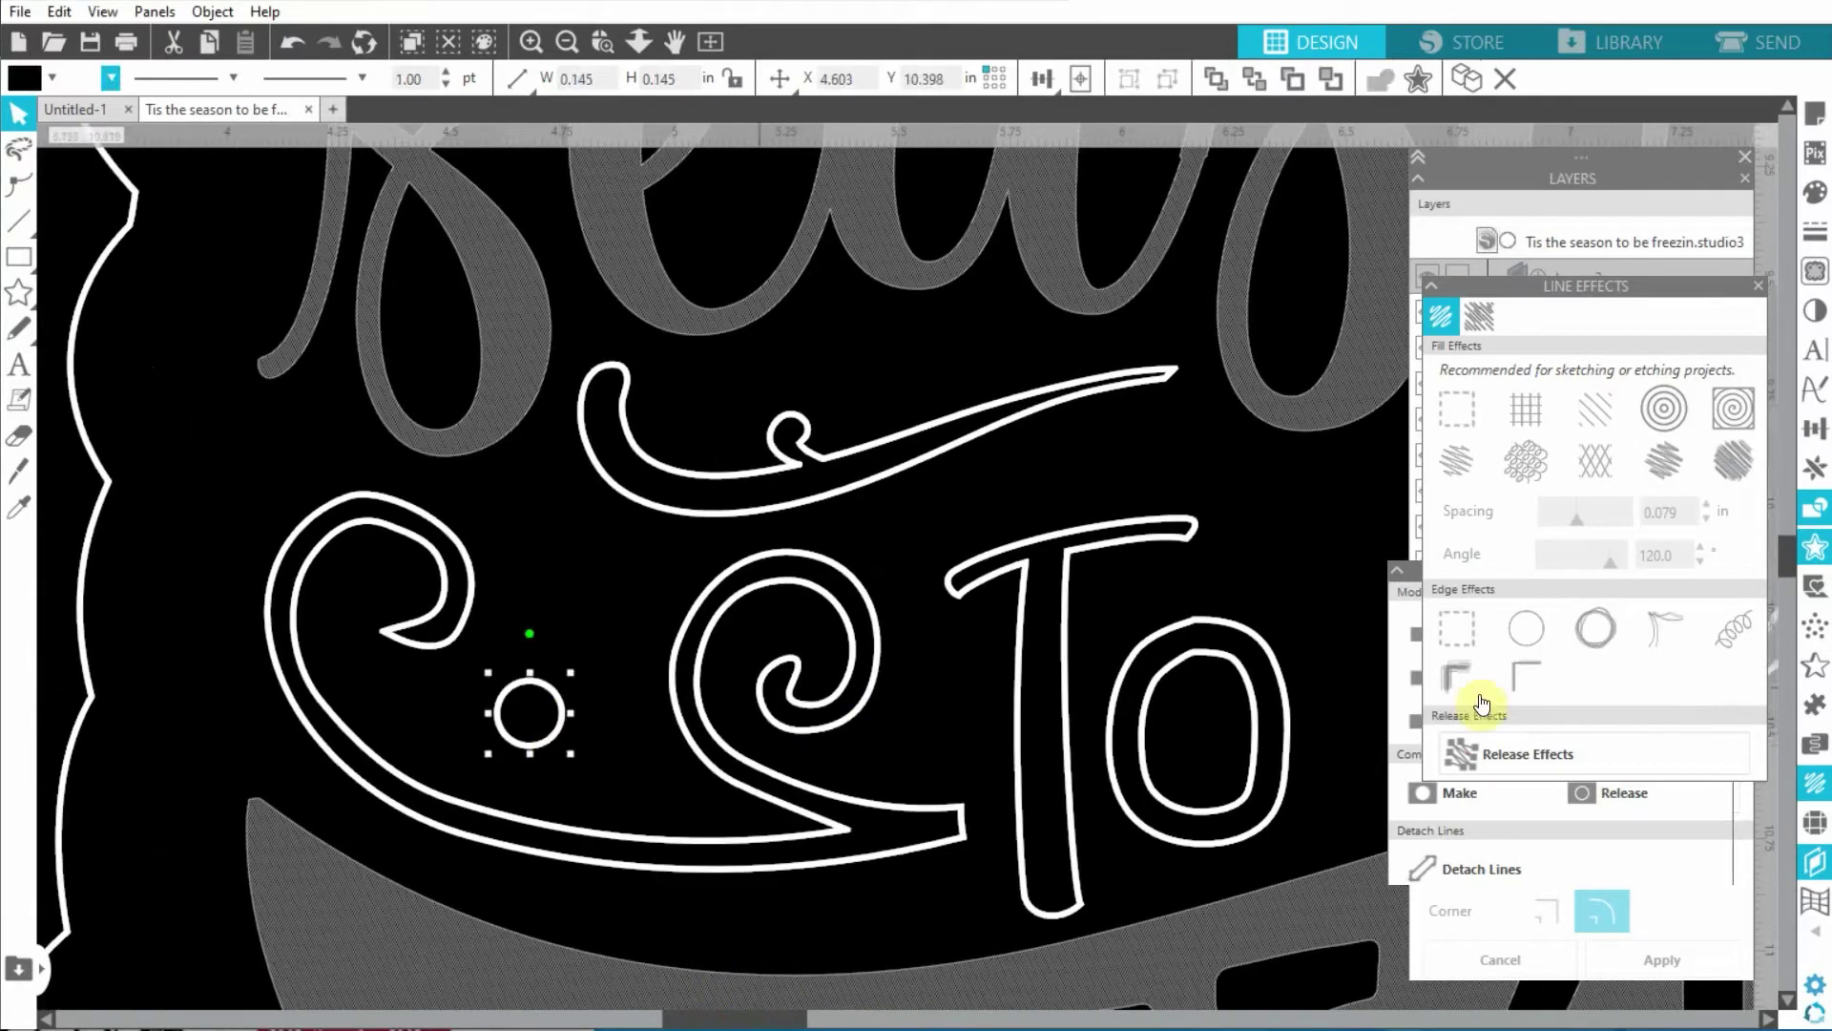
click(1601, 630)
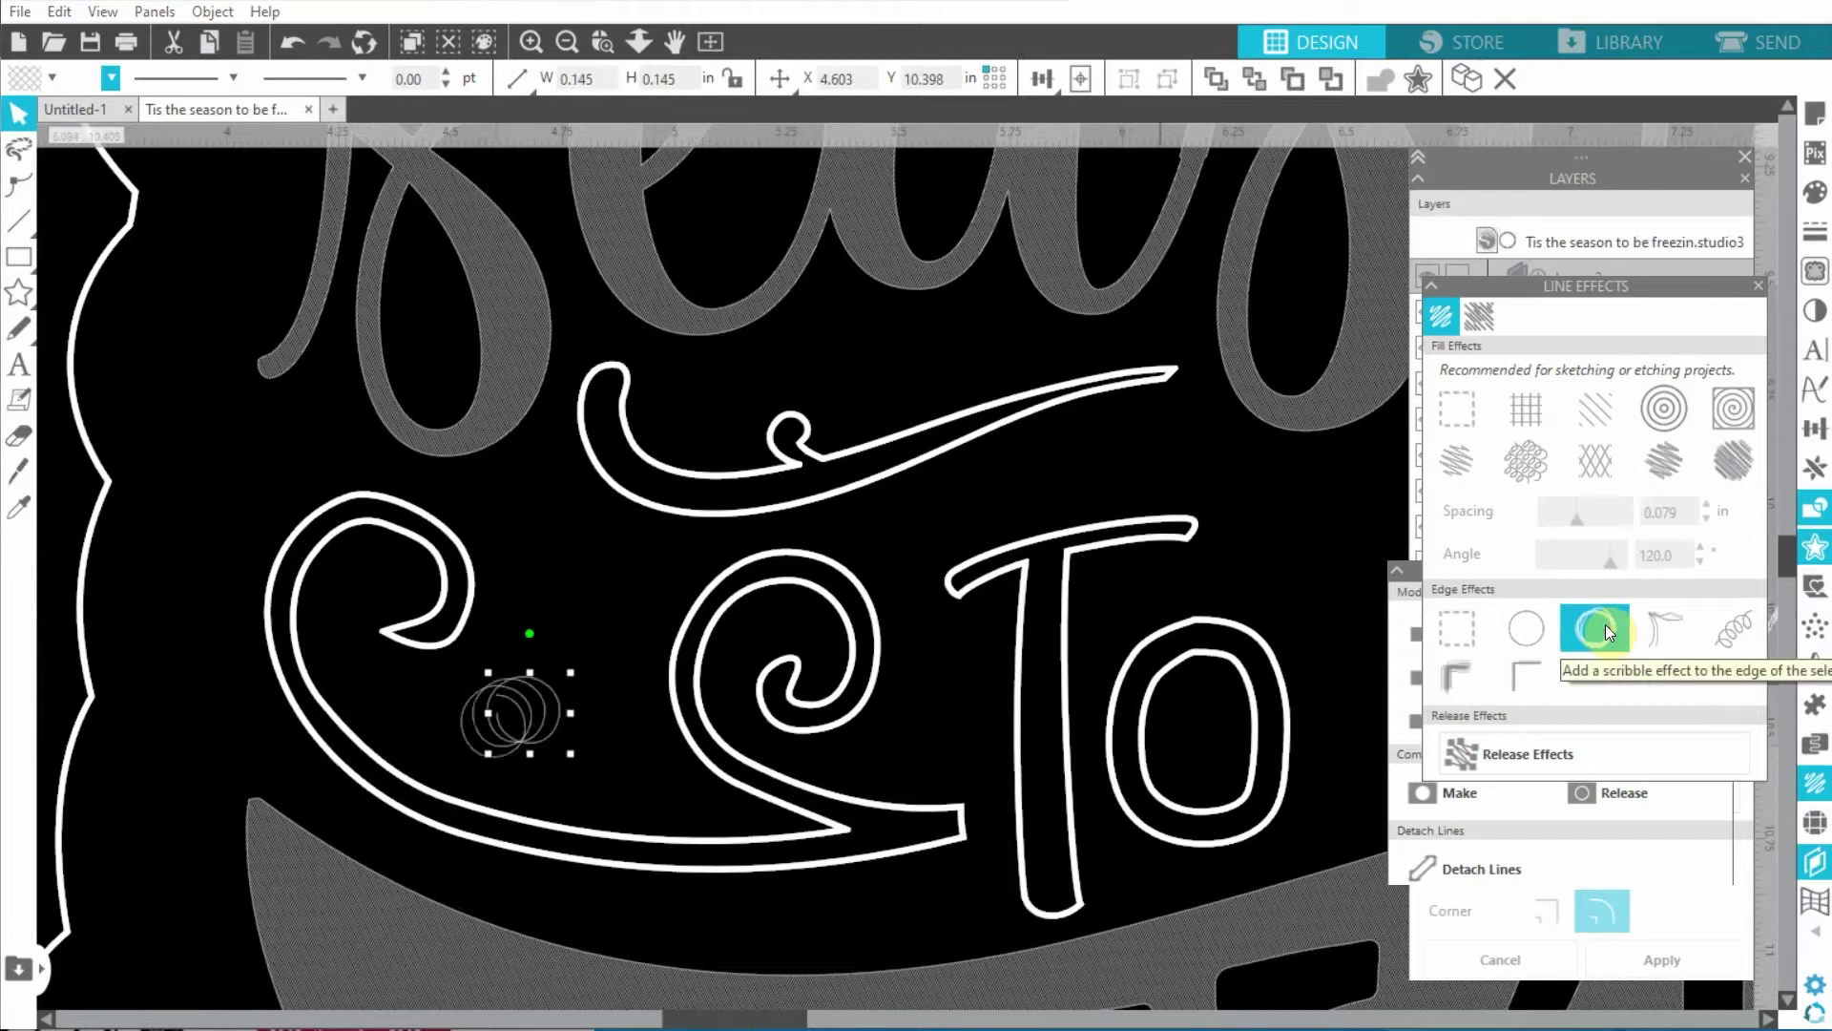
click(1657, 626)
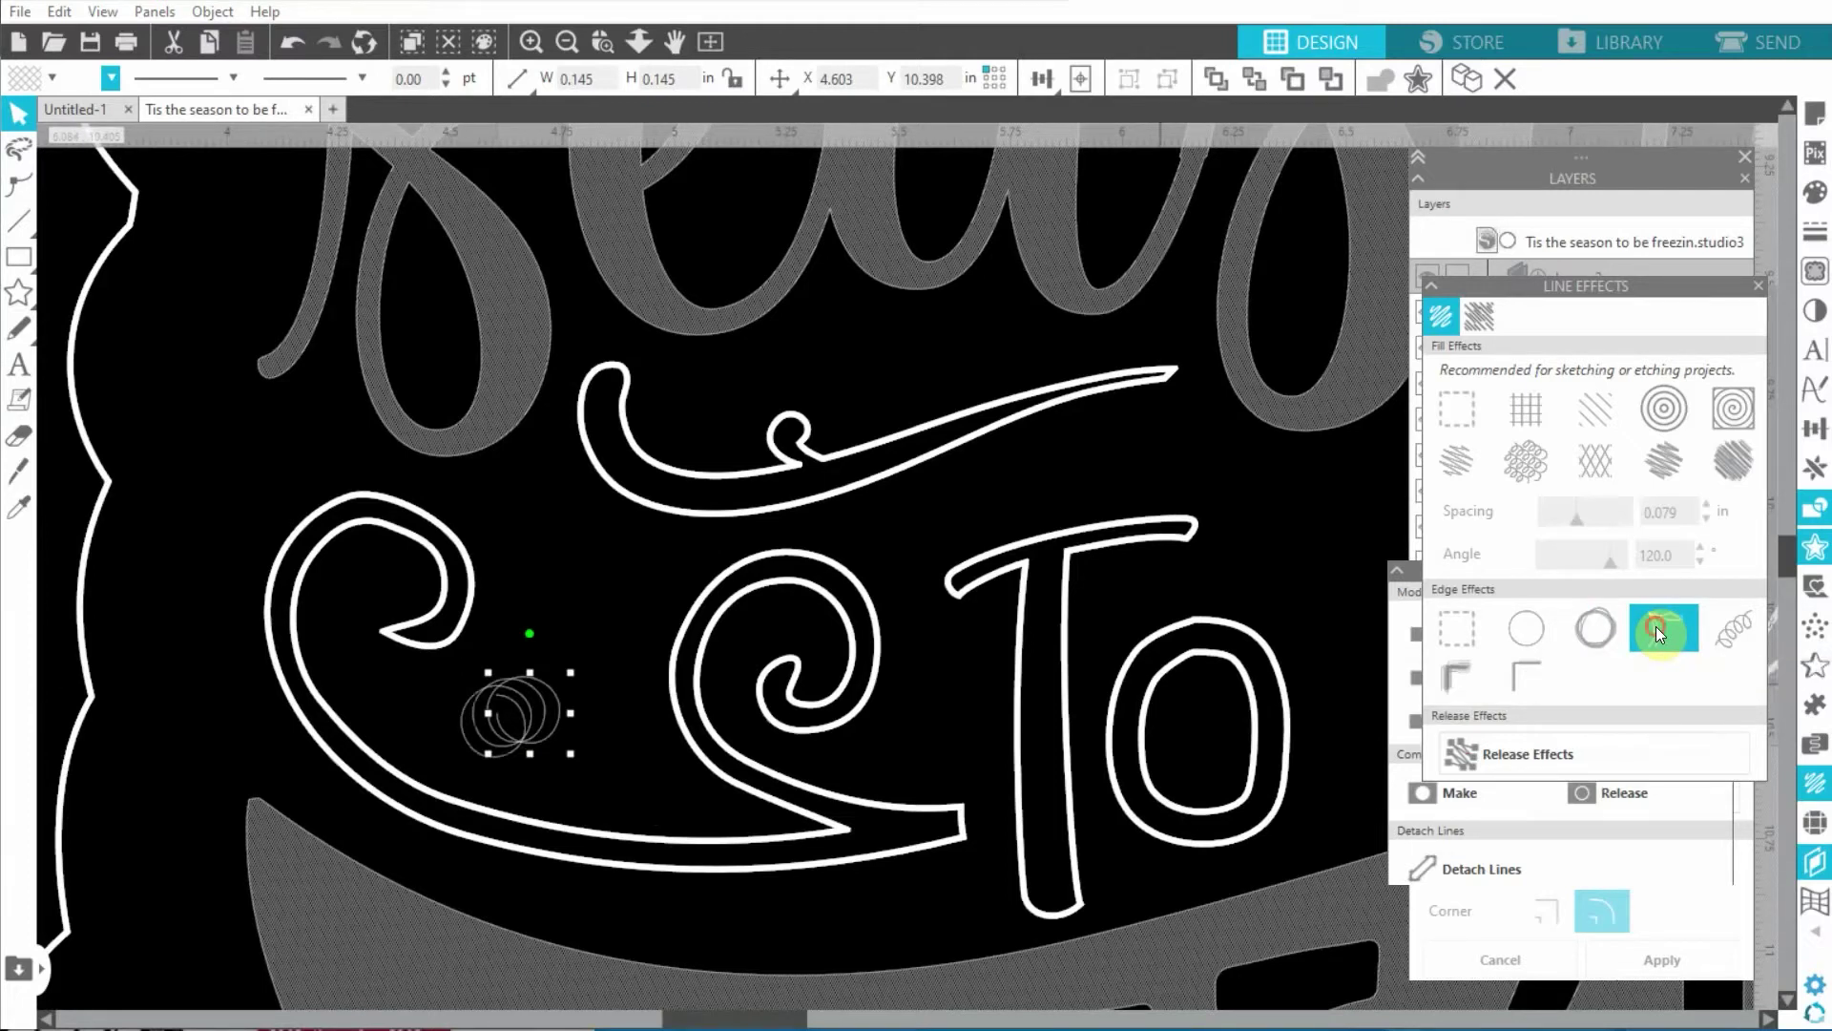
Compare the rough and other edge effects on the large curled flourish before "To", and settle on the double edge effect
click(983, 808)
click(945, 819)
click(1445, 678)
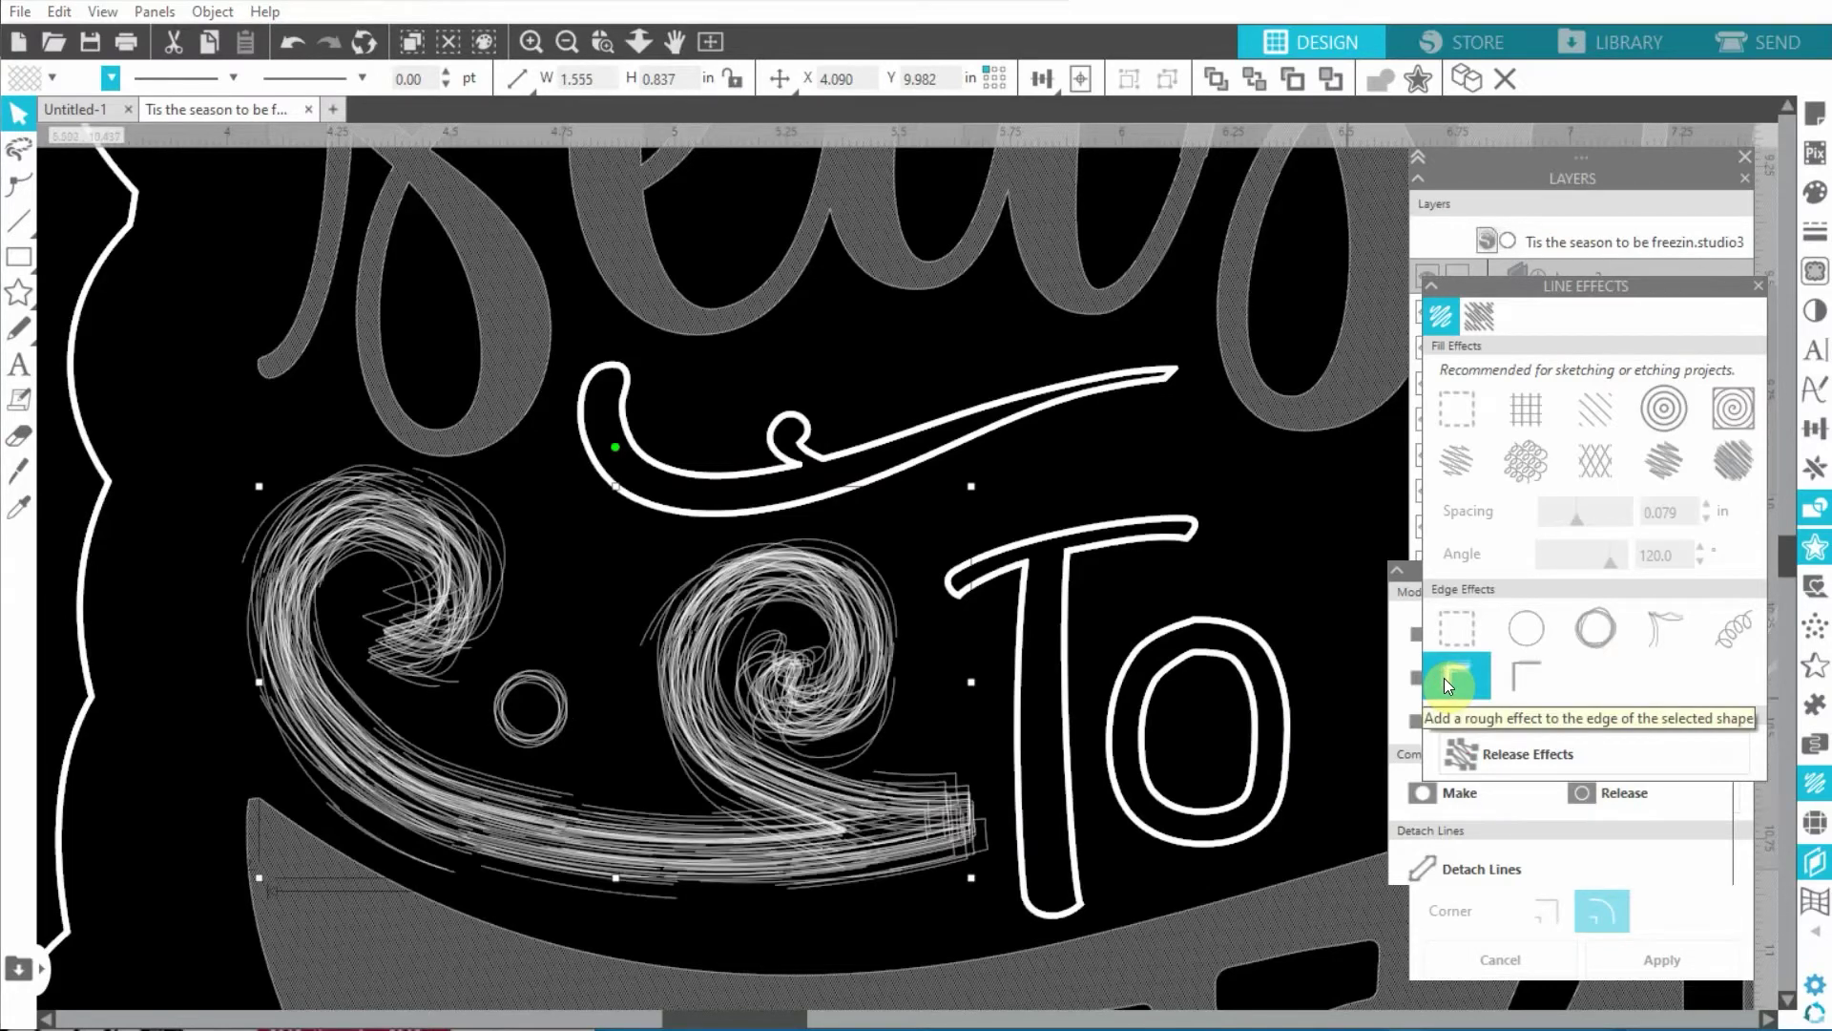
click(1508, 679)
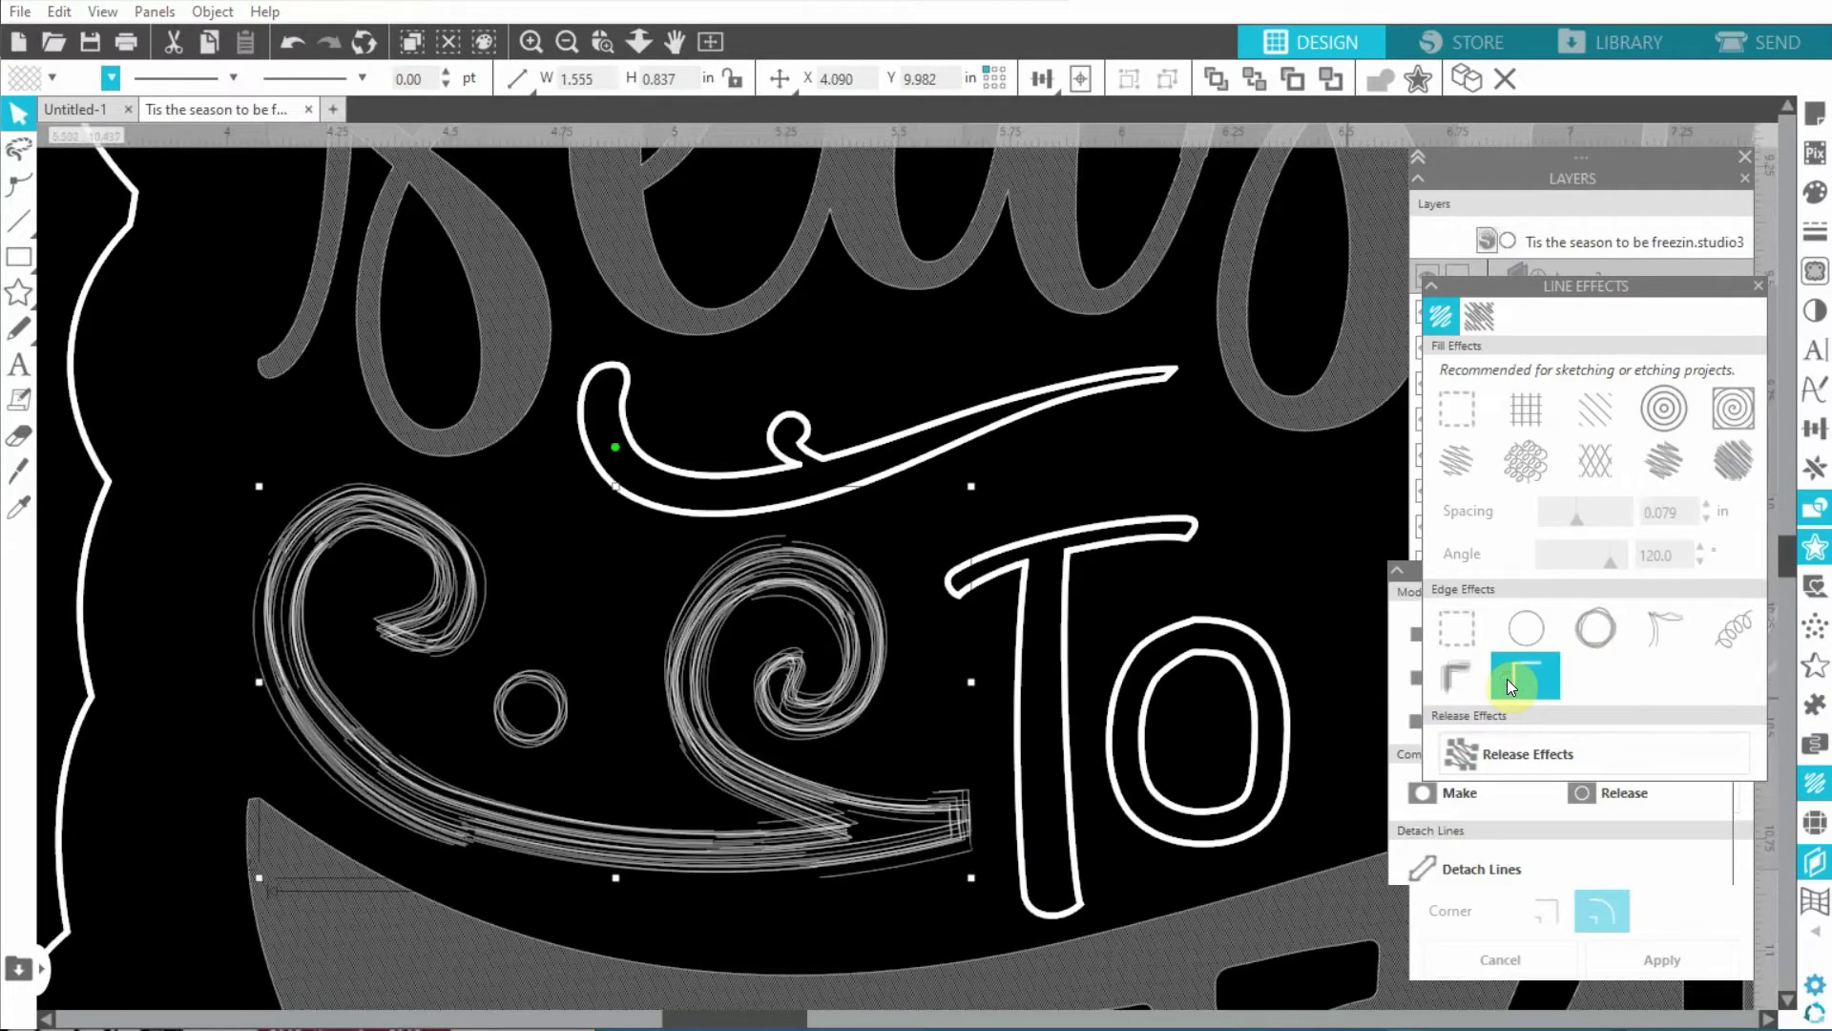
click(1652, 633)
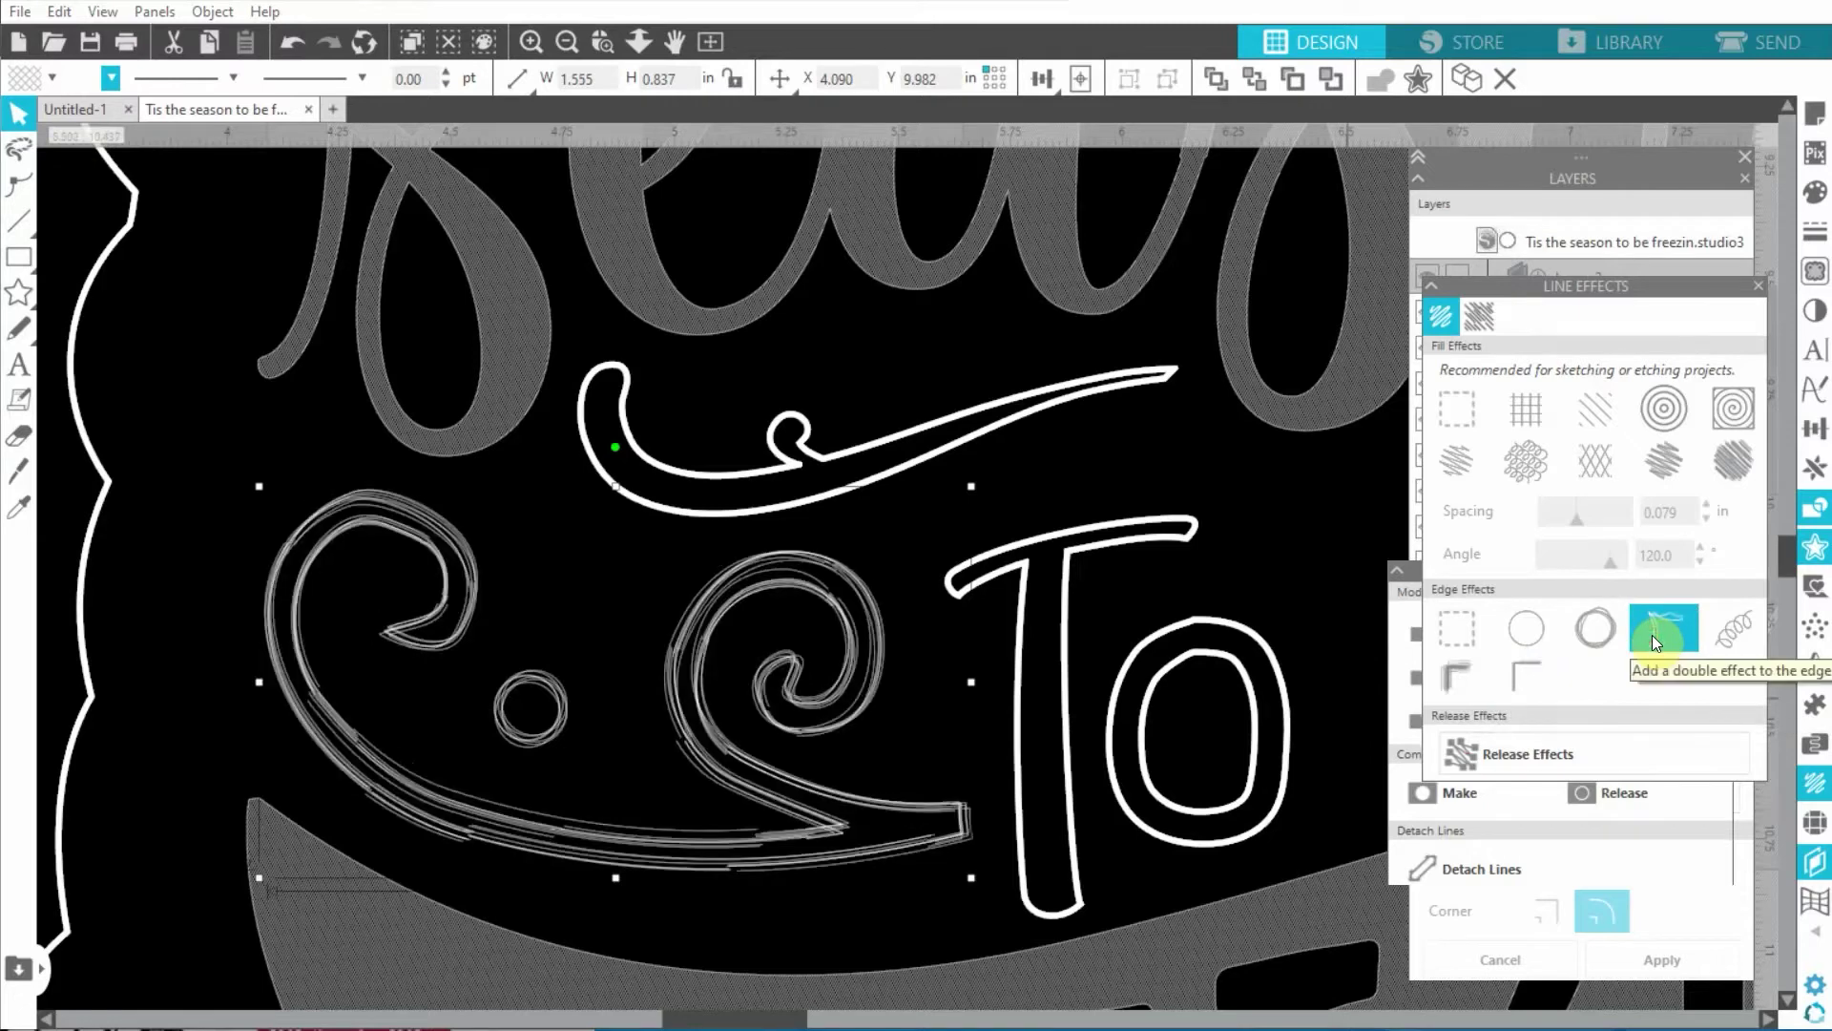
click(1542, 675)
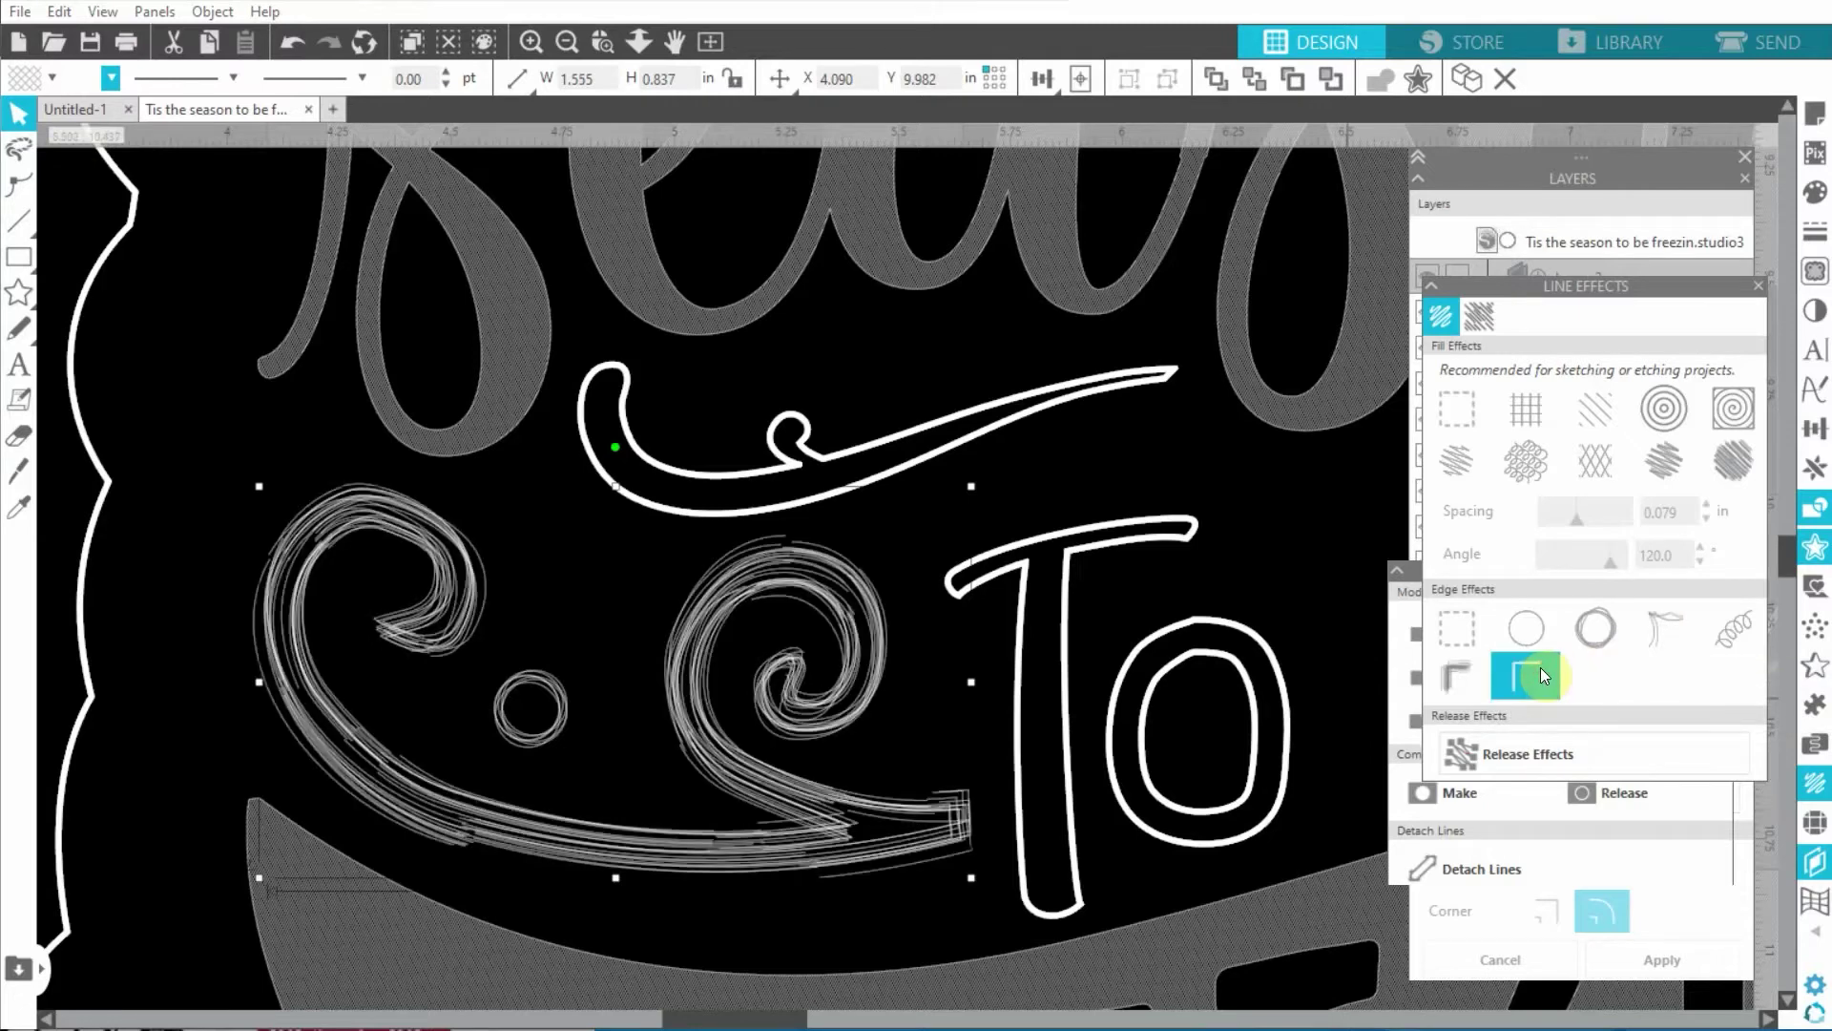
click(1656, 631)
Apply the double edge effect to the small swirl between "season" and "To", and review the whole design
click(846, 492)
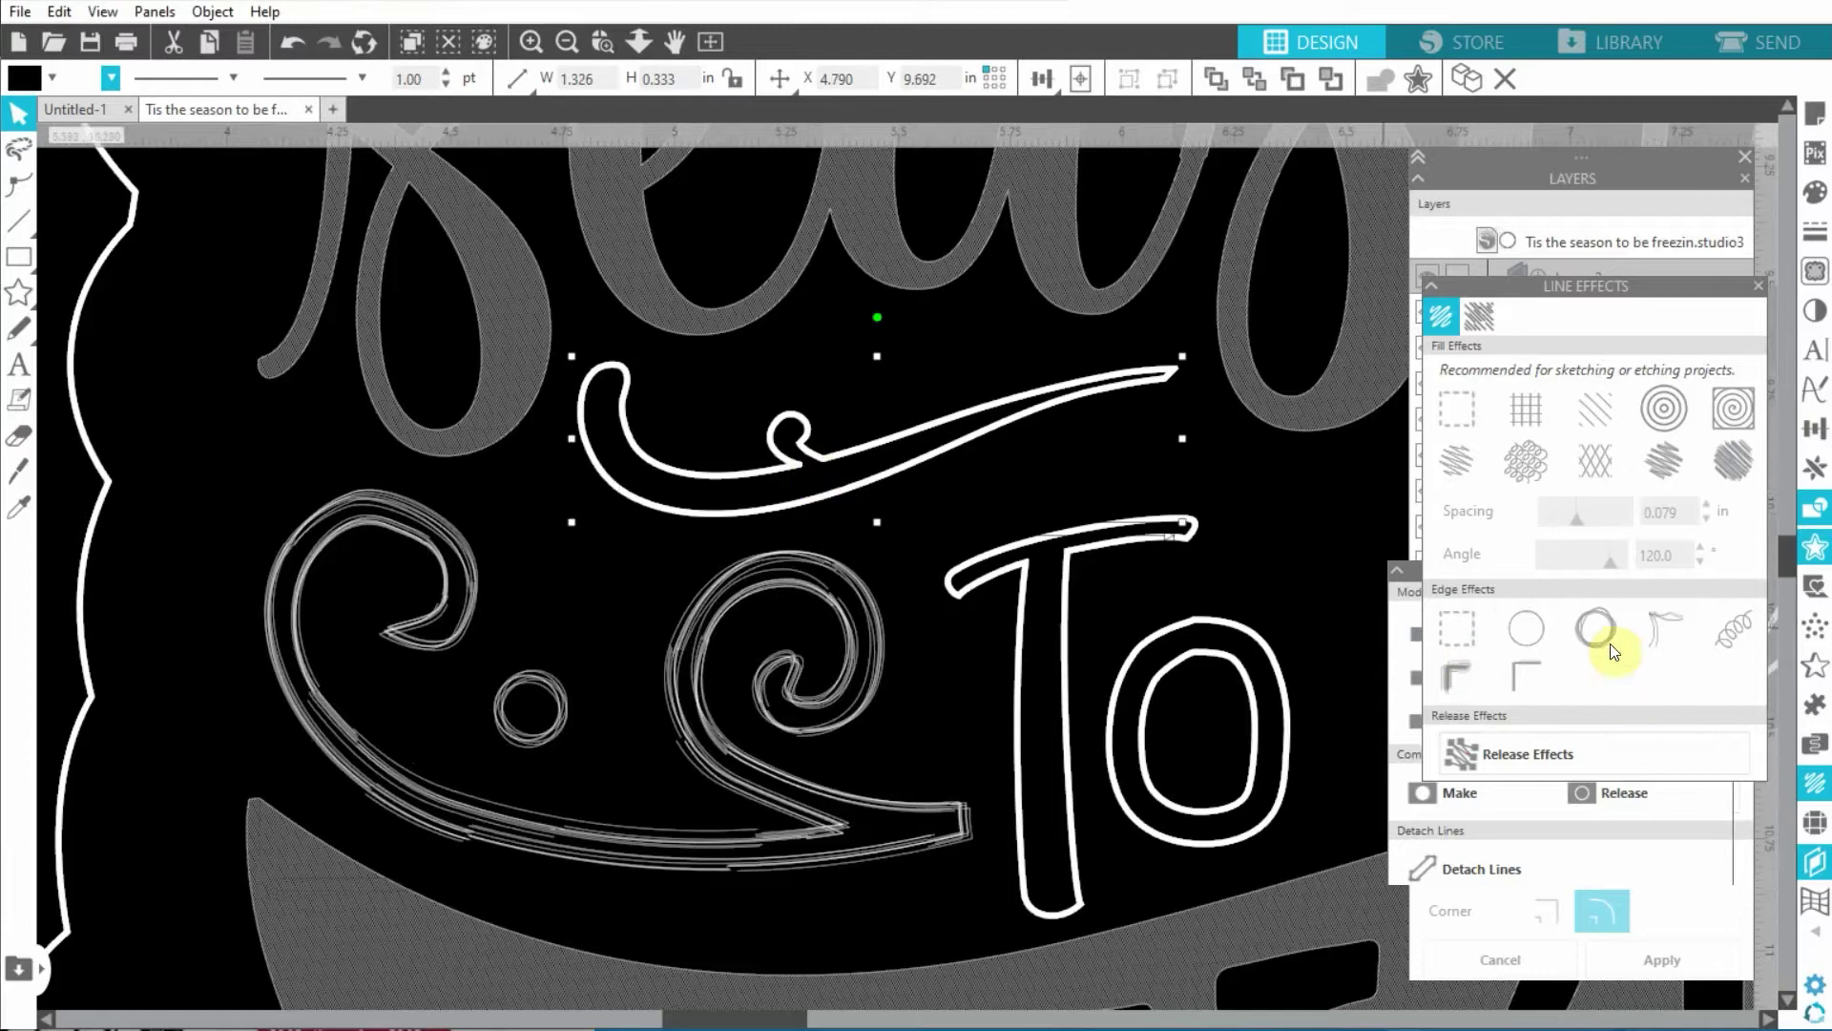
click(1648, 642)
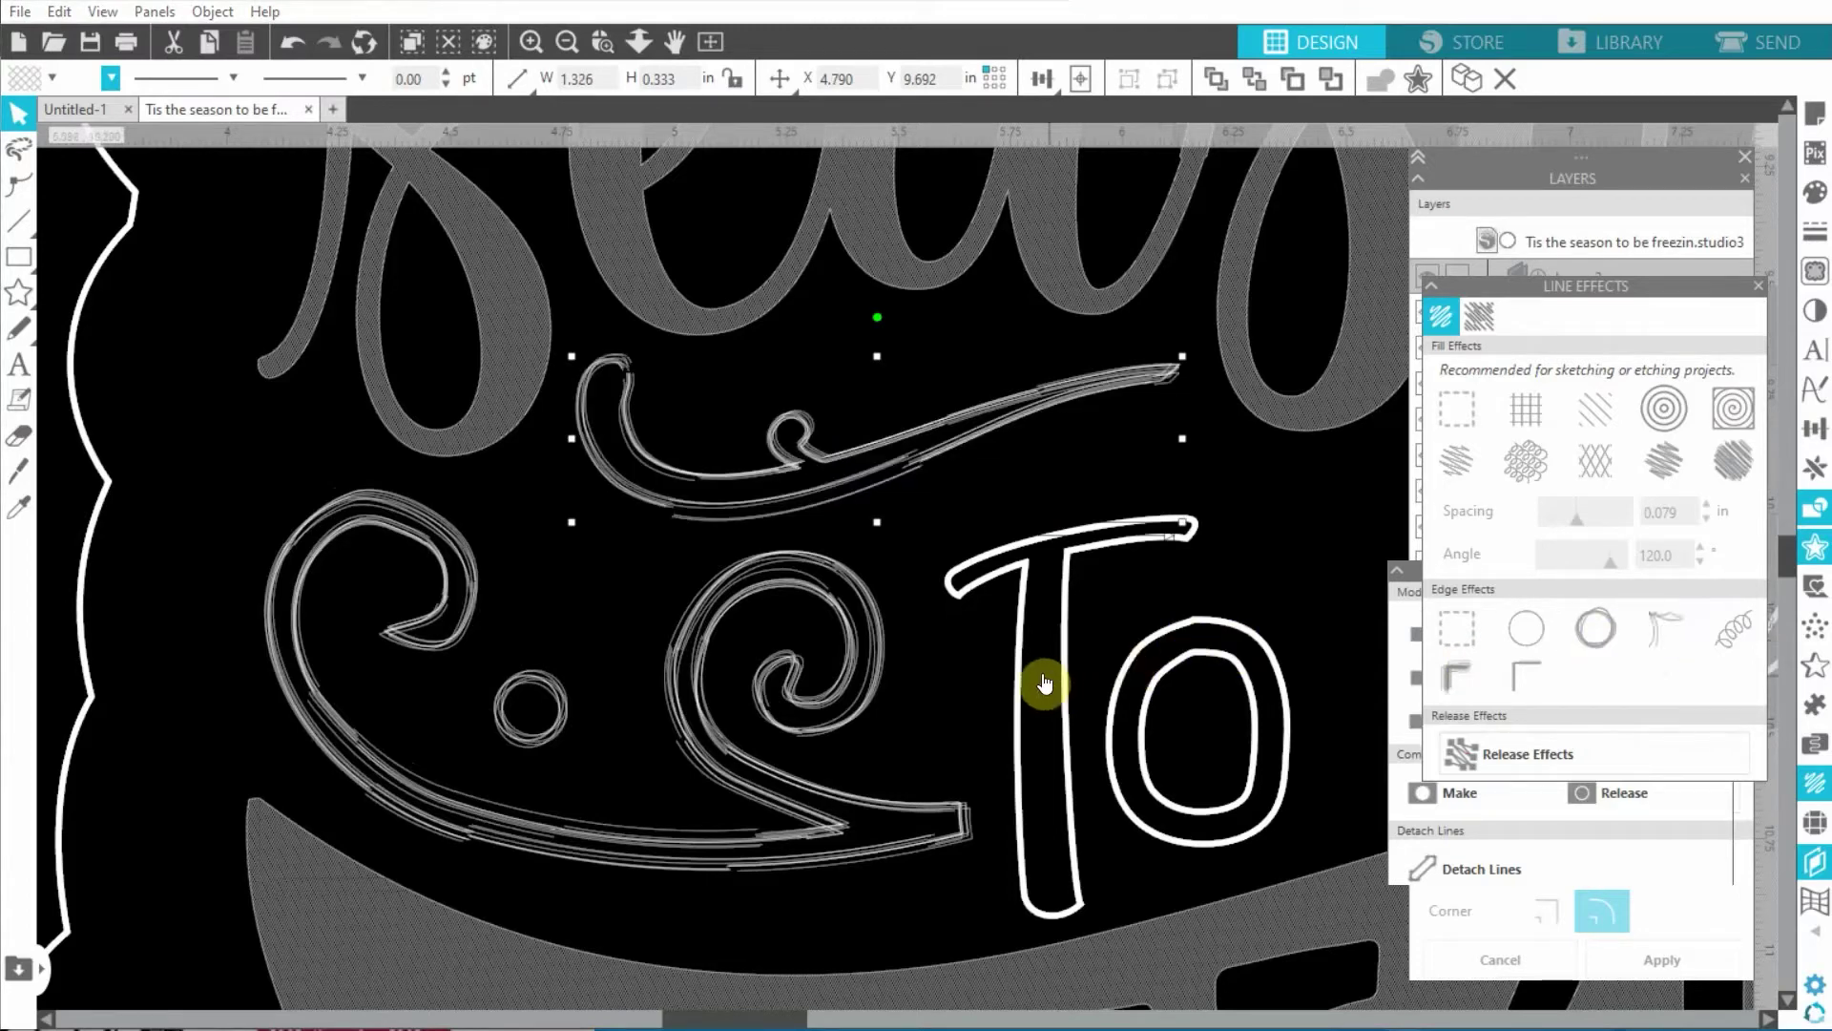
scroll(703, 749, down, 2)
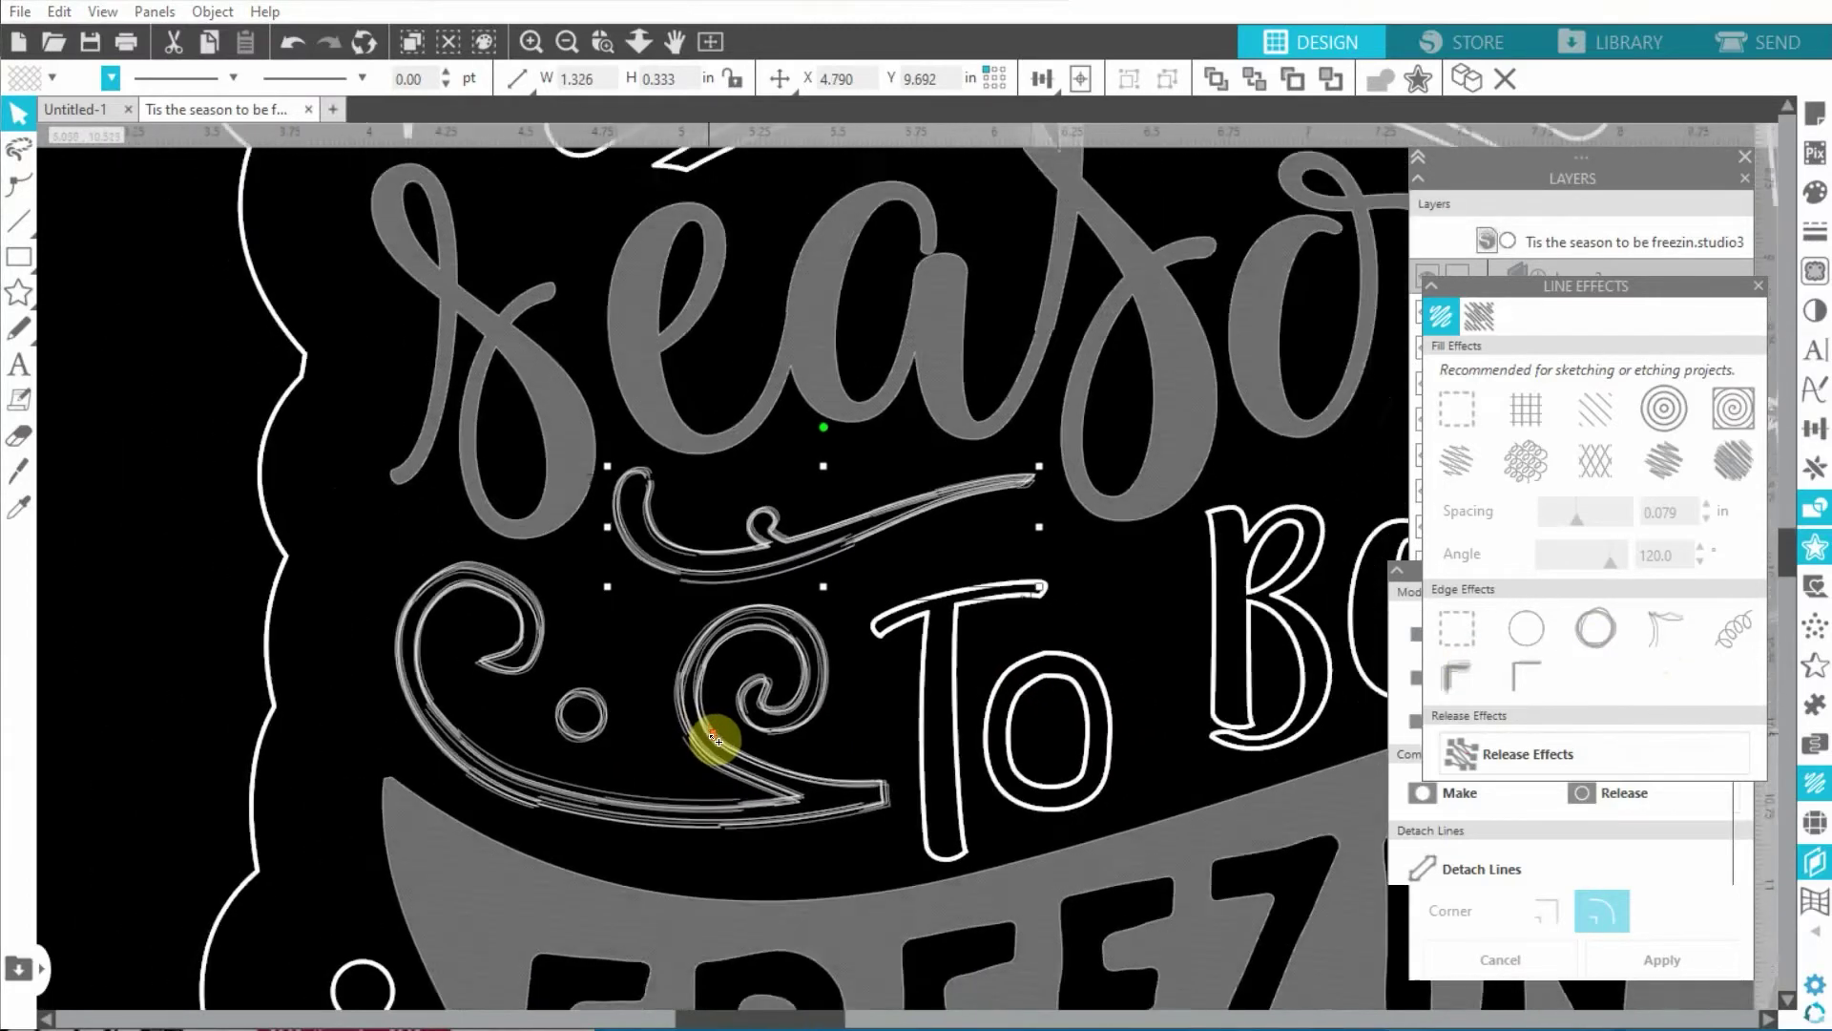
scroll(713, 740, down, 3)
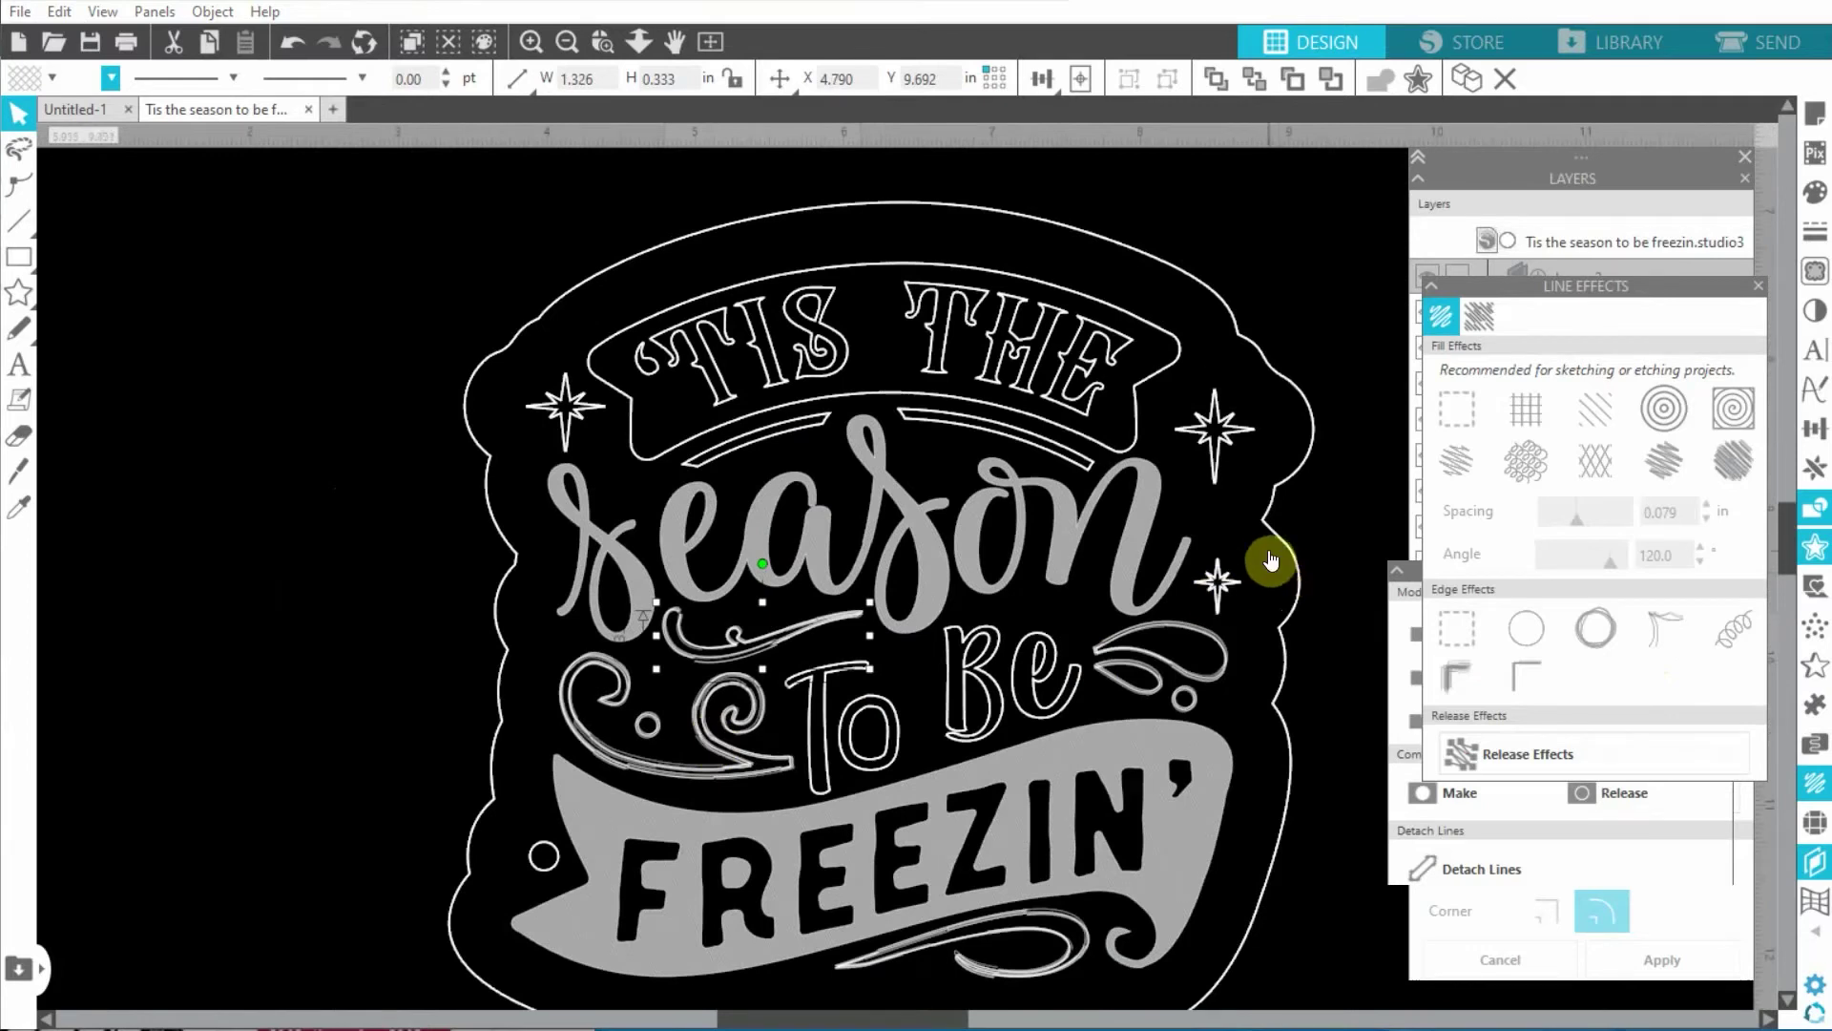
Apply the double edge effect to the small circle beside the "FREEZIN'" banner and to the two curved bars above "season"
click(546, 862)
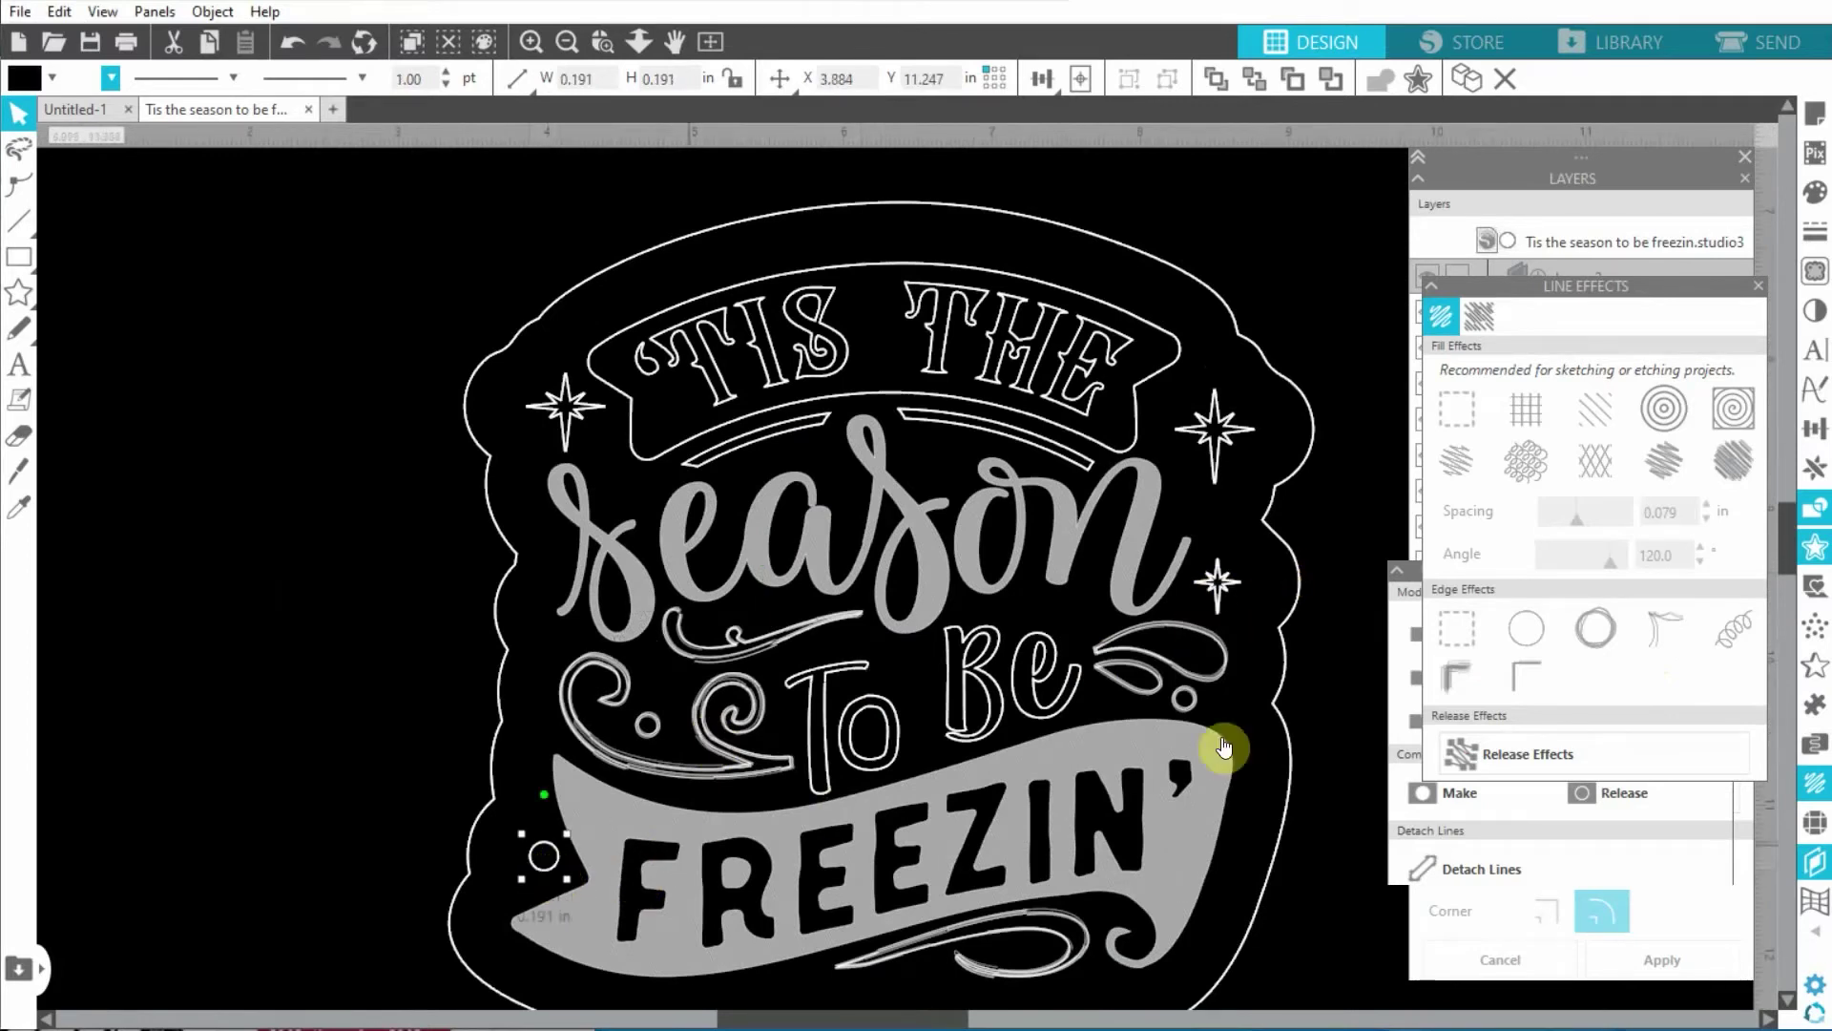
click(1656, 630)
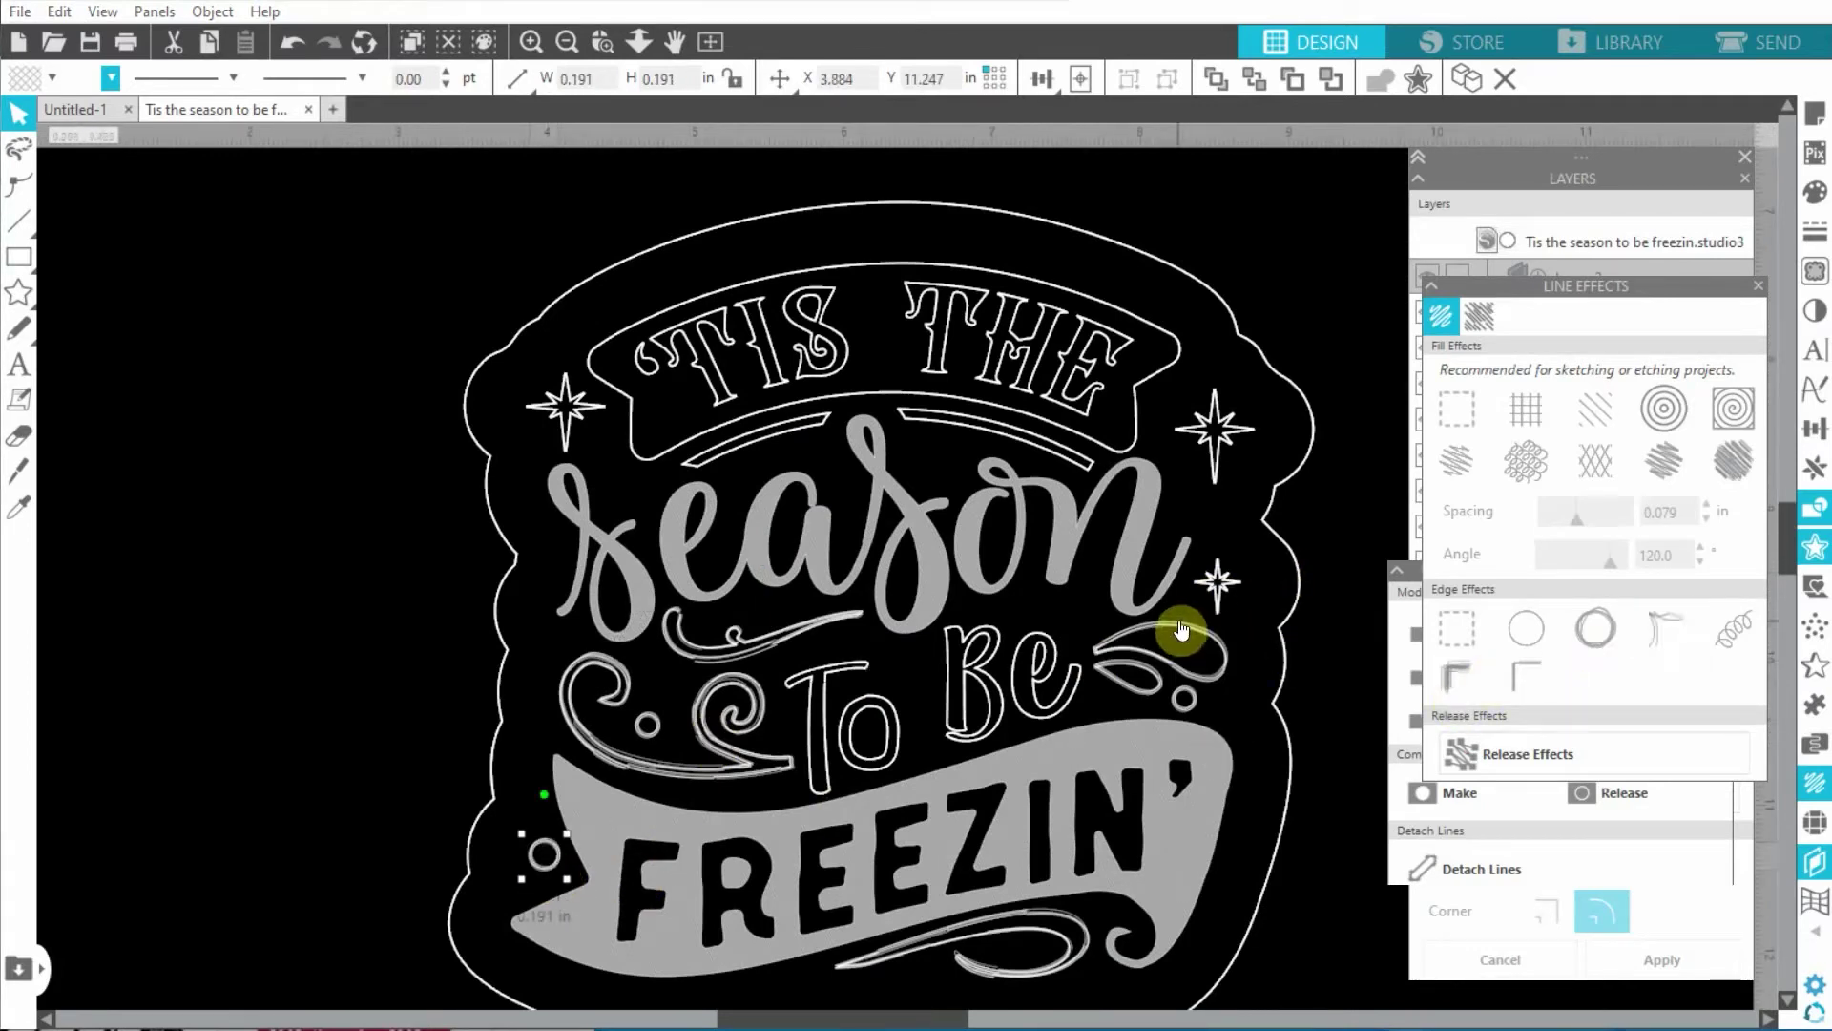
click(892, 429)
click(814, 436)
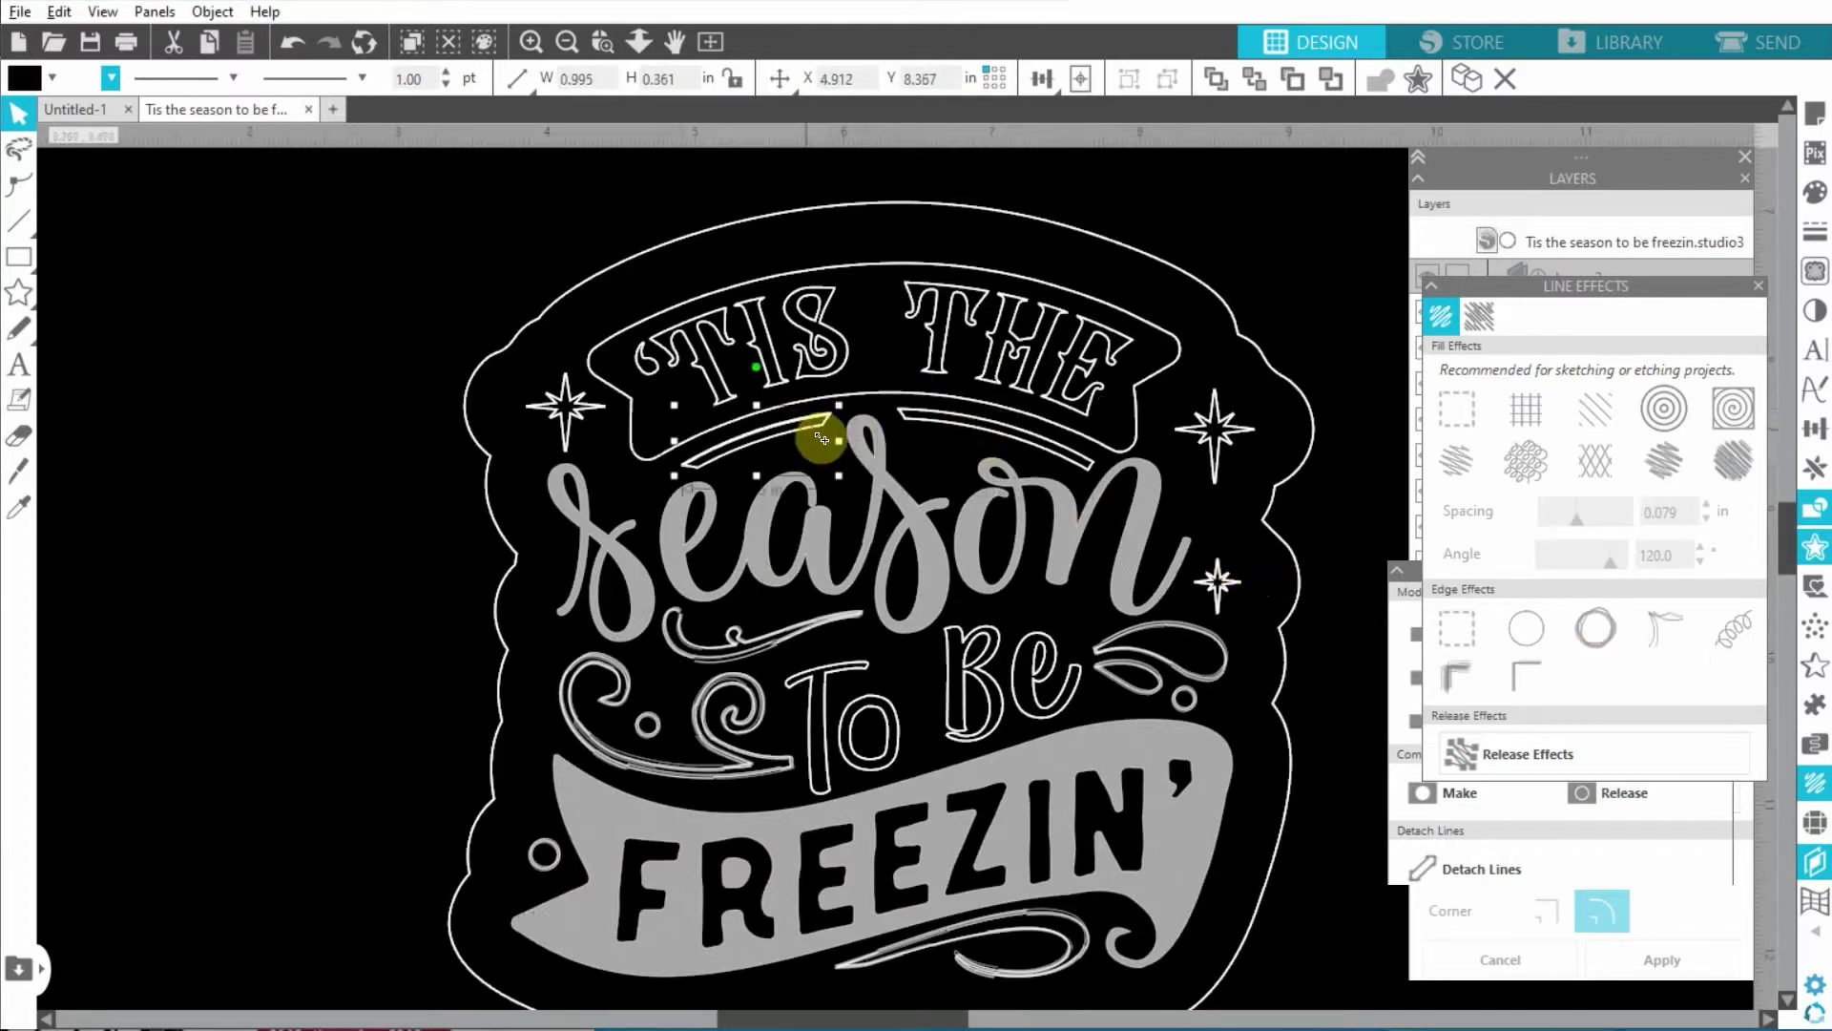
shift+click(955, 435)
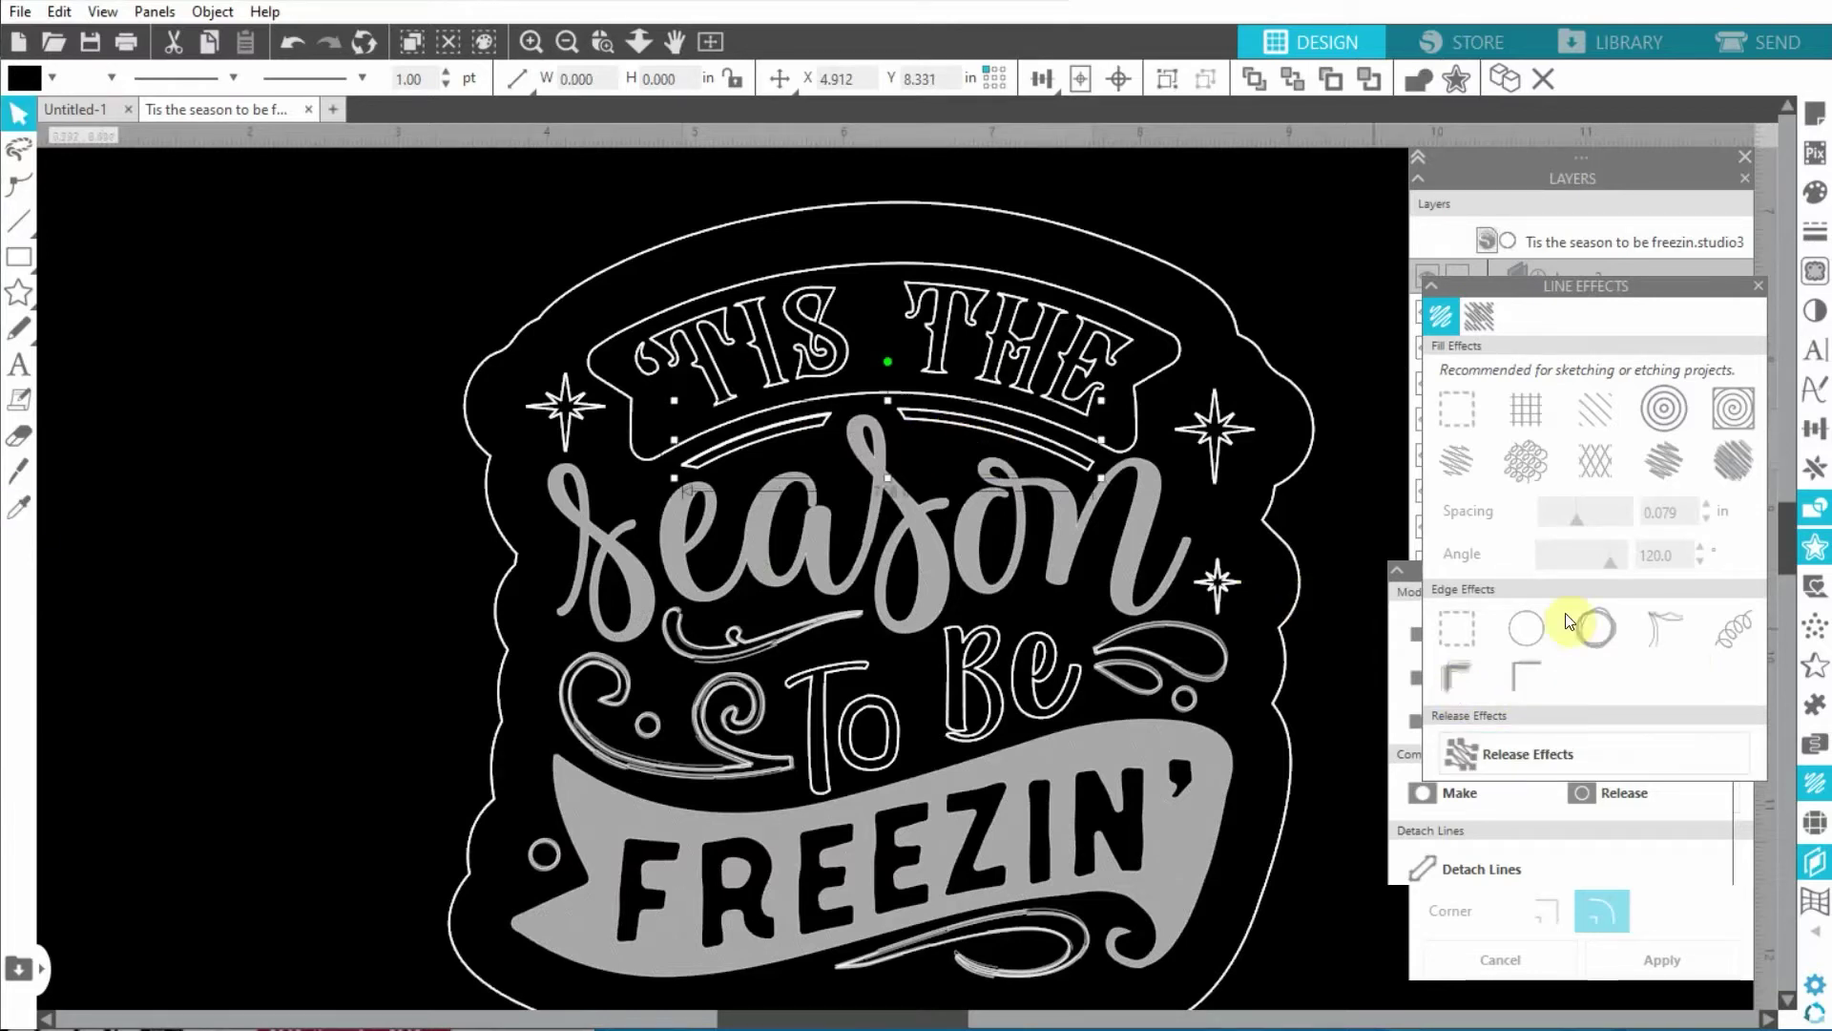
click(1664, 640)
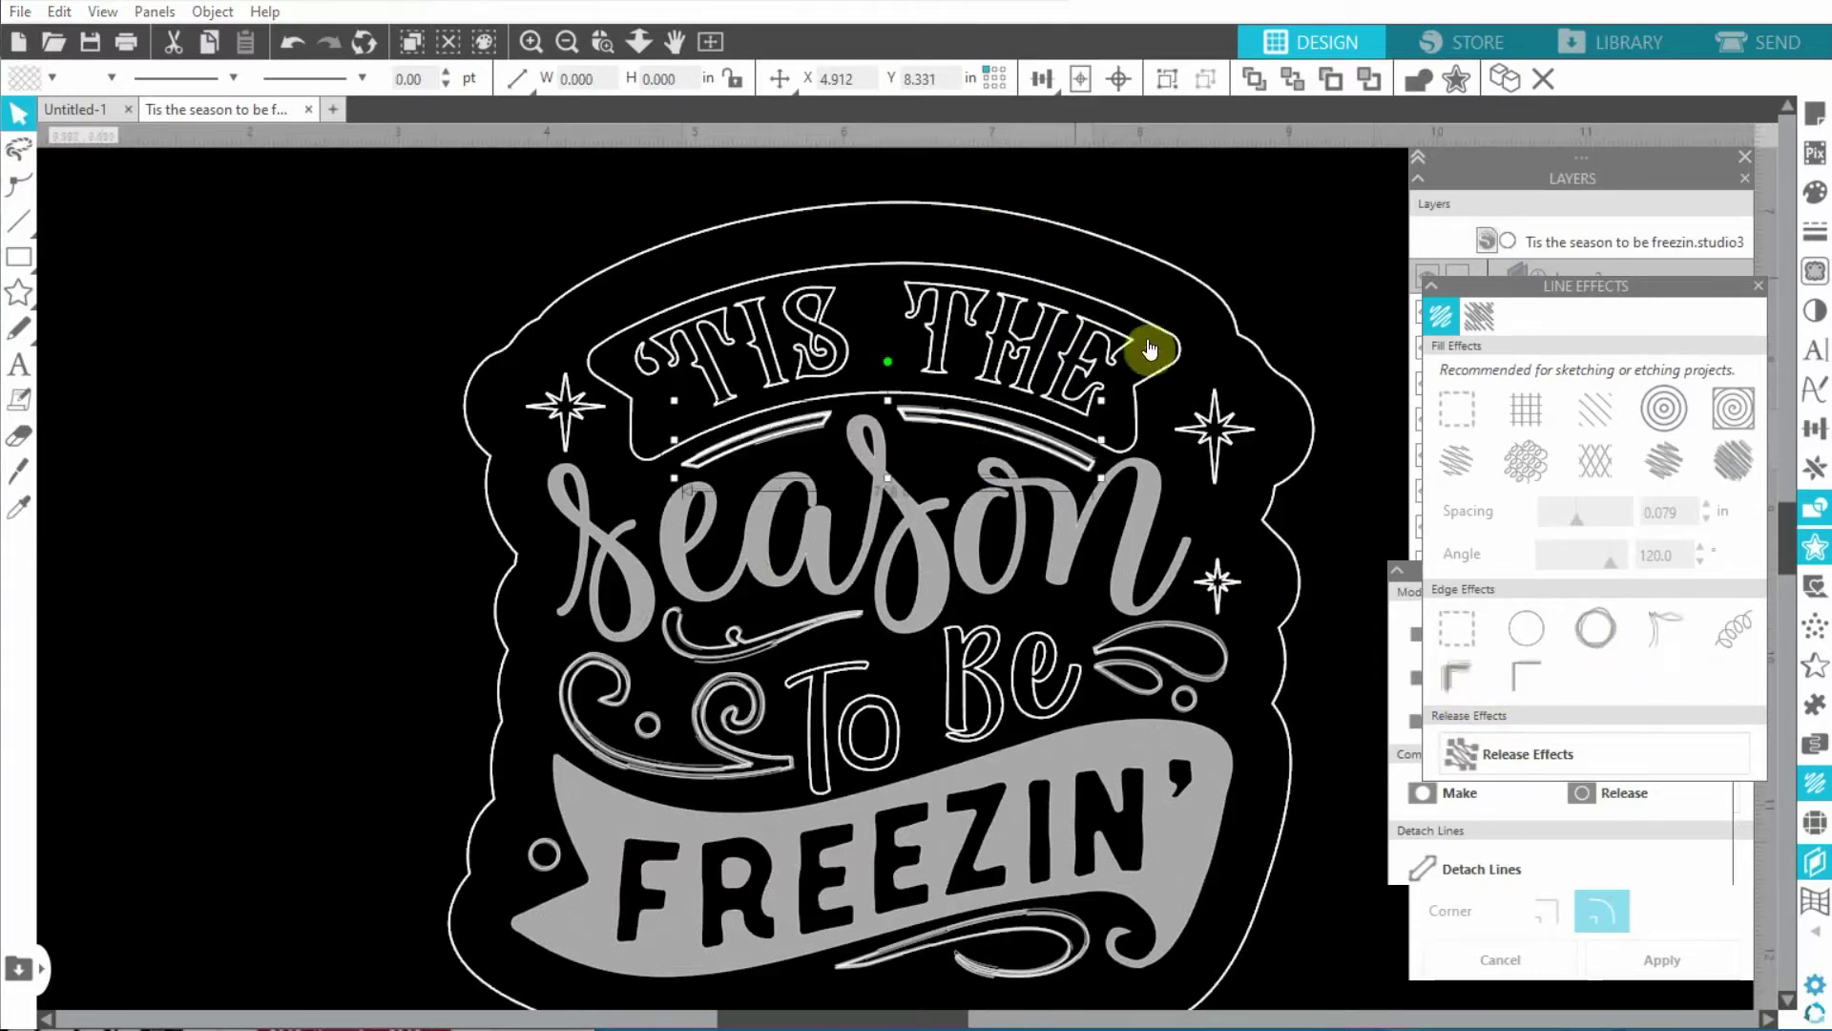
Fill the letters of "To Be" with parallel hatch lines at 0.010 in spacing and colour the lines white
click(1069, 712)
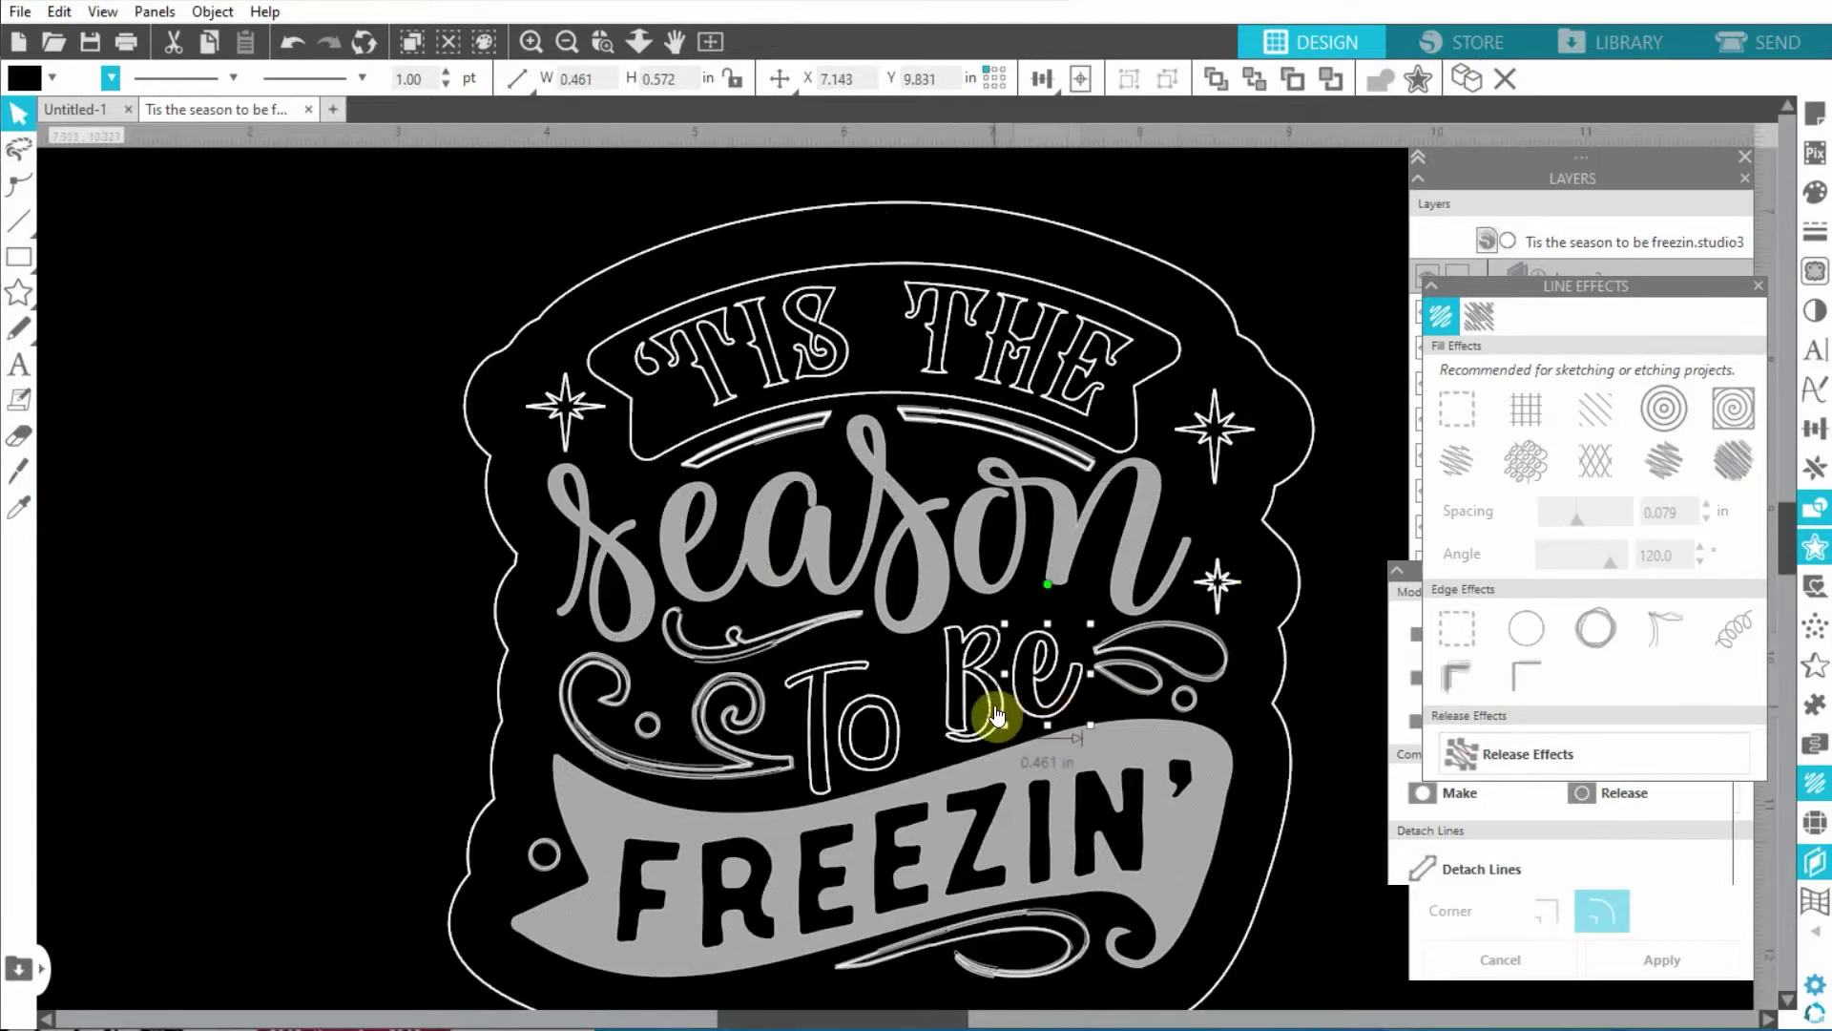
shift+click(871, 748)
shift+click(828, 758)
shift+click(828, 759)
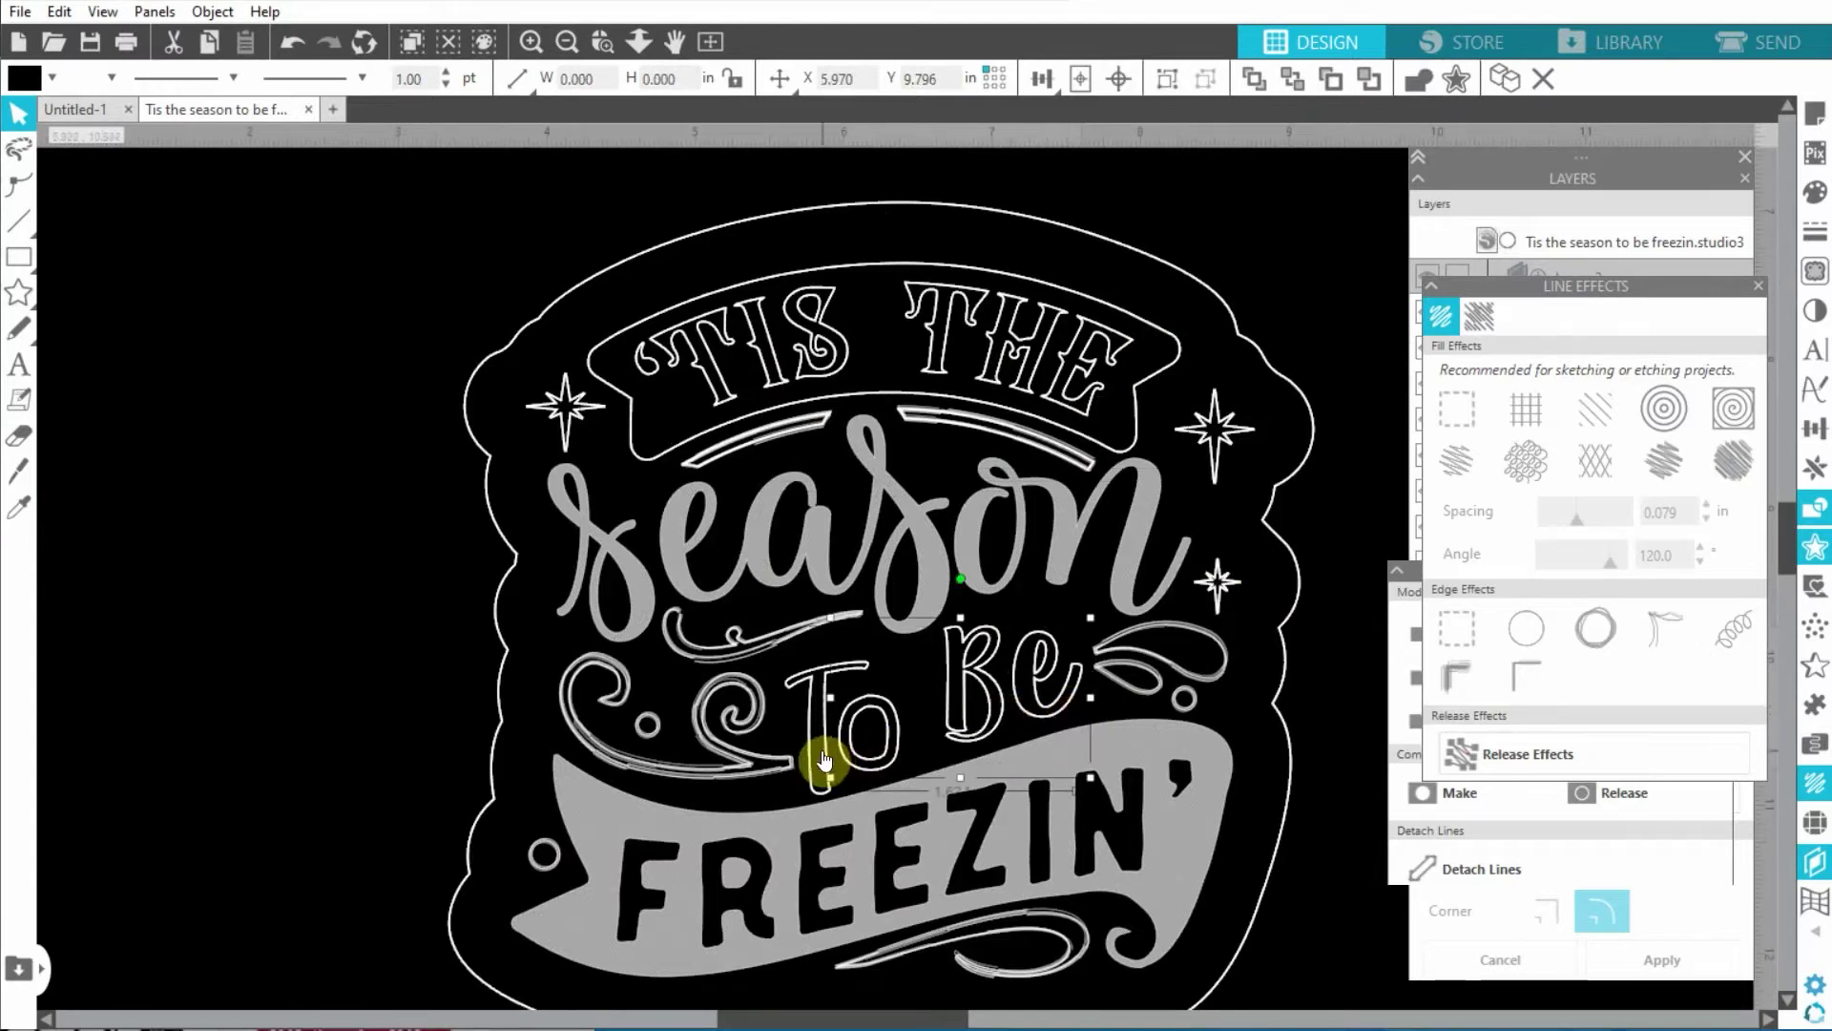
click(1597, 410)
drag(1576, 525, 1531, 529)
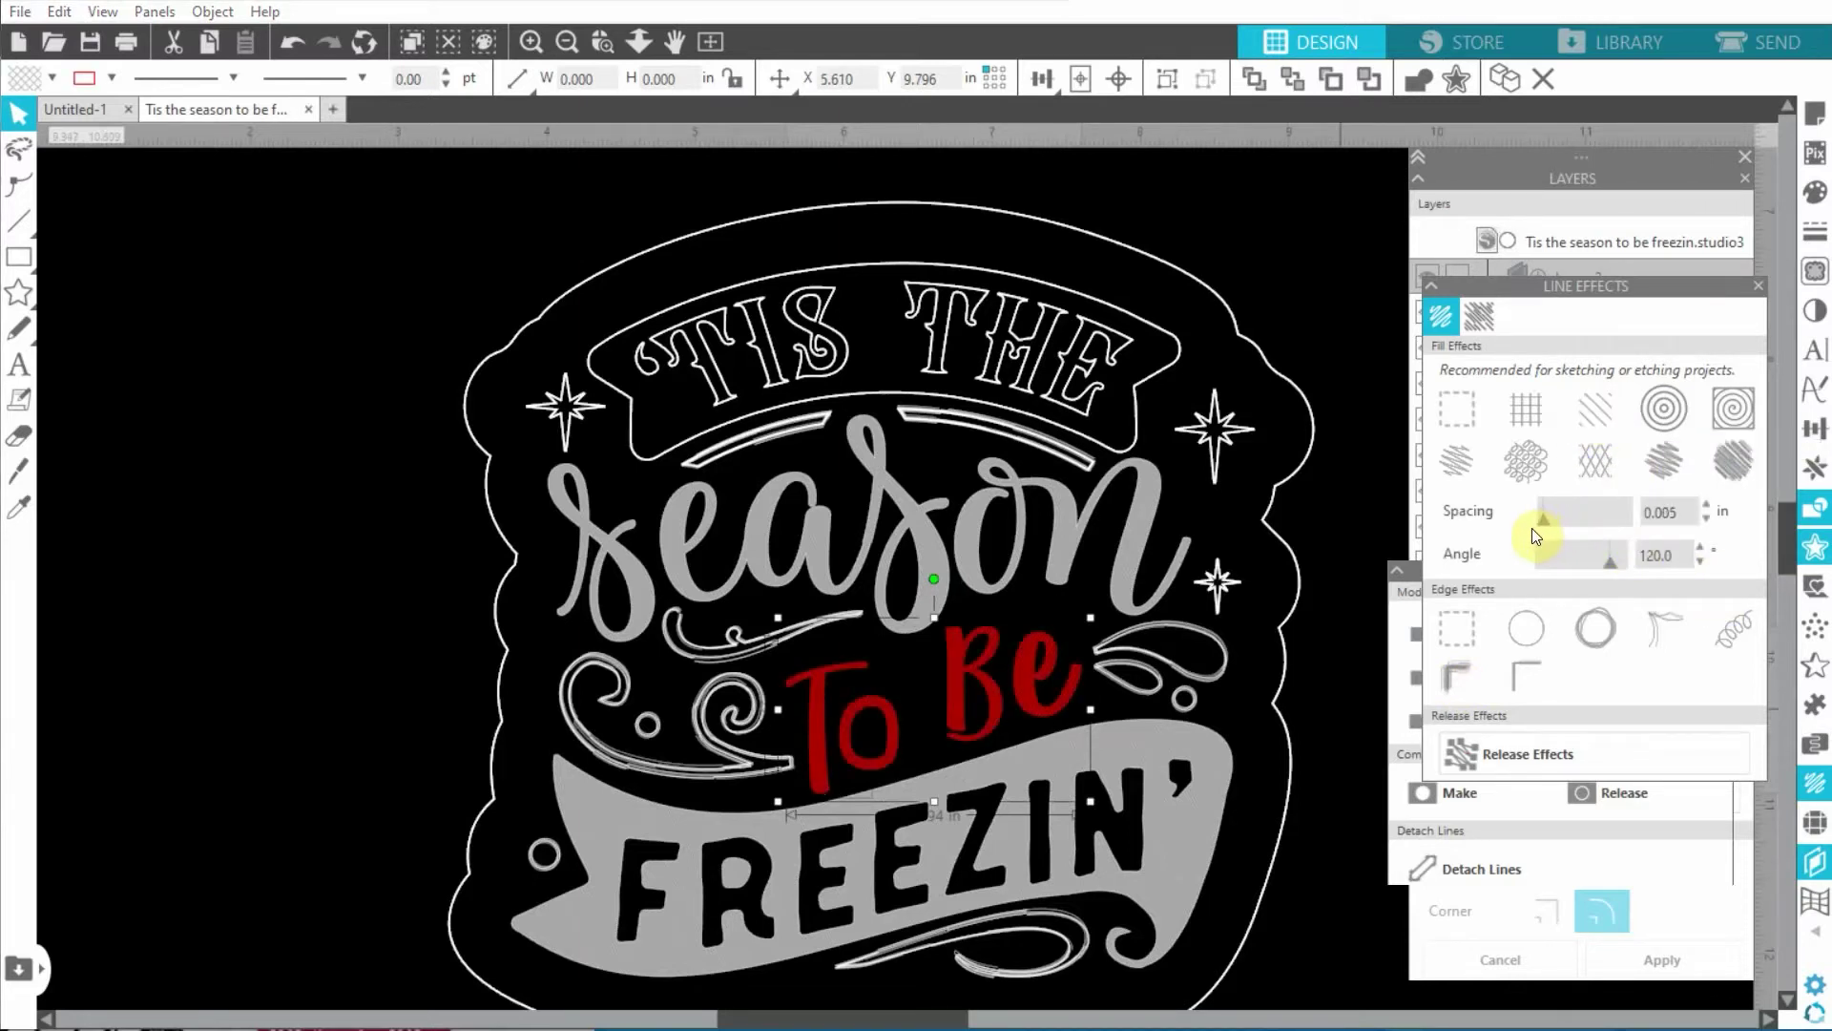
click(1708, 506)
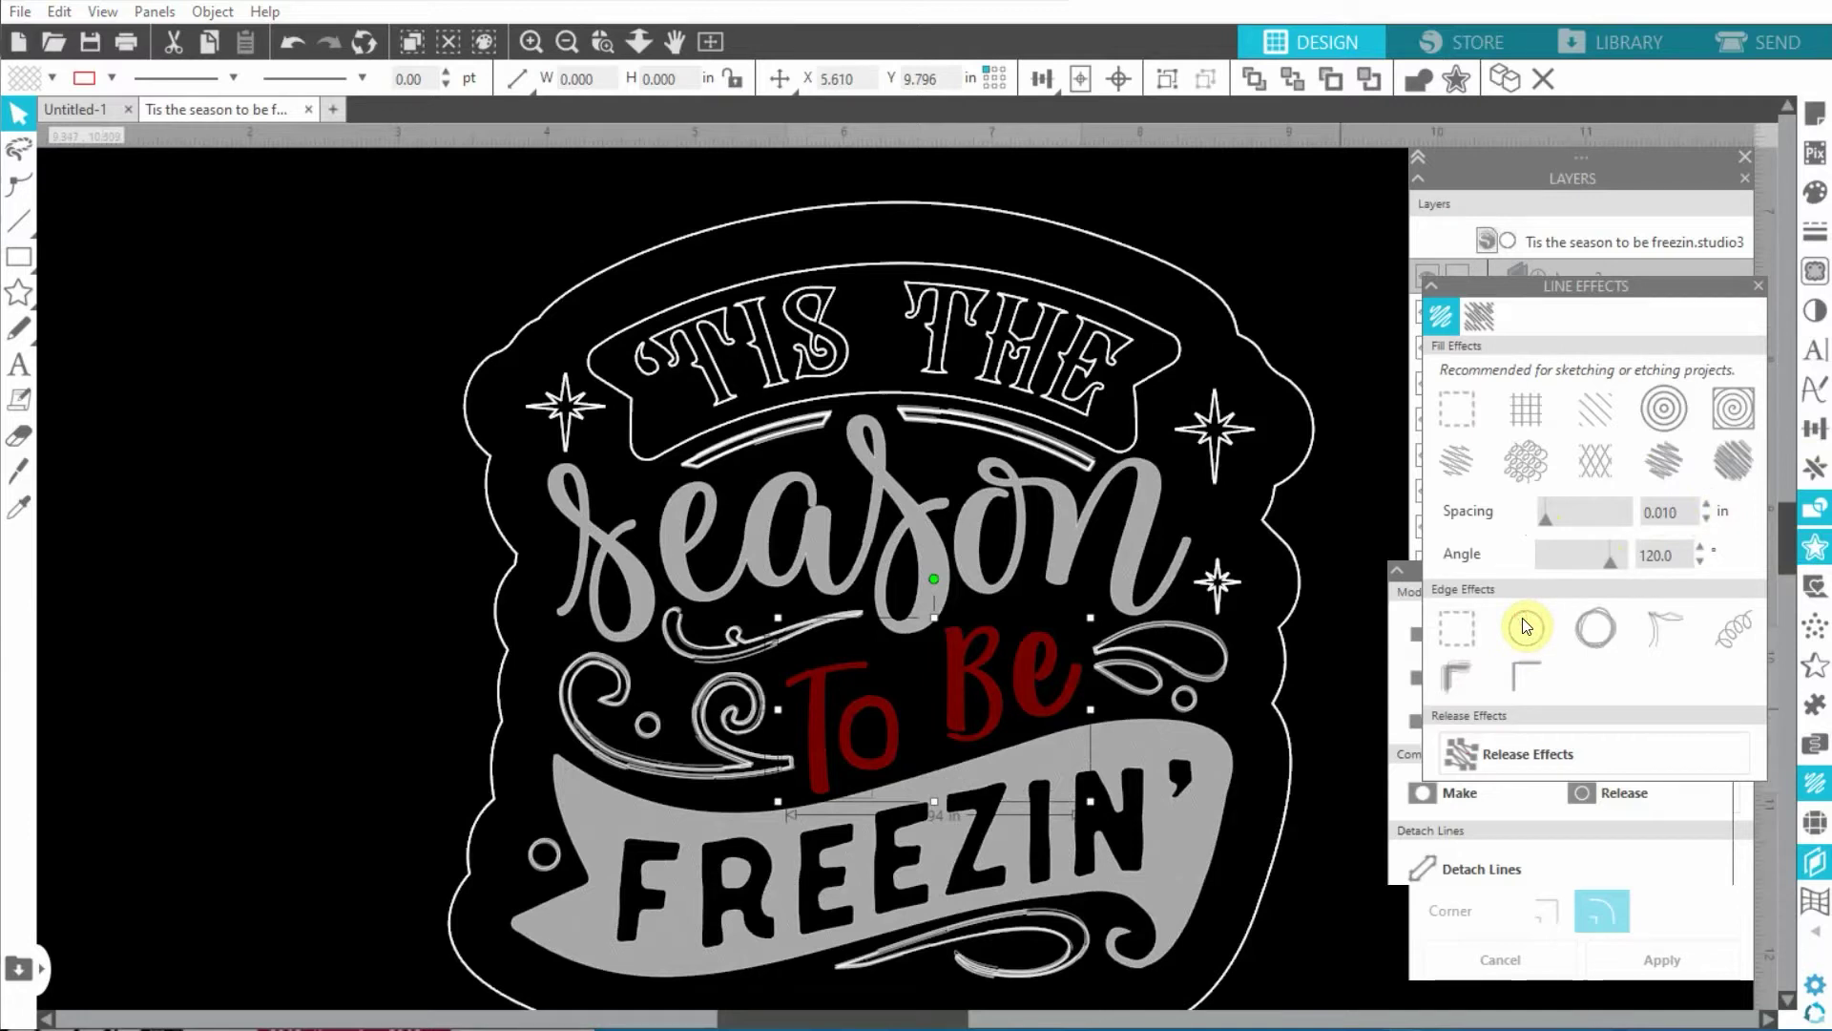
click(109, 79)
click(84, 115)
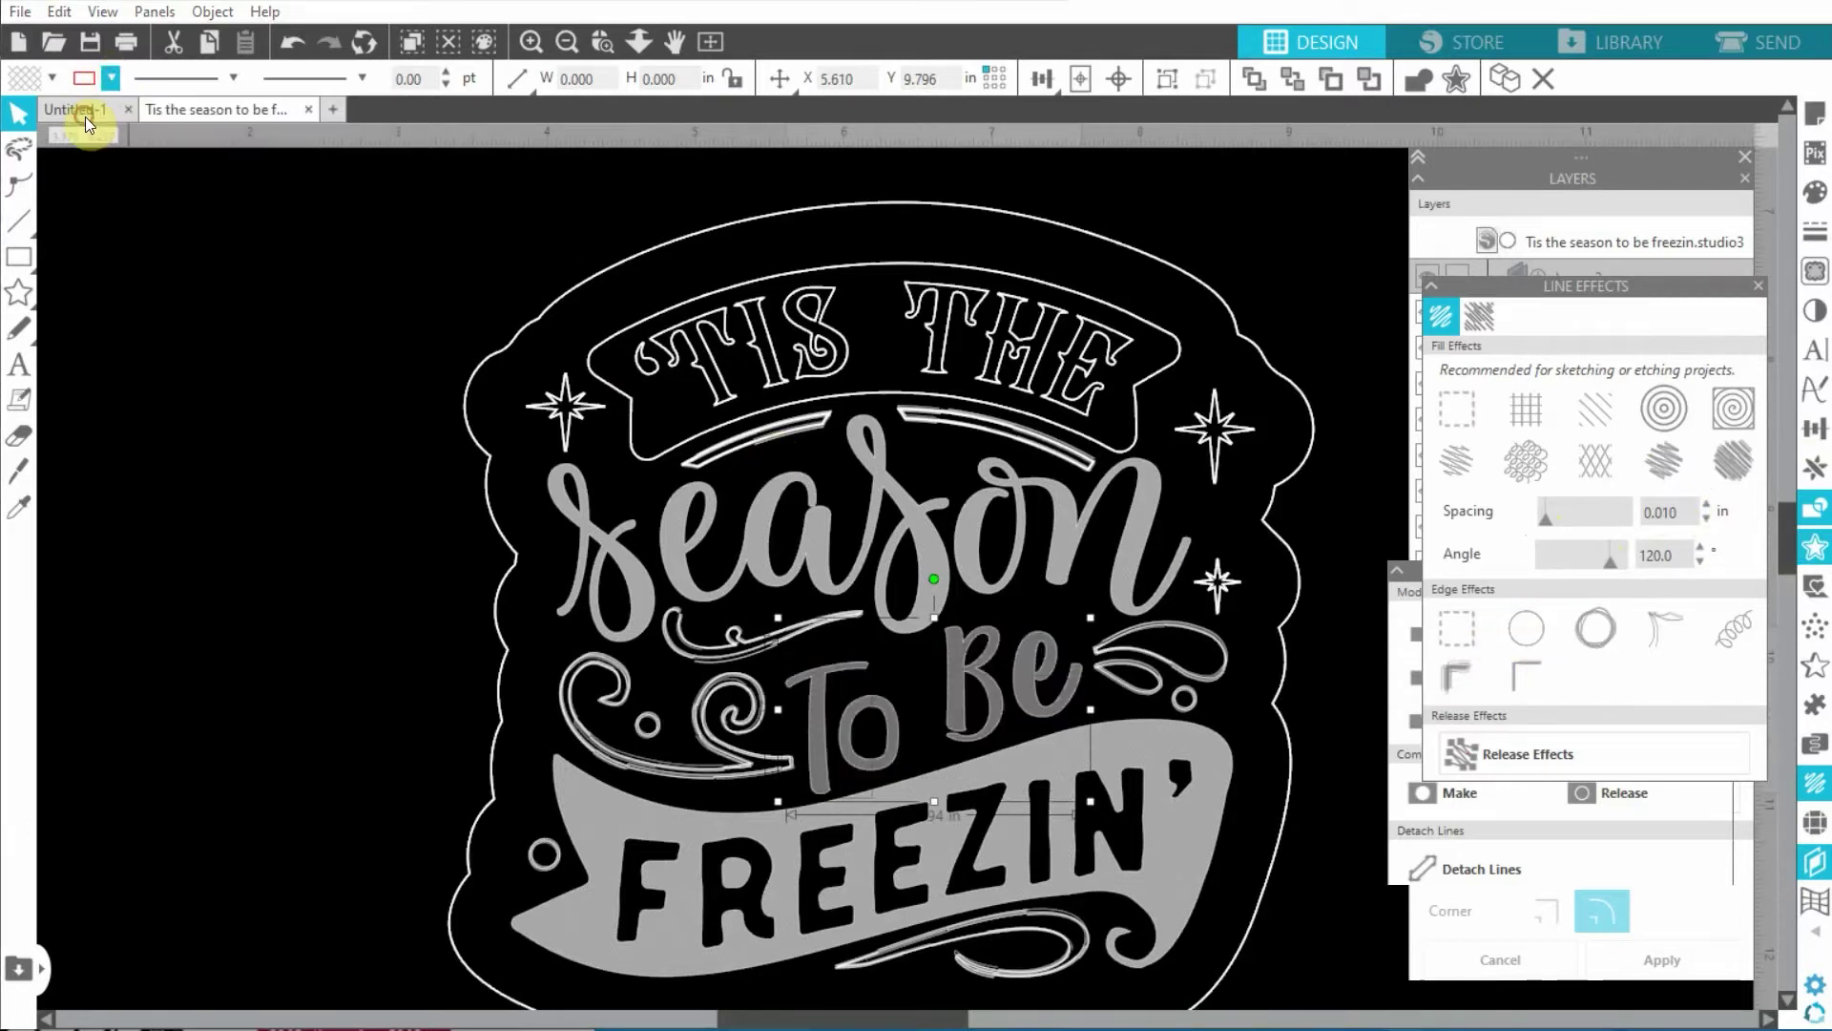
click(1318, 802)
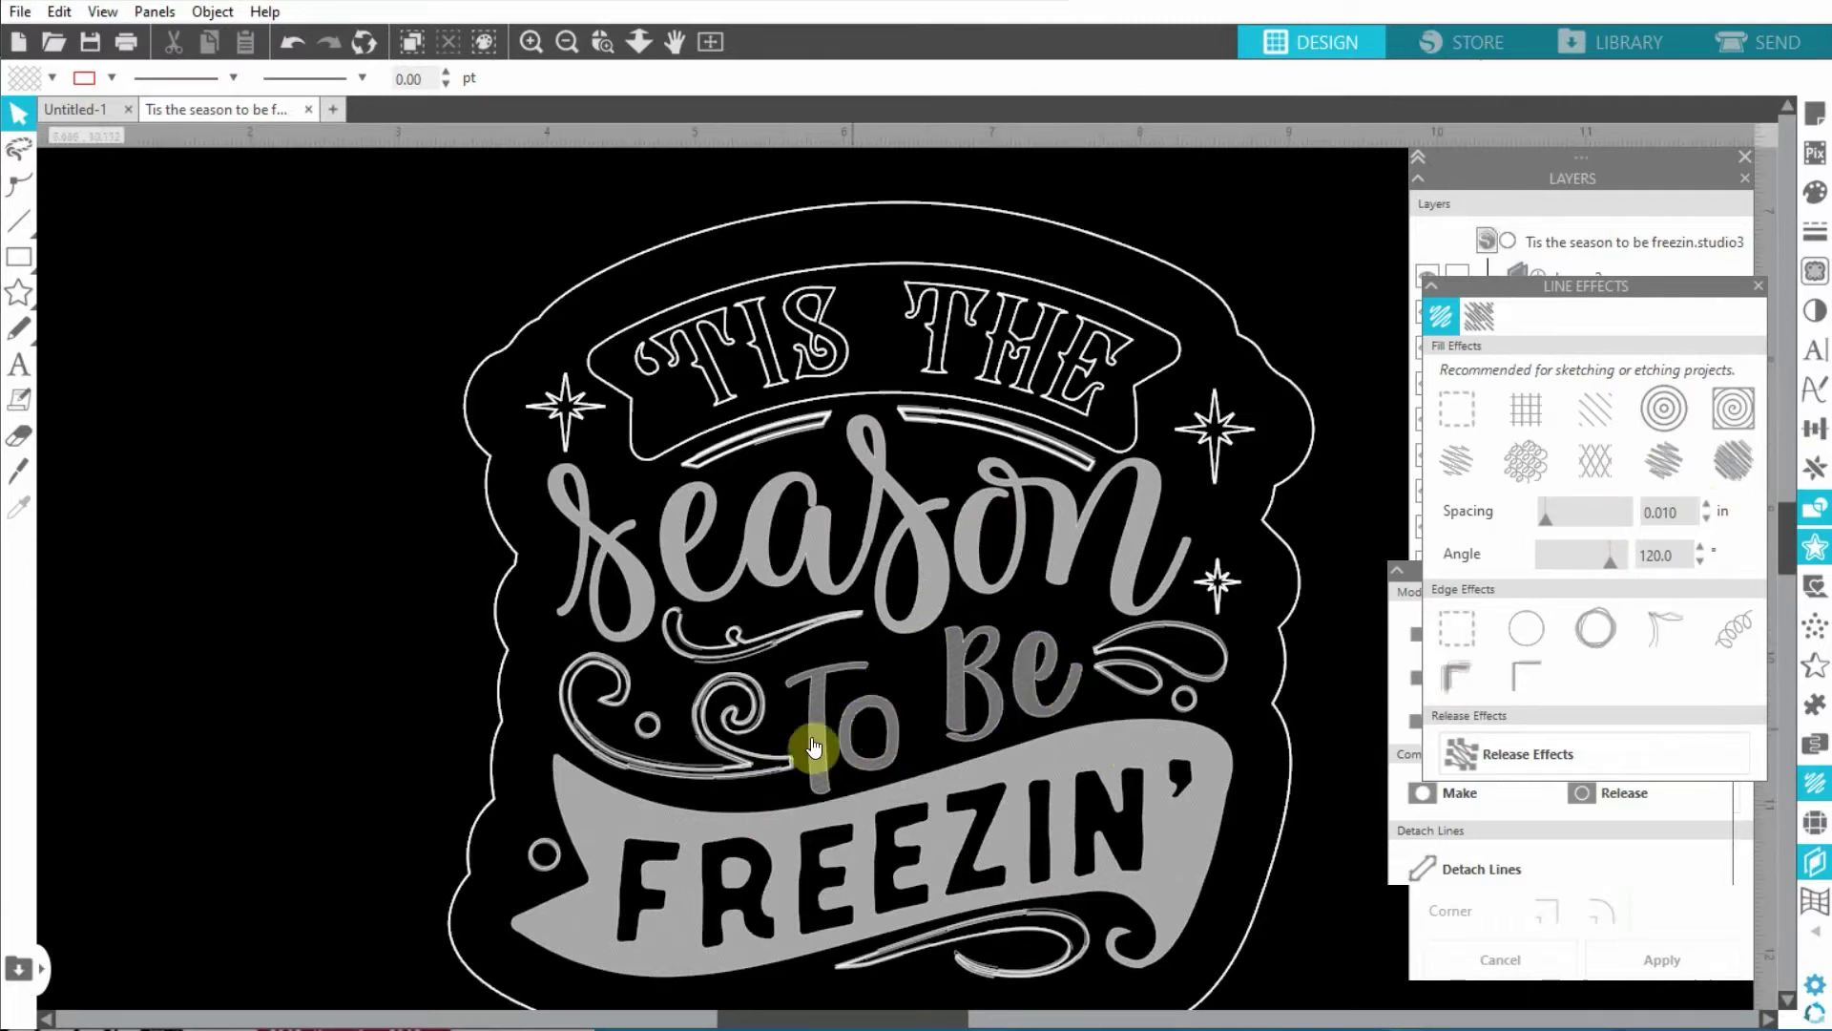
Fill the "'TIS THE" banner with parallel hatch lines at 0.015 in spacing and colour the lines white
click(866, 401)
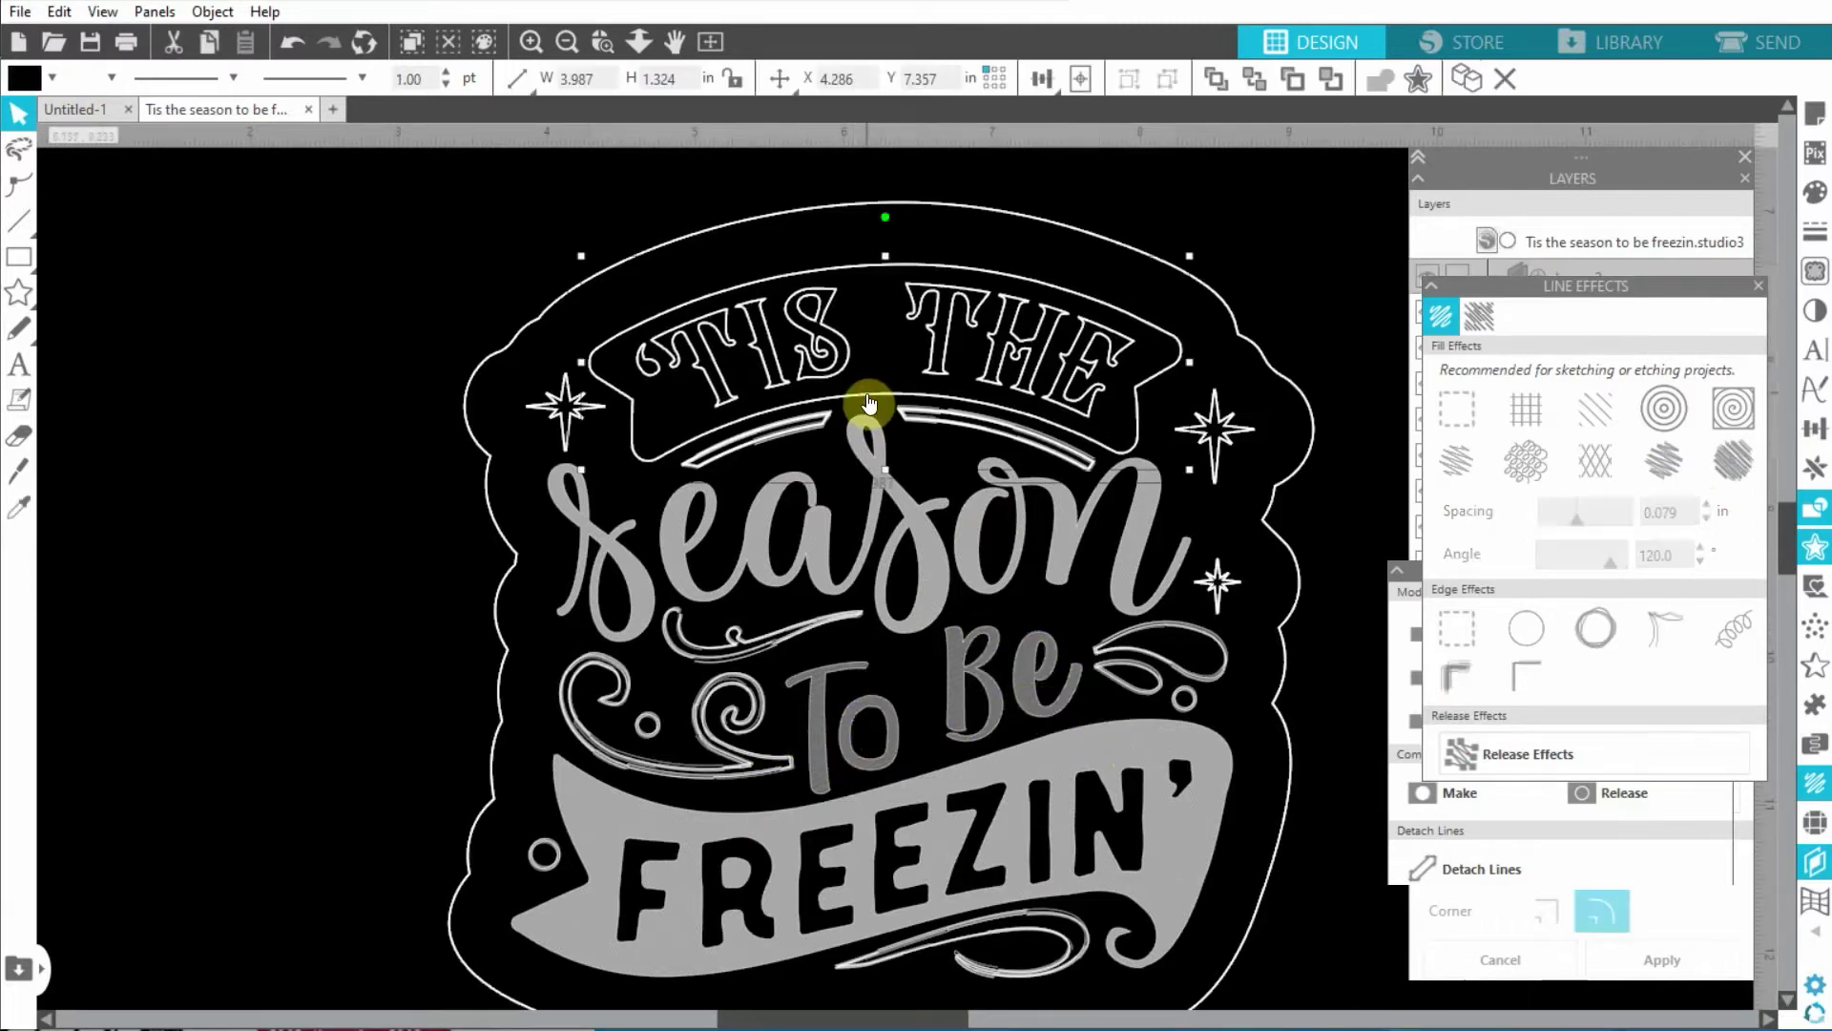
click(1674, 420)
click(1605, 420)
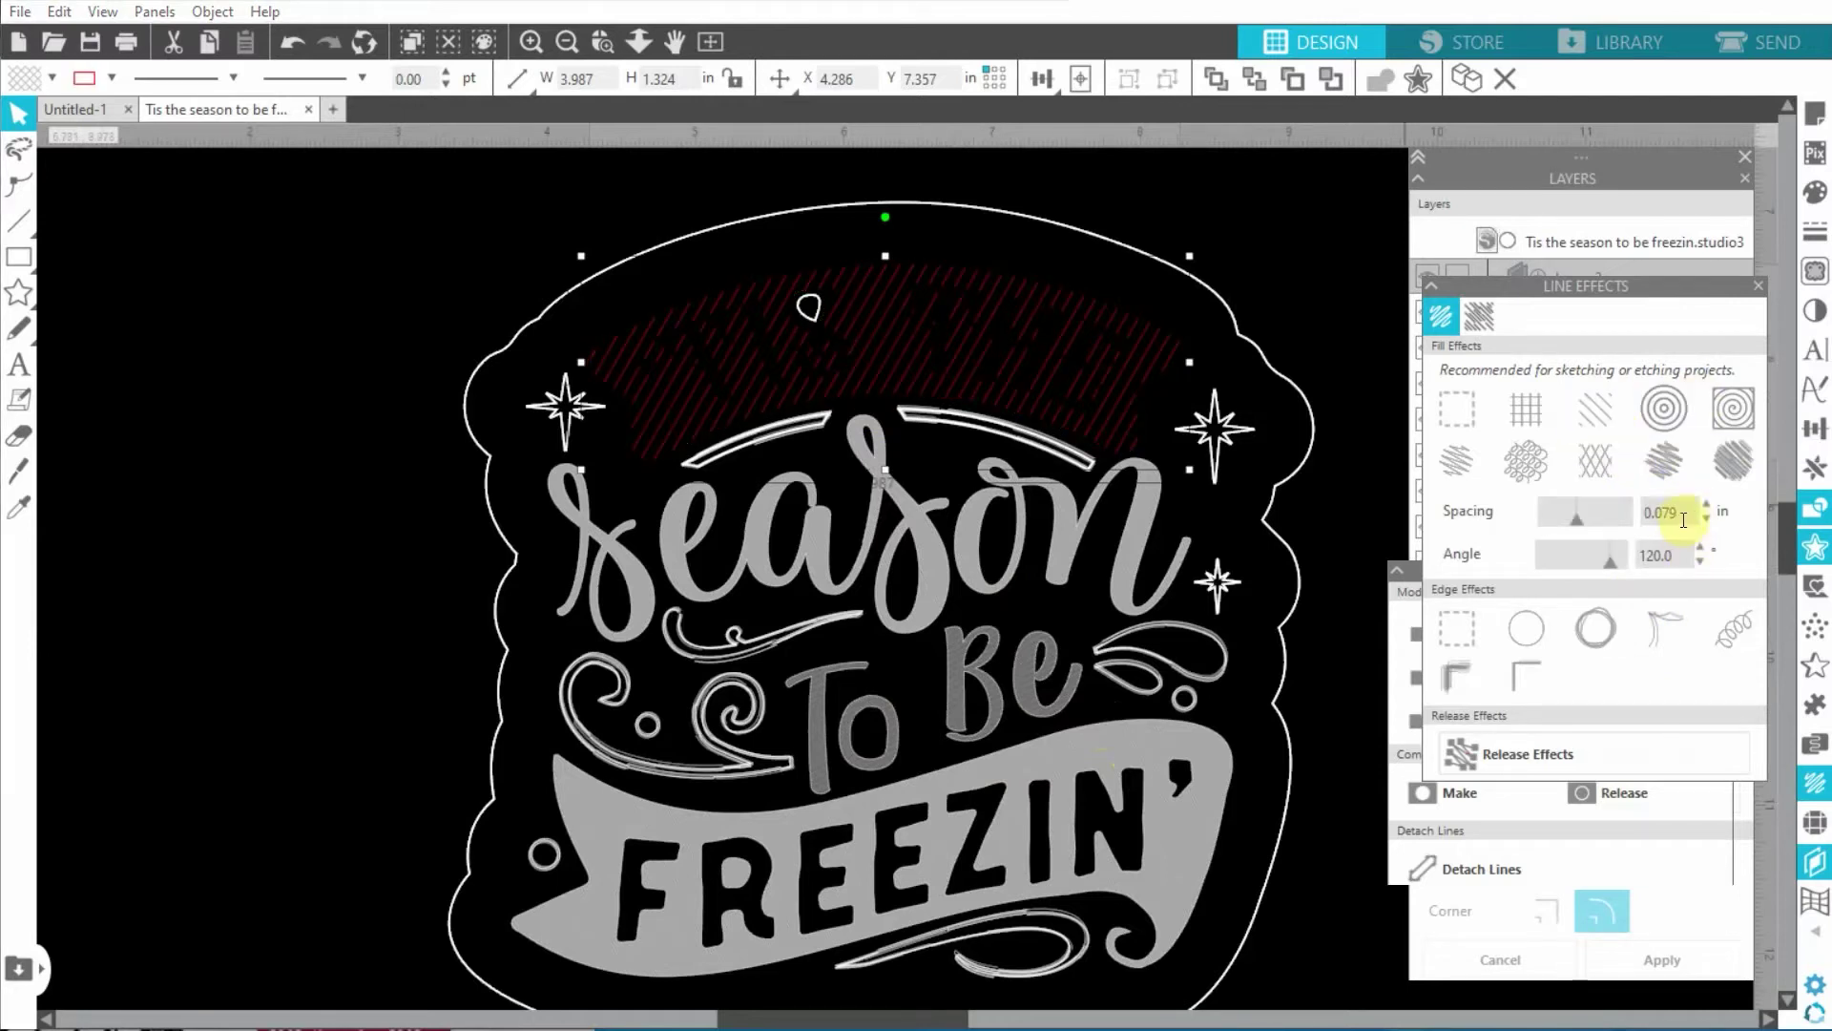
drag(1580, 525, 1531, 530)
click(1707, 506)
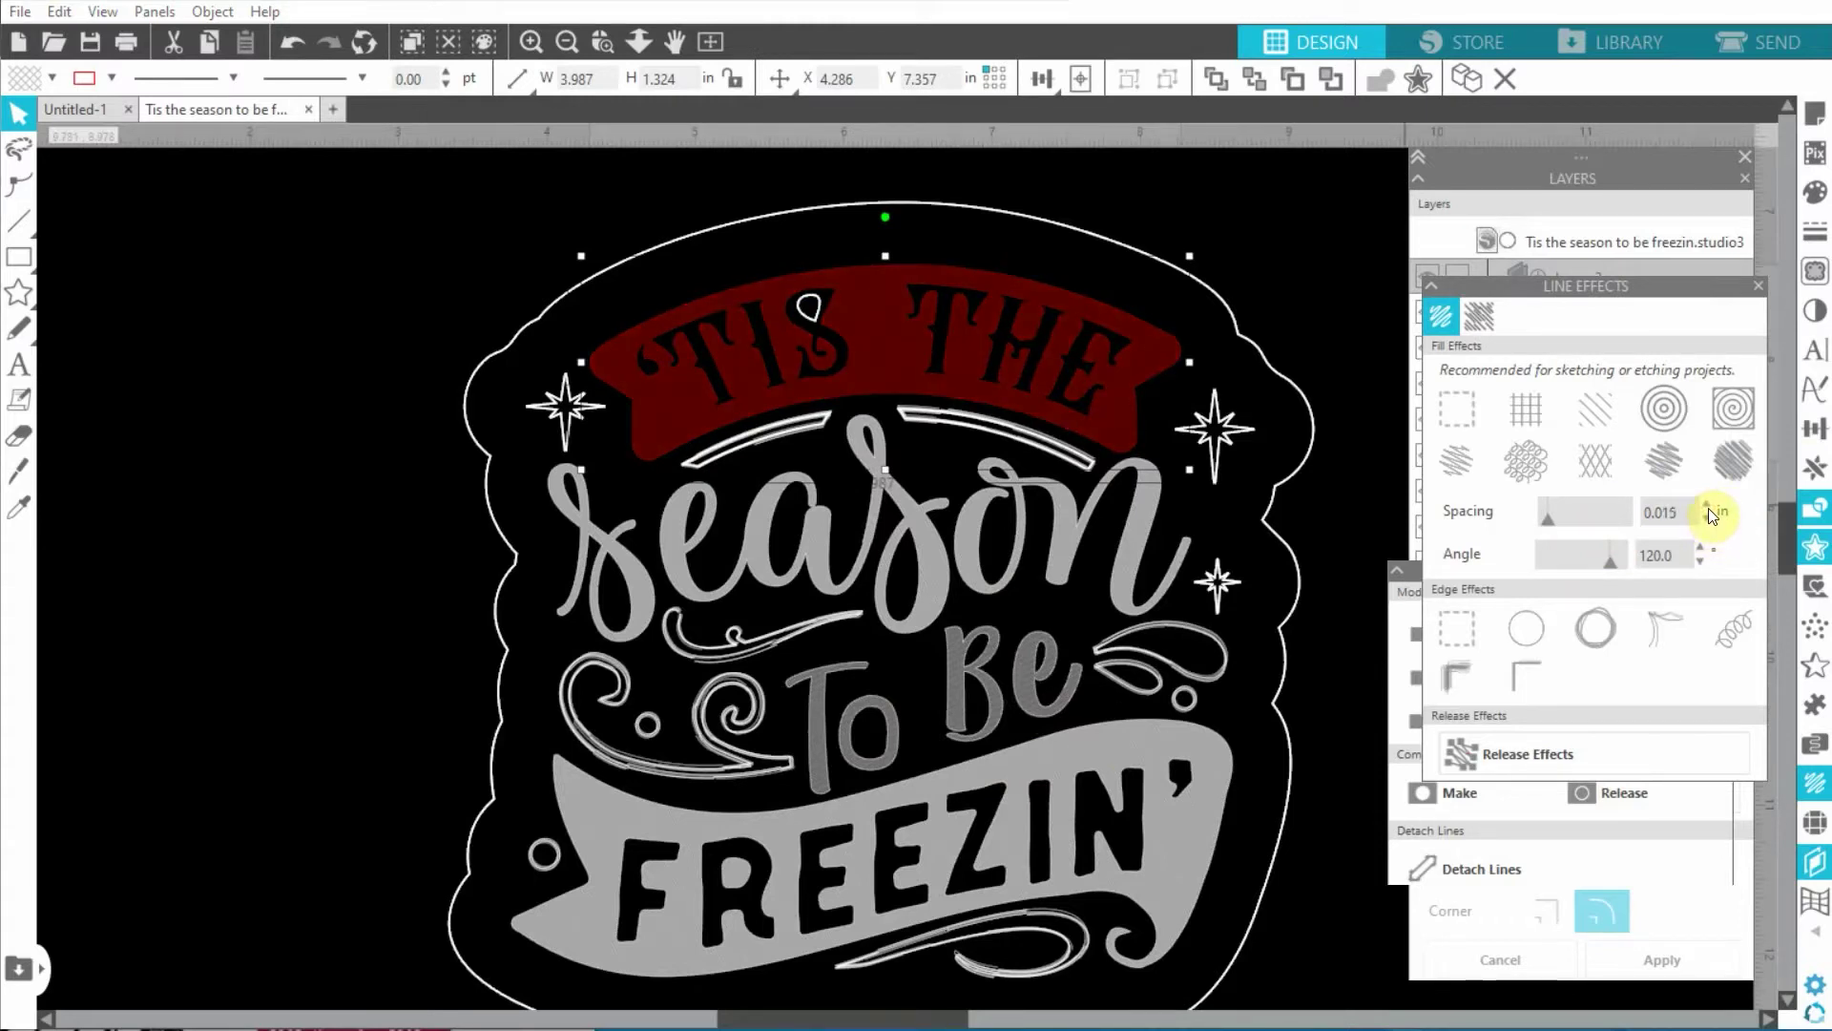
click(83, 81)
click(99, 117)
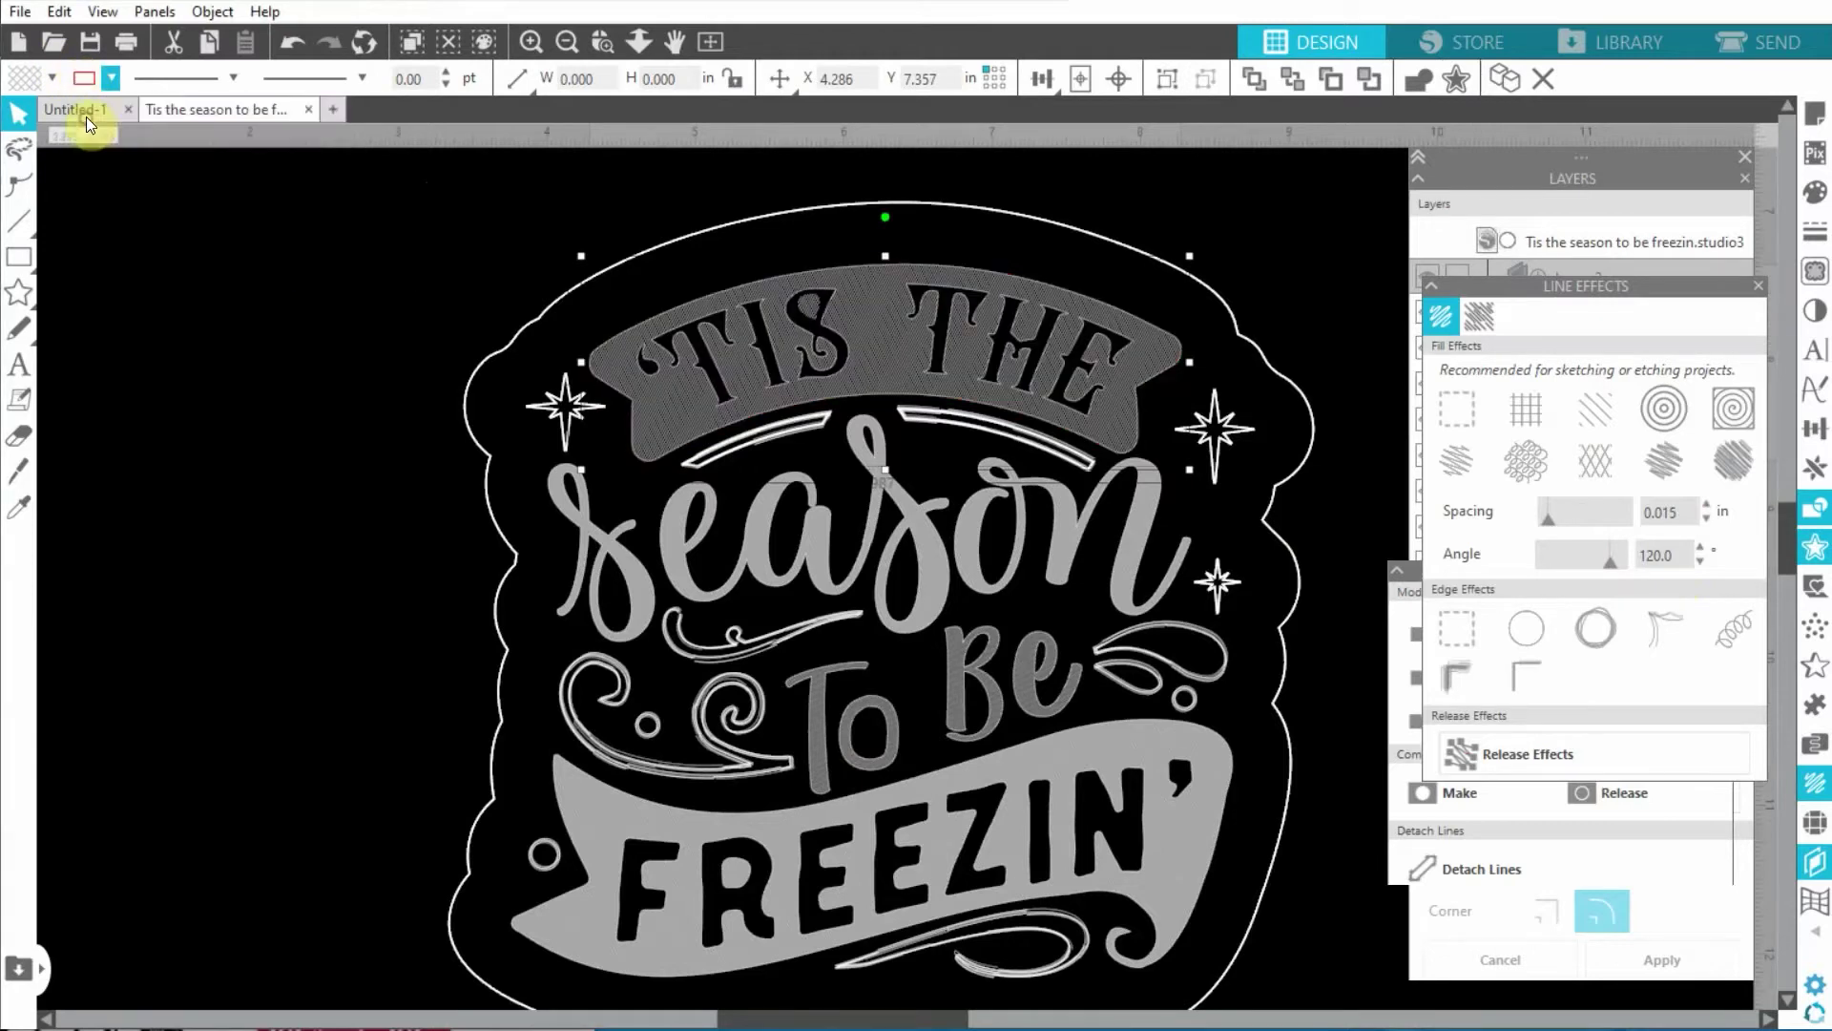
Apply the single-circle edge effect to the small teardrop shape inside the S of "'TIS"
click(810, 310)
click(811, 309)
click(811, 309)
click(1526, 628)
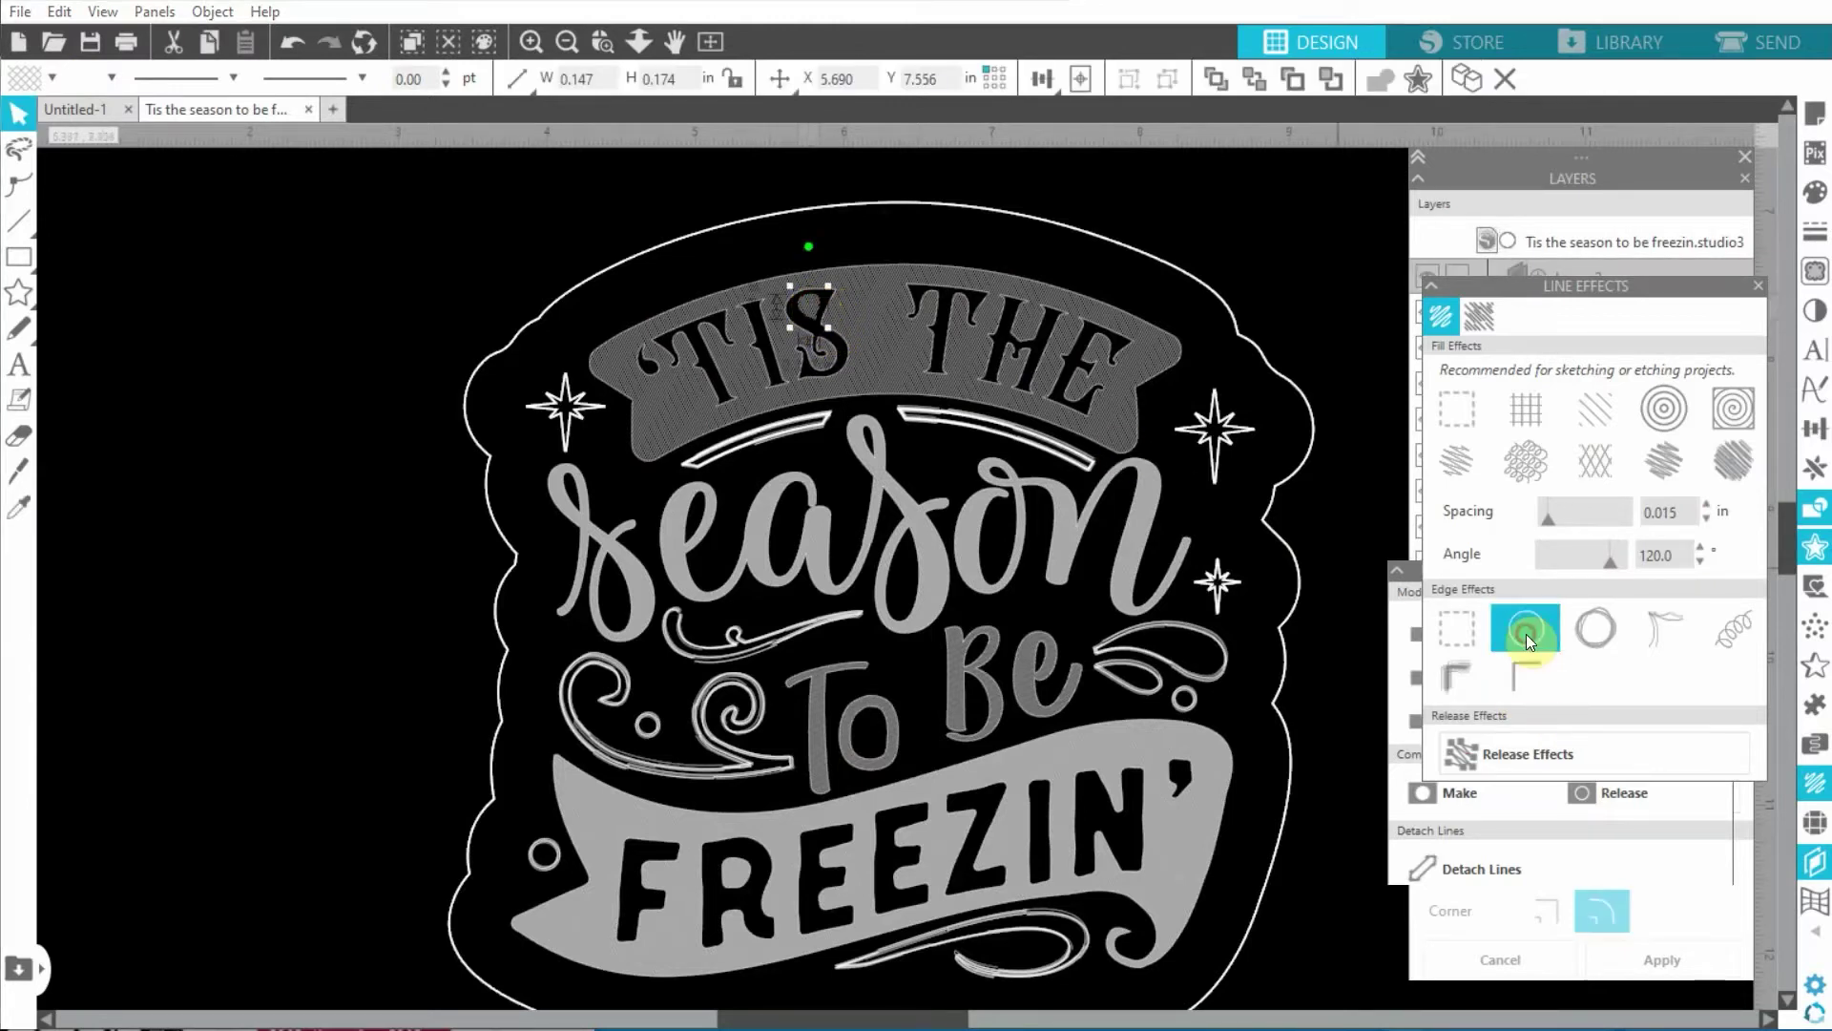
click(1261, 231)
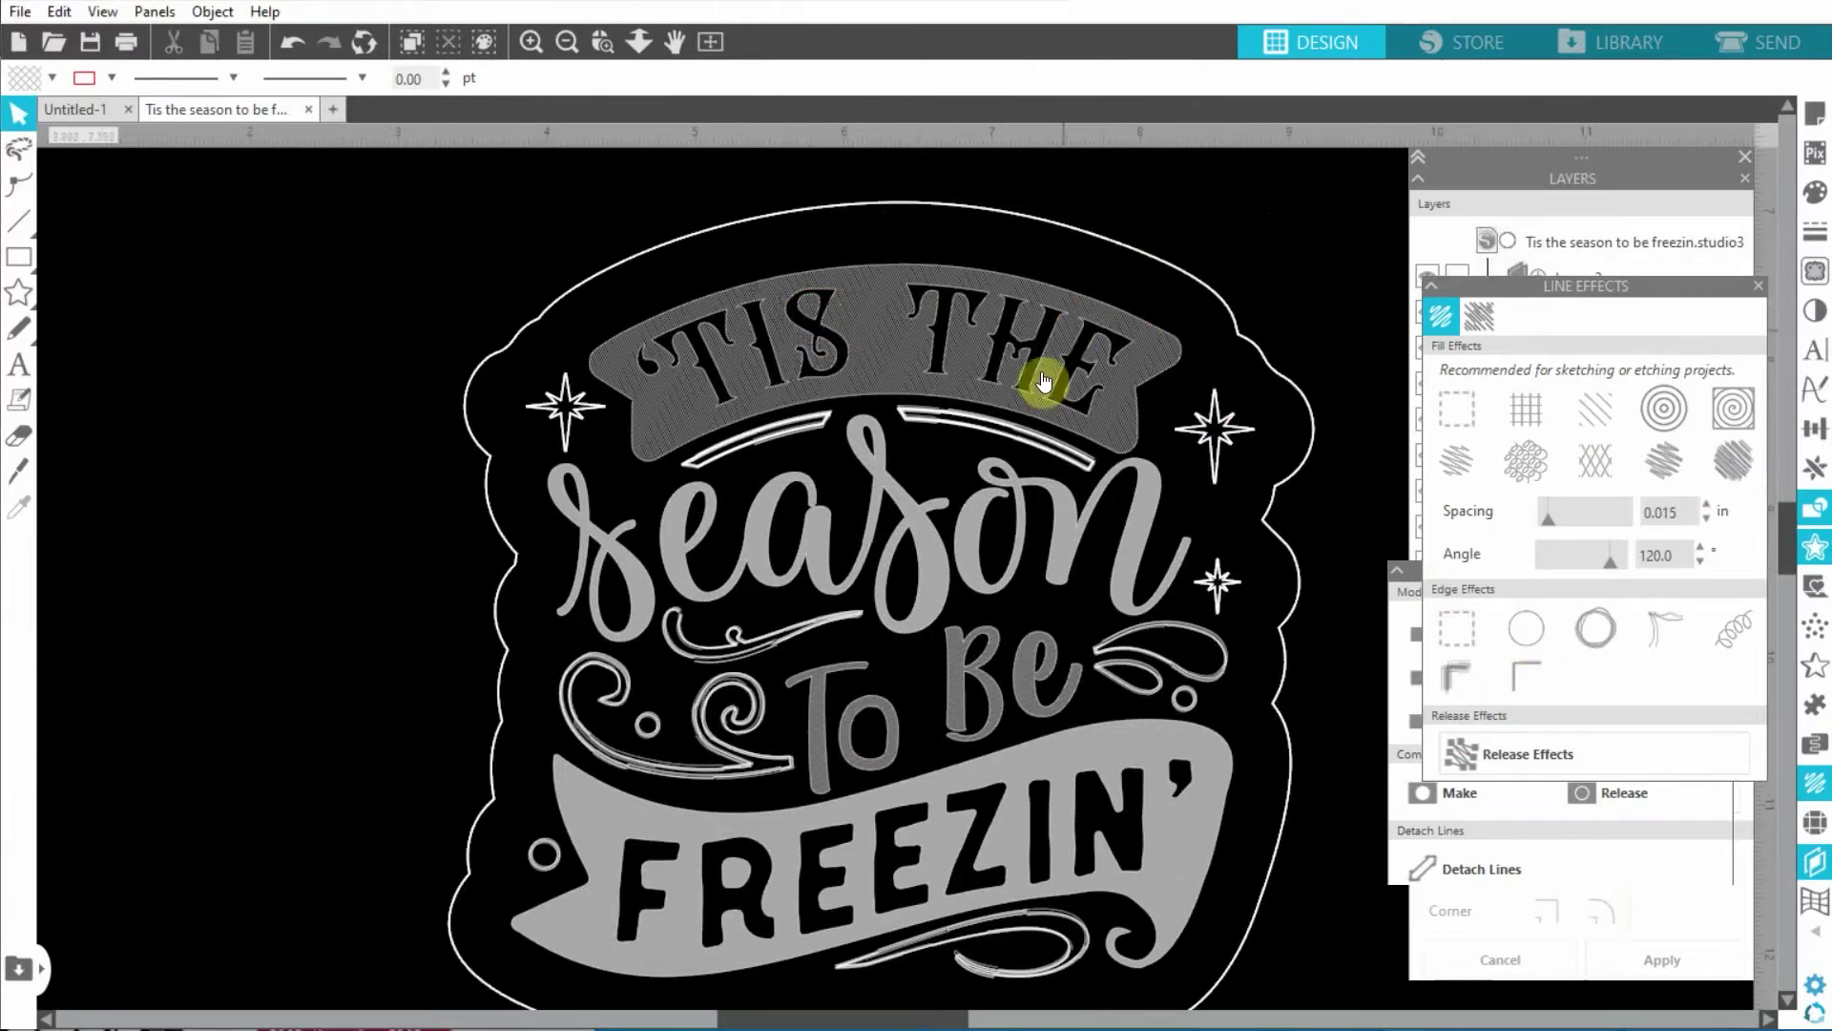
Examine the hatch fills up close and check the three star shapes on either side of "season"
scroll(1096, 748, up, 3)
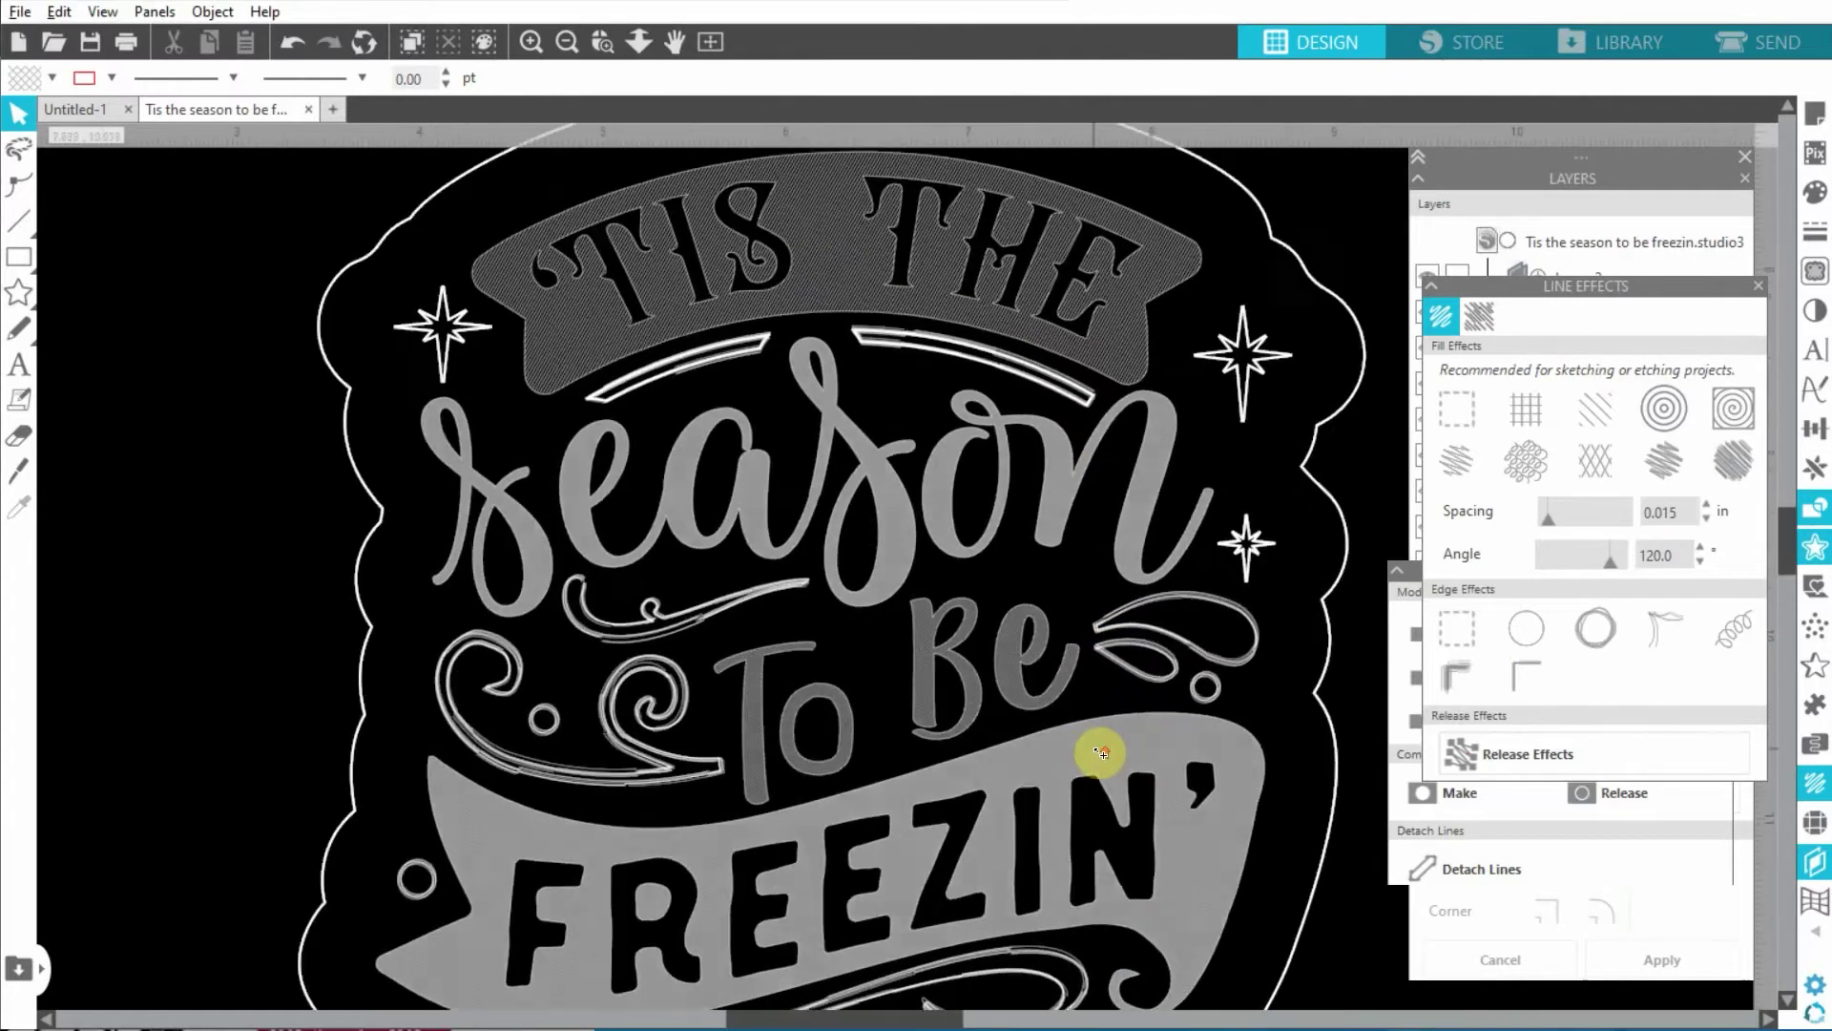
key(alt)
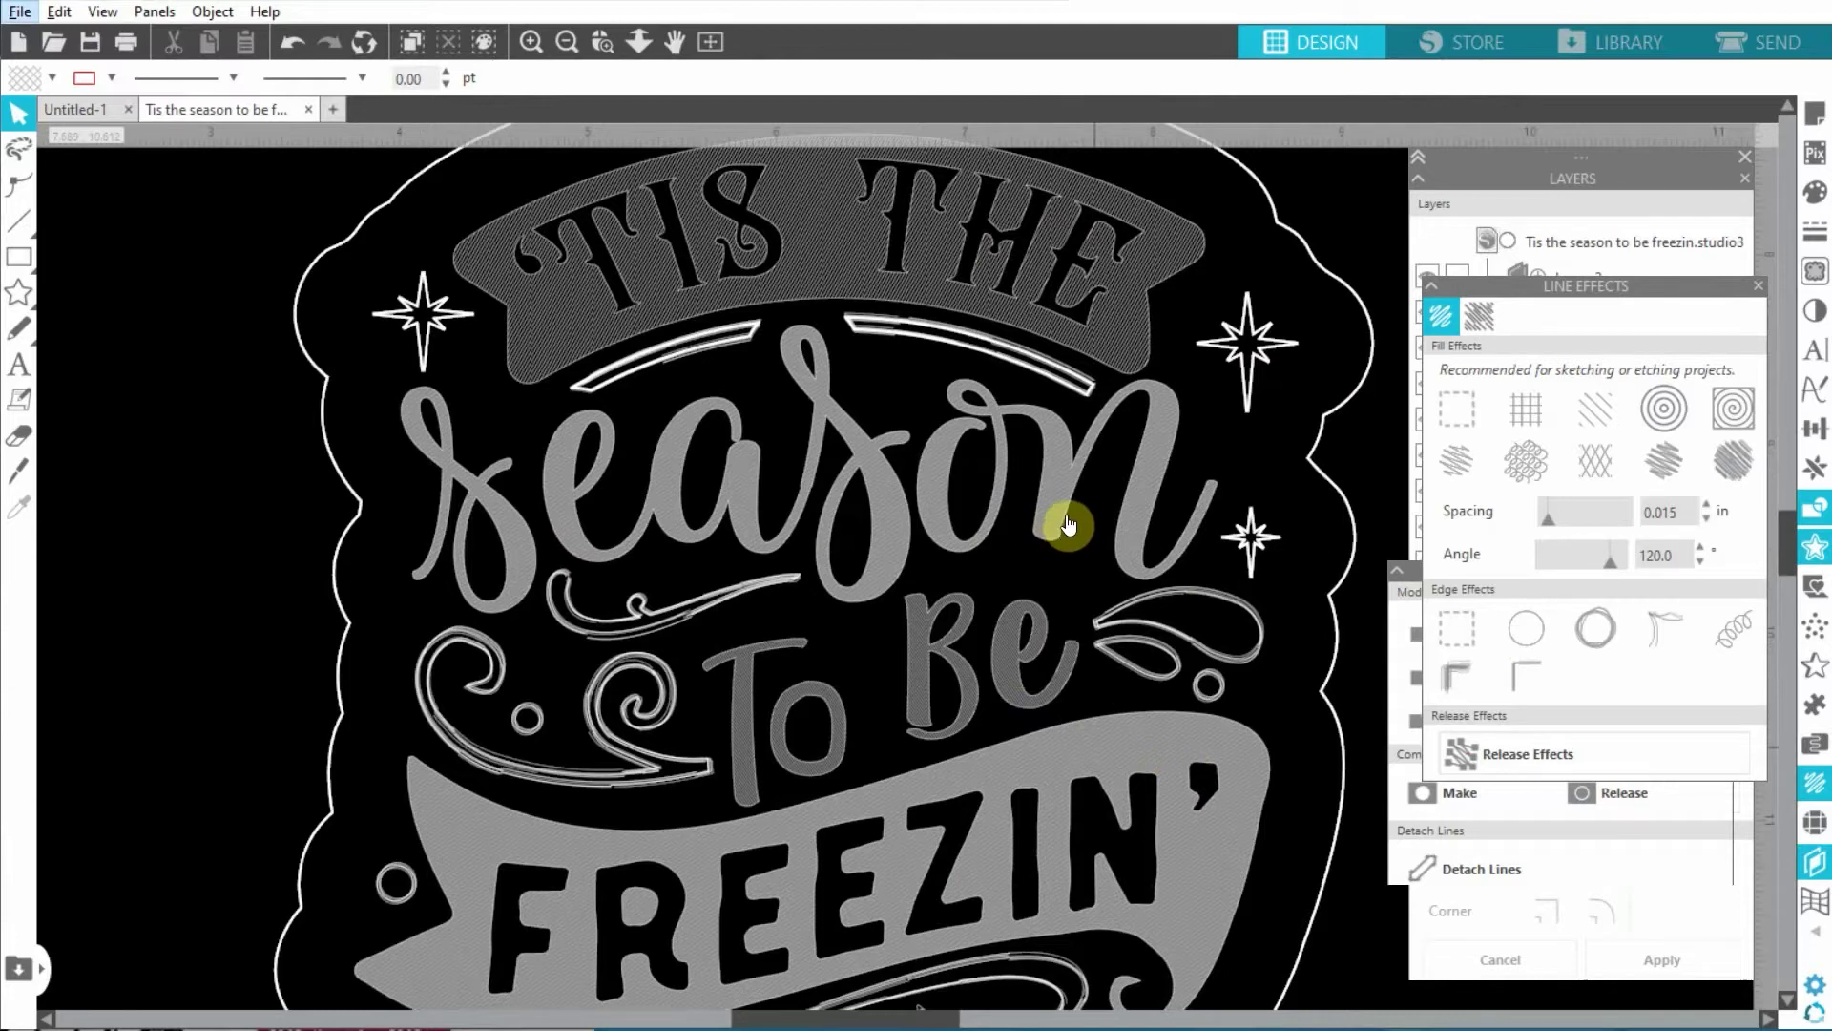
click(424, 325)
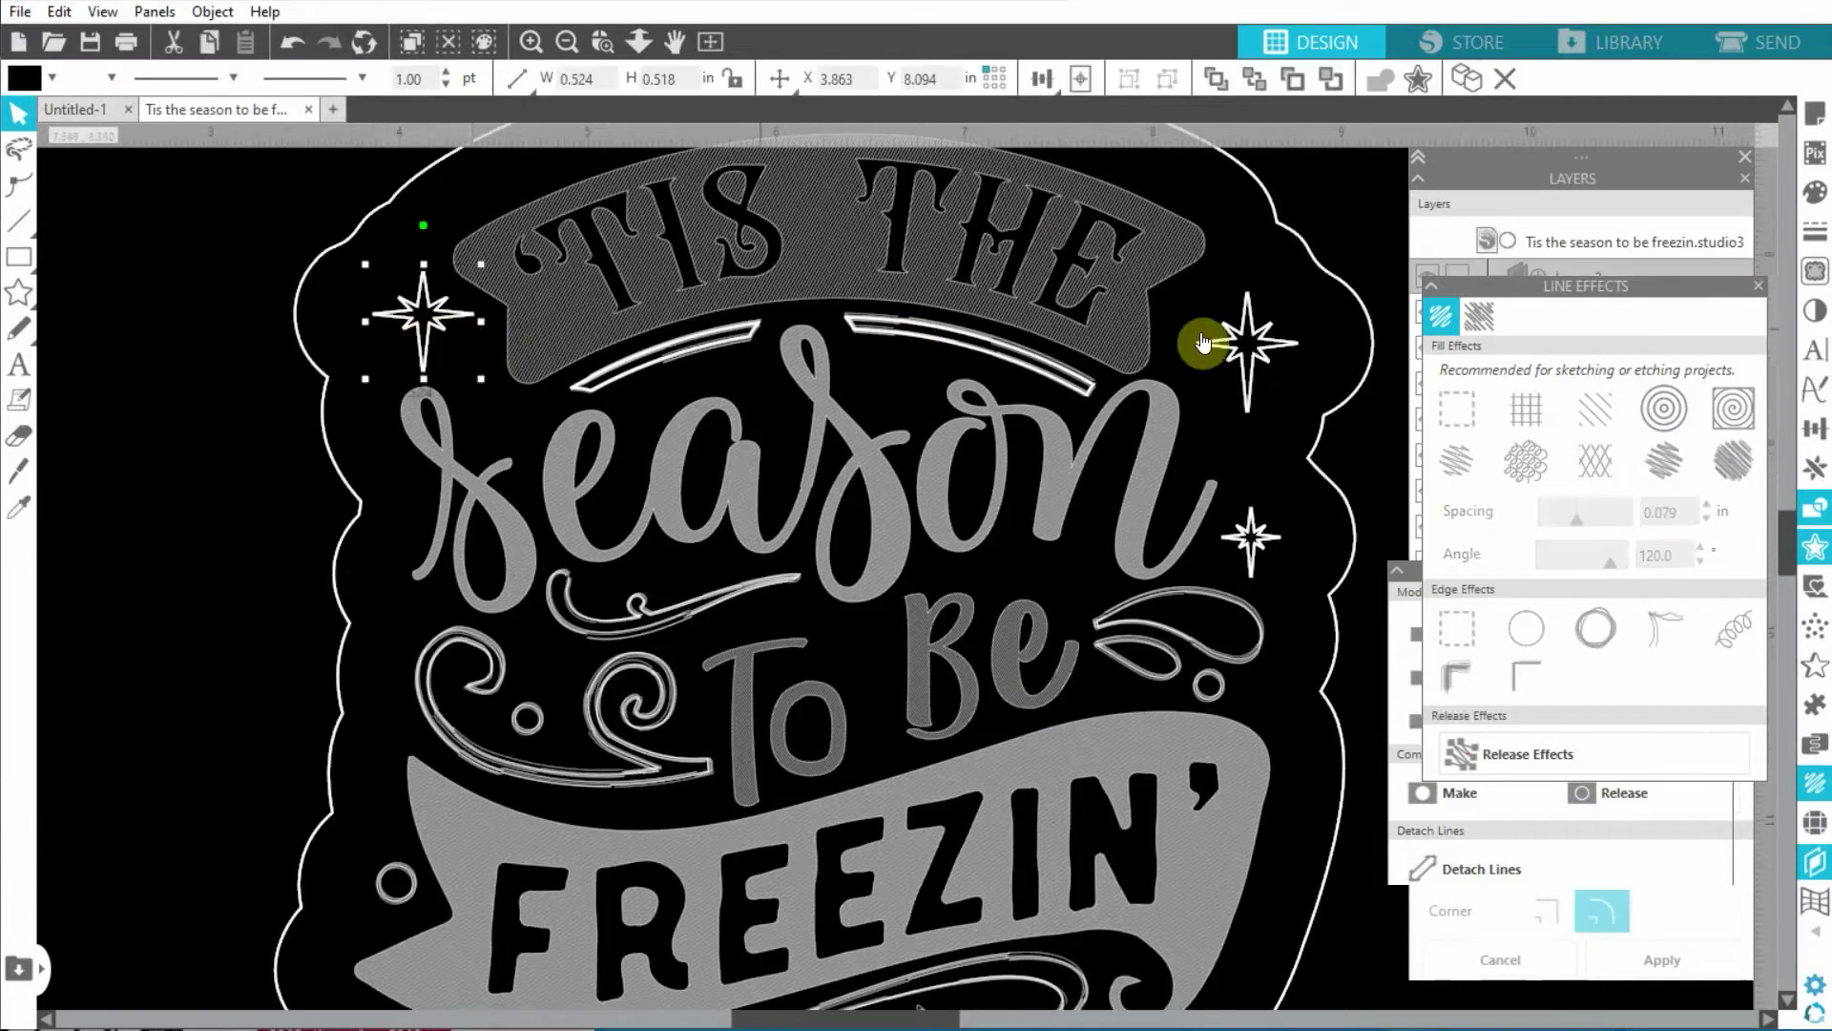
shift+click(1254, 346)
shift+click(1258, 534)
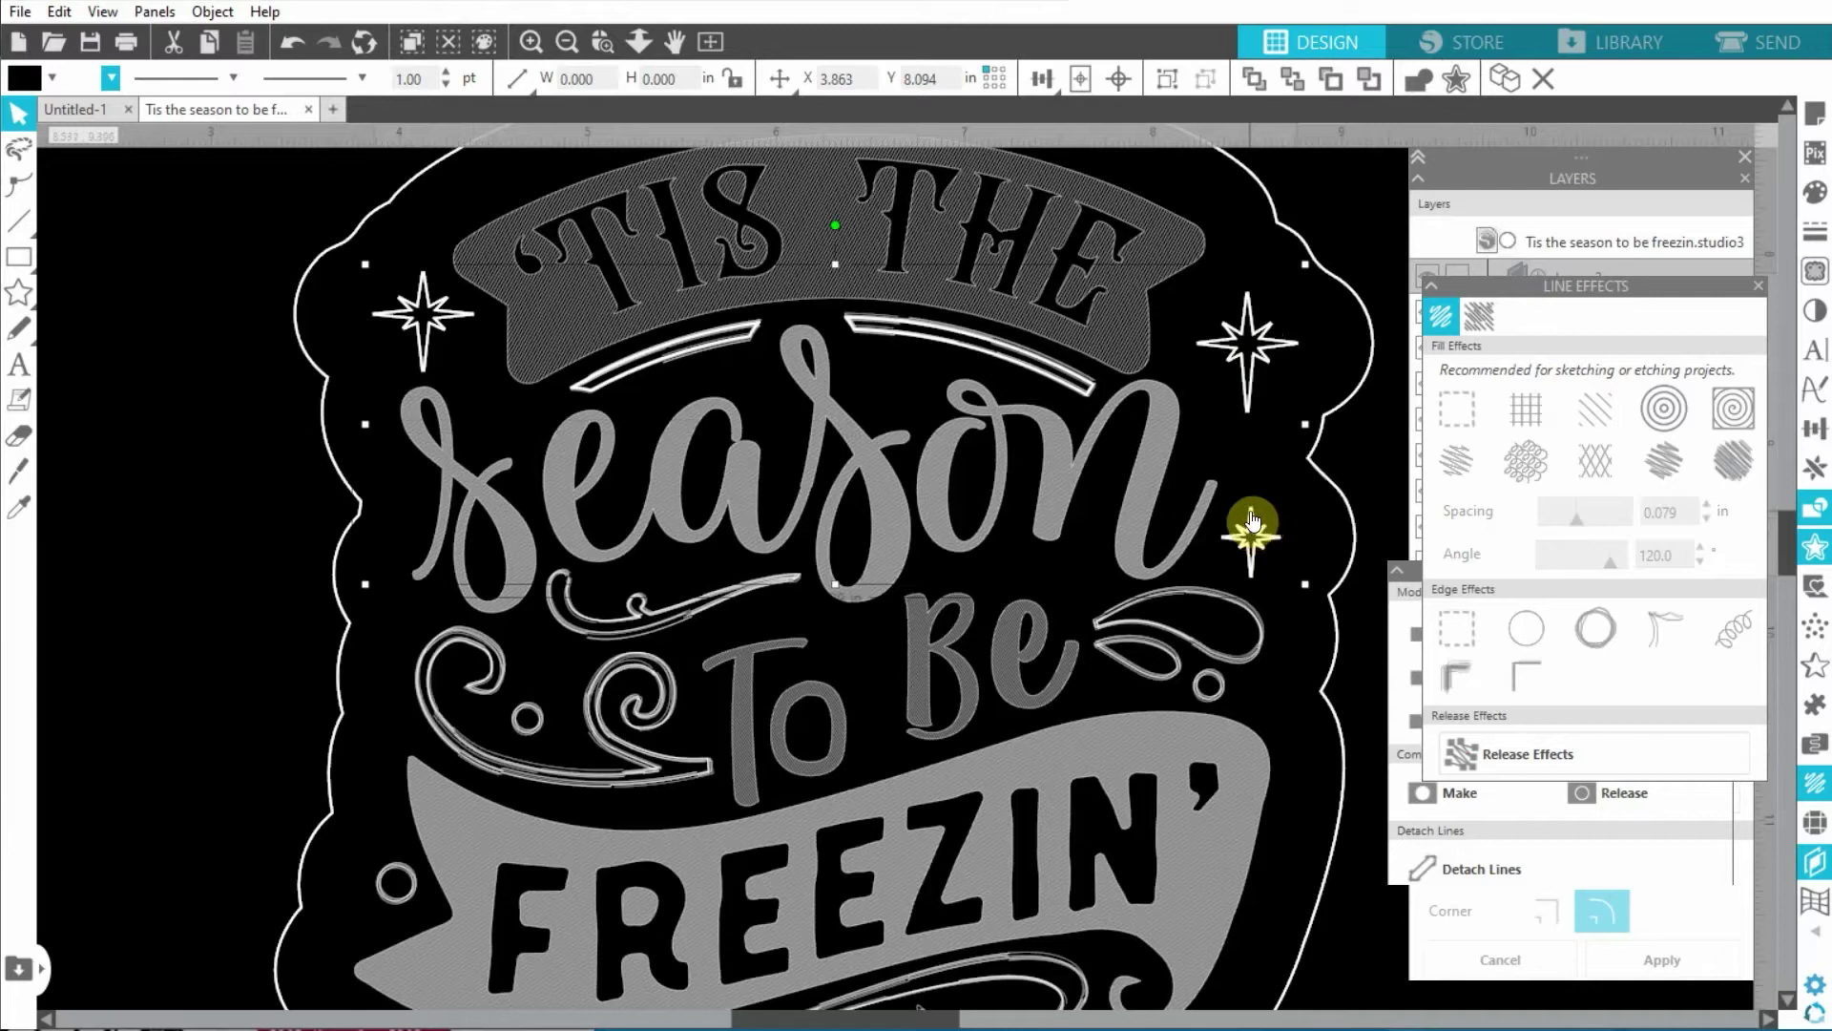
click(1515, 72)
drag(1276, 347, 1258, 341)
click(1365, 812)
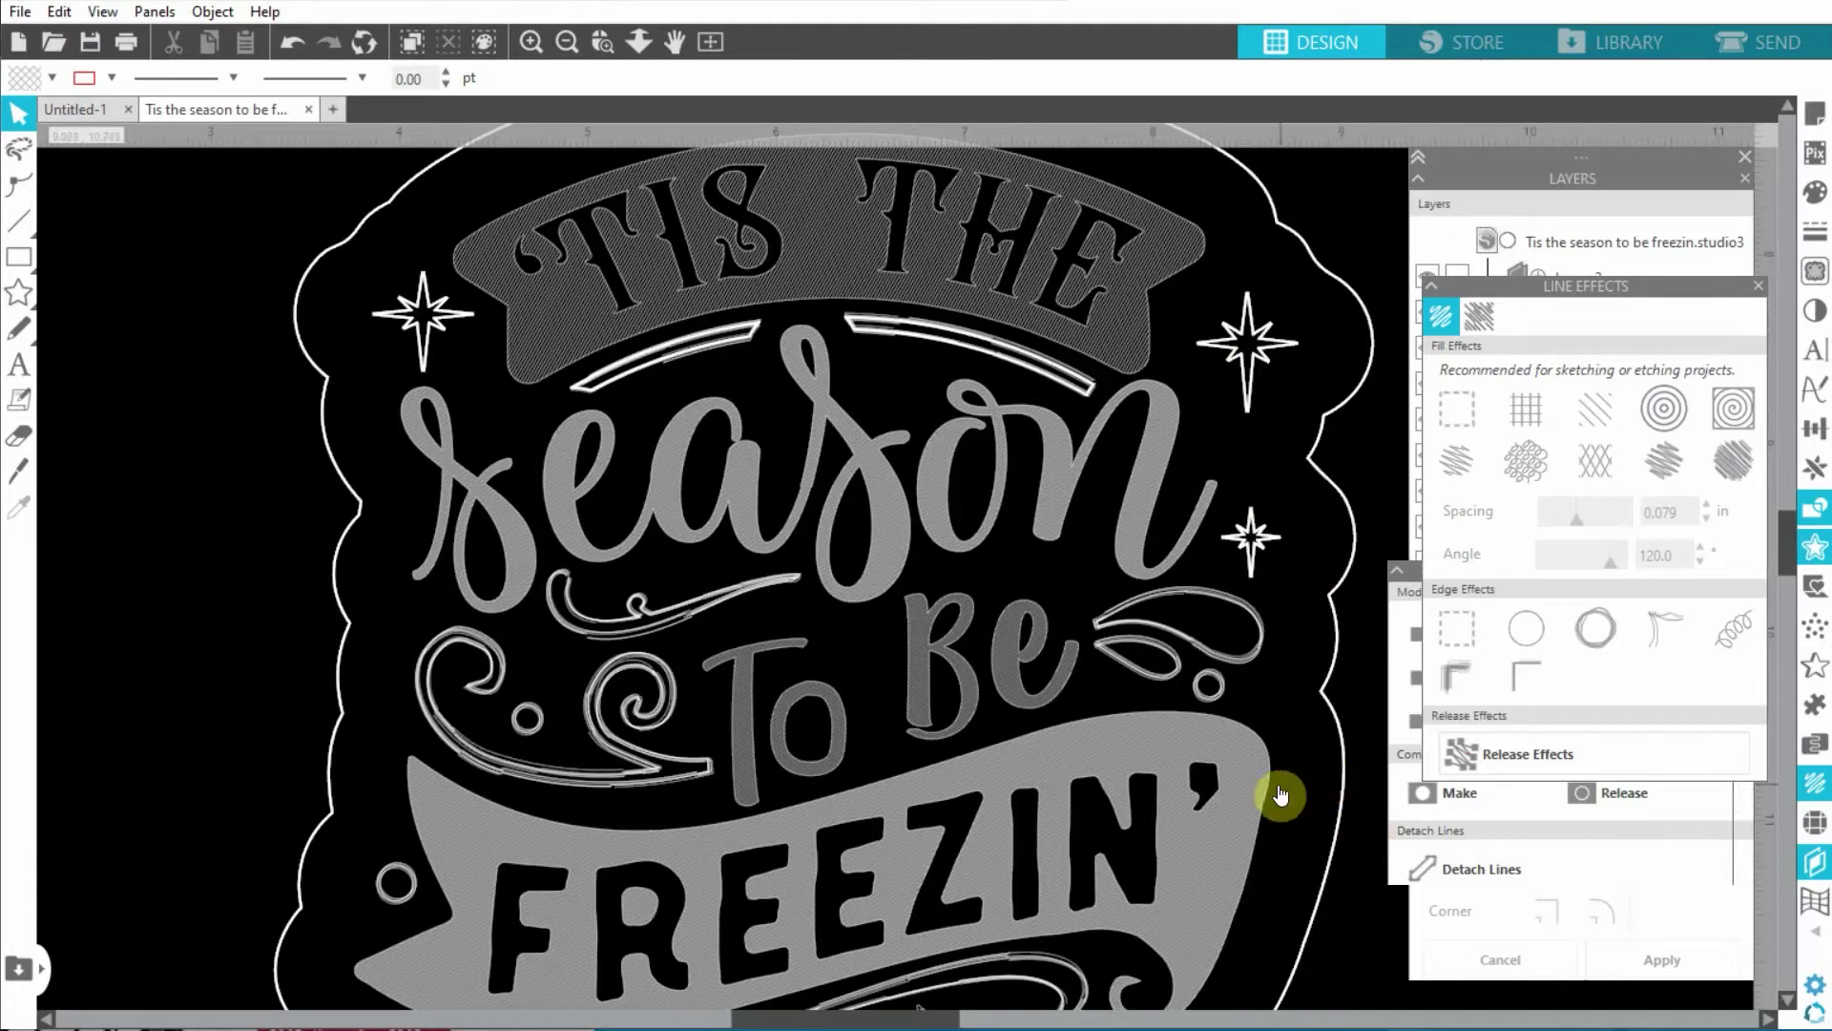
Compare the crosshatch and parallel-line fills on the "FREEZIN'" banner, settle on parallel lines, and colour them white
click(1251, 807)
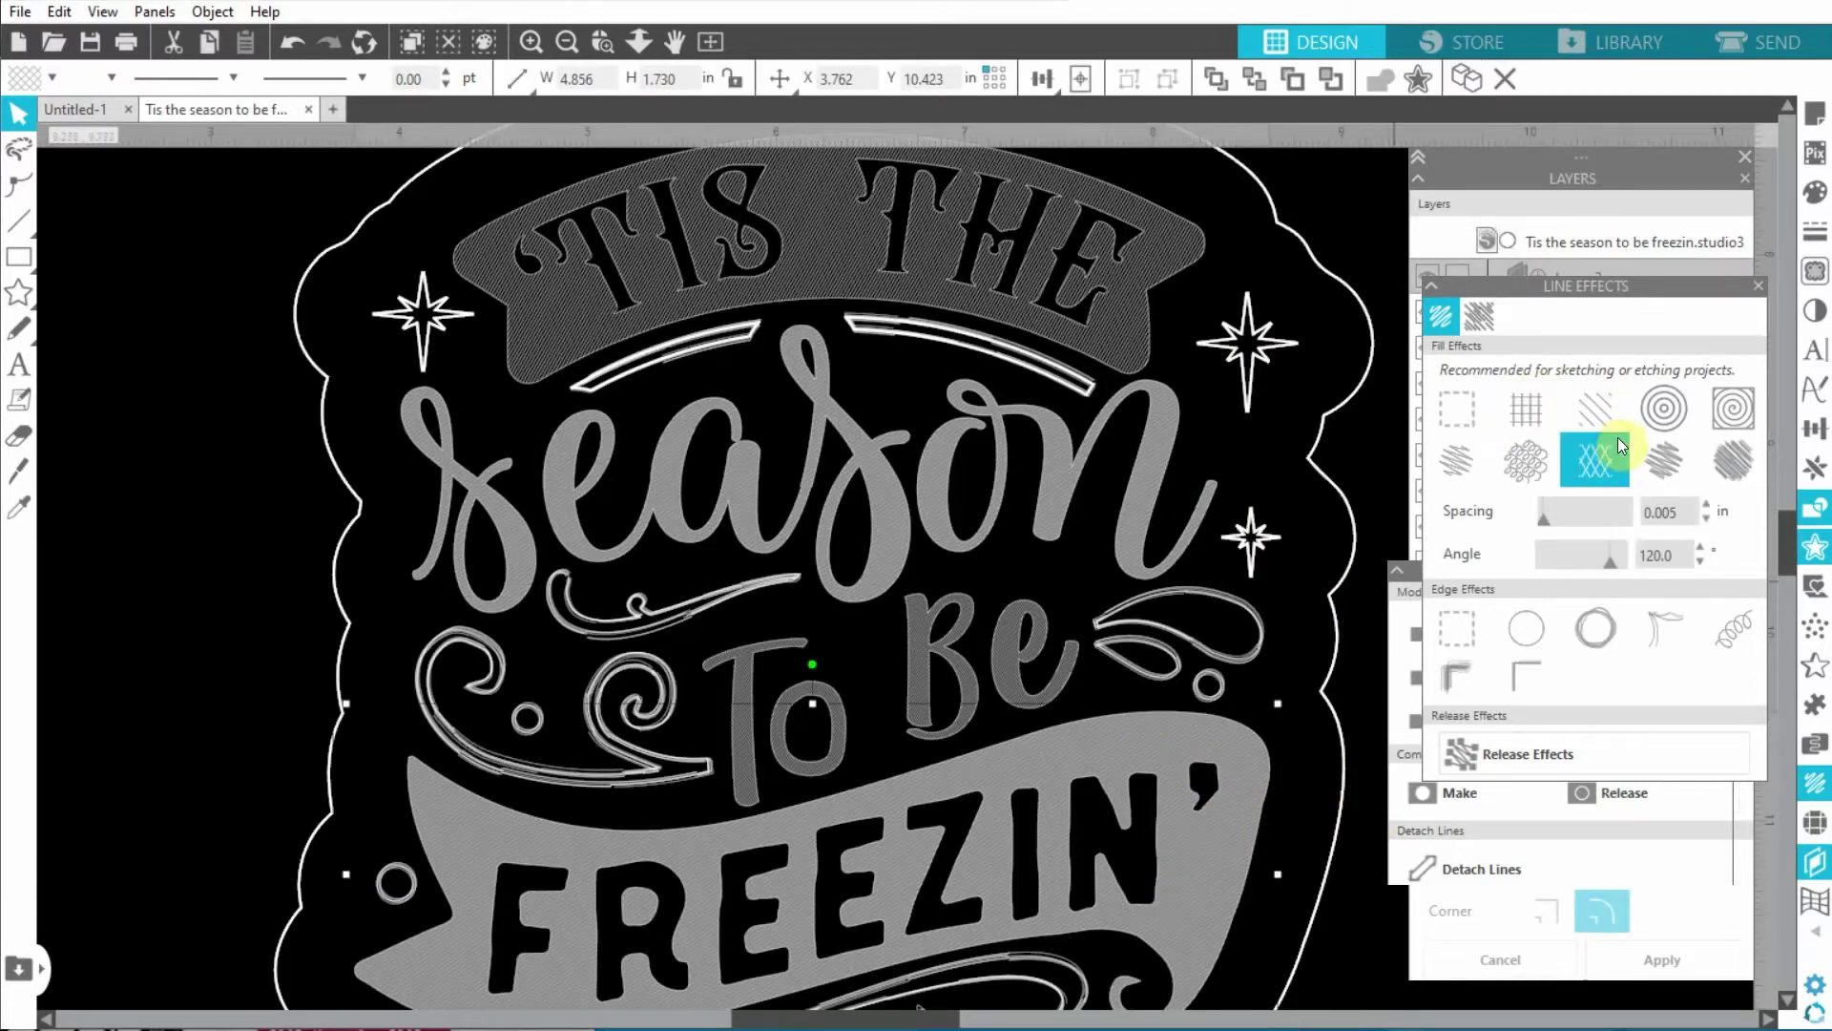
click(1595, 453)
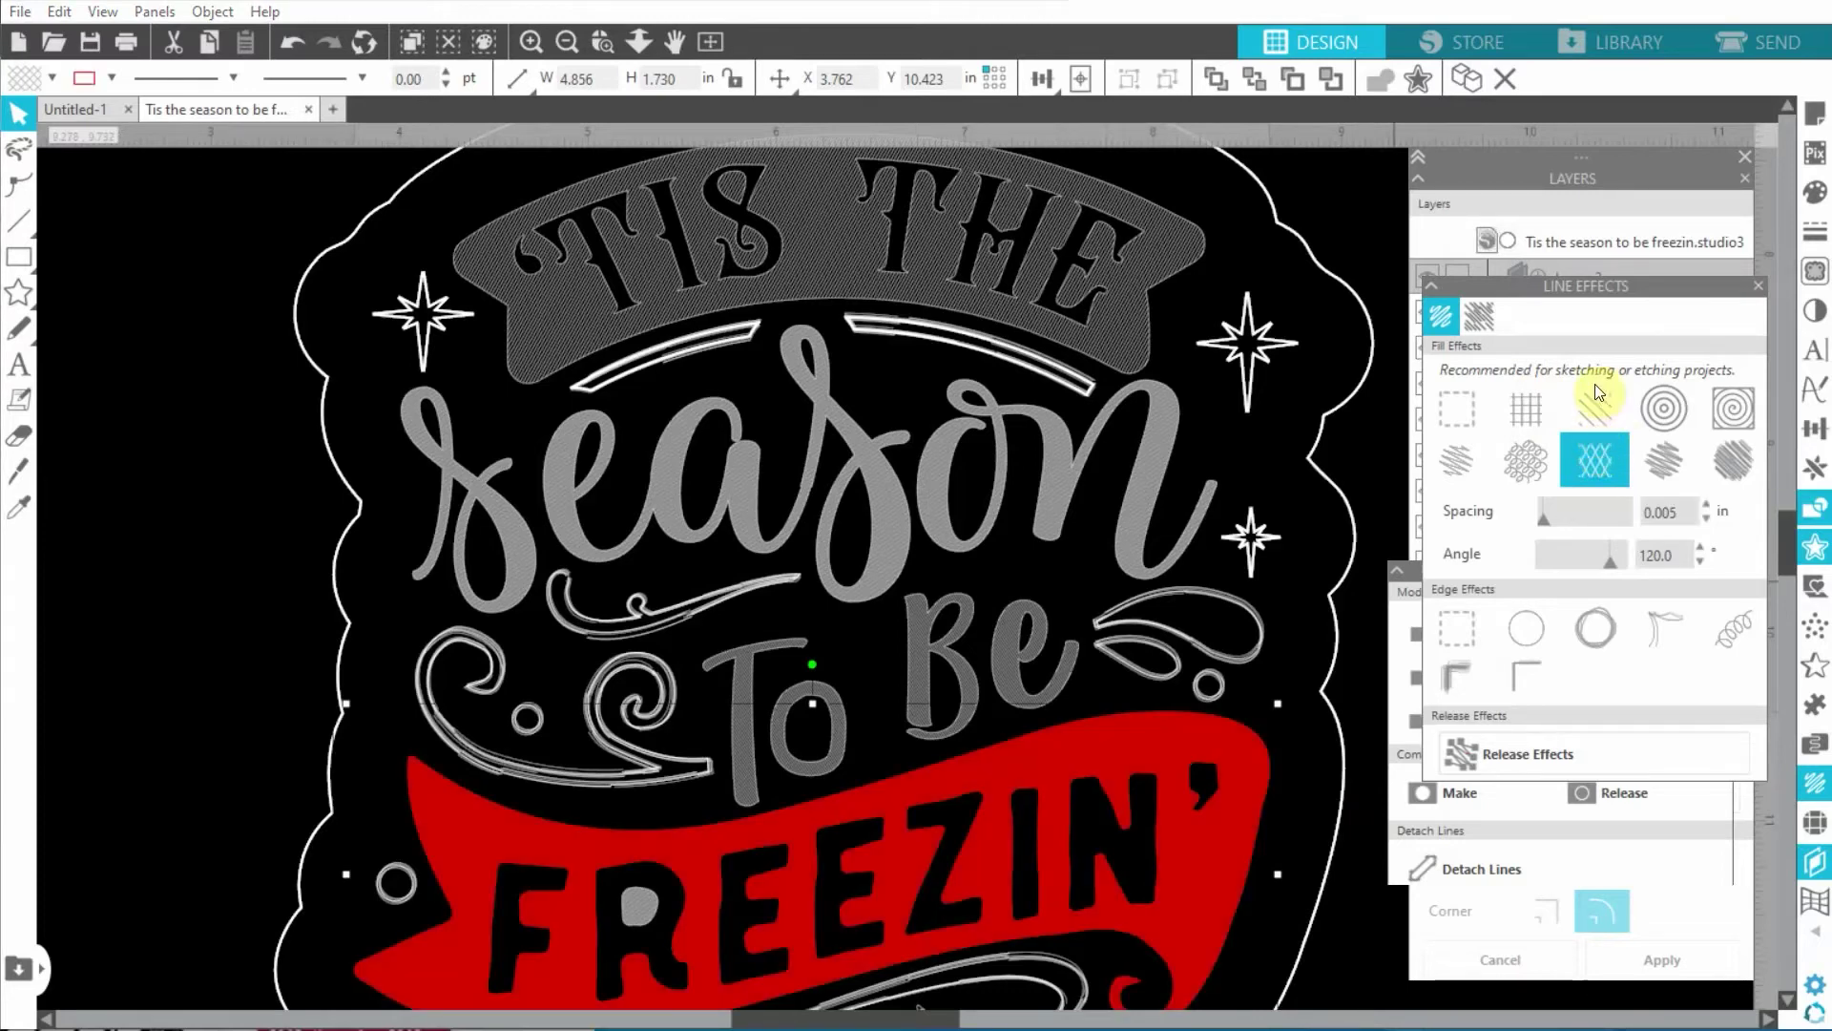
click(1597, 401)
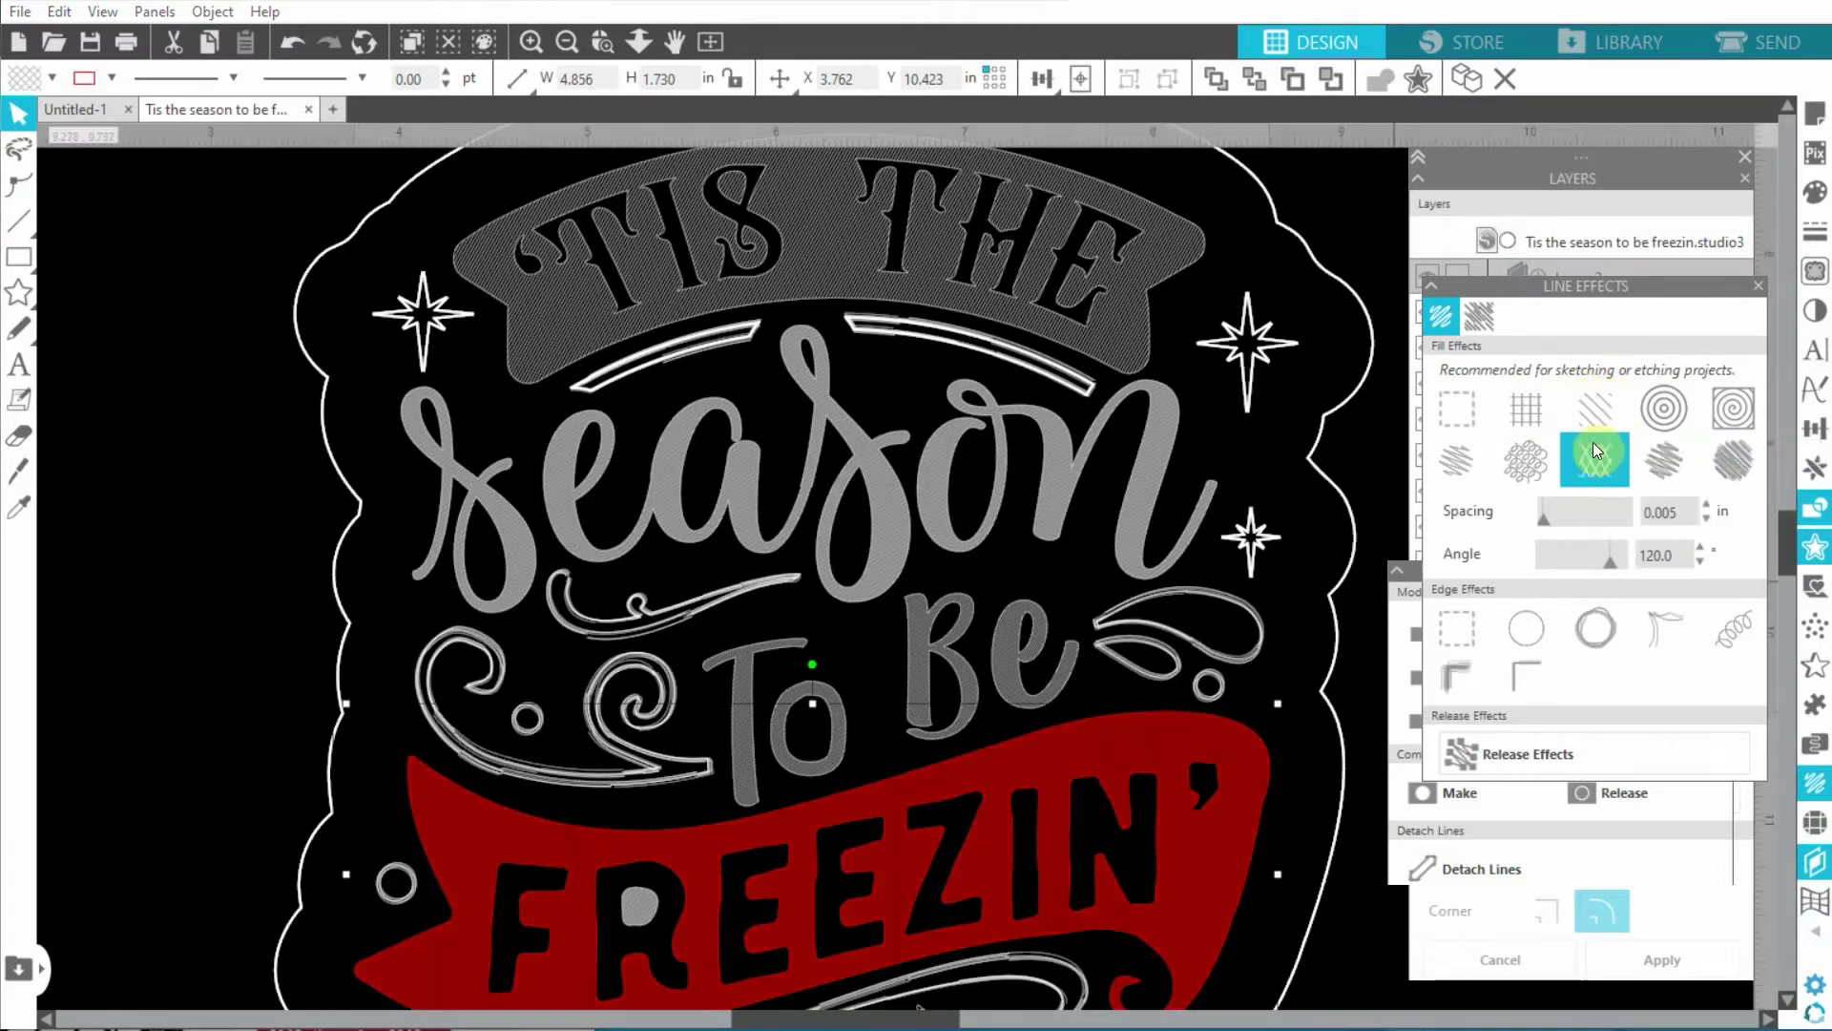
click(1597, 460)
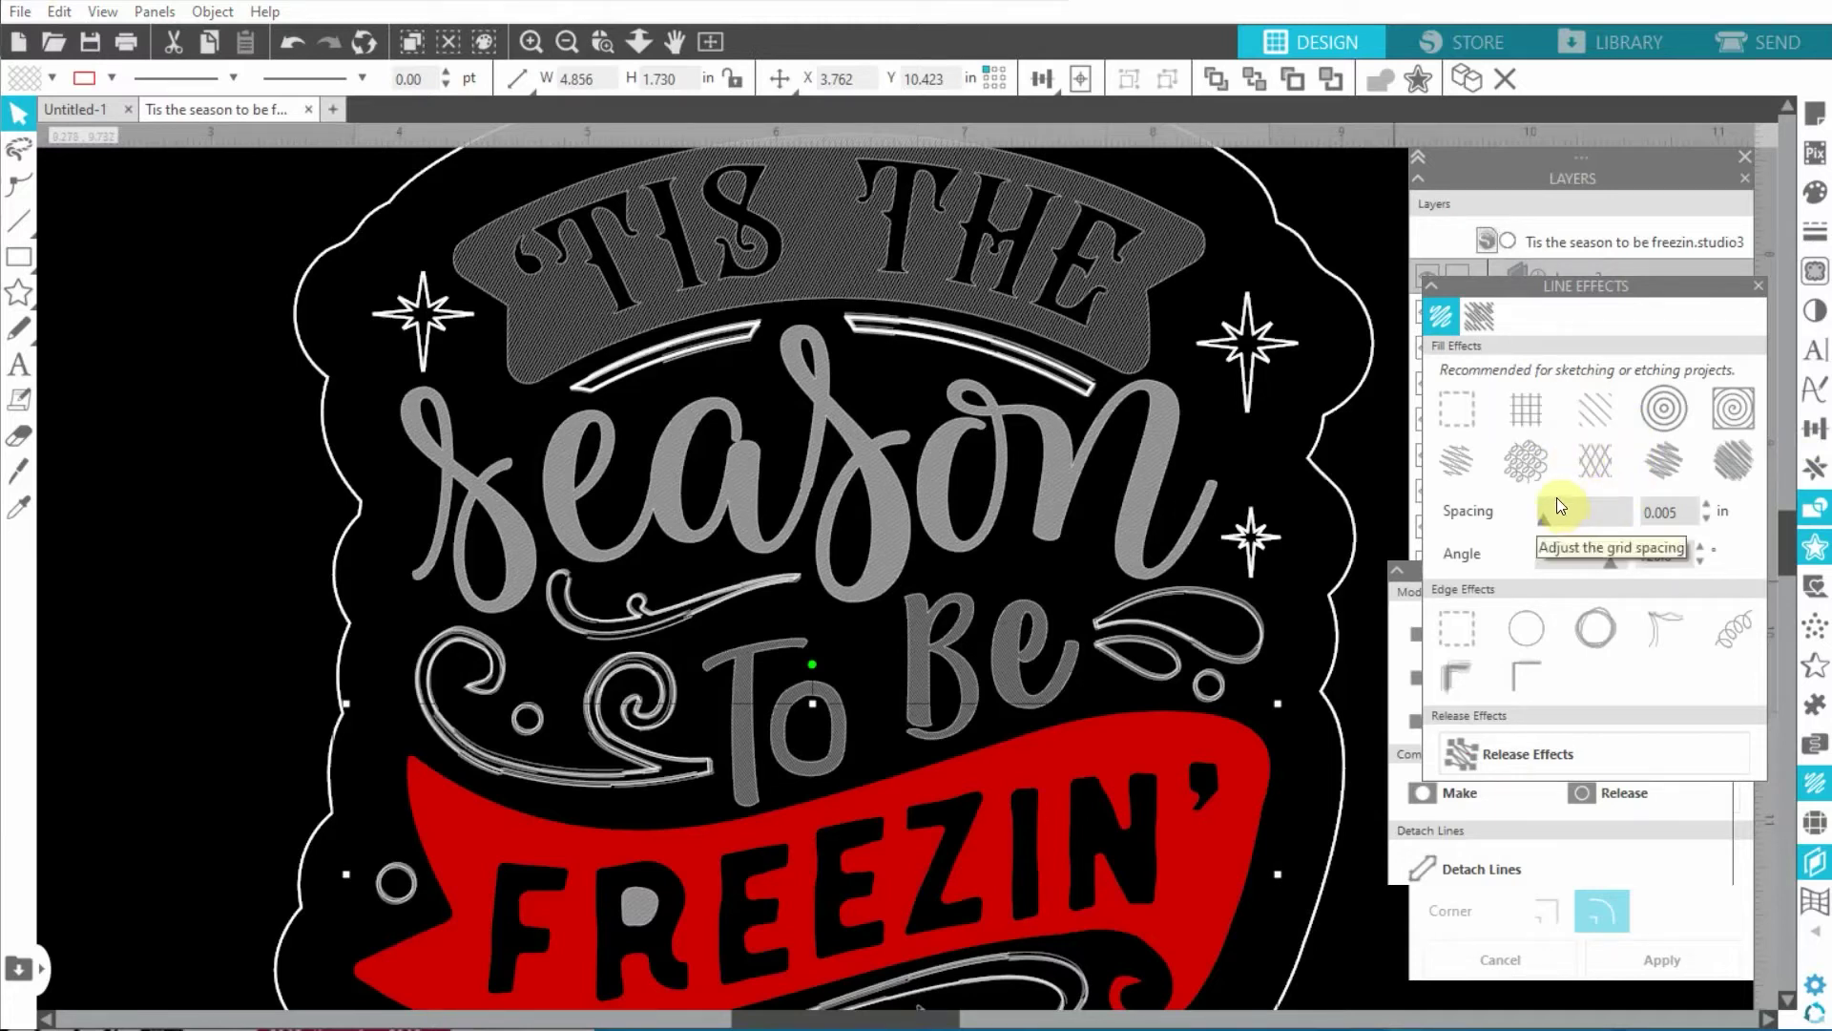
click(1611, 402)
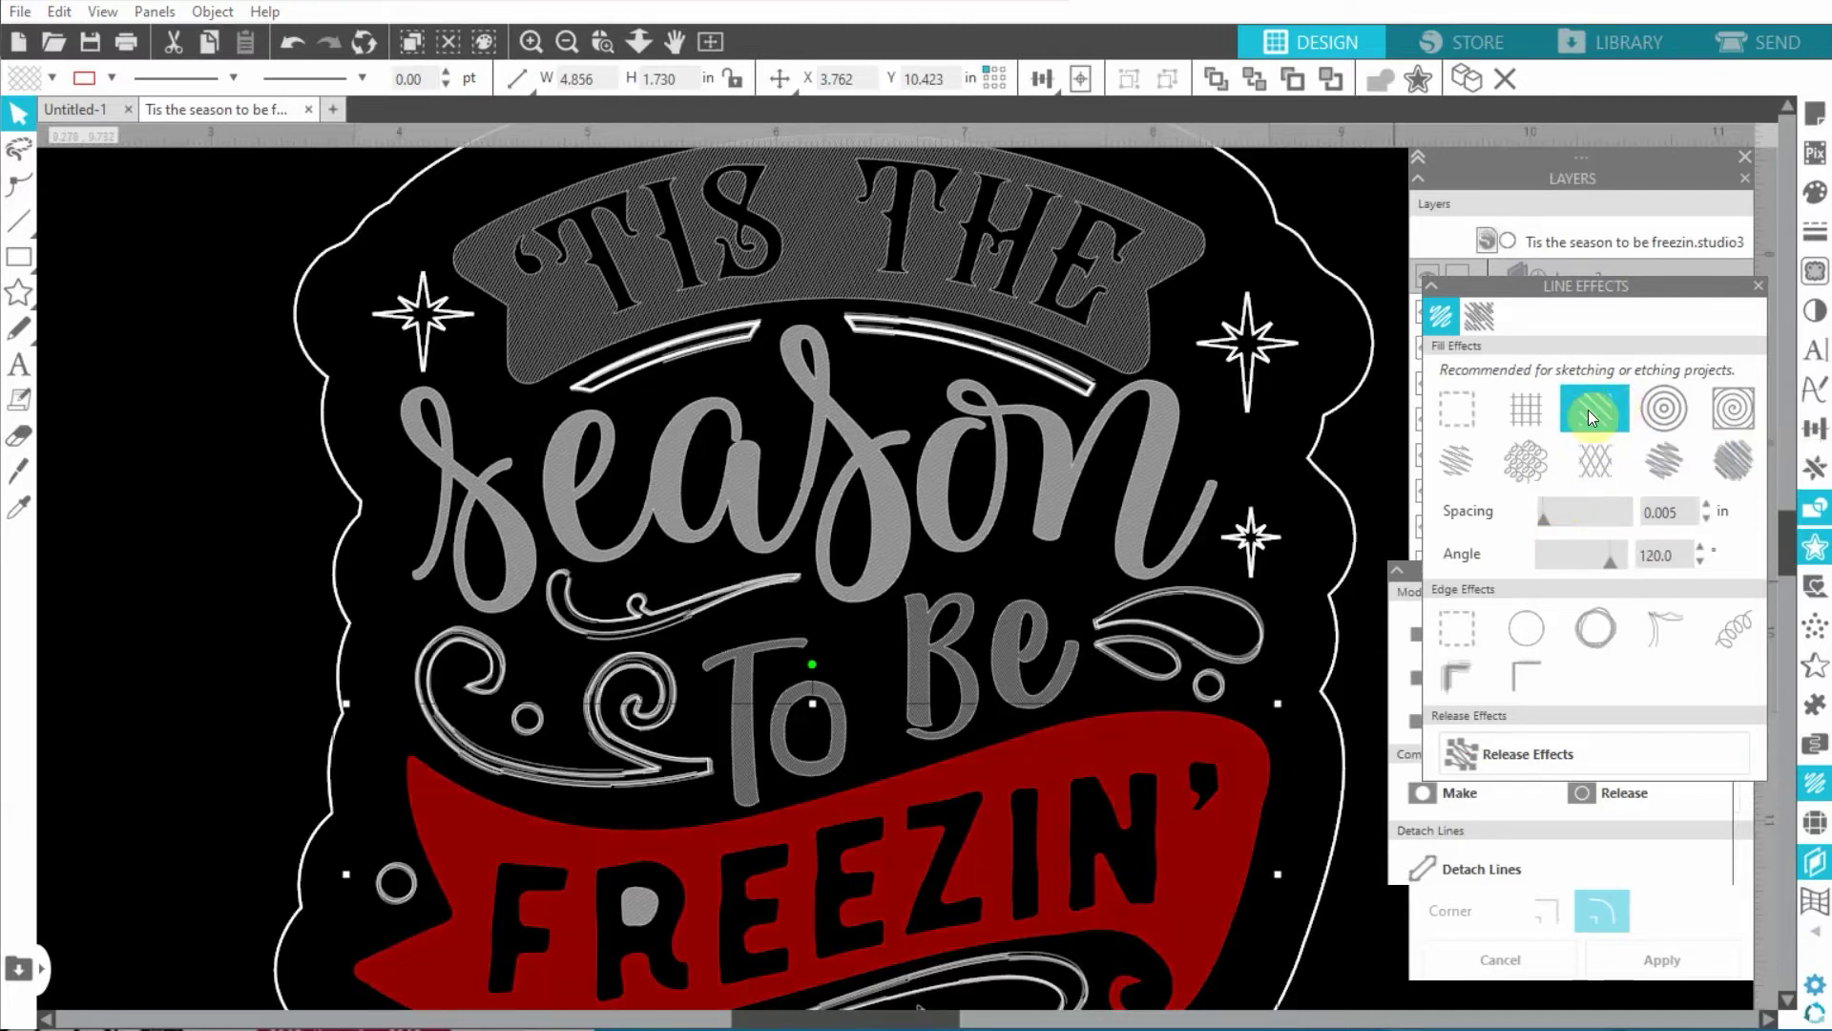
click(112, 78)
click(106, 112)
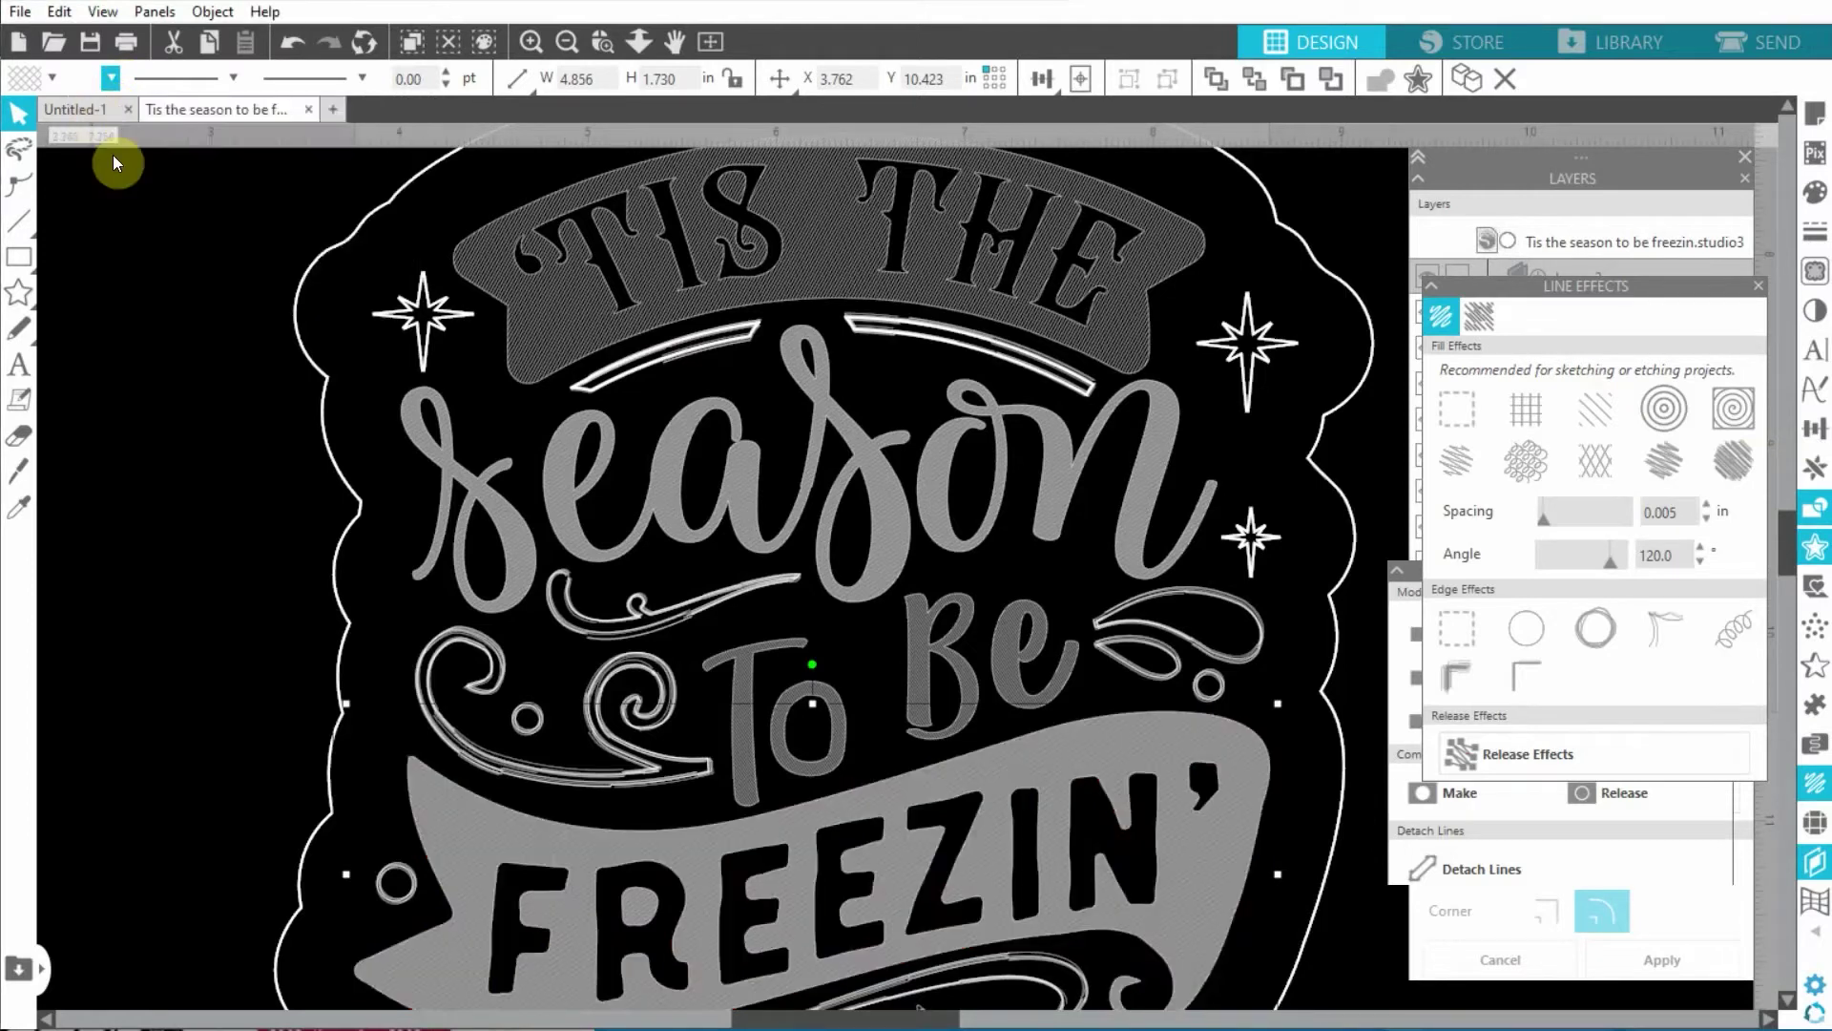
Save a copy of the design to the hard drive in SVG format, in the "Tis the season to be freezin" folder
click(914, 212)
scroll(914, 212, up, 1)
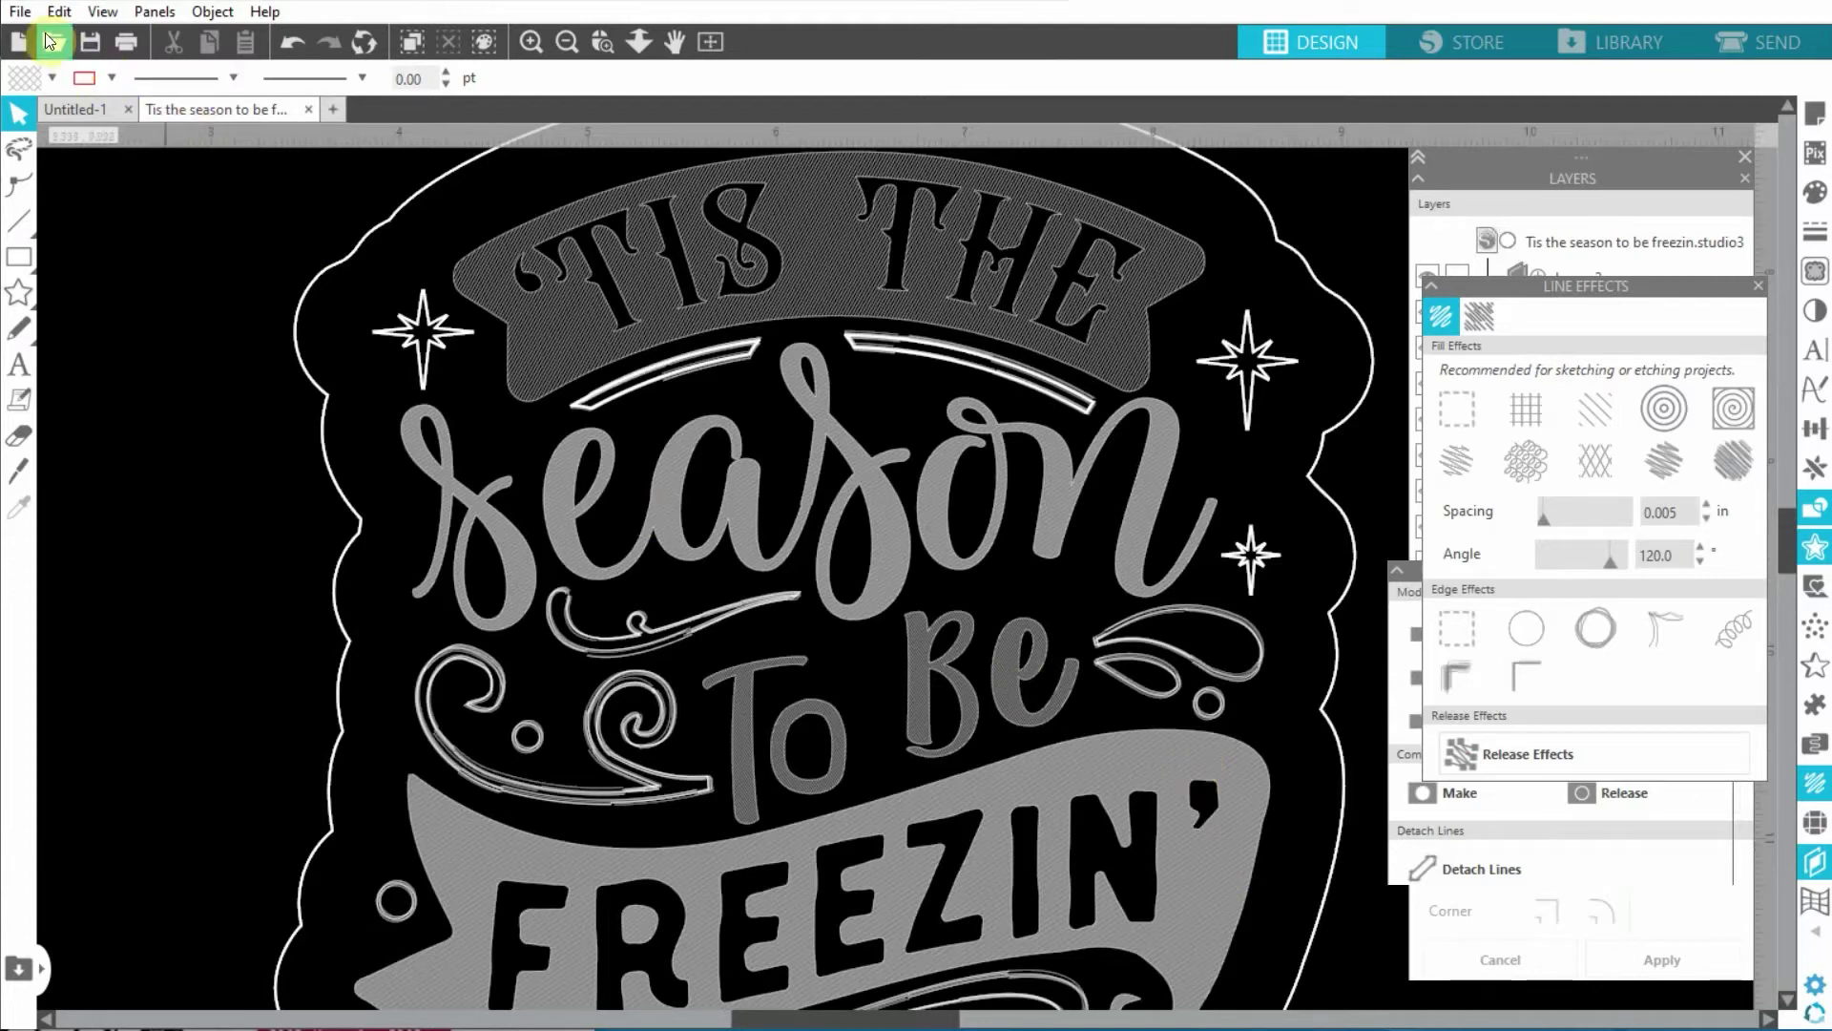
click(21, 13)
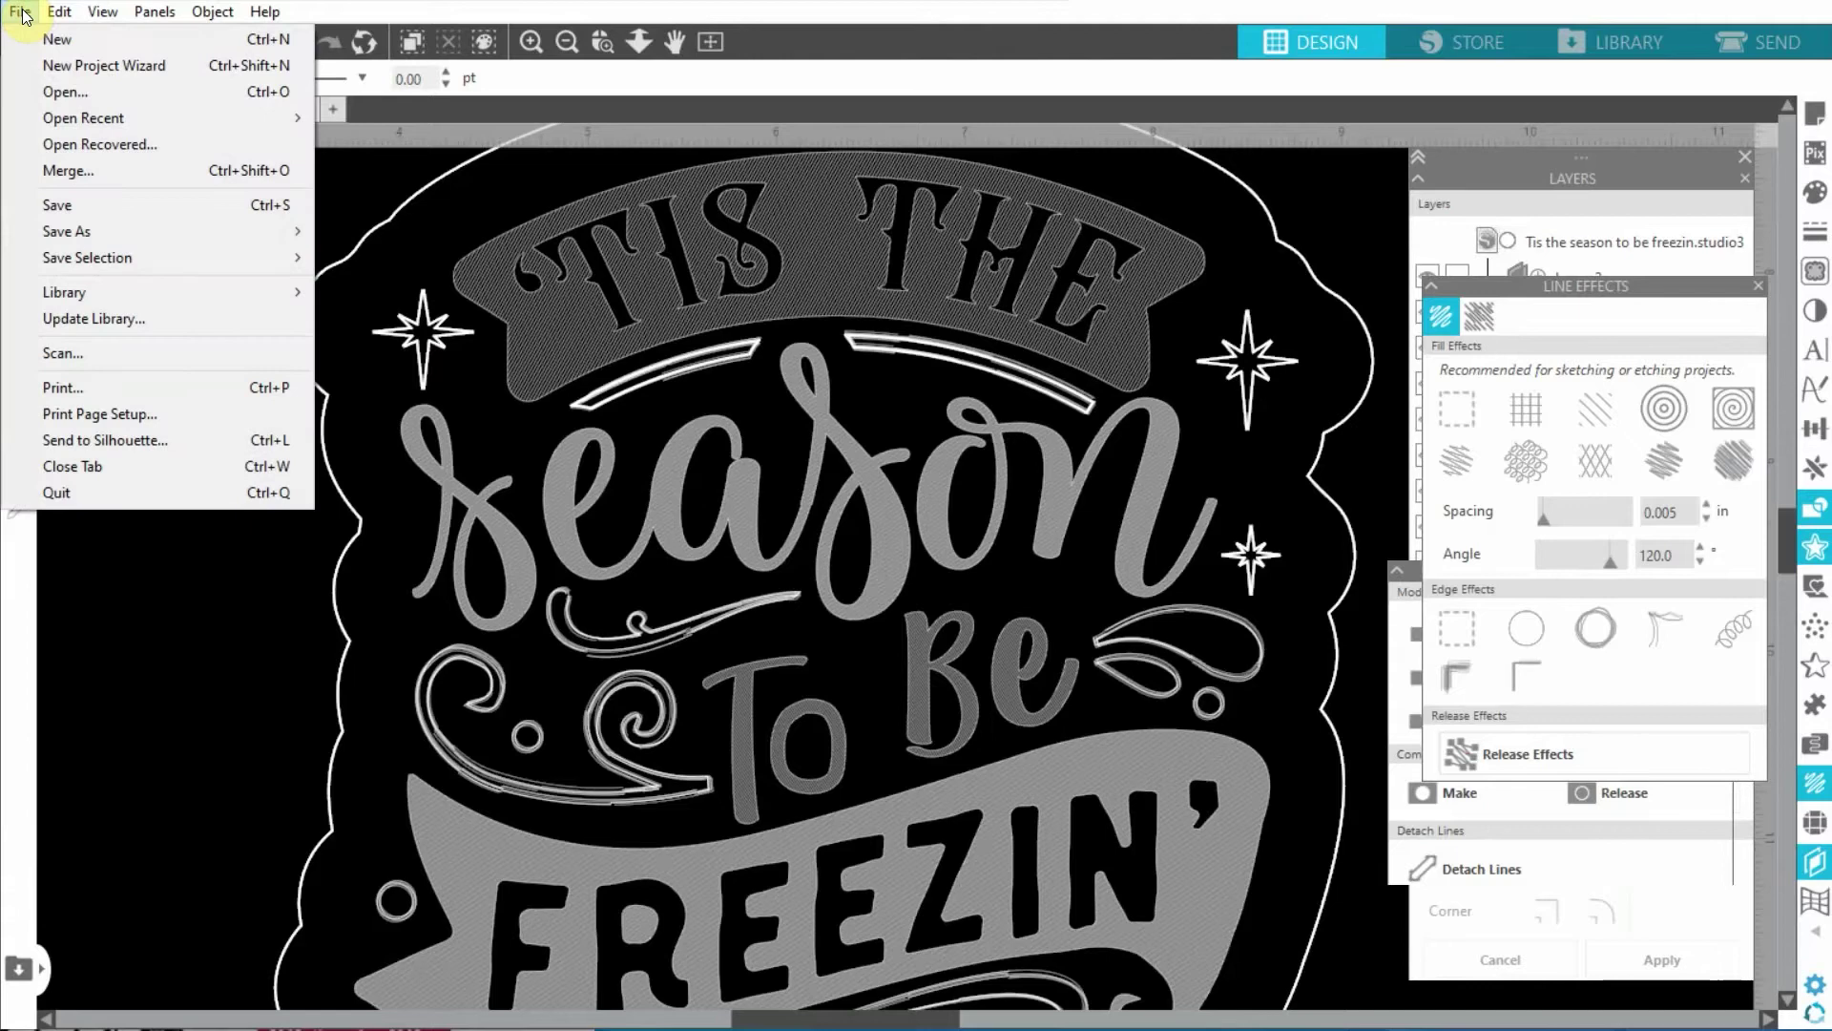
mouse_move(136, 233)
click(420, 232)
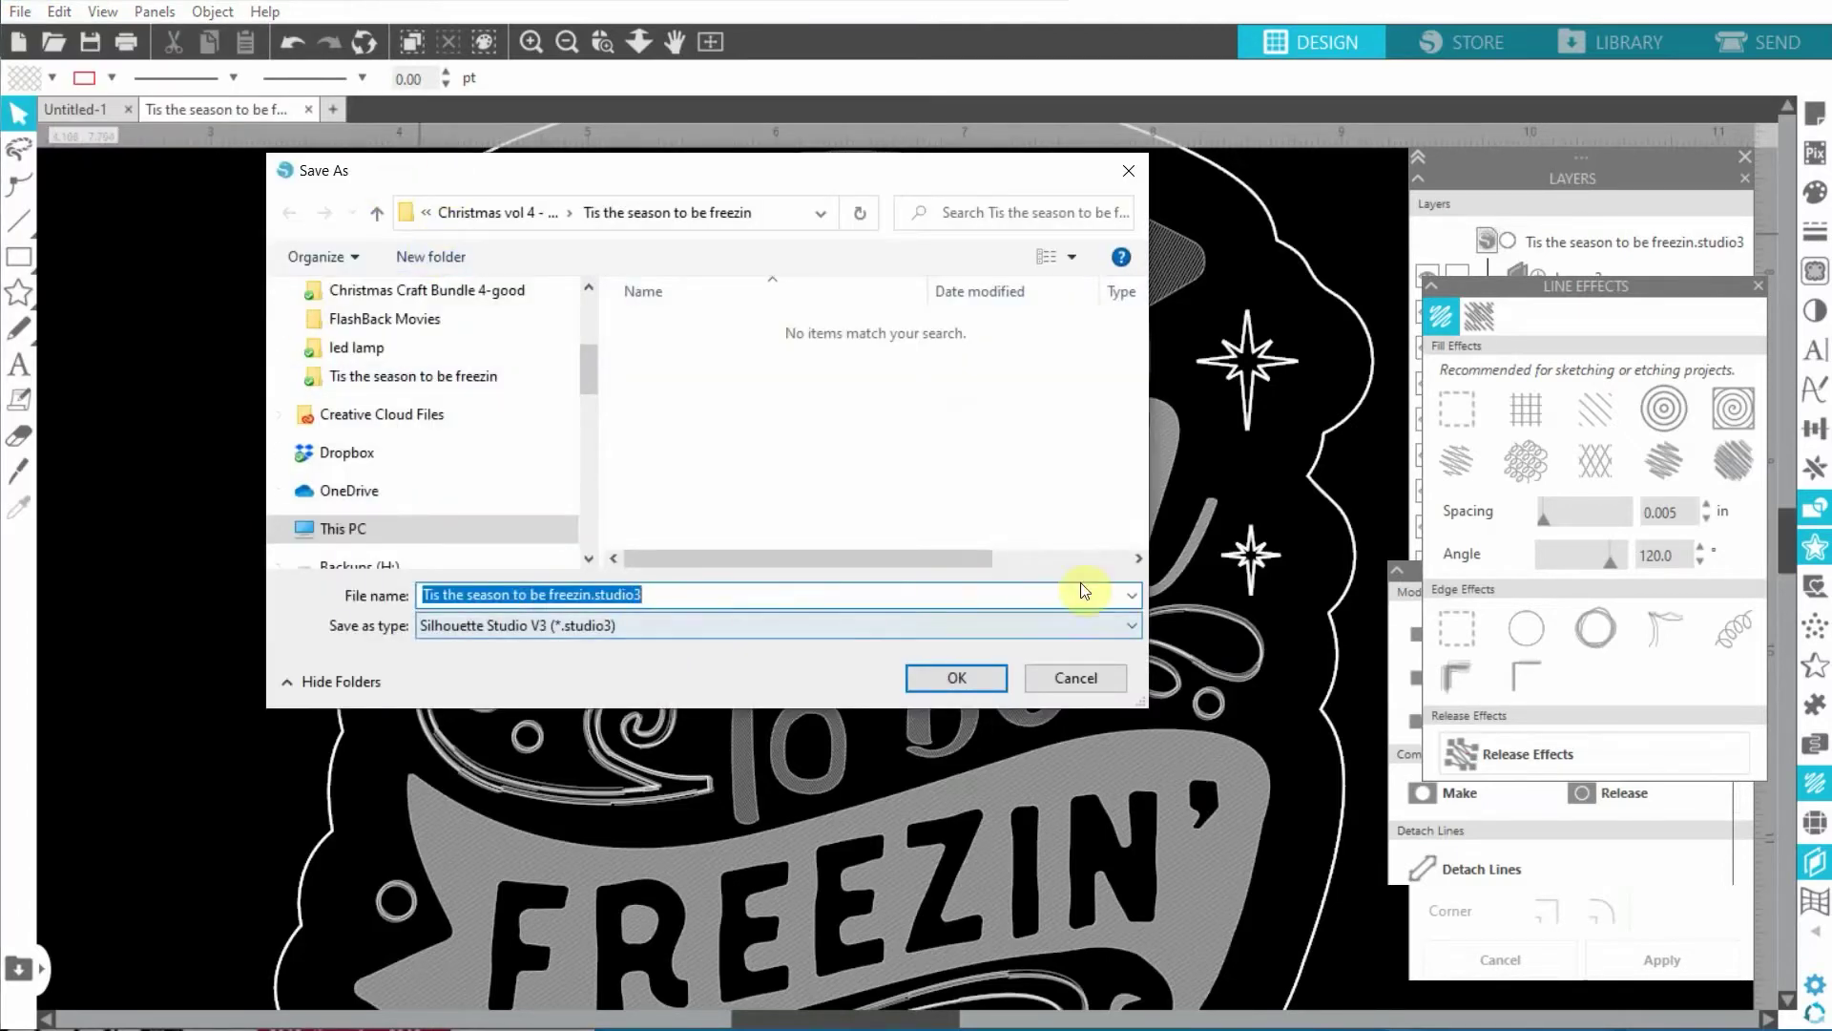
click(1130, 627)
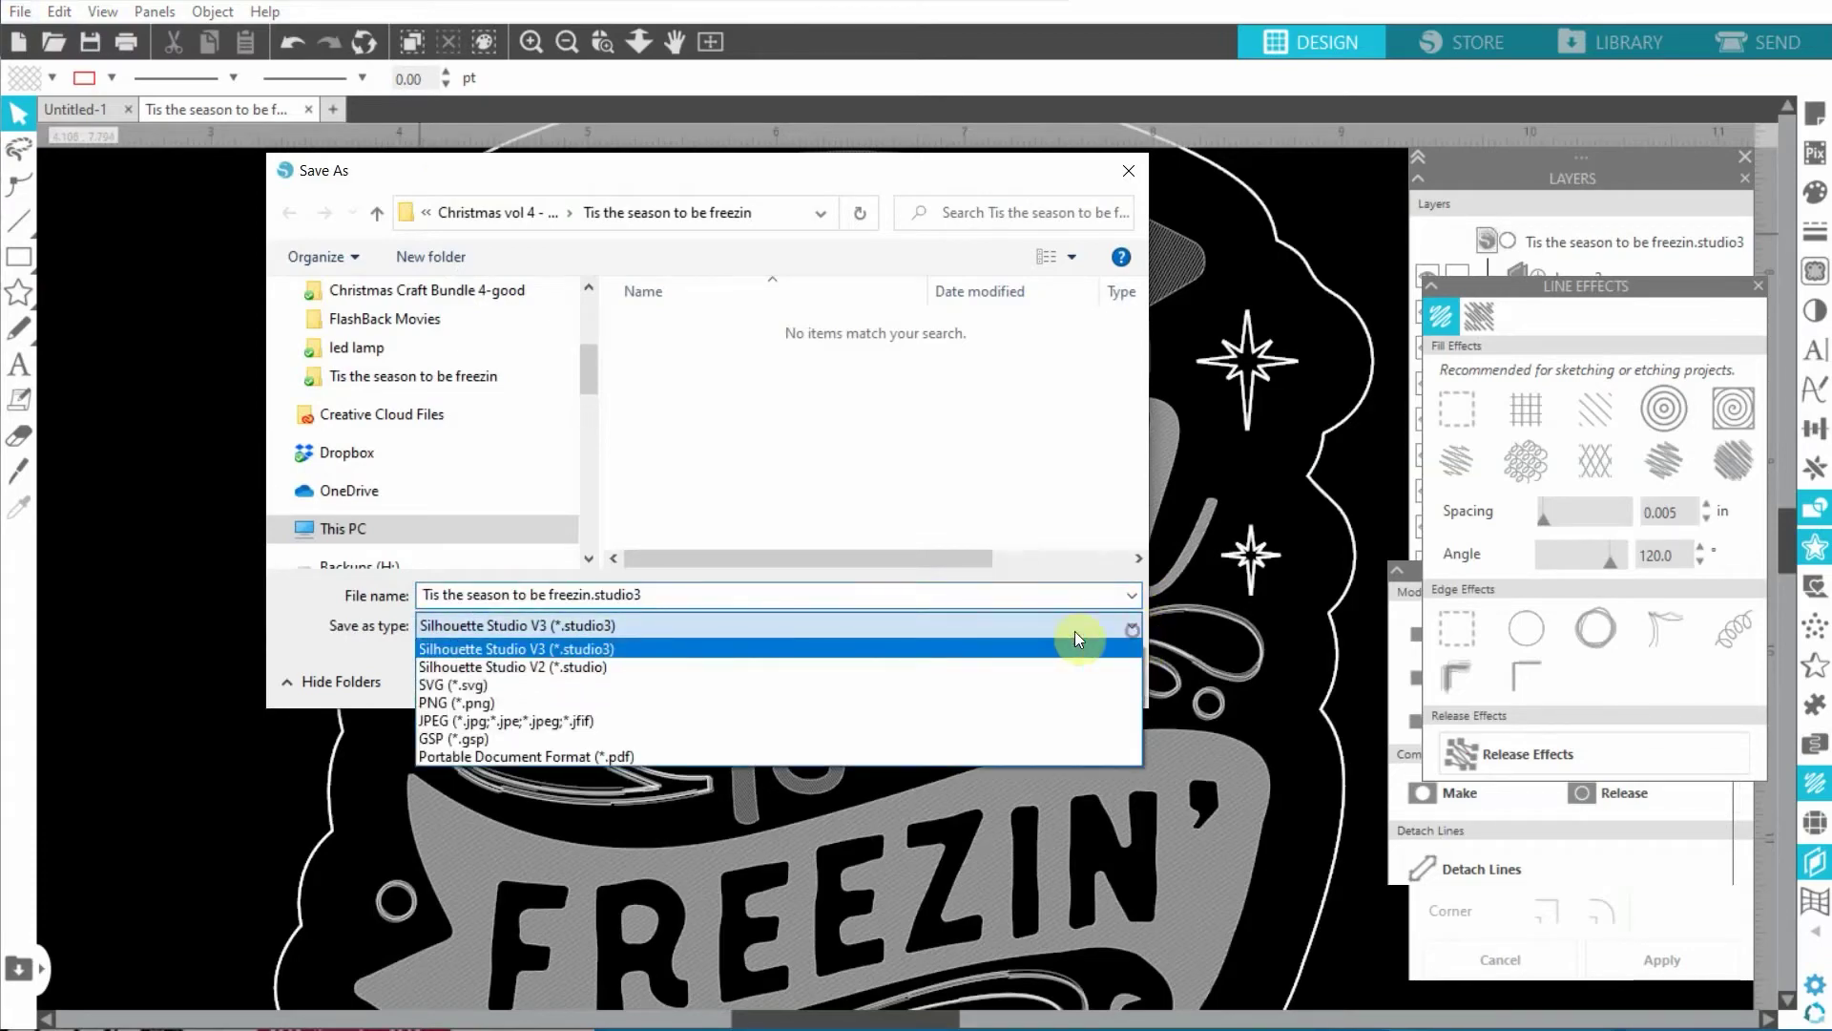
click(536, 686)
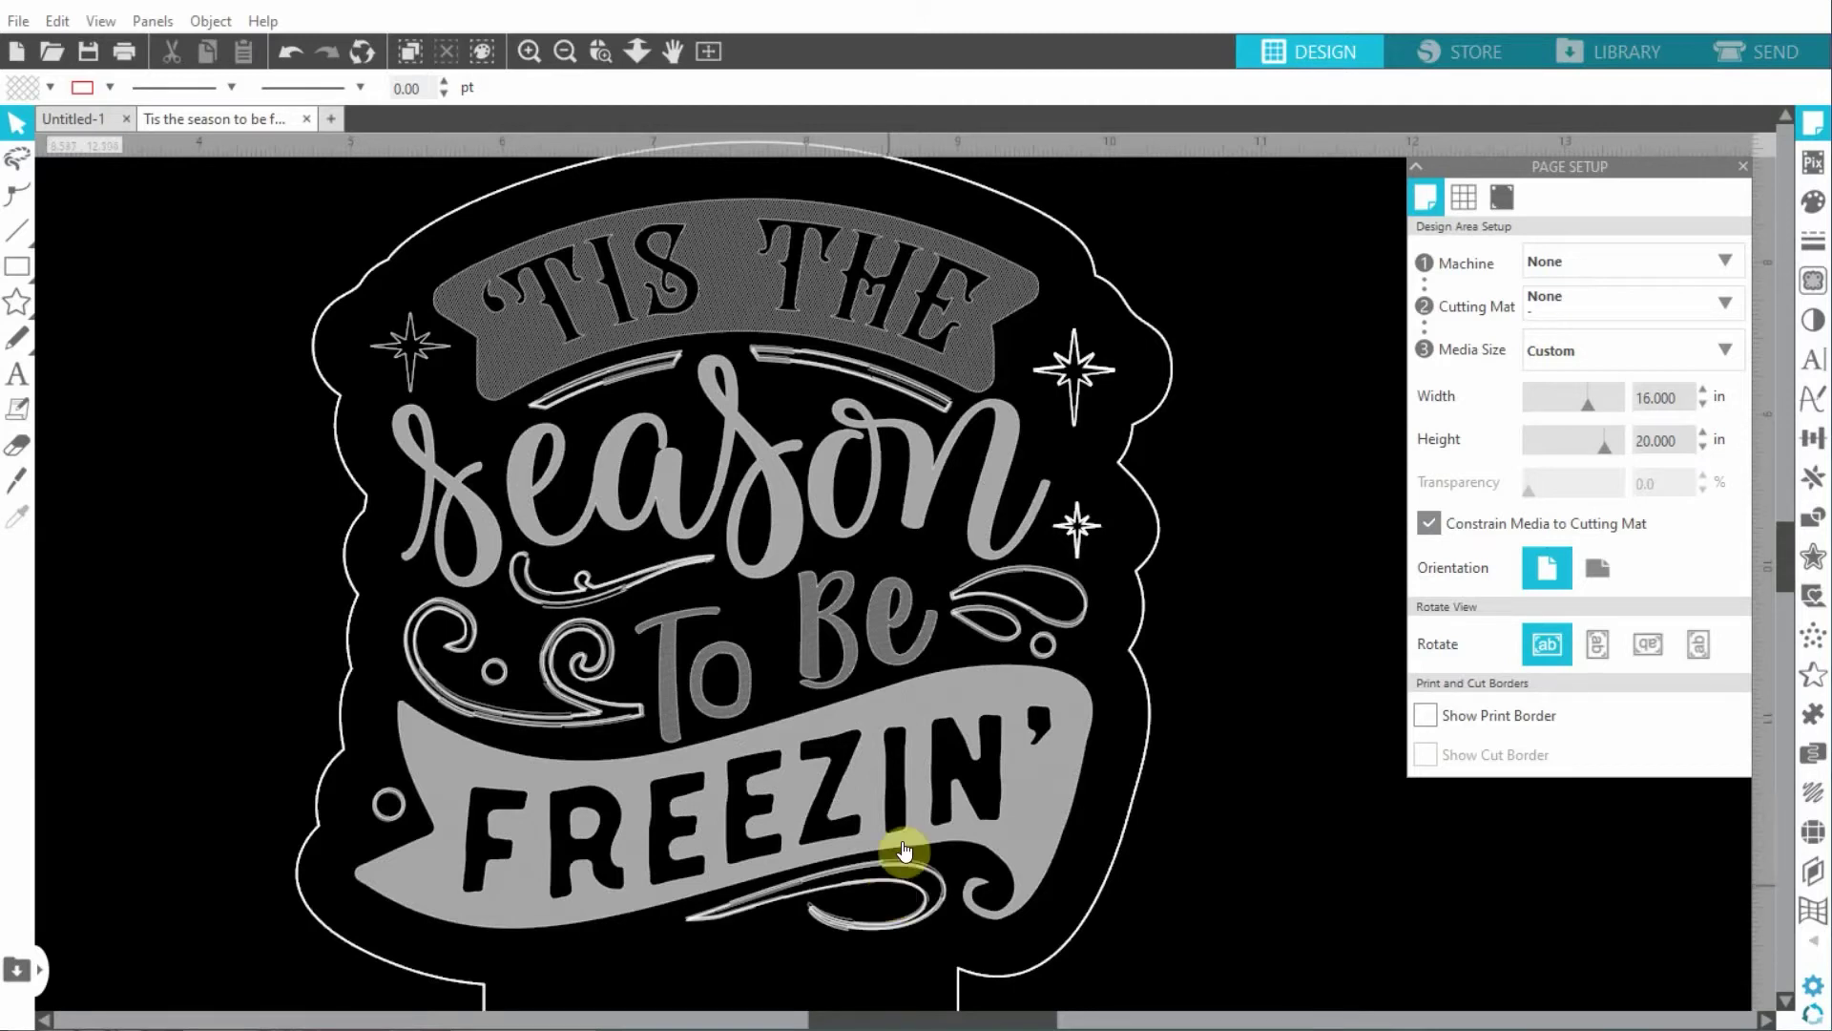
scroll(1089, 737, up, 1)
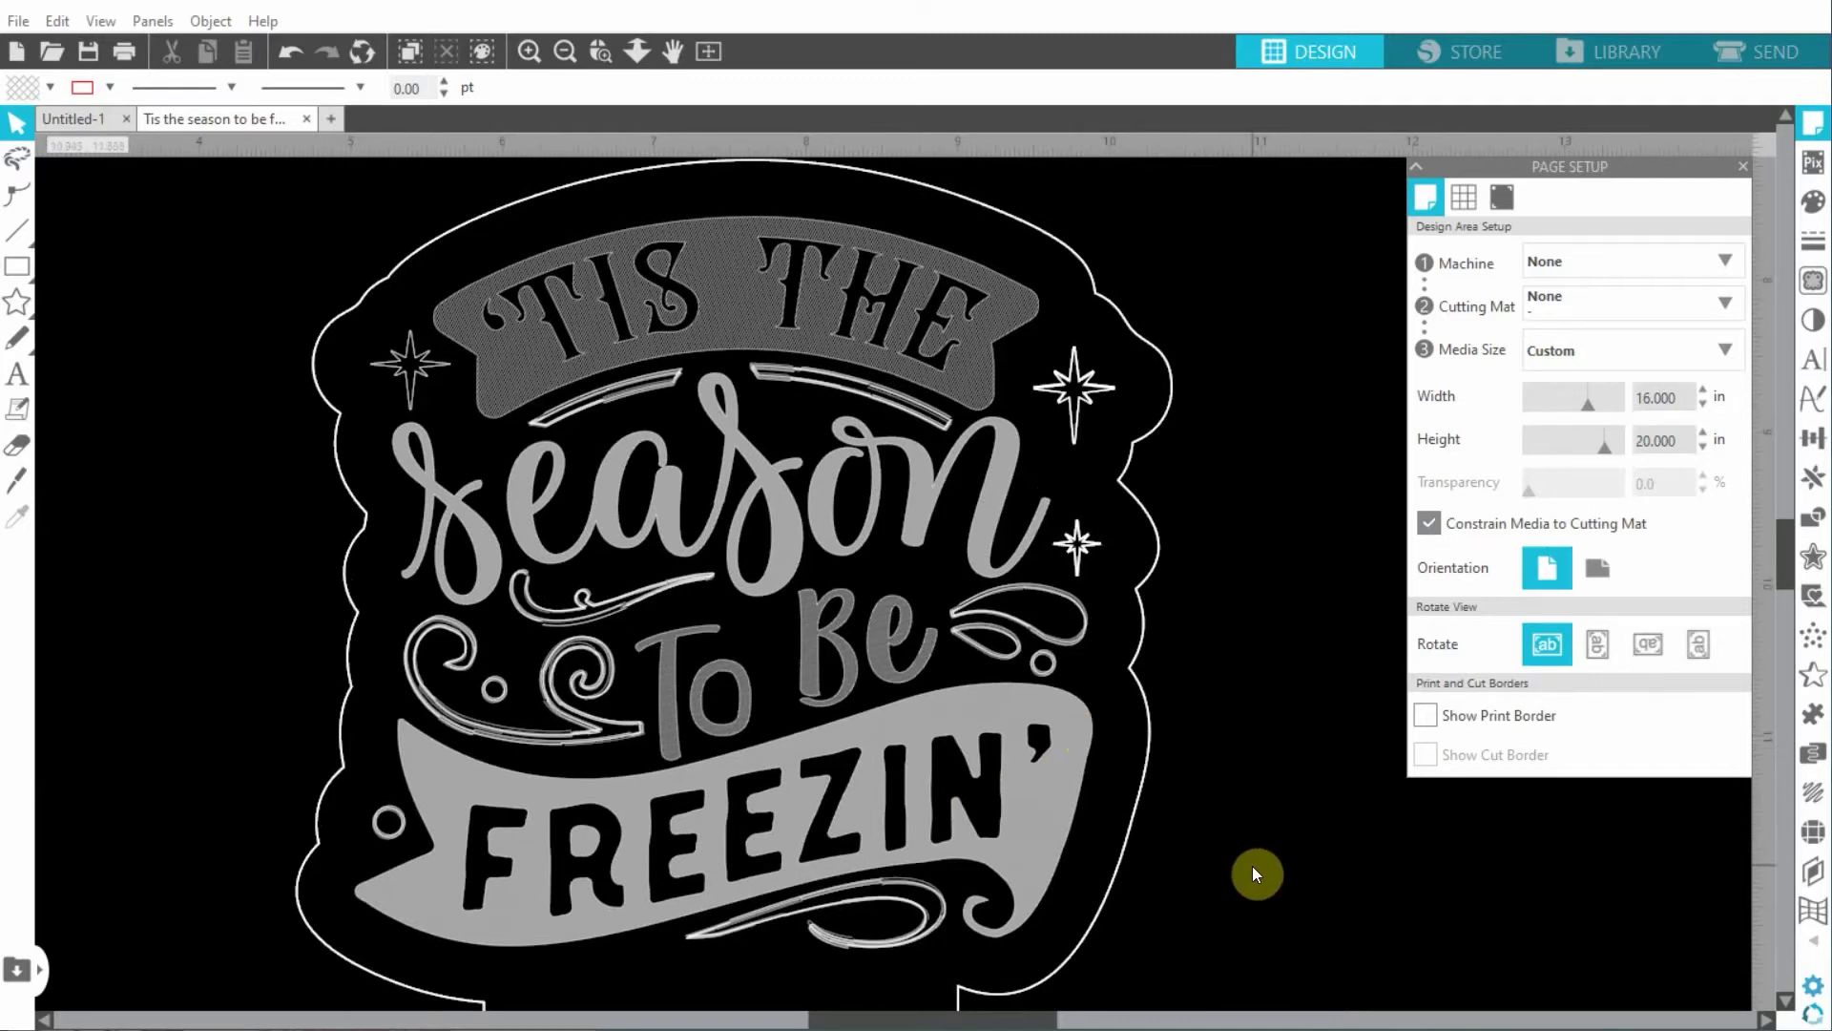
click(57, 21)
click(107, 318)
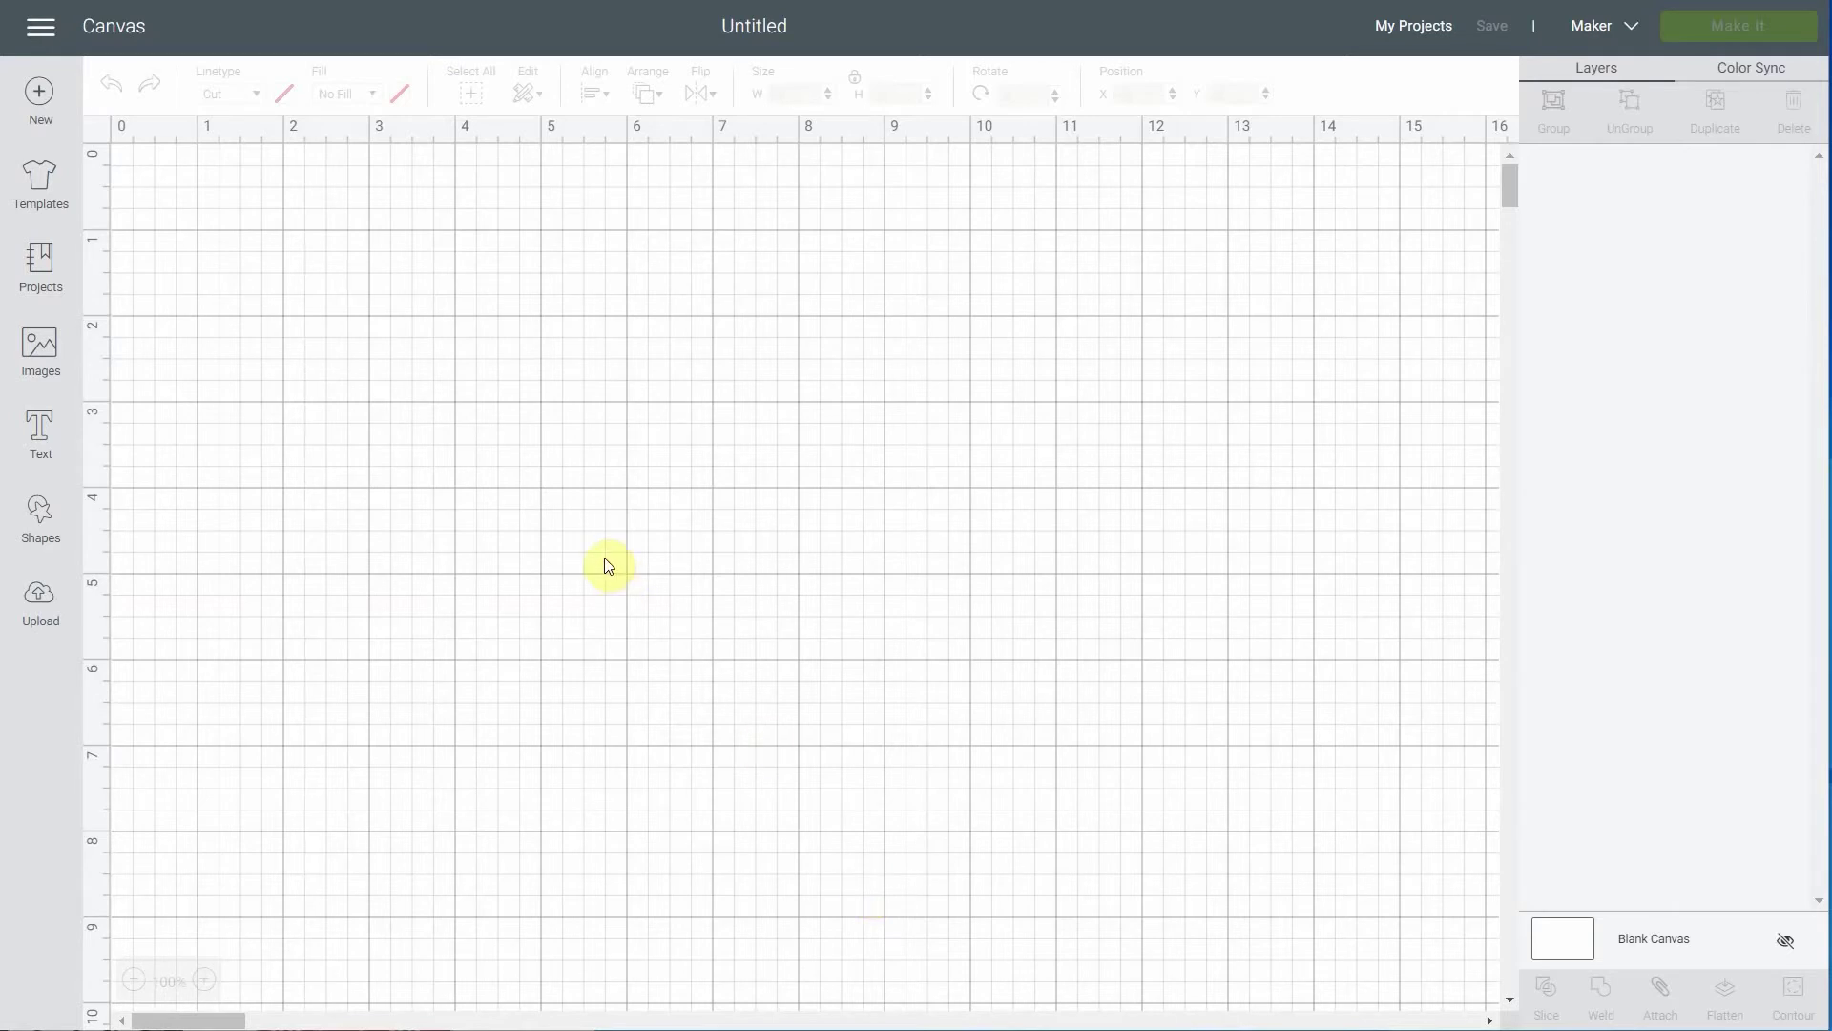
Upload the SVG file "Tis the season to be freezin-FR-EN" and save it to the uploaded images under that name
click(41, 607)
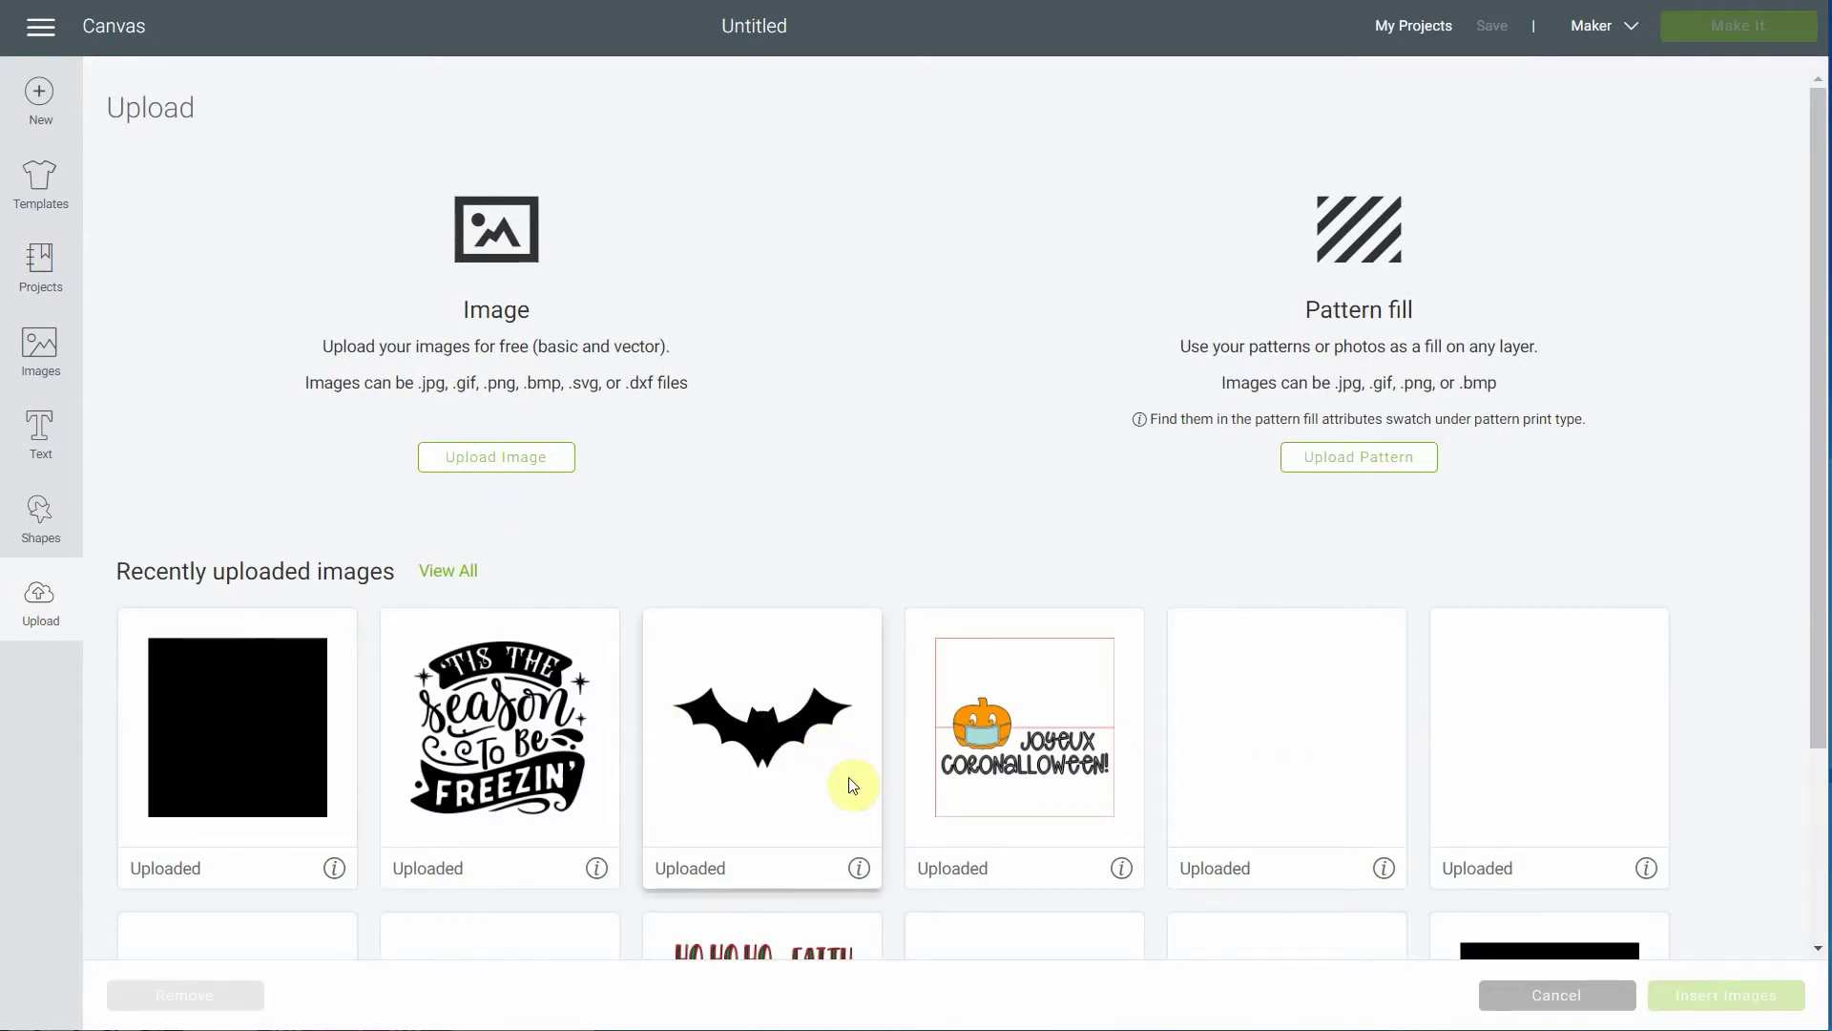
click(540, 464)
click(943, 515)
click(560, 713)
click(1360, 1023)
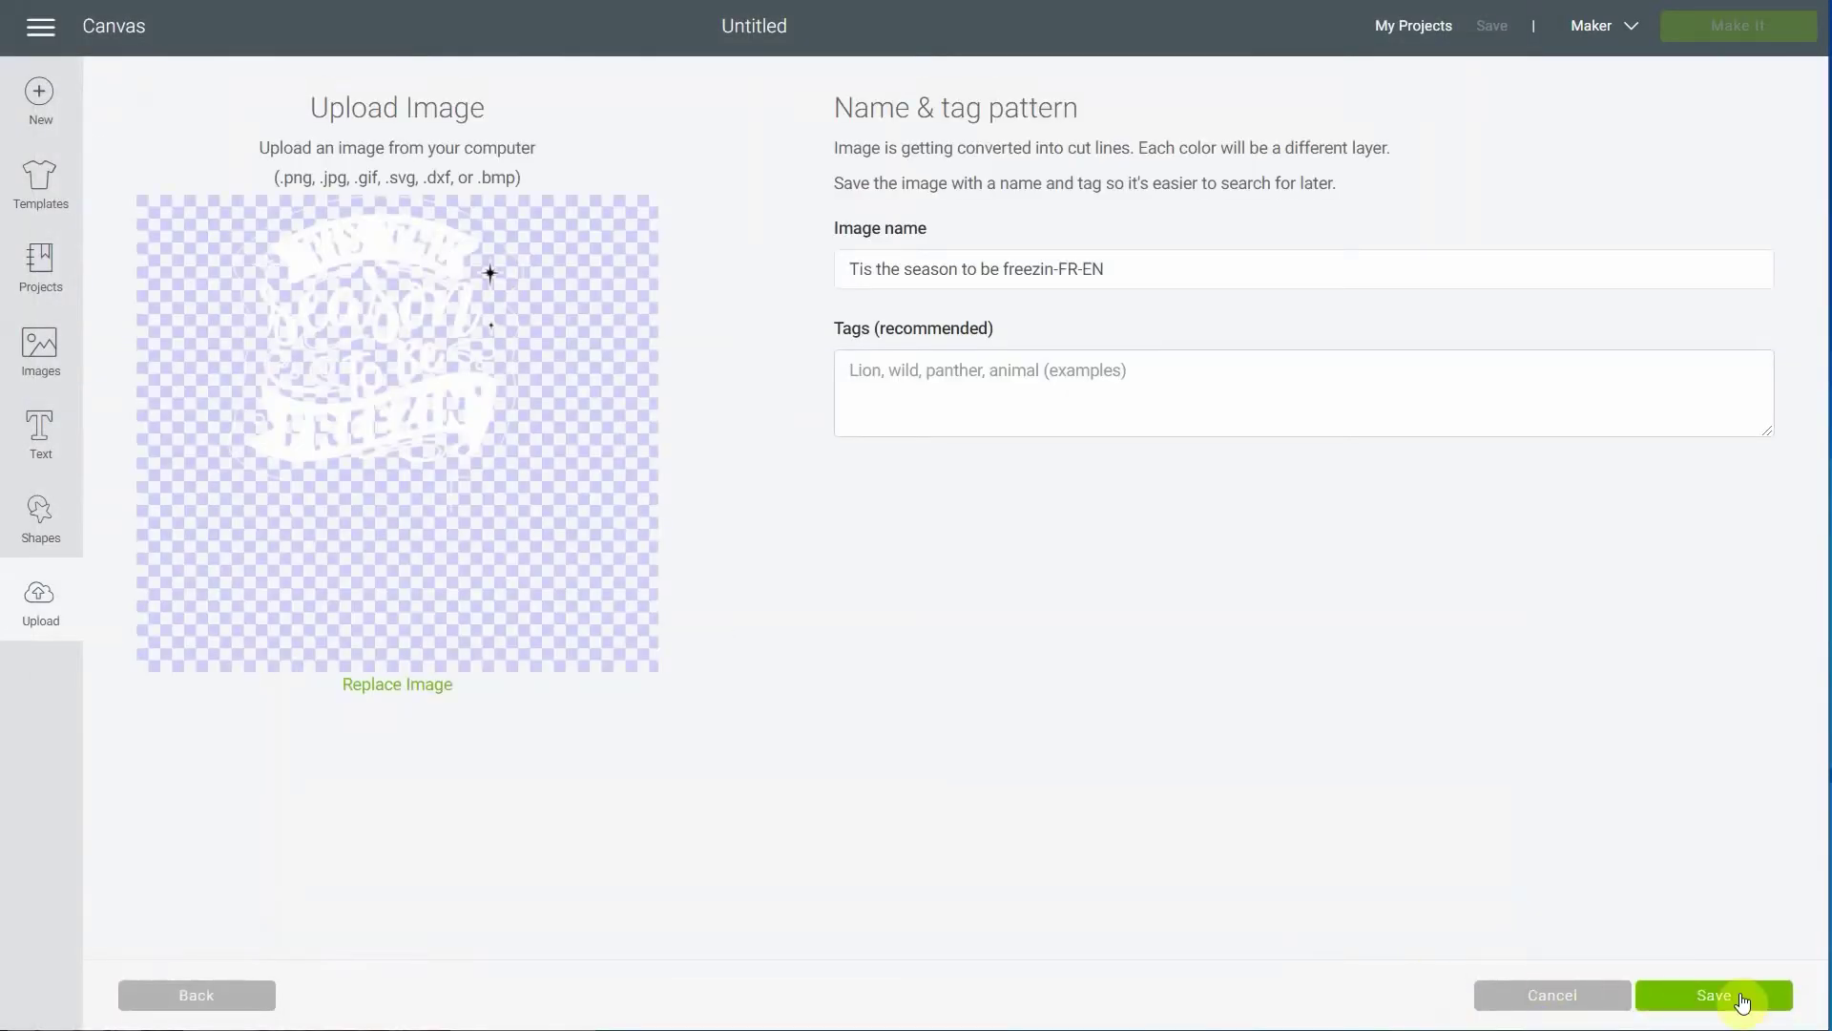
click(1716, 994)
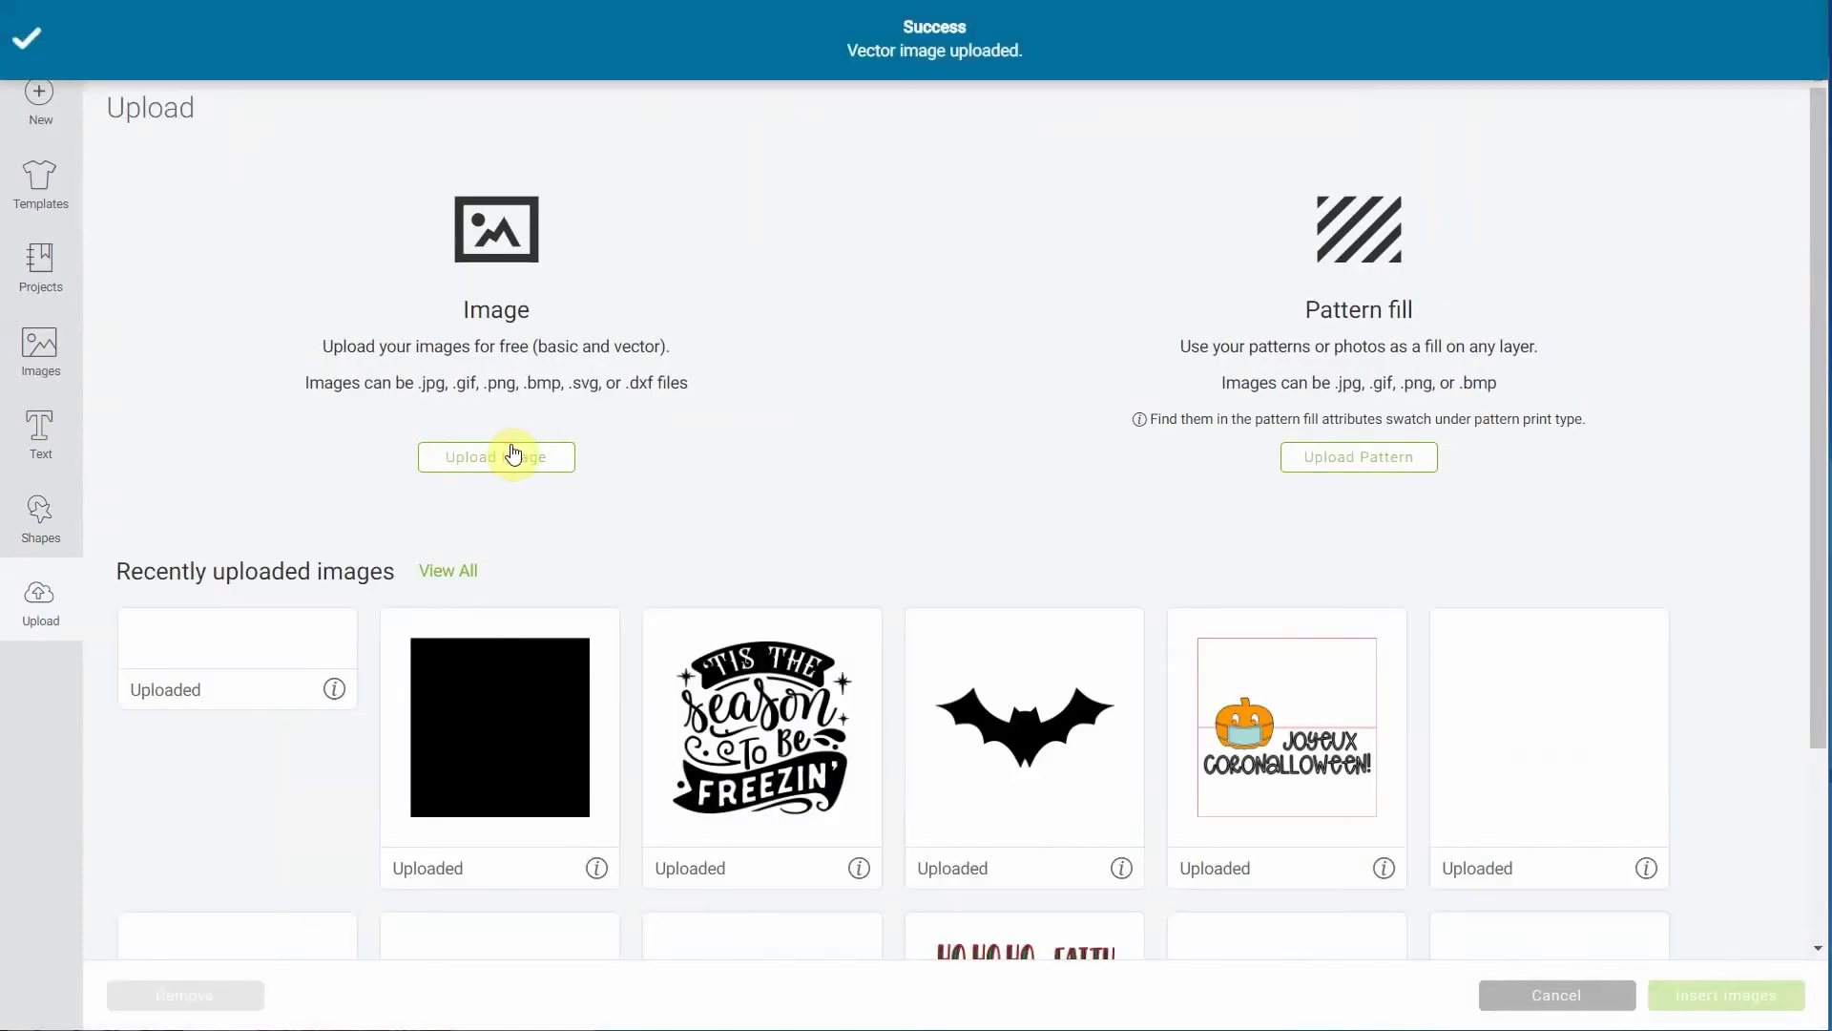
Insert the newly uploaded "Tis the season" design on the canvas and flip it horizontally
click(250, 746)
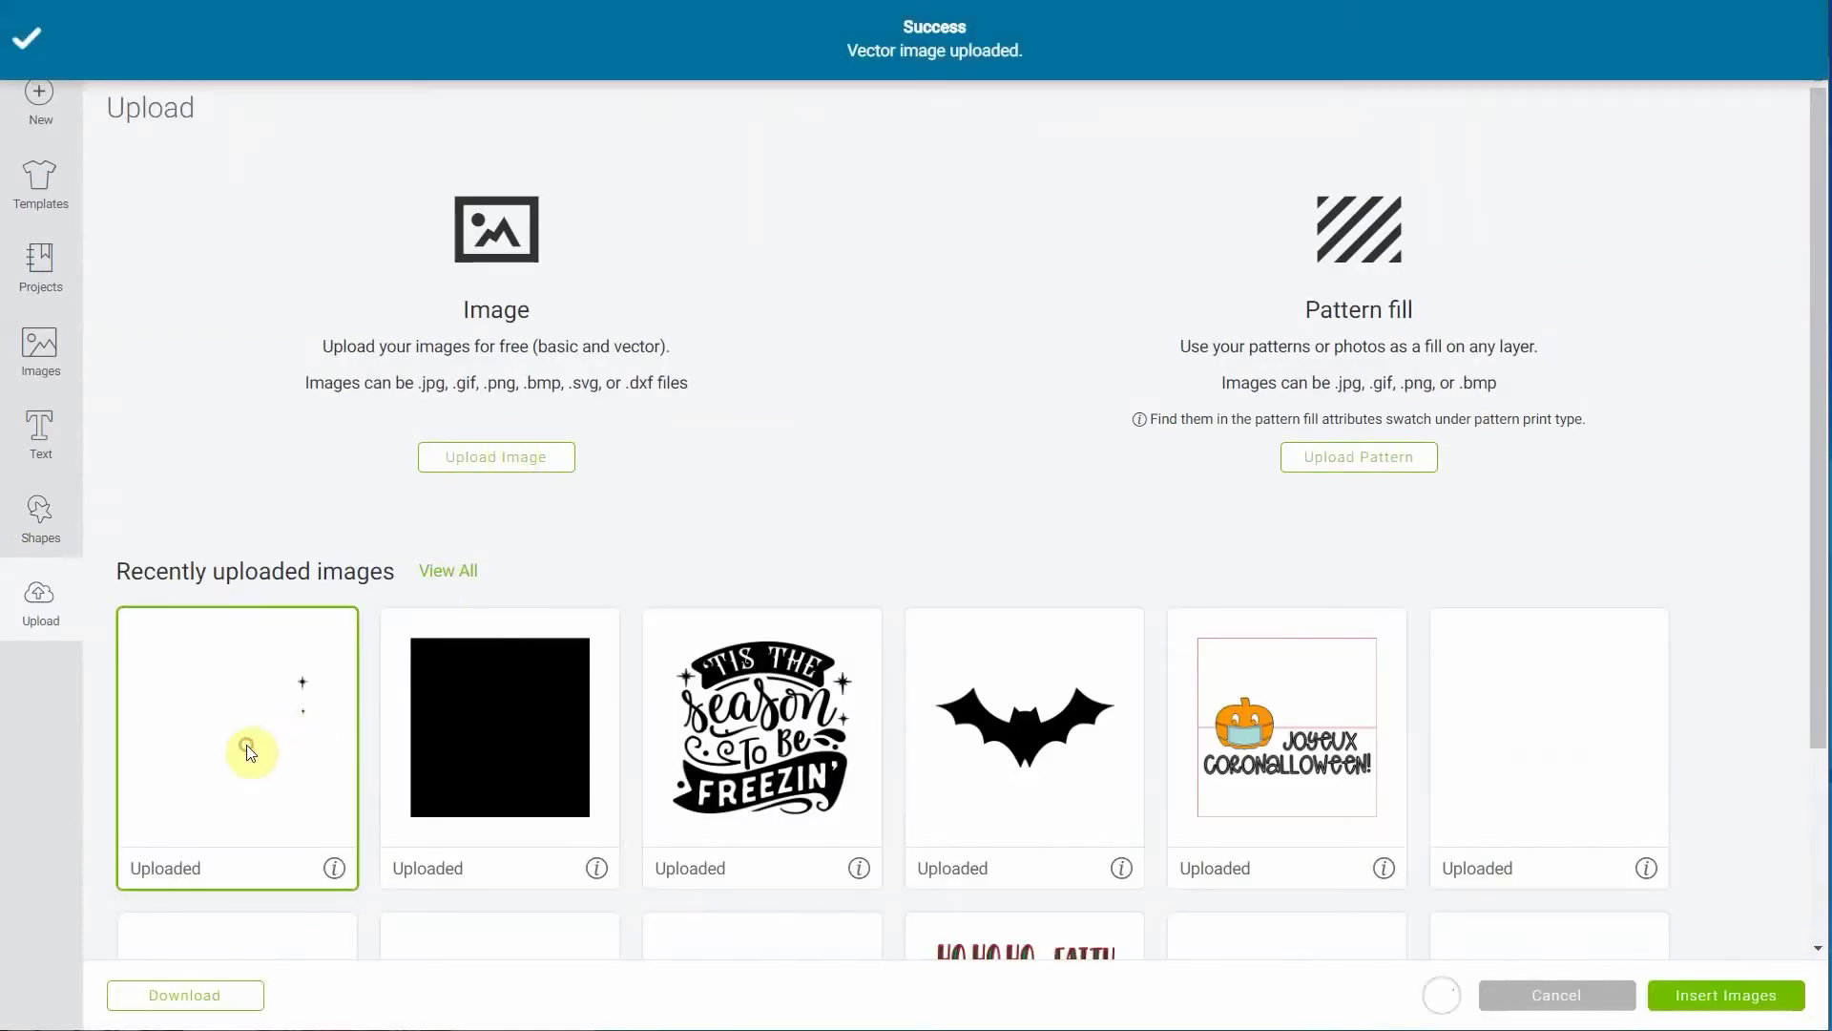
click(1728, 995)
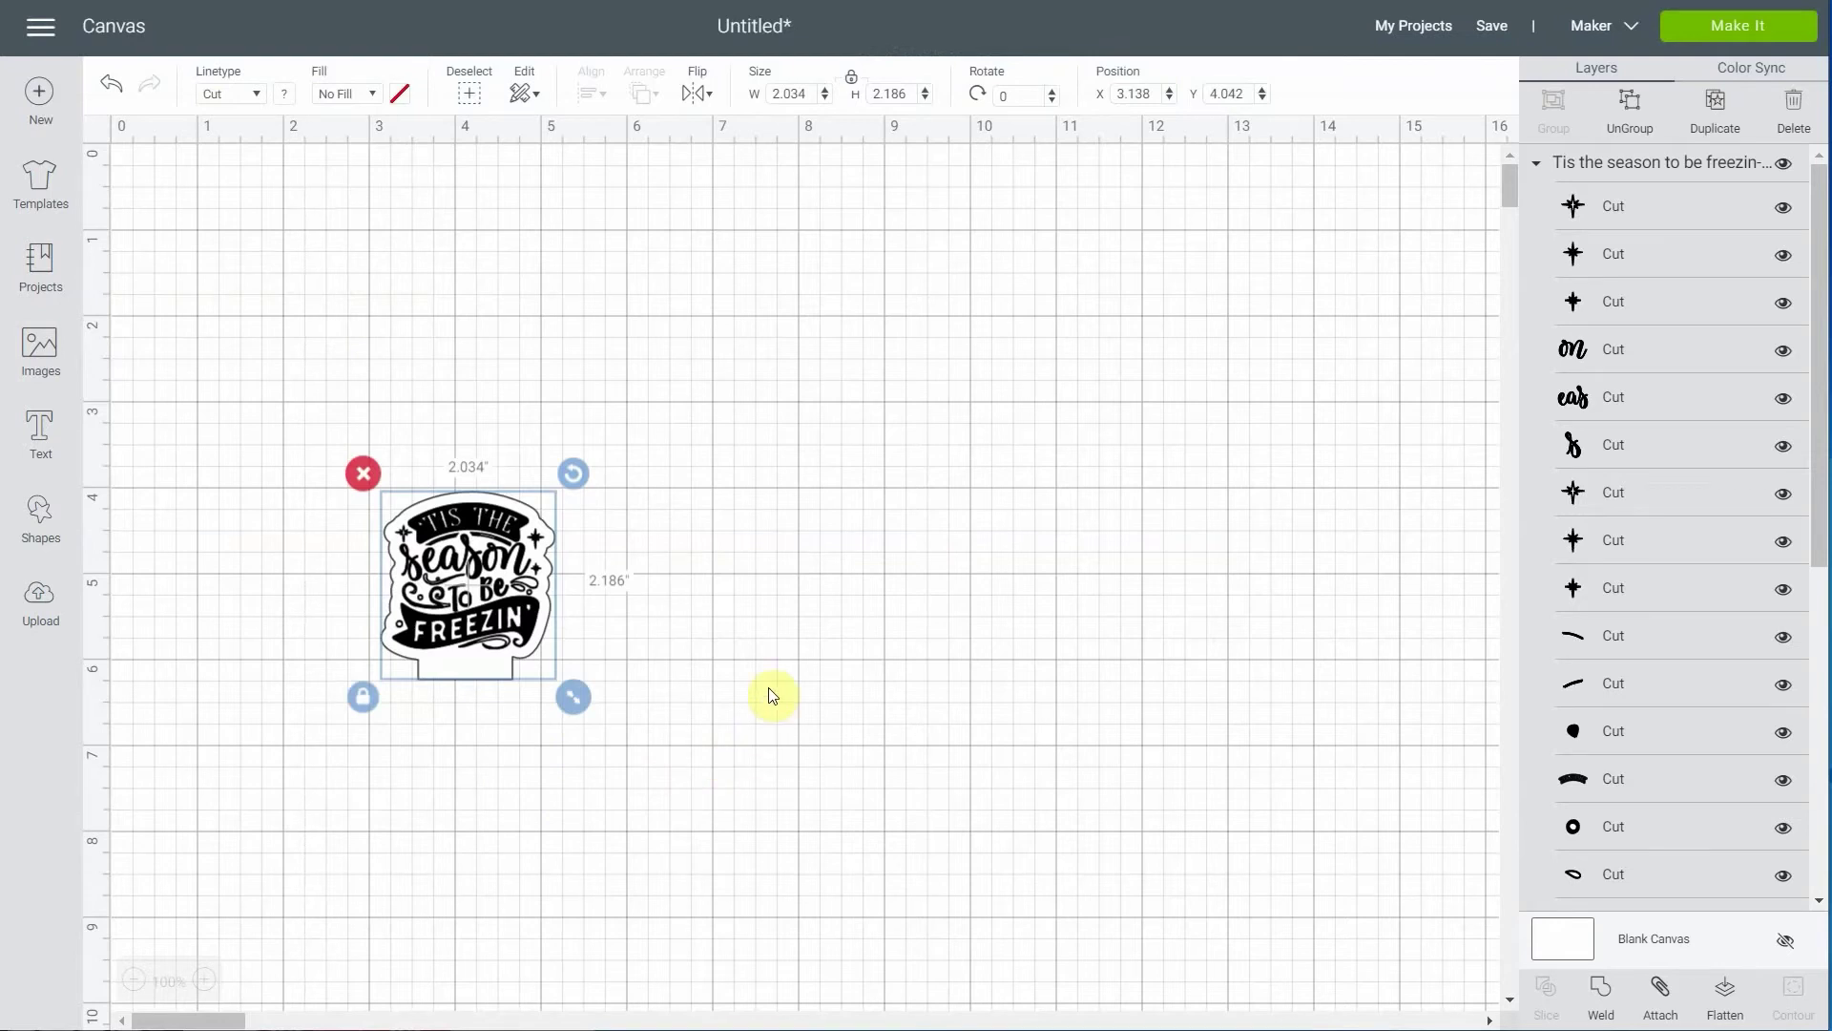
click(701, 93)
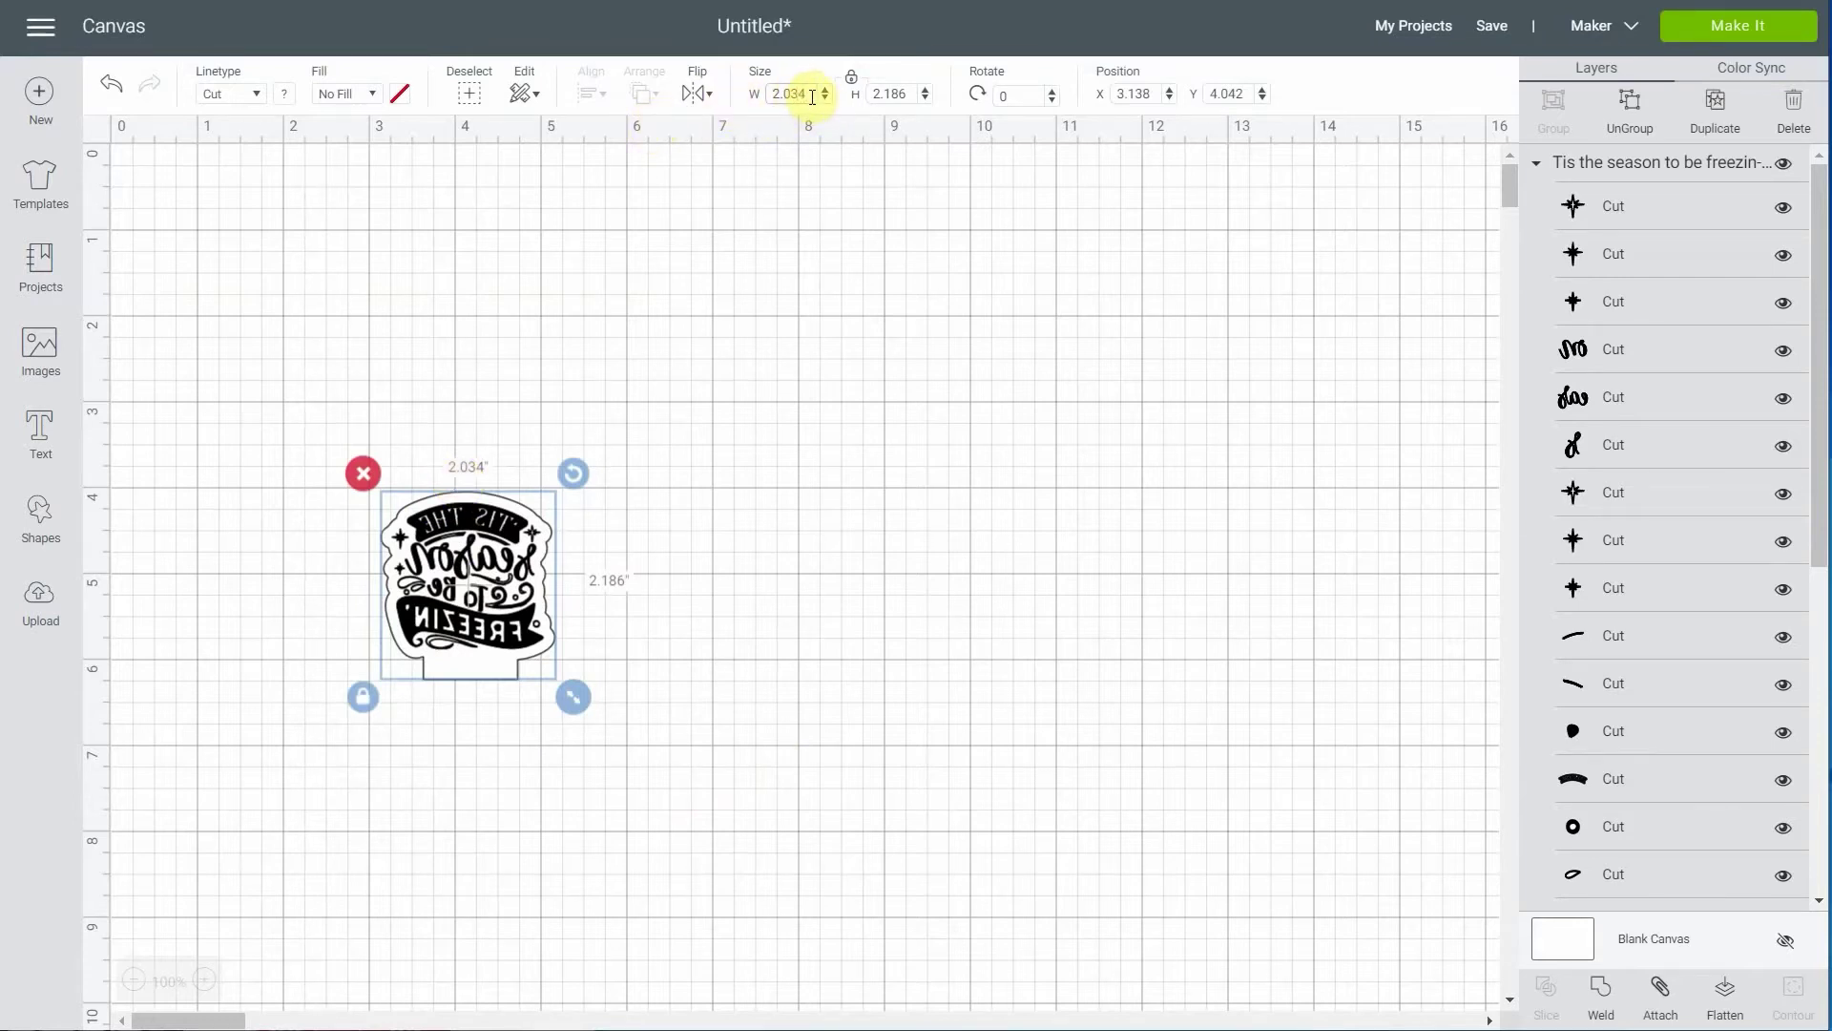
Set the mirrored design's width to 5.767 inches with proportions kept and move it to the upper middle of the canvas
drag(800, 95, 768, 101)
text(5.767)
key(Return)
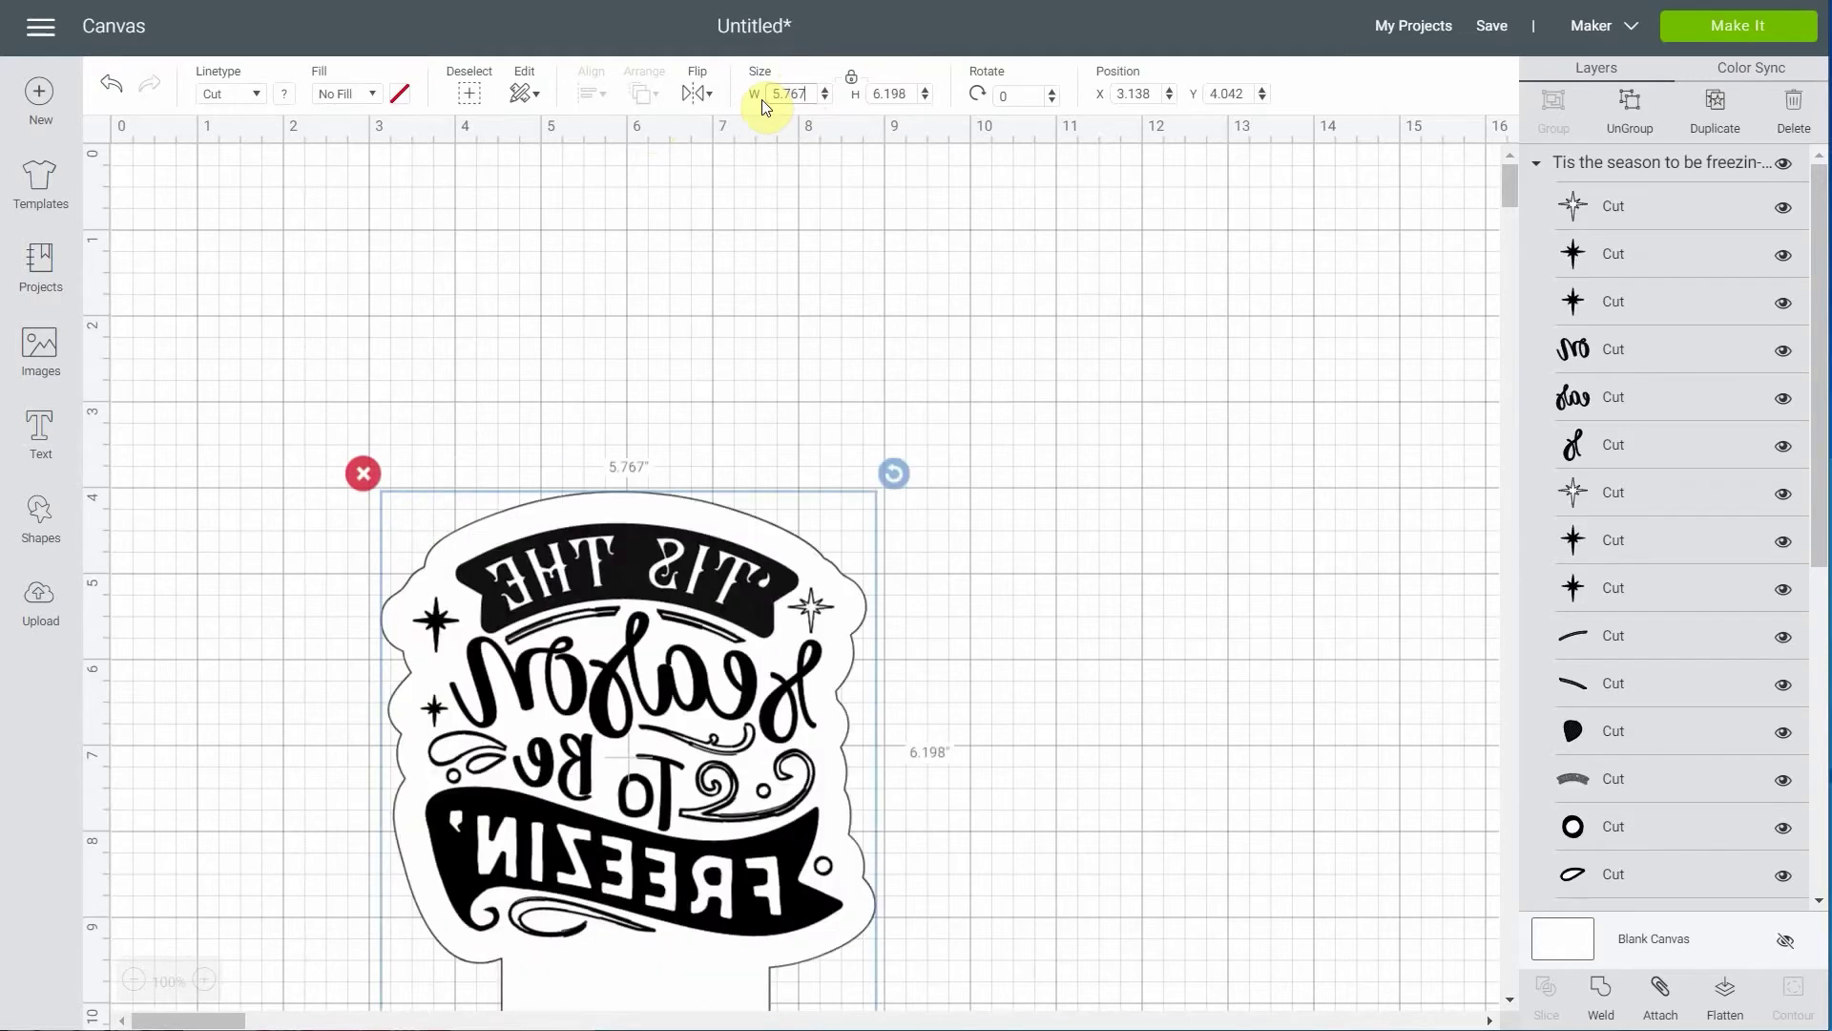
drag(728, 654, 855, 428)
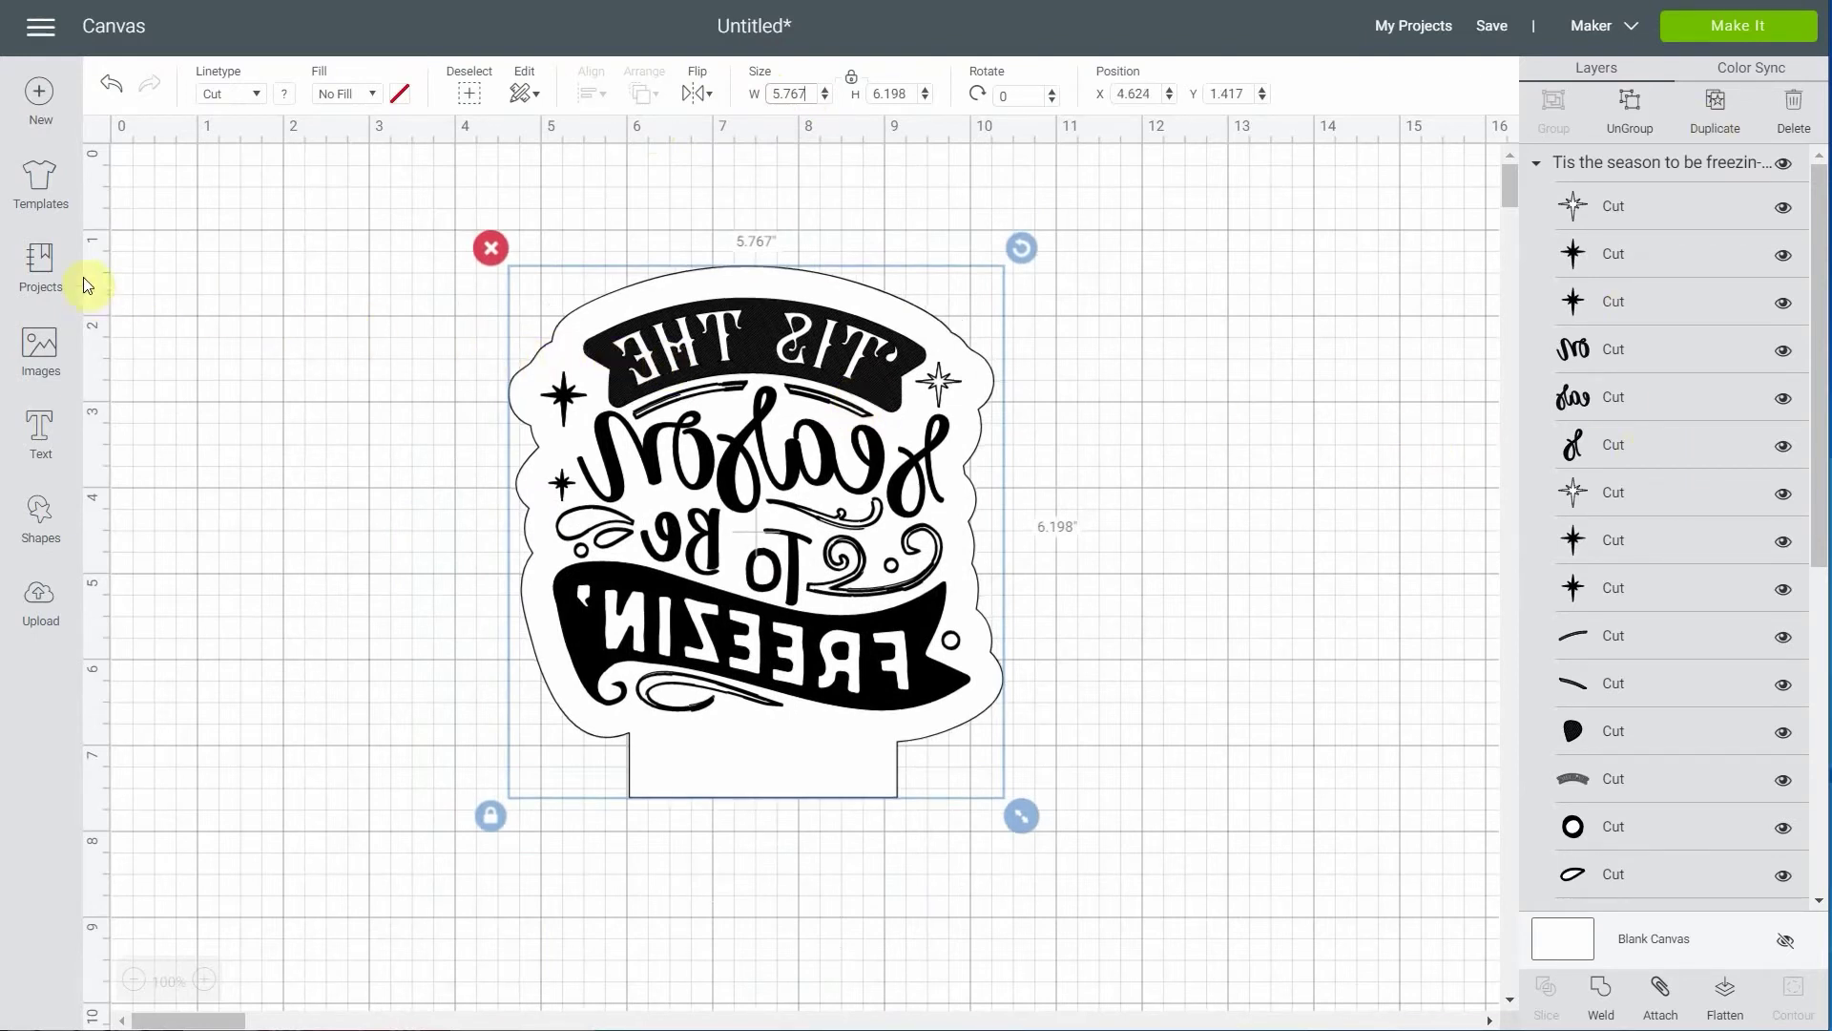
Add a square shape to the canvas and place it beside the upper left of the design
click(40, 518)
click(147, 365)
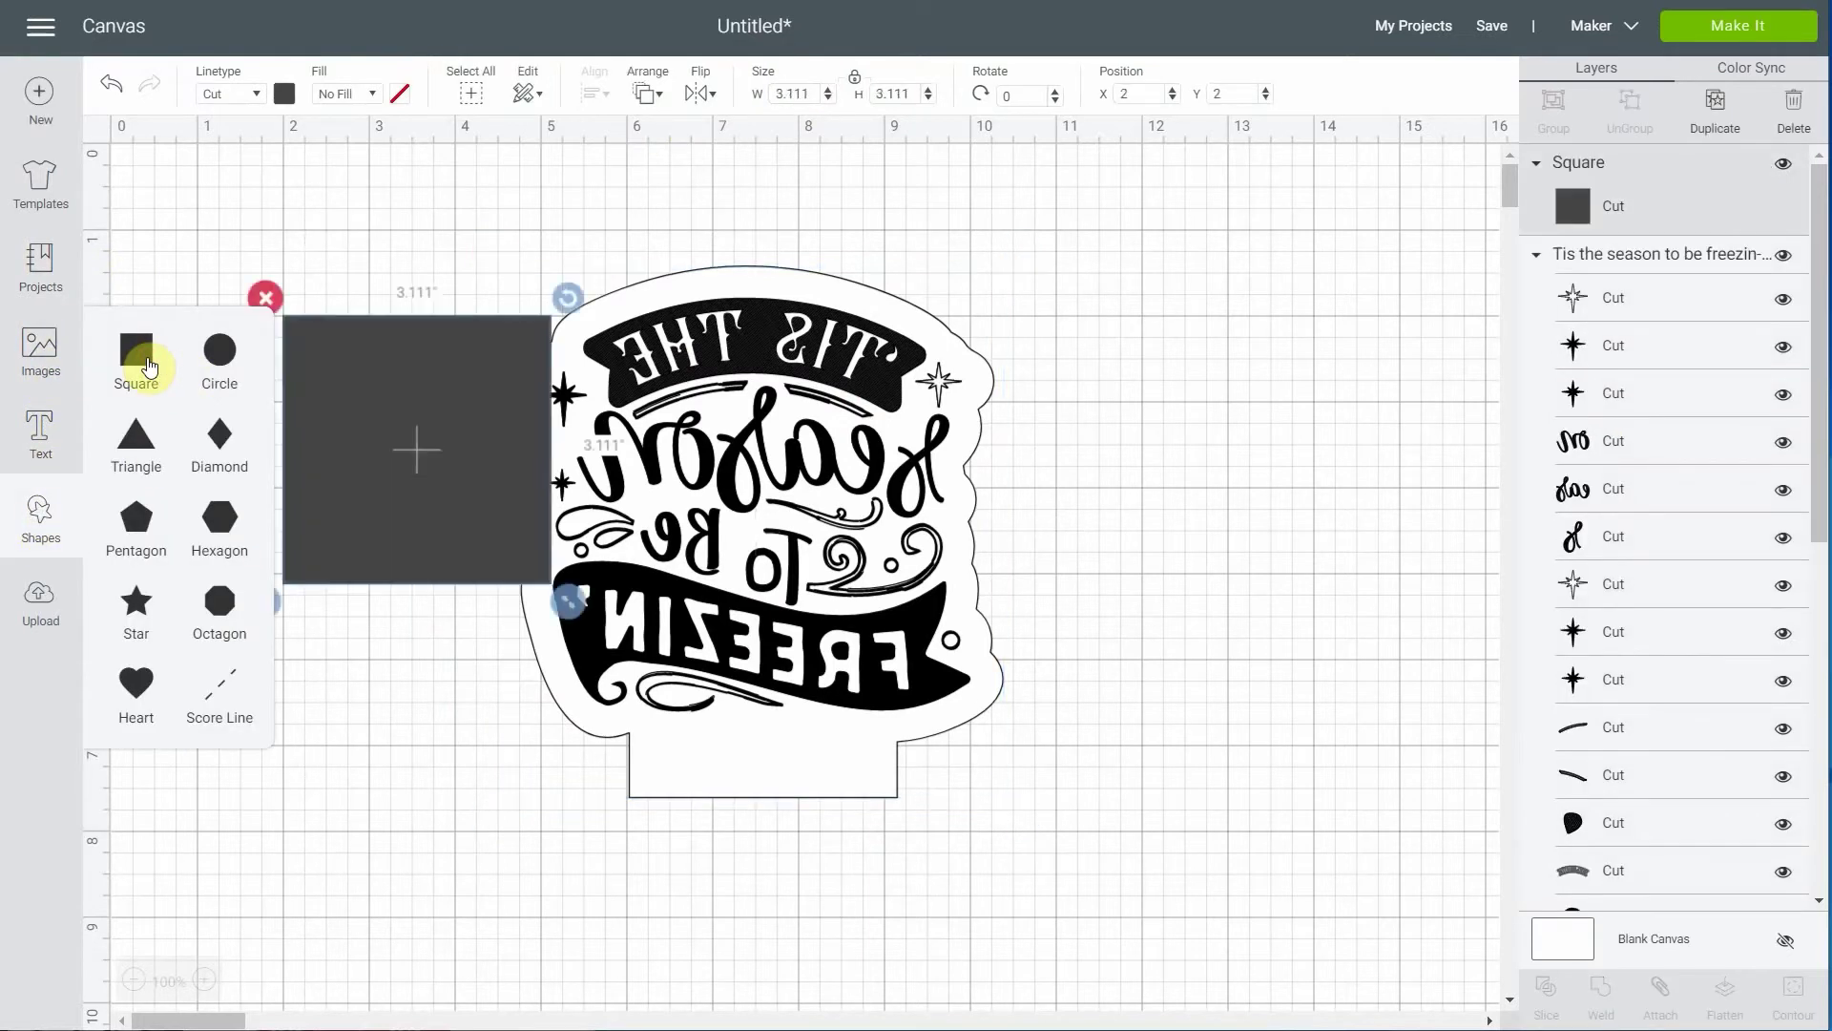
click(365, 326)
drag(367, 328, 412, 283)
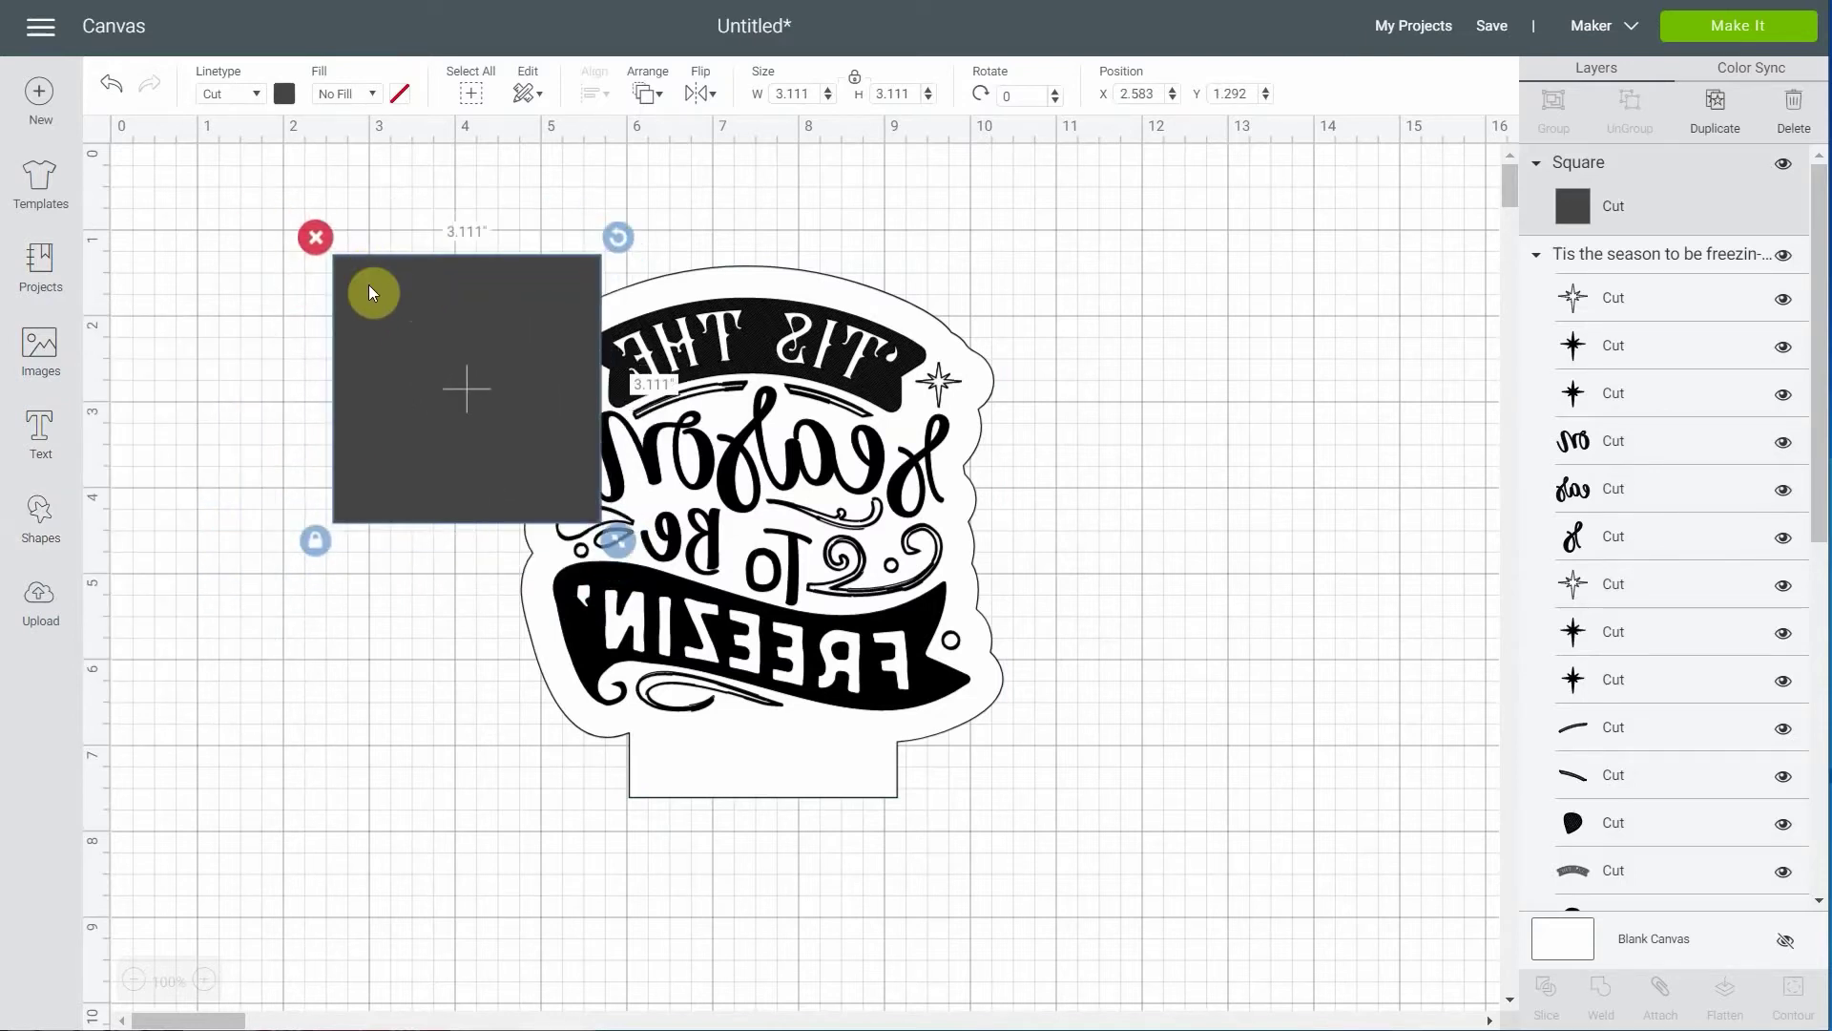
drag(370, 303, 298, 286)
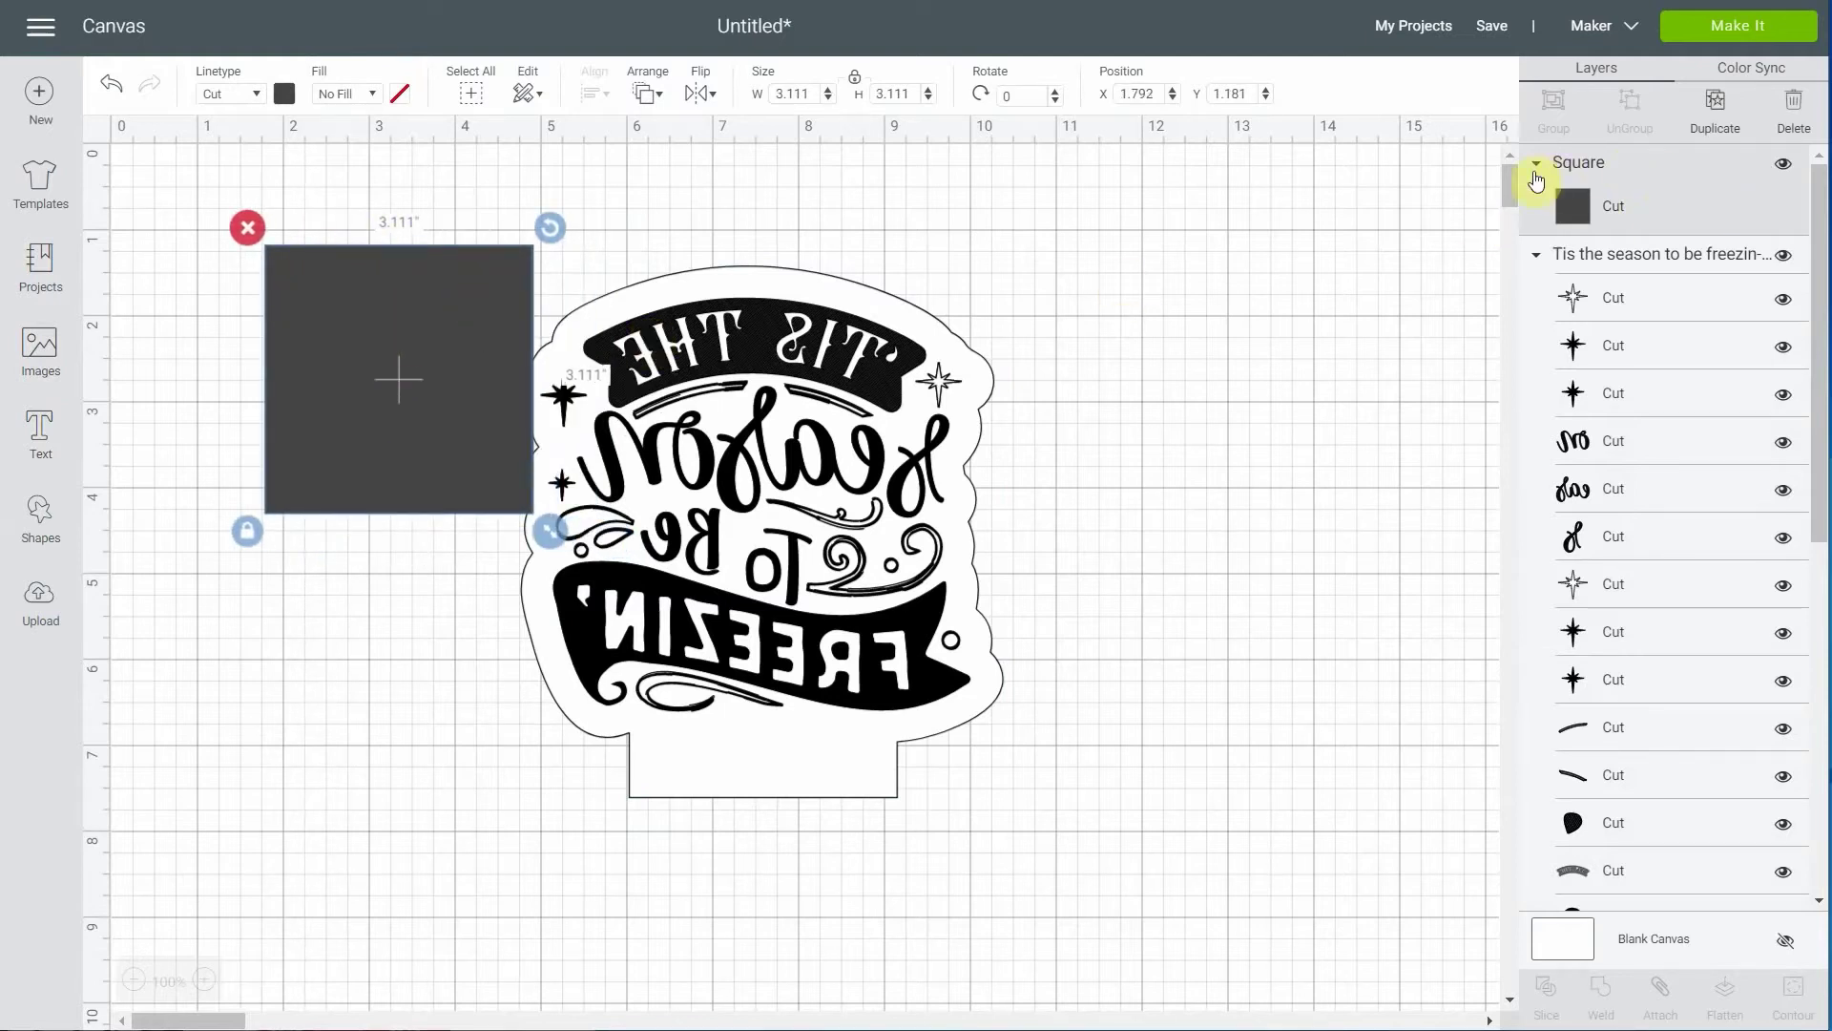
Unlock the square's proportions and set its size to 6.75 inches wide by 9.25 inches high
click(250, 534)
click(810, 91)
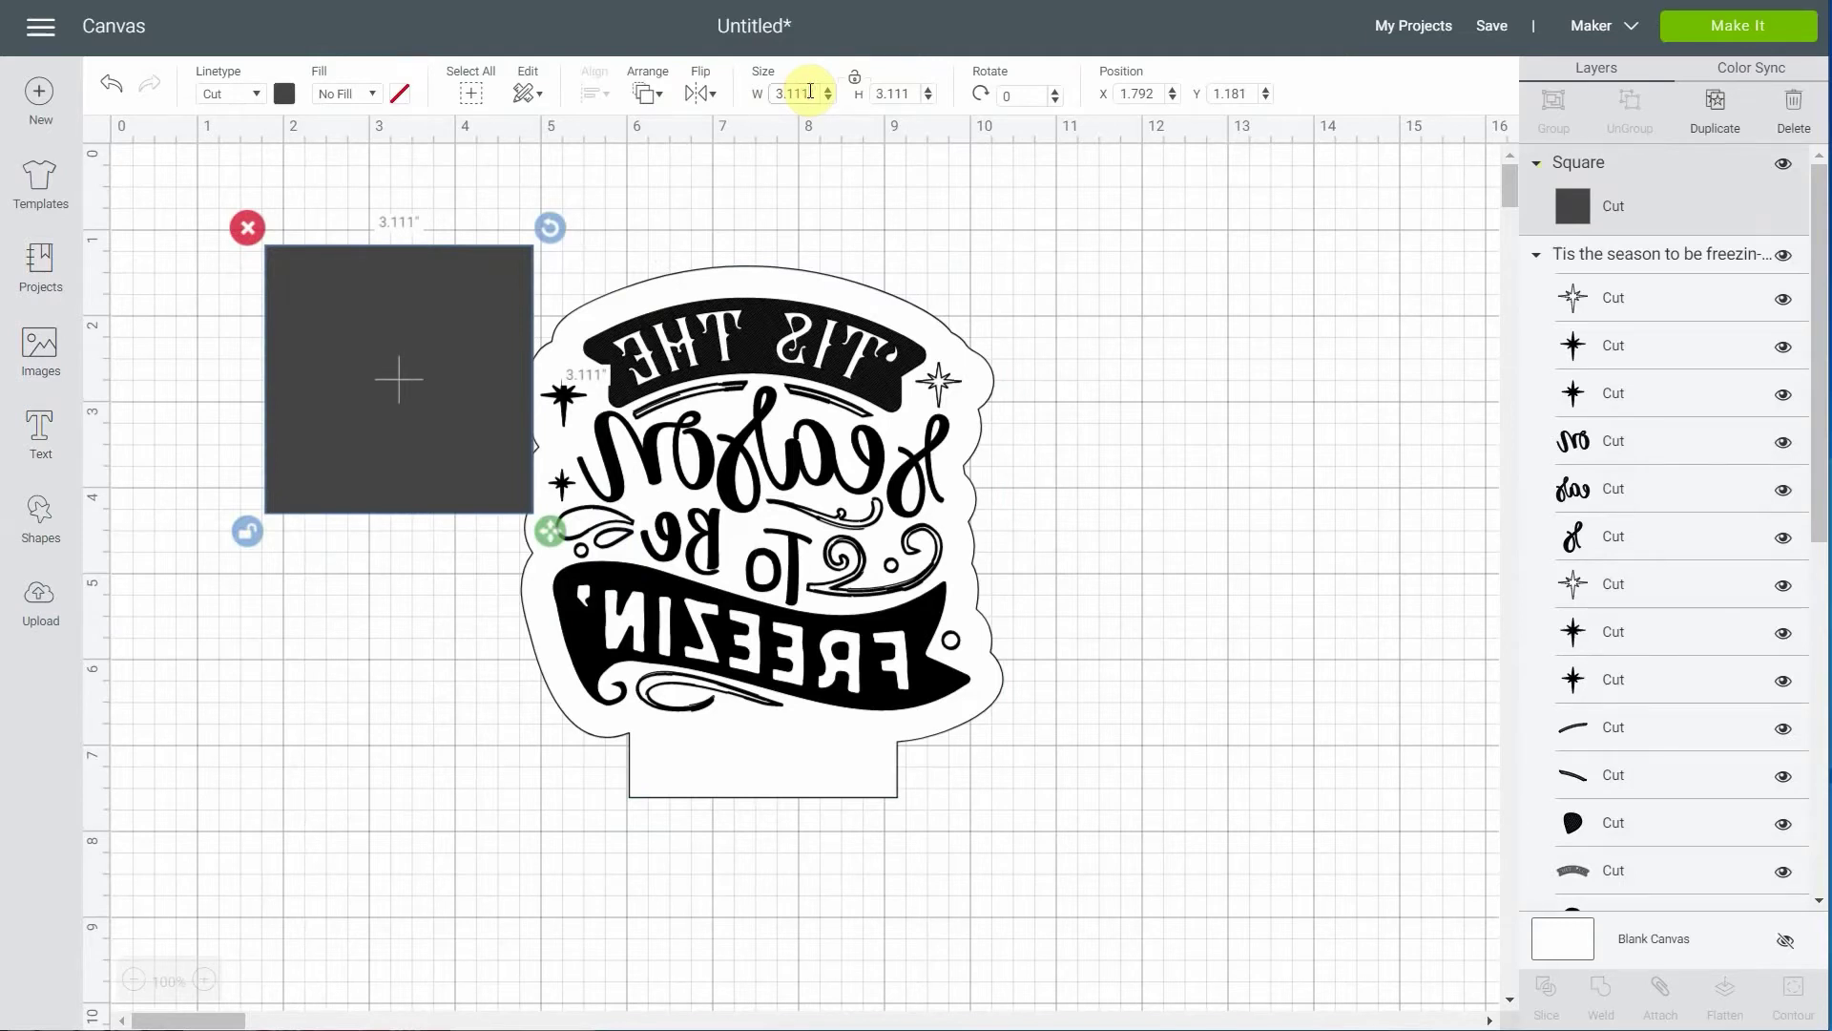
double_click(810, 91)
text(6.75)
double_click(872, 91)
text(9.25)
key(Return)
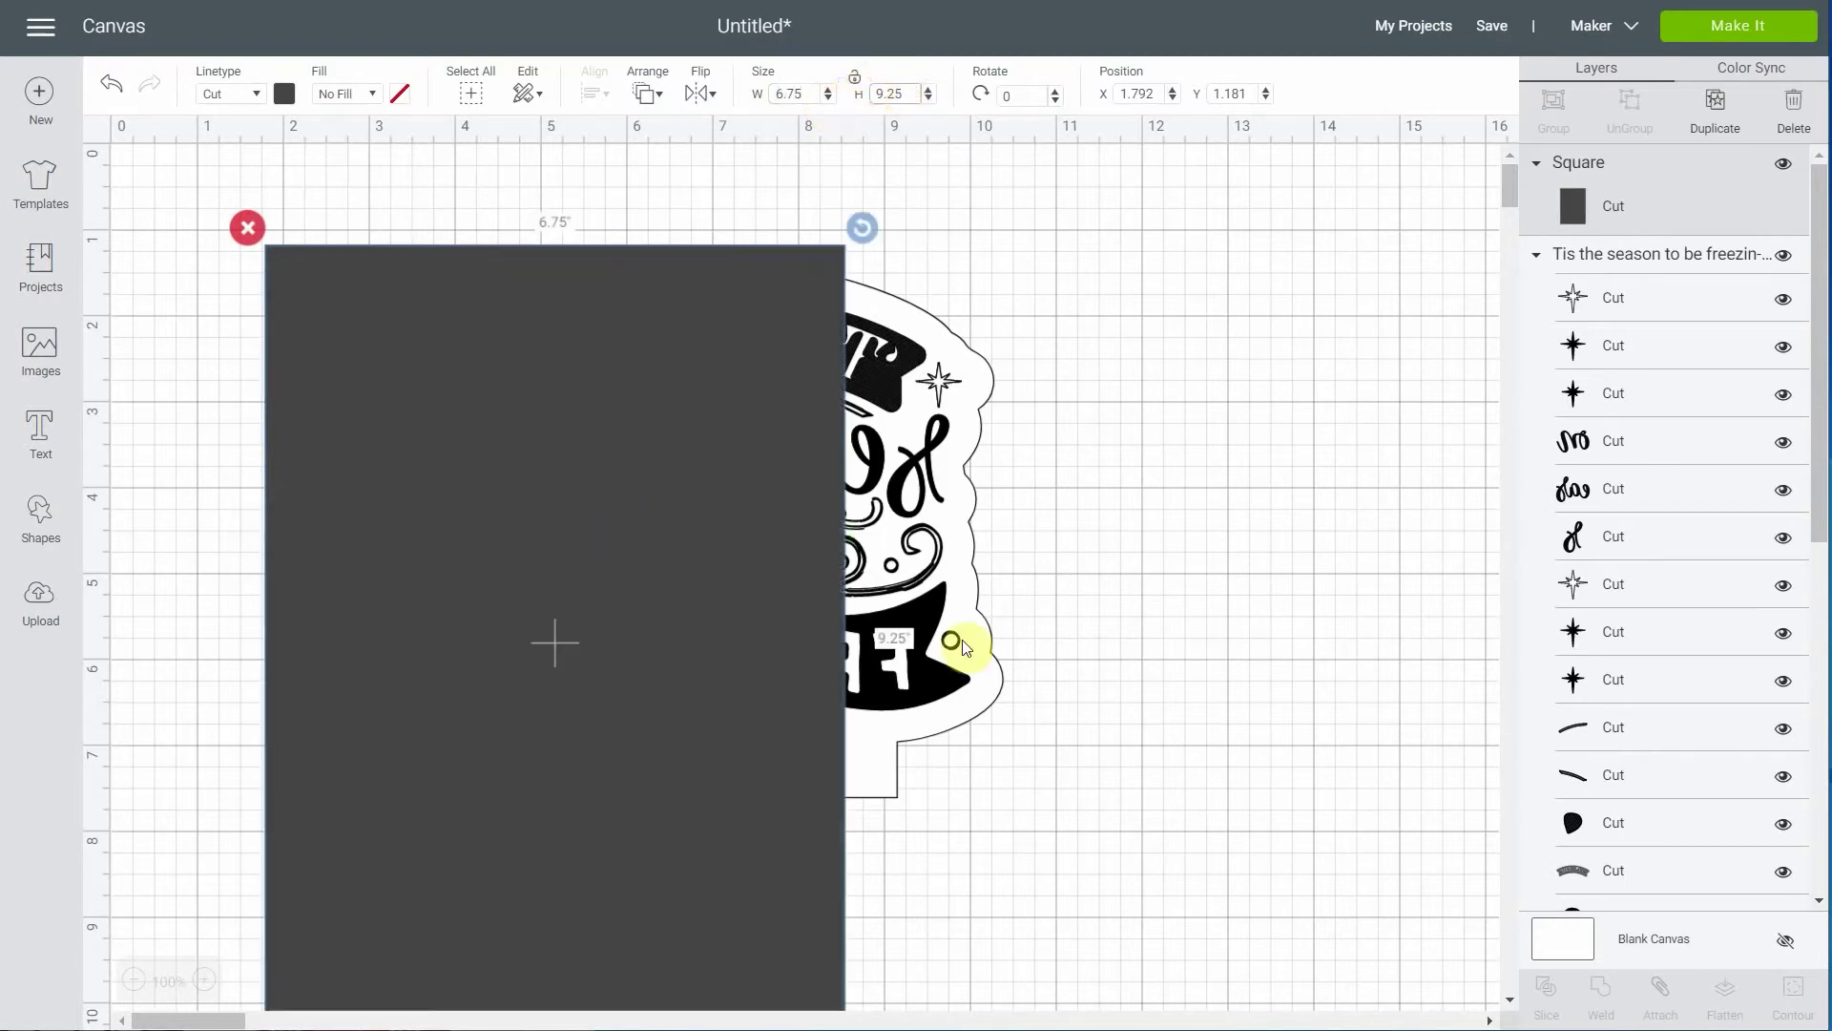
Select the rectangle and the design together and center them on each other
click(467, 96)
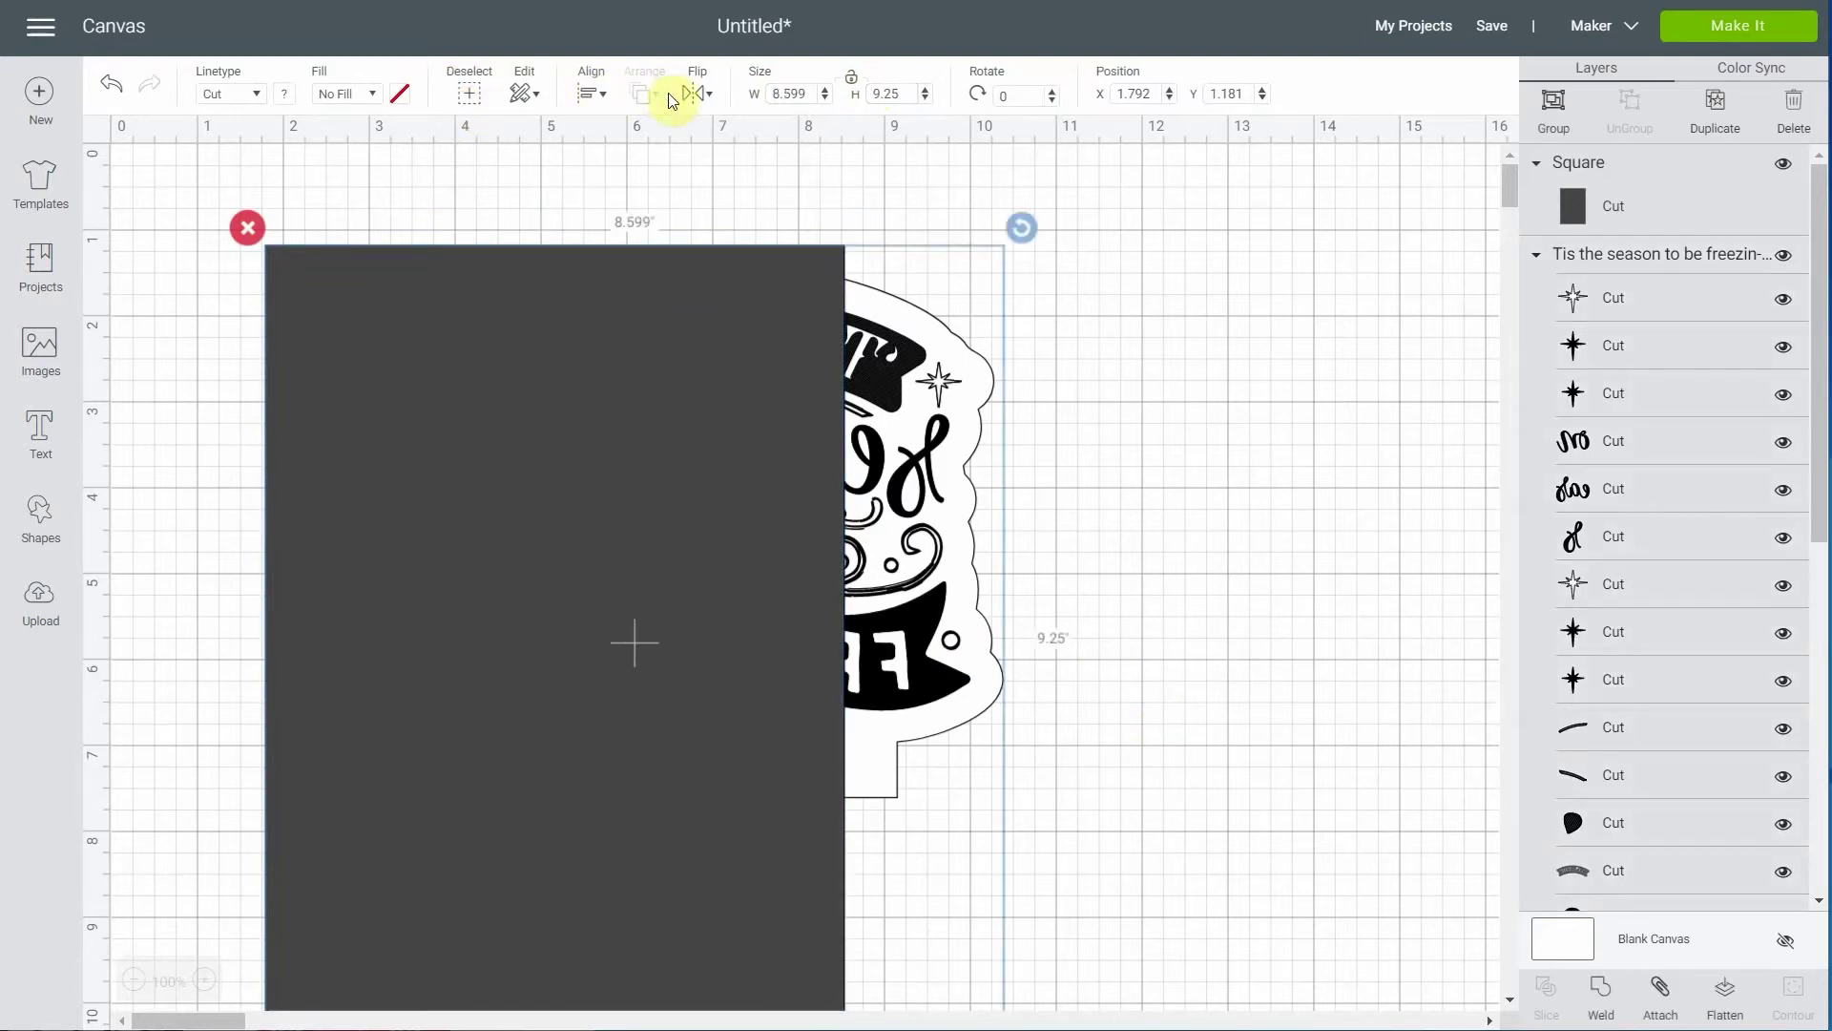
click(591, 93)
click(611, 366)
Change the 6.75 by 9.25 inch rectangle's linetype to Draw
click(743, 360)
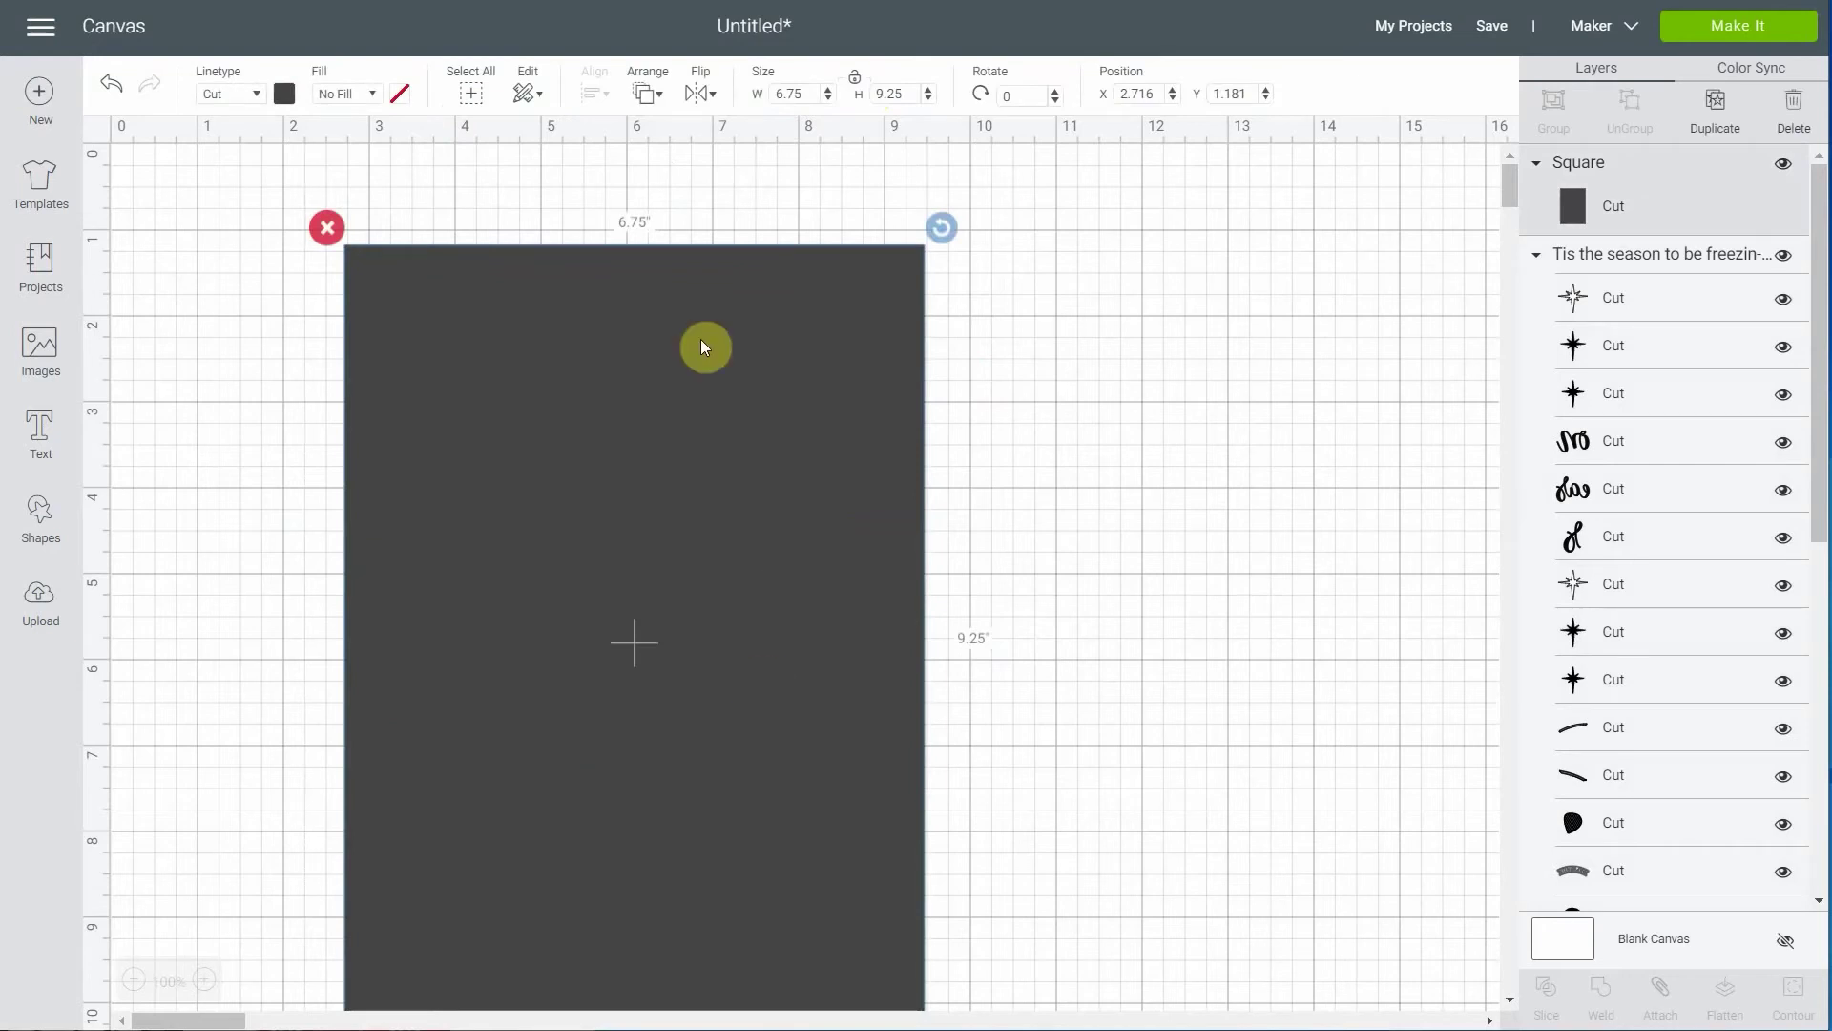
click(252, 93)
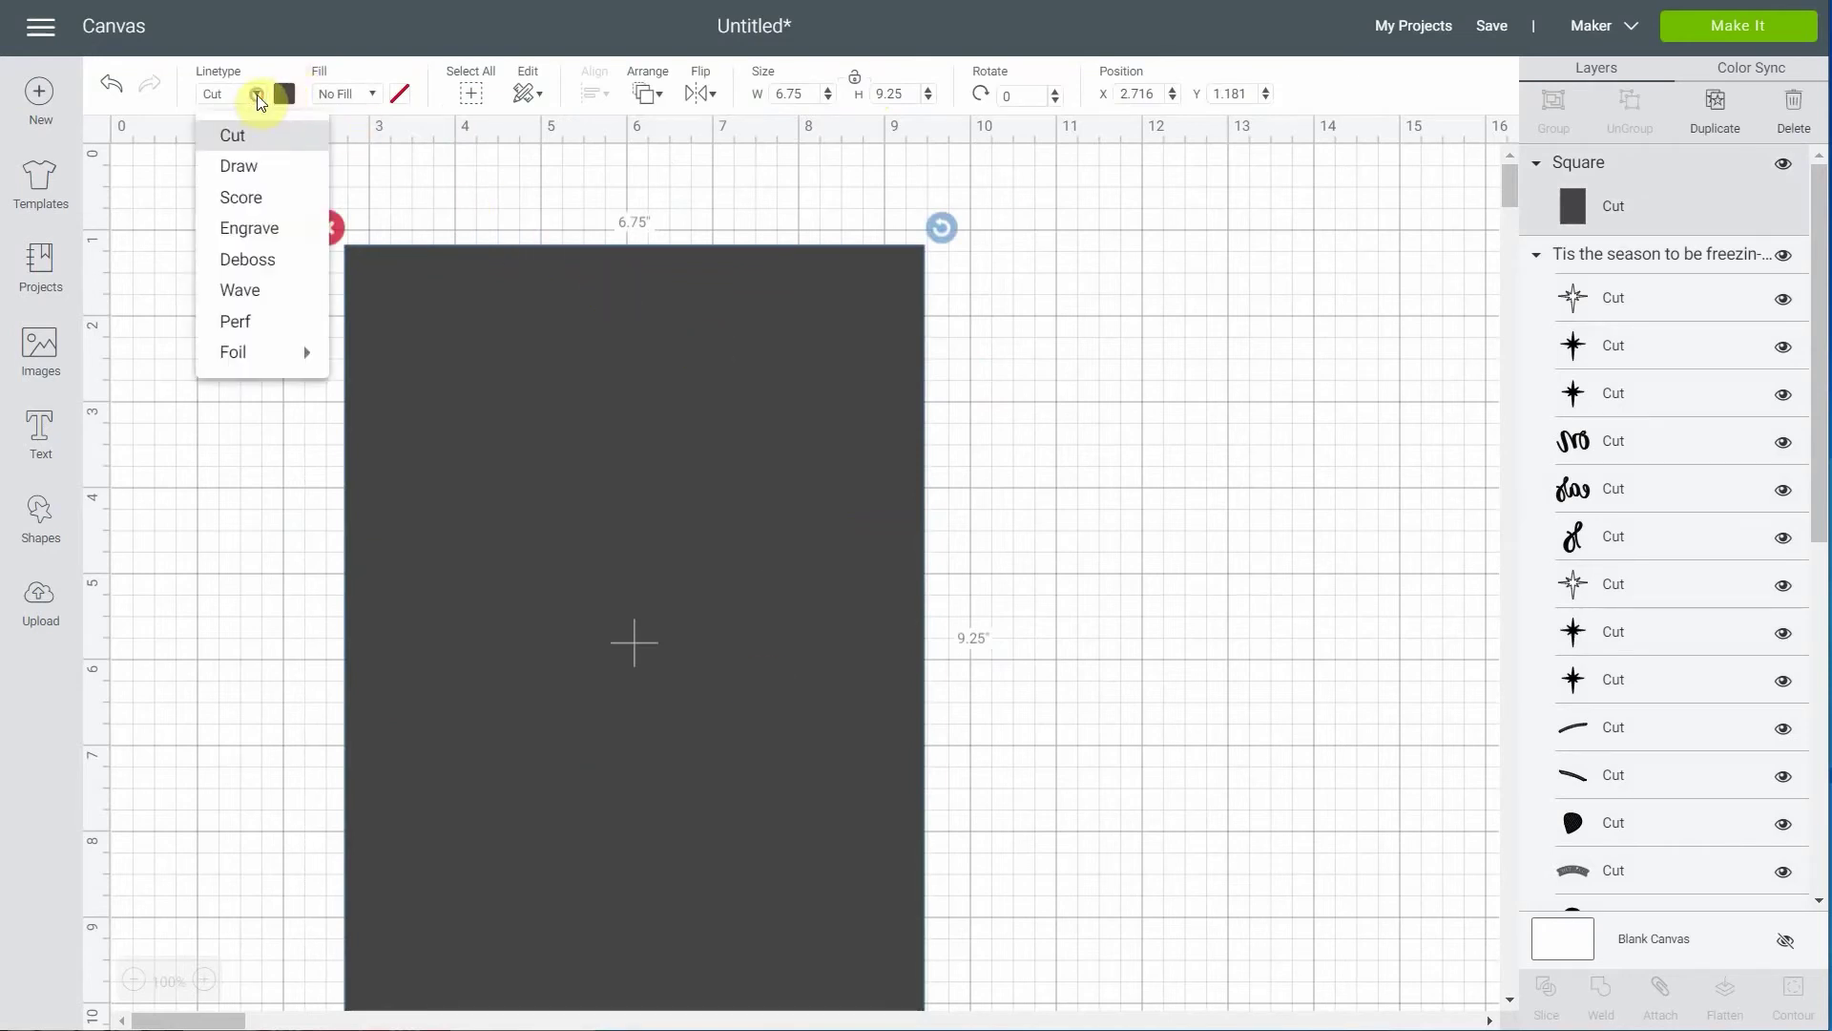
click(239, 167)
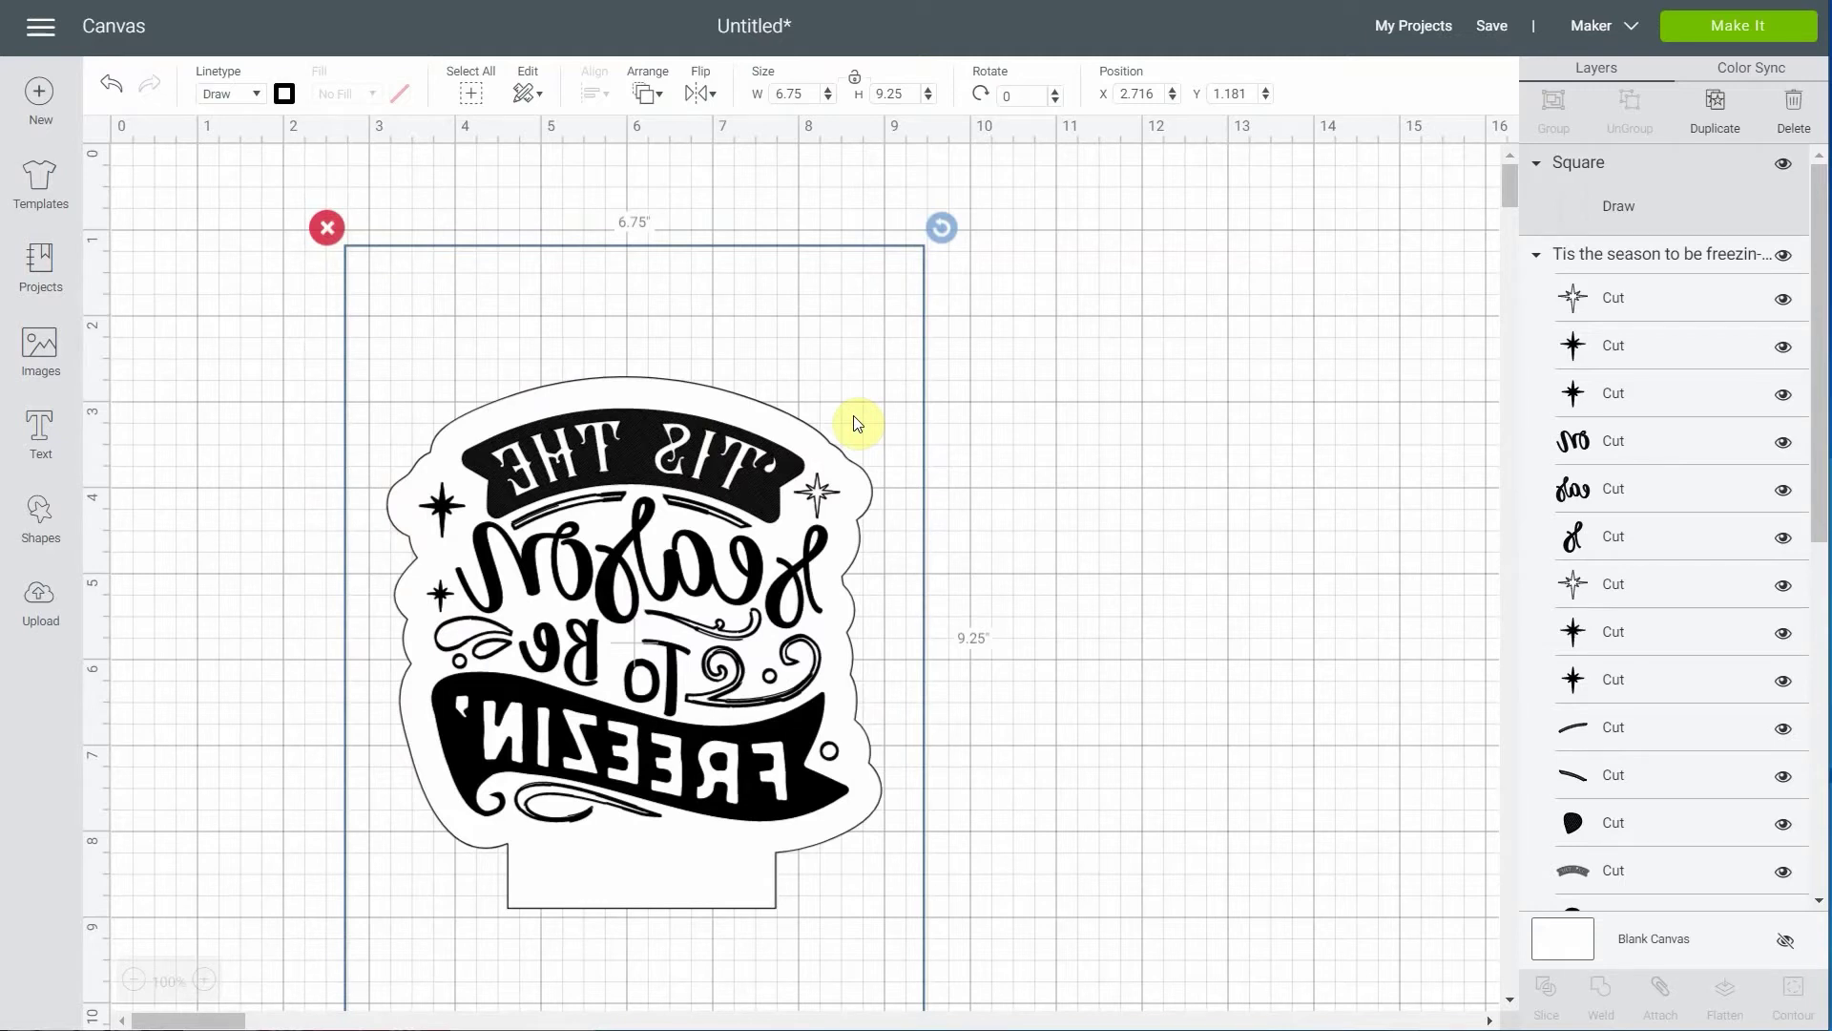
click(1345, 311)
Set the linetype of the whole "Tis the season" group to Engrave
click(1616, 254)
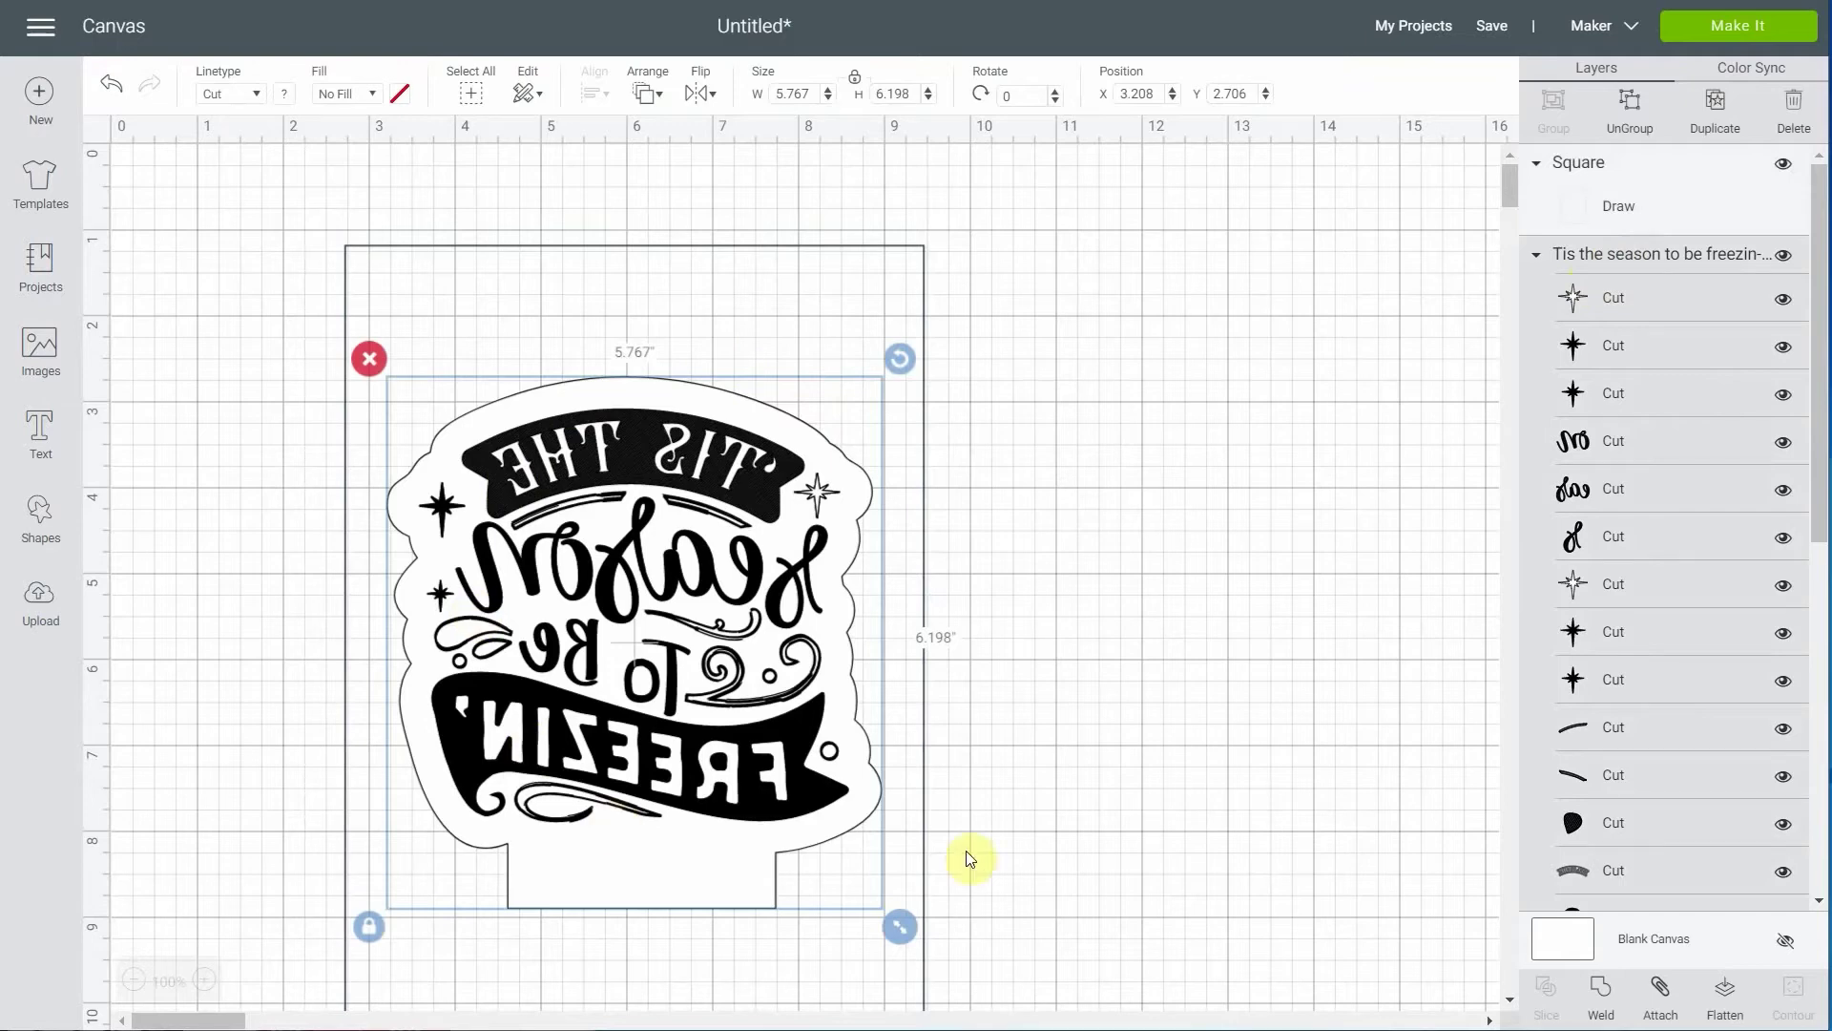
scroll(1637, 779, down, 5)
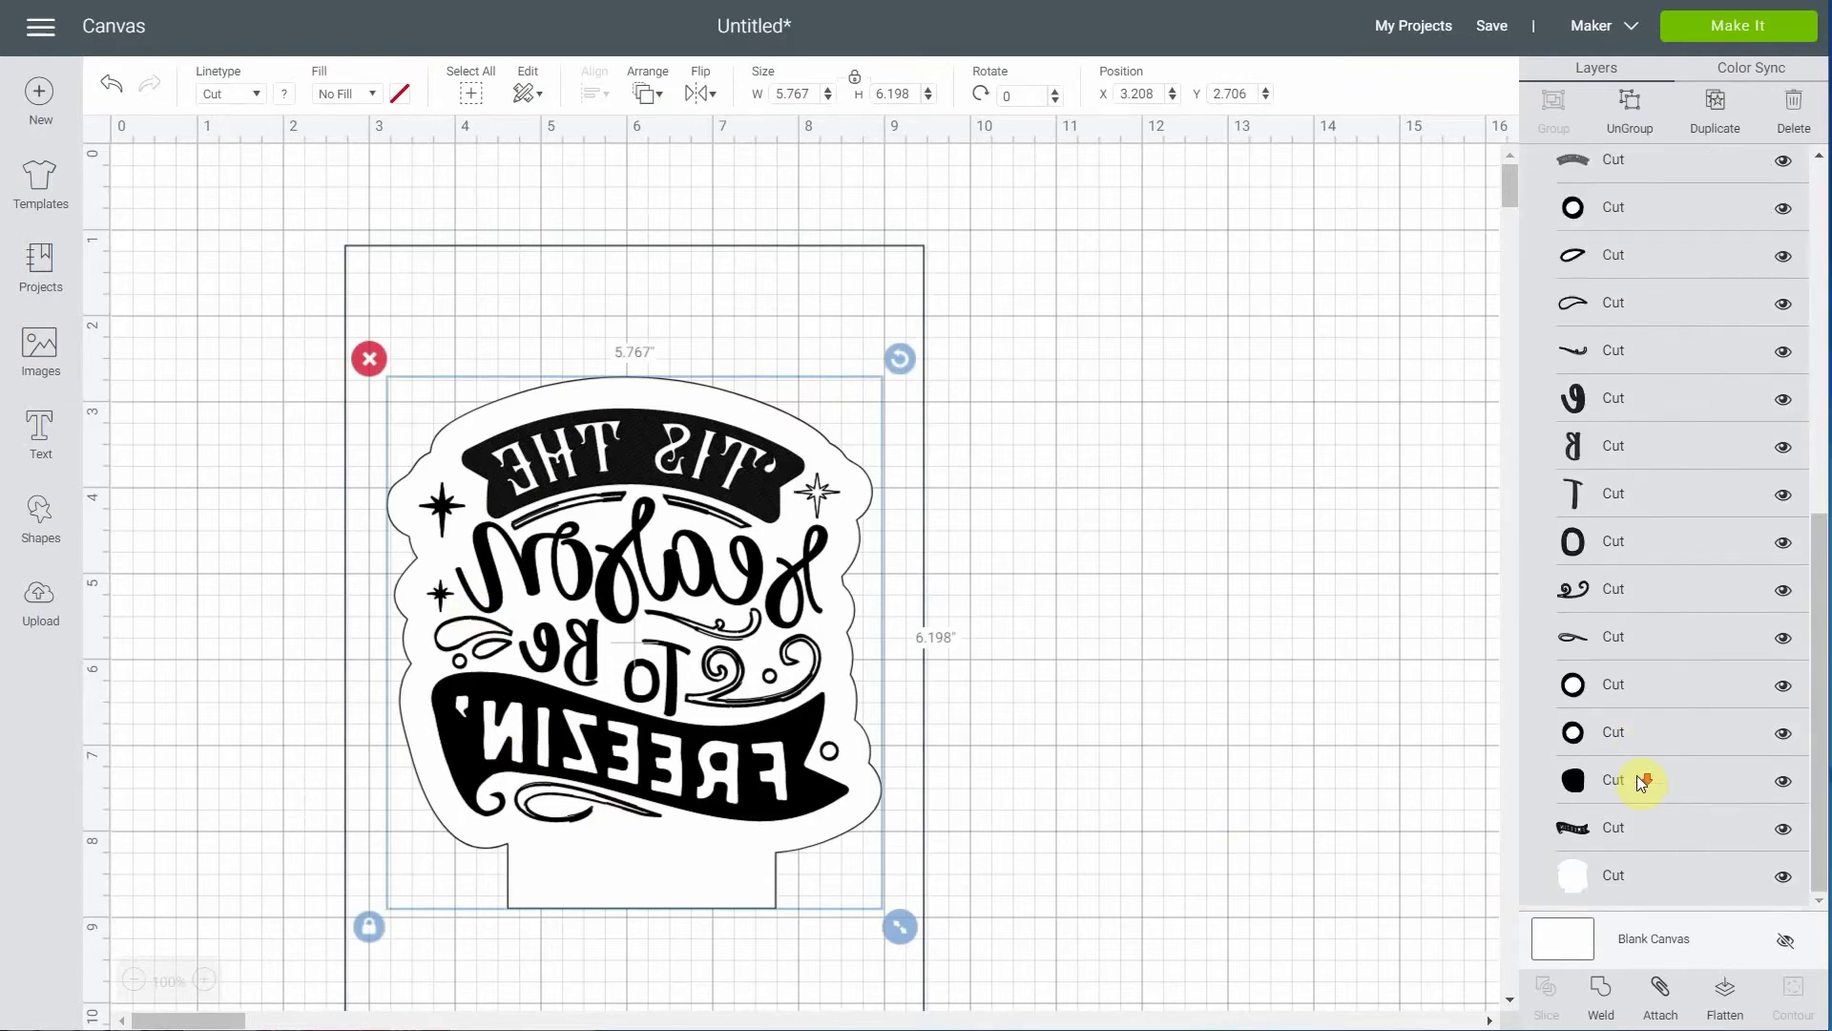
scroll(1034, 573, down, 10)
scroll(718, 357, up, 10)
click(1647, 878)
scroll(1611, 710, up, 10)
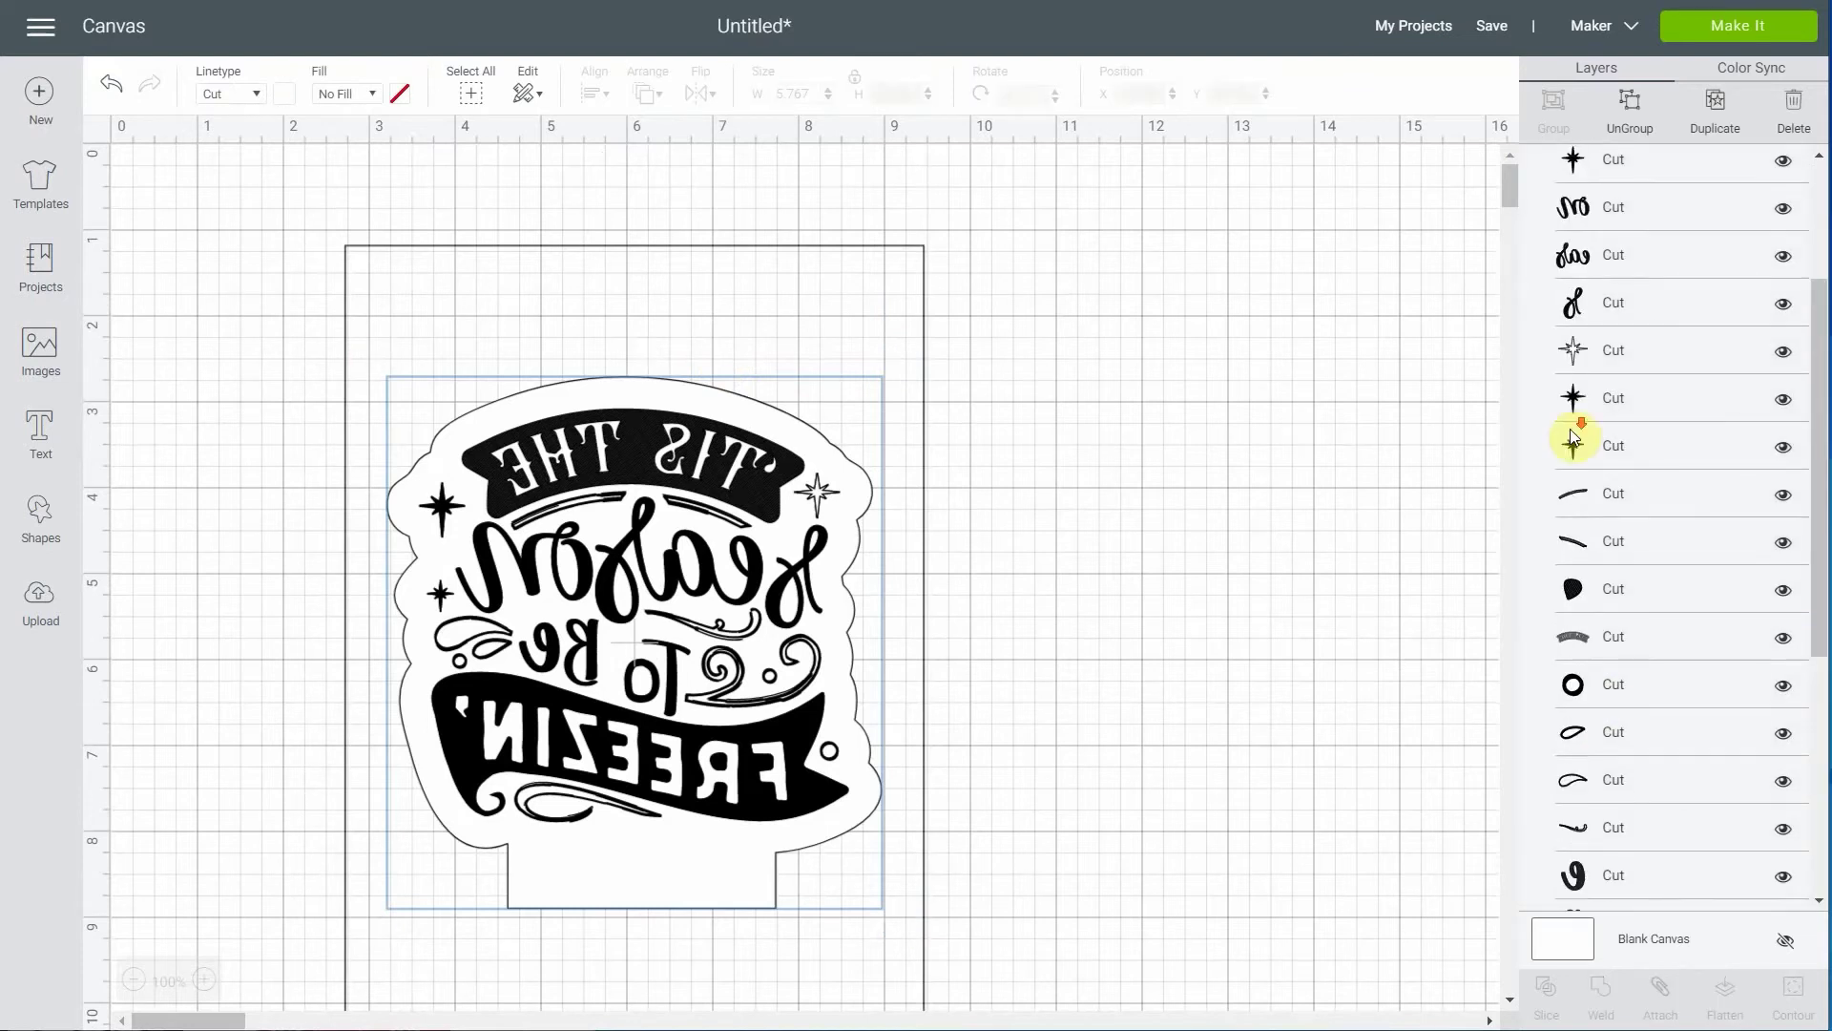
click(1562, 256)
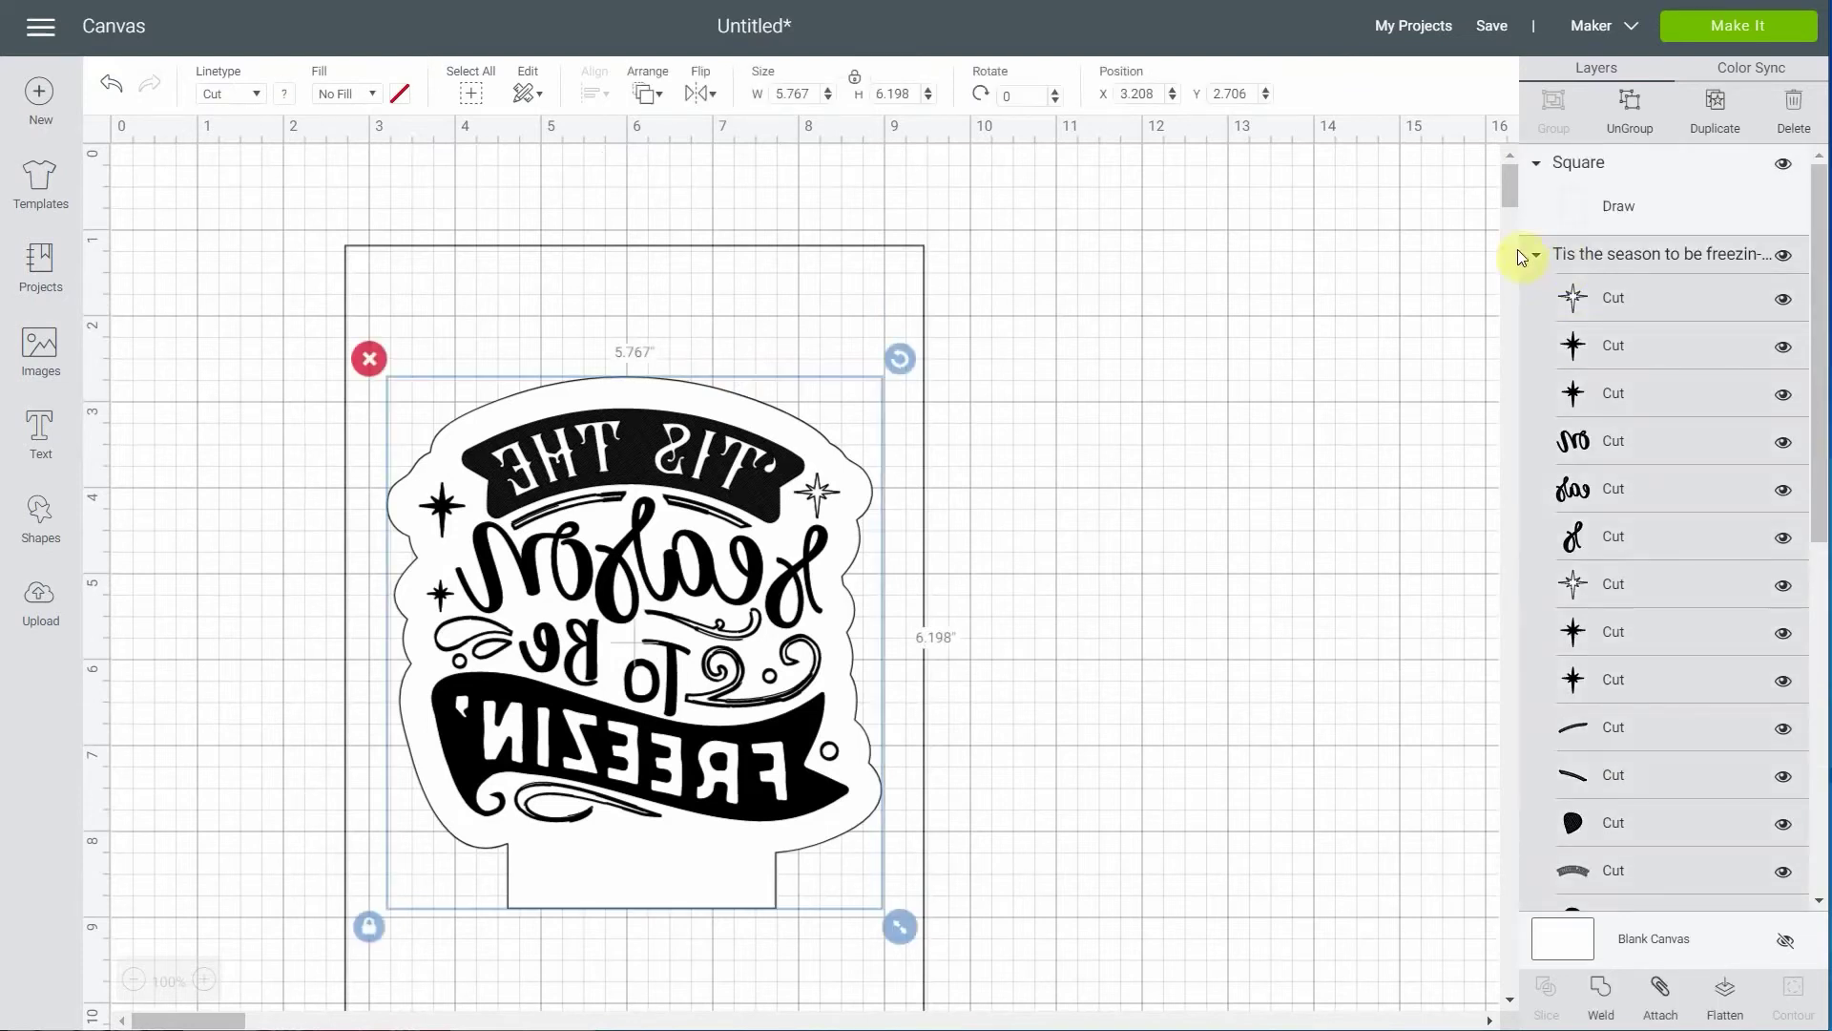
click(259, 98)
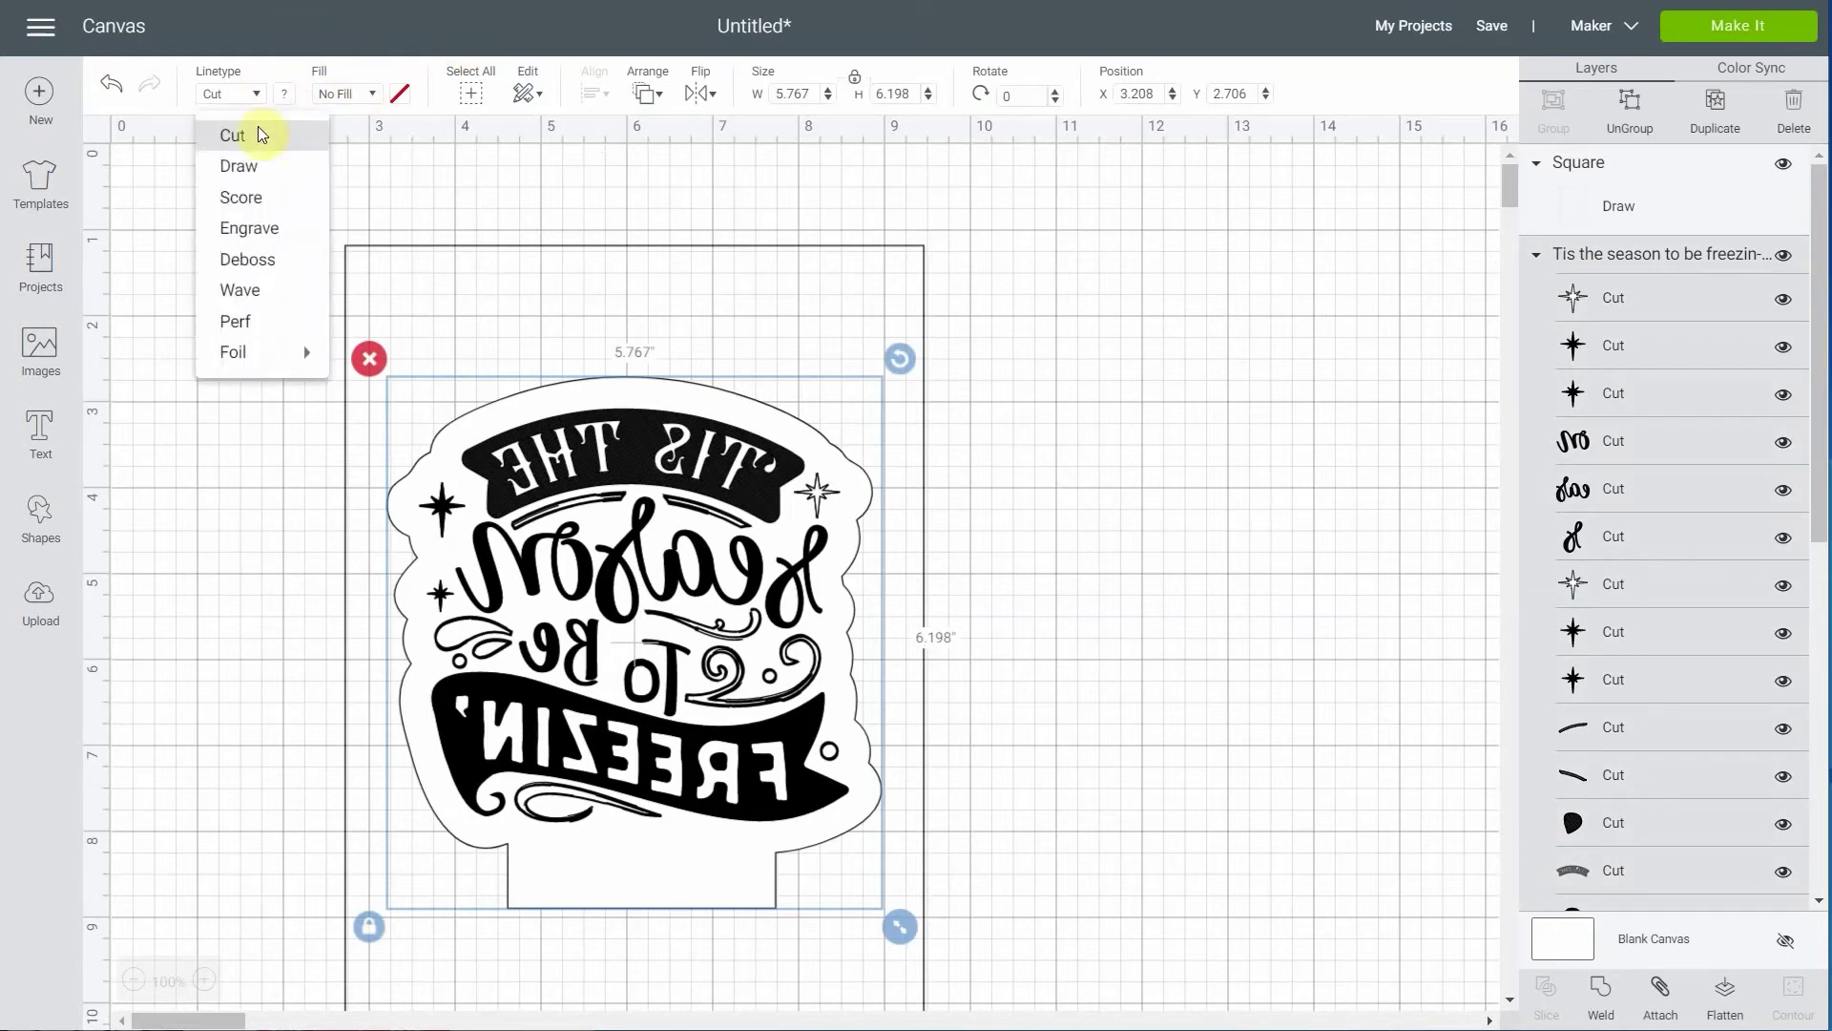
click(254, 229)
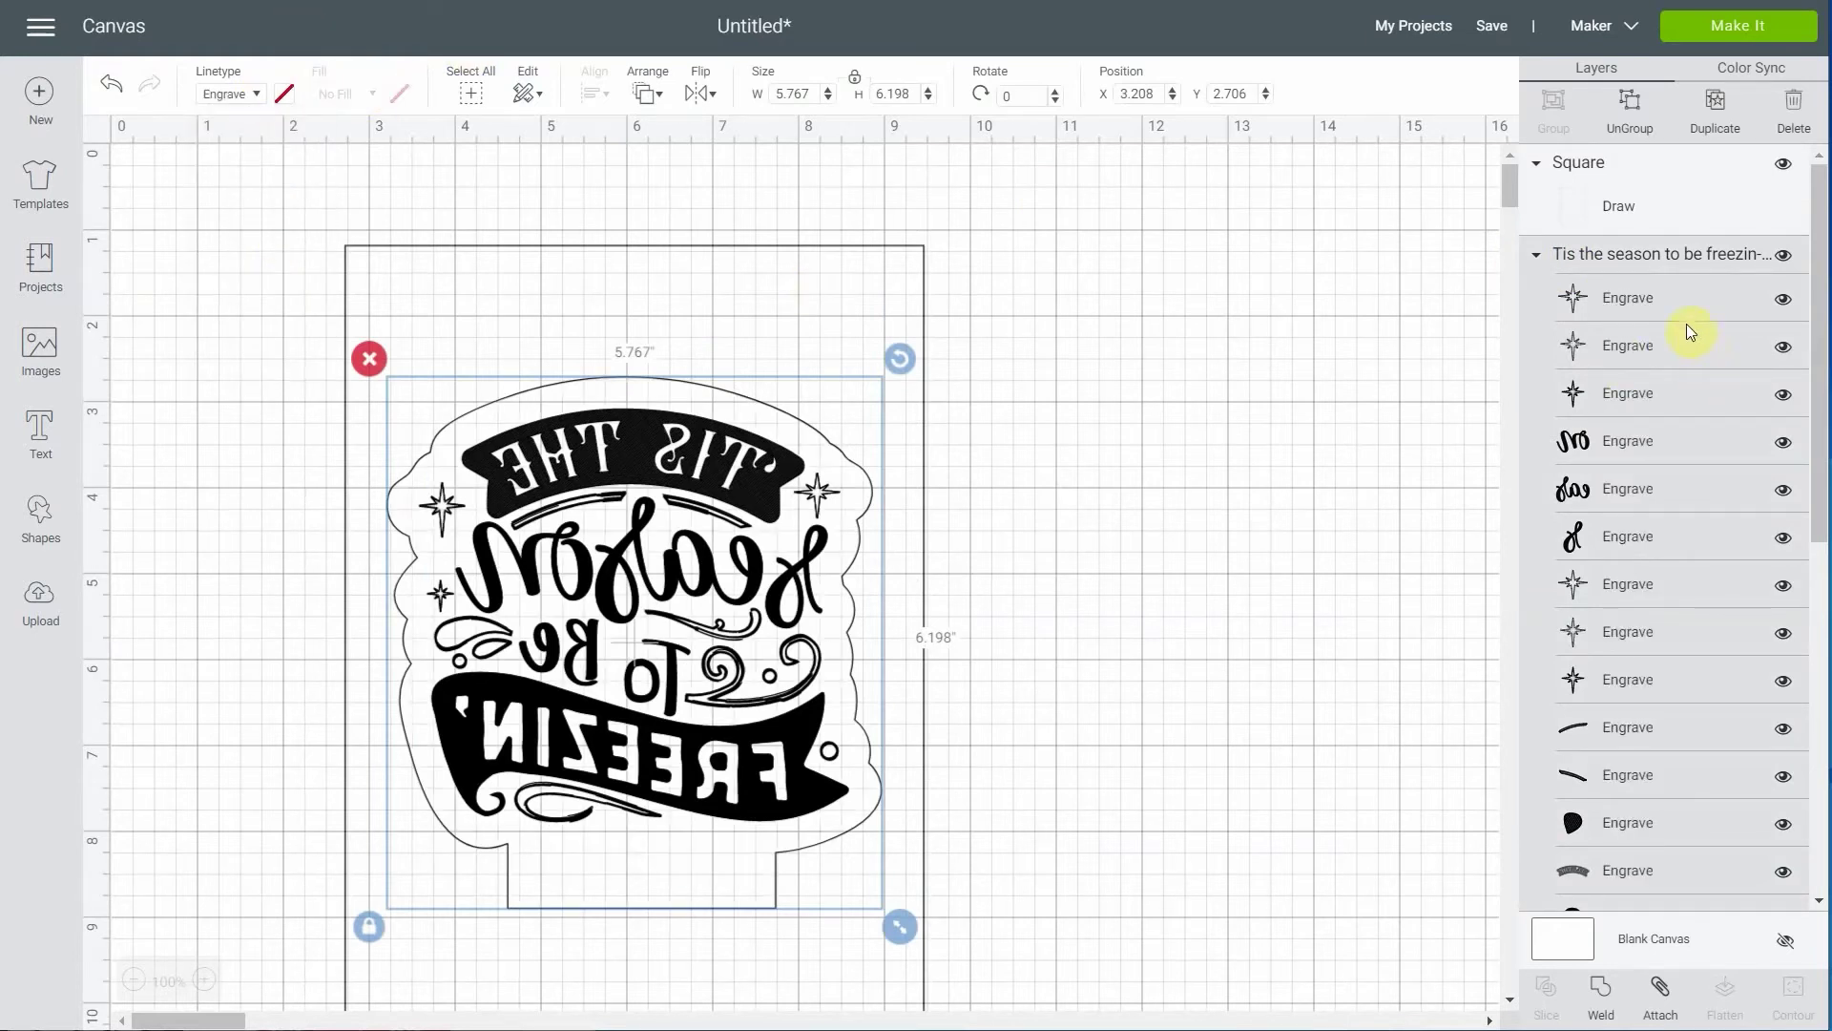
Ungroup the design and change the outer contour layer's linetype to Cut
click(1630, 105)
scroll(1727, 380, down, 5)
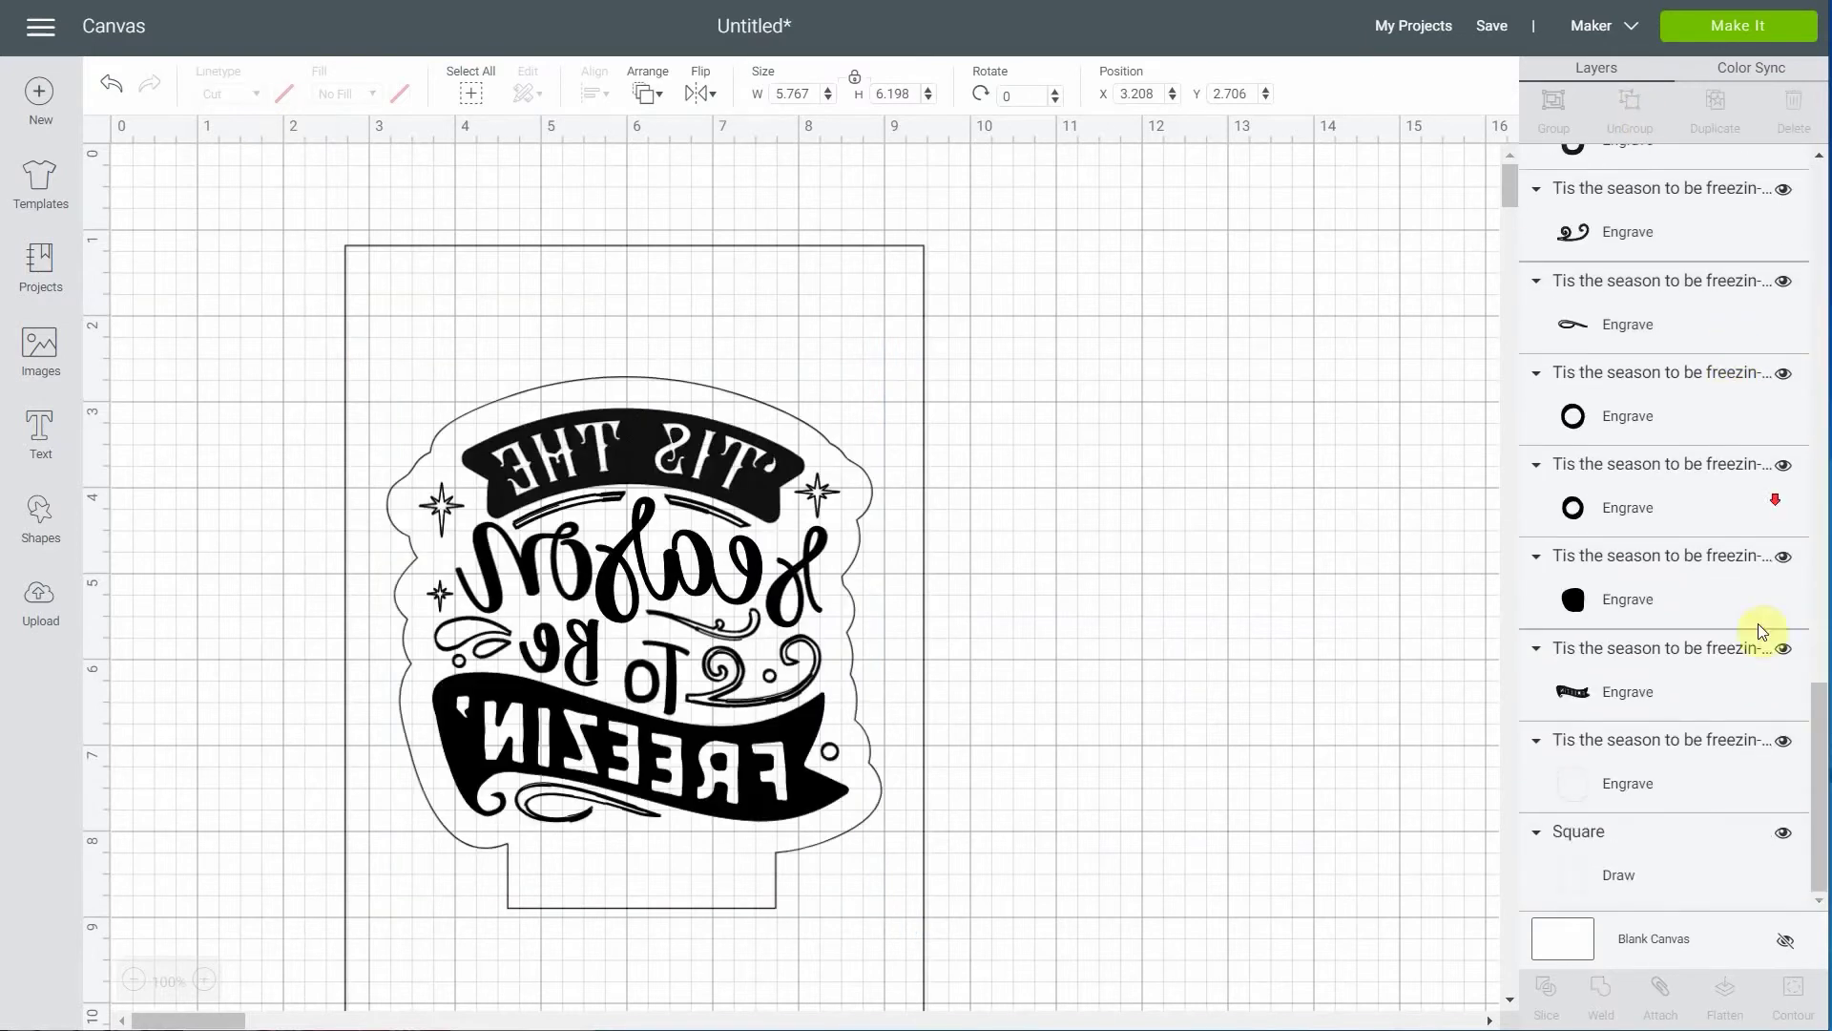
click(1690, 798)
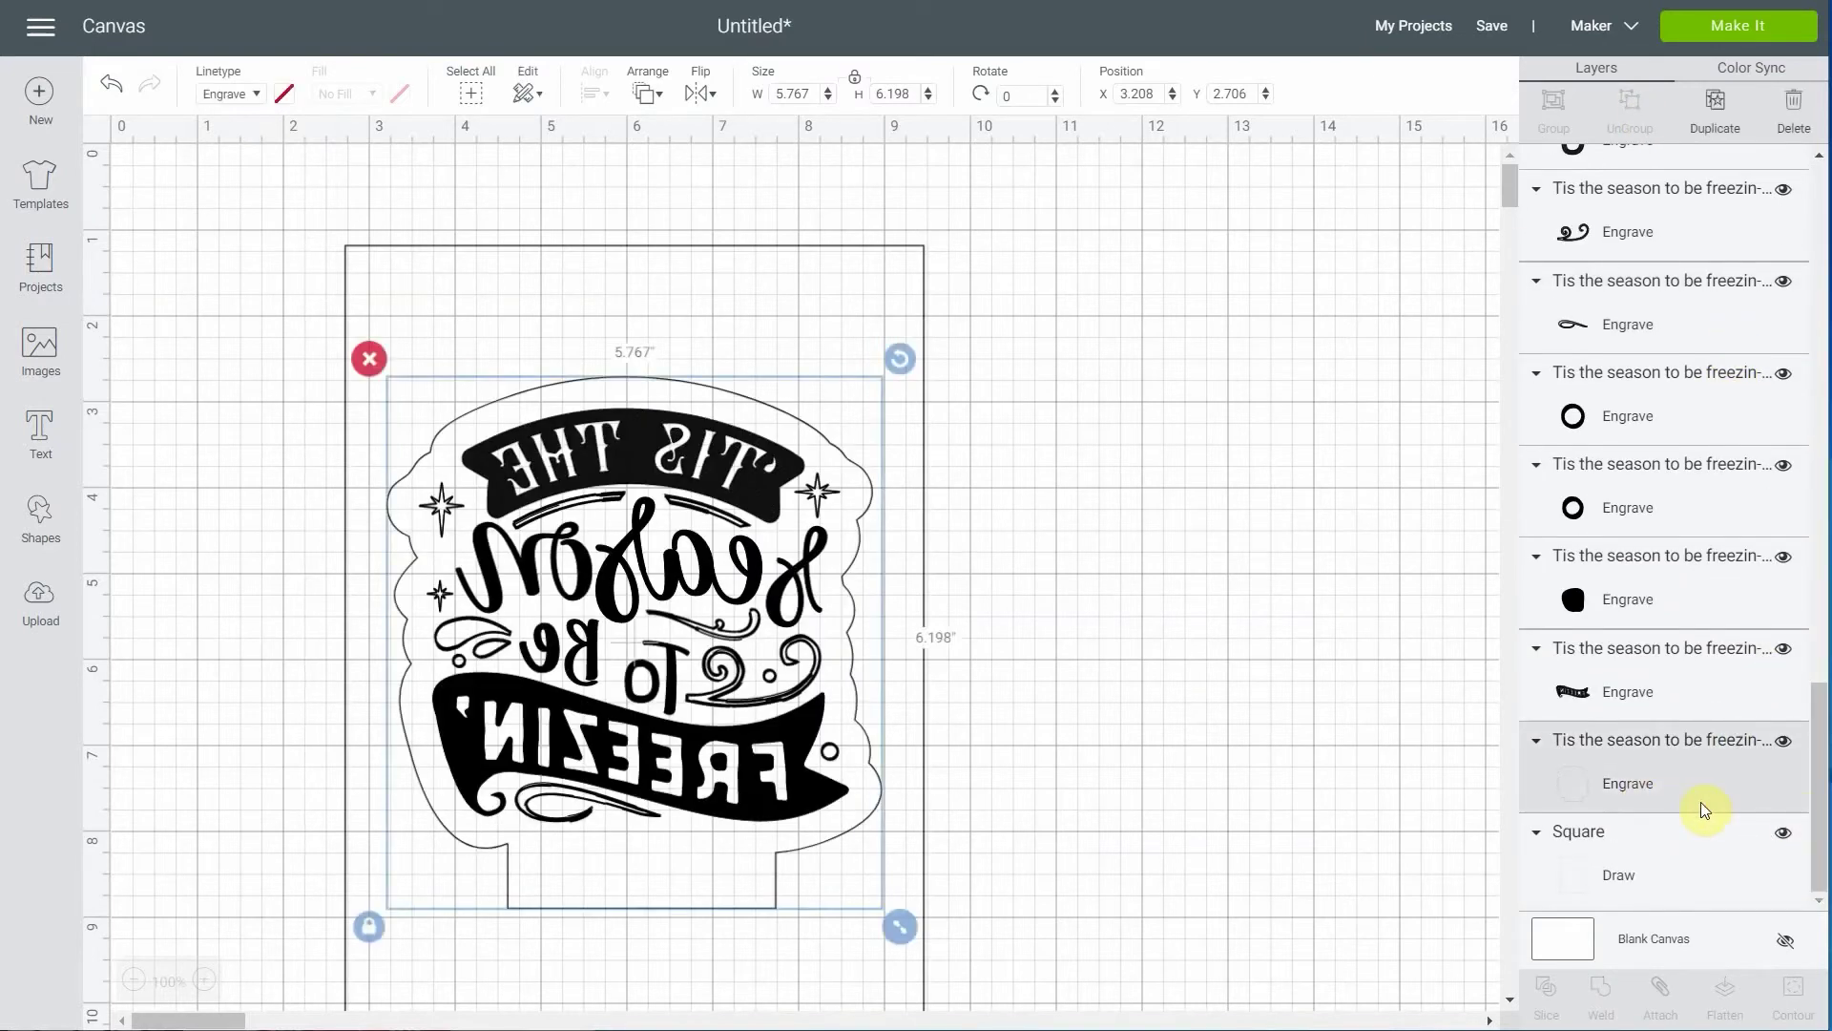
click(257, 93)
click(254, 134)
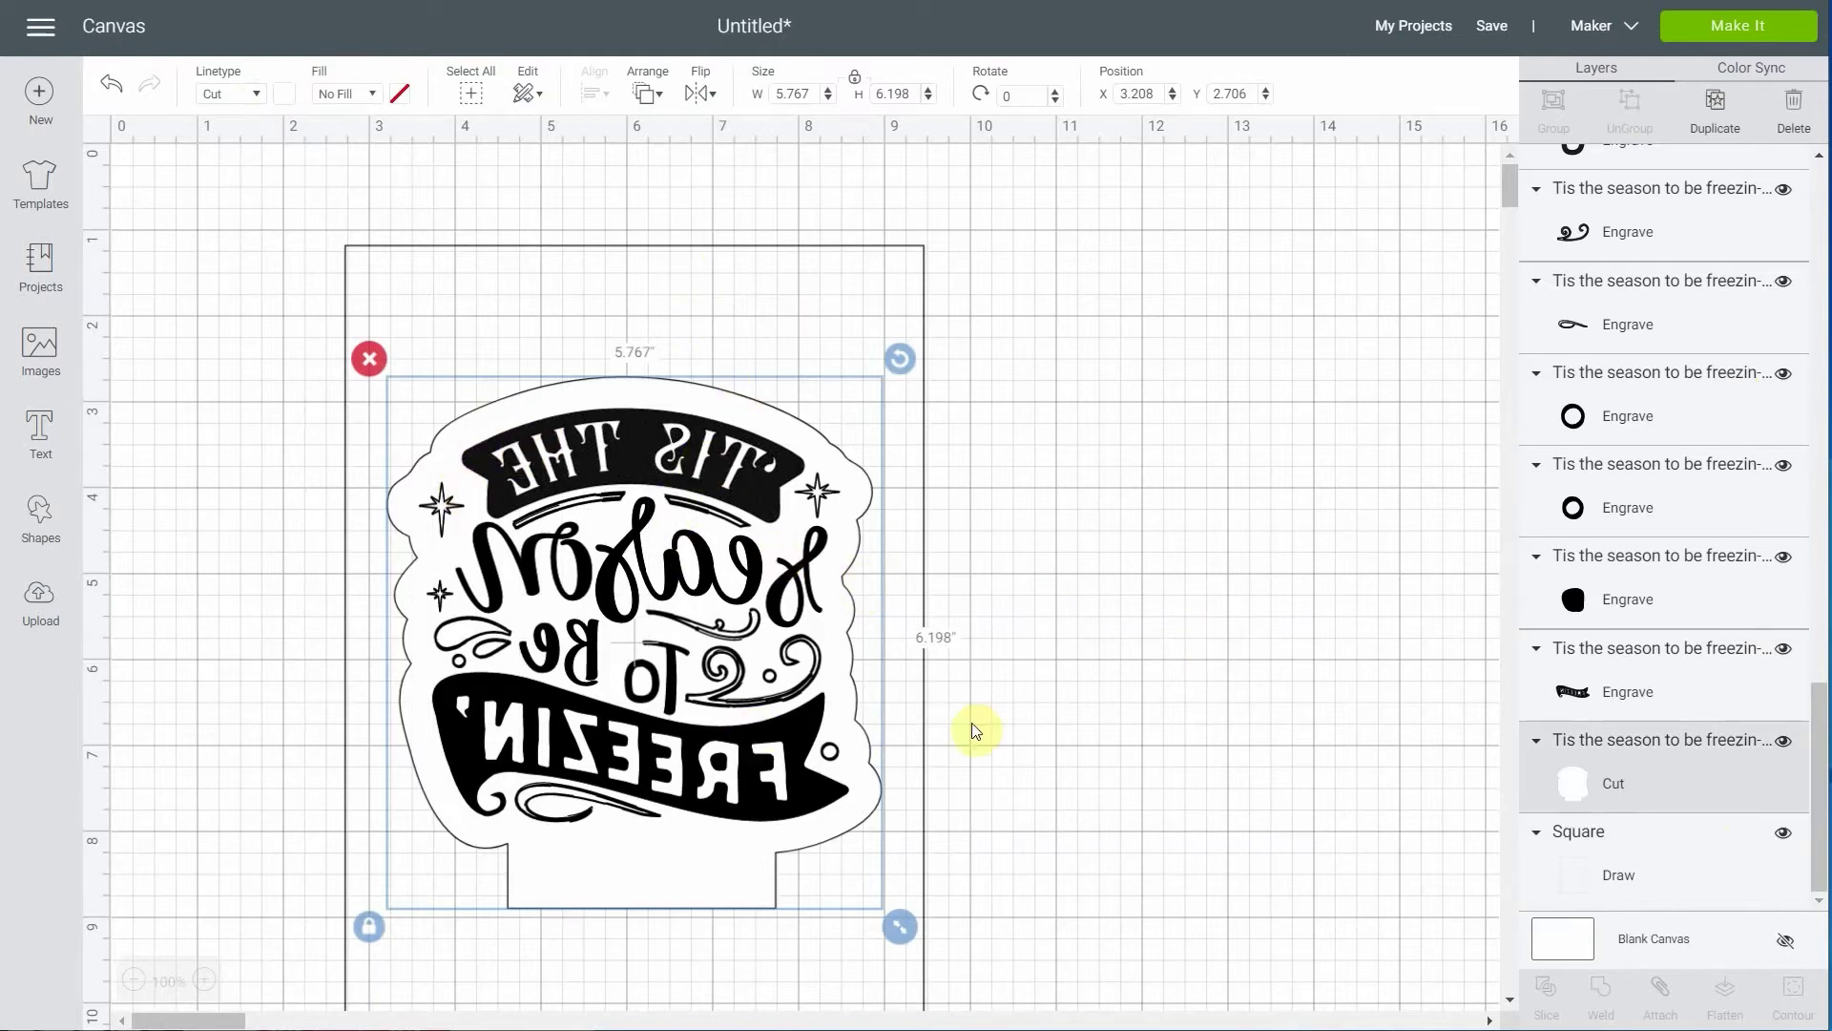
Group all the objects on the canvas, including the drawn rectangle
click(475, 101)
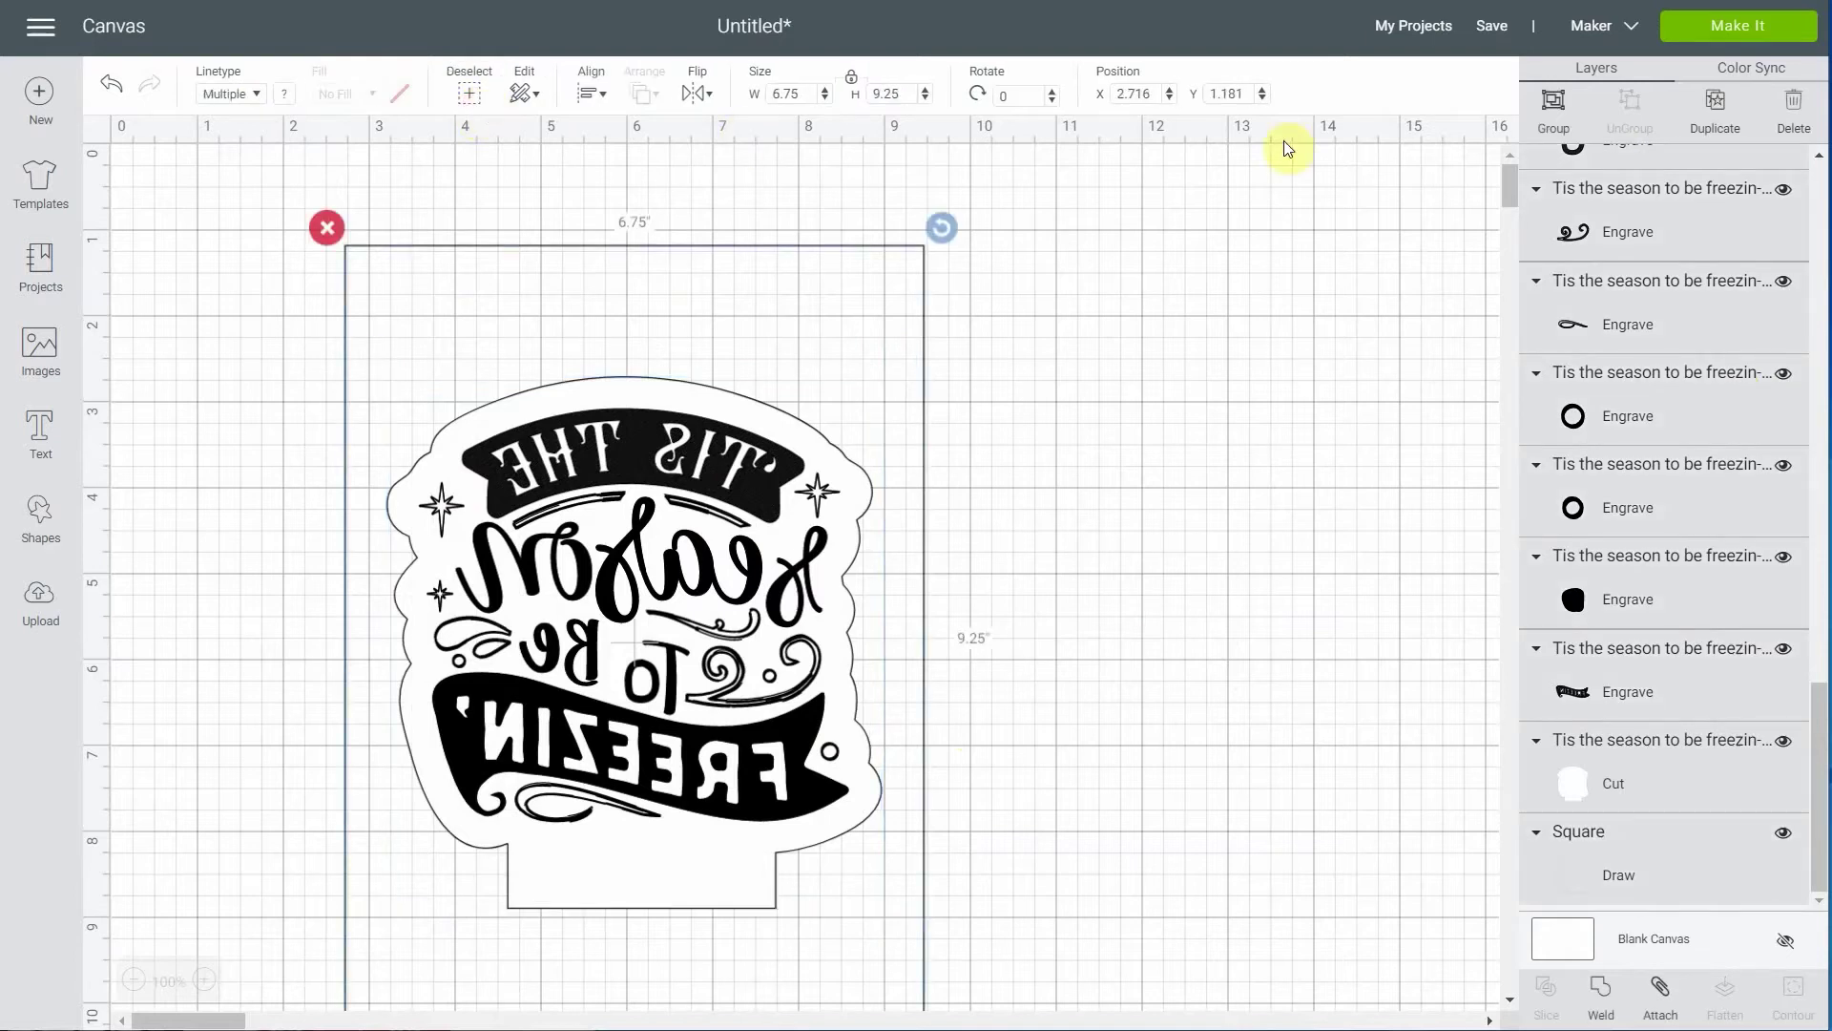
click(1553, 105)
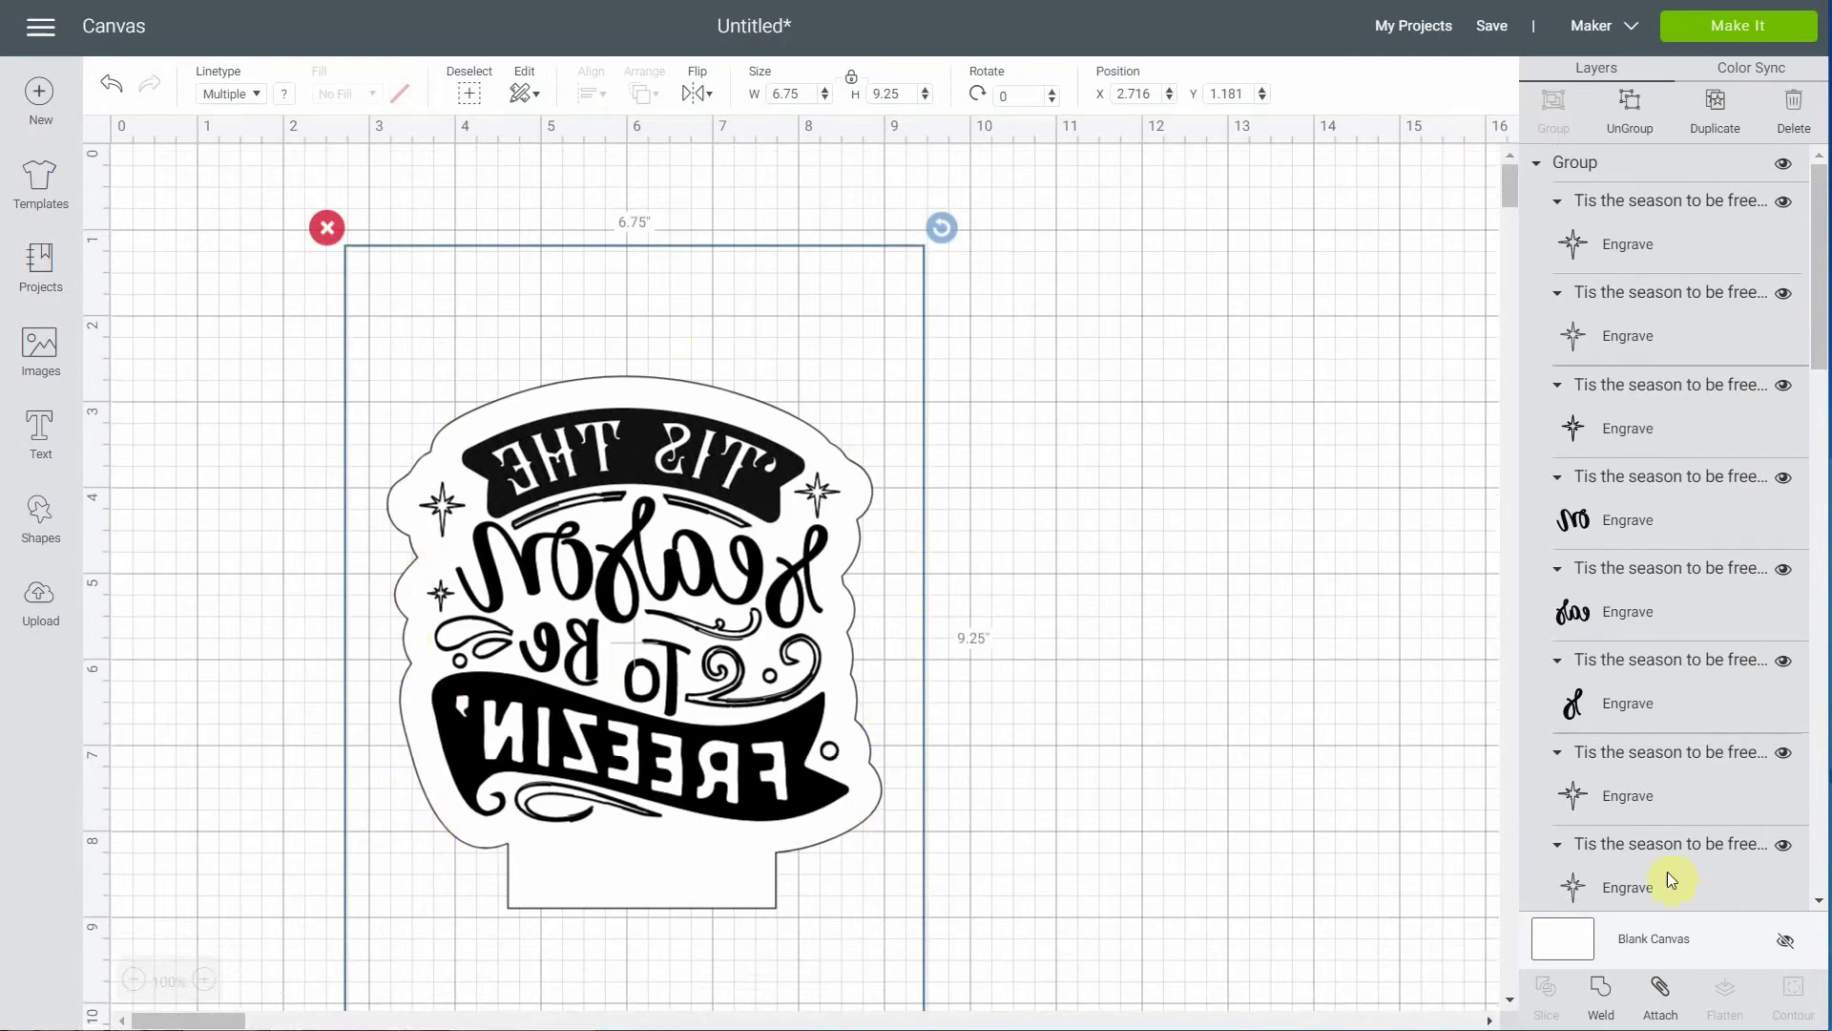
Change the fill of the outer contour's Cut layer from No Fill to Print
drag(1818, 324, 1827, 878)
click(1707, 793)
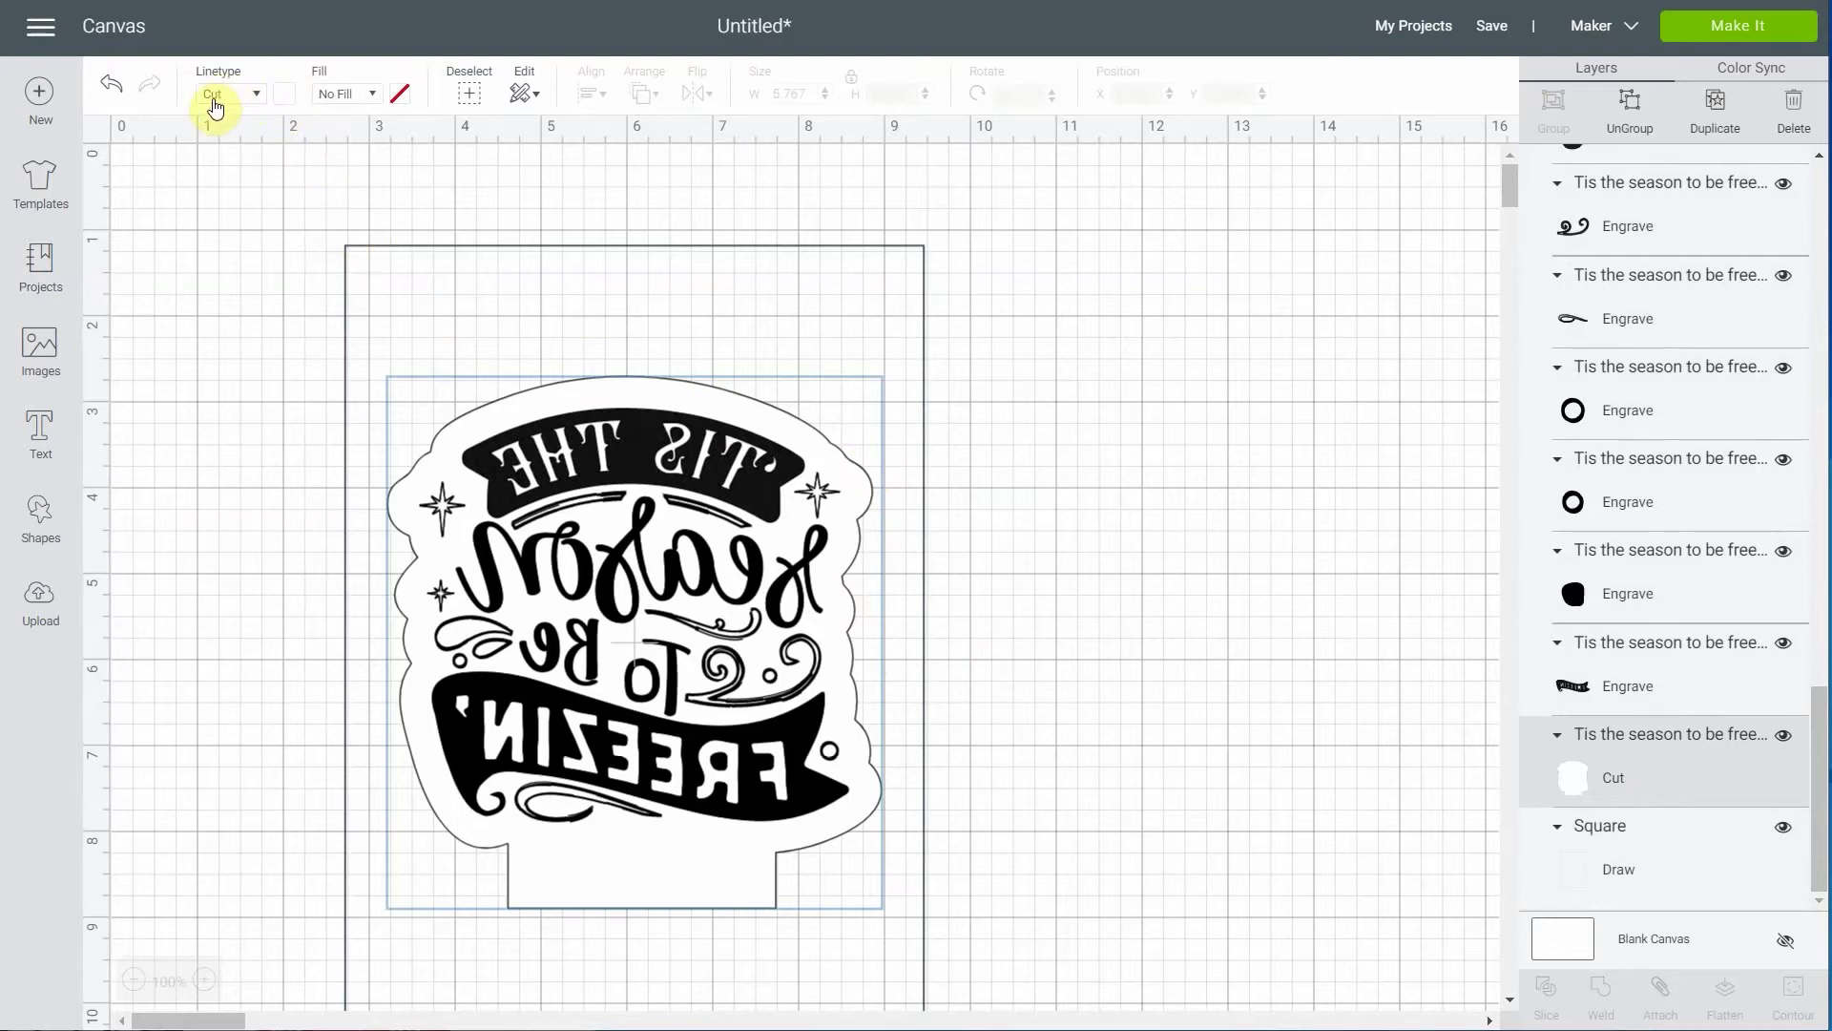
click(369, 95)
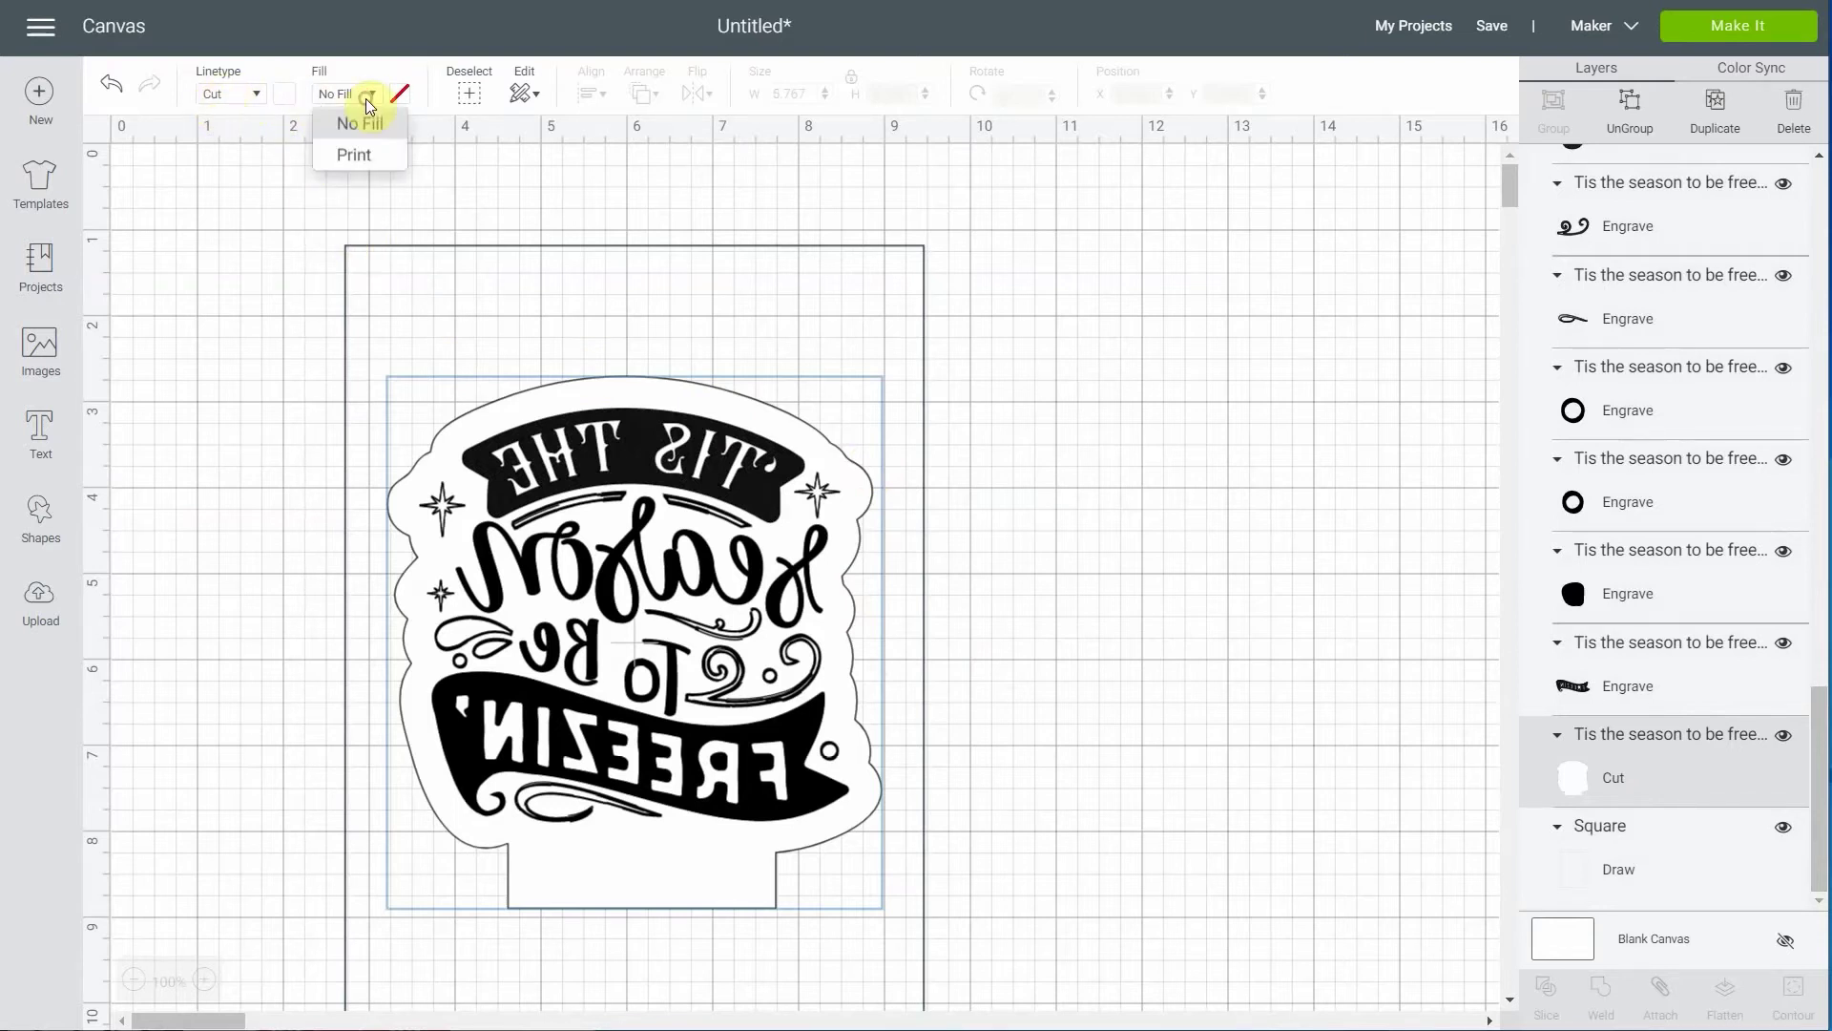
click(371, 156)
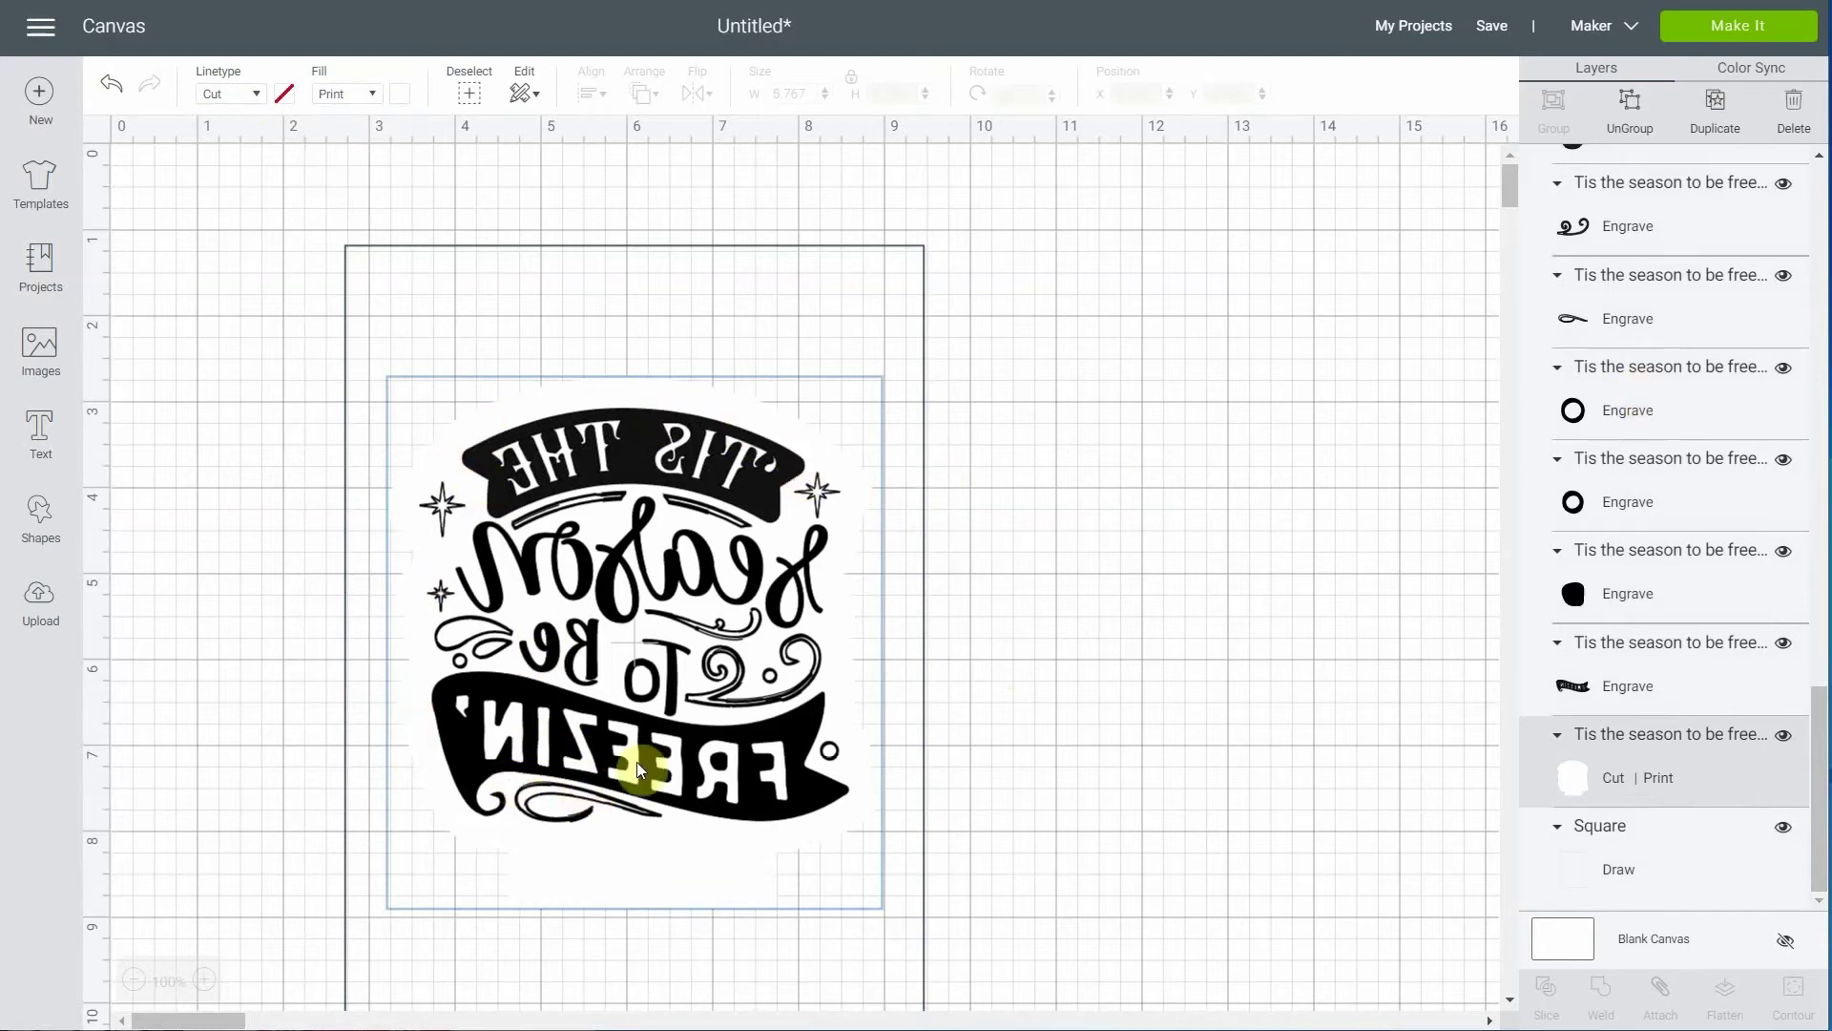
scroll(1449, 655, down, 2)
Hide every layer in the group, leaving only the outer contour's Cut/Print layer and the Square draw layer visible
scroll(1613, 592, up, 10)
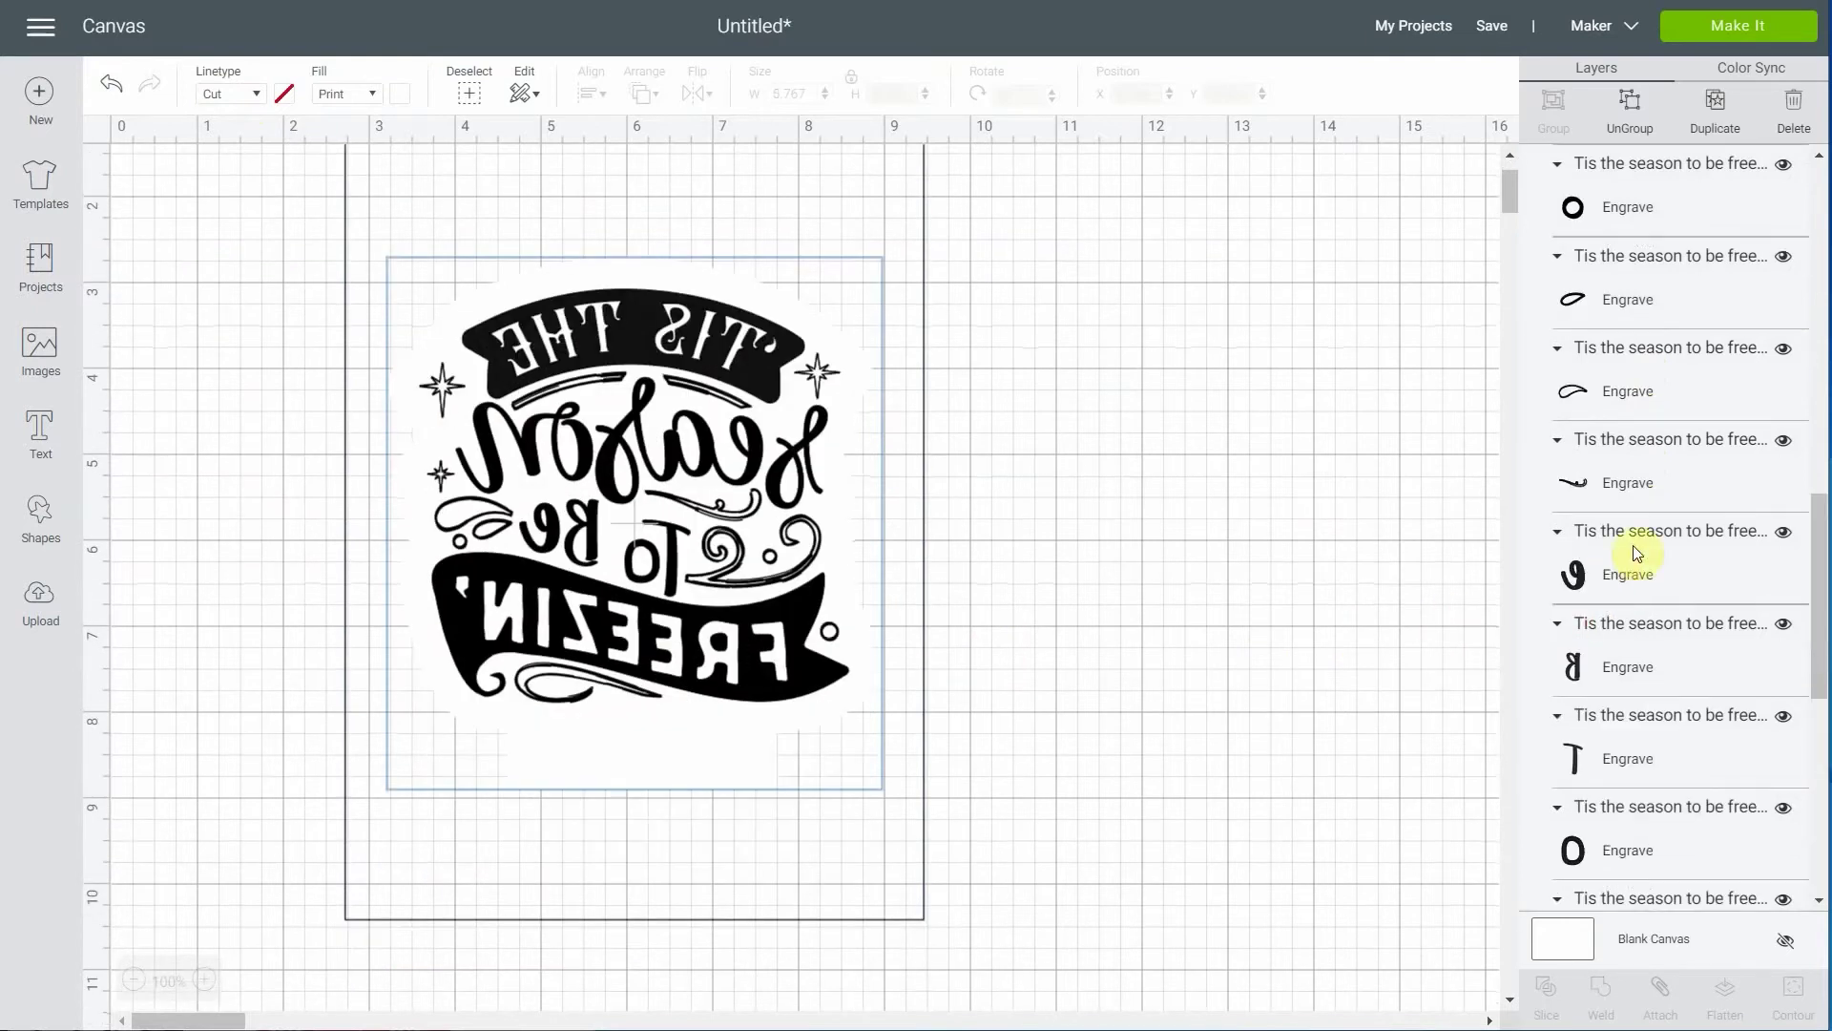
scroll(1684, 411, up, 1)
click(1624, 164)
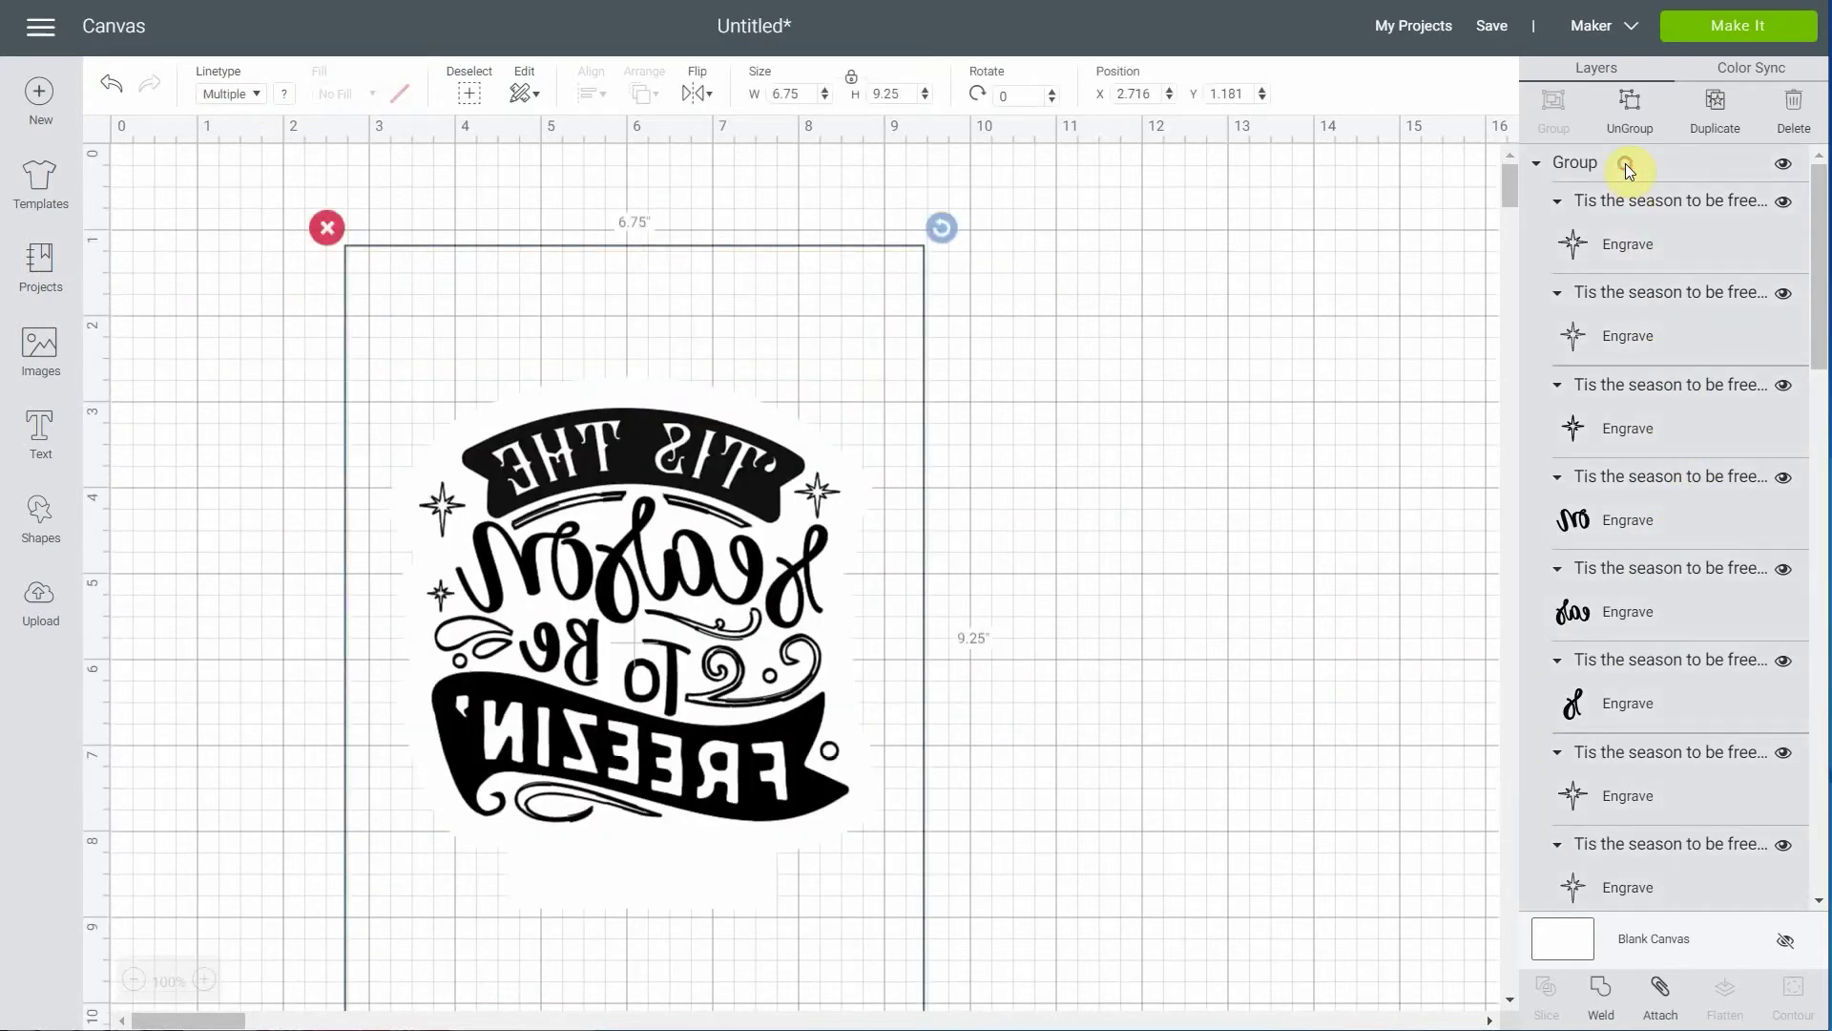
click(1784, 164)
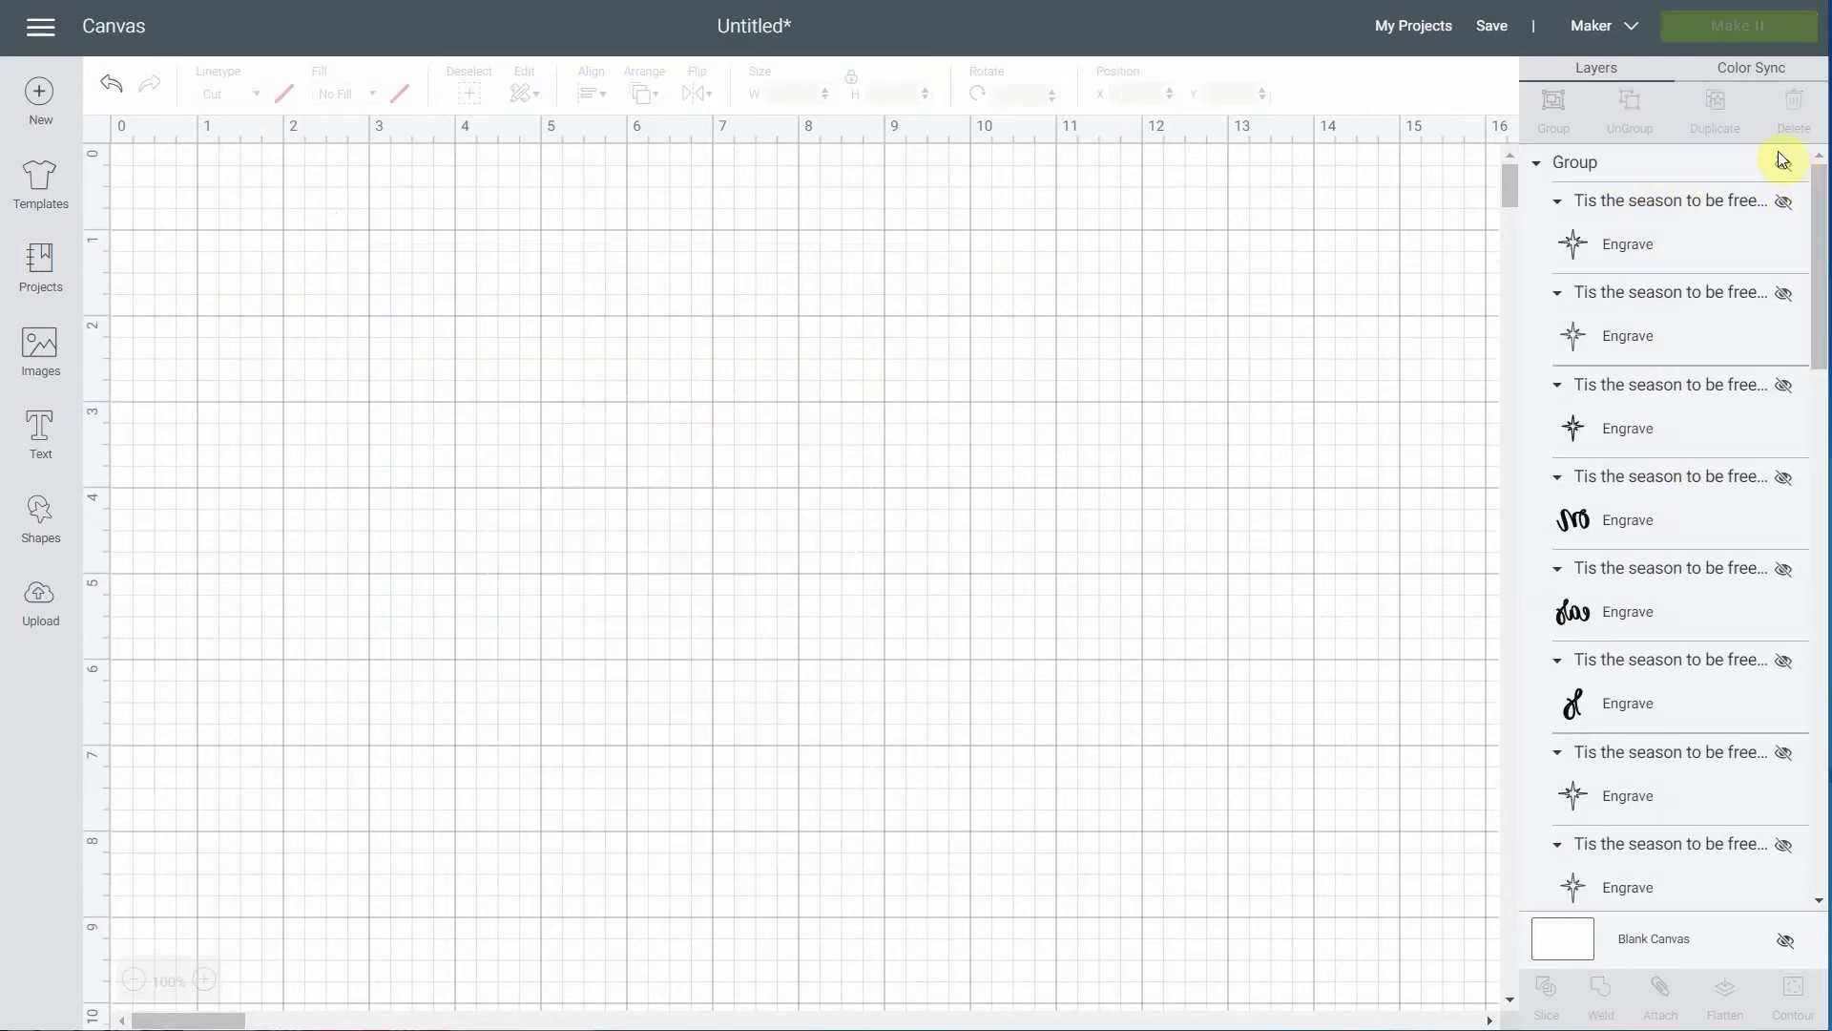
scroll(1726, 826, down, 5)
scroll(1722, 819, down, 5)
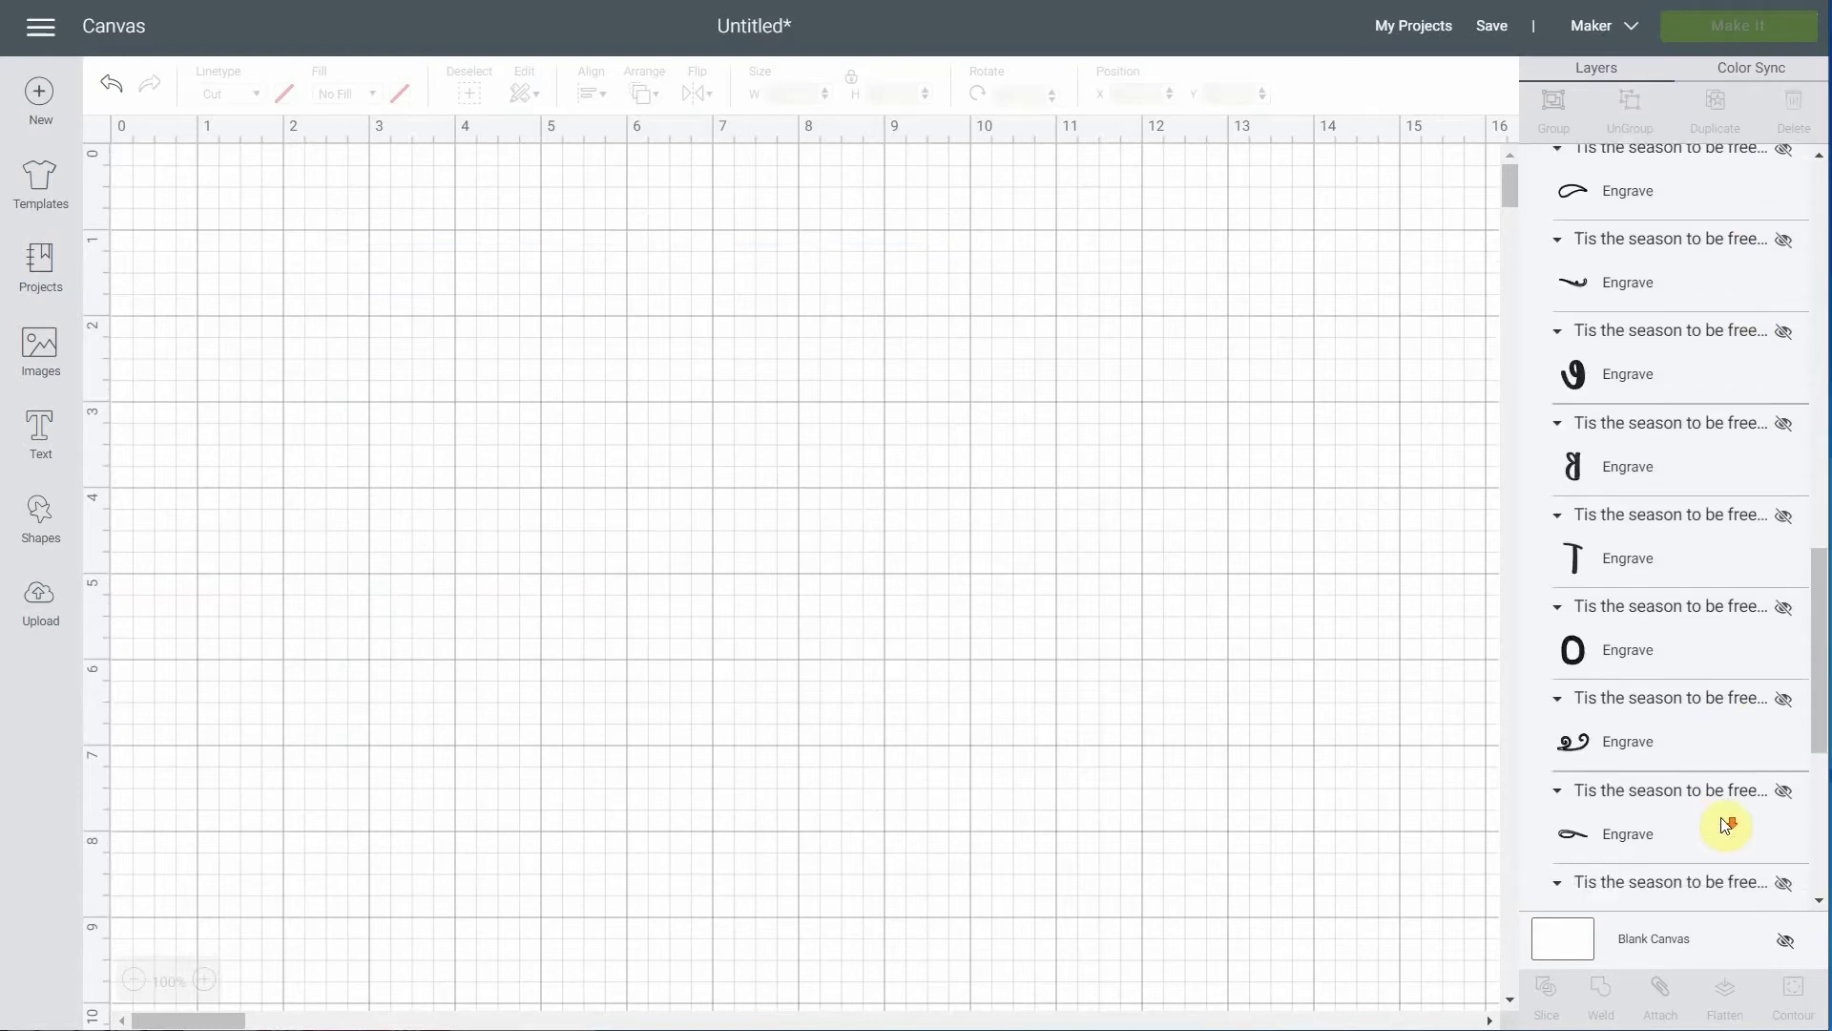
click(1784, 735)
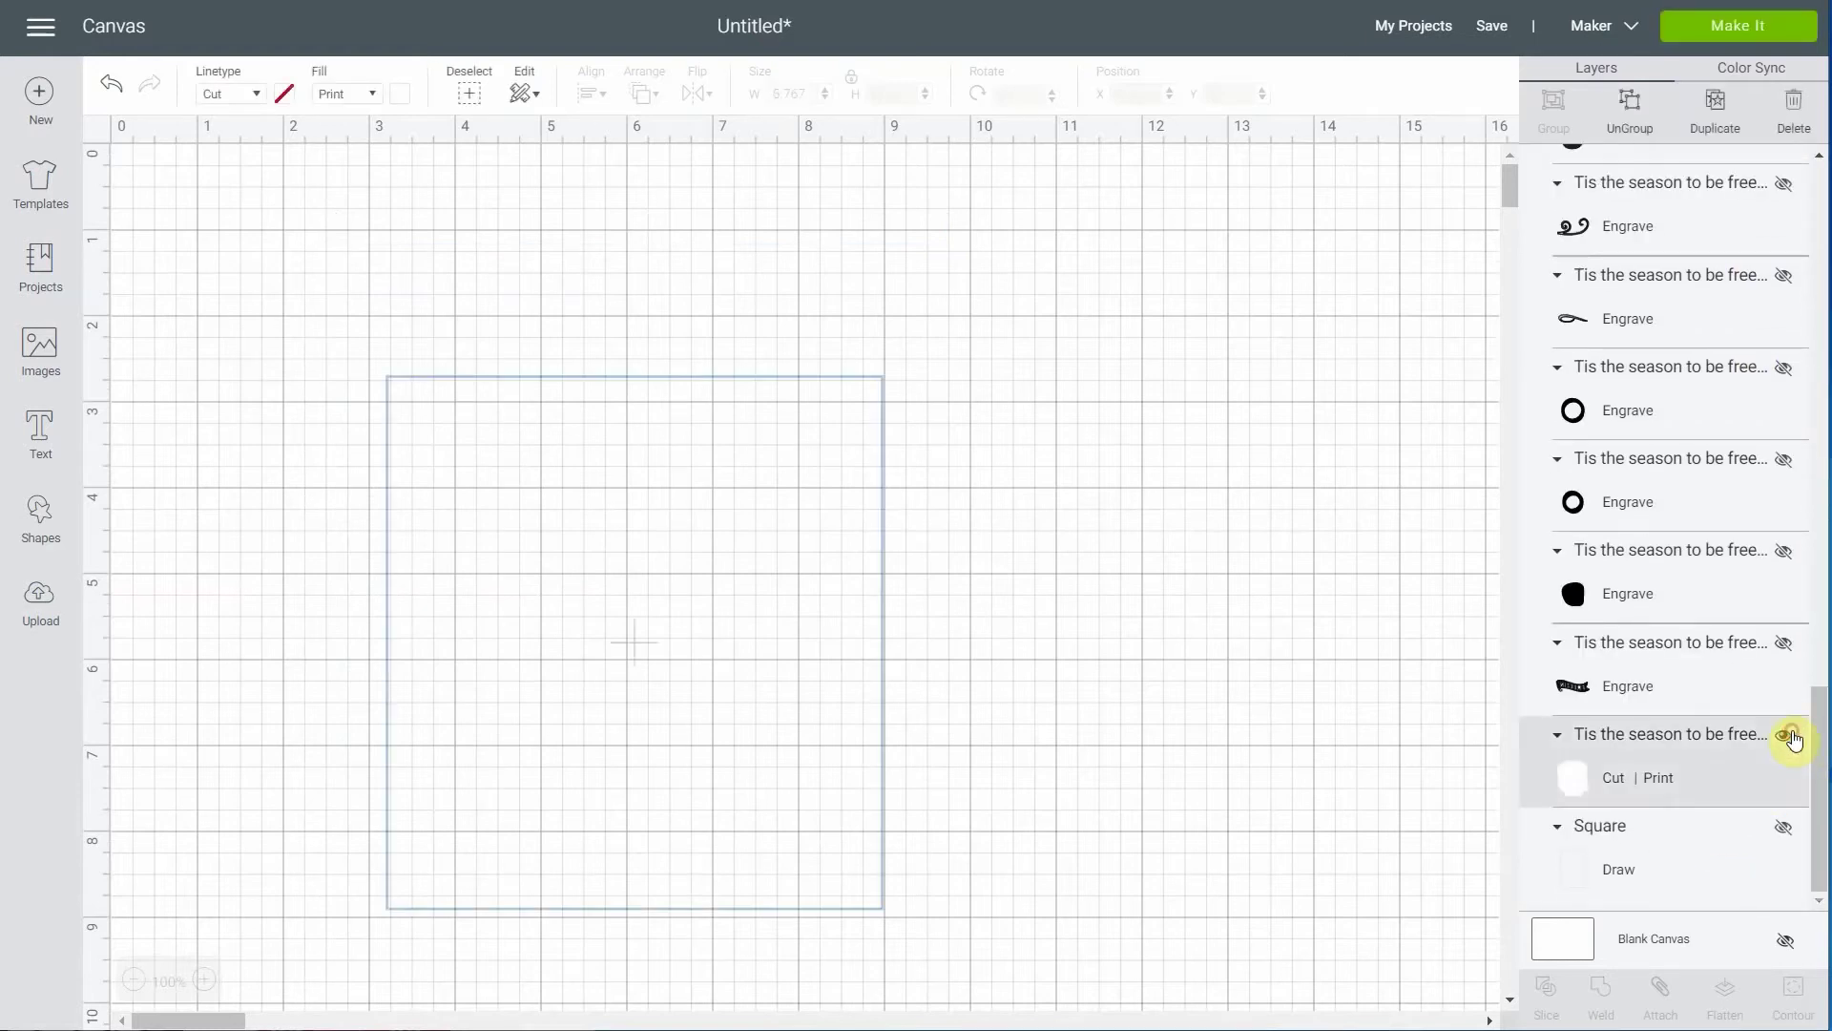
click(1784, 826)
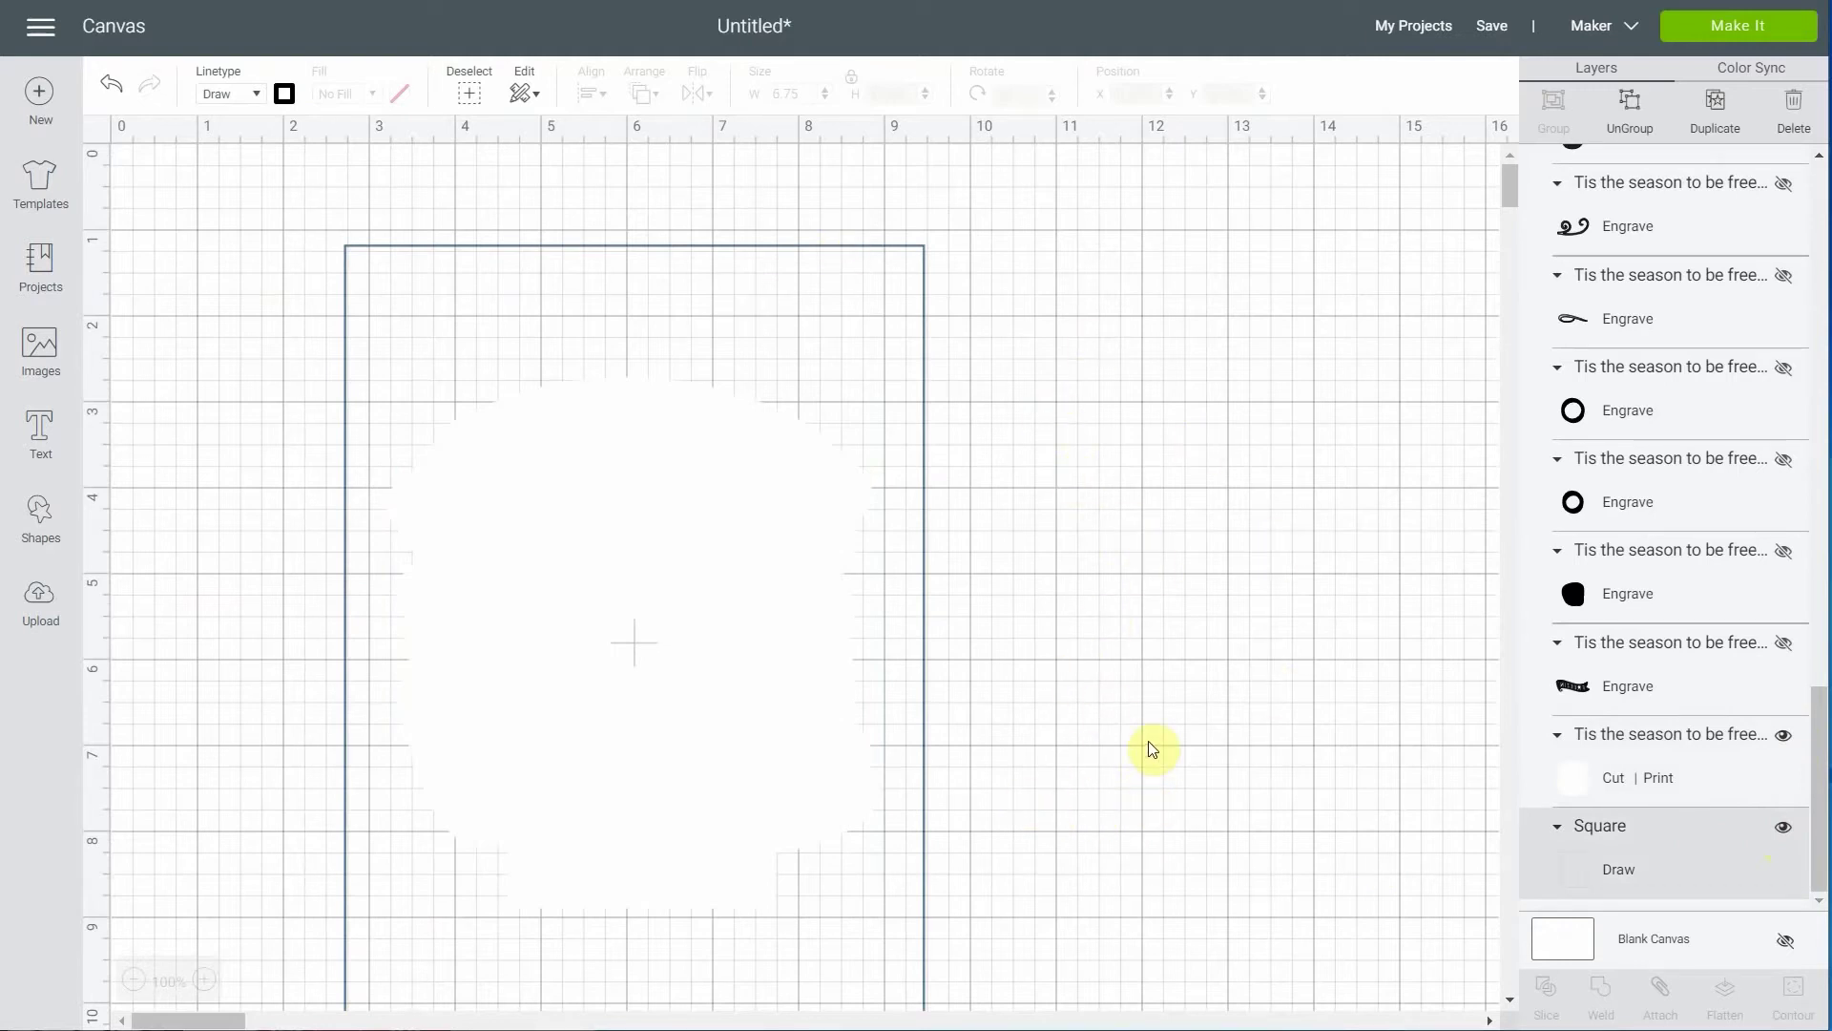
Attach the whole group so the contour and square keep their relative positions
scroll(1565, 459, up, 5)
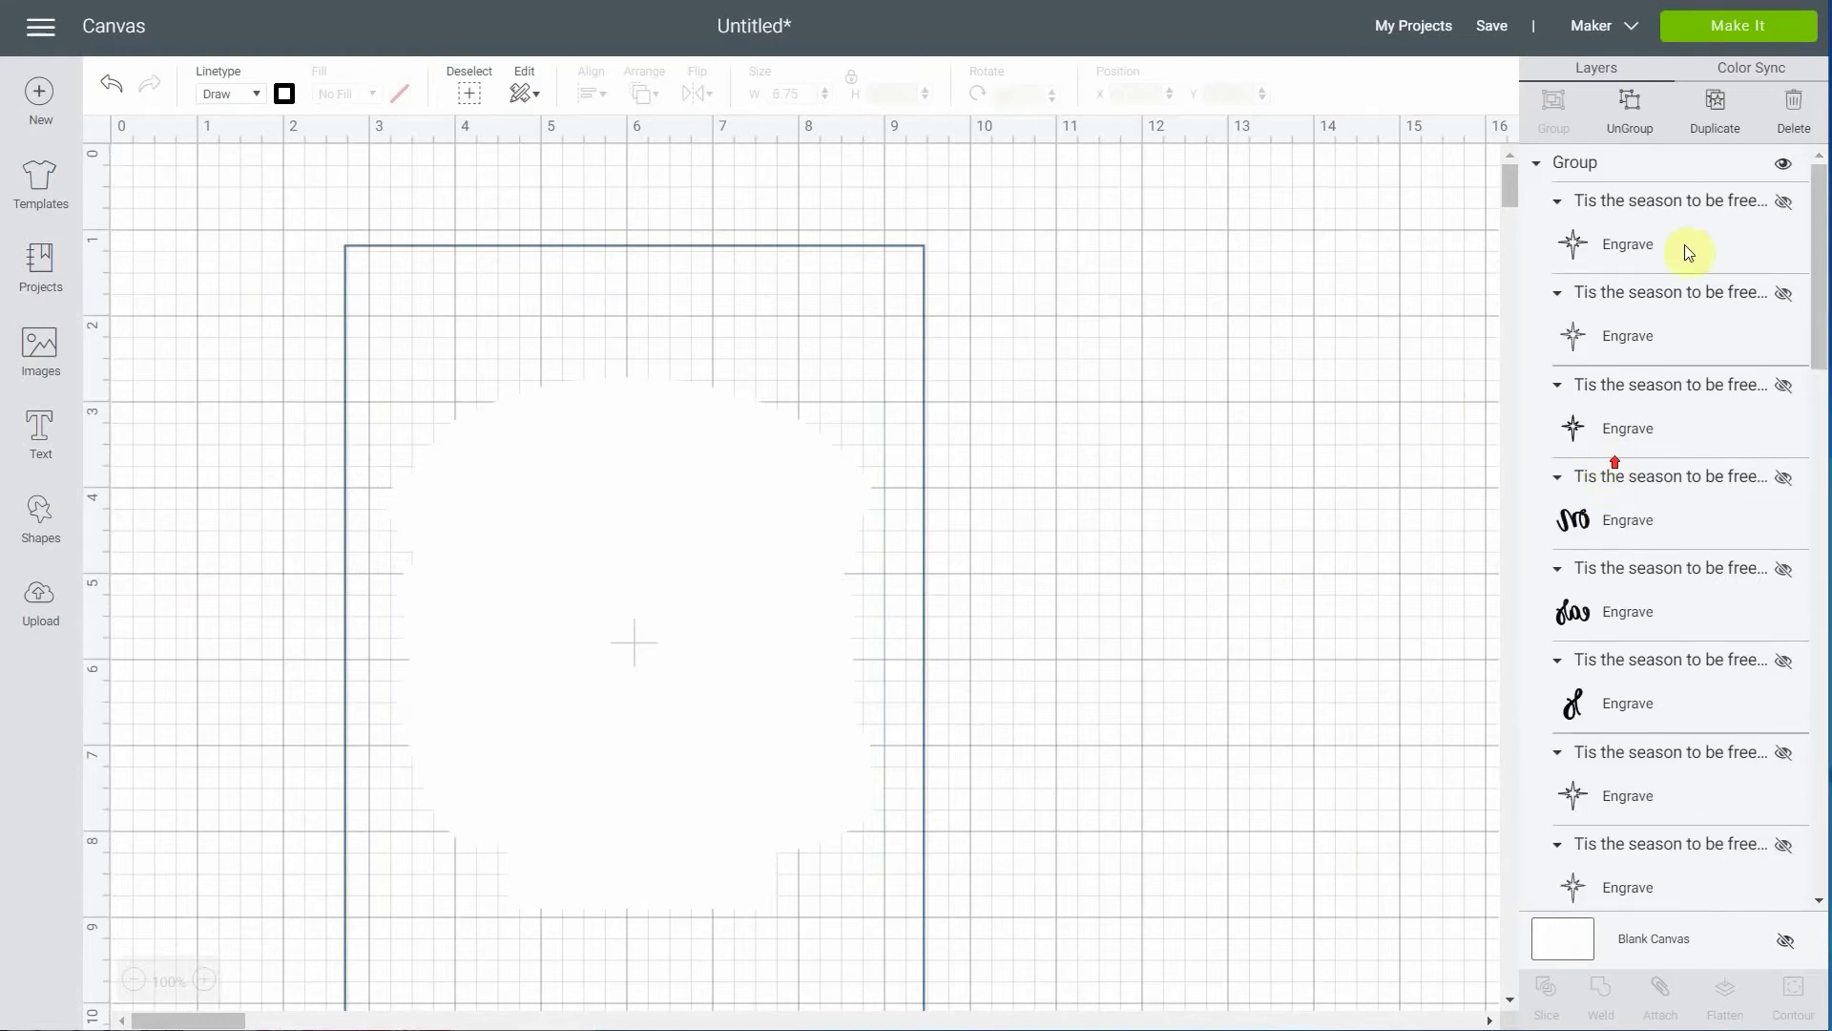
click(1665, 170)
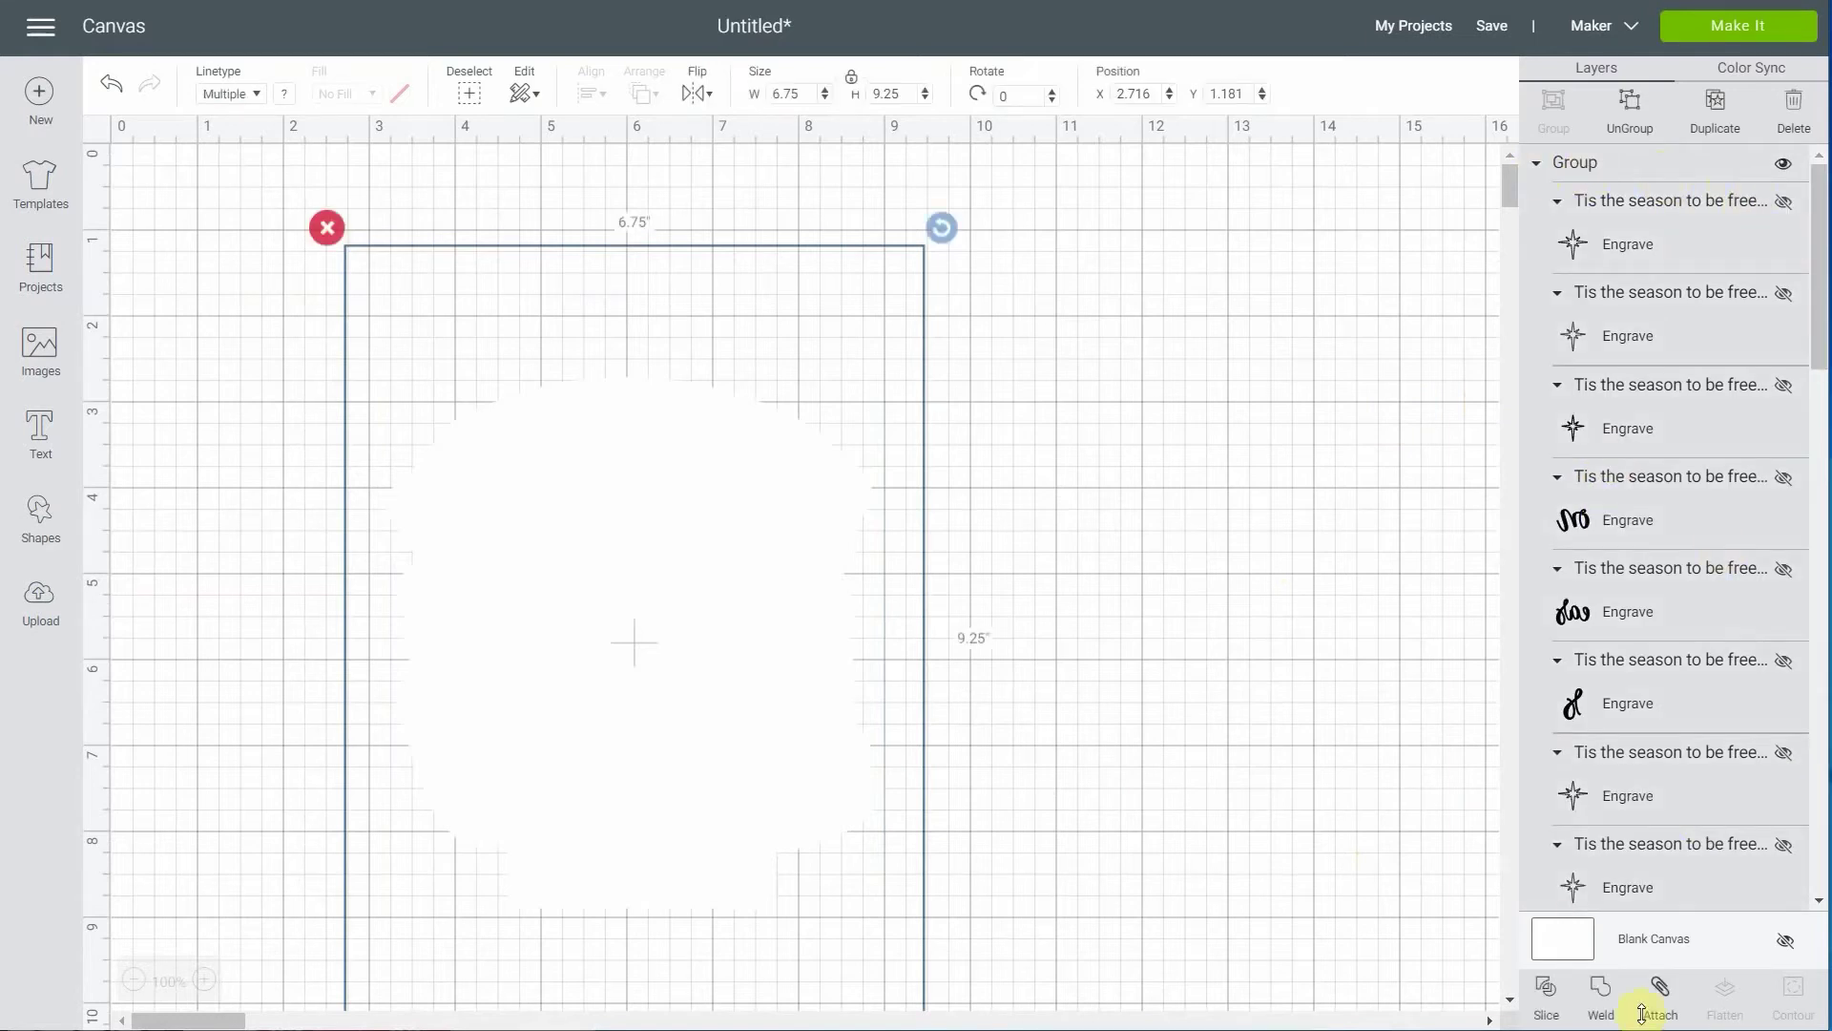
click(1660, 987)
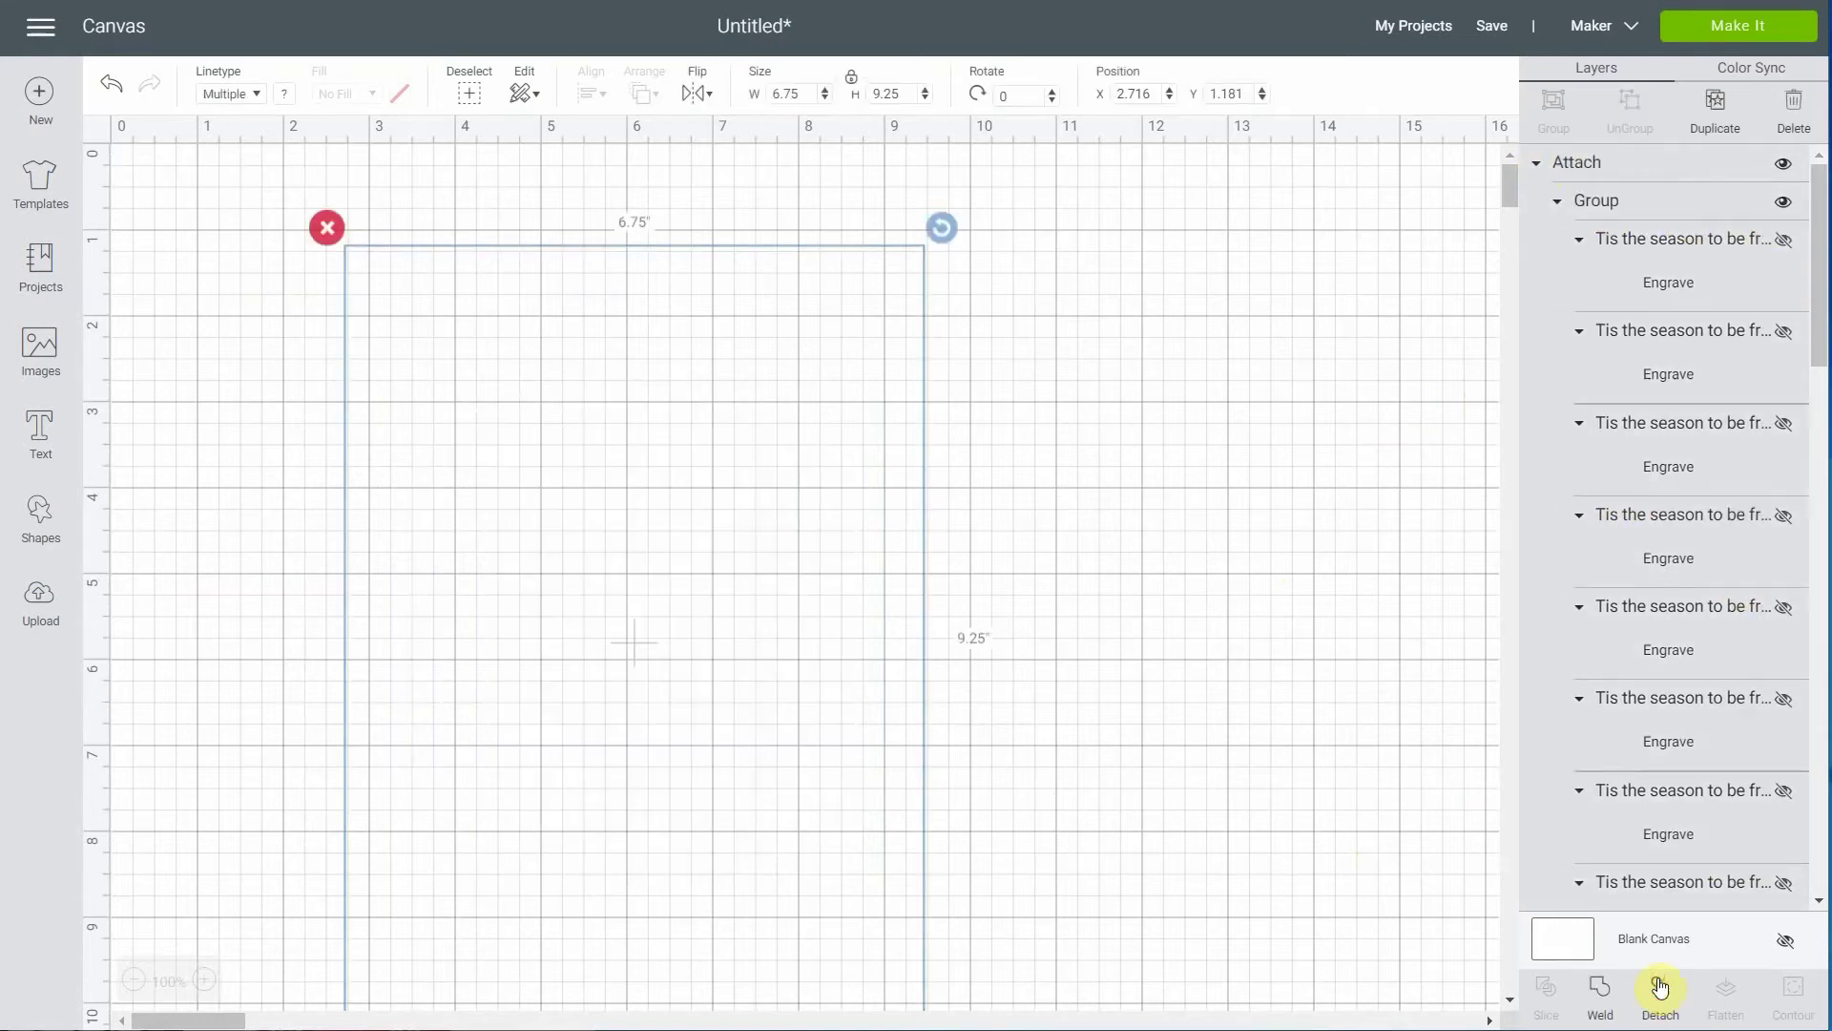
Save the project under the name "season"
click(1501, 32)
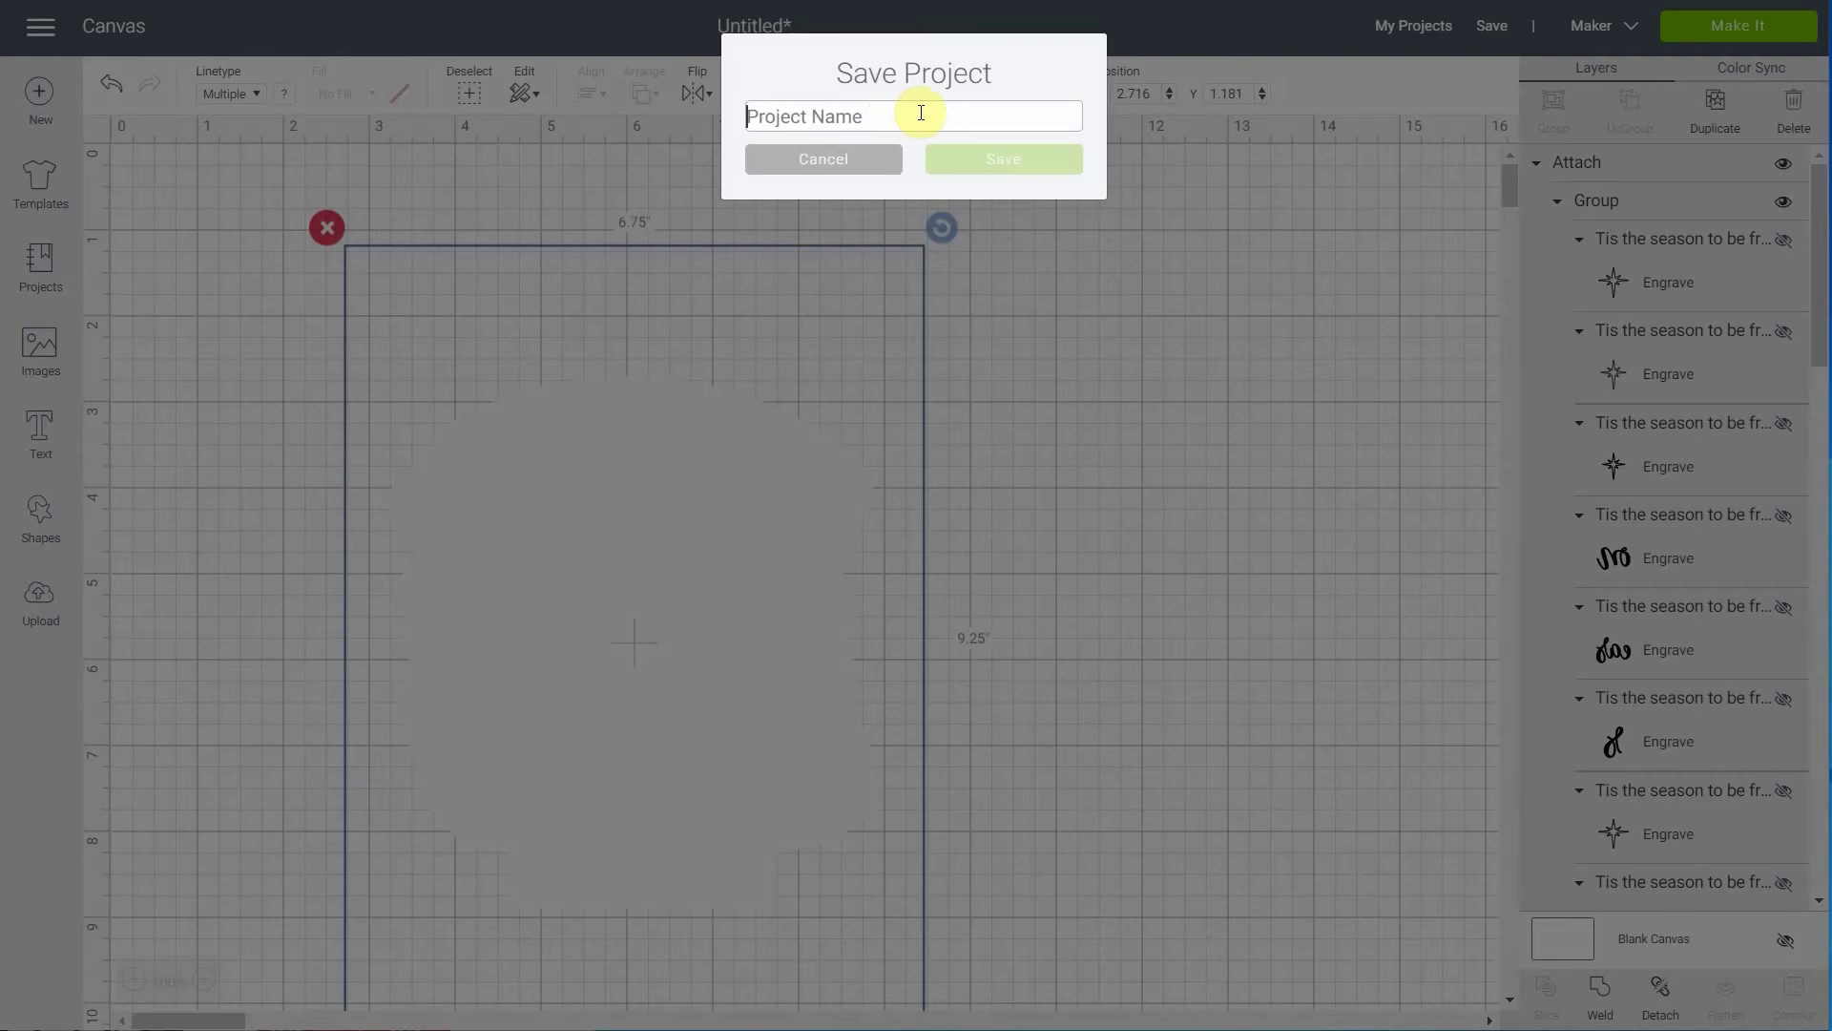
text(season to be freezin)
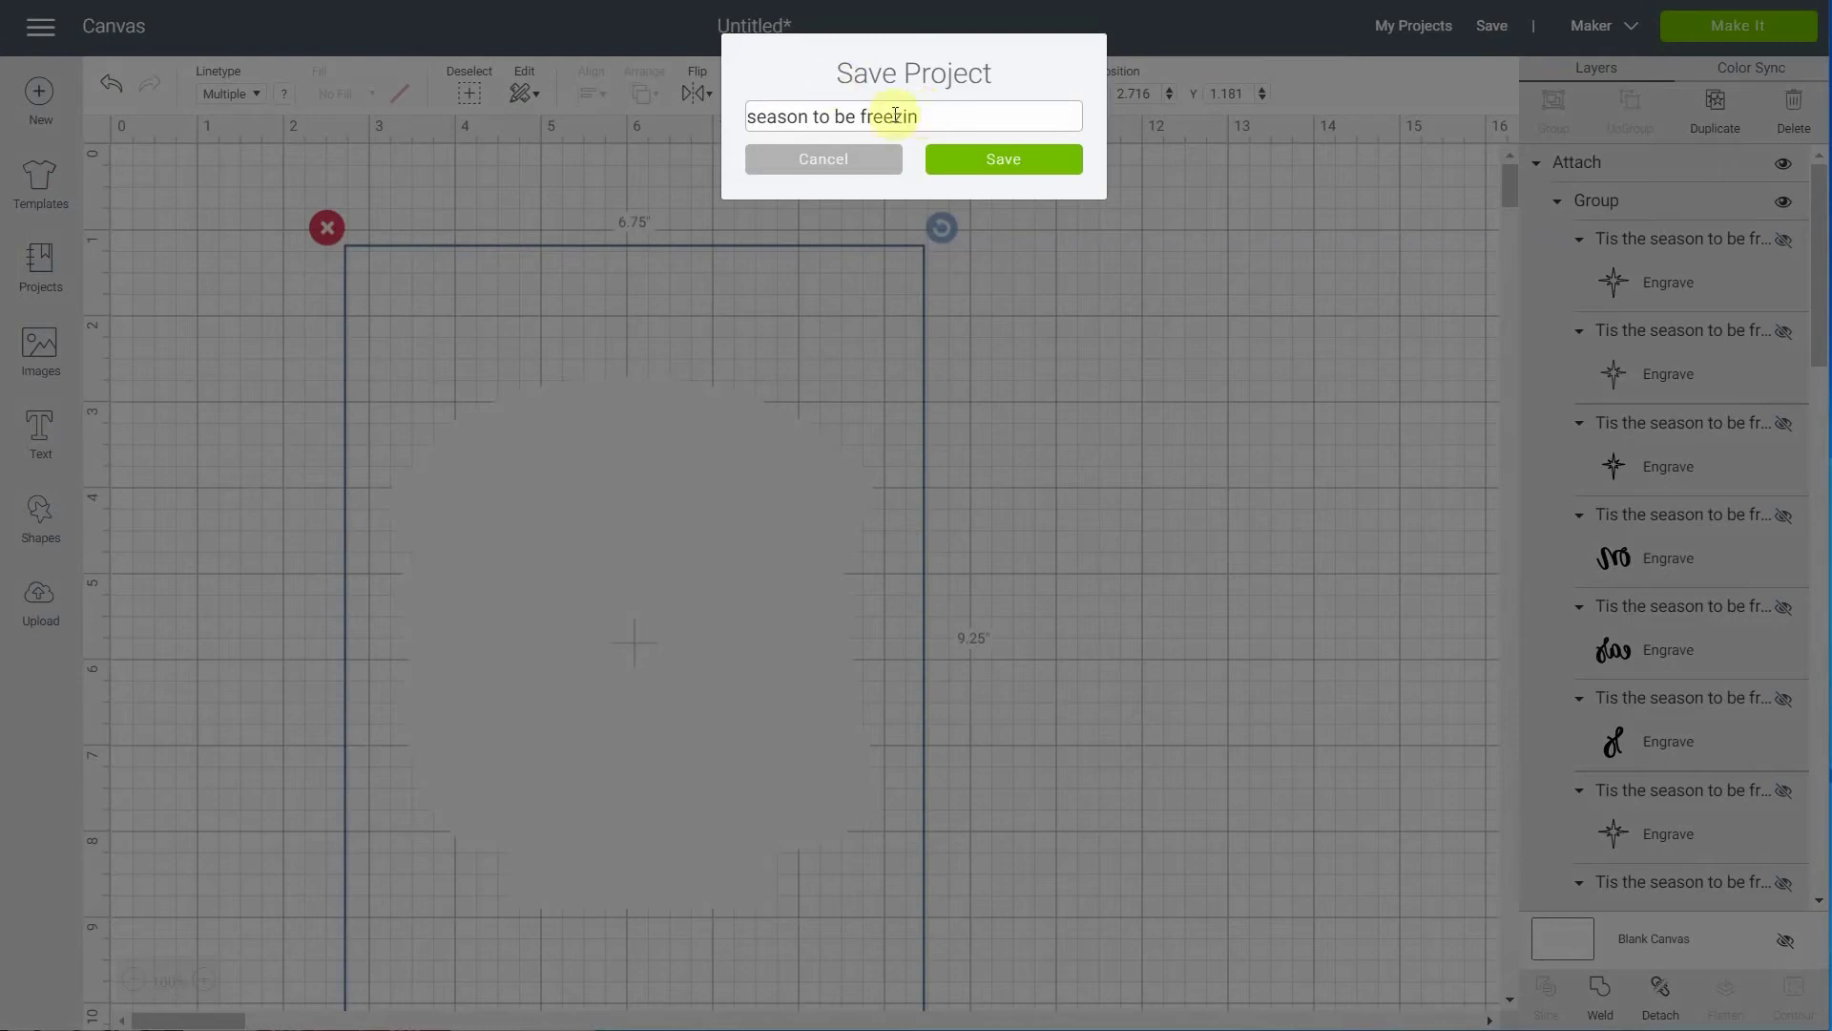
click(975, 166)
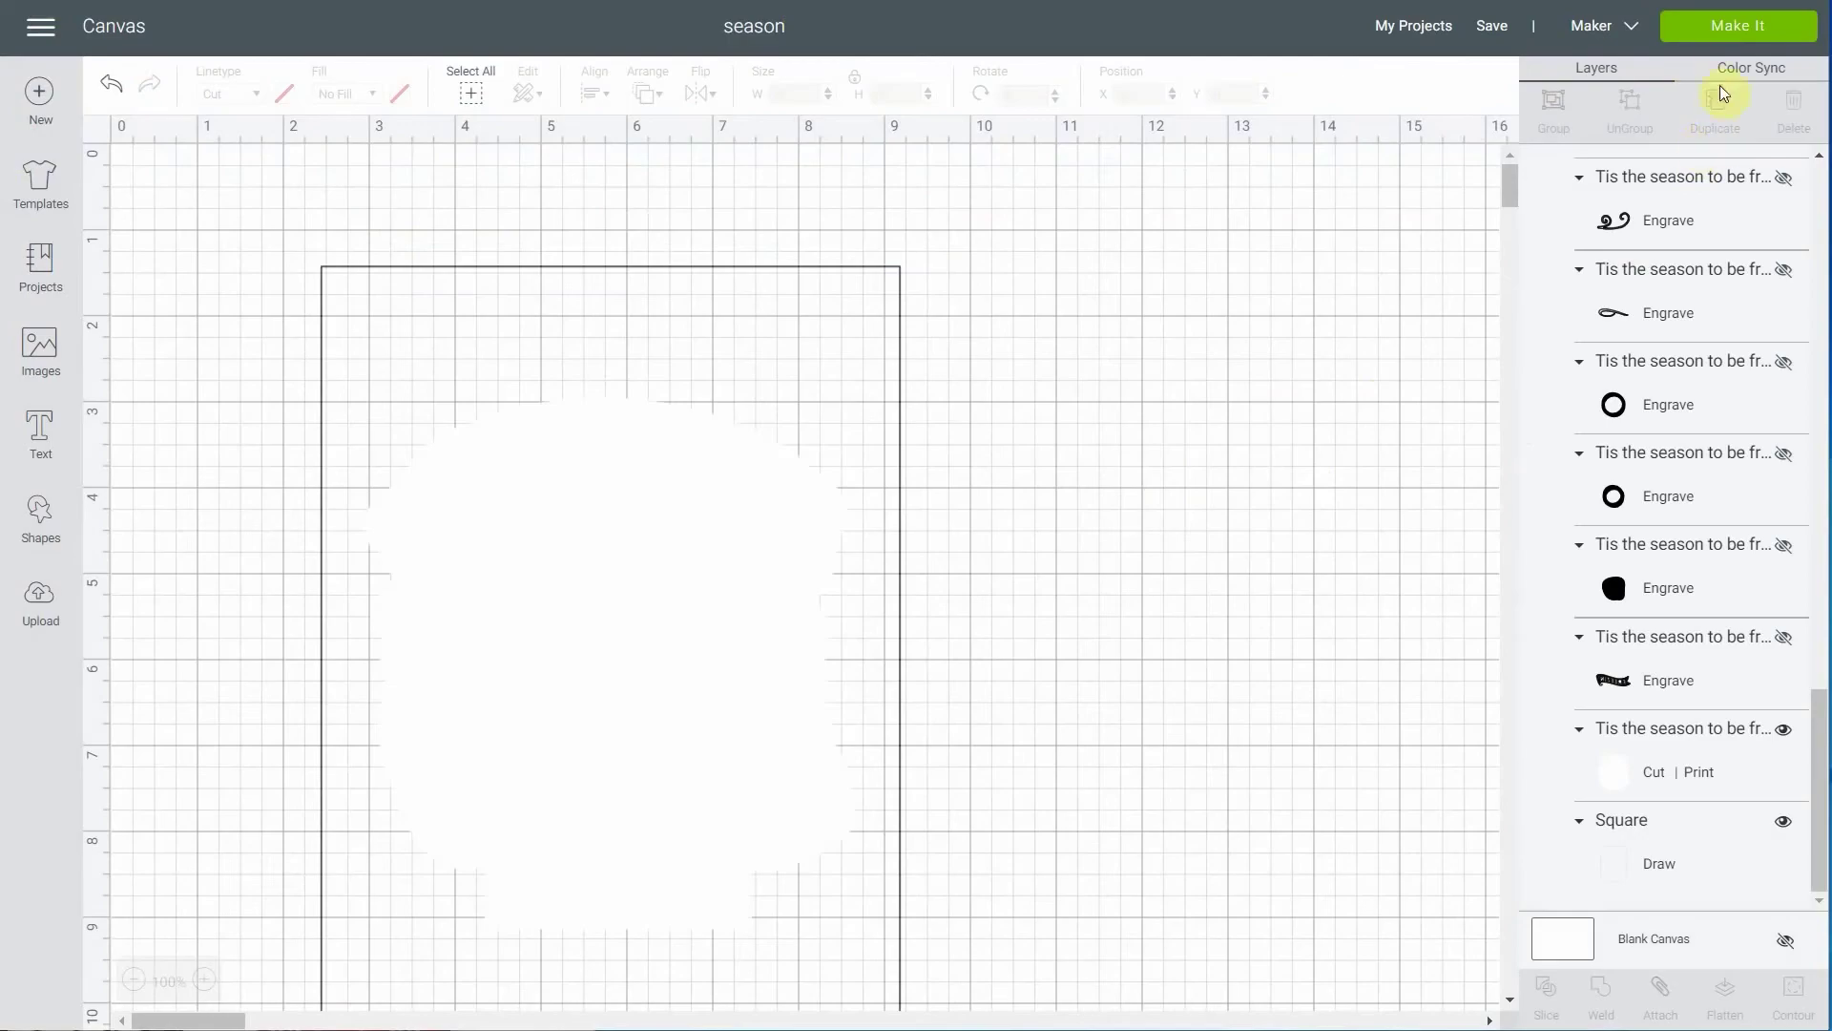
Send the print, draw and cut mat to the make stage, mark it as already printed, and set the base material to Medium Cardstock – 80 lb
click(1714, 26)
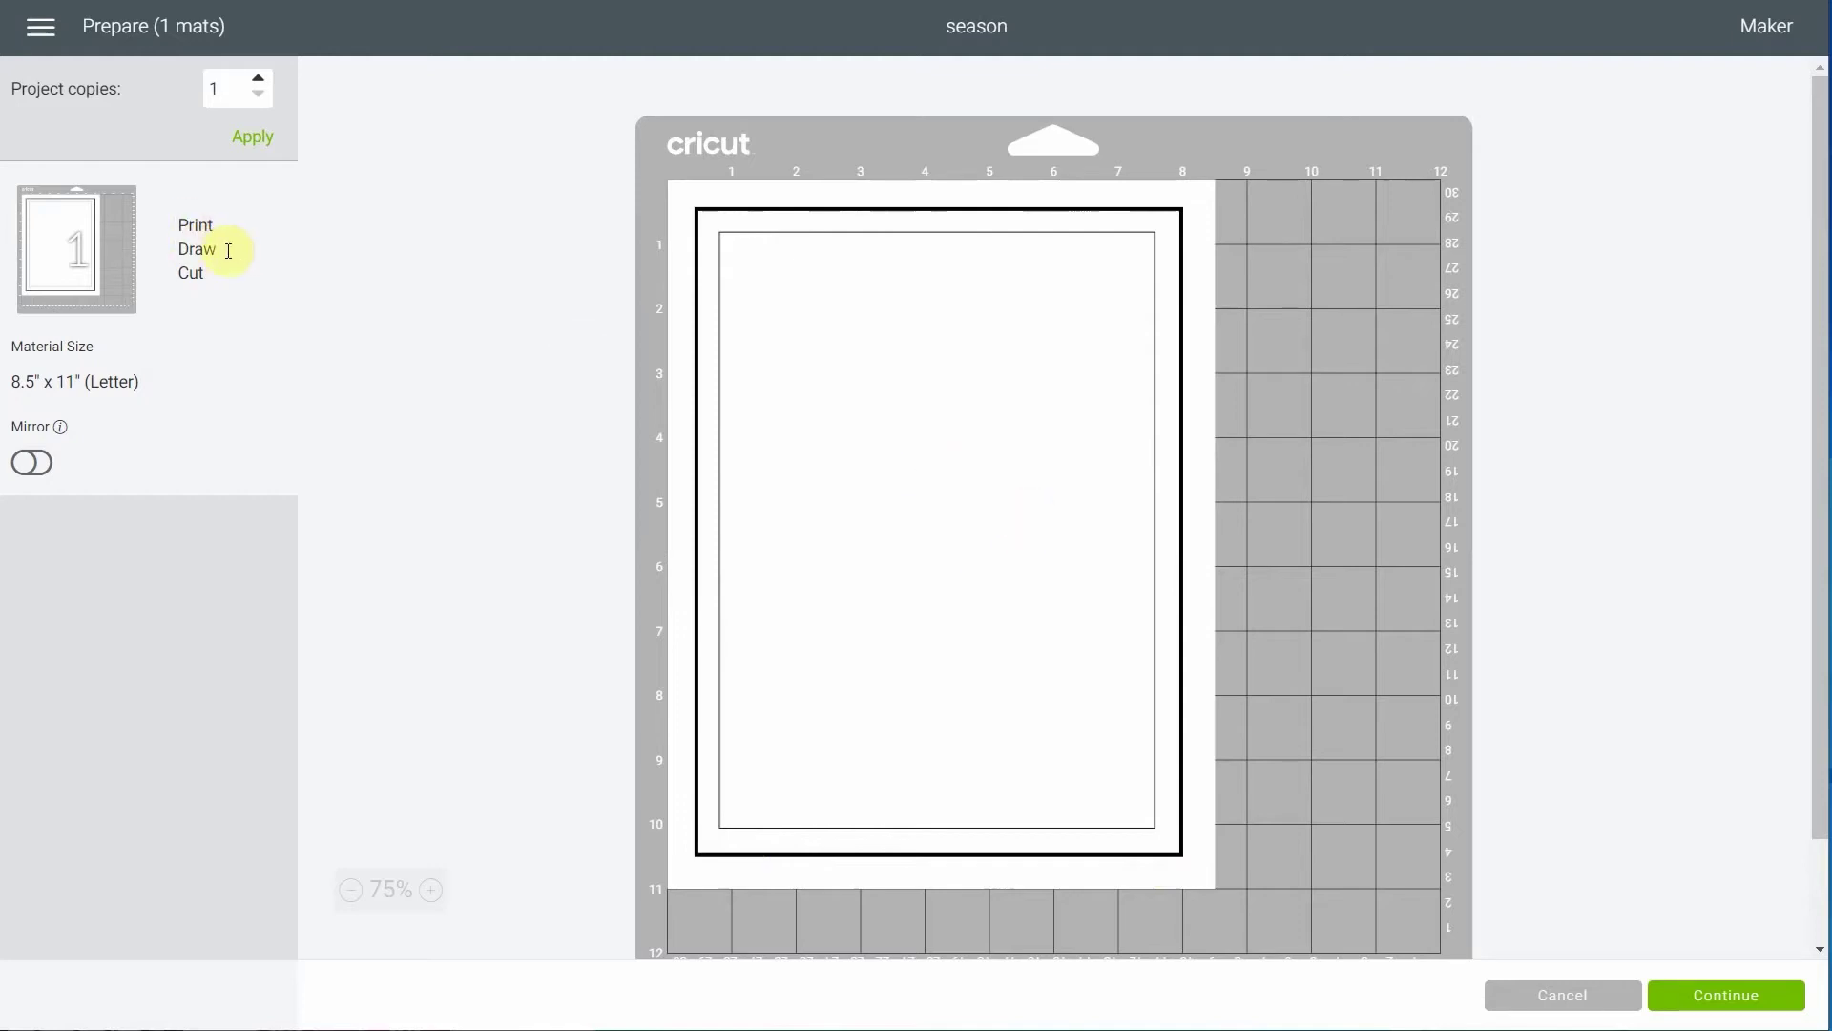
click(1747, 993)
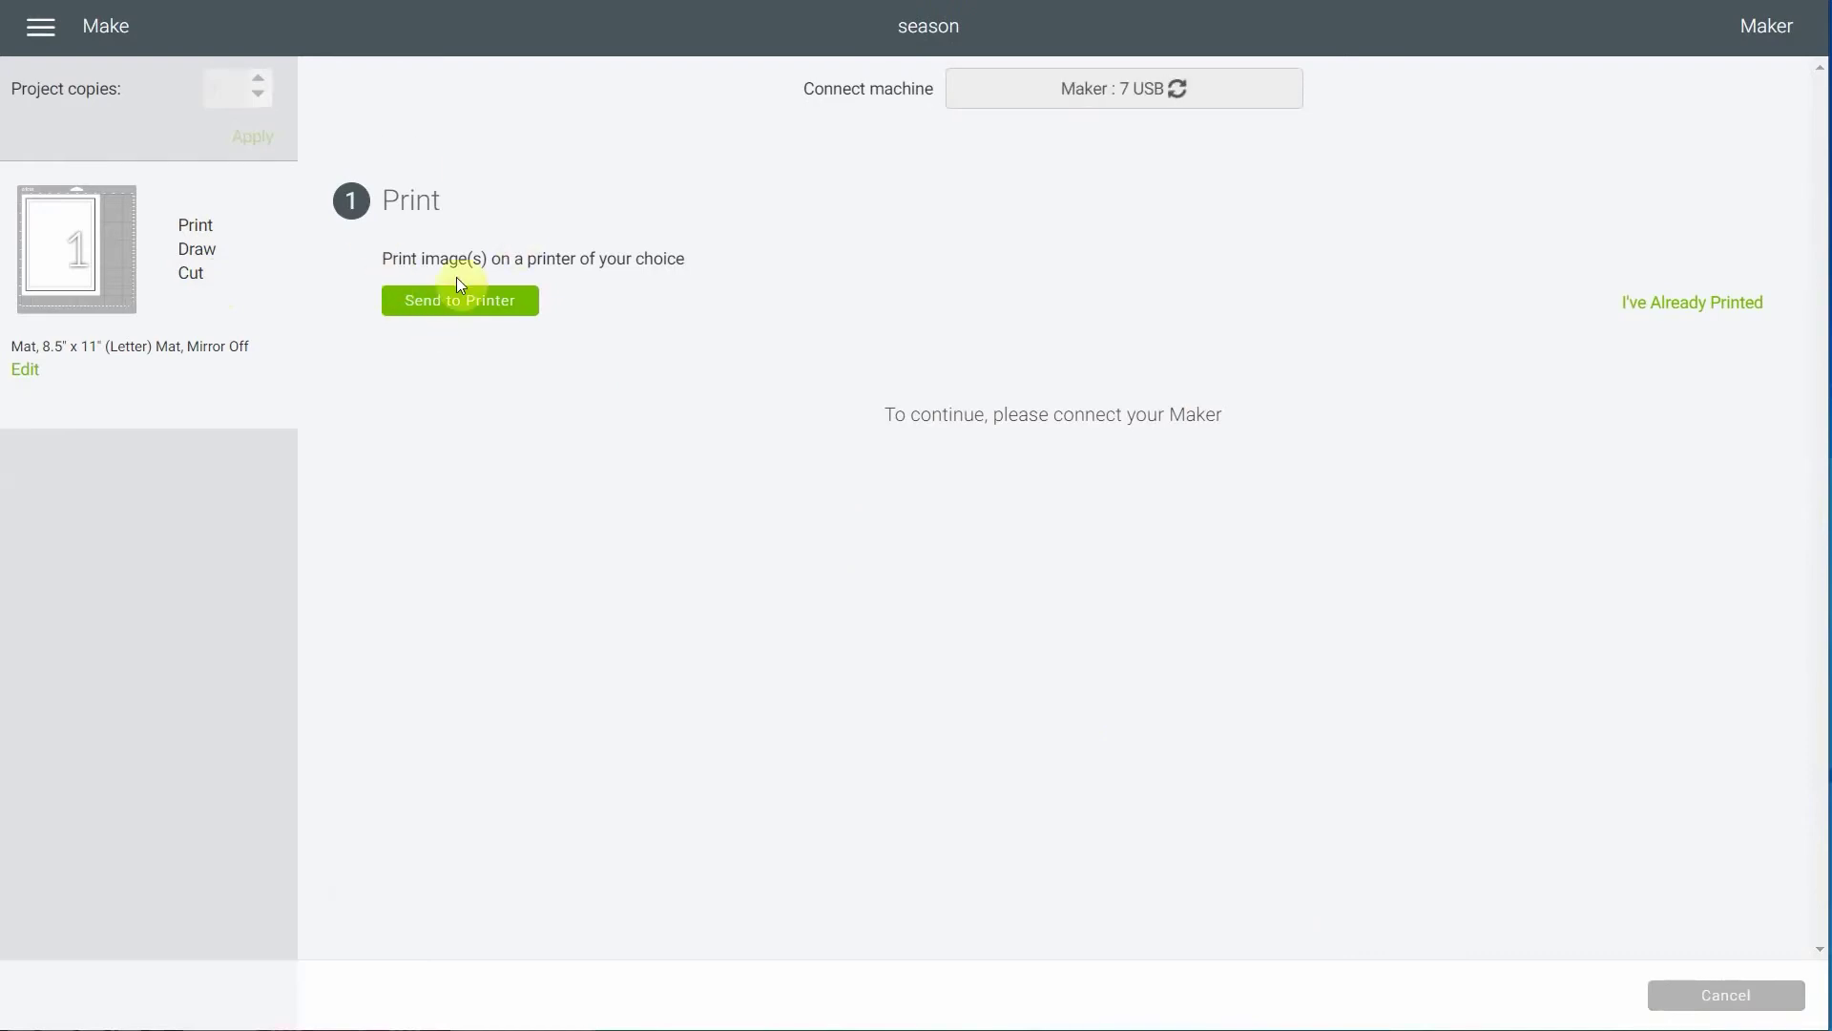
click(1723, 304)
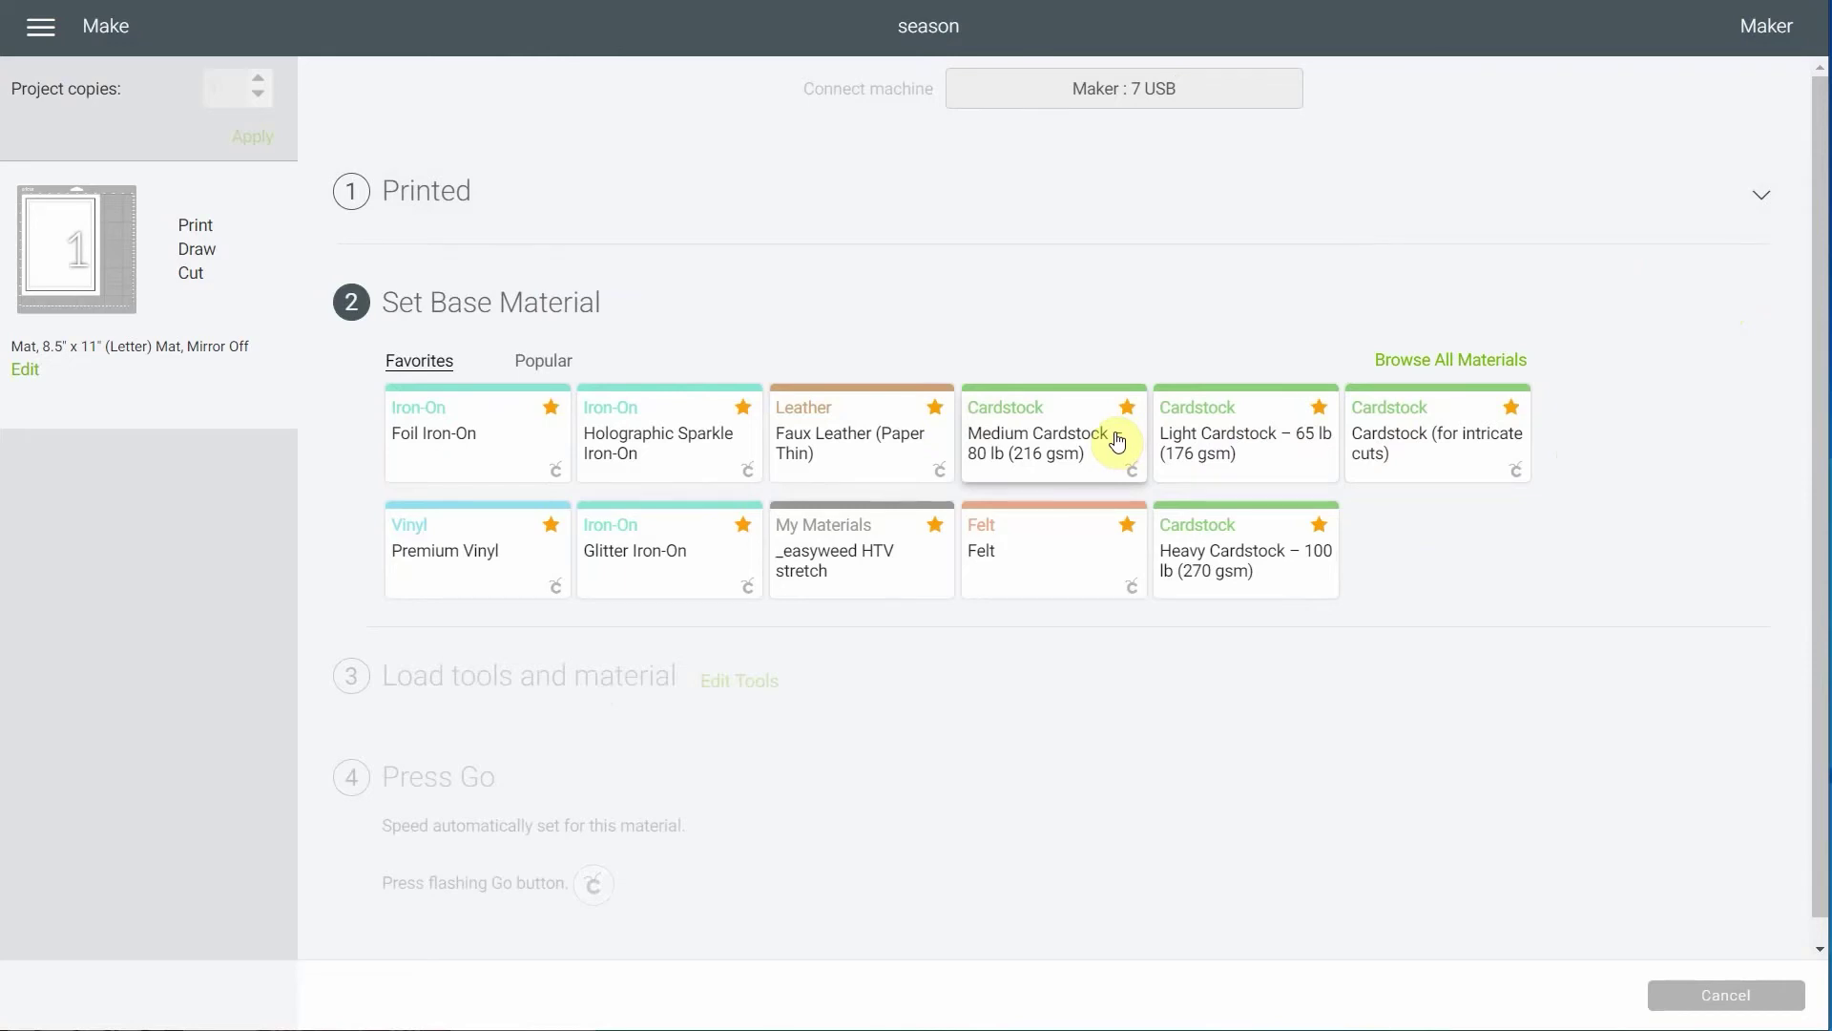
click(1057, 421)
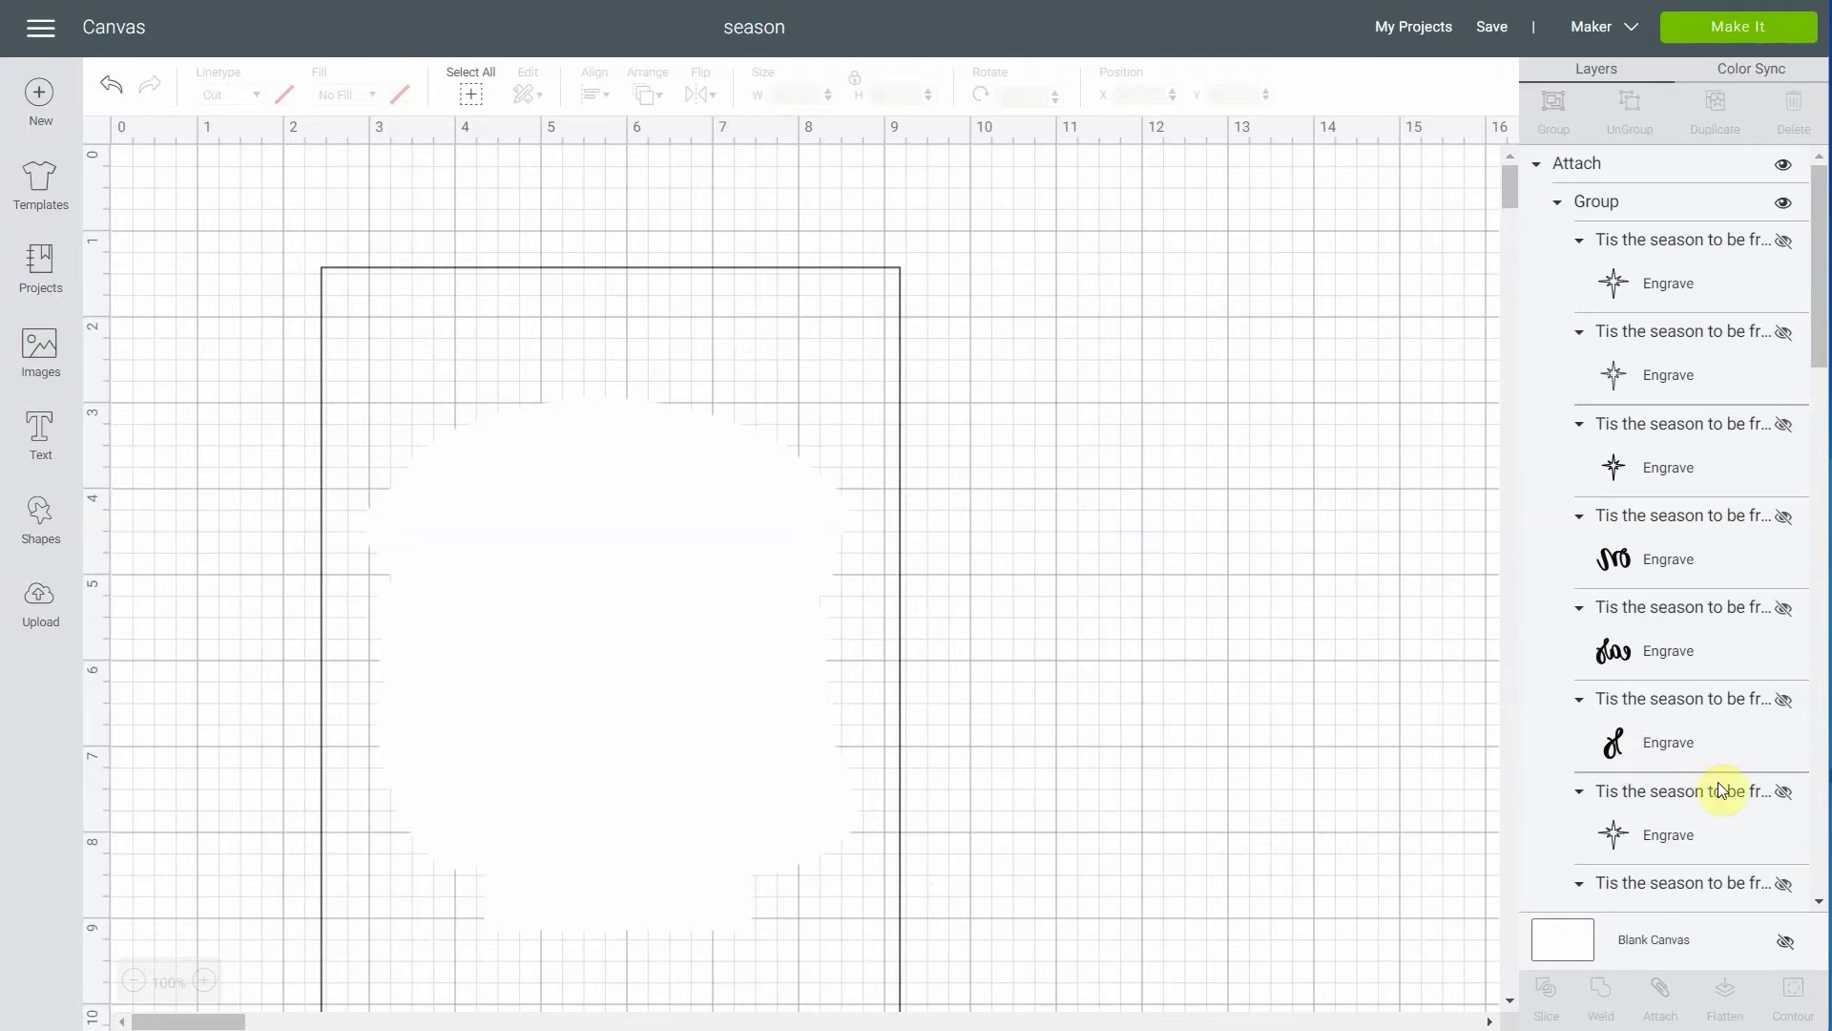
Hide the Square draw layer on the canvas
scroll(1727, 793, down, 3)
scroll(1735, 801, down, 10)
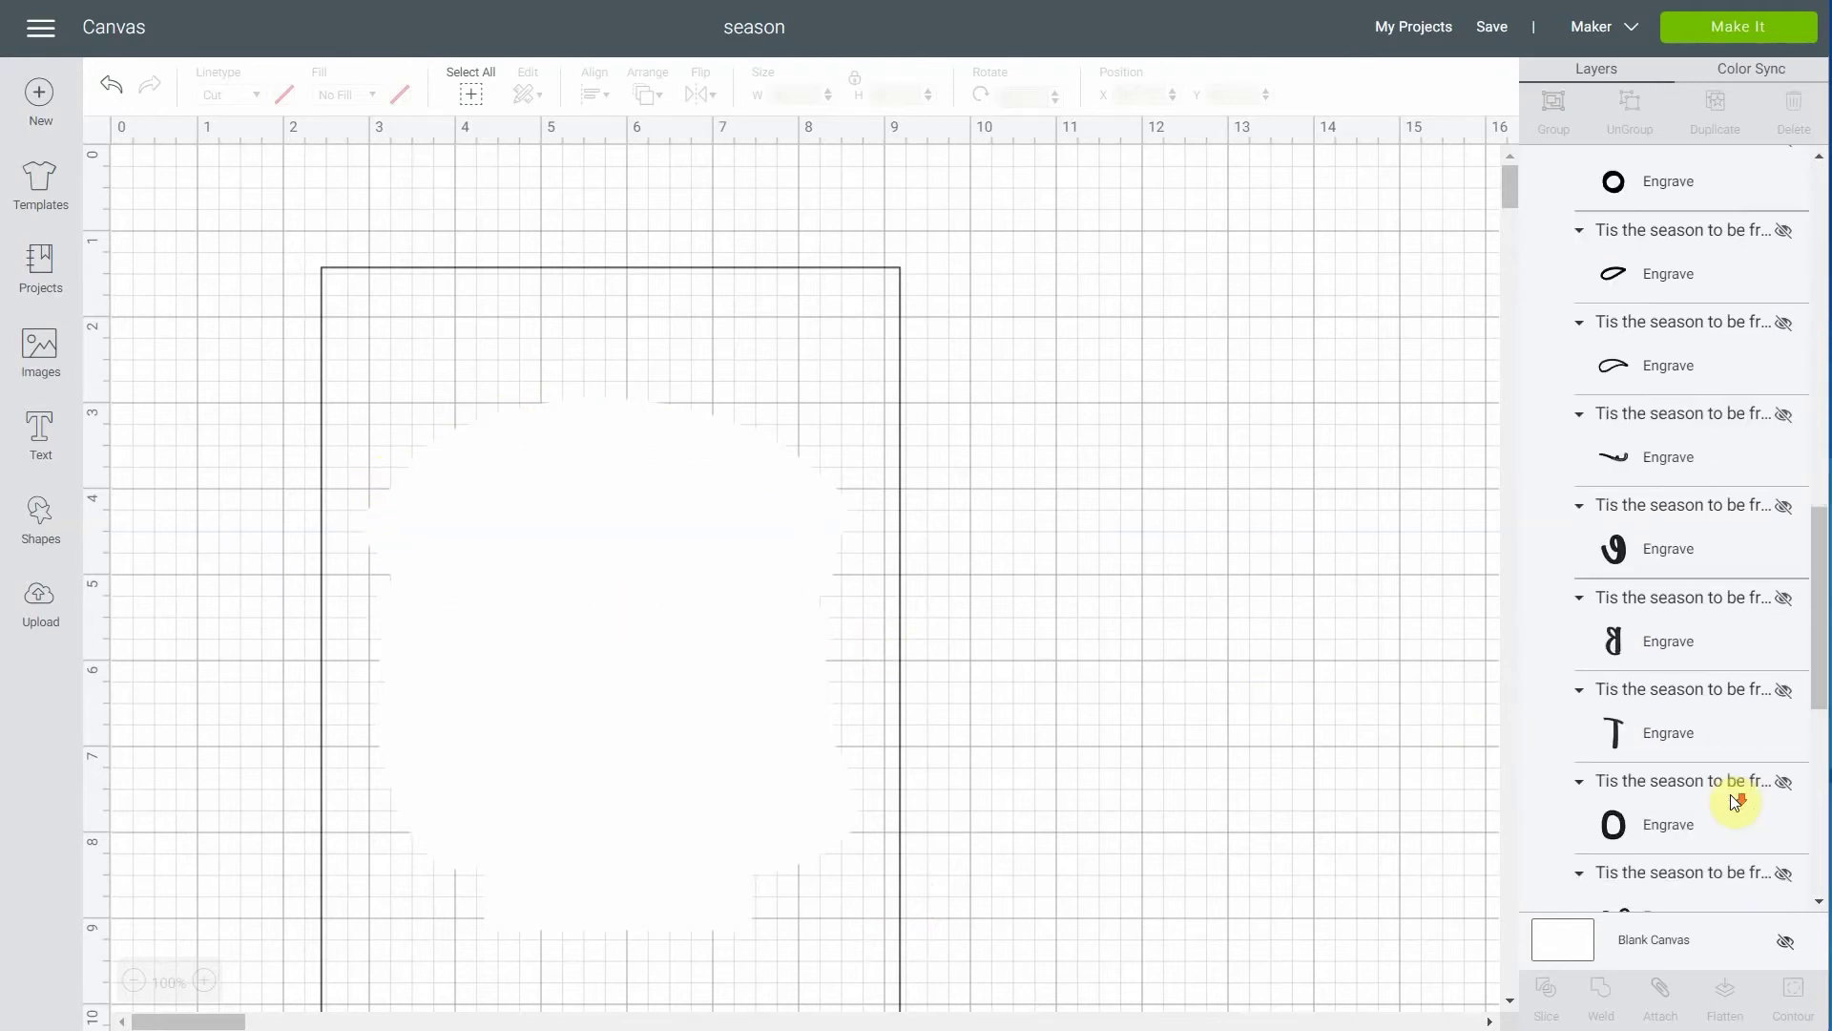
scroll(1735, 802, down, 2)
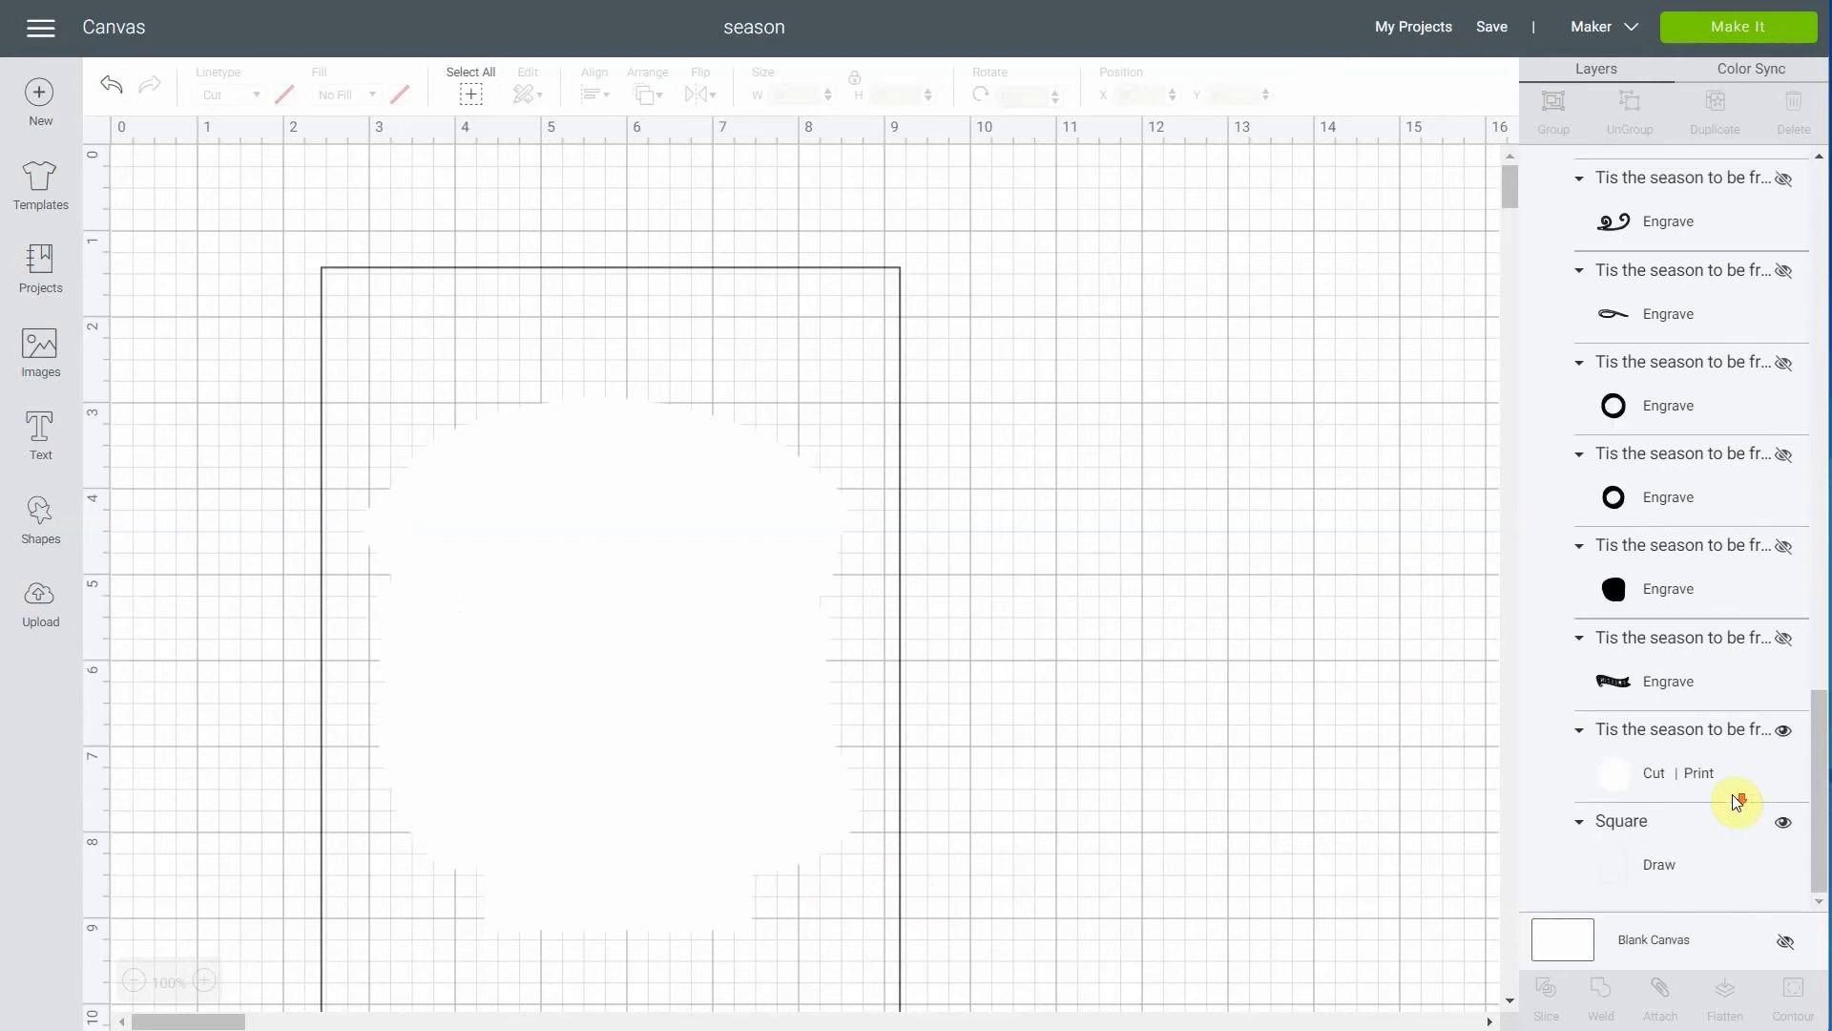
click(1782, 823)
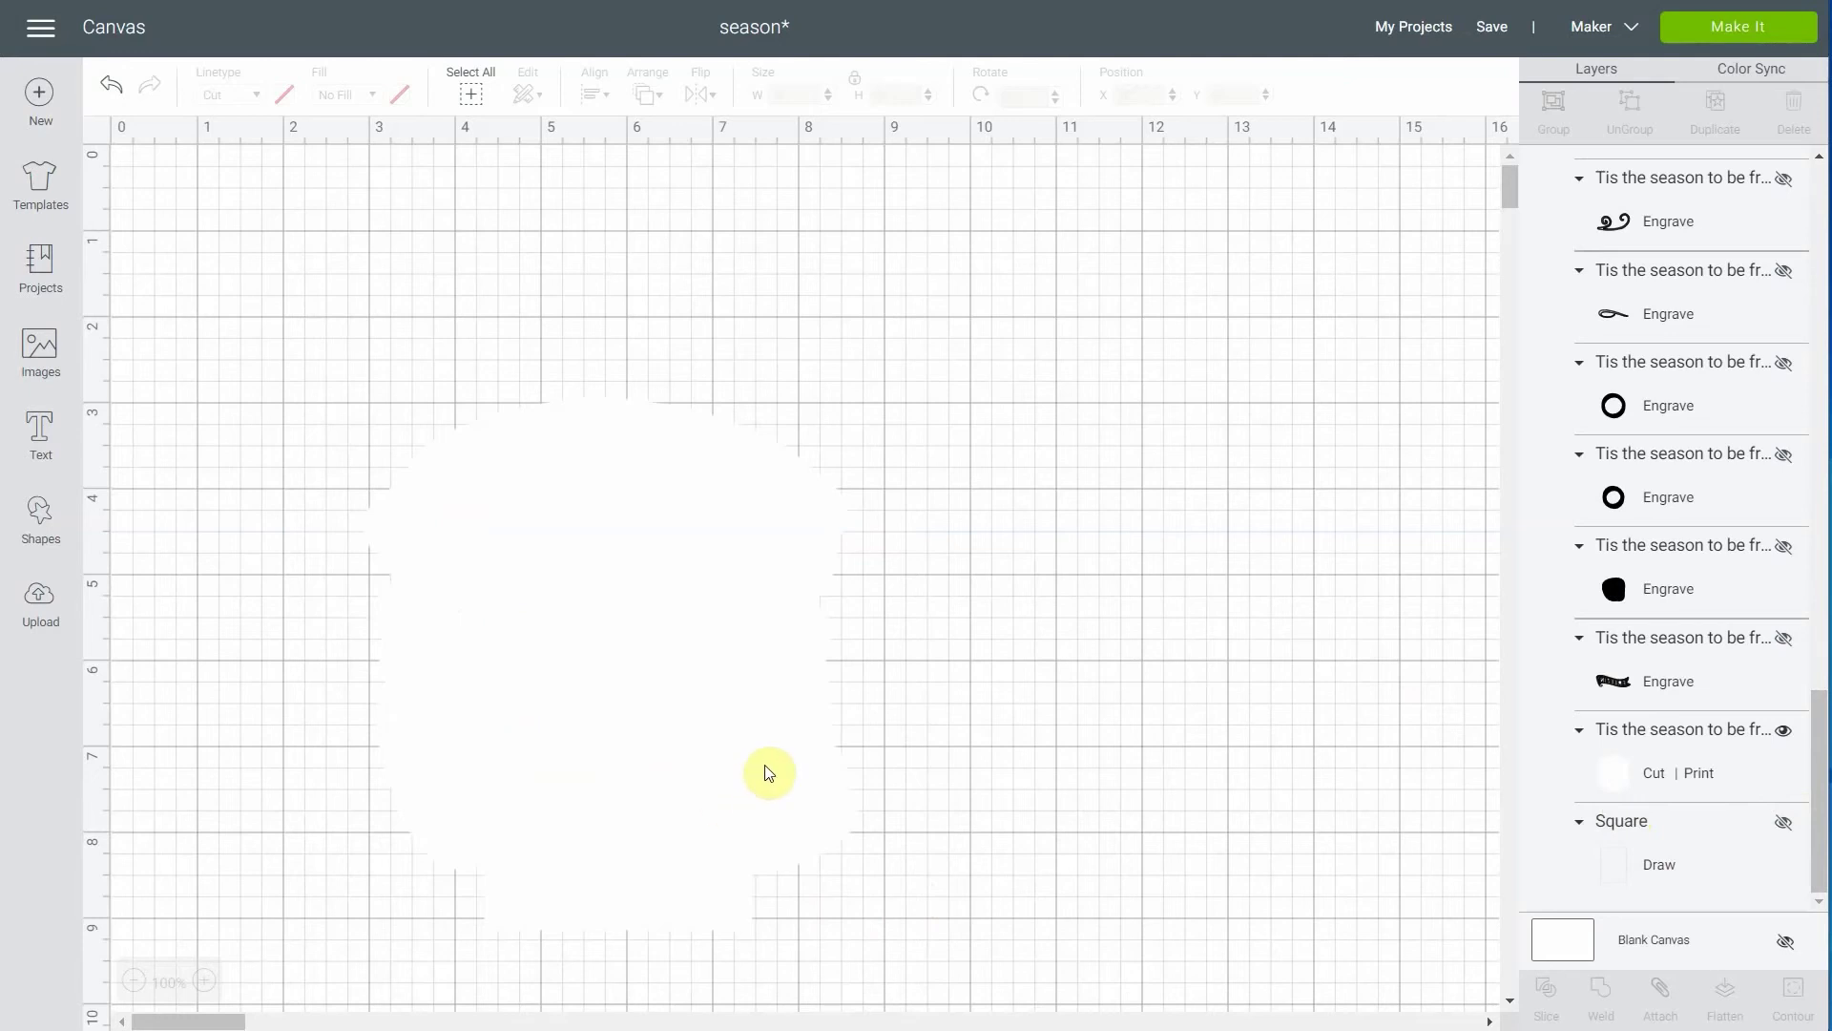
Set the outer contour layer's fill to No Fill so it is a plain Cut layer
click(1596, 780)
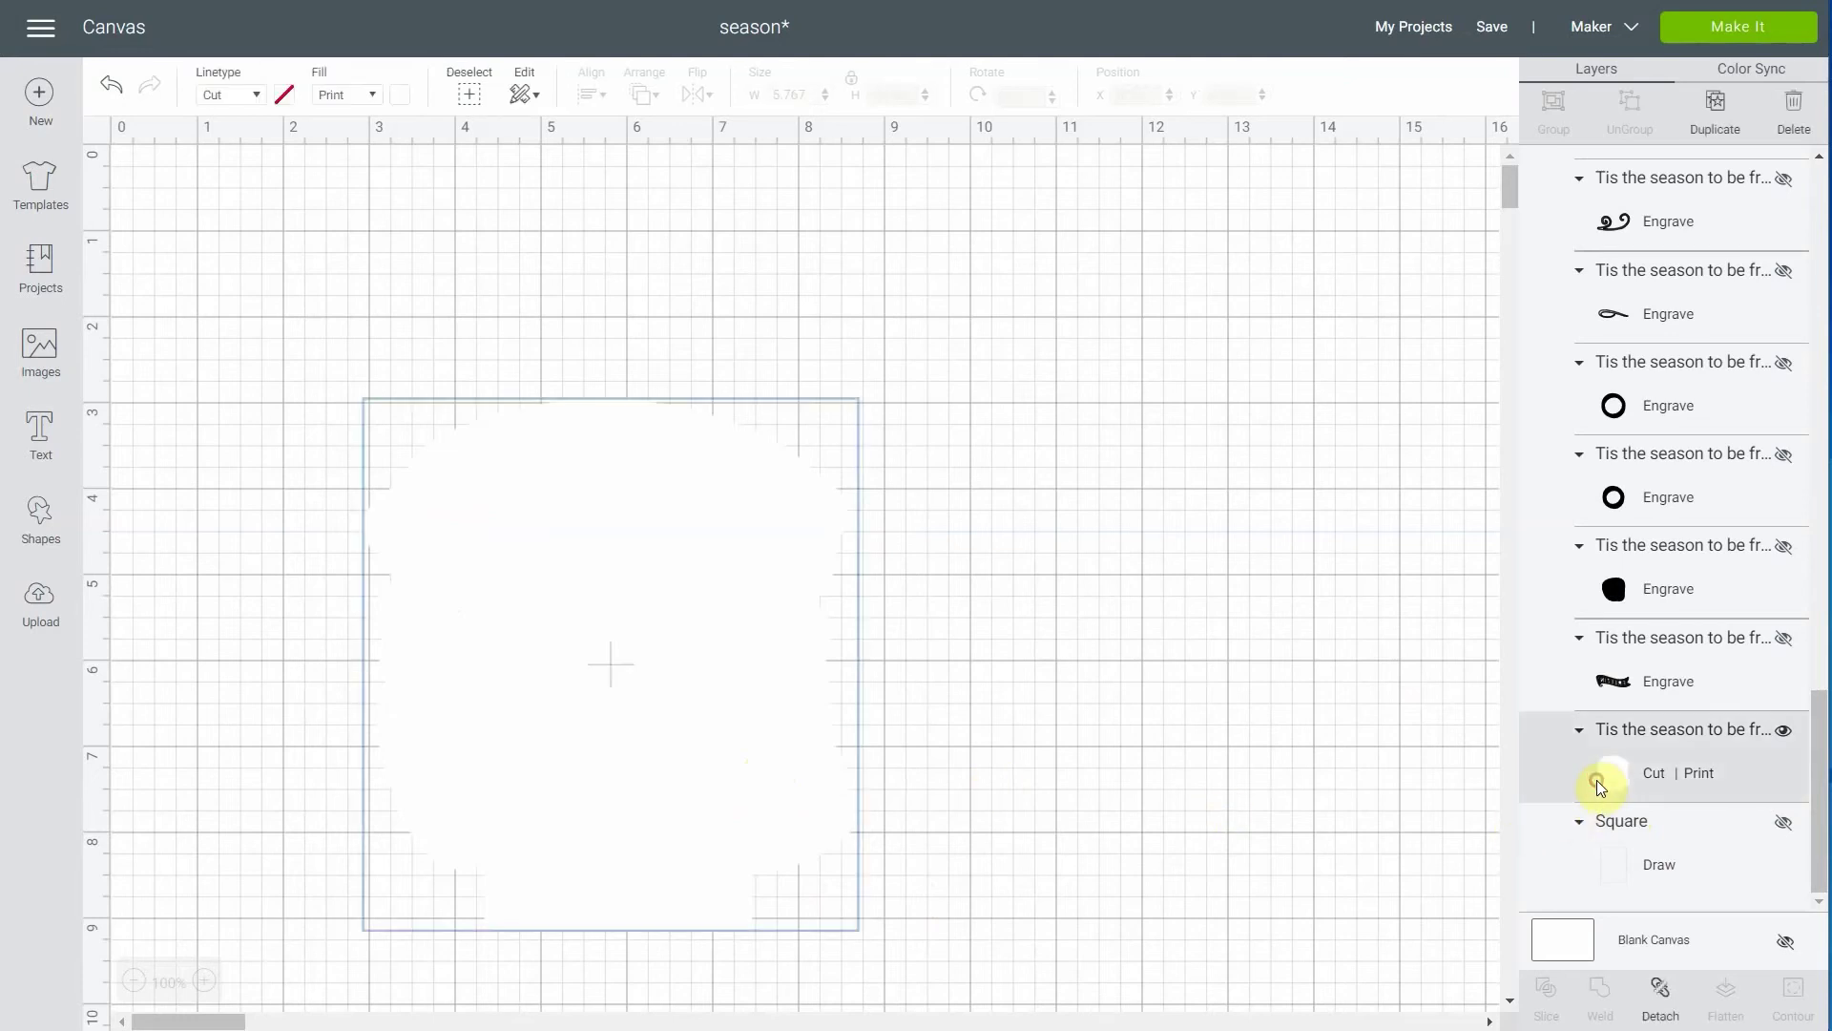
click(375, 94)
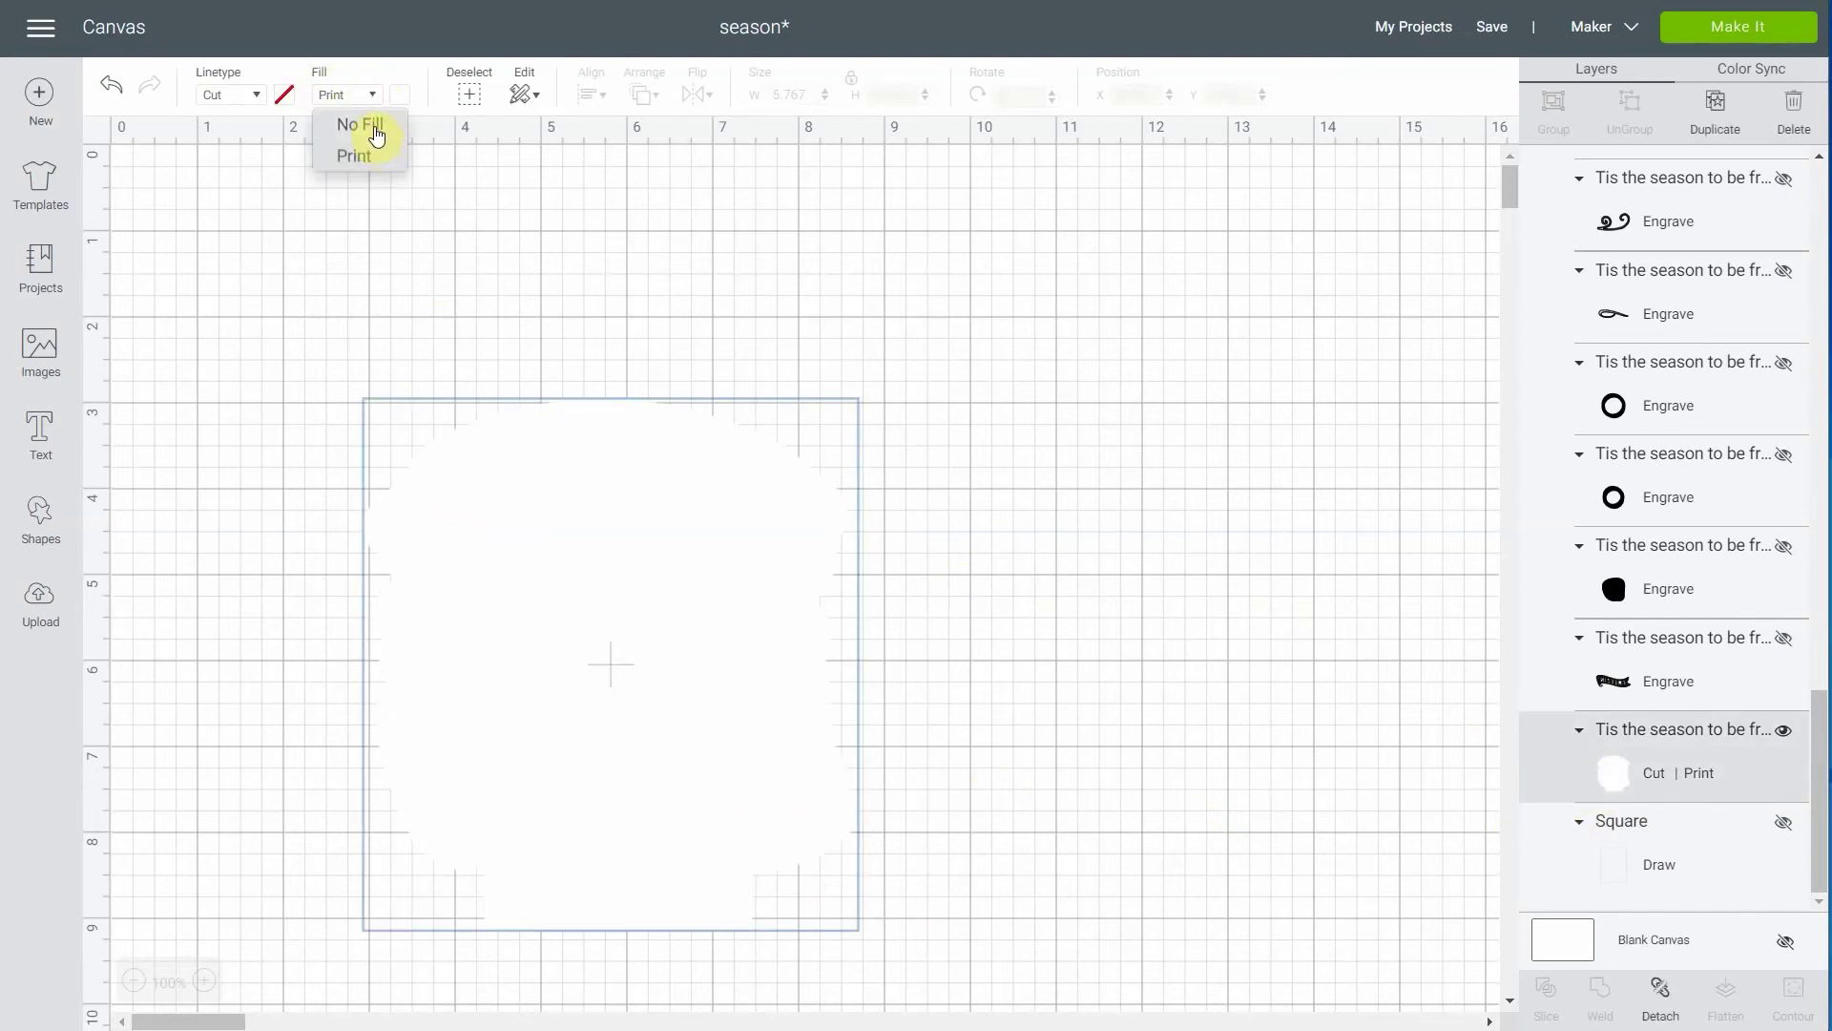
click(374, 125)
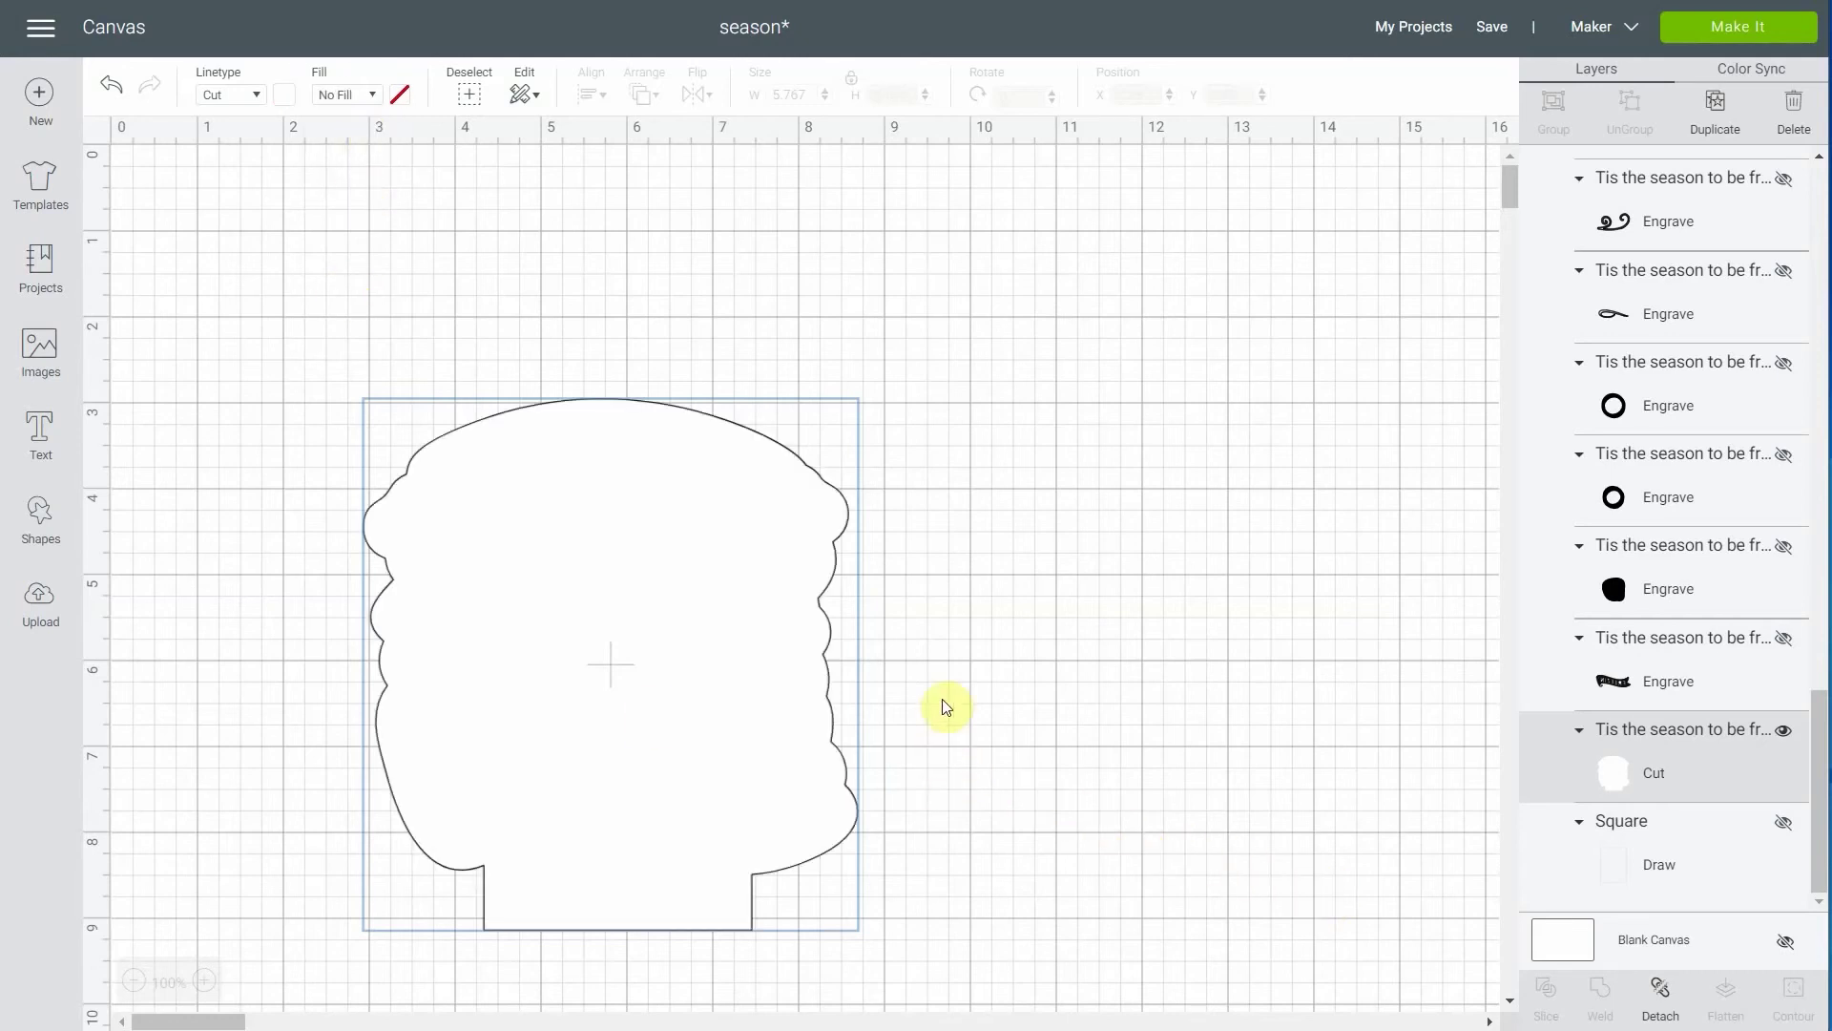
Send the contour cut to the make stage and set its base material to Basswood – 1/16" (1.6 mm), searching the materials for "bass"
click(1753, 36)
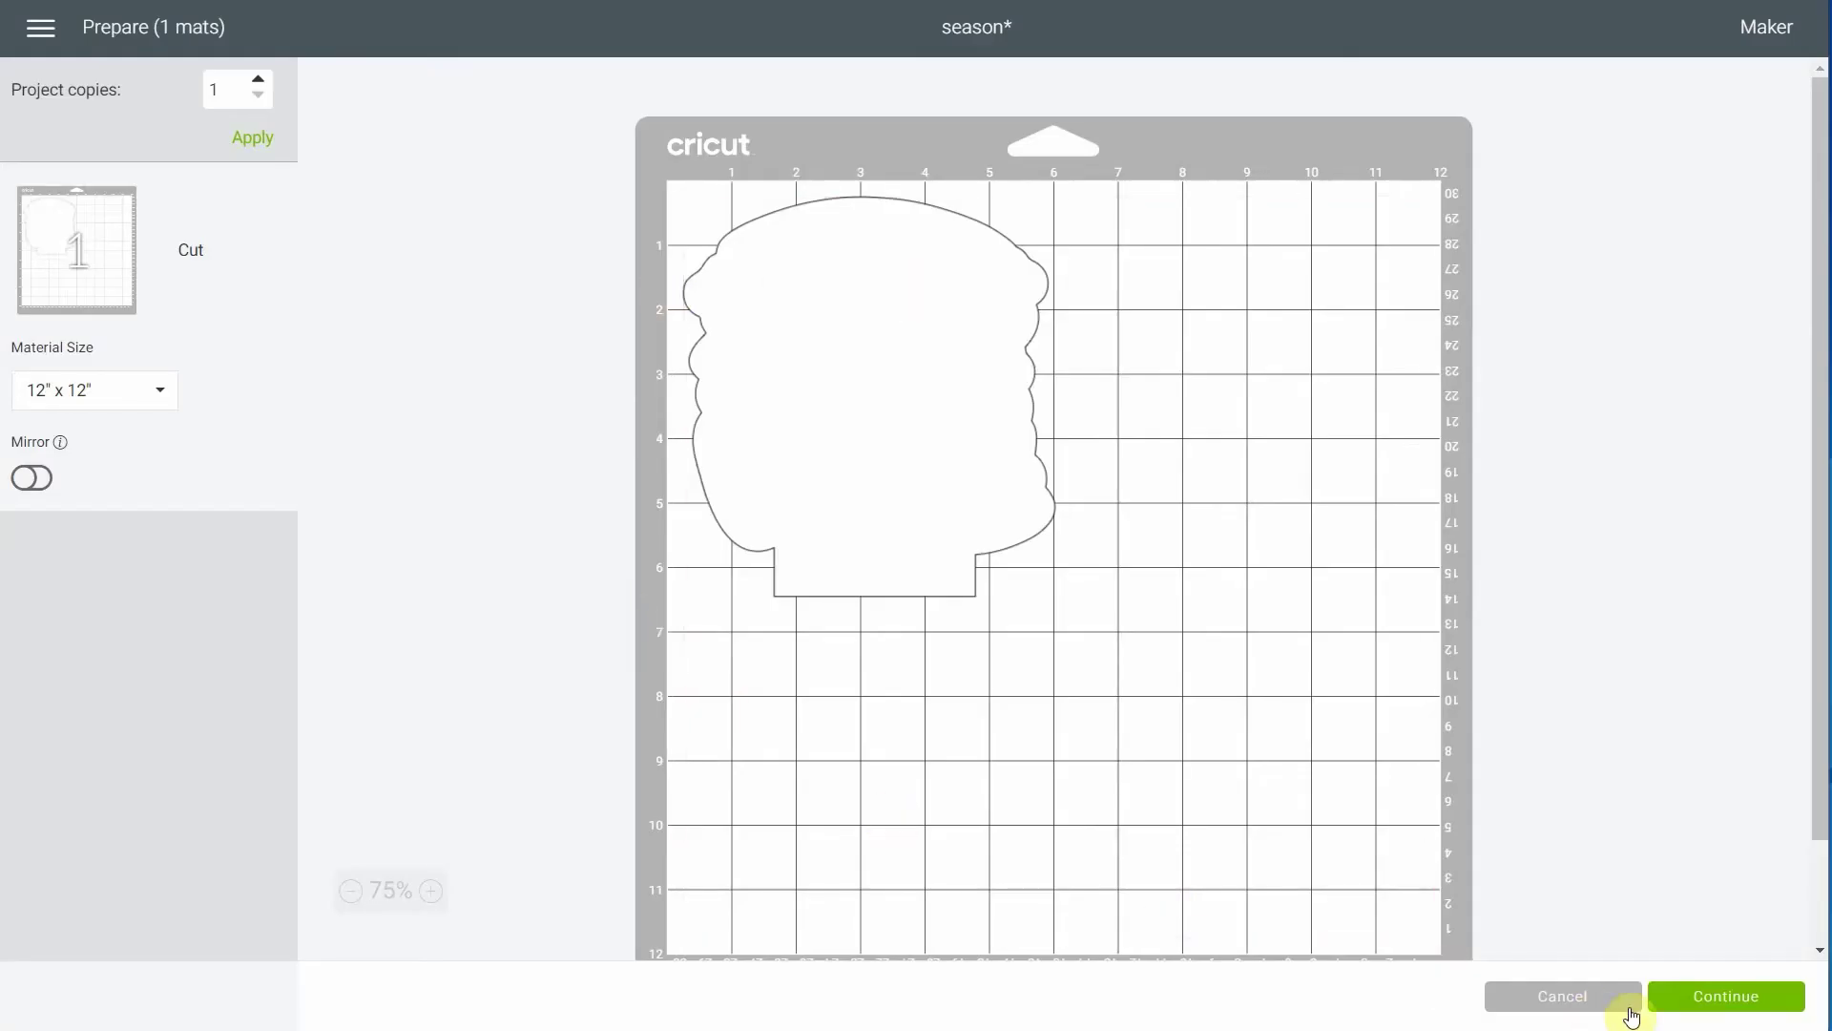
click(1716, 996)
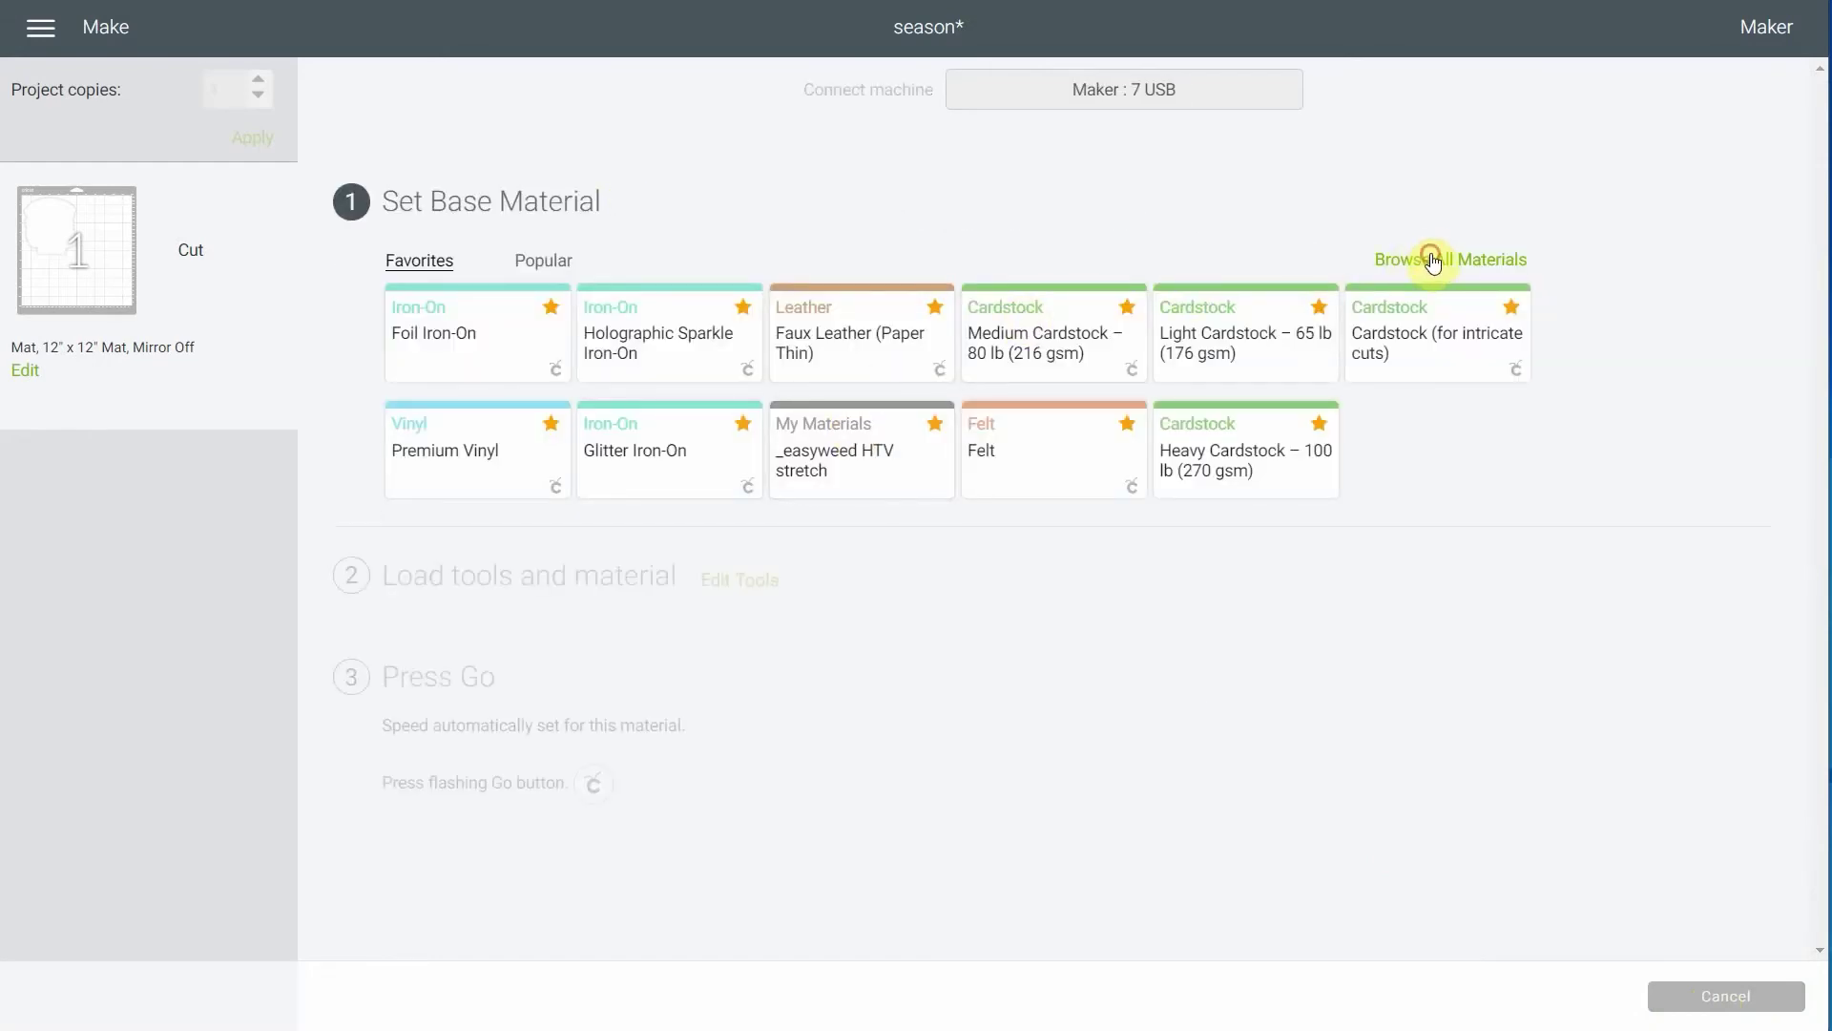
click(1432, 260)
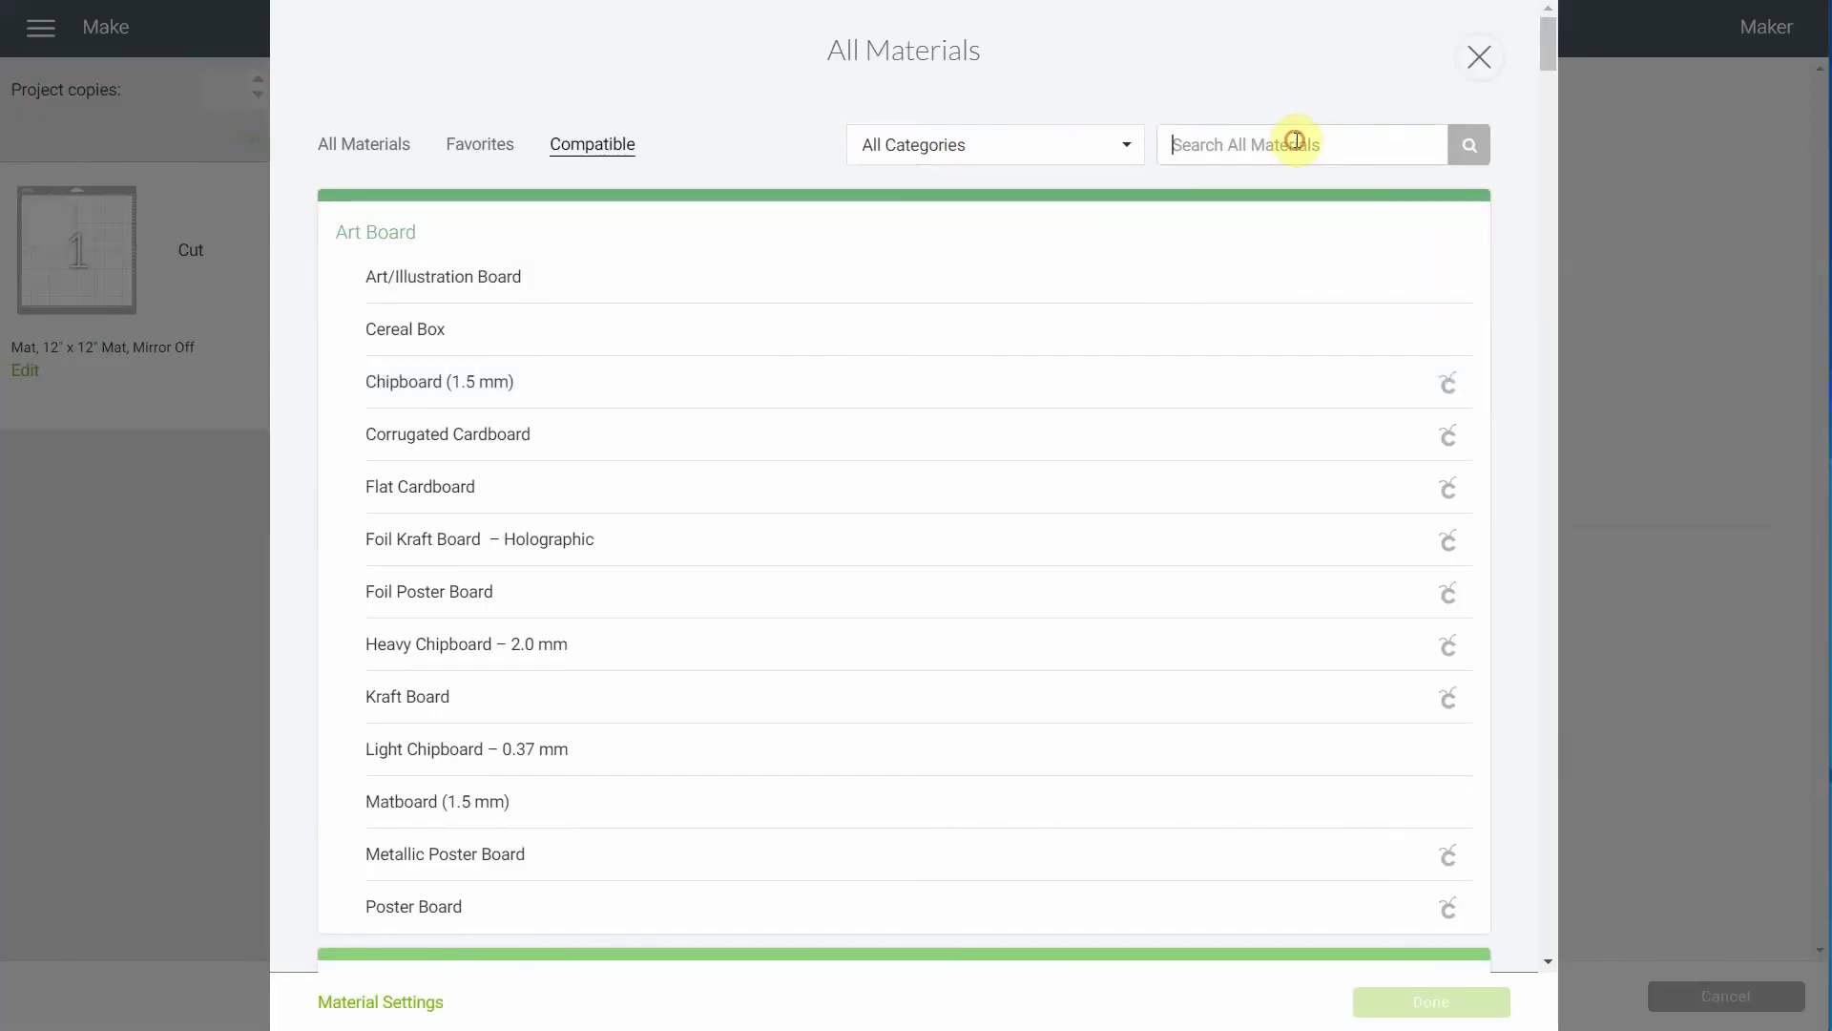
text(bass)
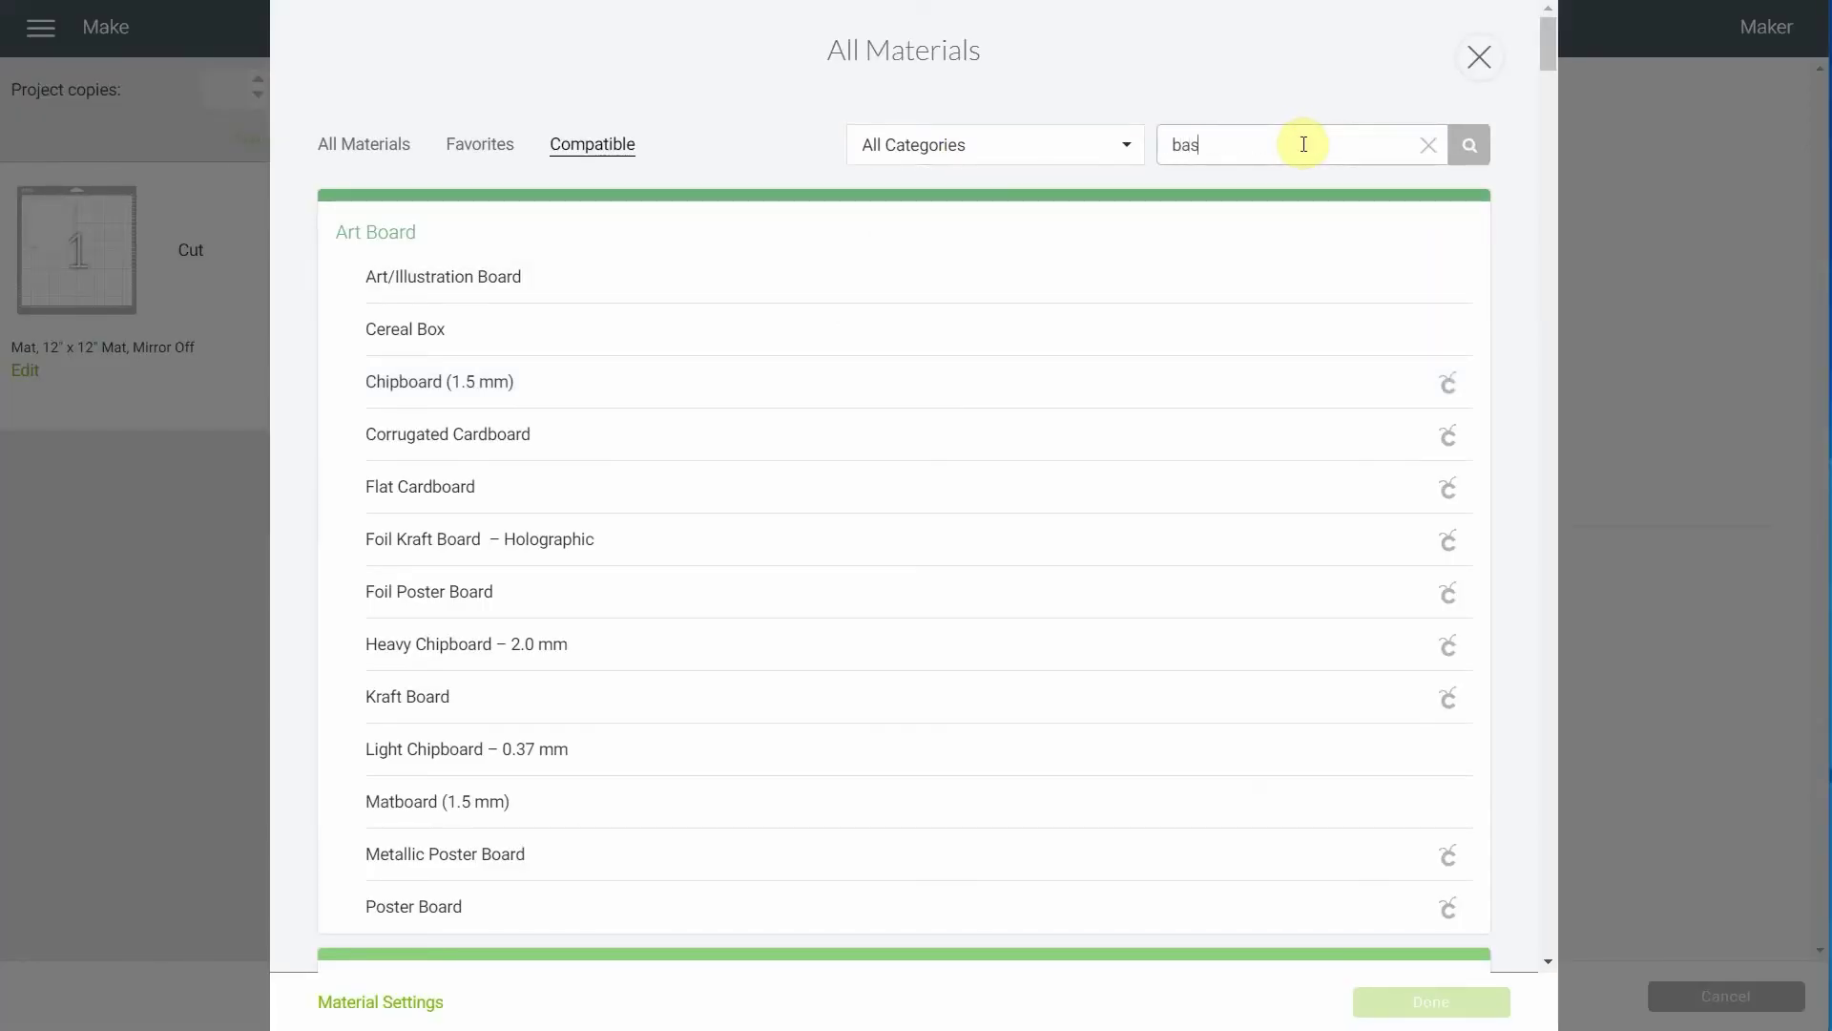
click(1470, 145)
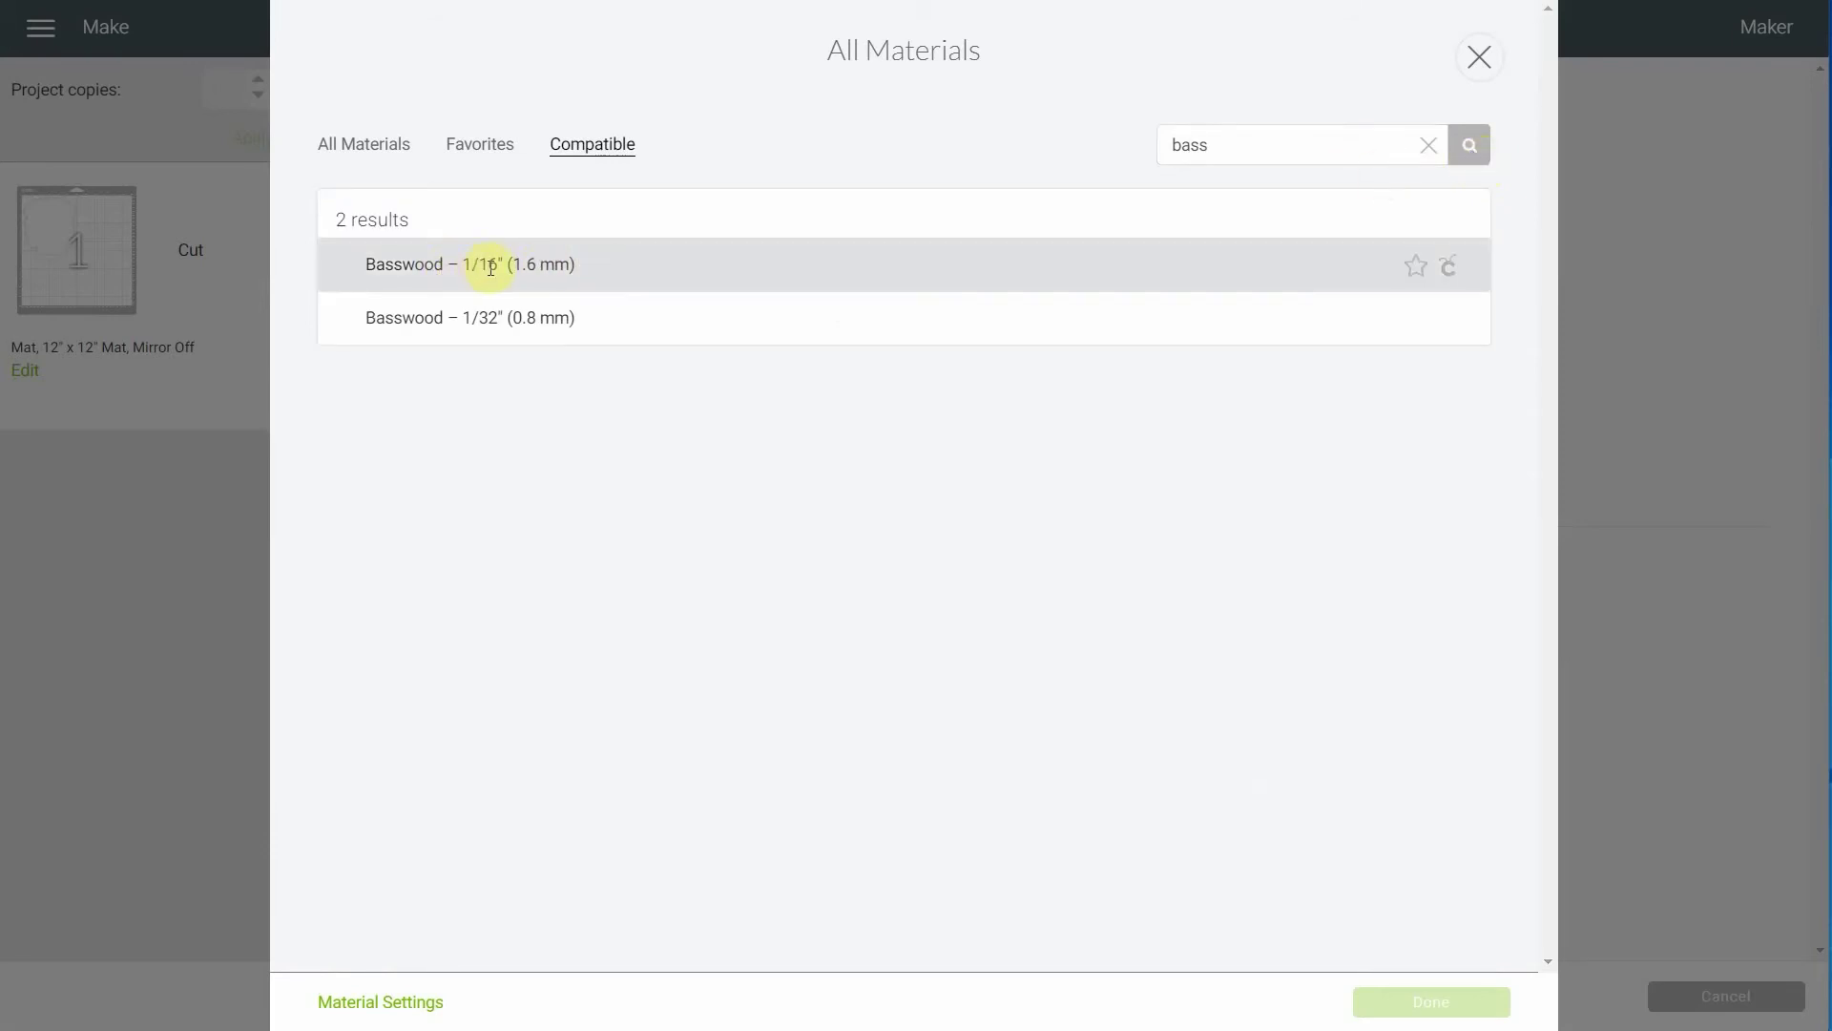
click(565, 267)
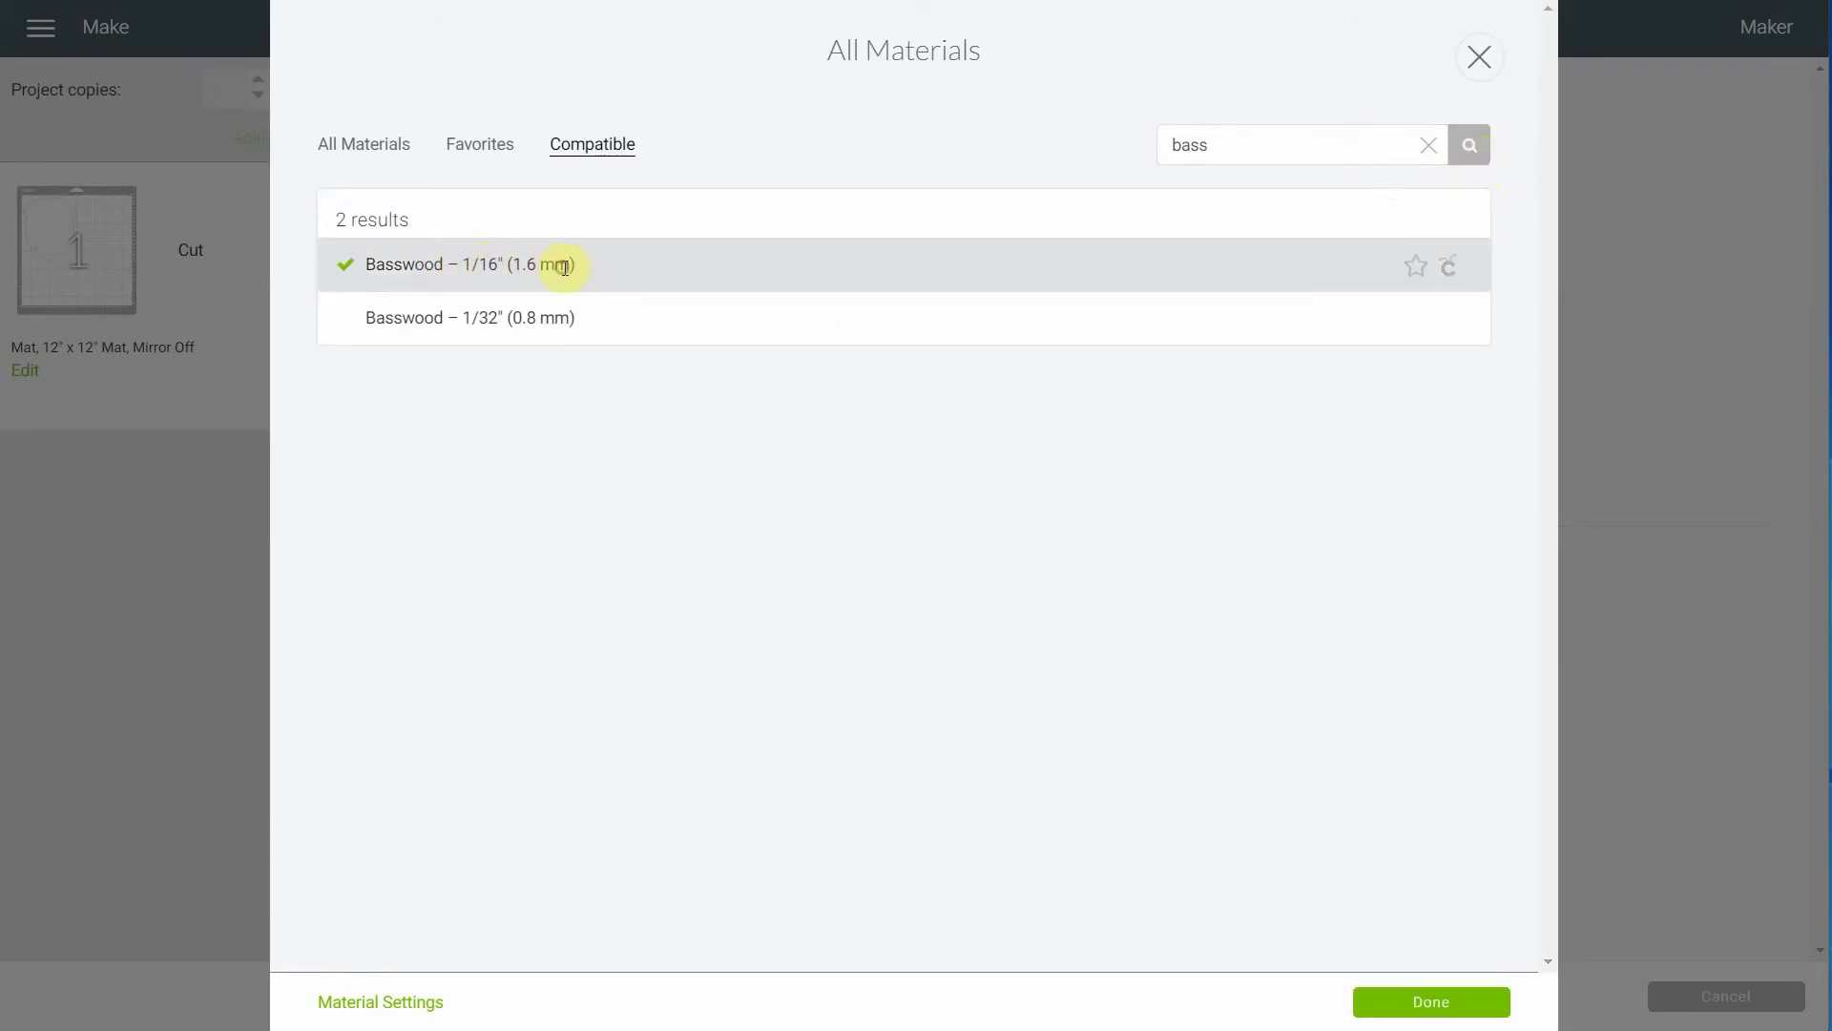
click(1415, 1002)
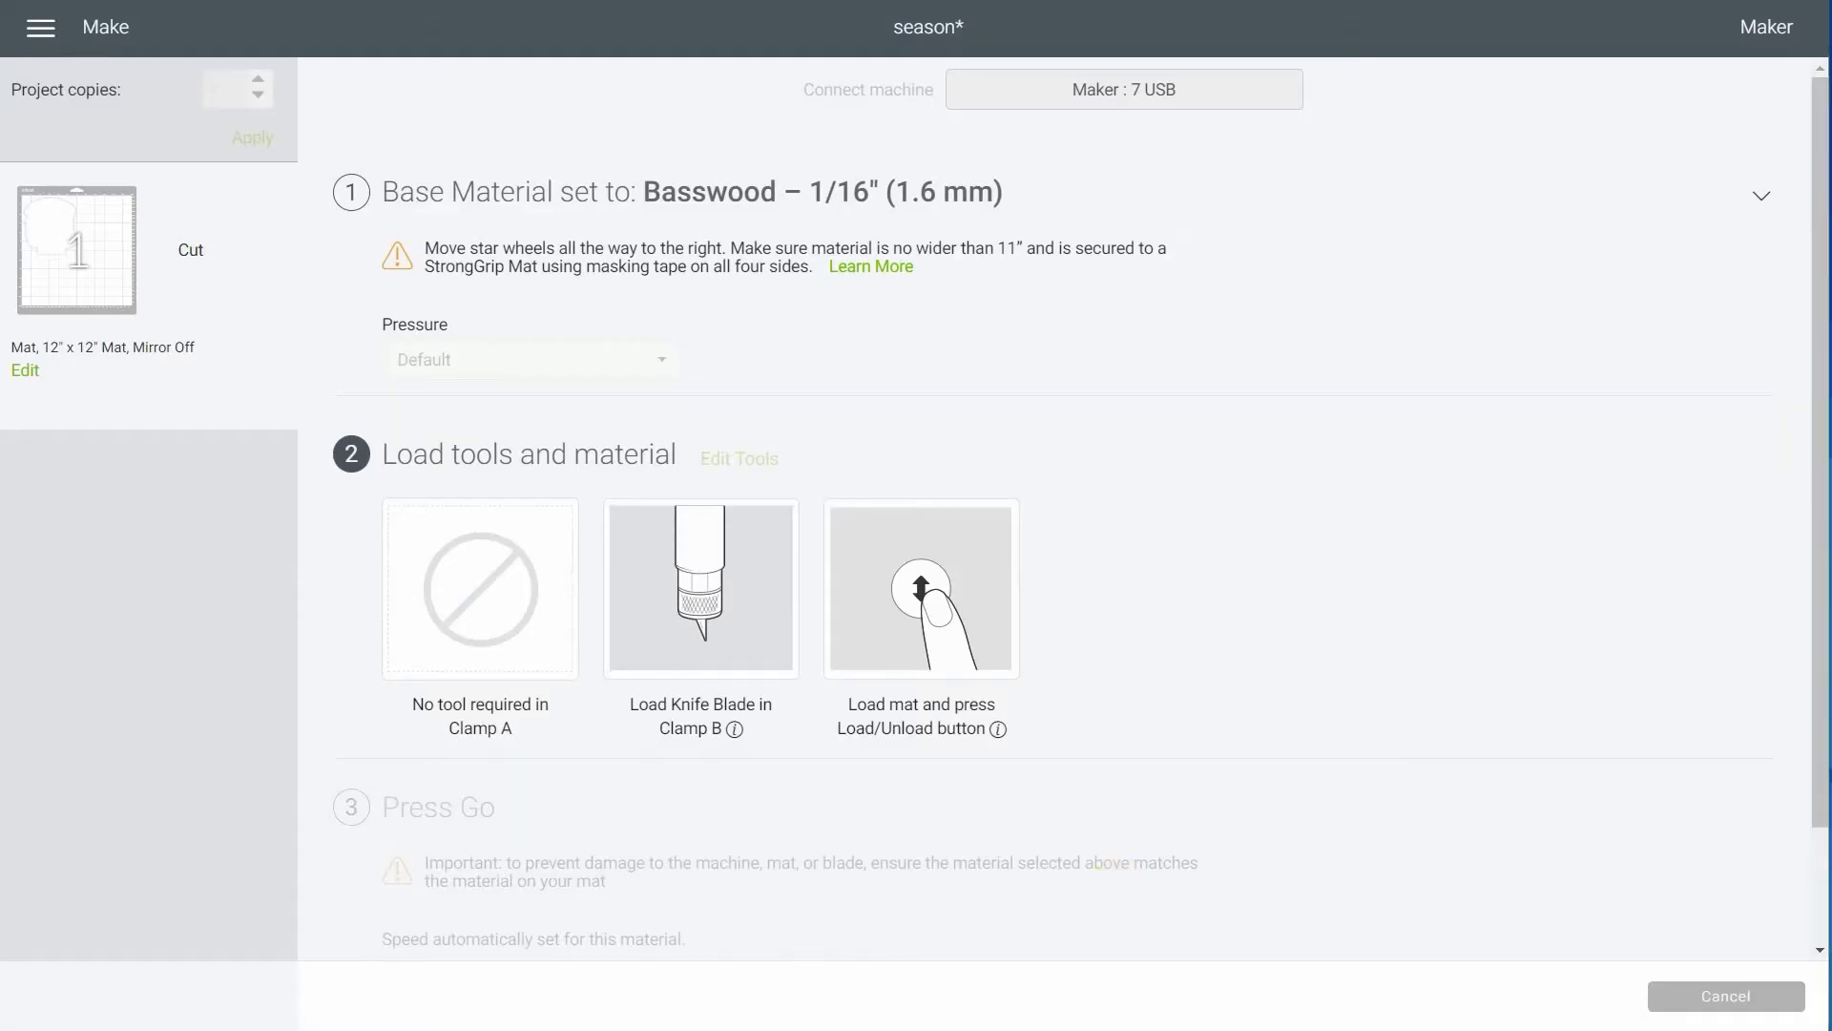
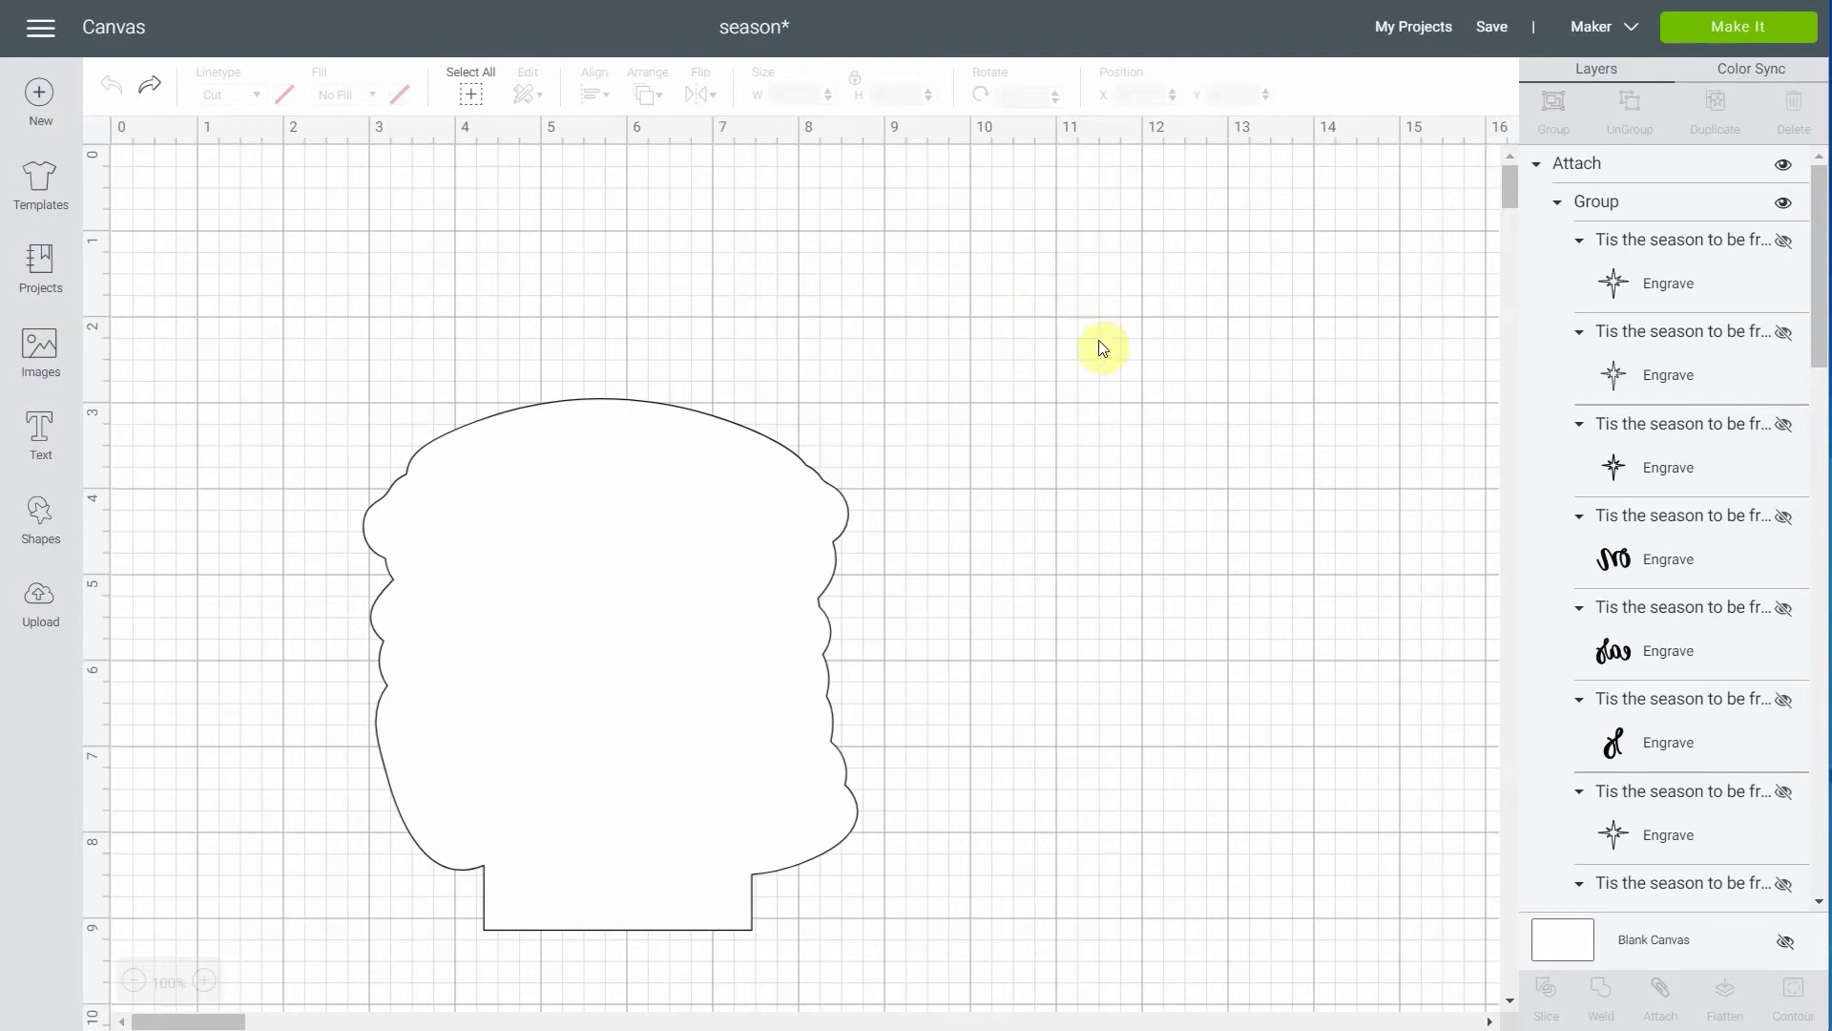
click(1491, 27)
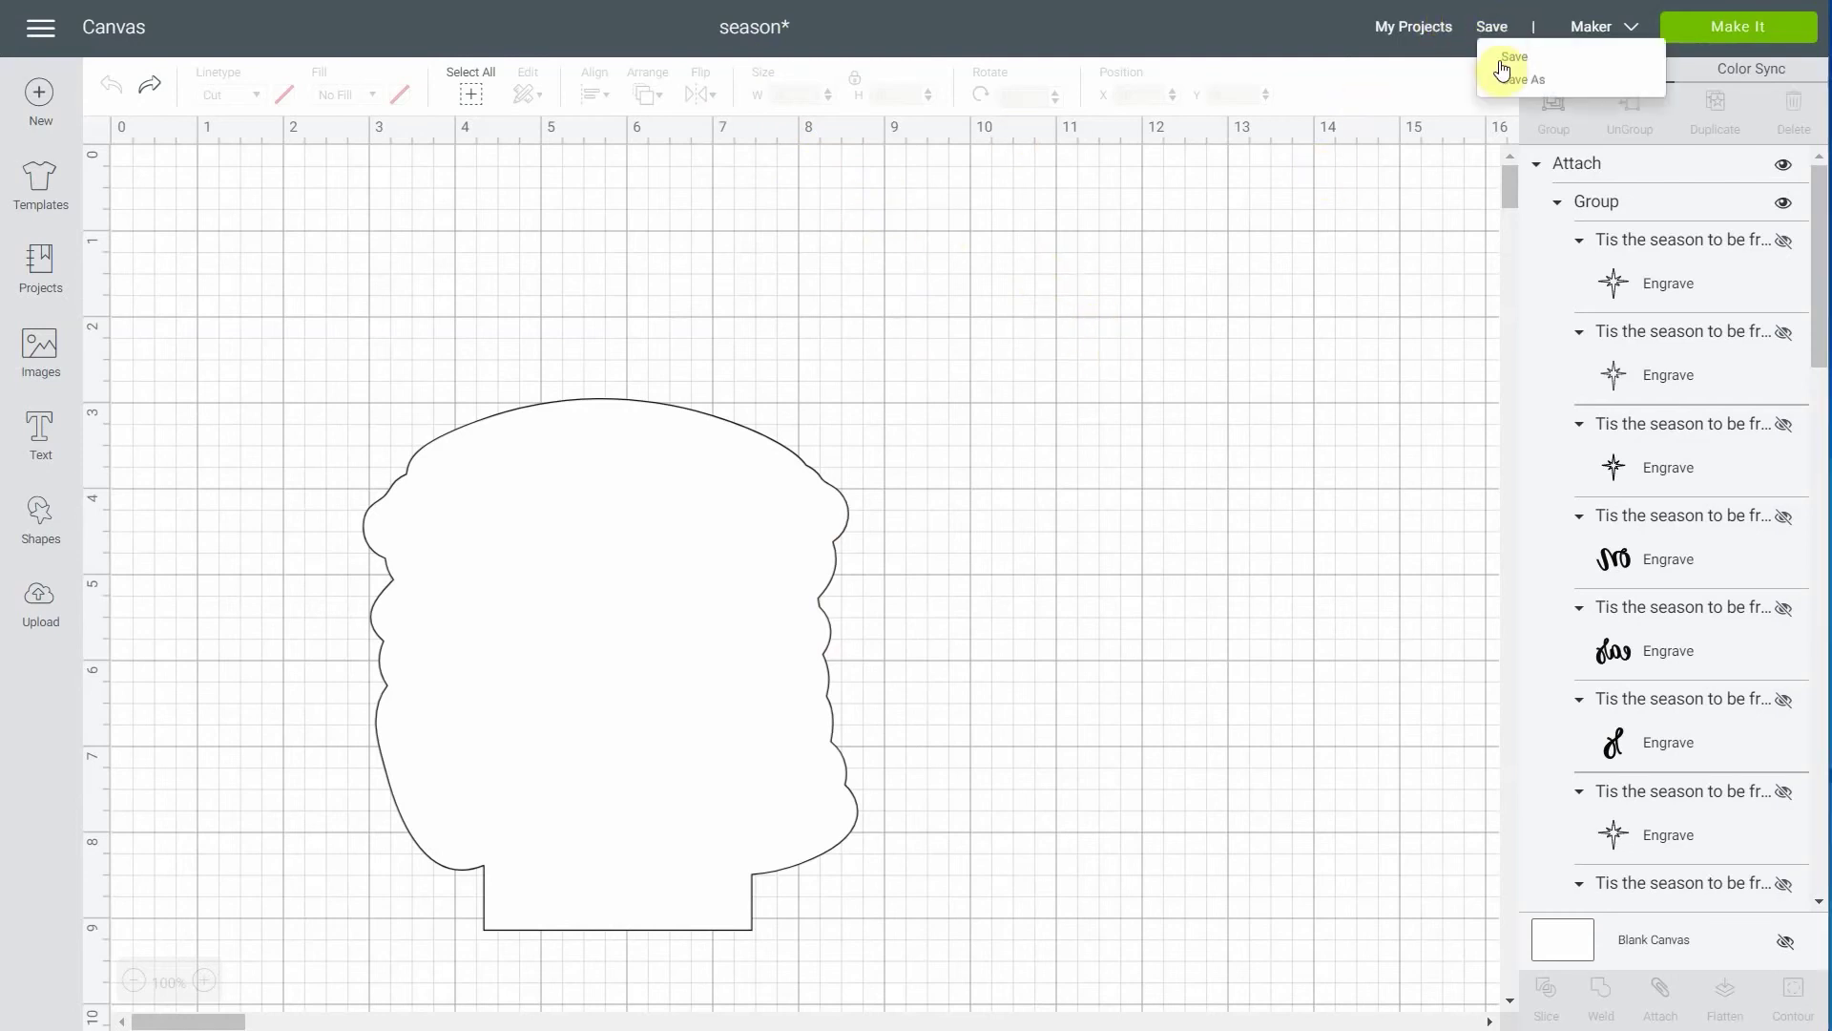
click(1507, 82)
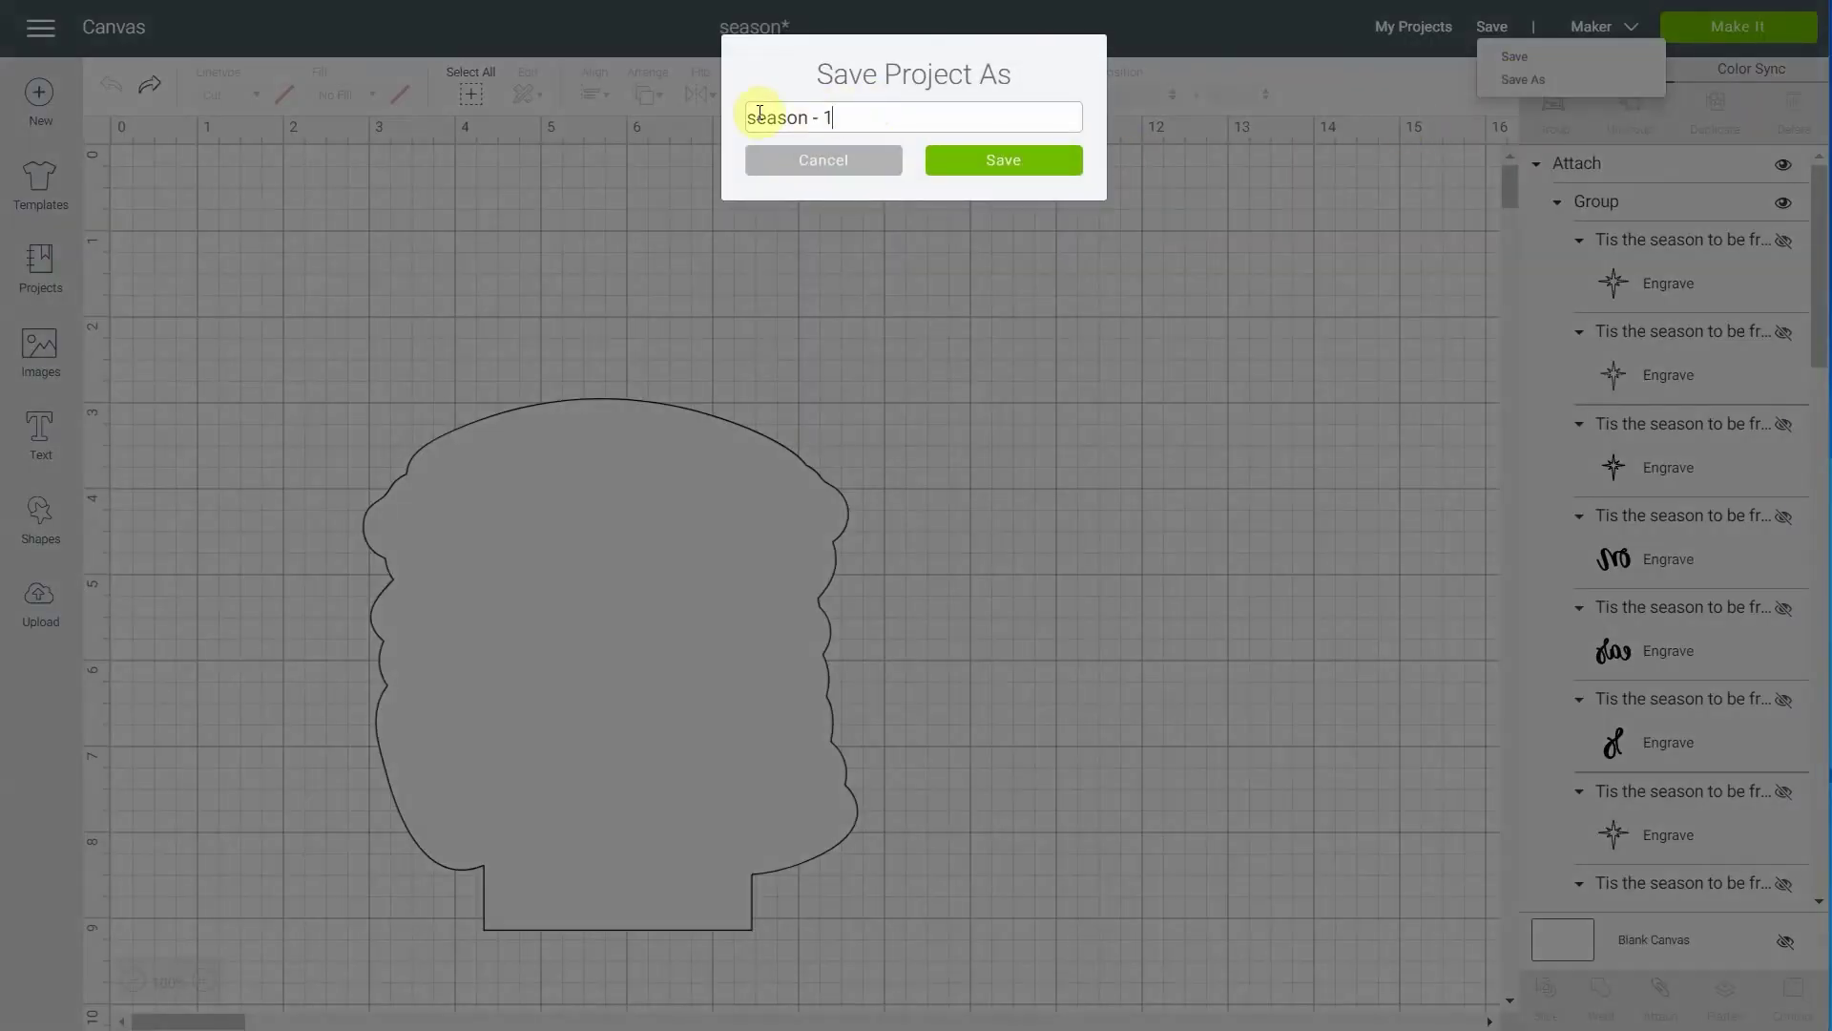
click(865, 164)
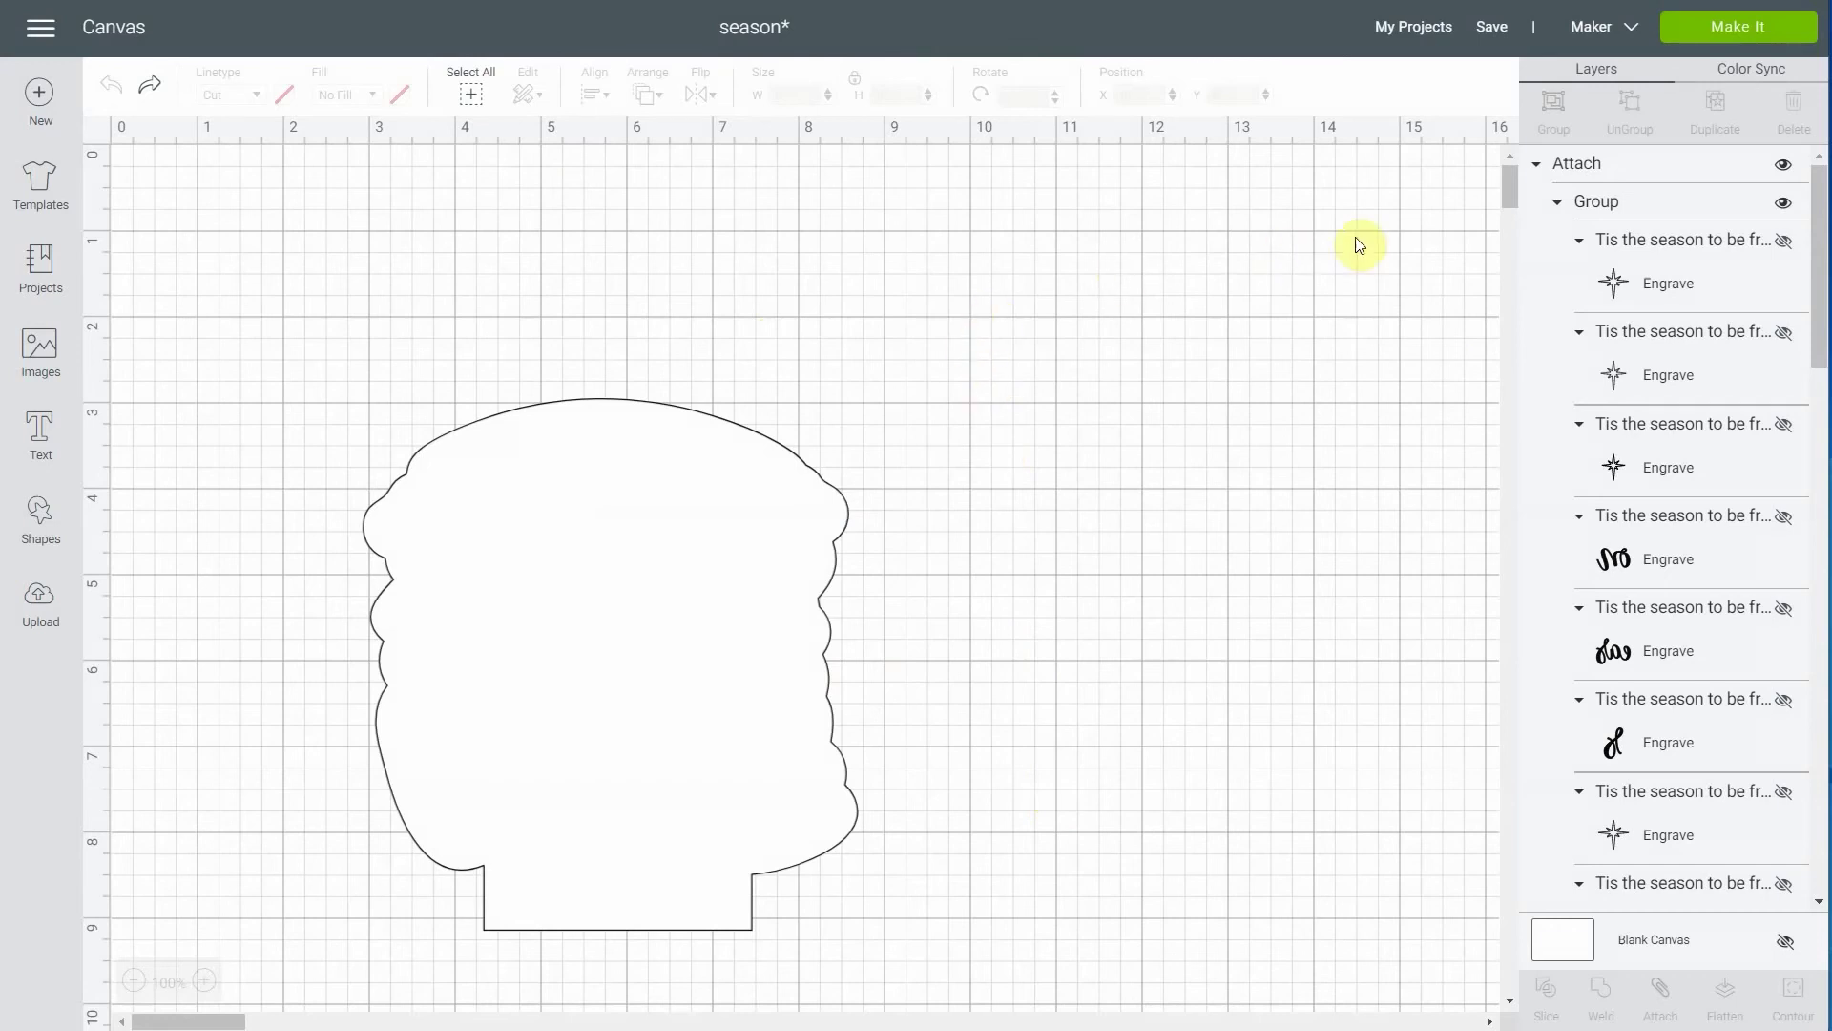
Toggle the visibility of the whole attached design so that all of its hidden layers are shown again
click(1583, 160)
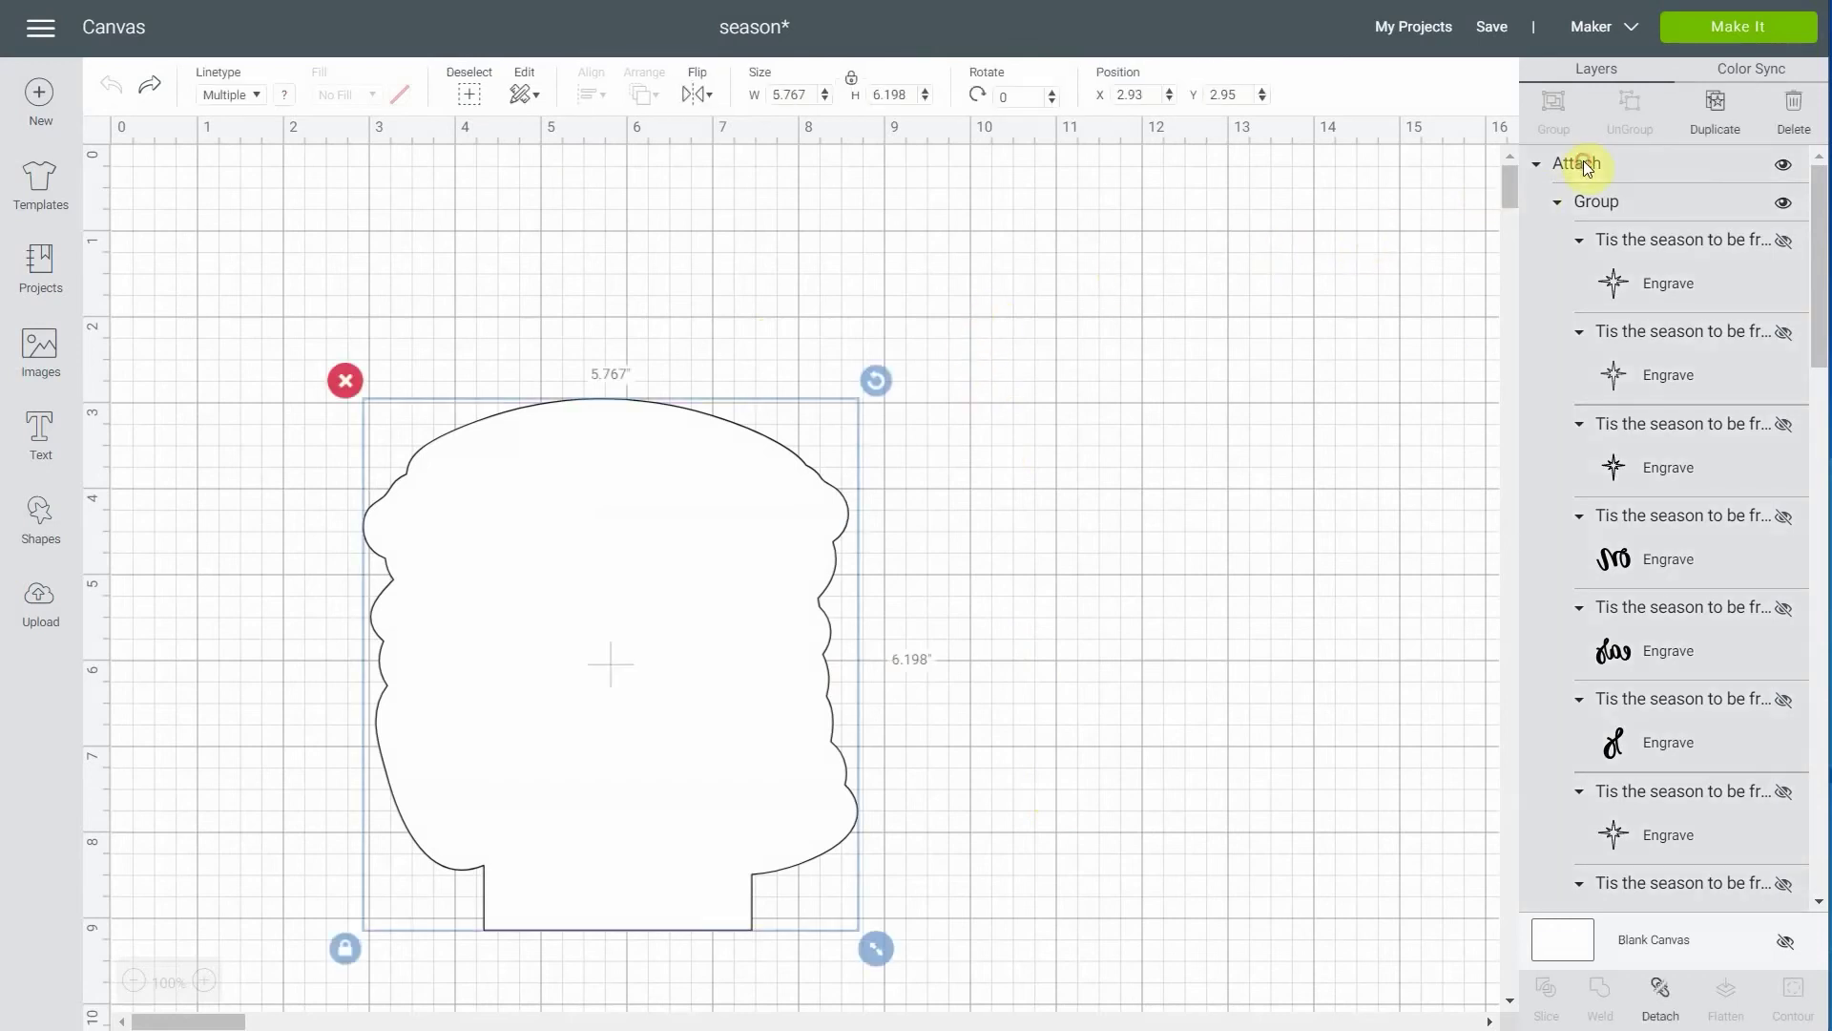
click(1782, 165)
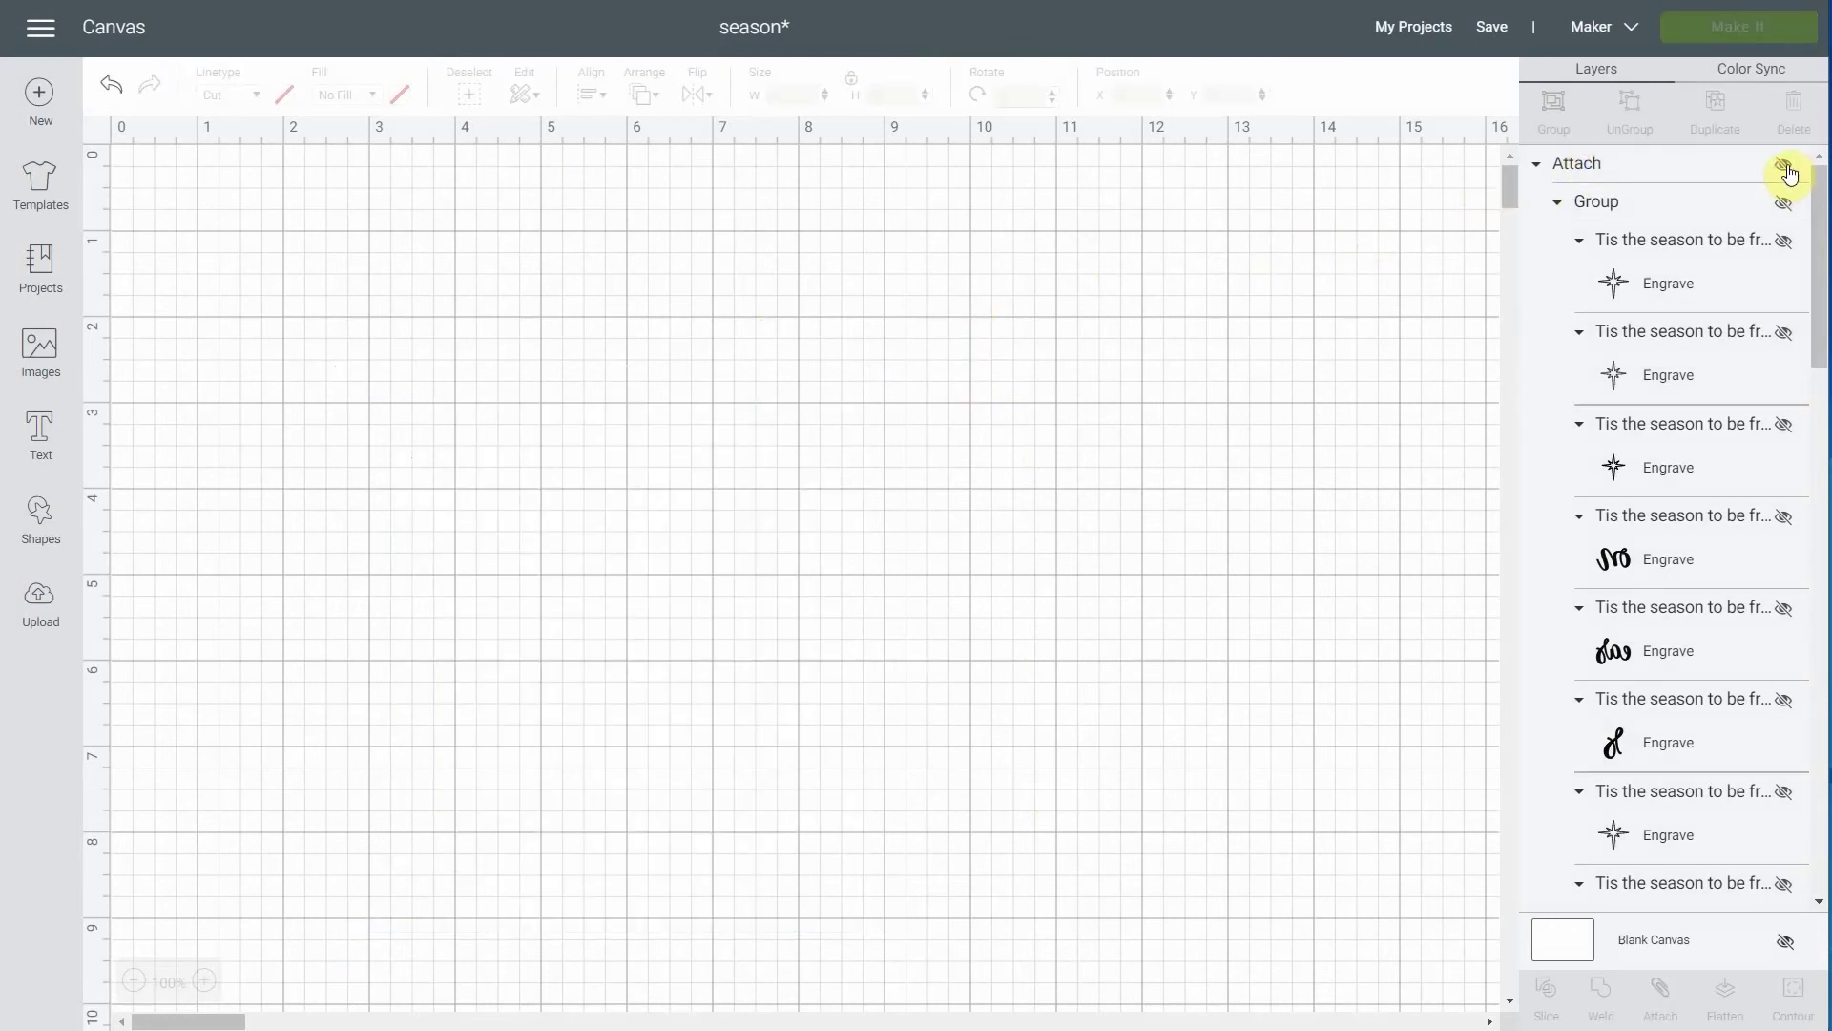
click(1785, 166)
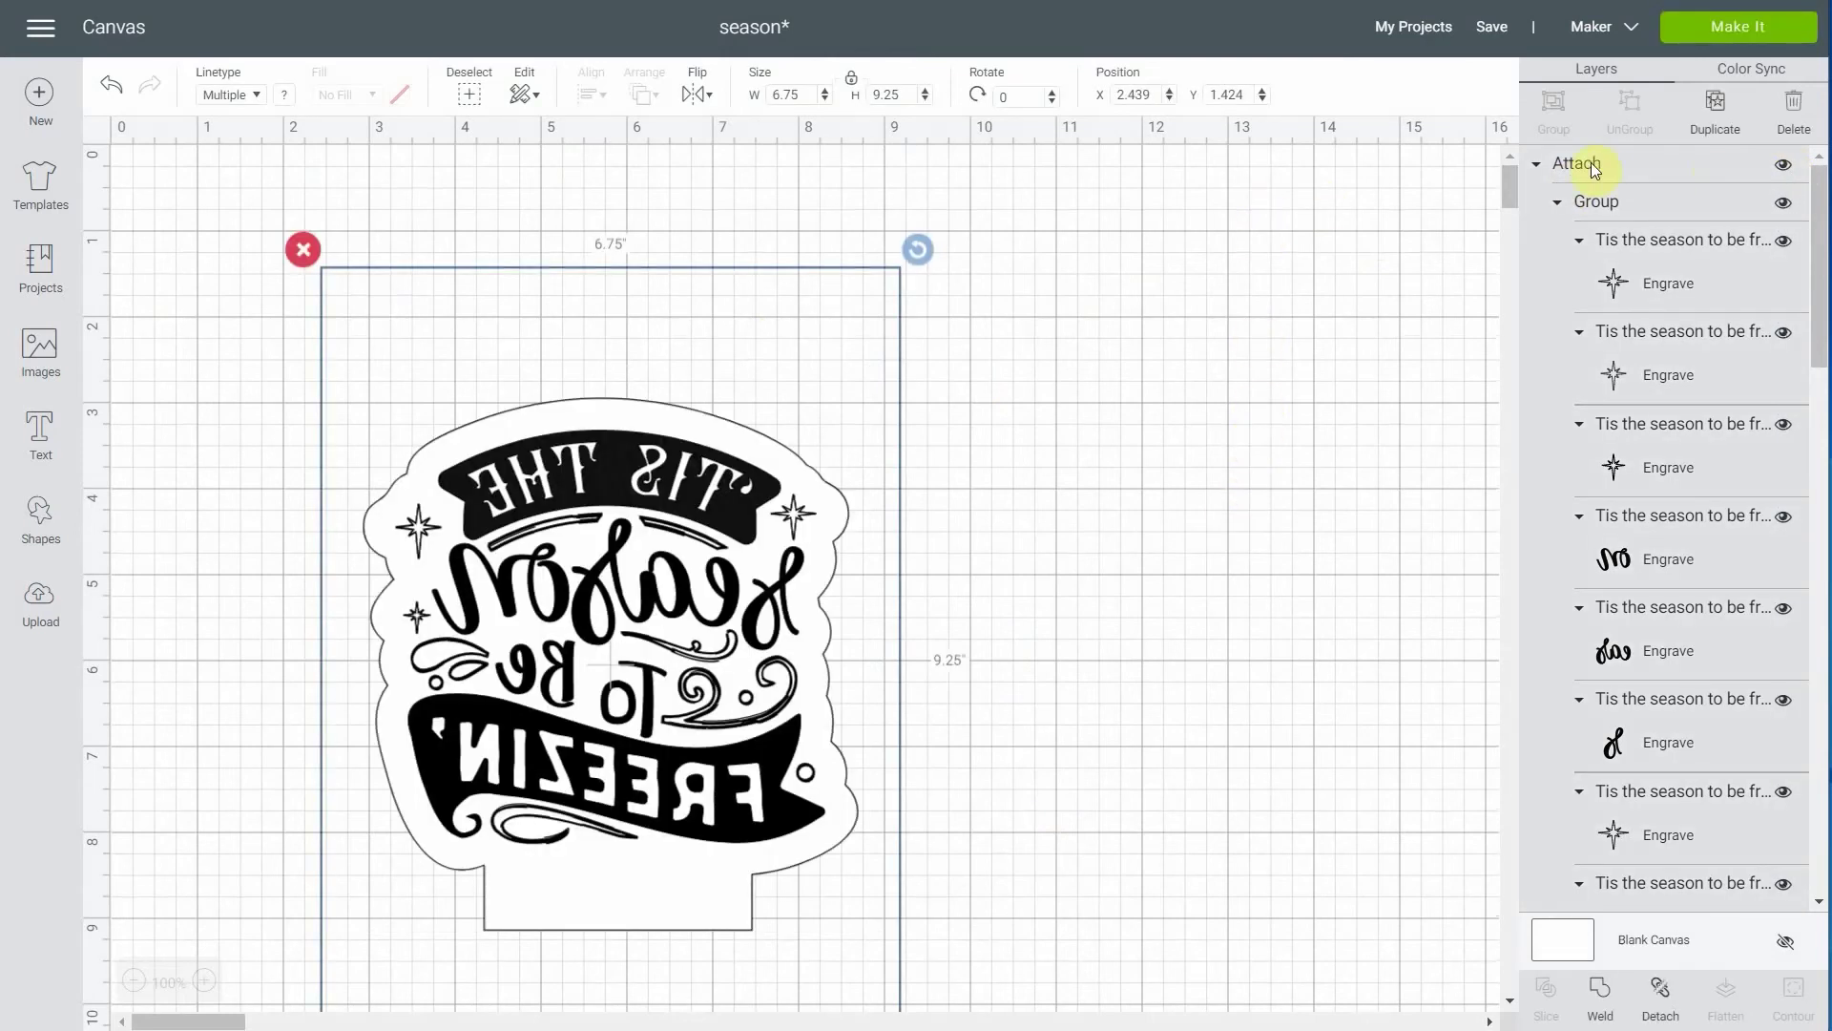
Detach the complete design and ungroup it into separate layers
click(1672, 991)
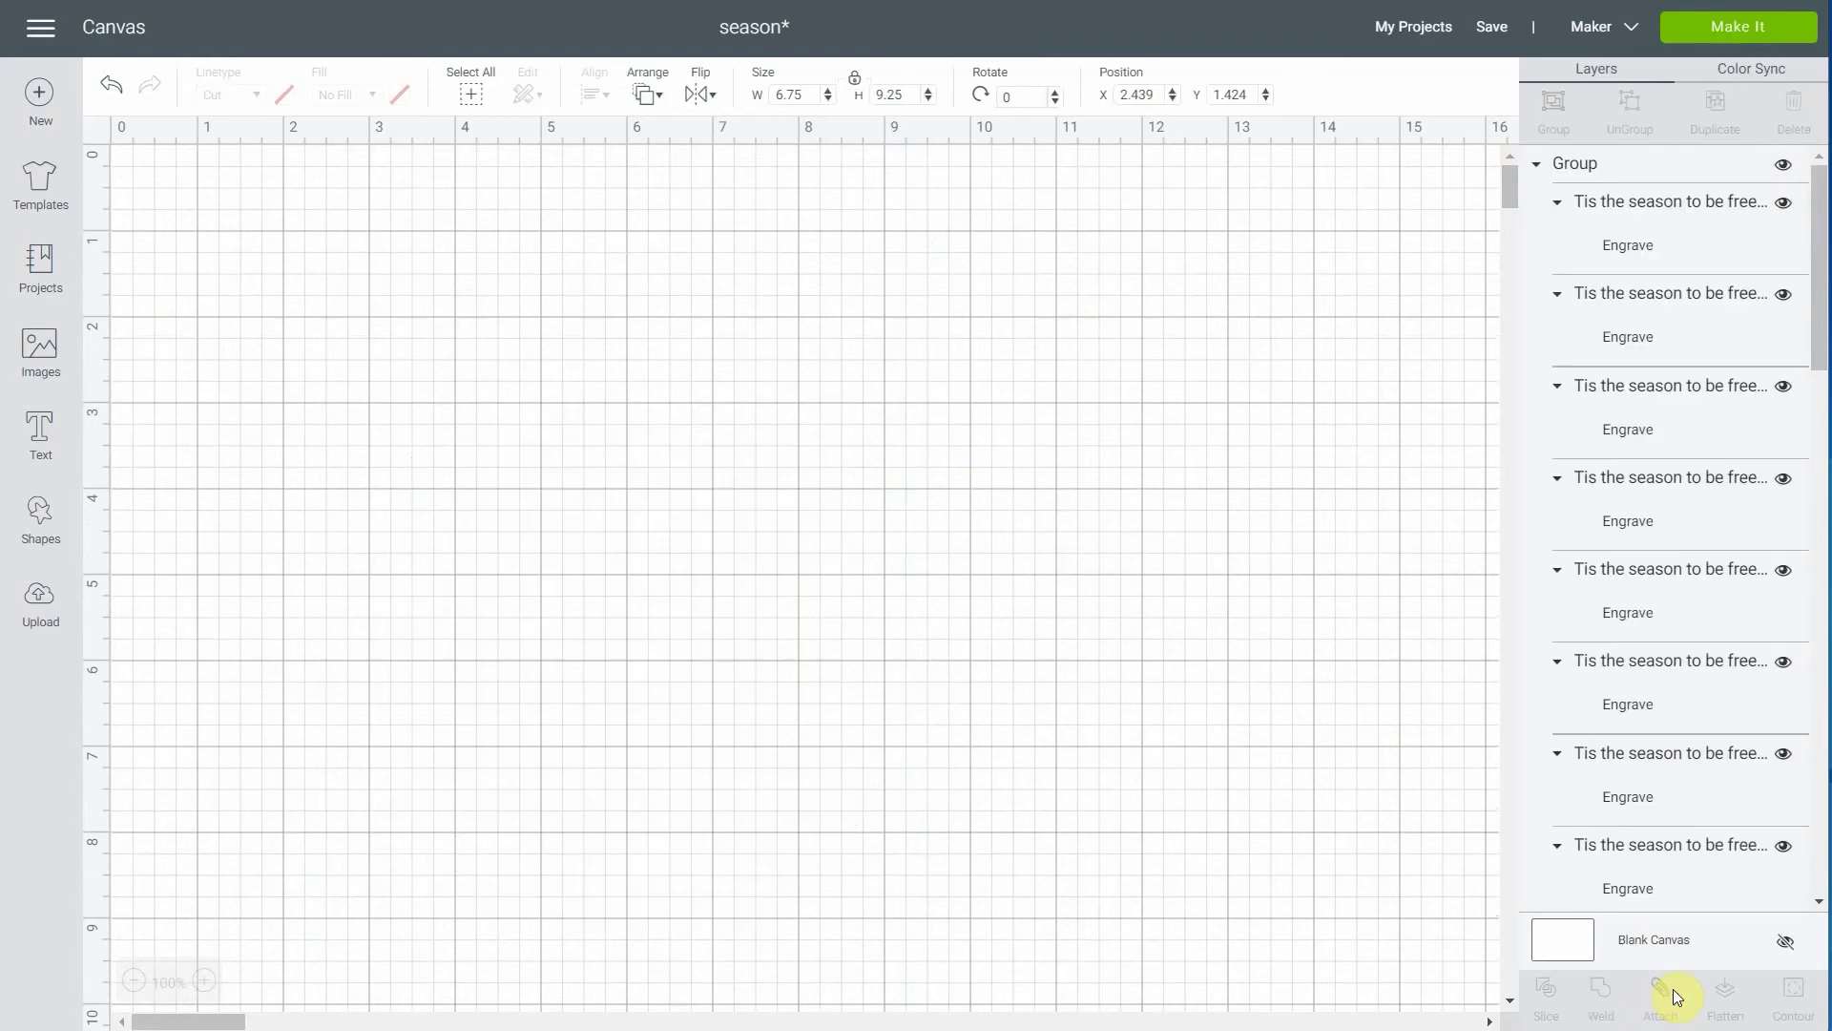
click(1668, 162)
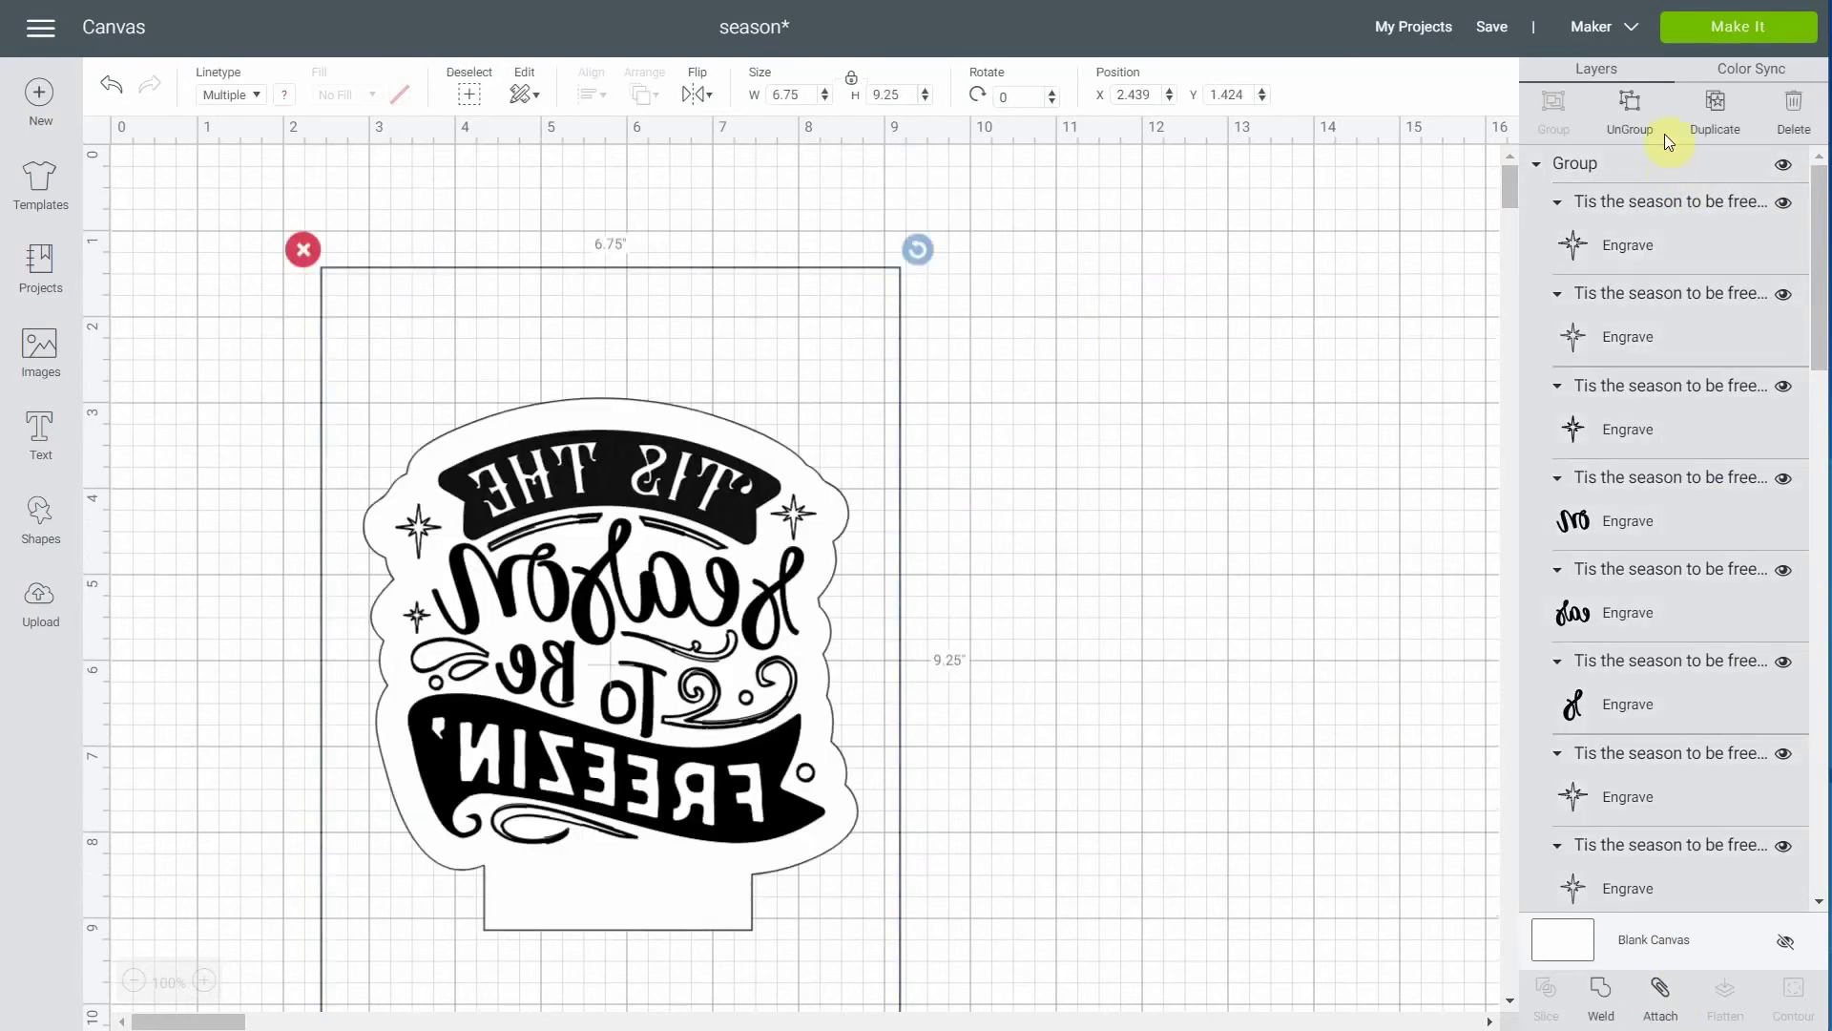
click(1648, 118)
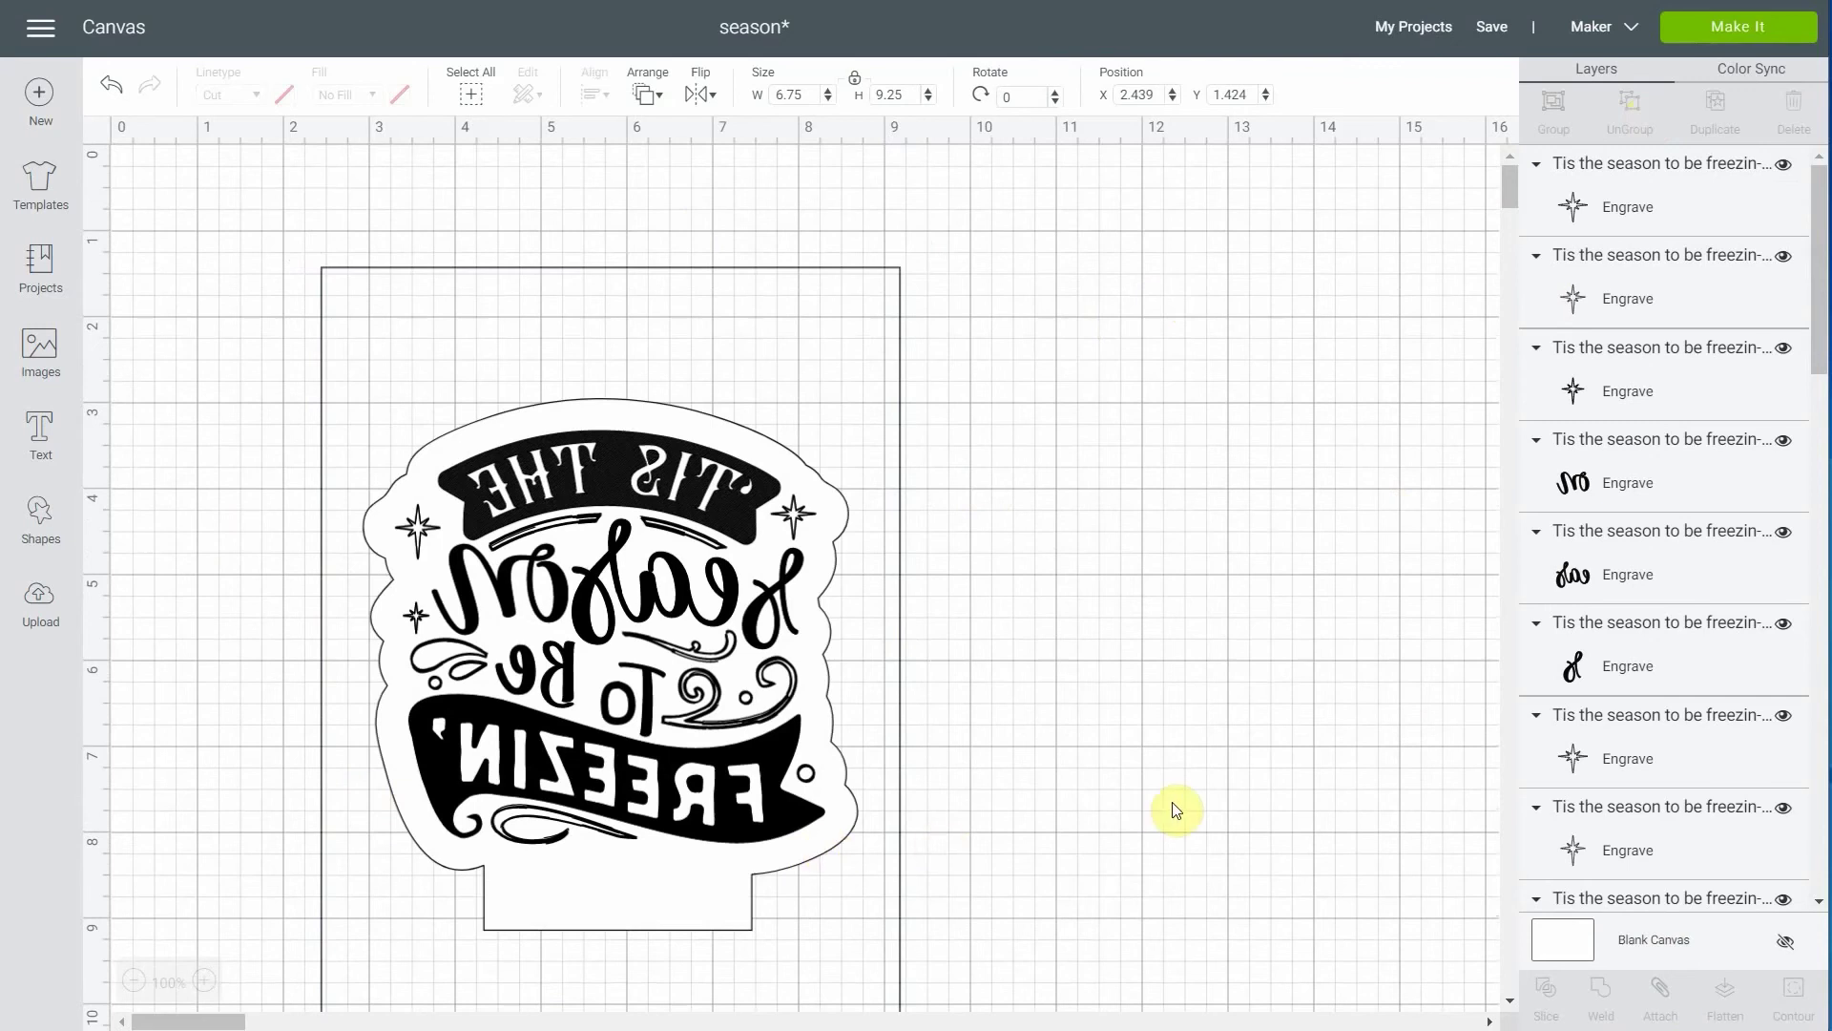
Change the Square layer's linetype from Draw to Cut
scroll(1726, 609, down, 10)
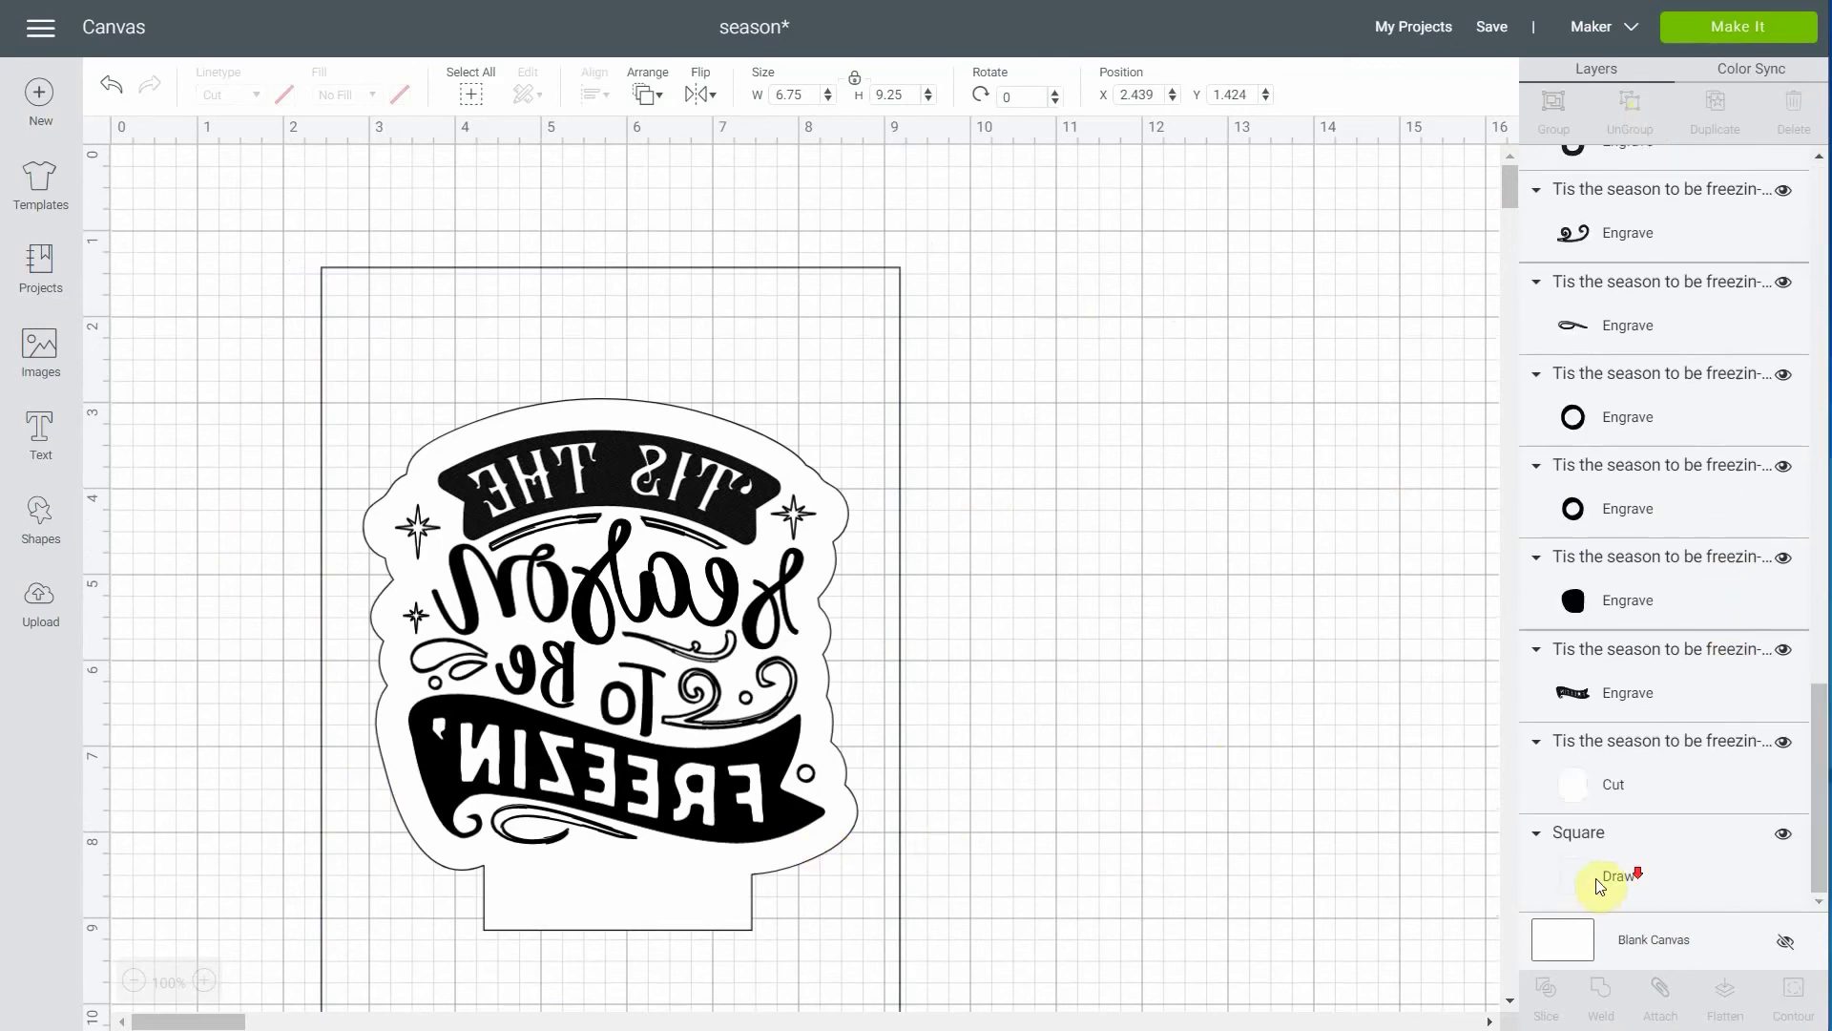
click(1595, 876)
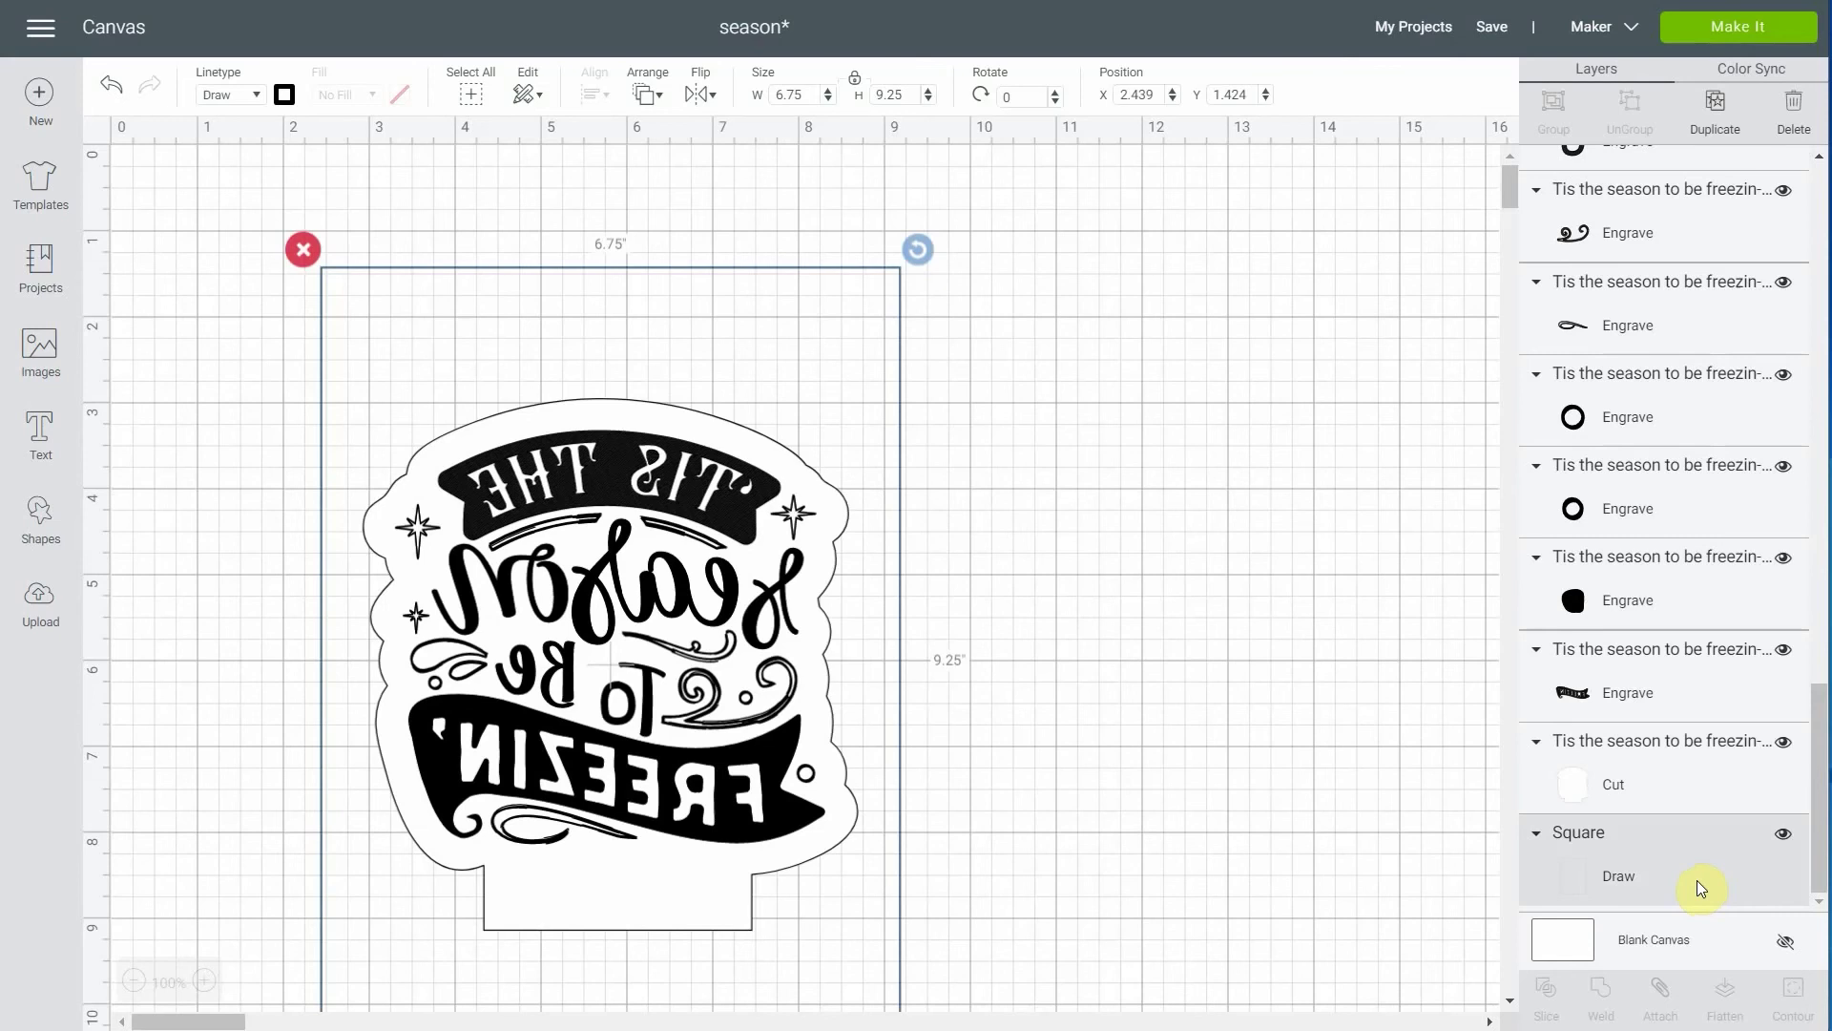
click(257, 92)
click(250, 132)
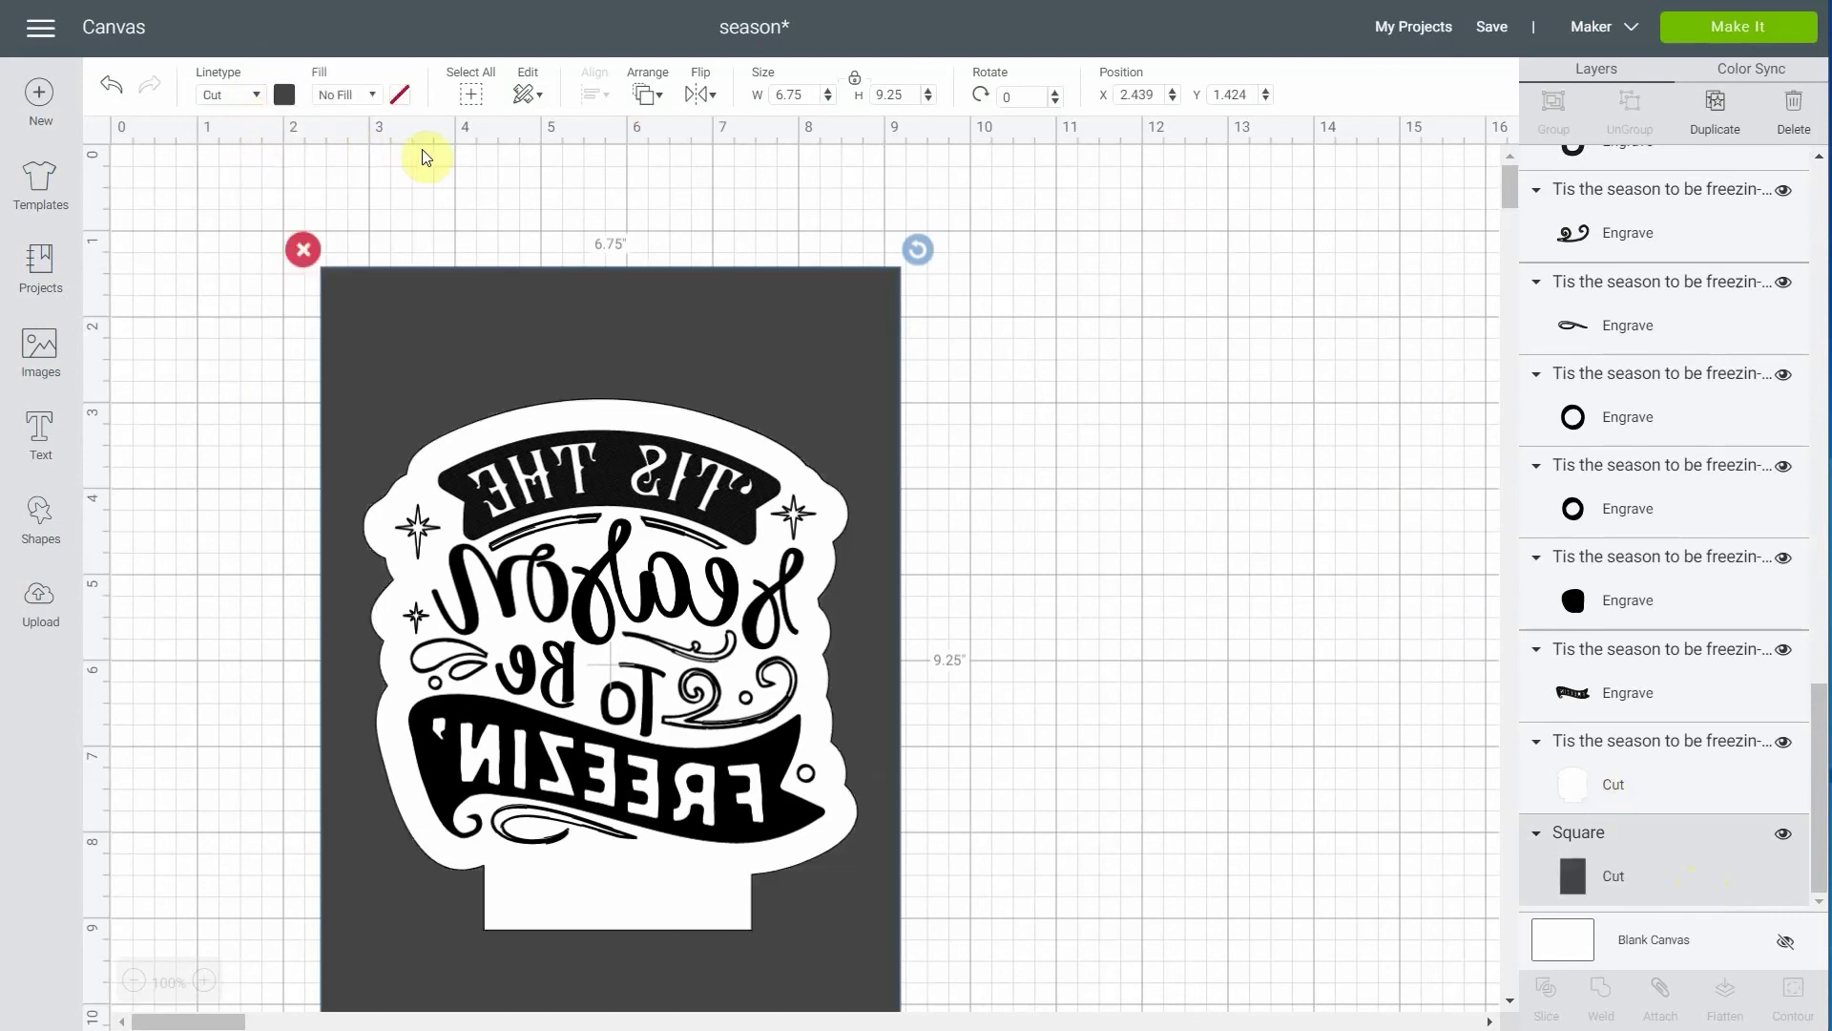
Flatten the outer contour and Square cut layers into one printable layer and send it to the back behind the engrave layers
shift+click(1679, 775)
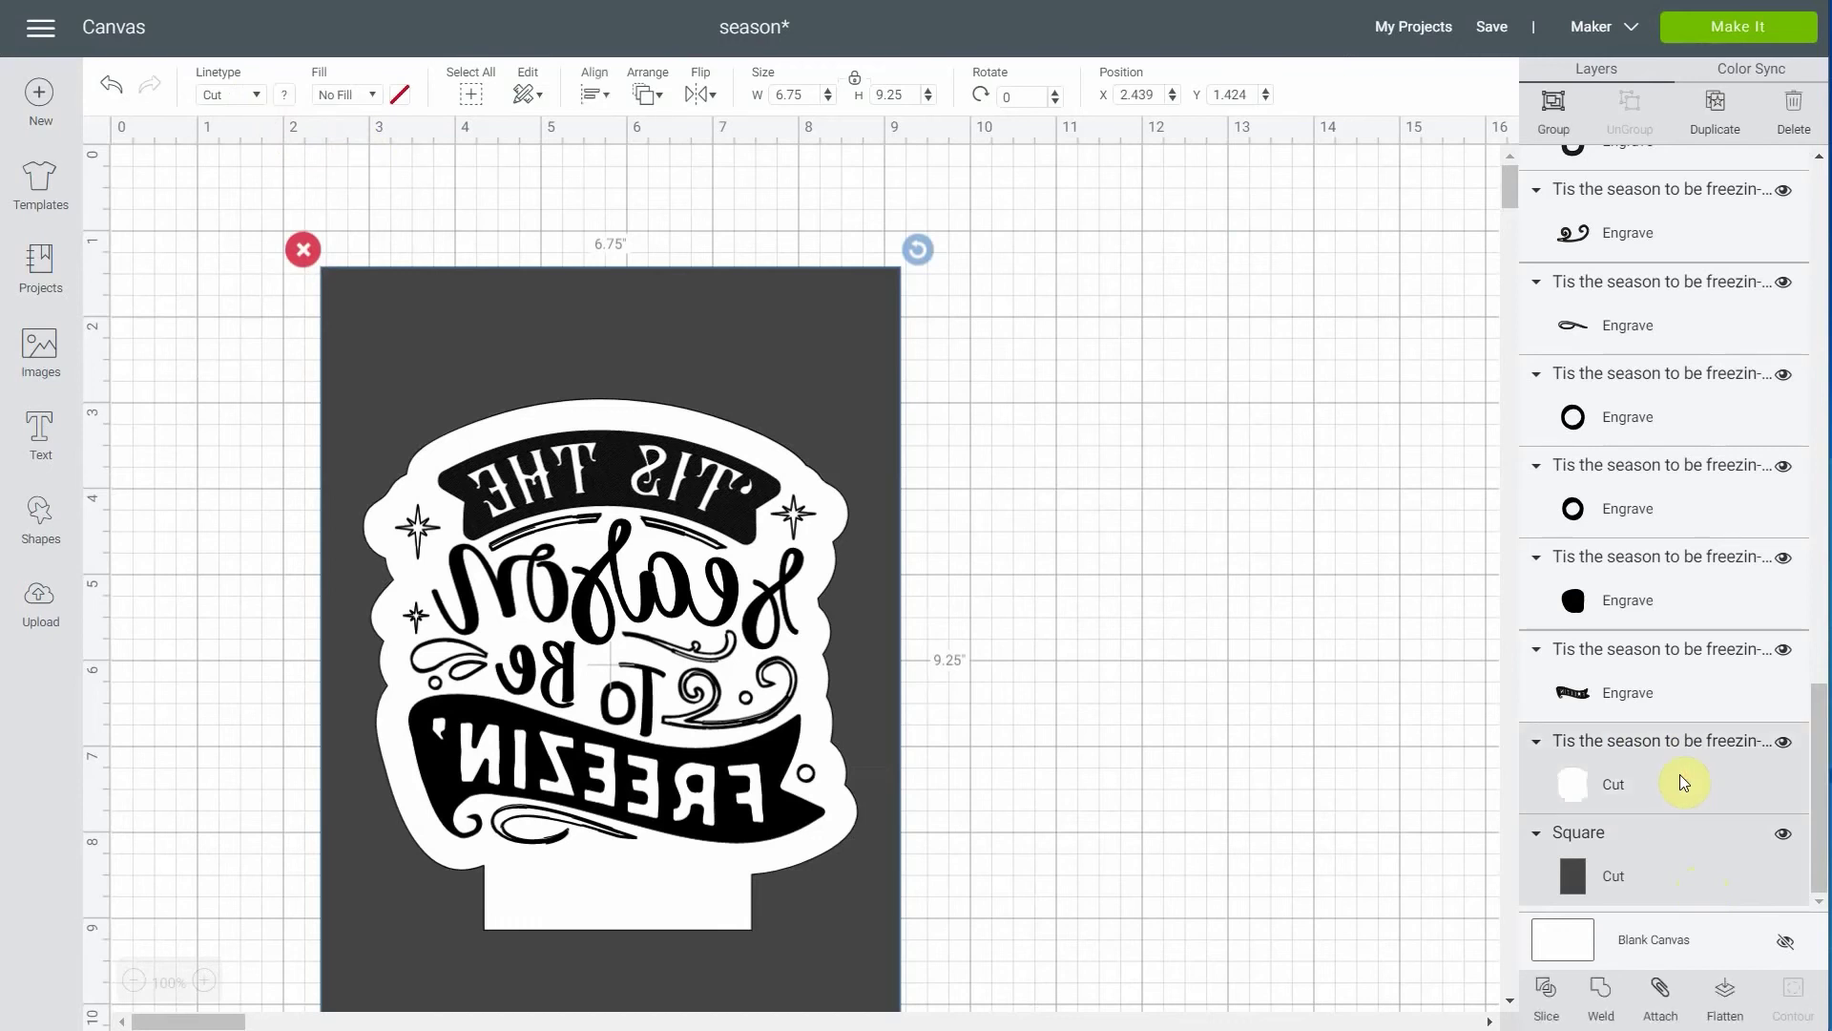
click(1726, 993)
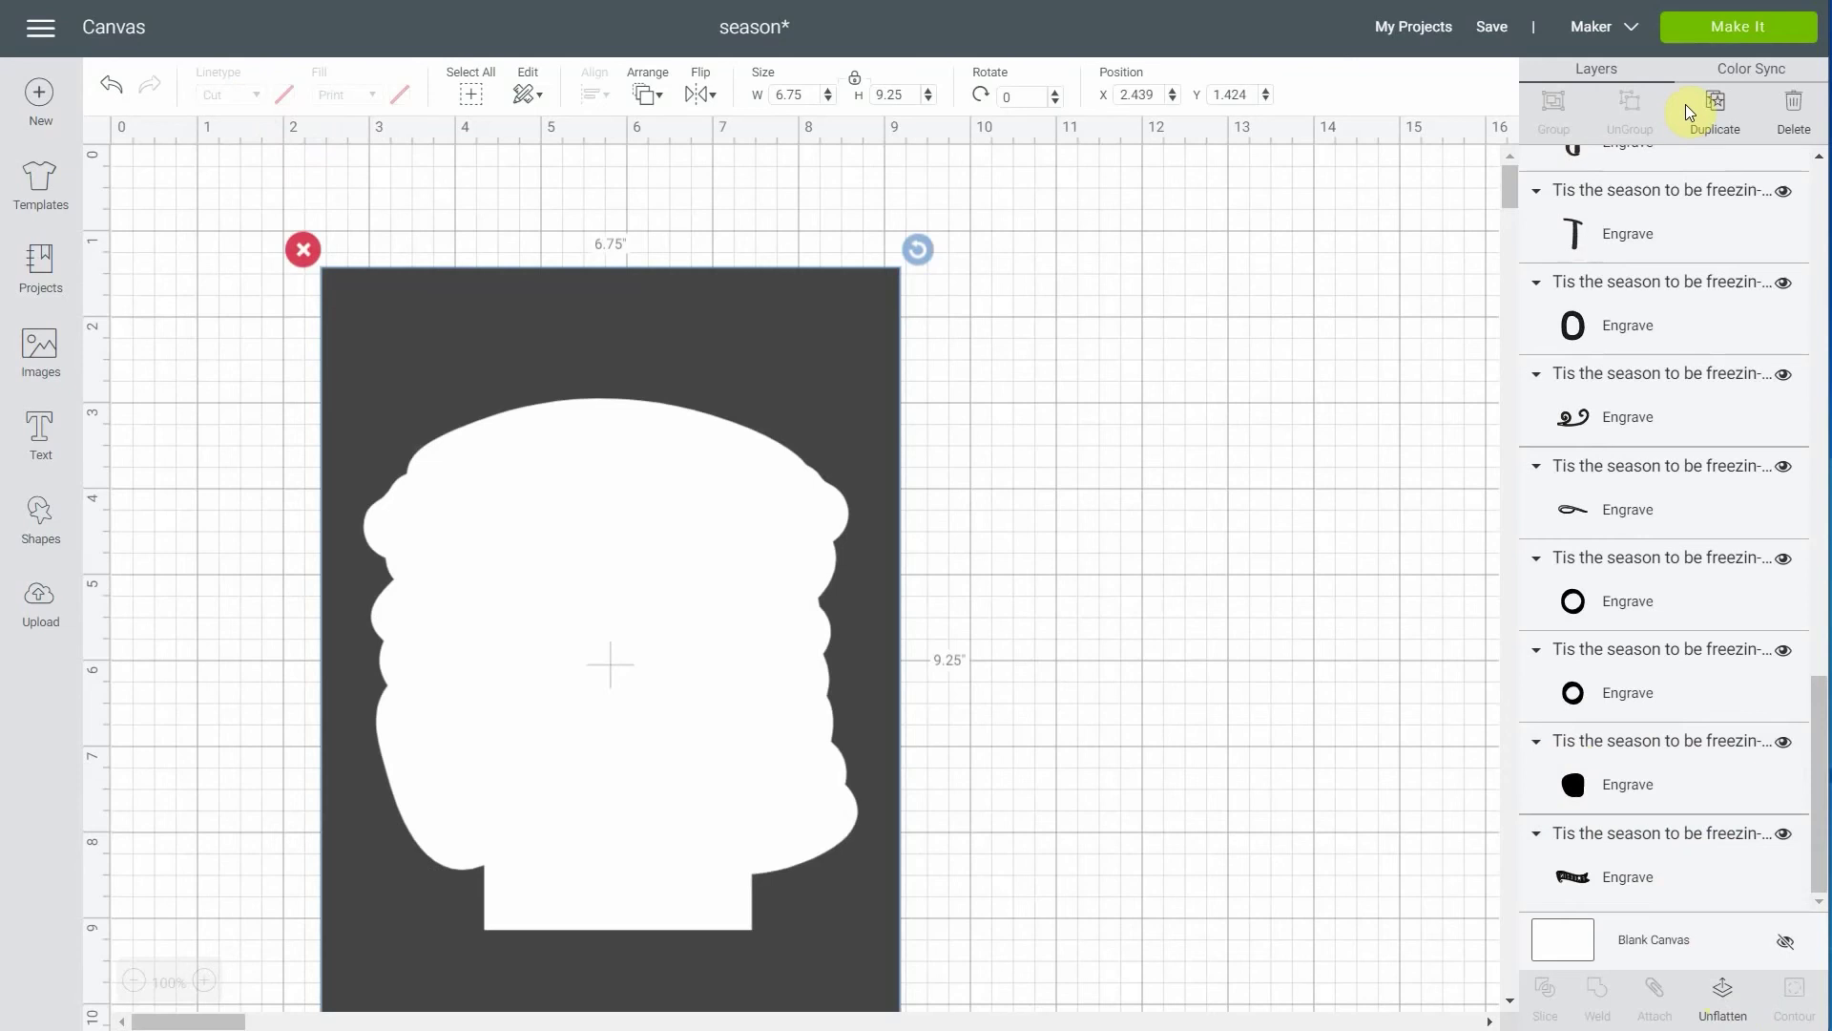
scroll(1752, 573, up, 5)
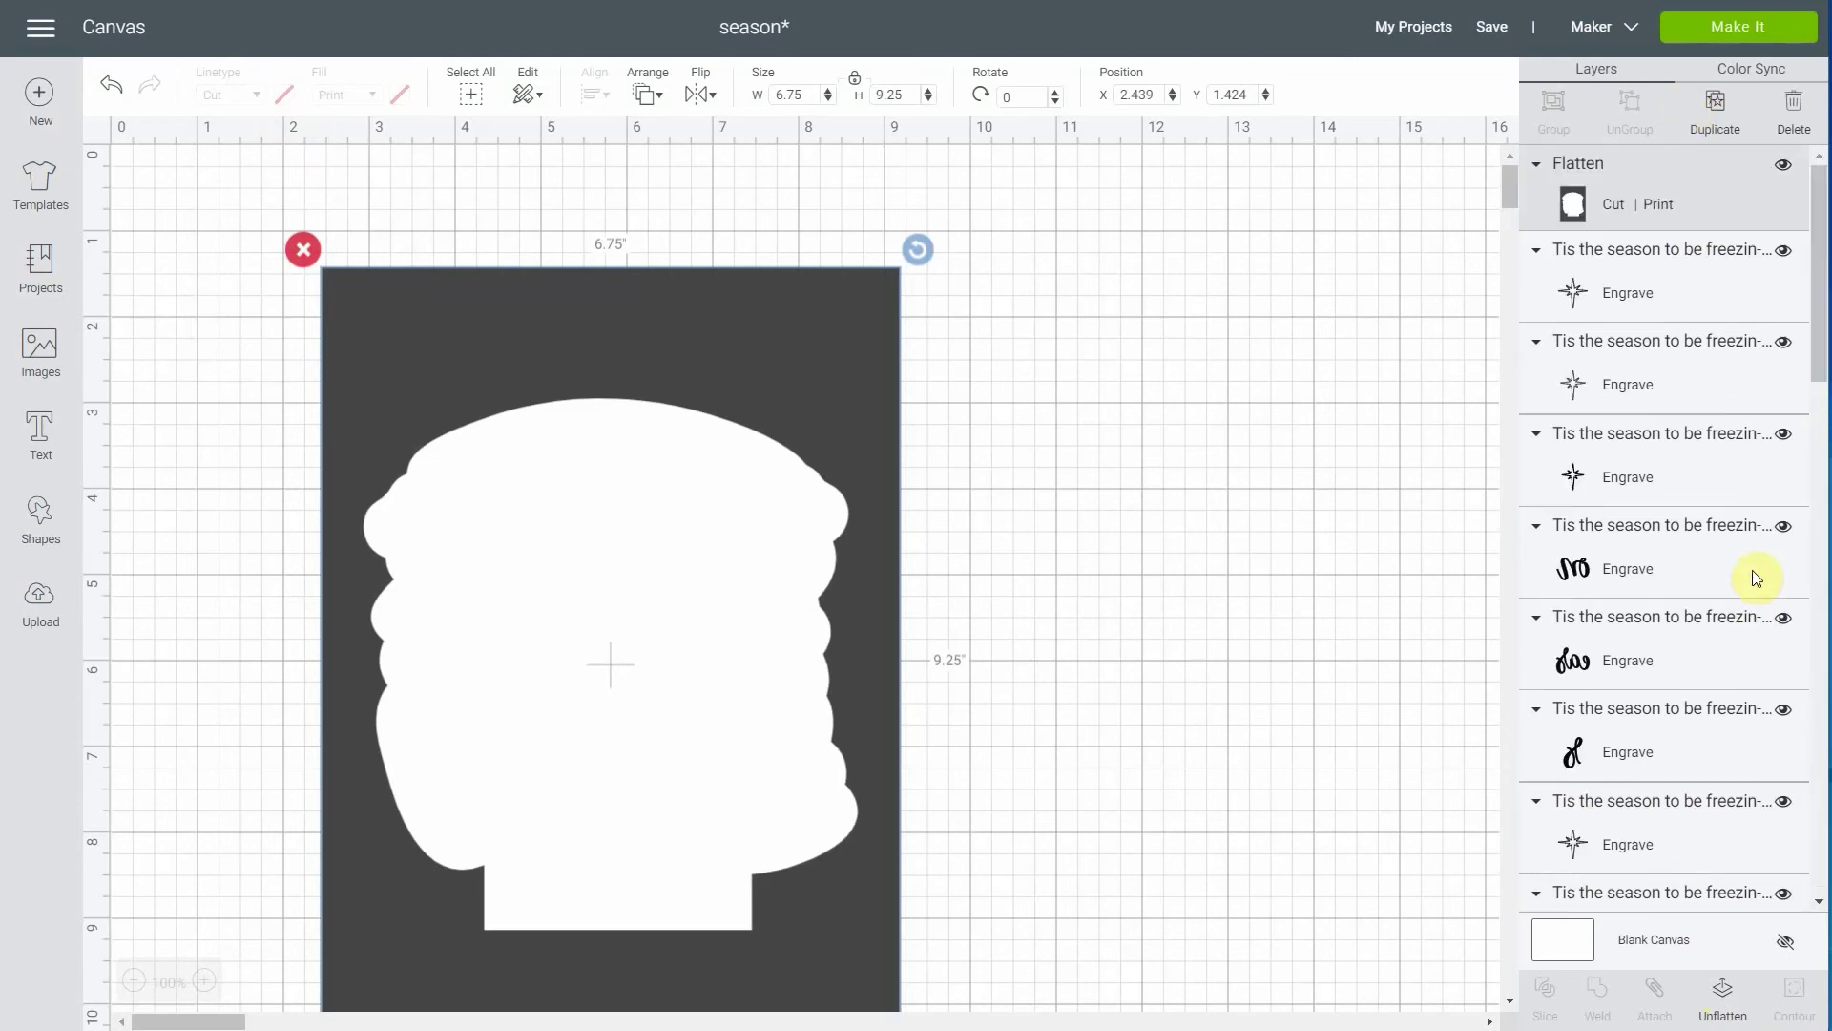
right_click(1659, 195)
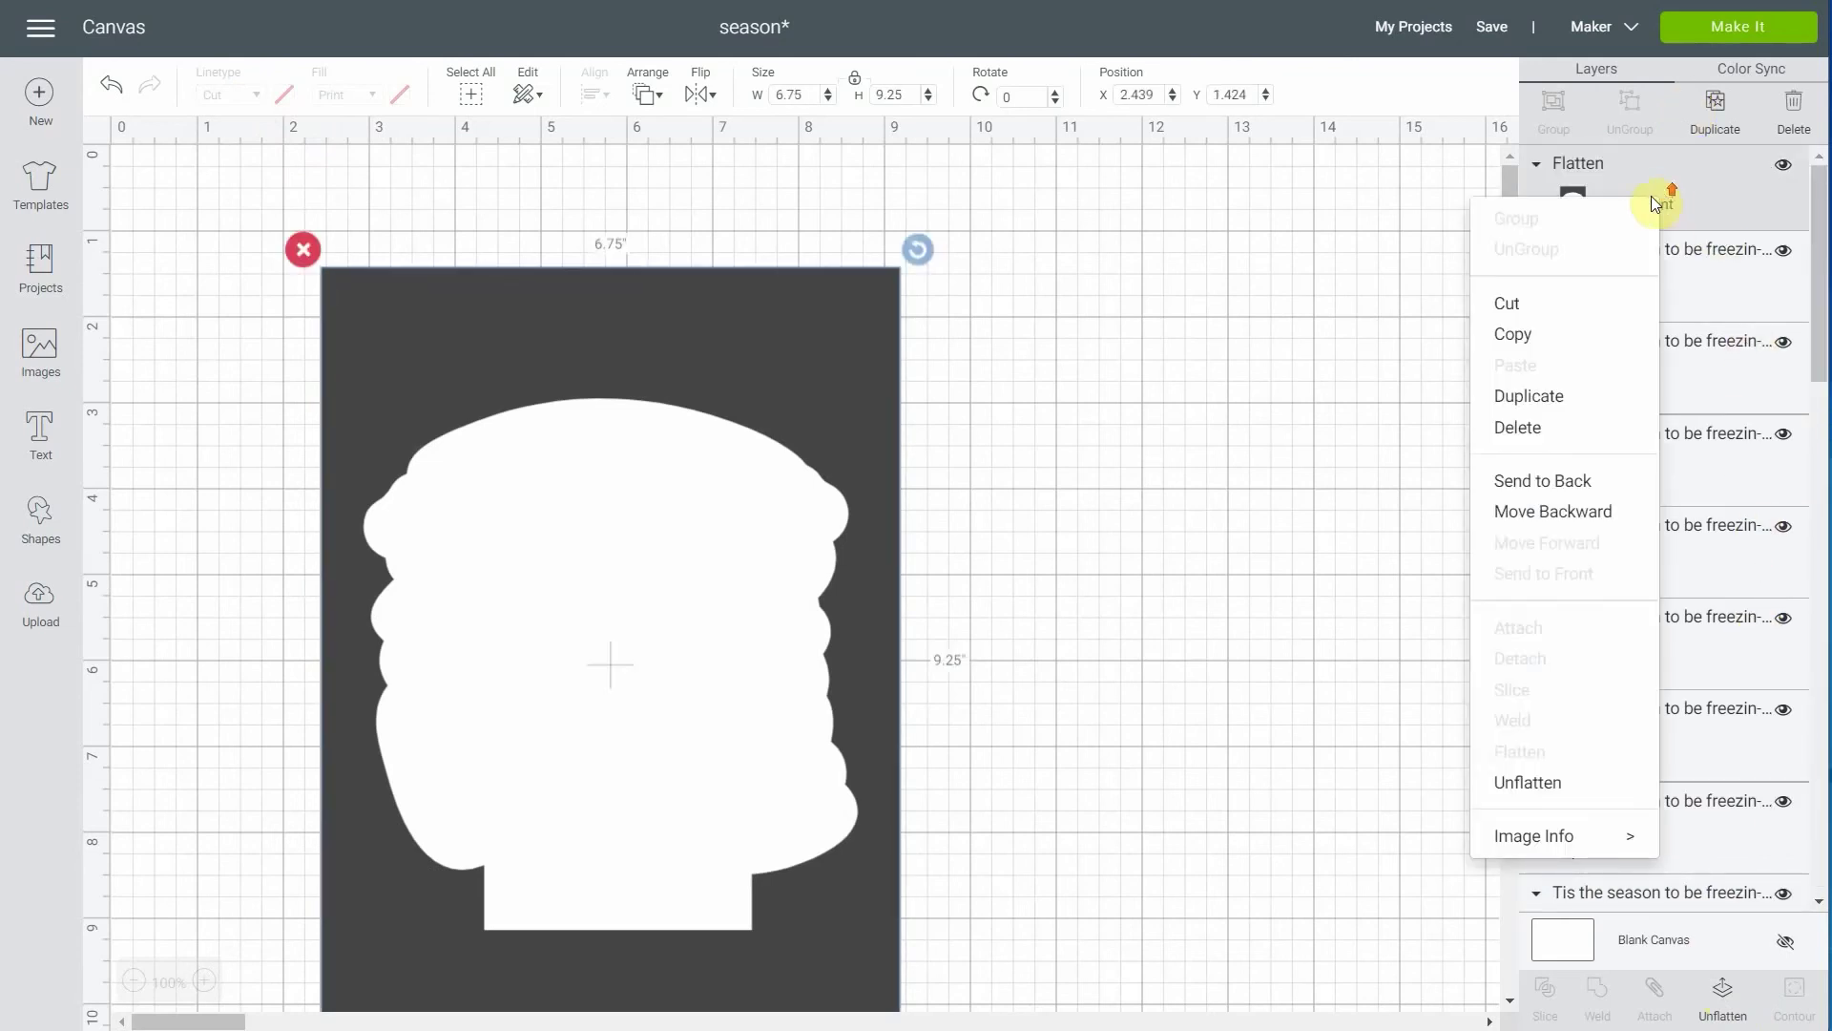
click(1607, 511)
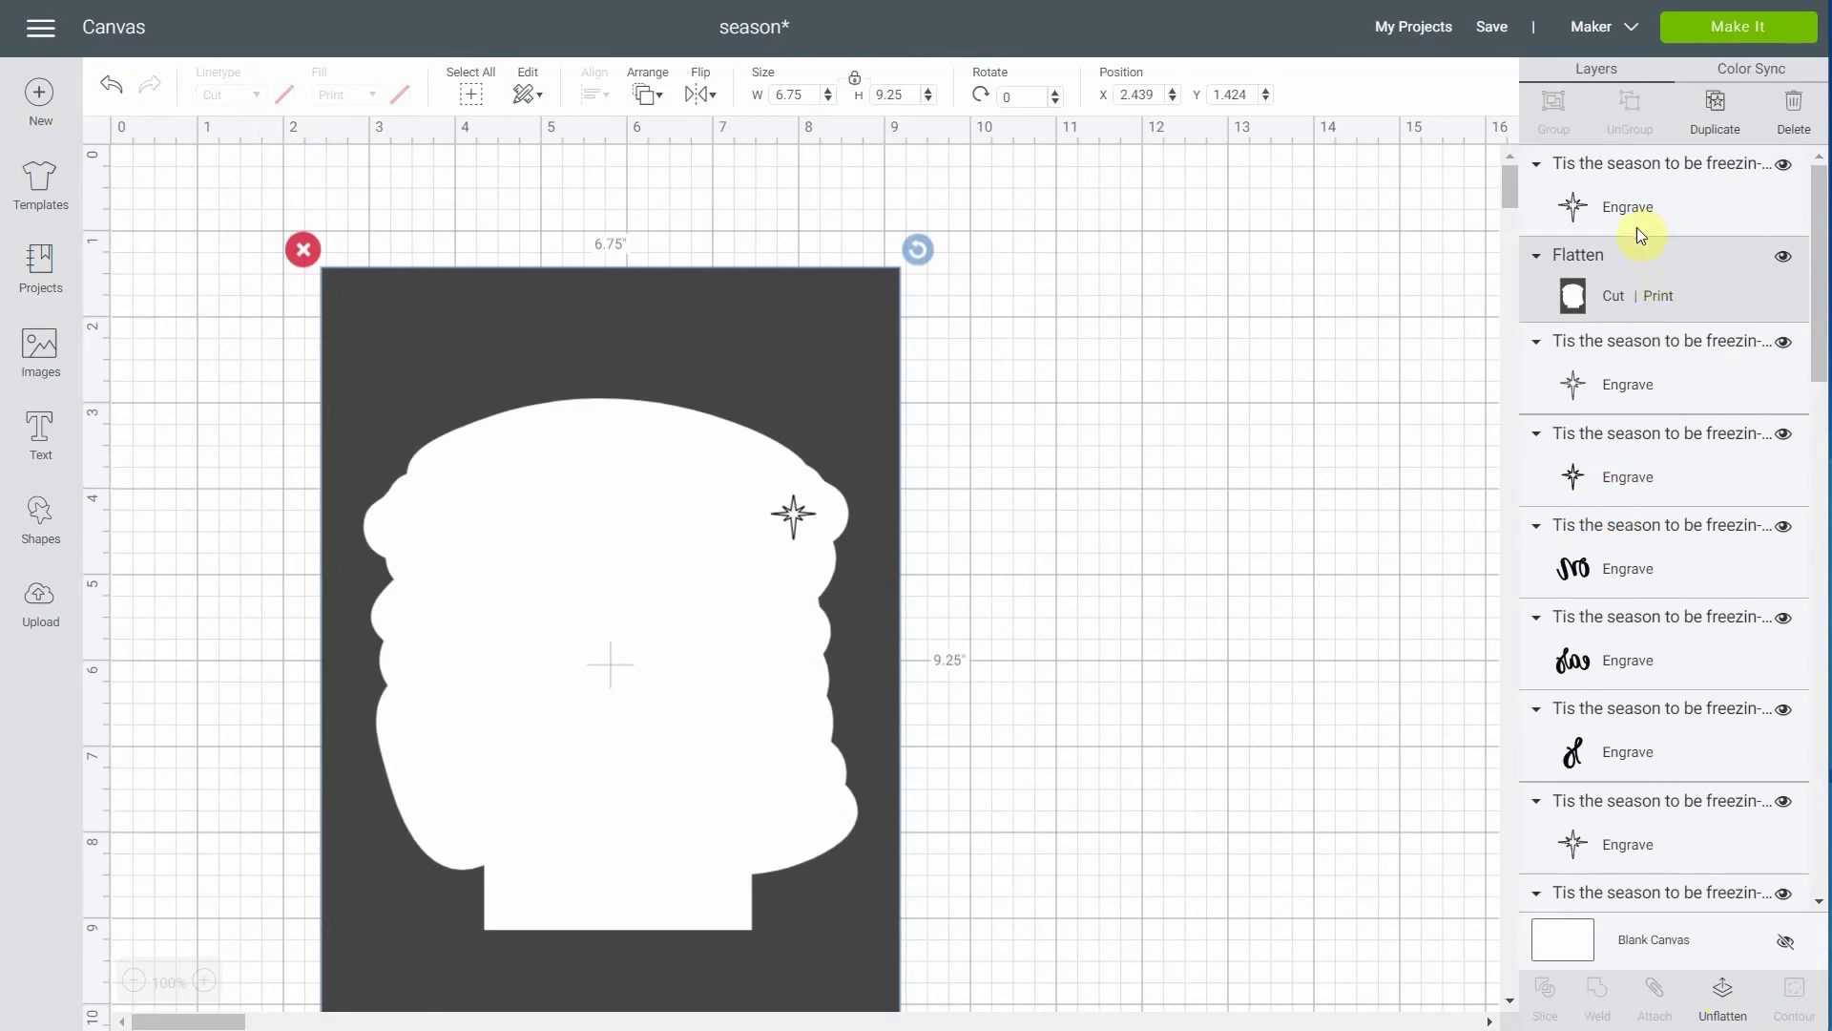
right_click(1659, 283)
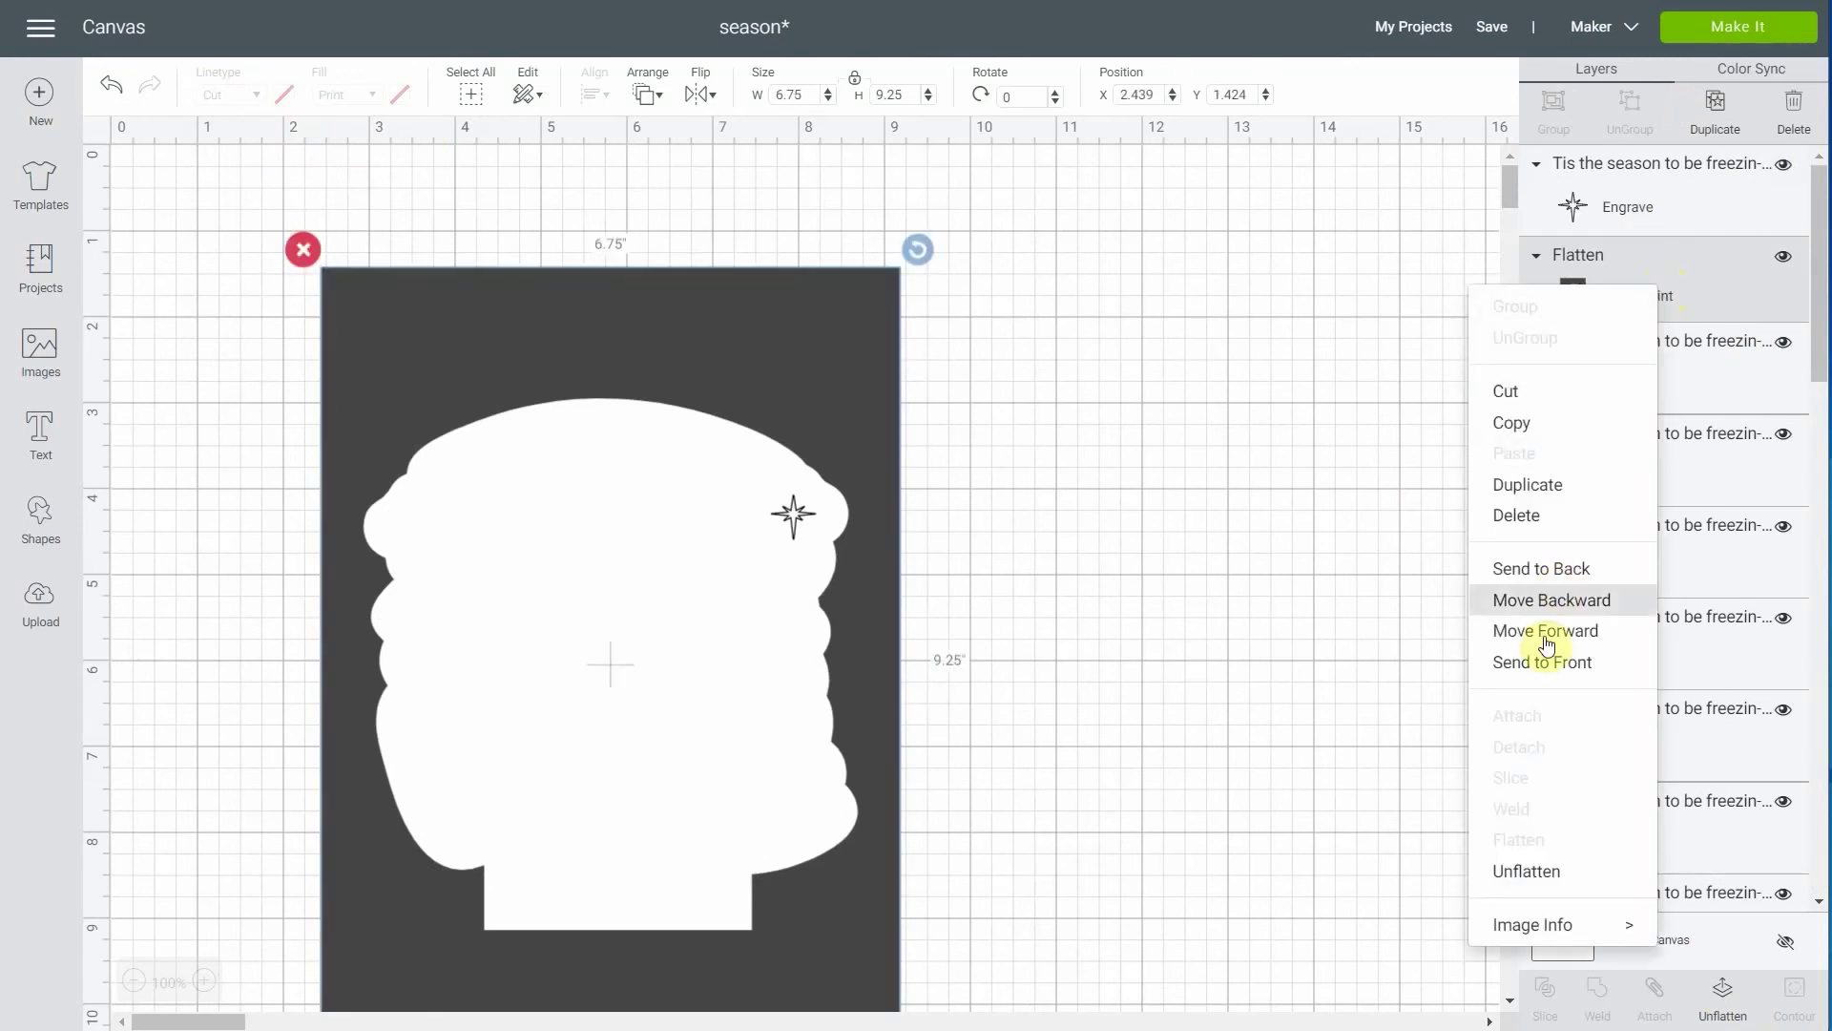
click(1538, 569)
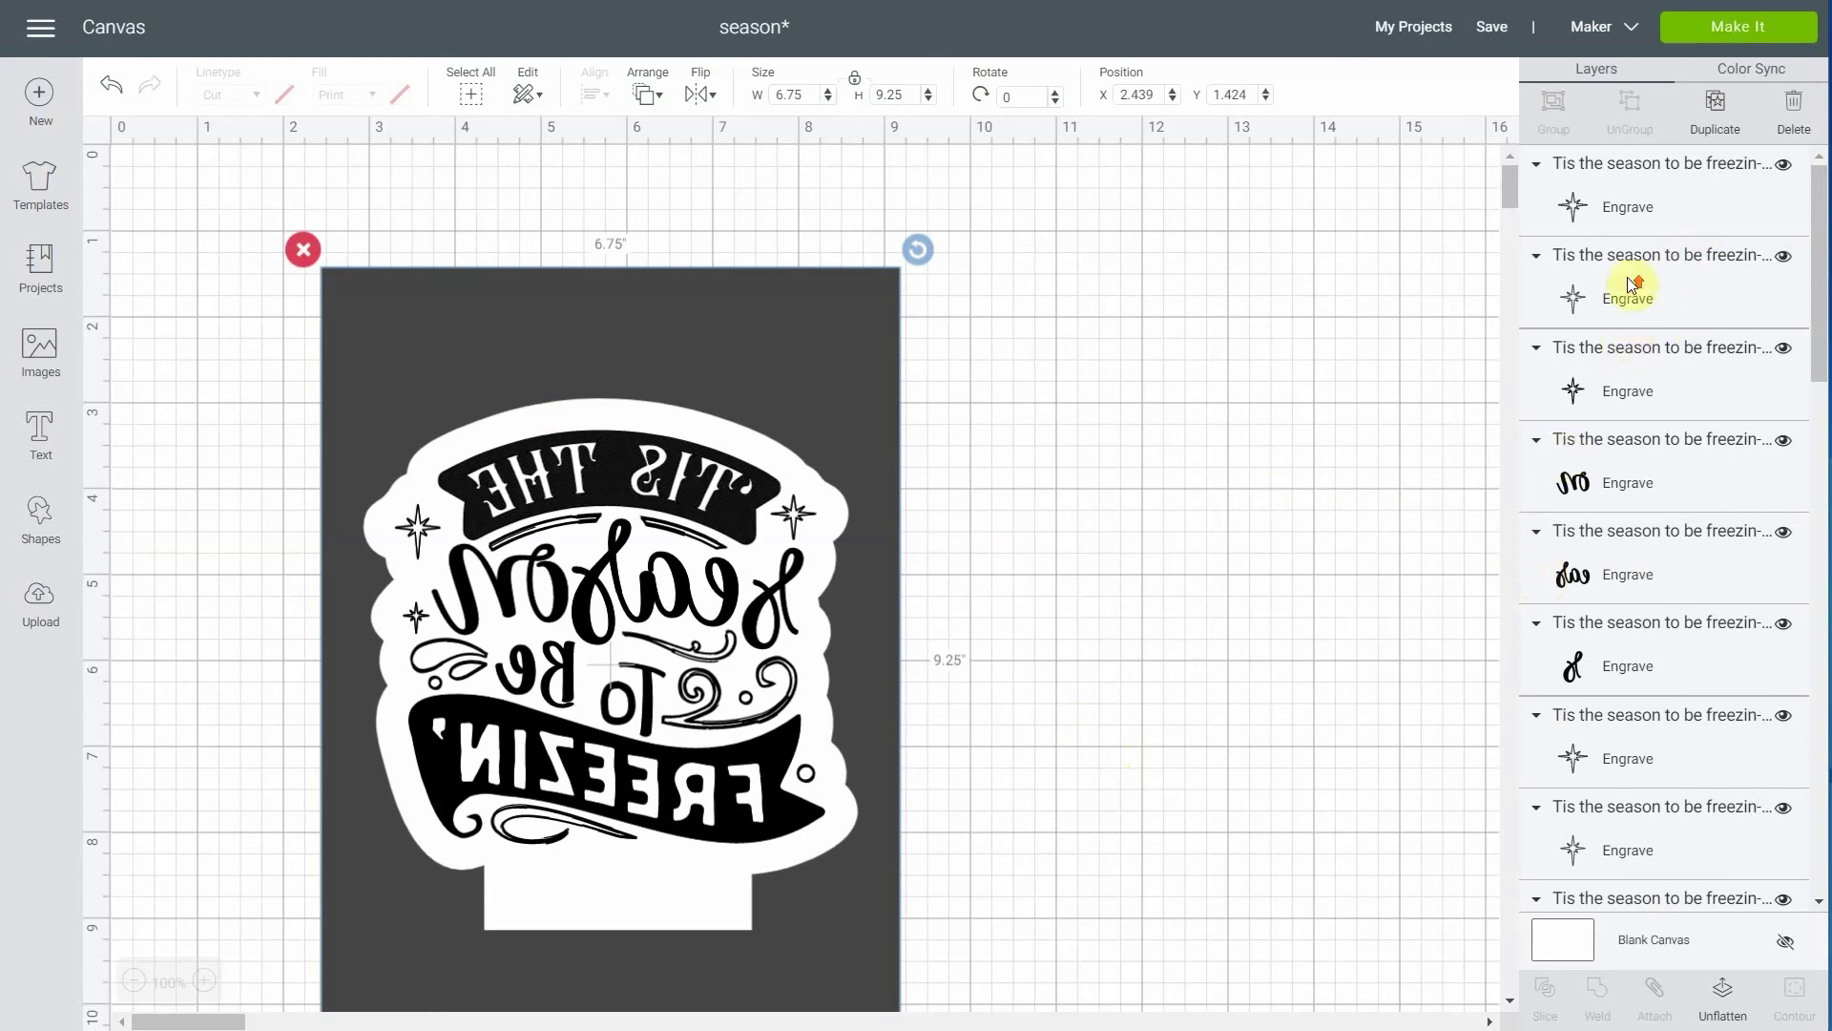
Attach all layers on the canvas together and send the print, engrave and cut mat to the make stage
click(470, 94)
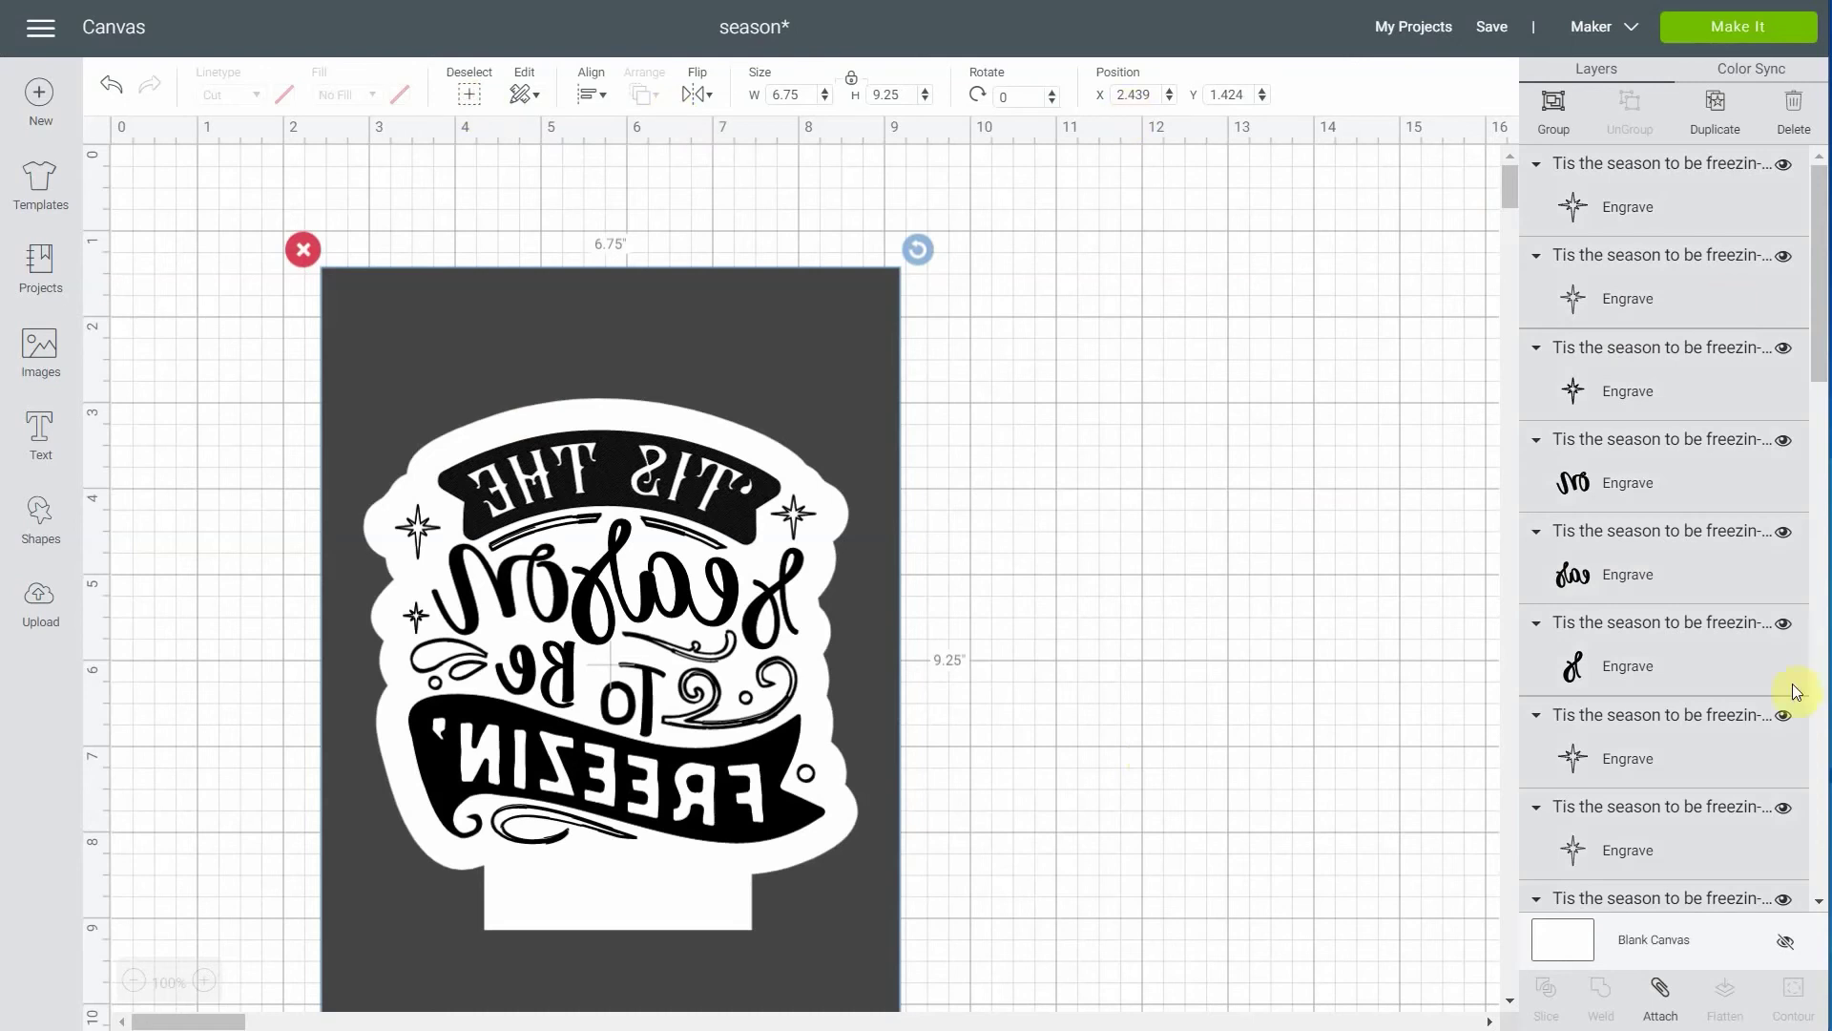
click(1661, 991)
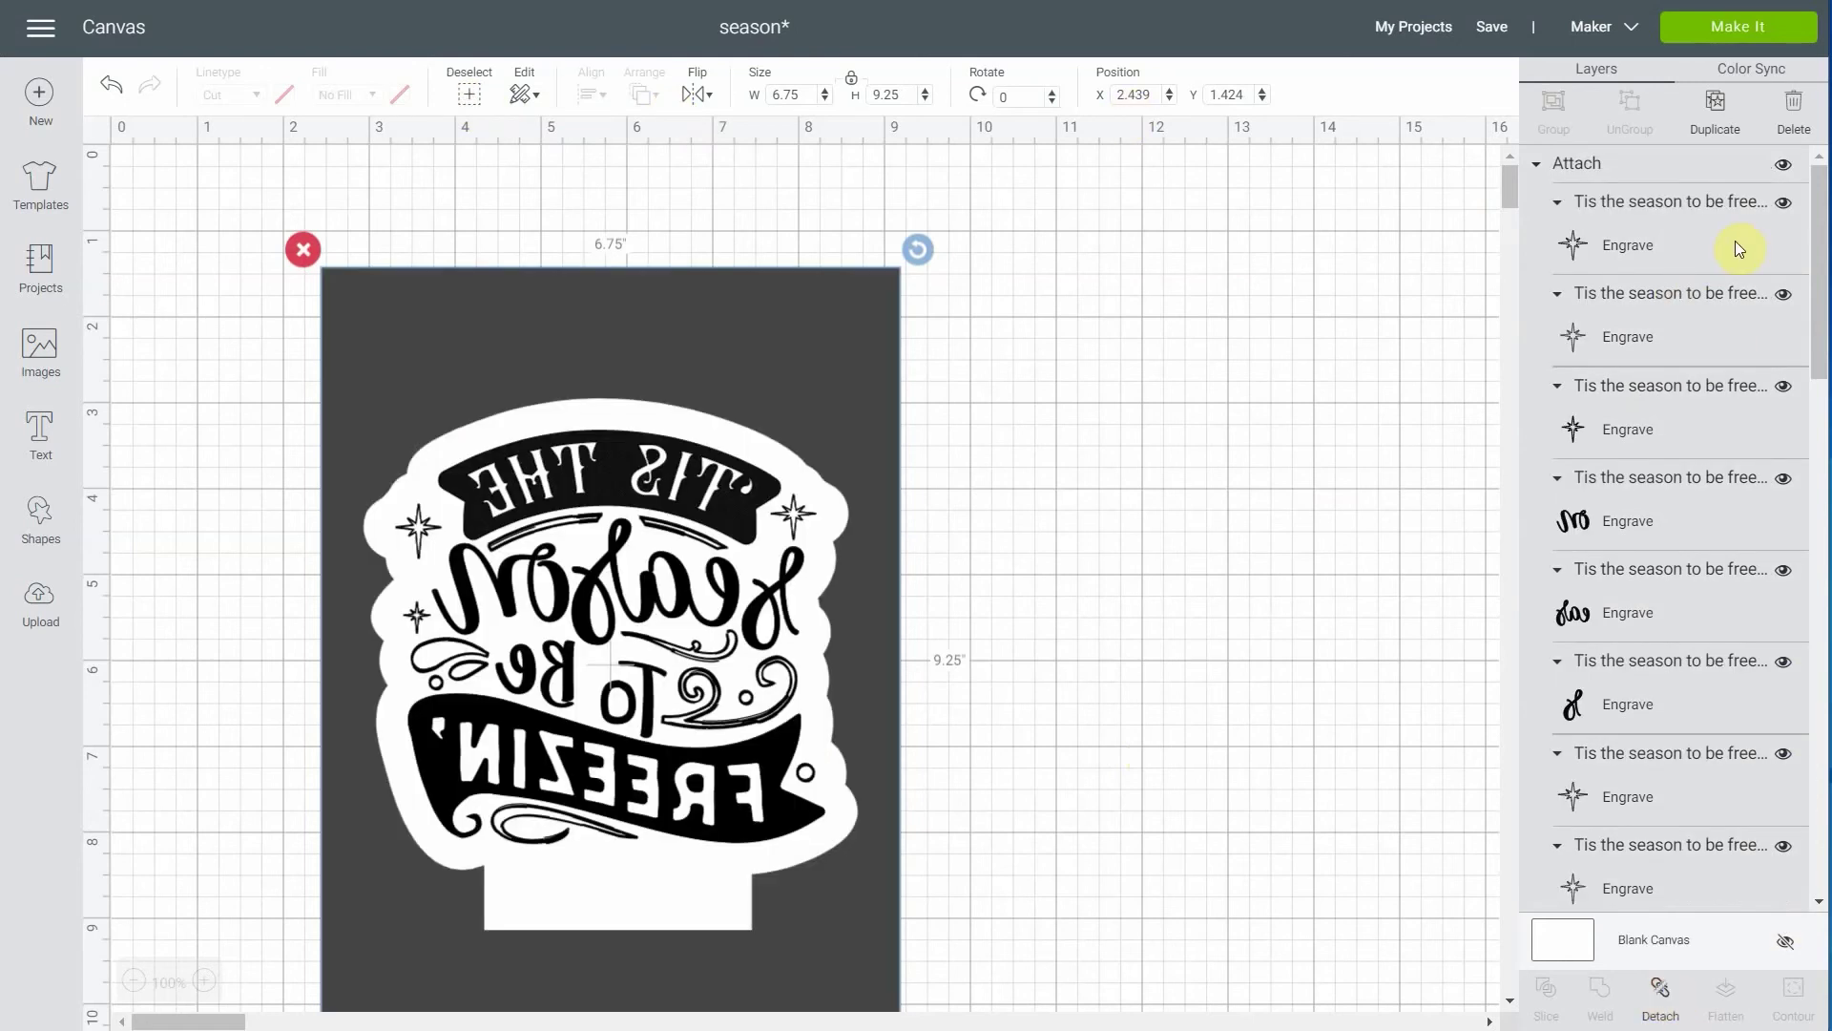
click(1686, 35)
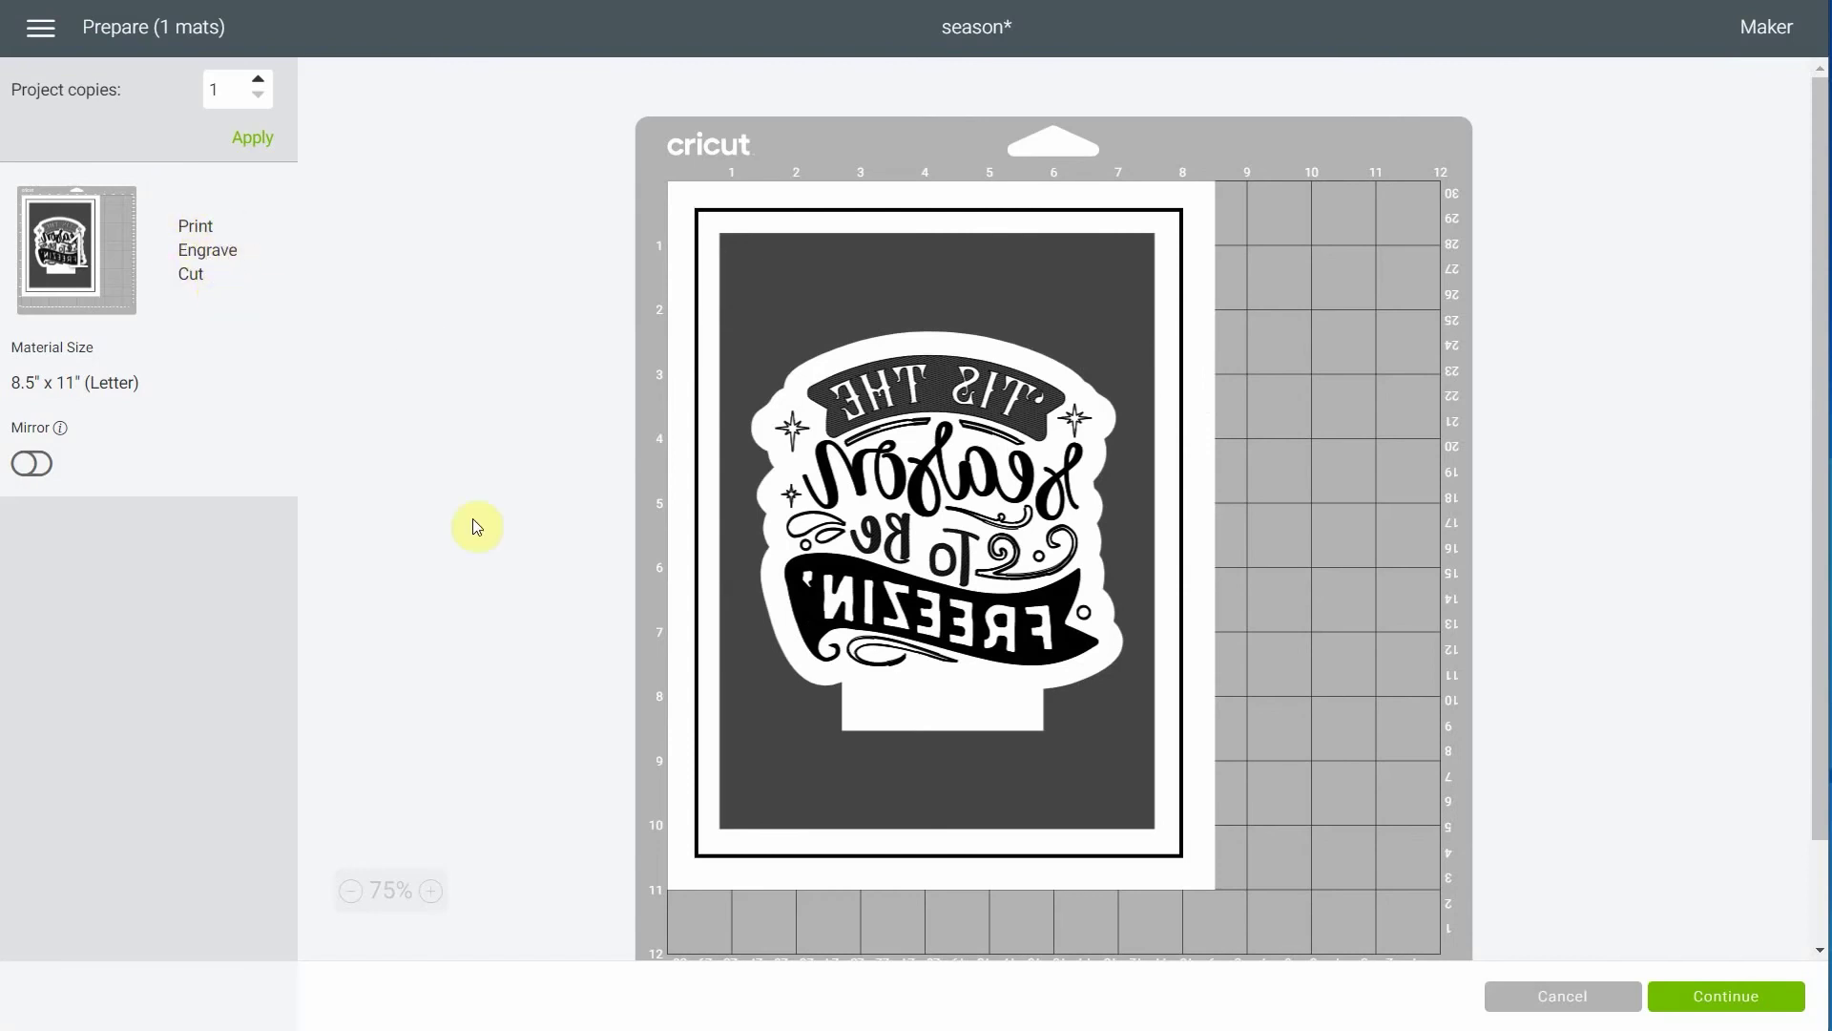
click(1761, 1013)
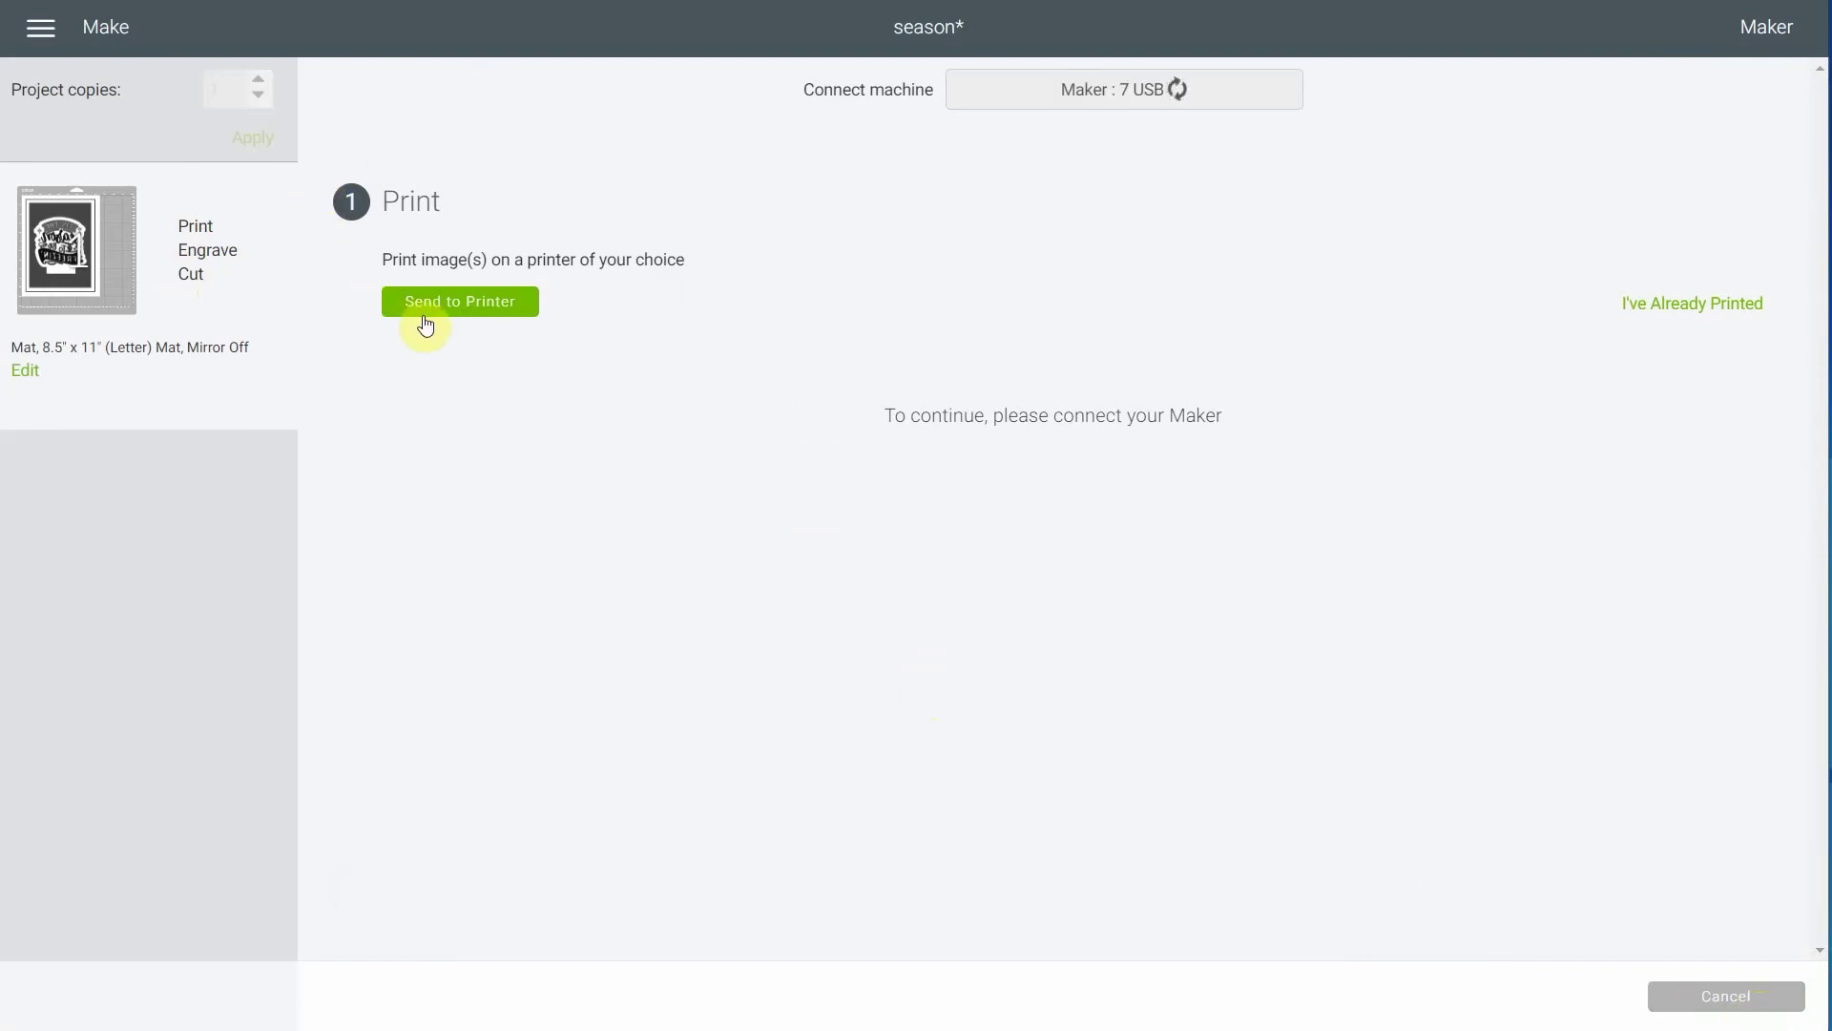
Mark the mat as already printed and set its base material to Tooling Leather – 6-7 oz. (2.4 mm), searching the compatible materials for "tool"
click(1689, 310)
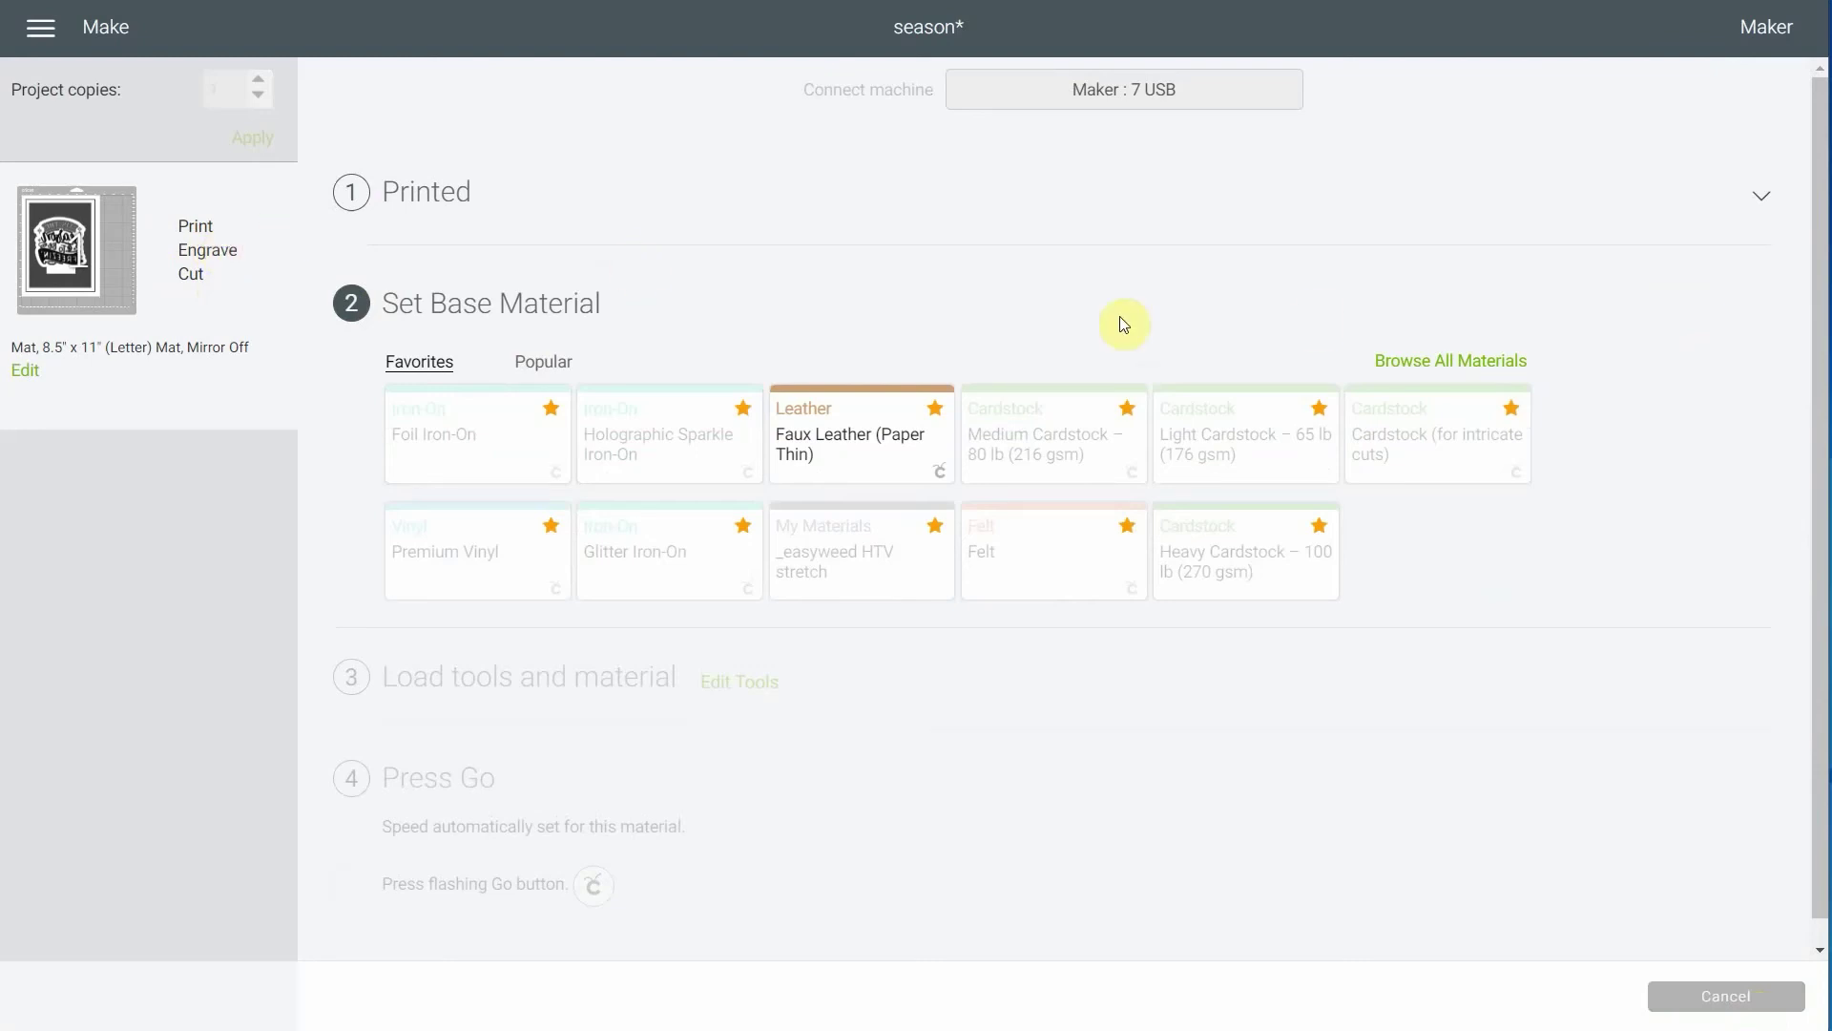
click(1407, 361)
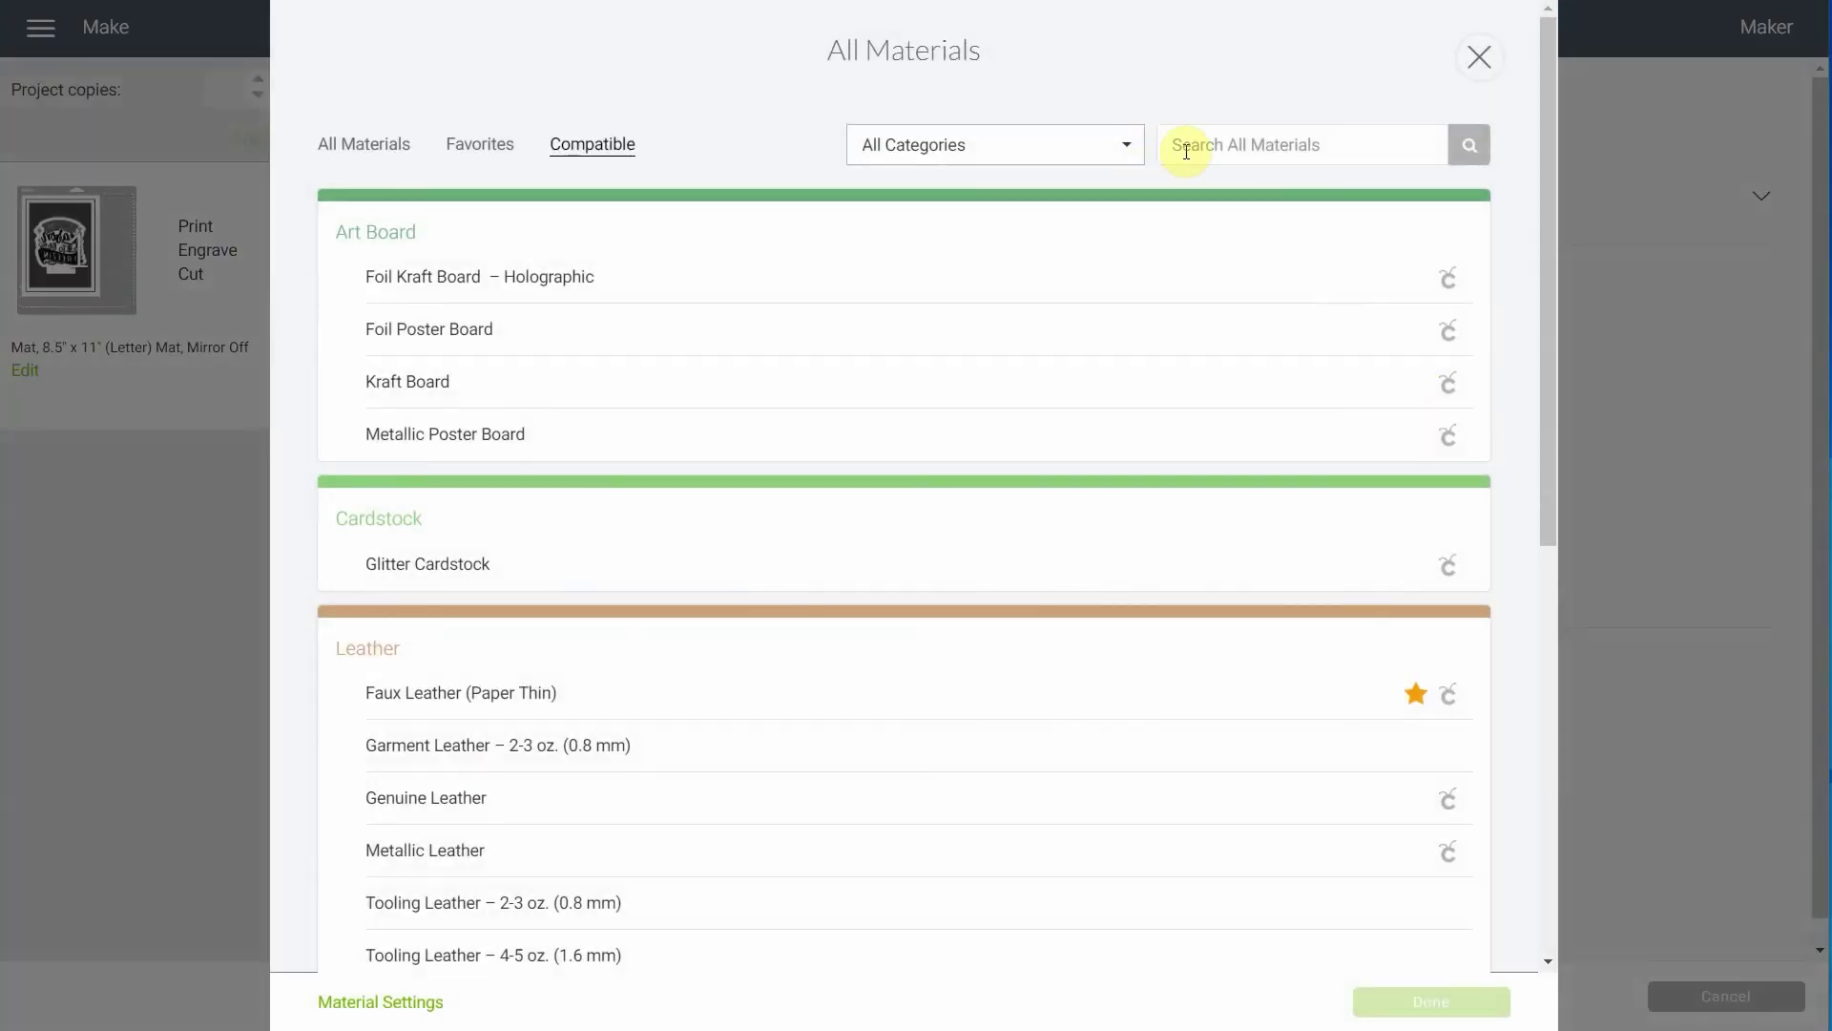
click(1278, 143)
text(tool)
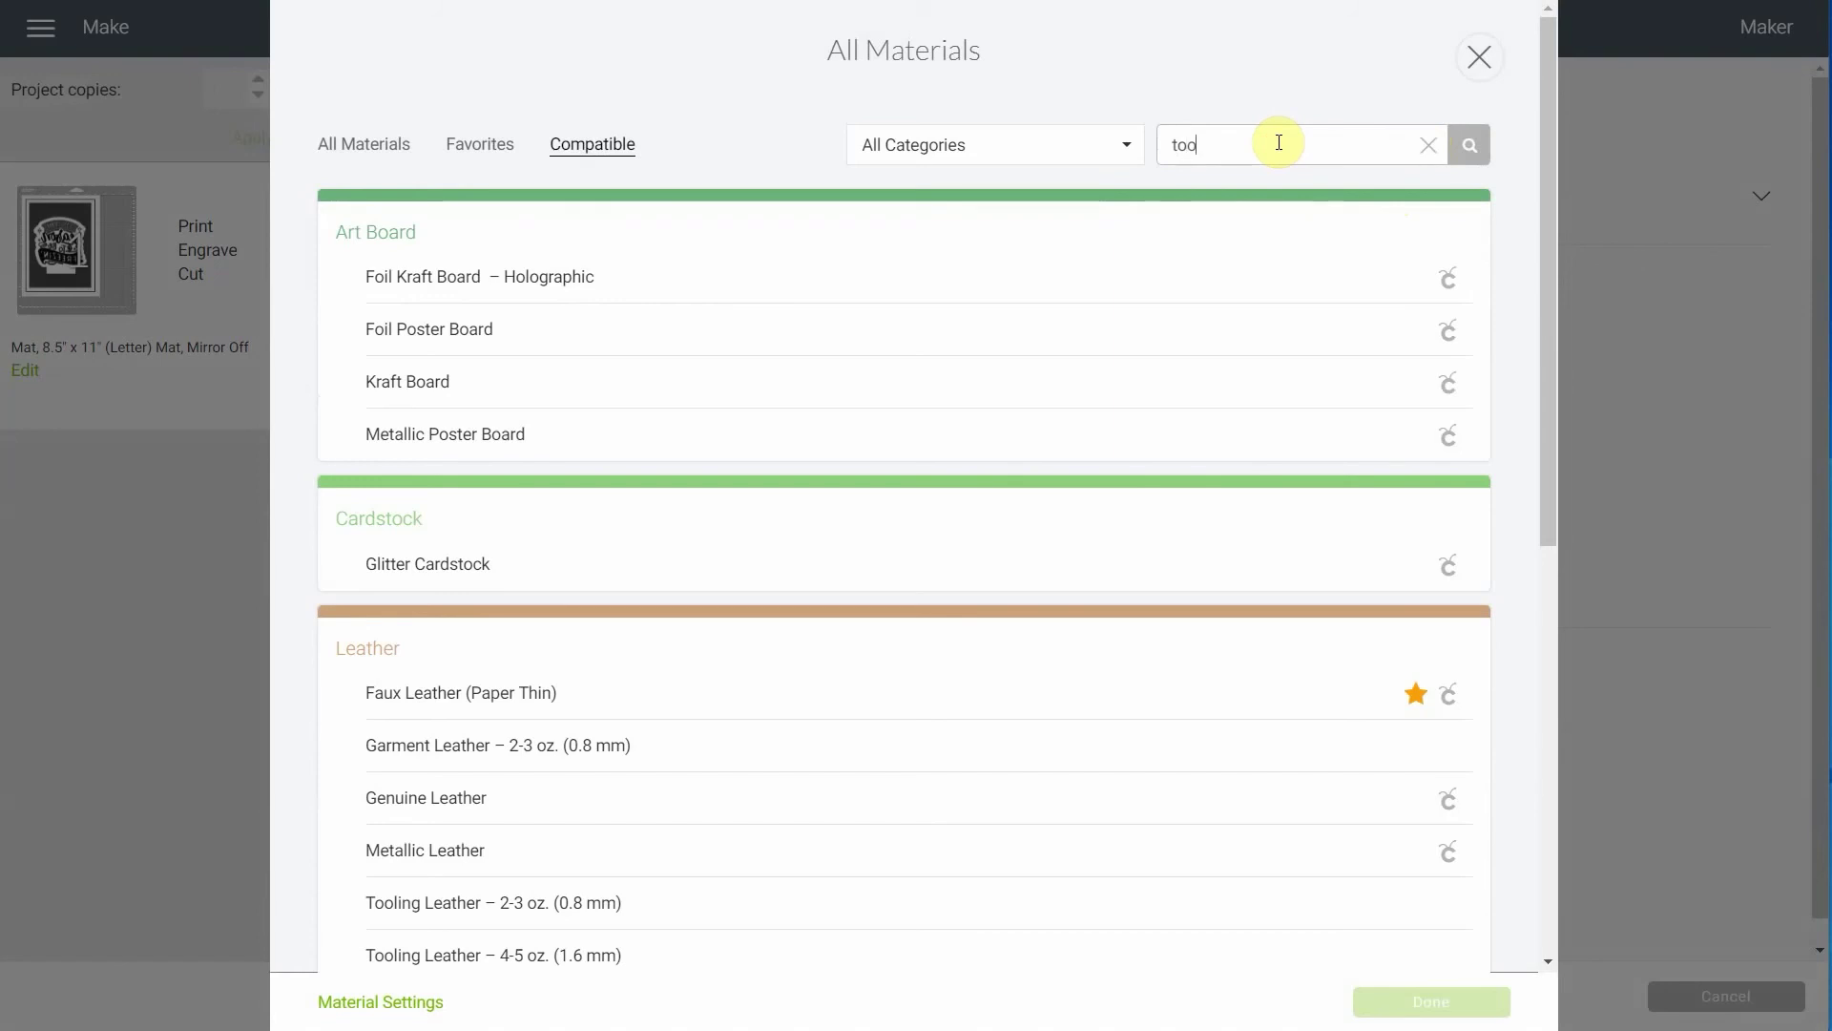
click(1470, 151)
click(470, 368)
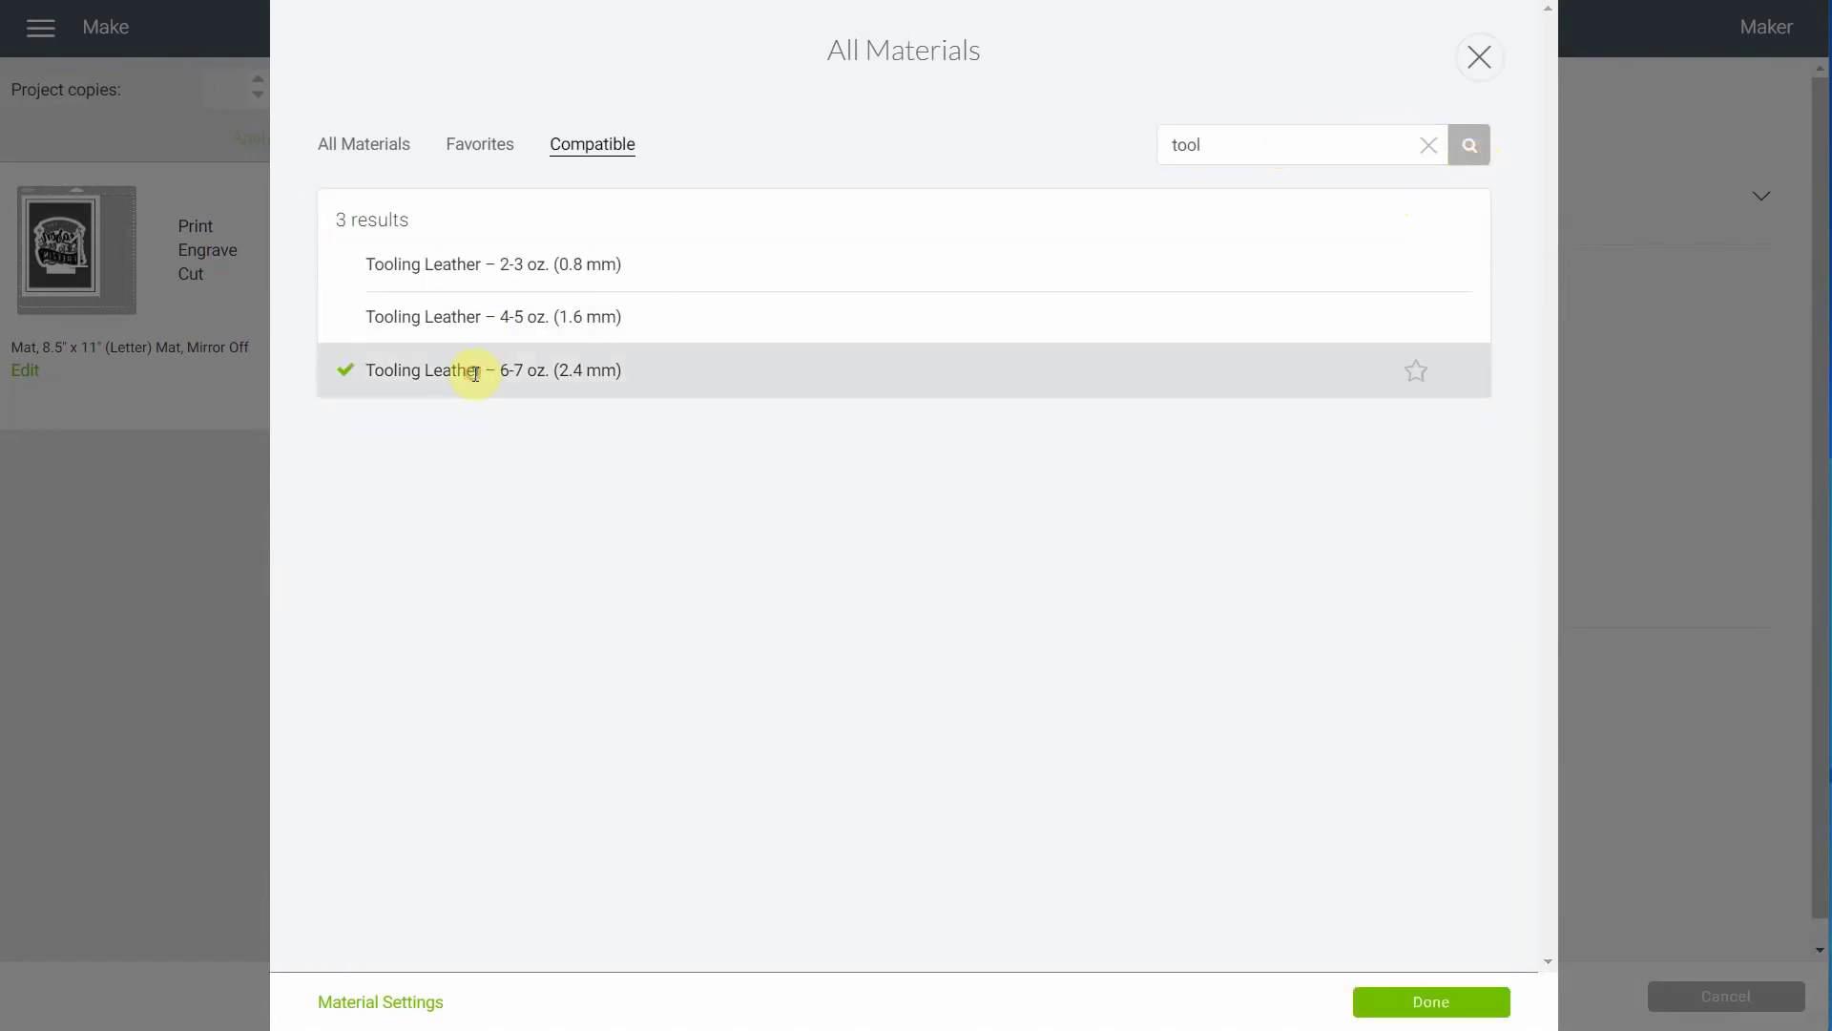
click(1365, 1010)
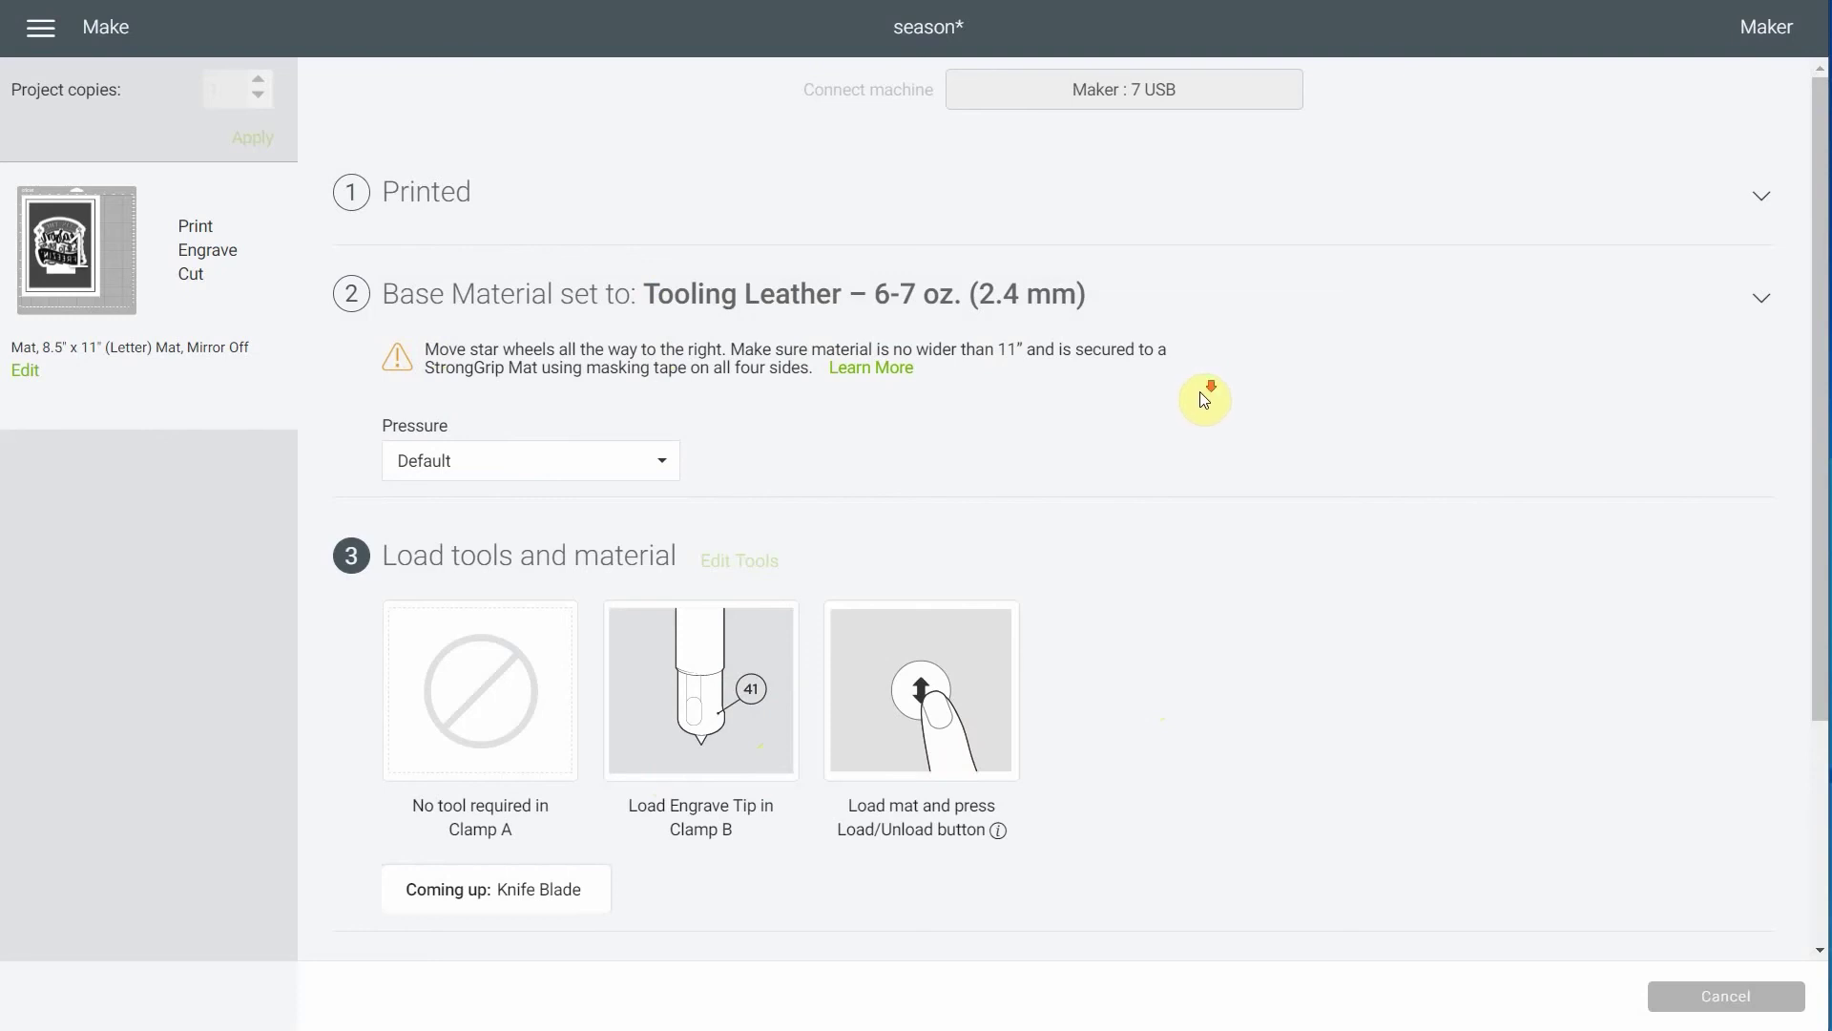
scroll(1200, 391, down, 3)
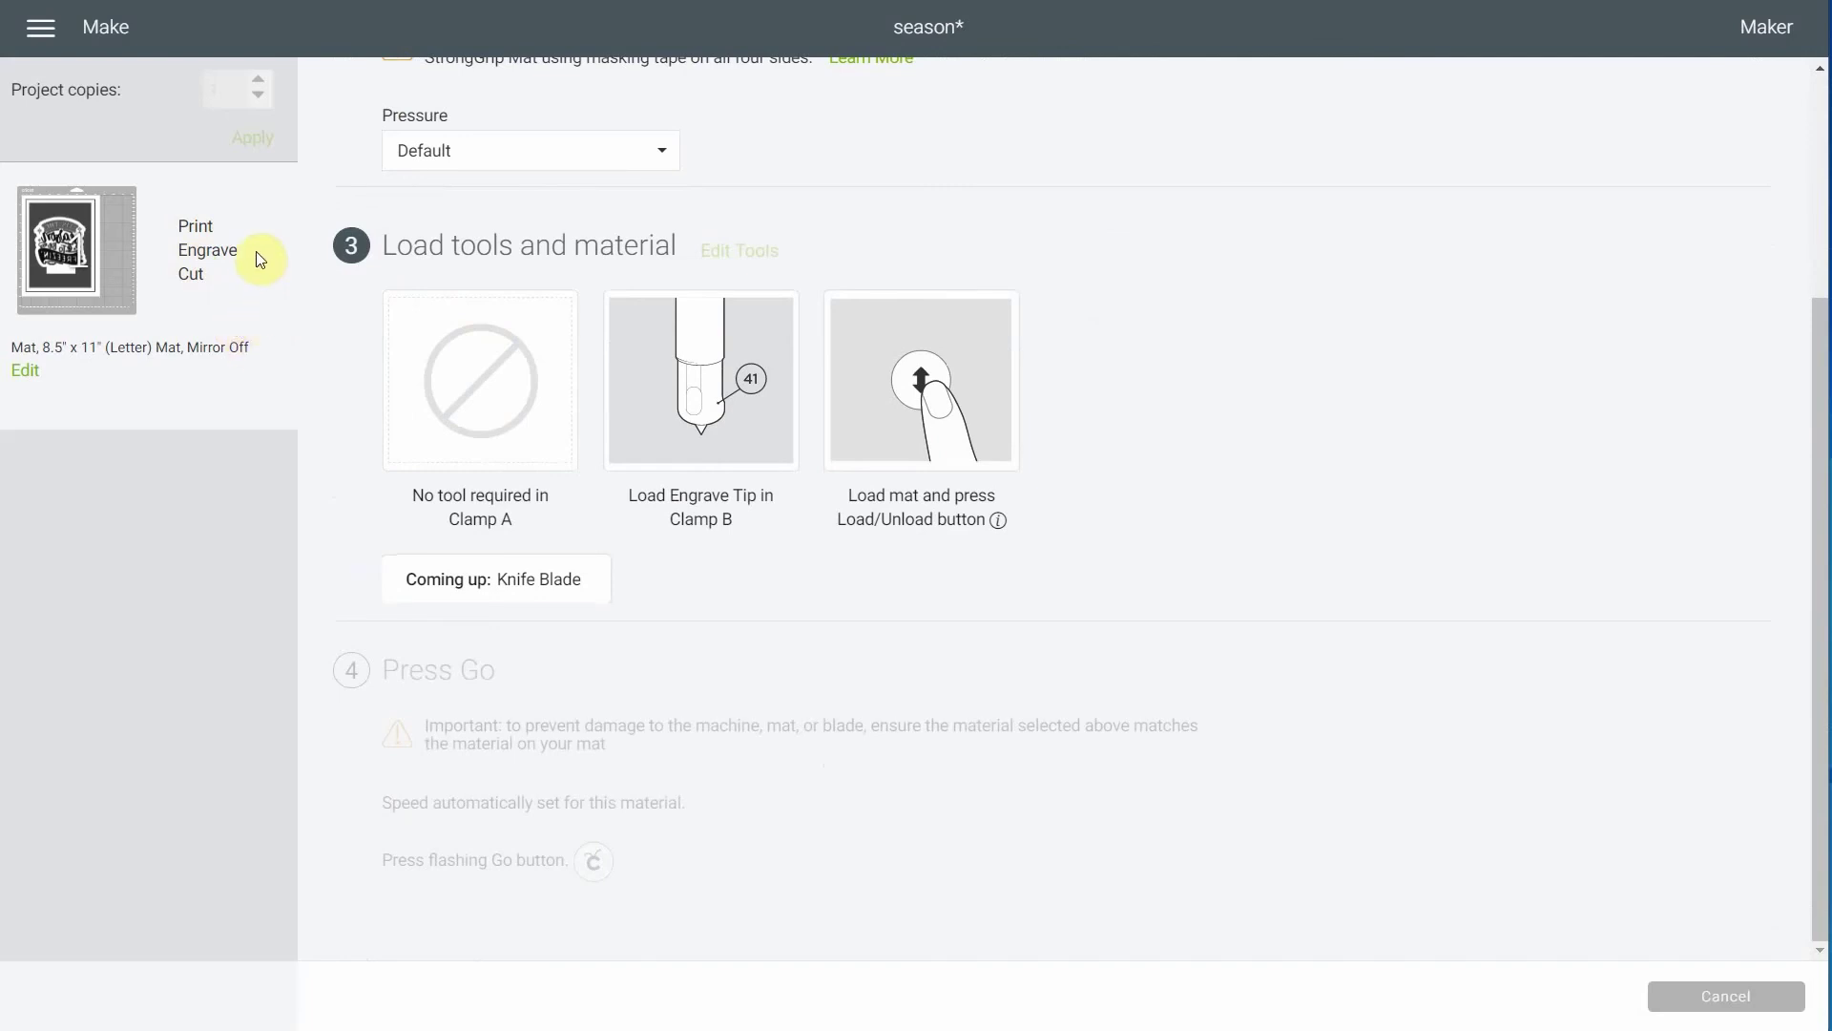